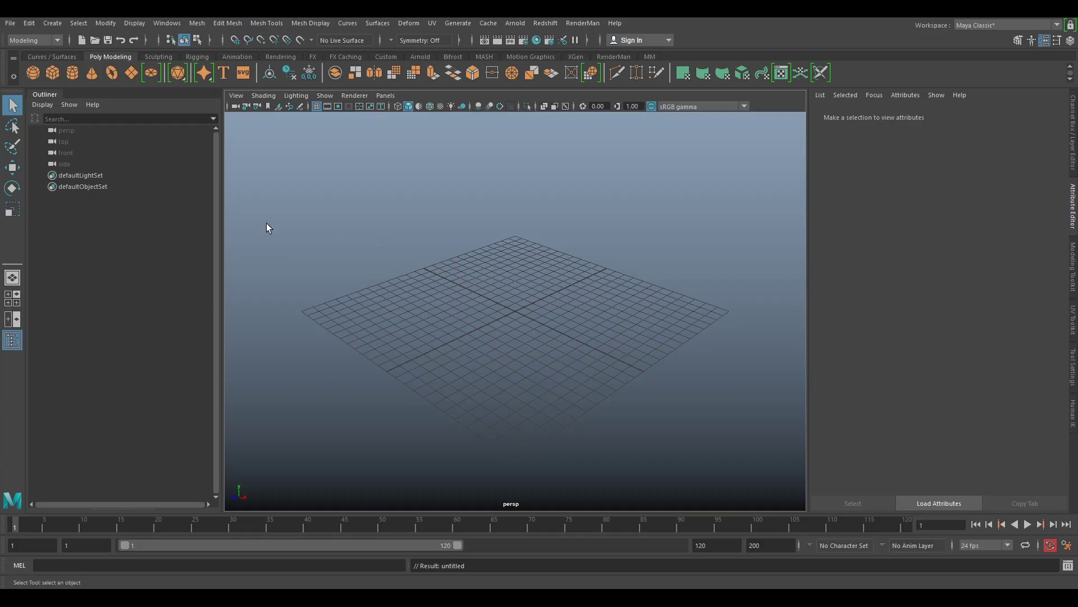
# - Import the camera file MM0027_SetBuild_cams_v001.mel into the empty scene
pyautogui.click(10, 24)
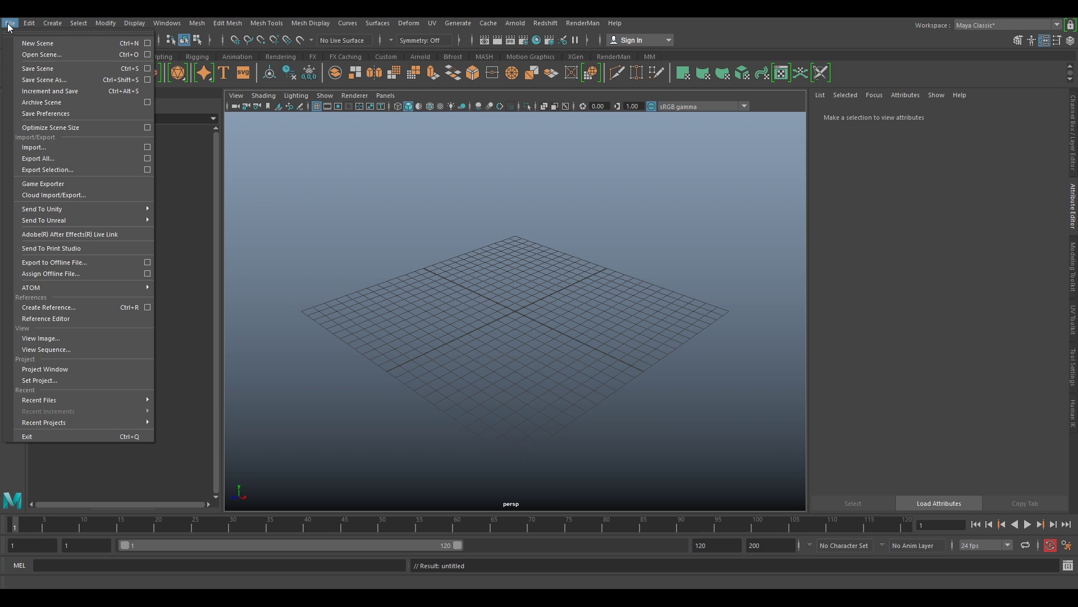
pyautogui.click(62, 146)
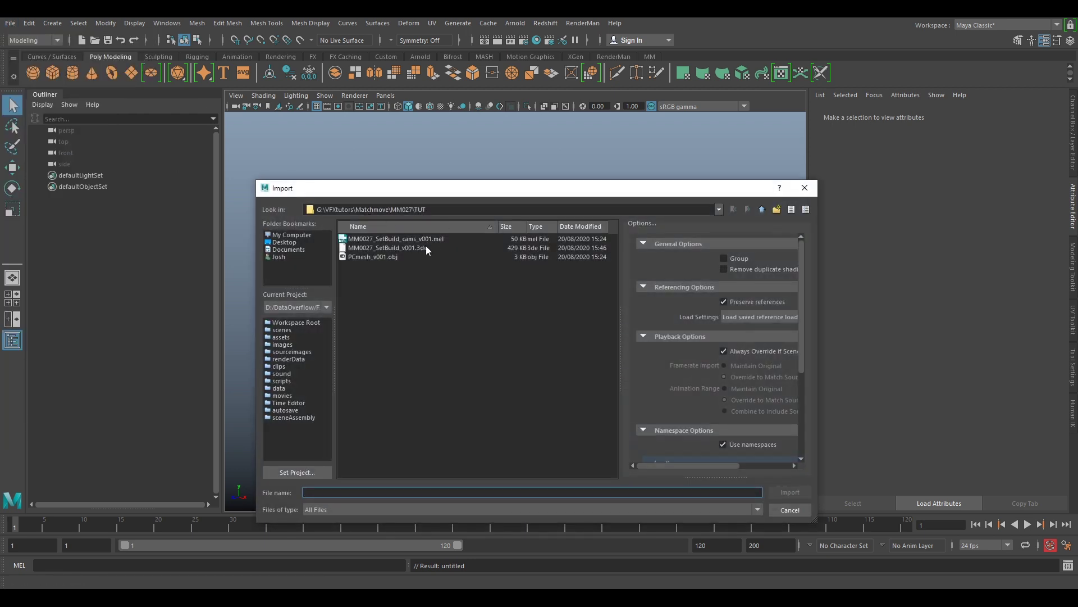
pyautogui.click(382, 239)
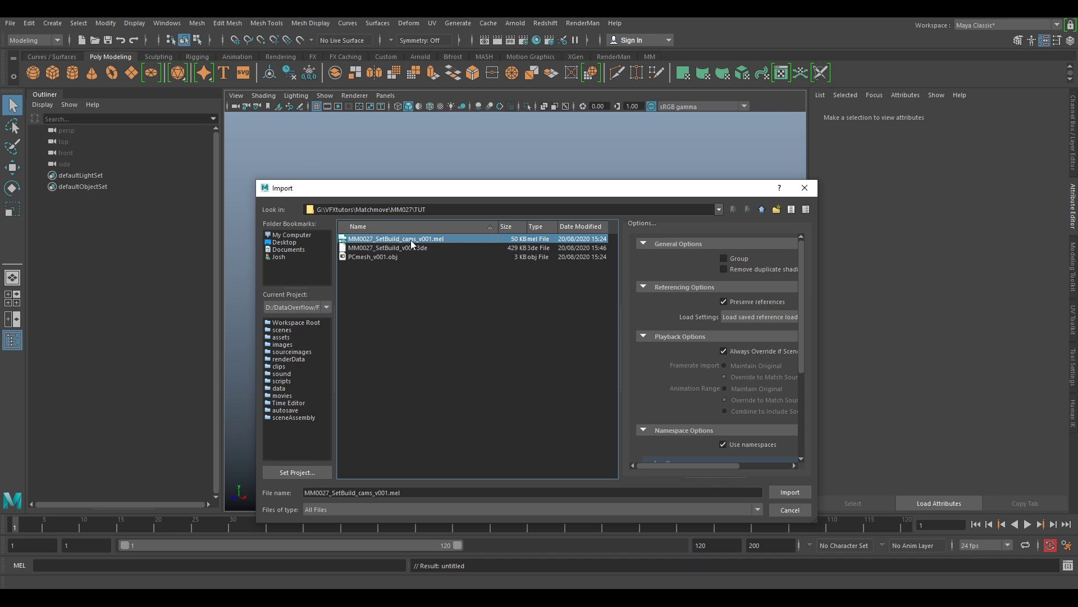
pyautogui.click(789, 493)
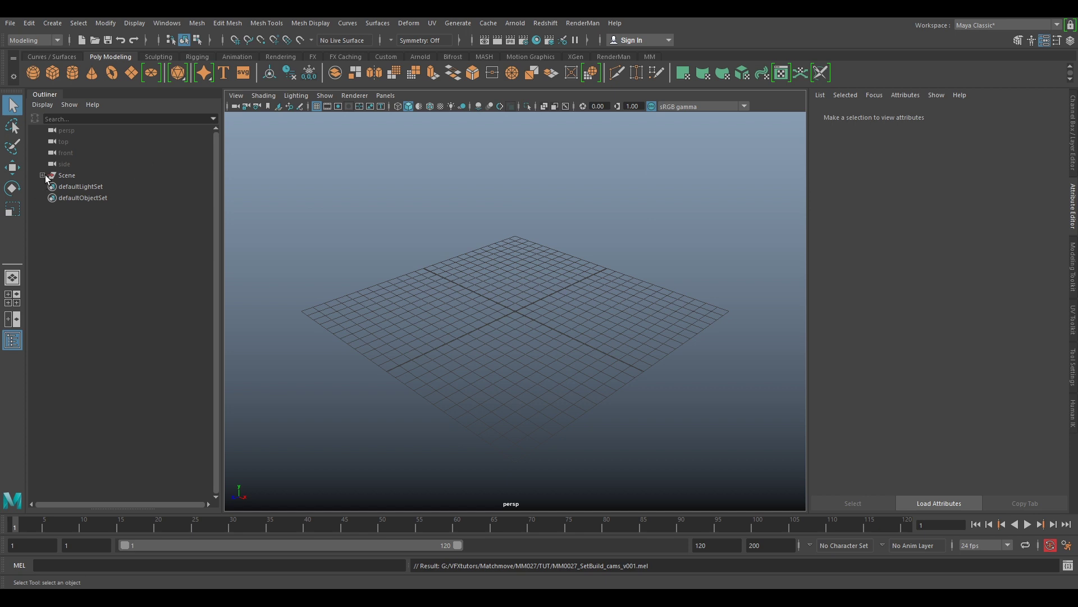
# - Examine the imported cameras and tracking-point locators around the grid from several angles
pyautogui.scroll(-6, 451, 197)
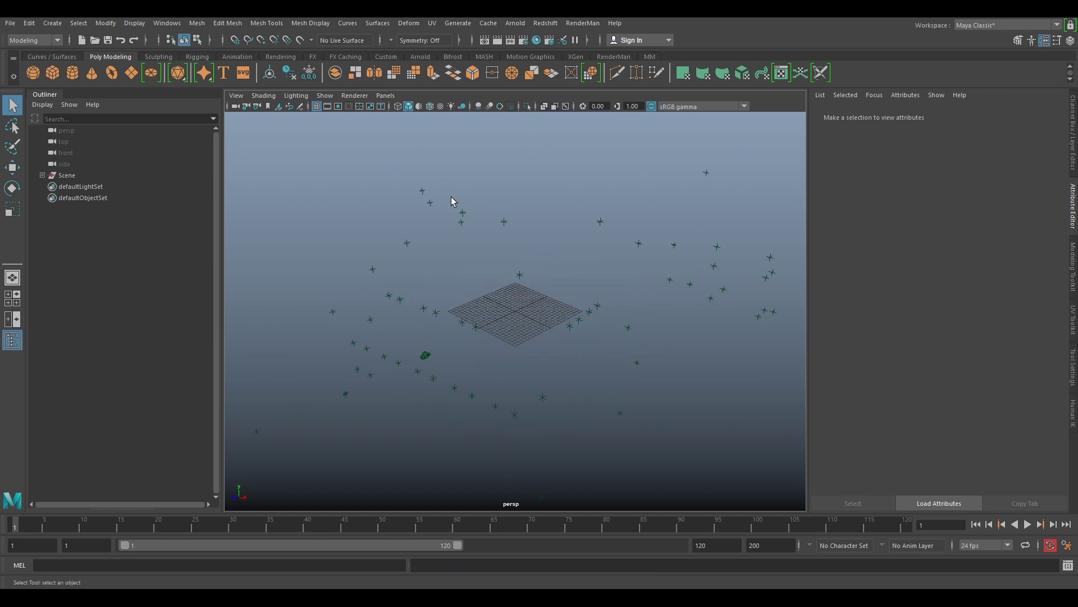
pyautogui.scroll(-2, 436, 193)
pyautogui.scroll(-4, 436, 196)
pyautogui.scroll(2, 435, 199)
pyautogui.keyDown('alt'); pyautogui.moveTo(427, 246); pyautogui.dragTo(475, 261); pyautogui.keyUp('alt')
pyautogui.scroll(-2, 598, 271)
pyautogui.keyDown('alt'); pyautogui.moveTo(524, 293); pyautogui.dragTo(598, 284); pyautogui.keyUp('alt')
pyautogui.keyDown('alt'); pyautogui.moveTo(668, 280); pyautogui.dragTo(697, 280); pyautogui.keyUp('alt')
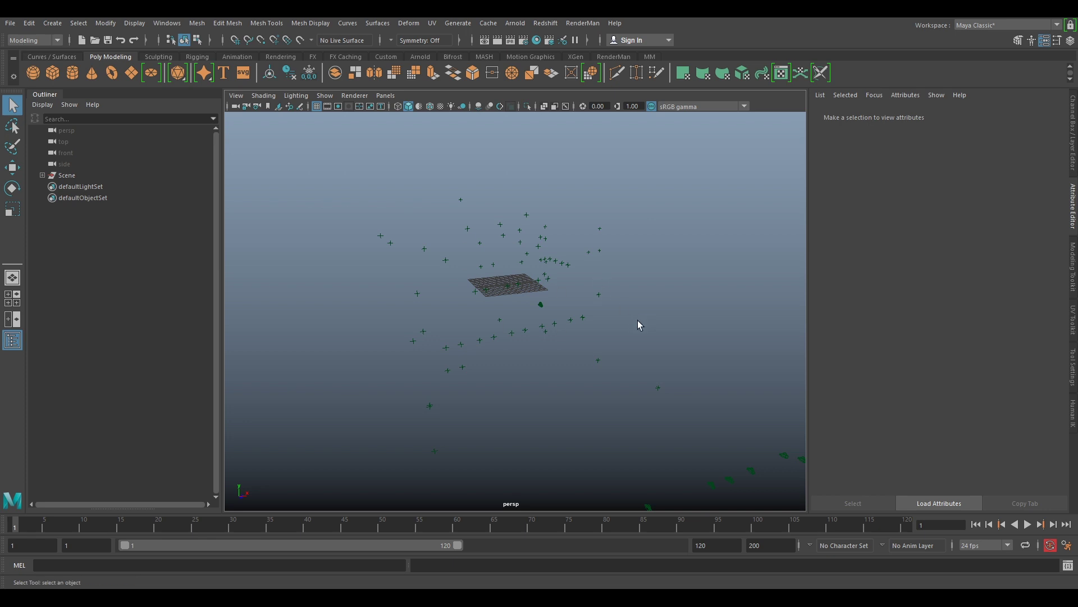
pyautogui.keyDown('alt'); pyautogui.moveTo(689, 358); pyautogui.dragTo(621, 267, button='middle'); pyautogui.keyUp('alt')
pyautogui.keyDown('alt'); pyautogui.moveTo(568, 337); pyautogui.dragTo(630, 322); pyautogui.keyUp('alt')
pyautogui.keyDown('alt'); pyautogui.moveTo(704, 341); pyautogui.dragTo(655, 279, button='middle'); pyautogui.keyUp('alt')
pyautogui.keyDown('alt'); pyautogui.moveTo(655, 279); pyautogui.dragTo(519, 189); pyautogui.keyUp('alt')
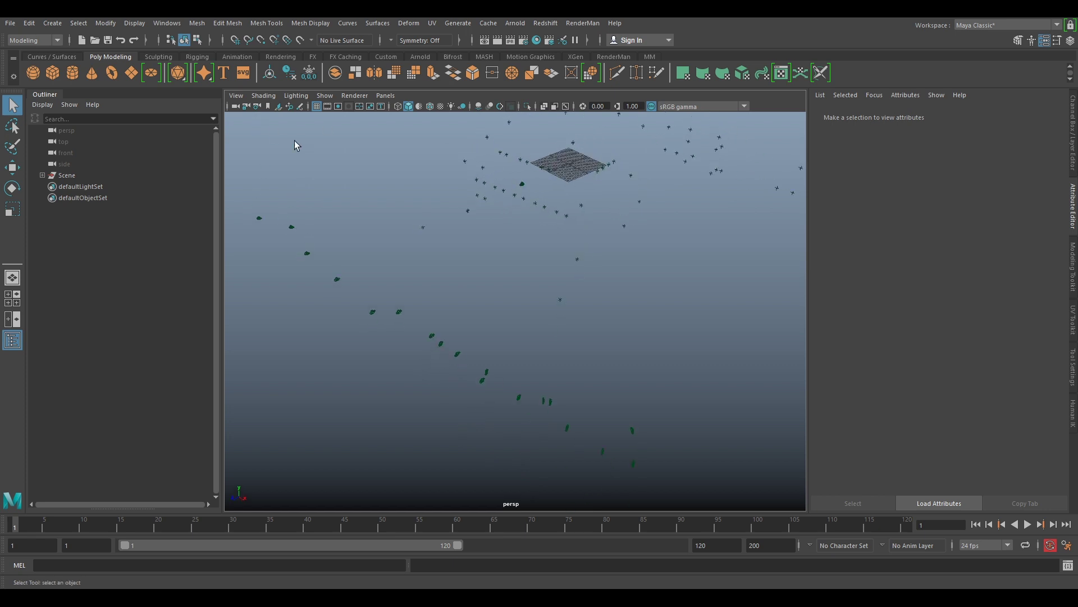
# - Import the point-cloud mesh PCmesh_v001.obj into the scene
pyautogui.click(10, 23)
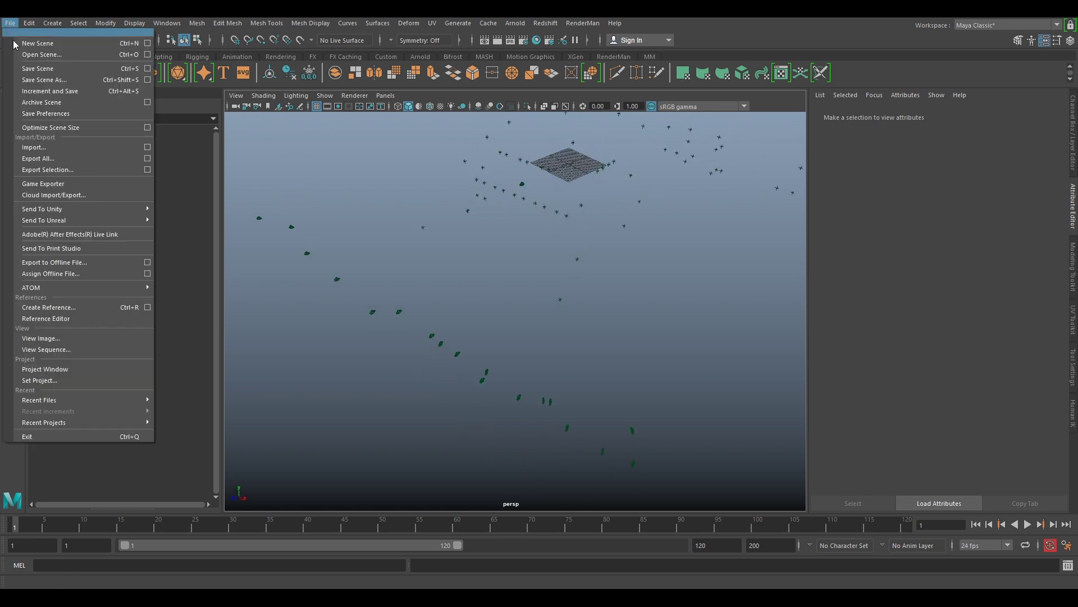
pyautogui.click(62, 149)
pyautogui.click(396, 256)
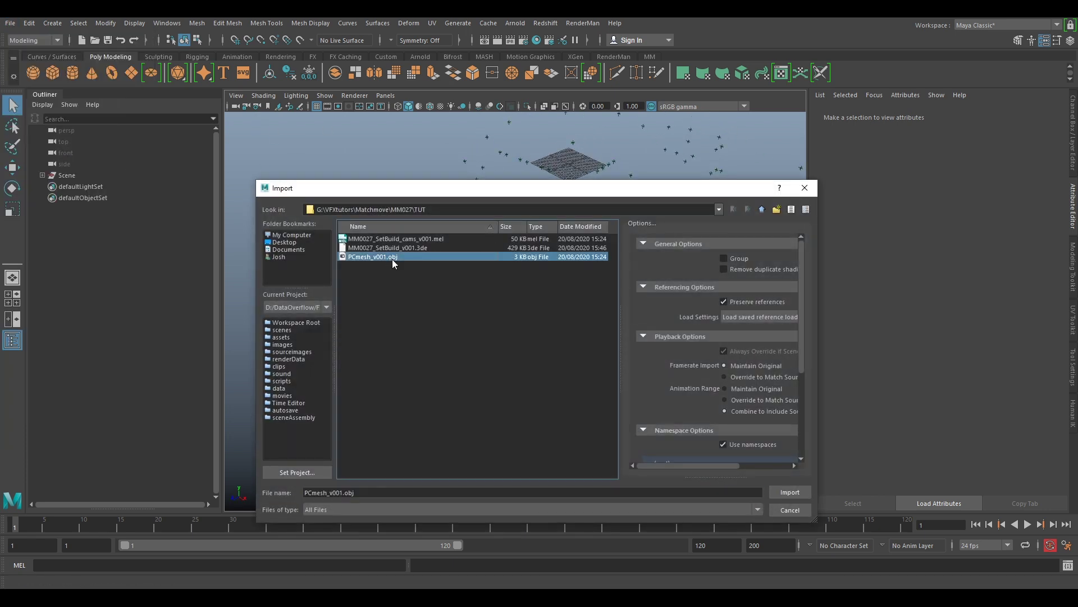
pyautogui.click(790, 492)
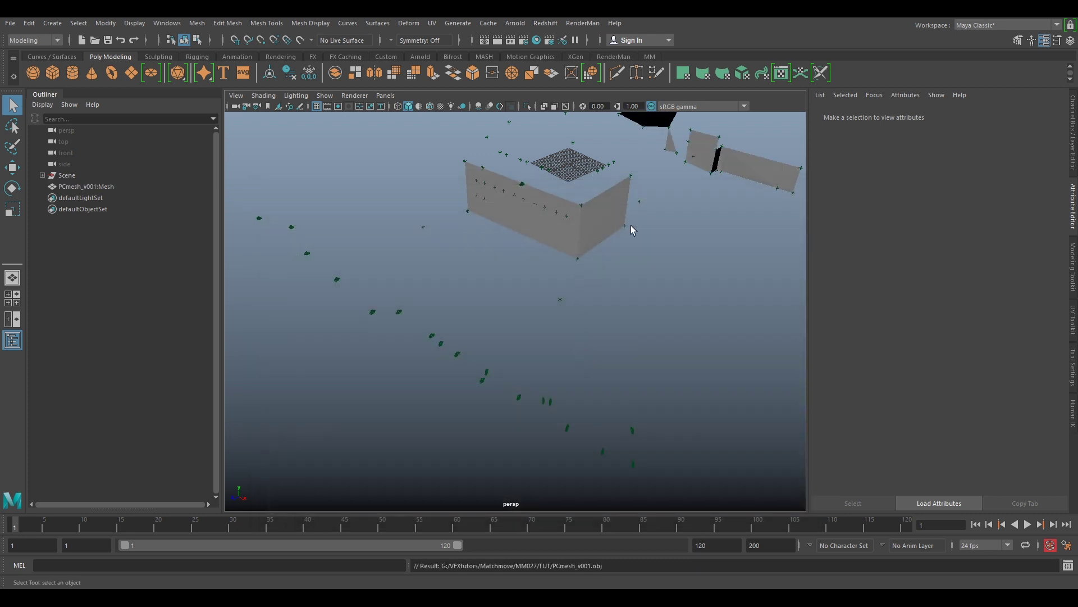
# - Examine how the imported mesh lines up with the tracking points and cameras from several angles
pyautogui.keyDown('alt'); pyautogui.moveTo(631, 225); pyautogui.dragTo(584, 305, button='middle'); pyautogui.keyUp('alt')
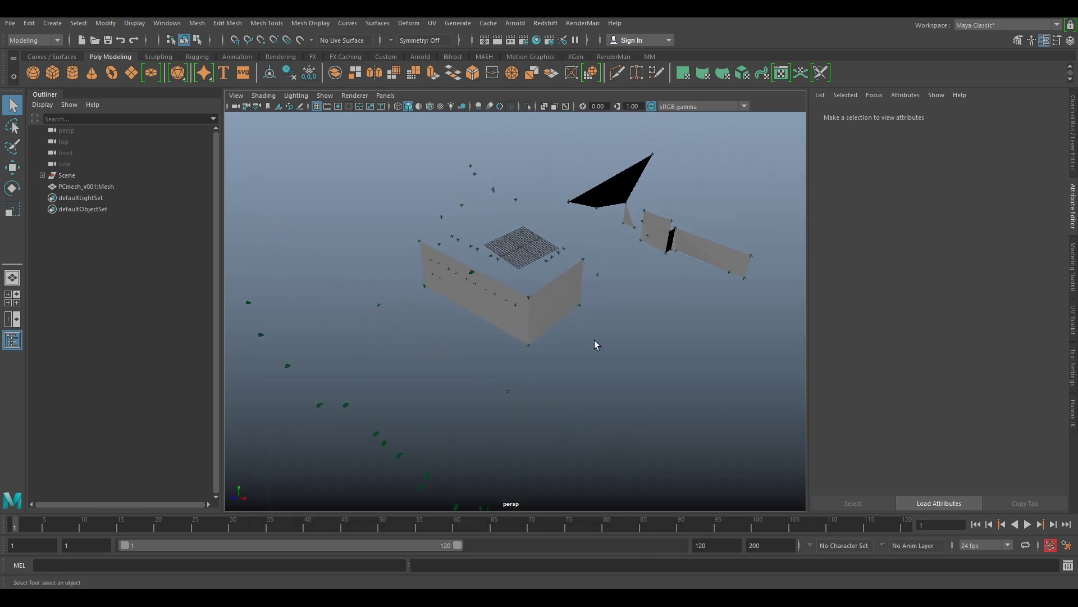
pyautogui.keyDown('alt'); pyautogui.moveTo(594, 341); pyautogui.dragTo(626, 299); pyautogui.keyUp('alt')
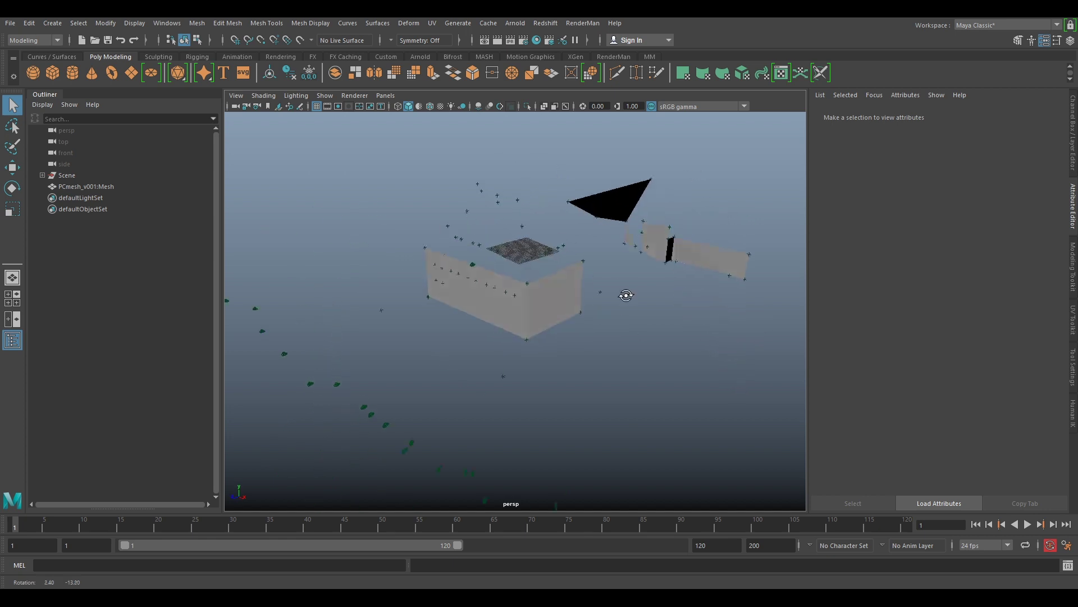
pyautogui.scroll(3, 537, 299)
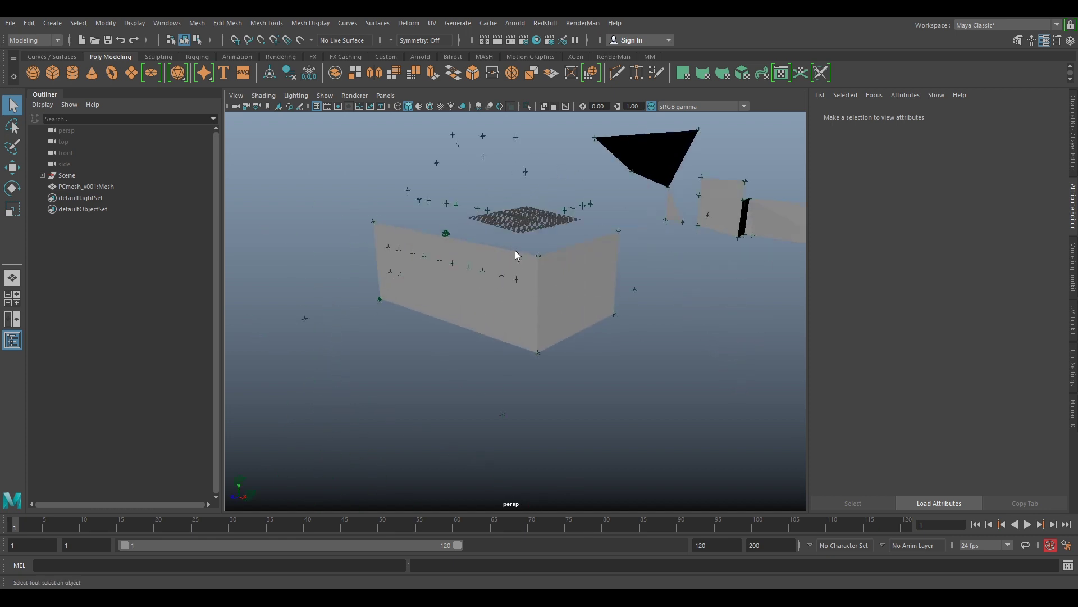
pyautogui.keyDown('alt'); pyautogui.moveTo(598, 319); pyautogui.dragTo(522, 250); pyautogui.keyUp('alt')
pyautogui.keyDown('alt'); pyautogui.moveTo(575, 275); pyautogui.dragTo(611, 275); pyautogui.keyUp('alt')
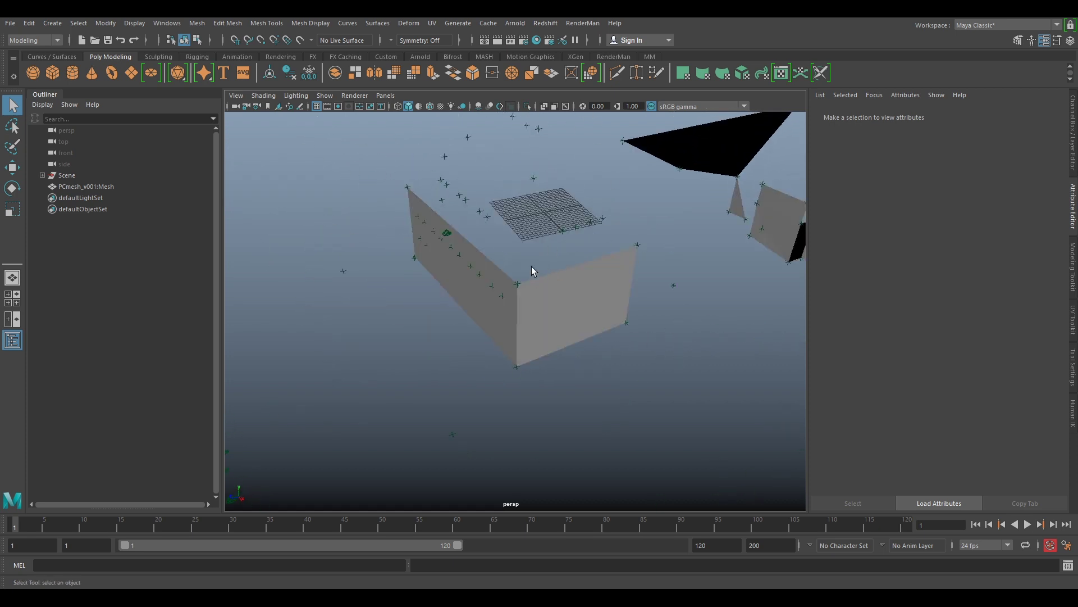
pyautogui.keyDown('alt'); pyautogui.moveTo(533, 265); pyautogui.dragTo(624, 288); pyautogui.keyUp('alt')
pyautogui.scroll(-6, 624, 289)
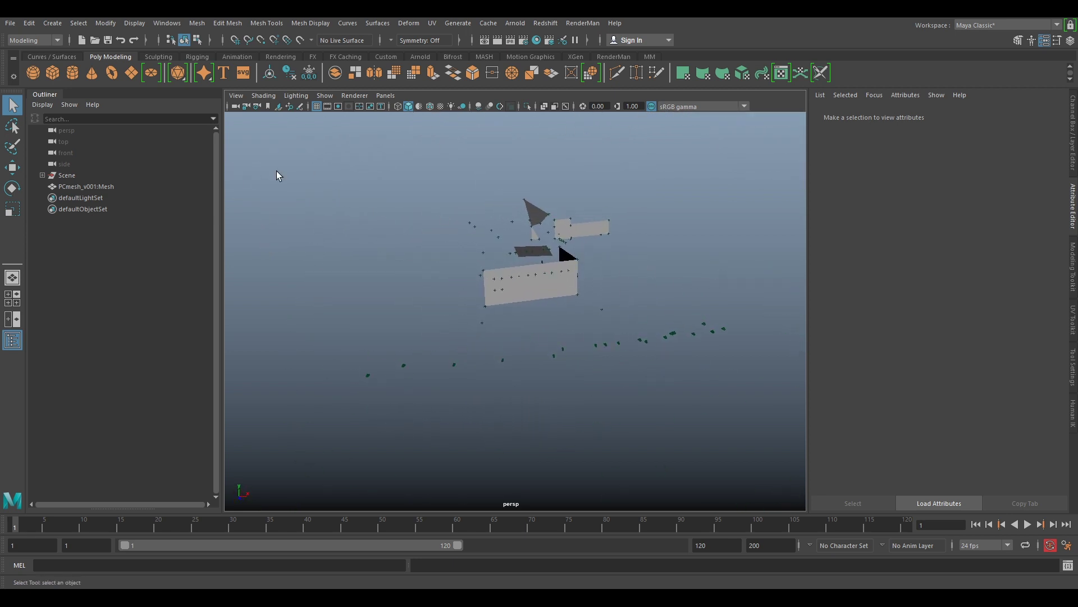
# - Expand the Scene group and look through the IMG_3845_tif_1_1 camera with that camera selected
pyautogui.click(43, 176)
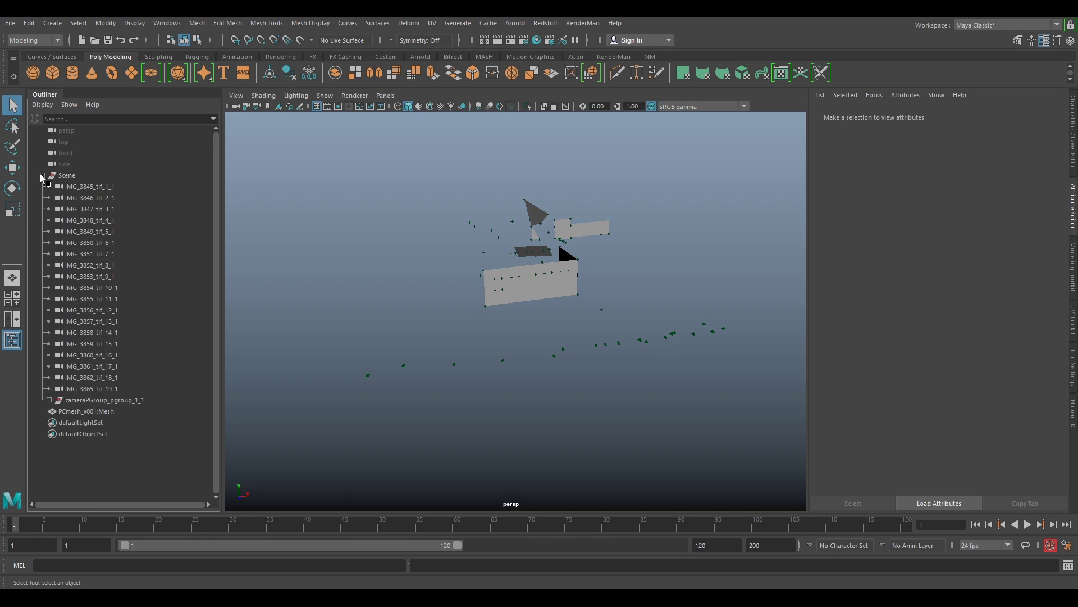
pyautogui.click(90, 187)
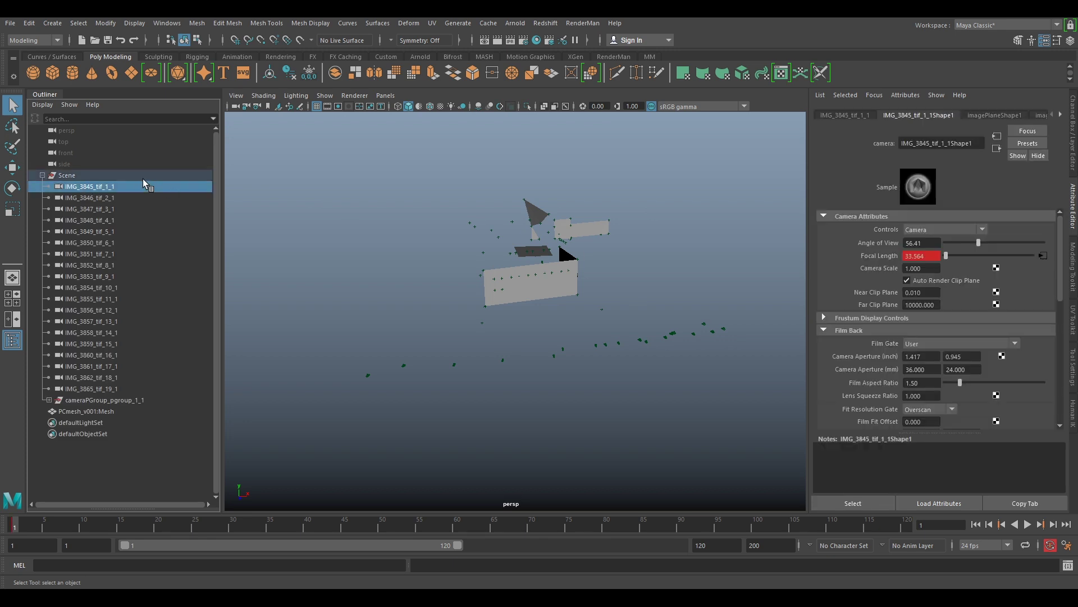
pyautogui.click(385, 96)
pyautogui.moveTo(415, 107)
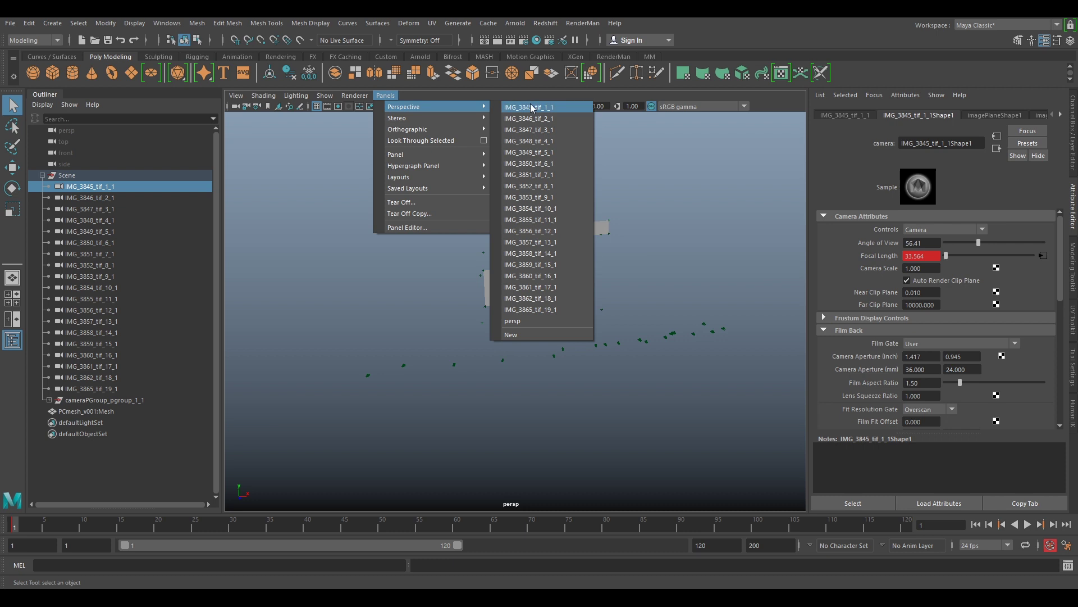
pyautogui.click(89, 187)
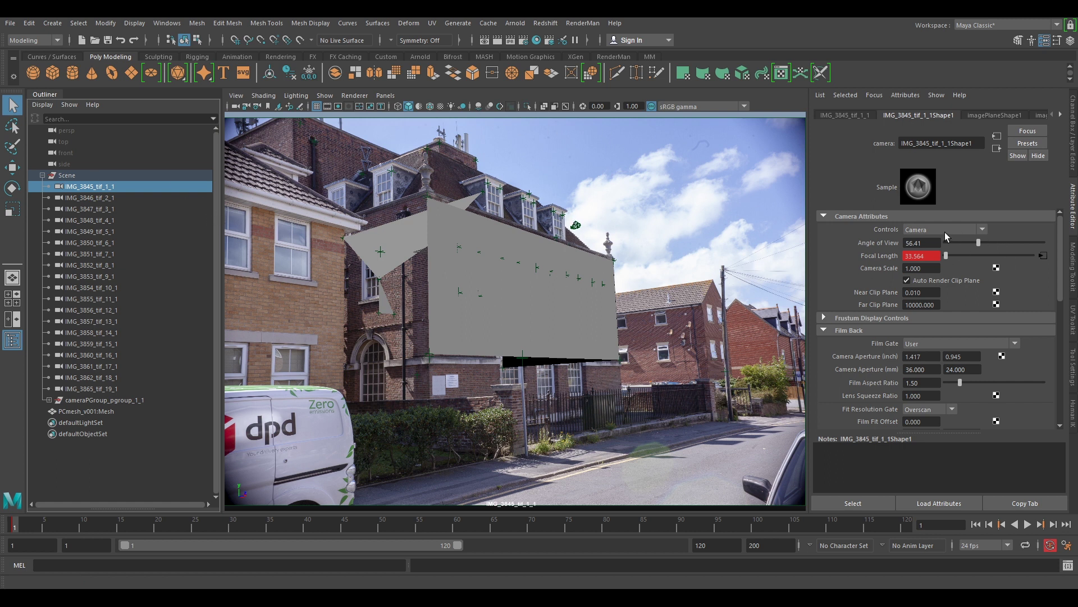
# - Replace the IMG_3845 camera's image plane picture with IMG_3845_dewarped.tif
pyautogui.click(999, 116)
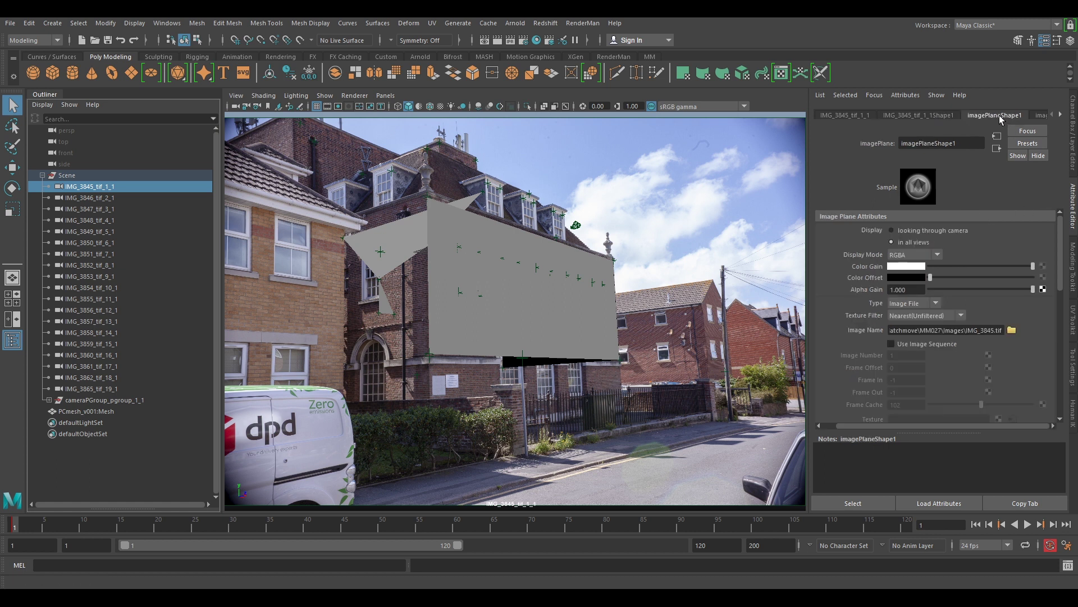
pyautogui.click(1013, 330)
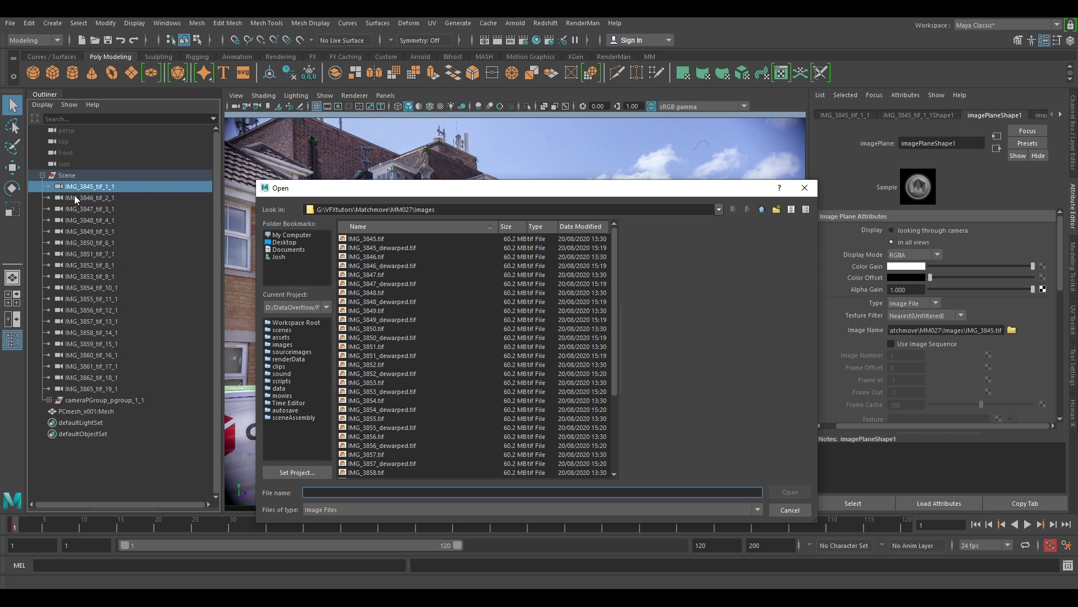
pyautogui.click(376, 248)
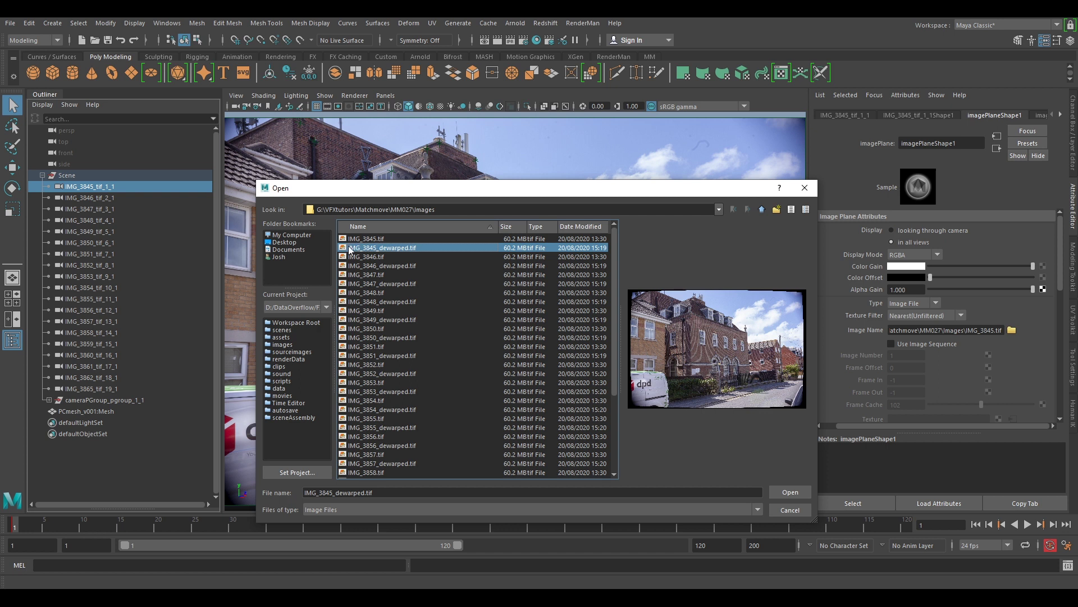
pyautogui.click(791, 489)
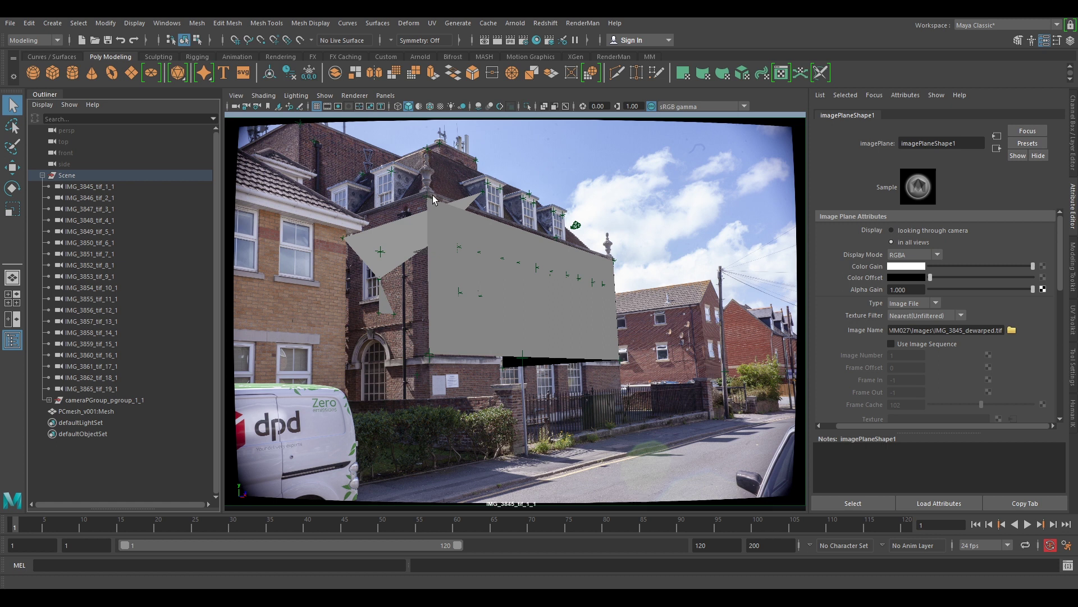
# - Look through the IMG_3846_tif_2_1 camera and set its image plane picture to IMG_3846_dewarped.tif
pyautogui.click(90, 198)
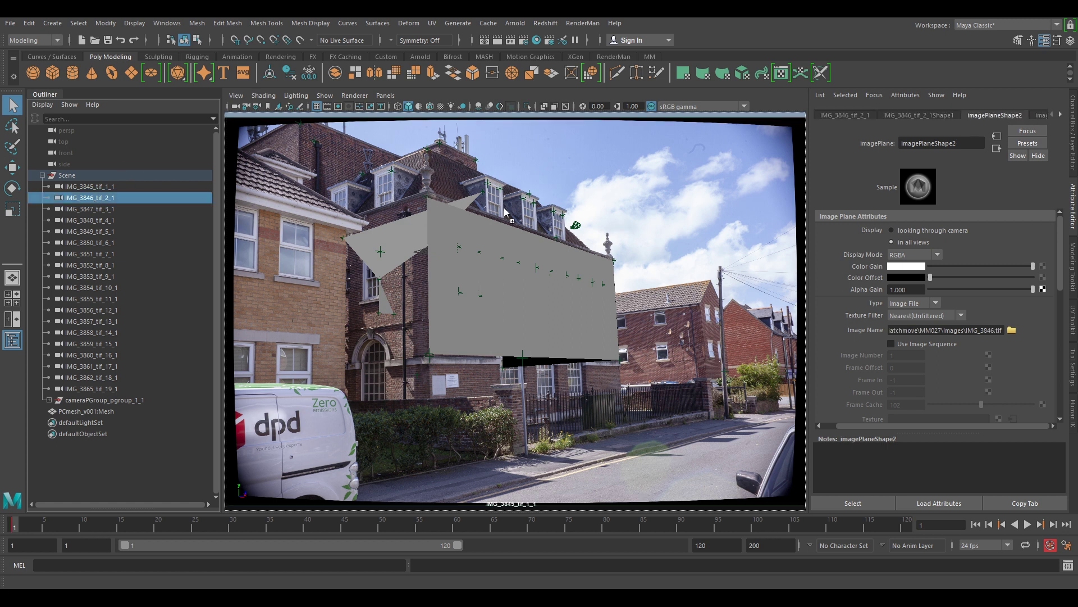
pyautogui.moveTo(507, 208); pyautogui.dragTo(508, 215, button='middle')
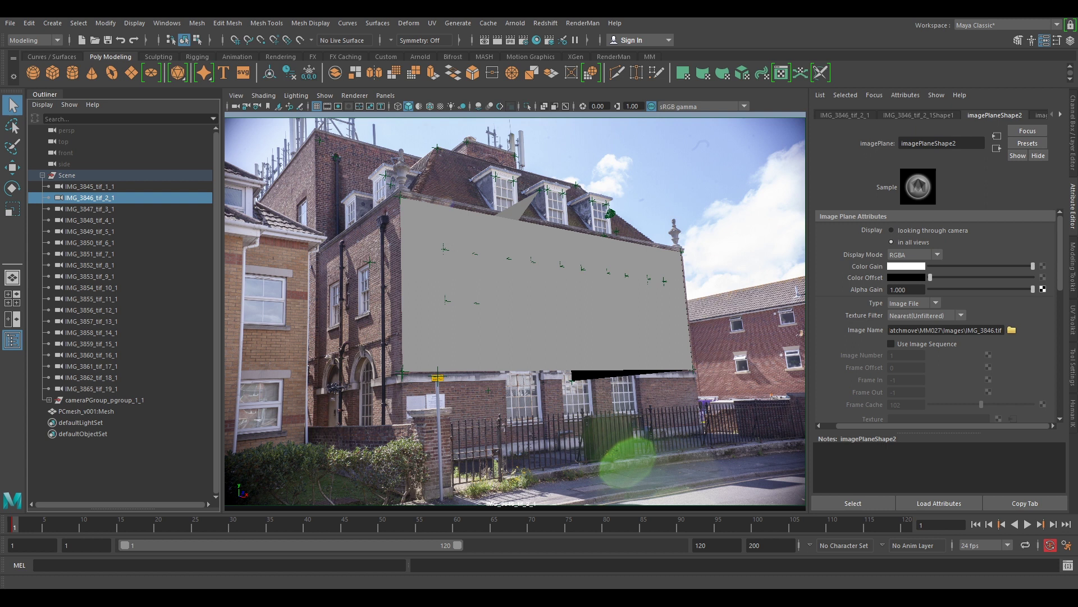
pyautogui.click(1011, 330)
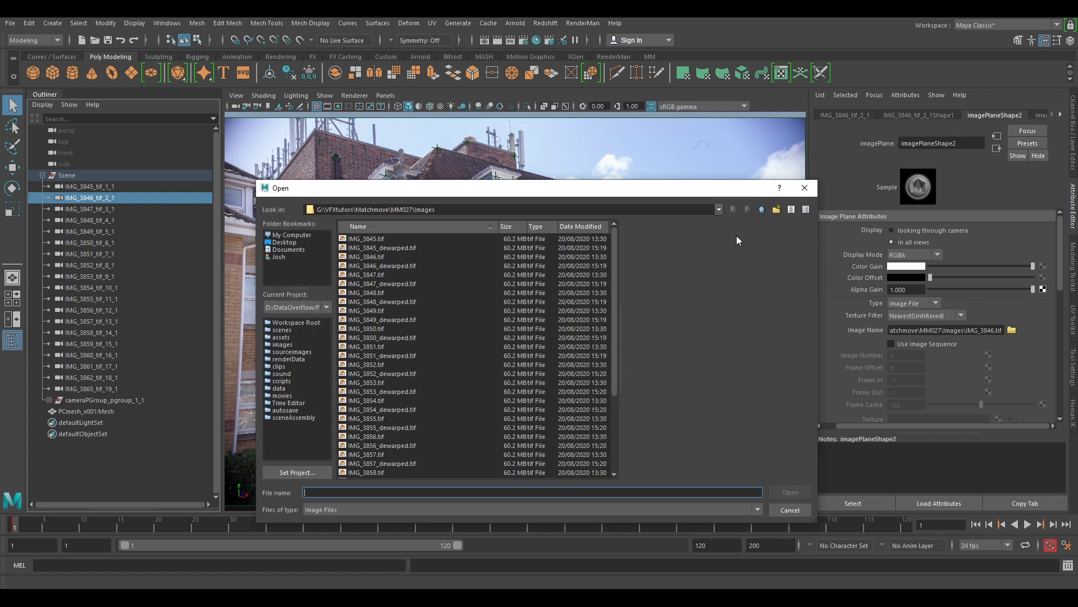
pyautogui.doubleClick(375, 266)
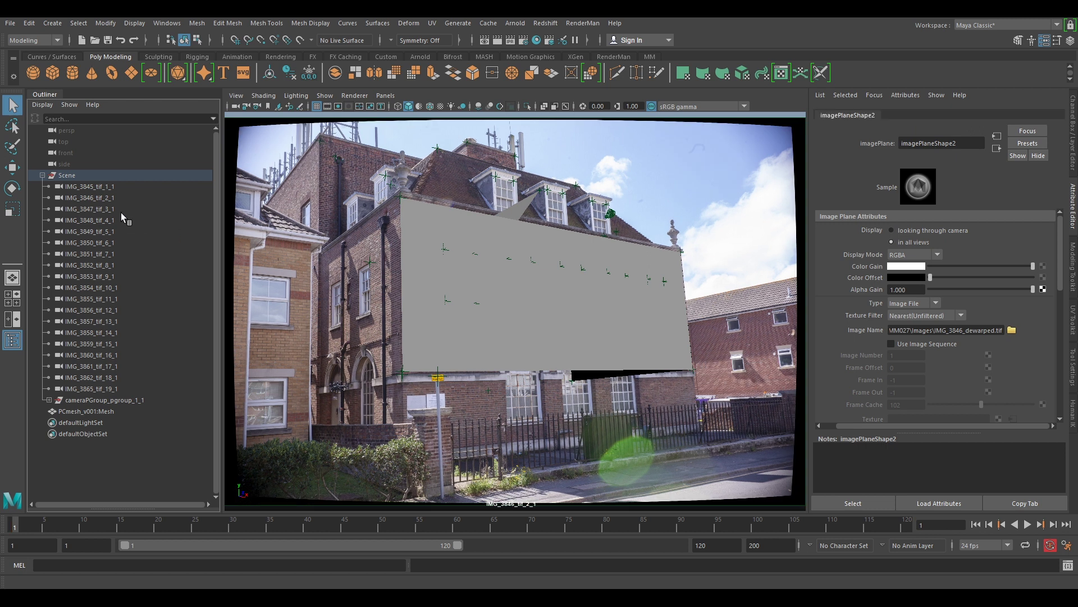
# - Look through the IMG_3847_tif_3_1 camera and set its image plane picture to IMG_3847_dewarped.tif
pyautogui.click(93, 209)
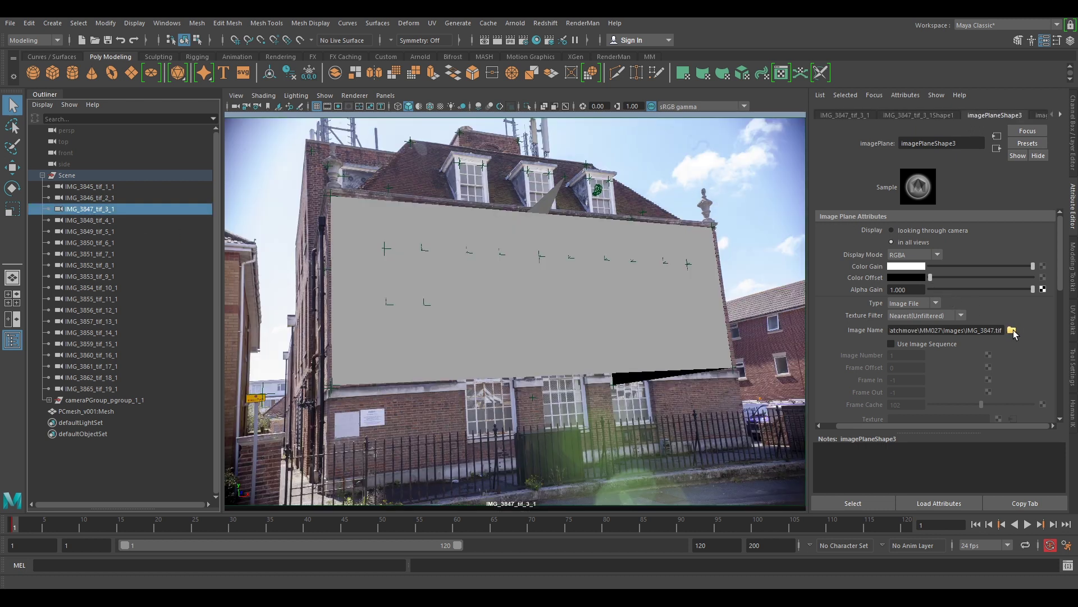
pyautogui.click(1012, 330)
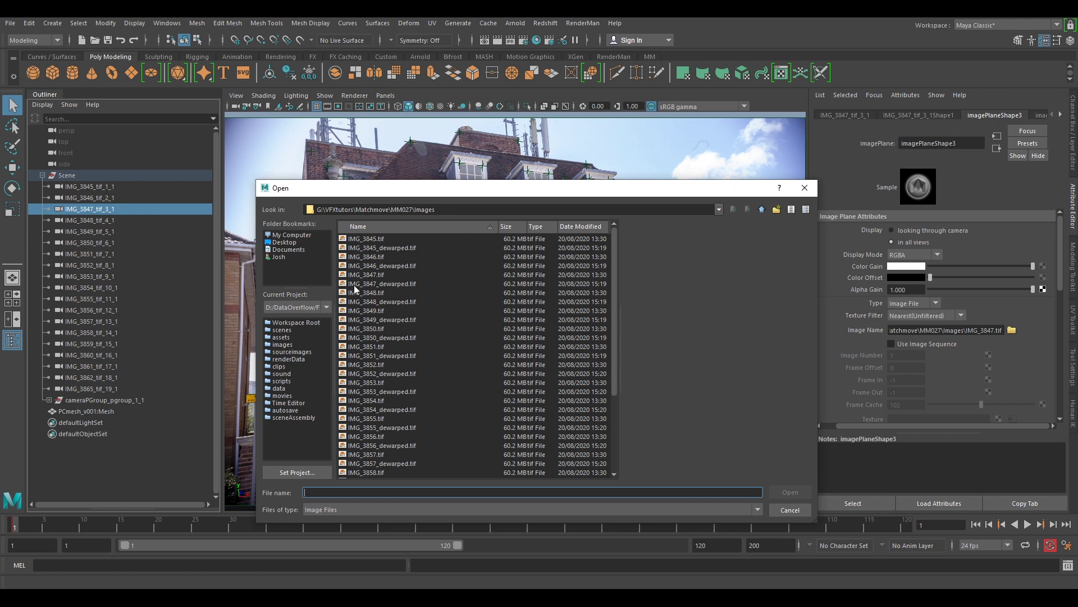
pyautogui.click(390, 283)
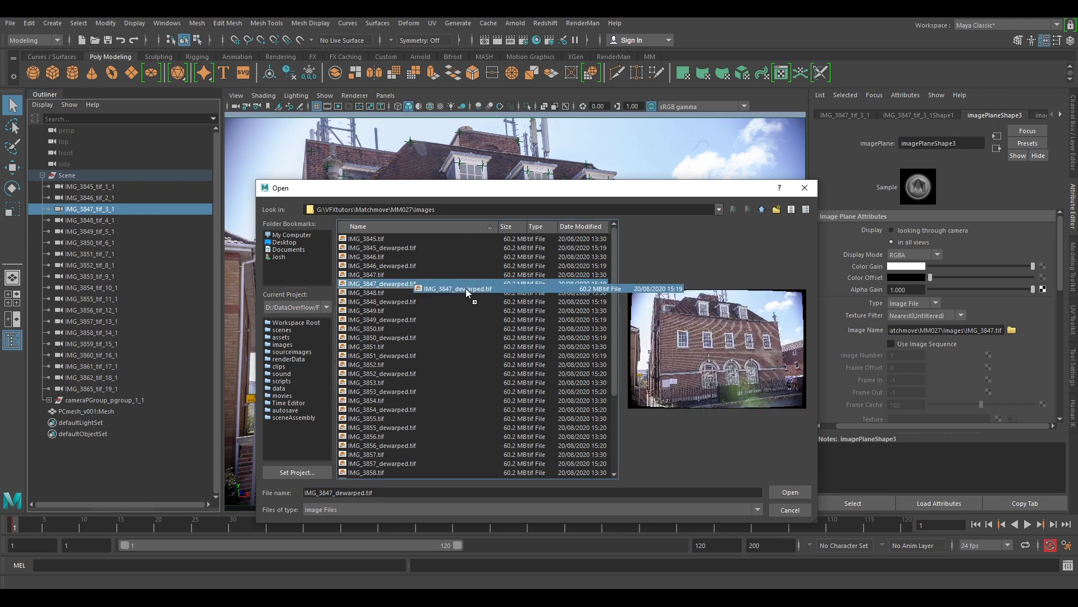
pyautogui.click(790, 492)
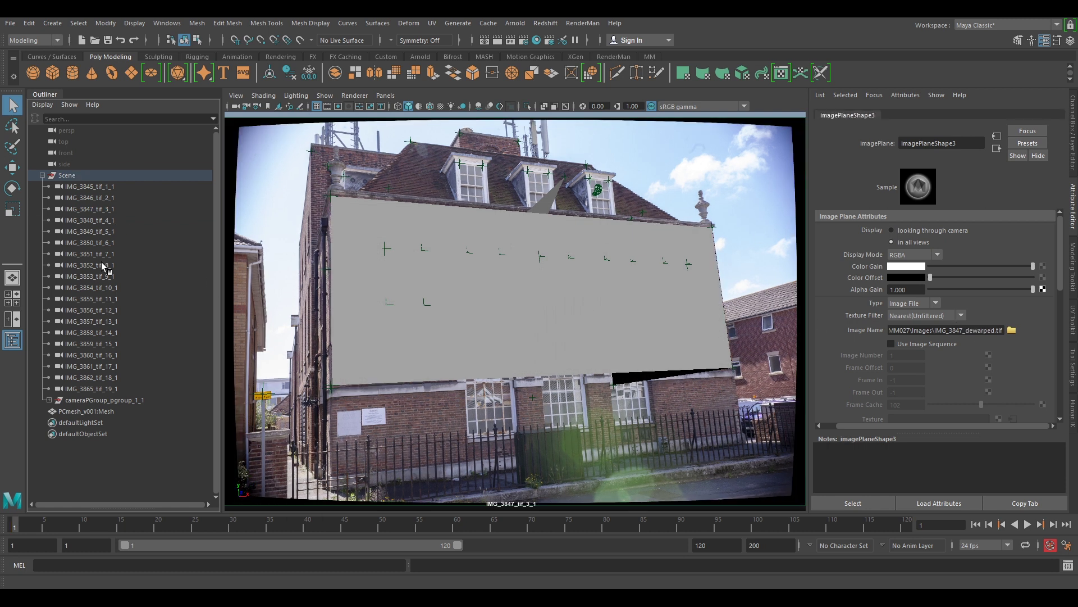
# - Look through the IMG_3848_tif_4_1 camera and set its image plane picture to IMG_3848_dewarped.tif
pyautogui.click(83, 220)
pyautogui.moveTo(83, 221); pyautogui.dragTo(399, 225, button='middle')
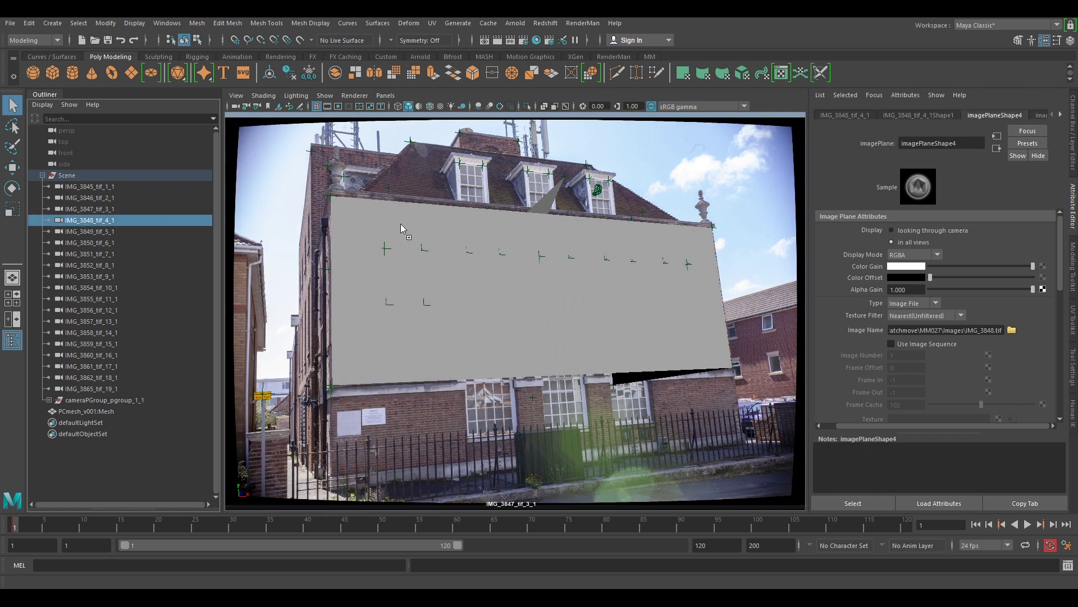
pyautogui.moveTo(597, 193); pyautogui.dragTo(600, 194, button='middle')
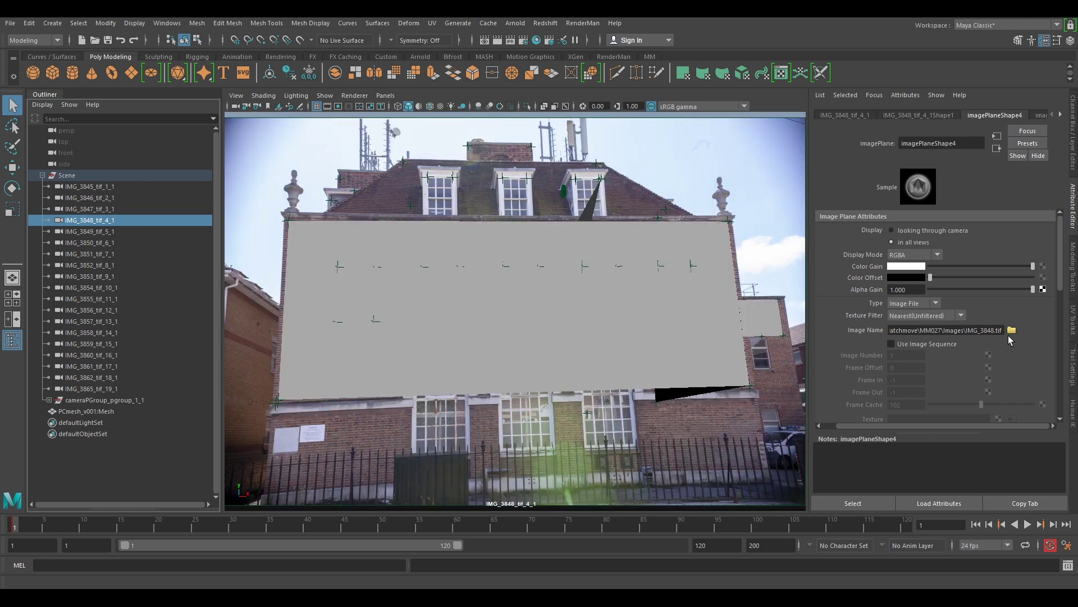
pyautogui.click(1012, 330)
pyautogui.click(379, 301)
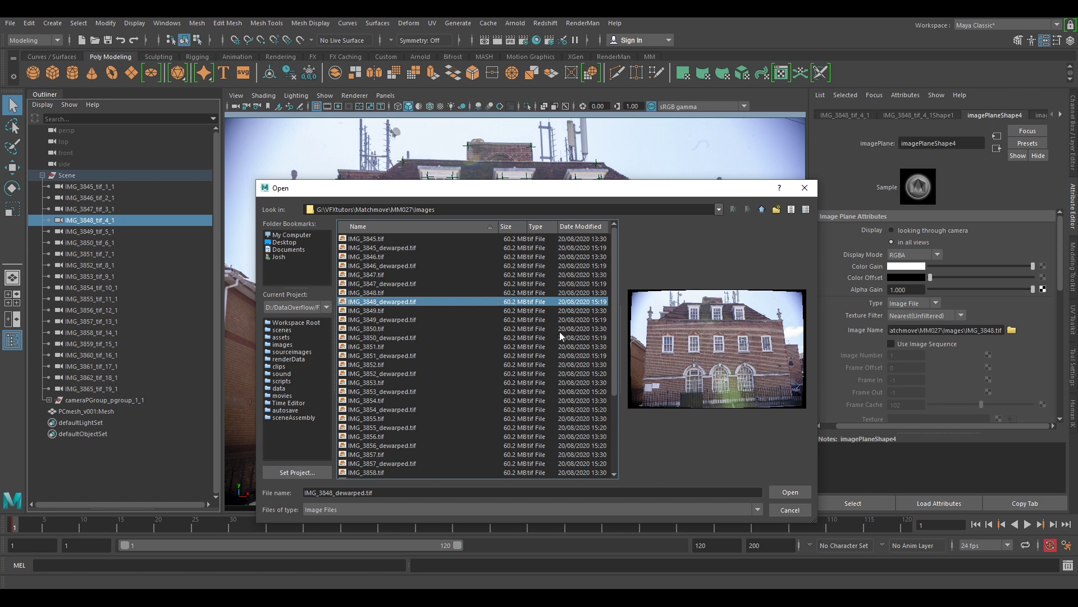
pyautogui.click(787, 491)
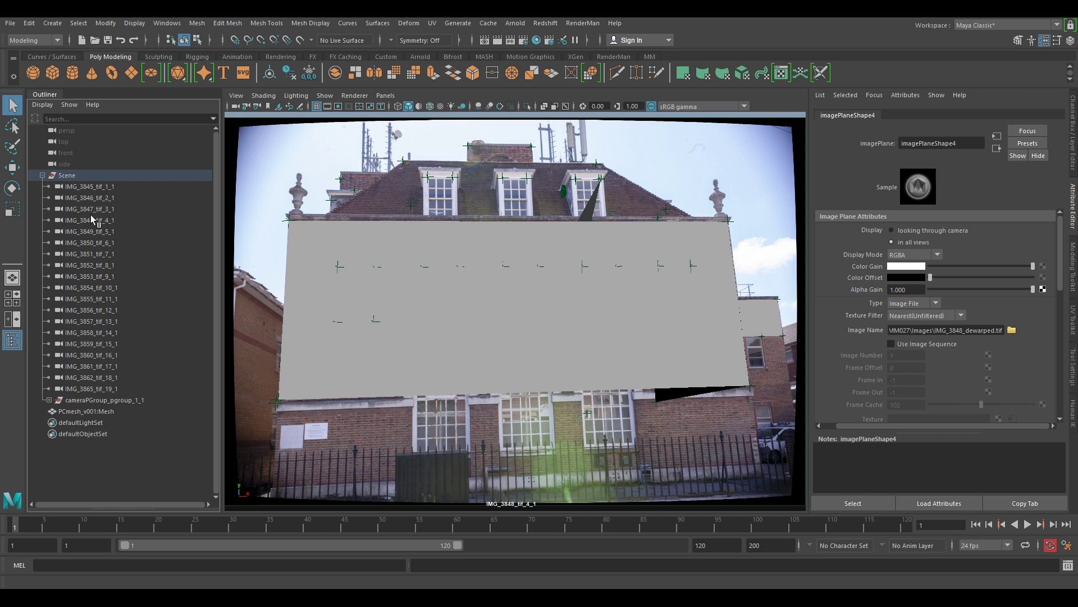
# - Look through the IMG_3849_tif_5_1 camera and set its image plane picture to IMG_3849_dewarped.tif
pyautogui.click(99, 232)
pyautogui.moveTo(98, 230); pyautogui.dragTo(395, 231, button='middle')
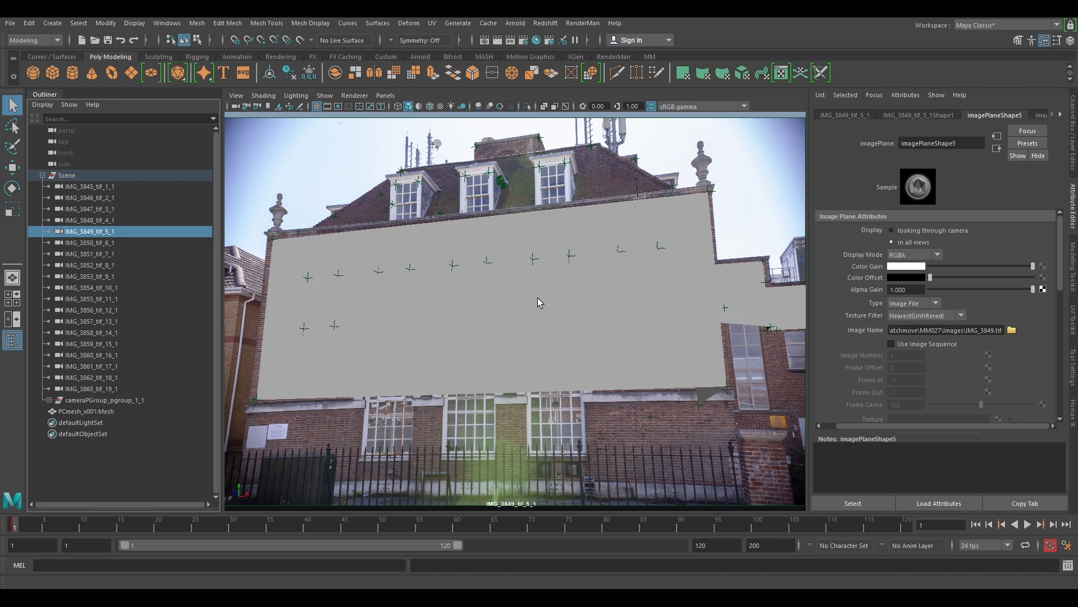
pyautogui.click(1011, 331)
pyautogui.click(398, 317)
pyautogui.click(790, 492)
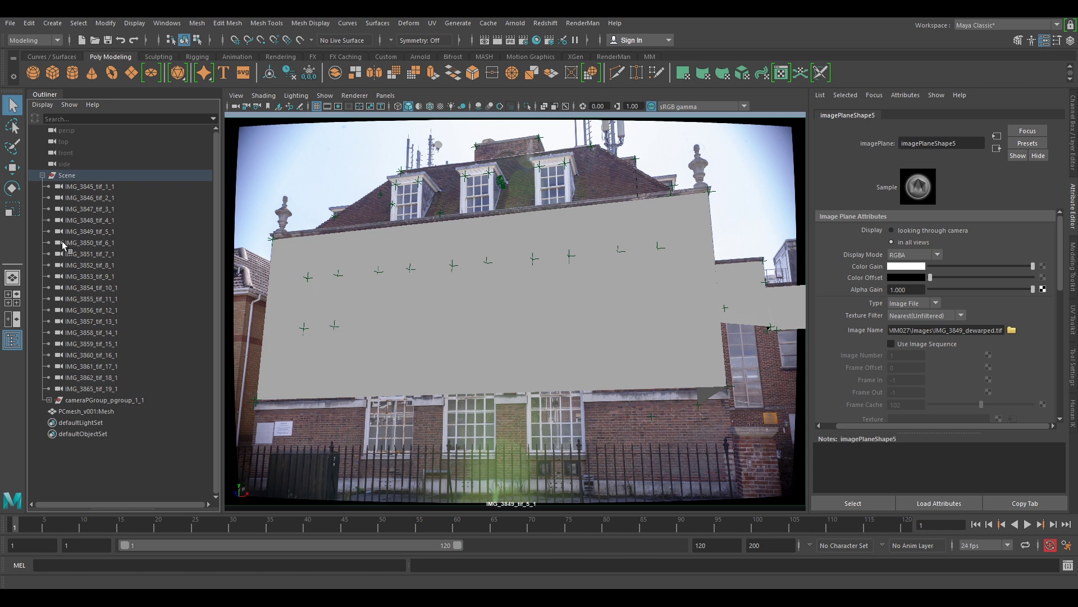
# - Look through the IMG_3850_tif_6_1 camera and set its image plane picture to IMG_3850_dewarped.tif
pyautogui.click(83, 243)
pyautogui.moveTo(83, 242); pyautogui.dragTo(509, 256, button='middle')
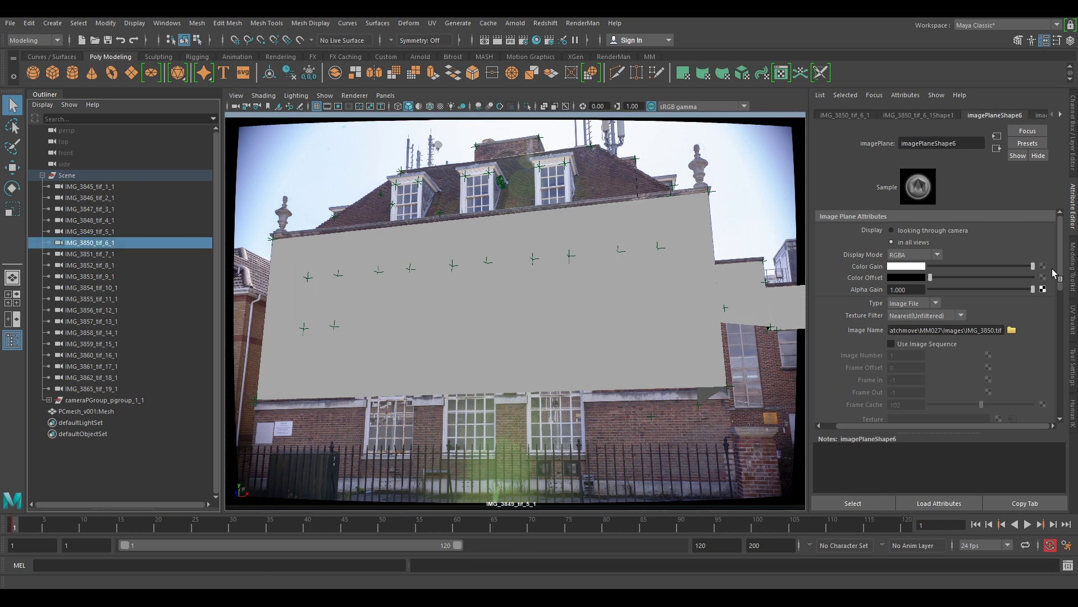
pyautogui.click(1011, 331)
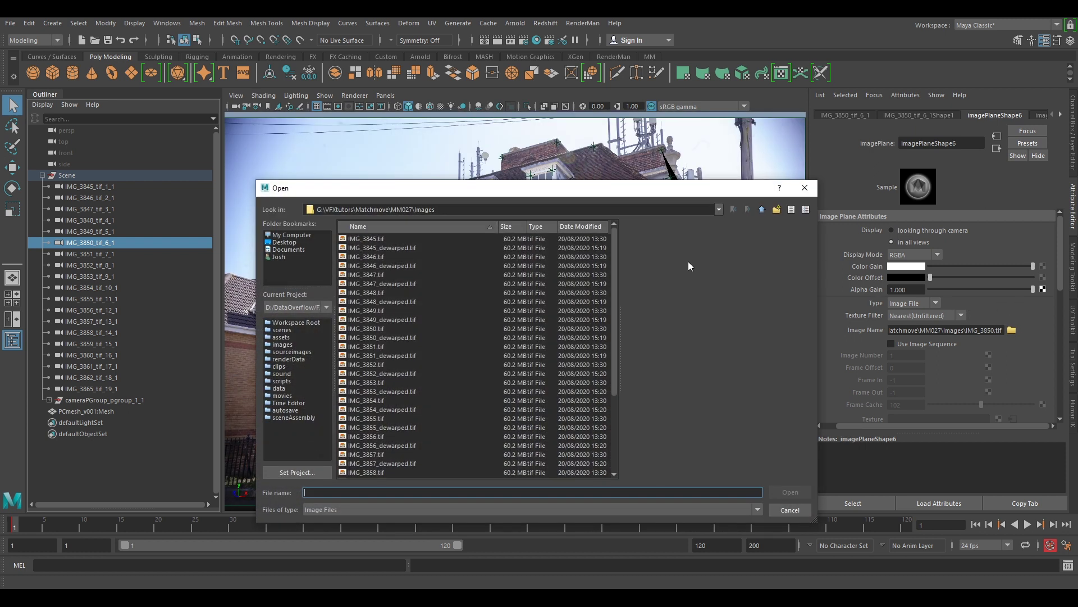
pyautogui.click(396, 338)
pyautogui.click(801, 487)
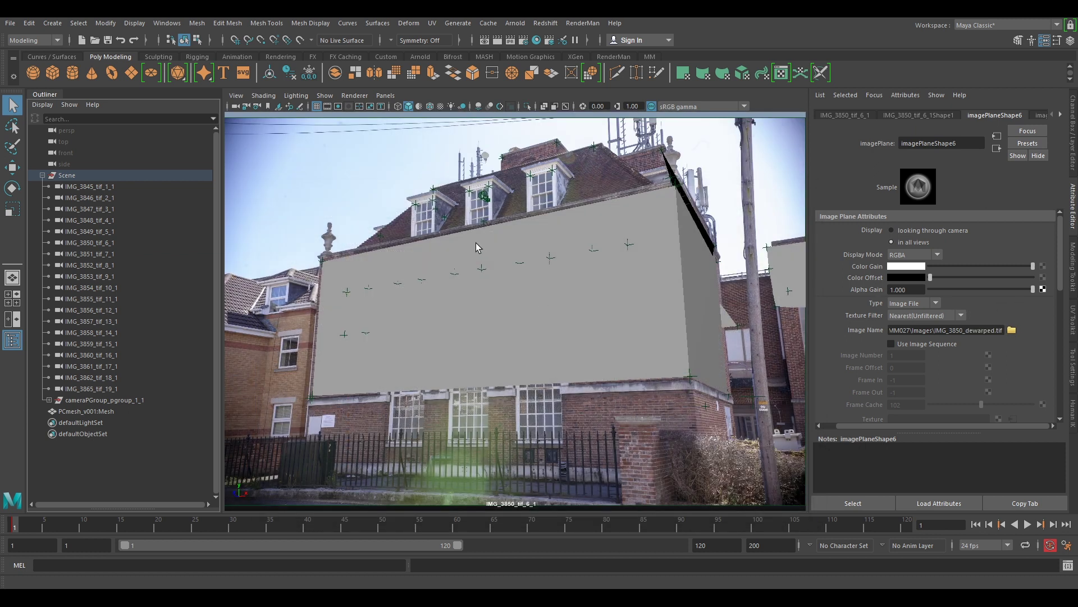
# - Look through the IMG_3851_tif_7_1 camera and set its image plane picture to IMG_3851_dewarped.tif
pyautogui.click(81, 256)
pyautogui.moveTo(83, 257); pyautogui.dragTo(498, 273, button='middle')
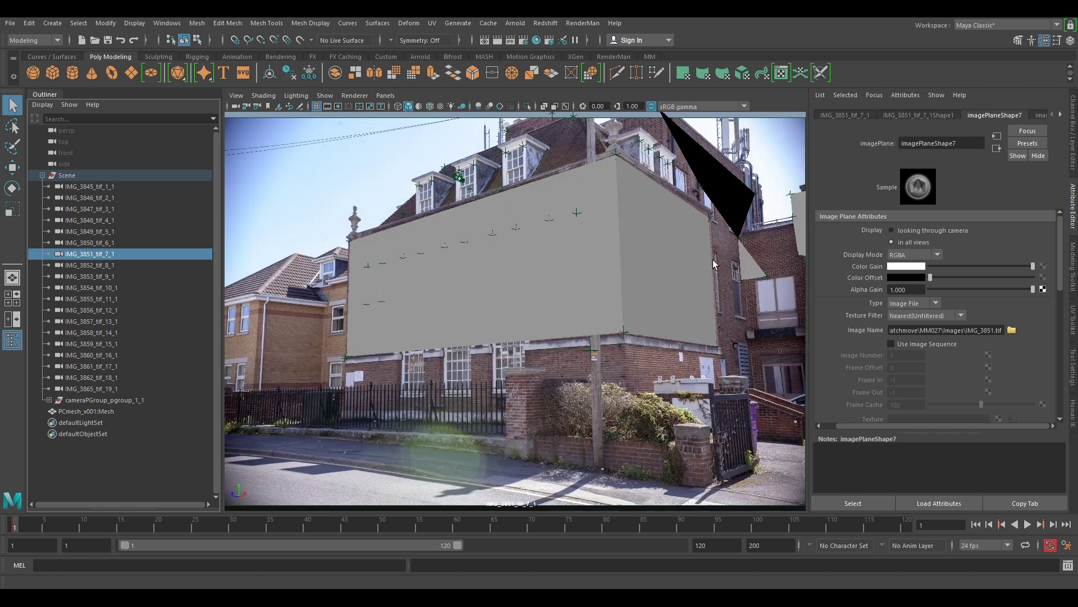
pyautogui.click(1011, 329)
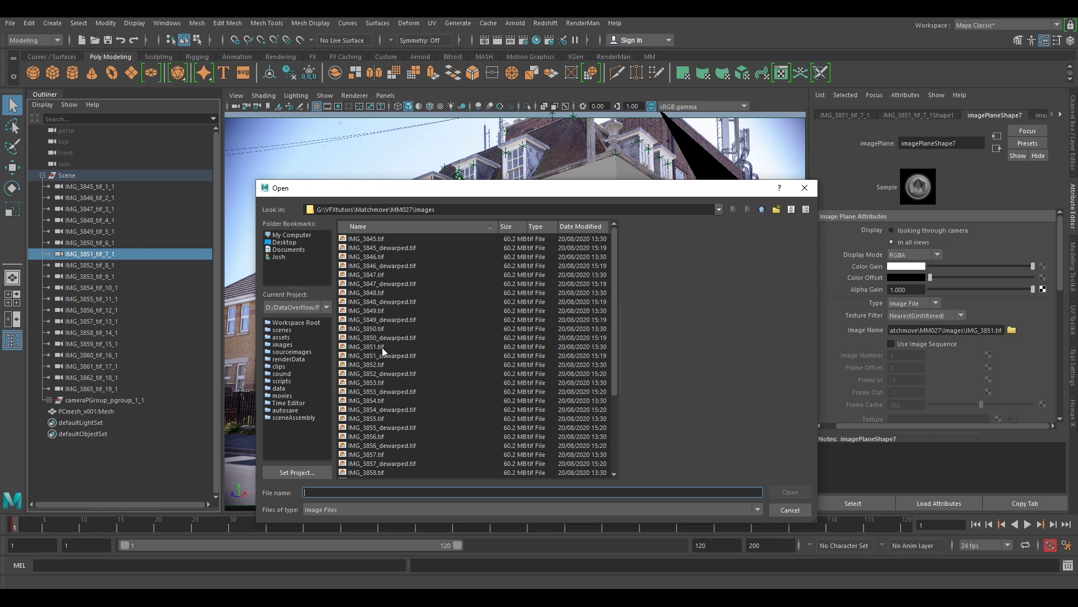
pyautogui.click(393, 356)
pyautogui.click(791, 492)
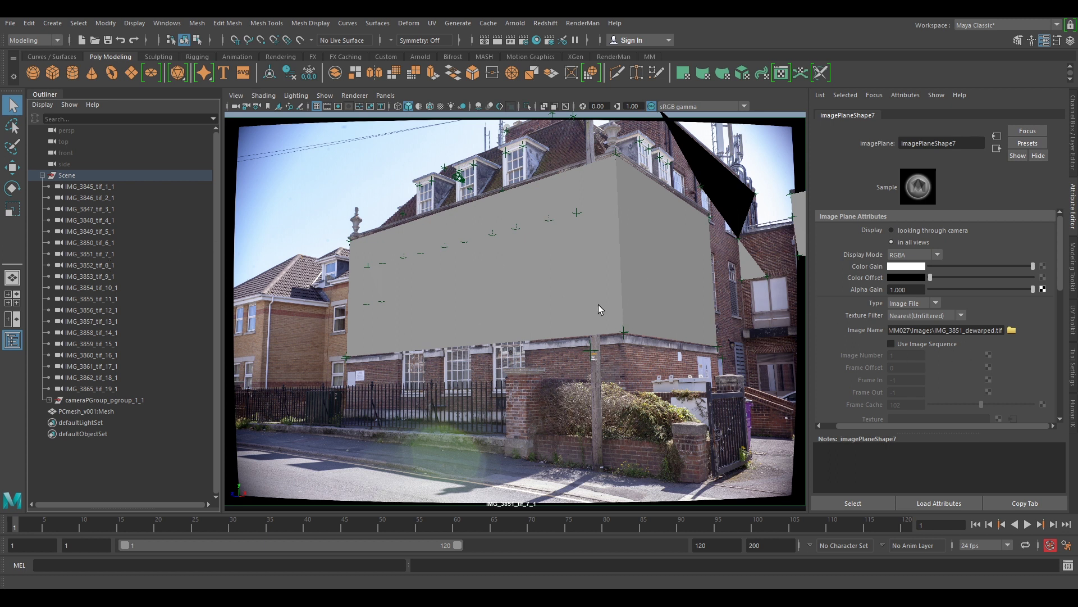
# - Look through the IMG_3852_tif_8_1 camera and set its image plane picture to IMG_3852_dewarped.tif
pyautogui.click(74, 266)
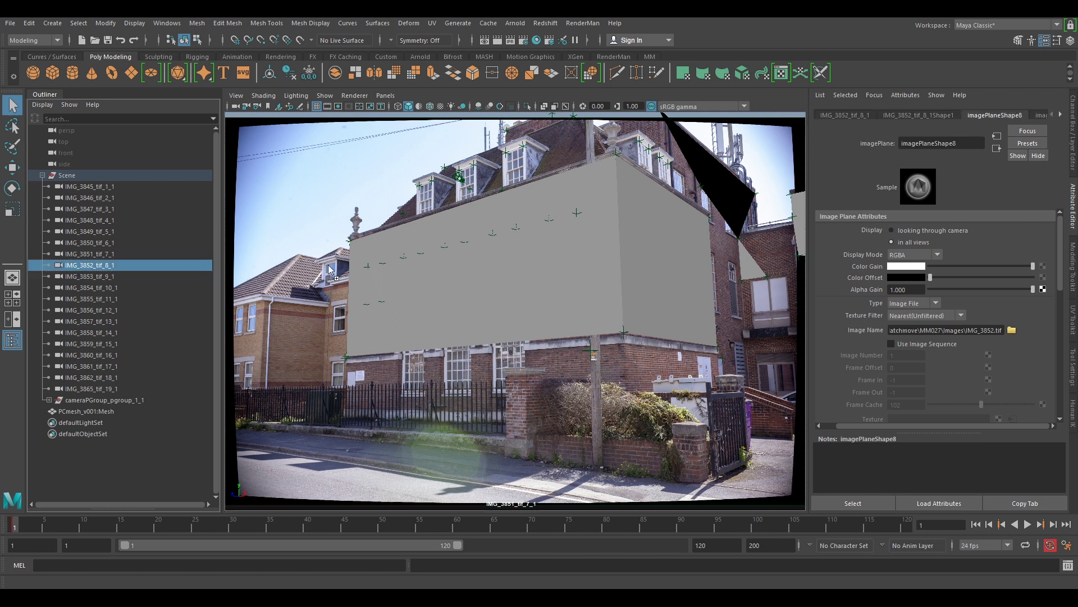
pyautogui.moveTo(530, 264); pyautogui.dragTo(534, 265, button='middle')
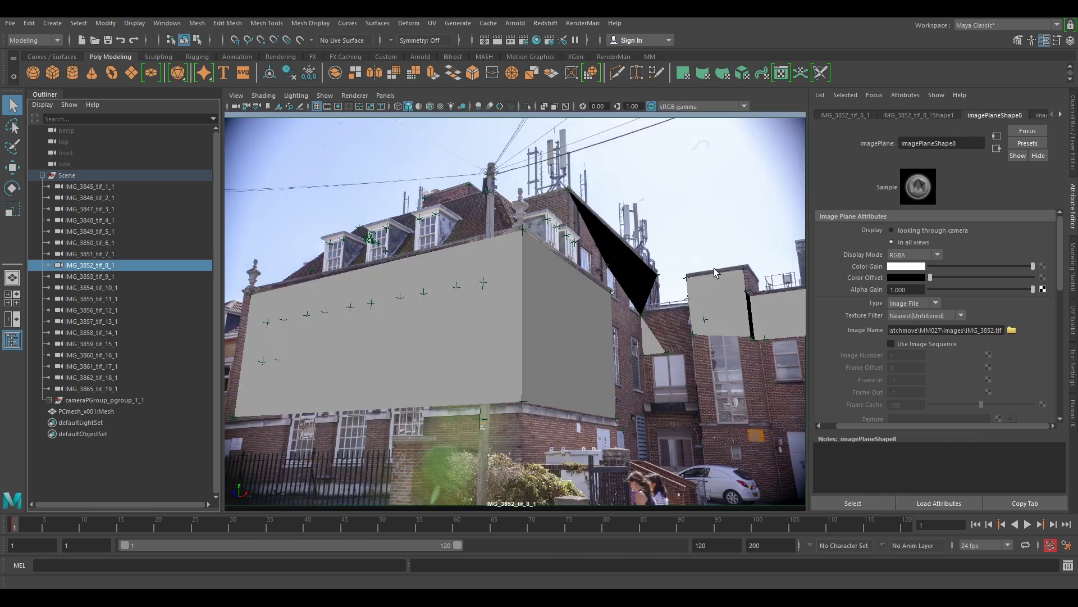
pyautogui.click(1013, 331)
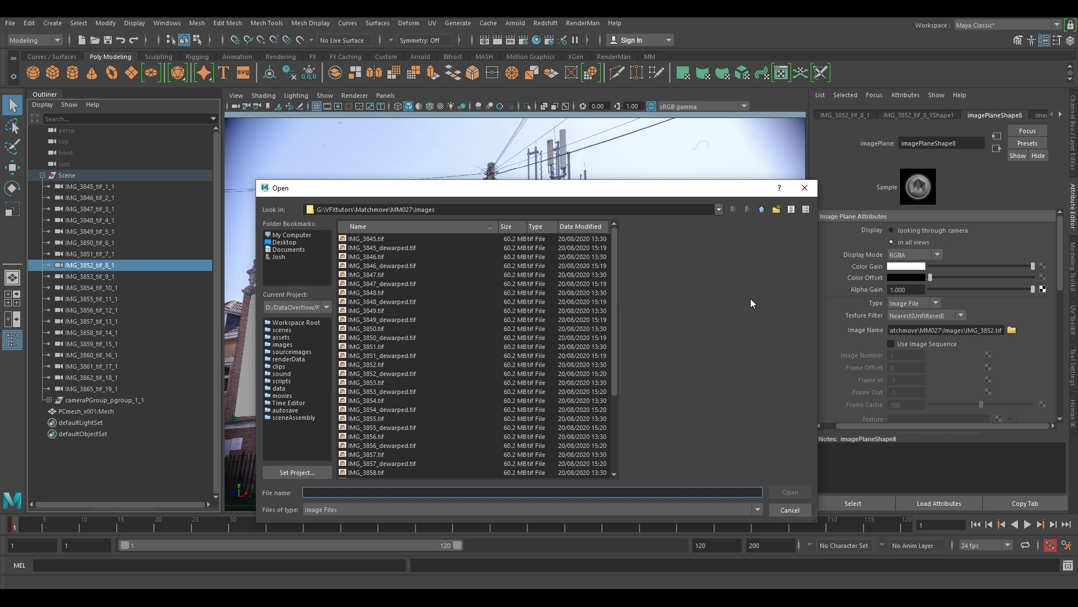
pyautogui.click(392, 368)
pyautogui.click(391, 373)
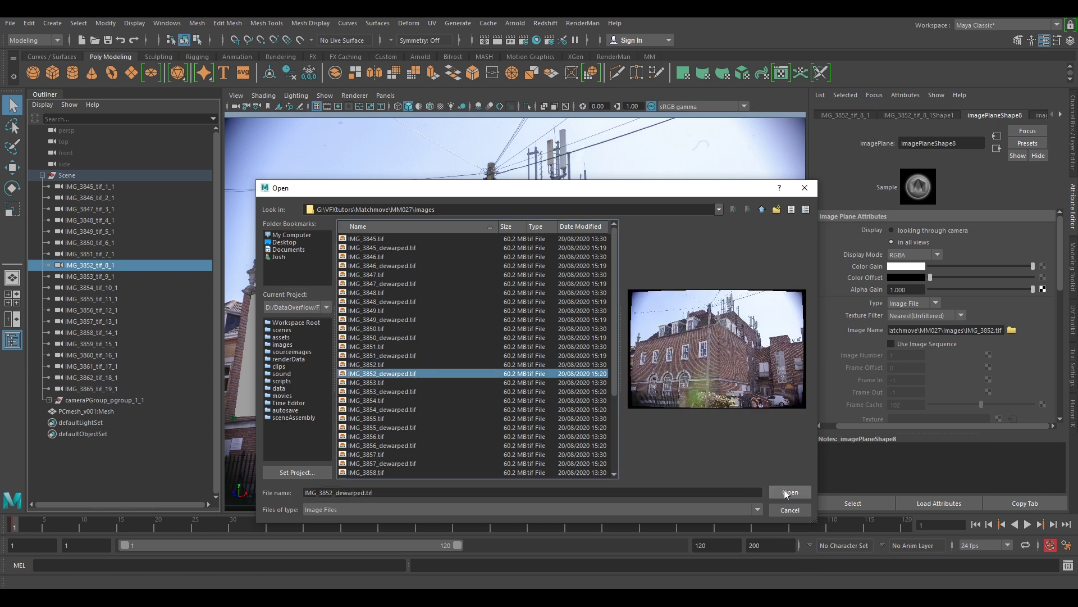
pyautogui.click(786, 492)
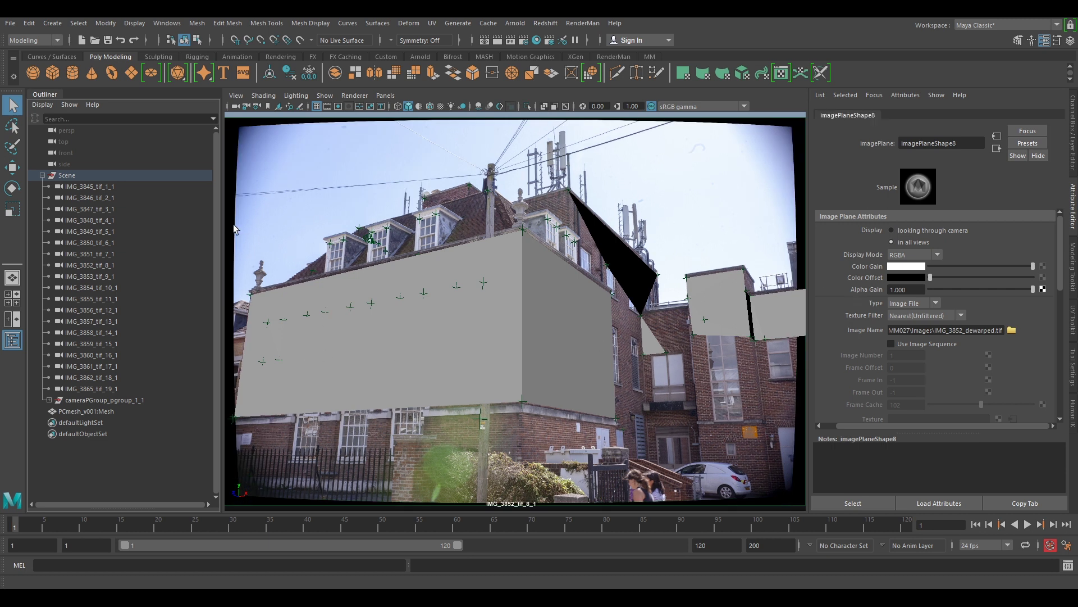
# - Look through the IMG_3853_tif_9_1 camera and set its image plane picture to IMG_3853_dewarped.tif
pyautogui.click(85, 277)
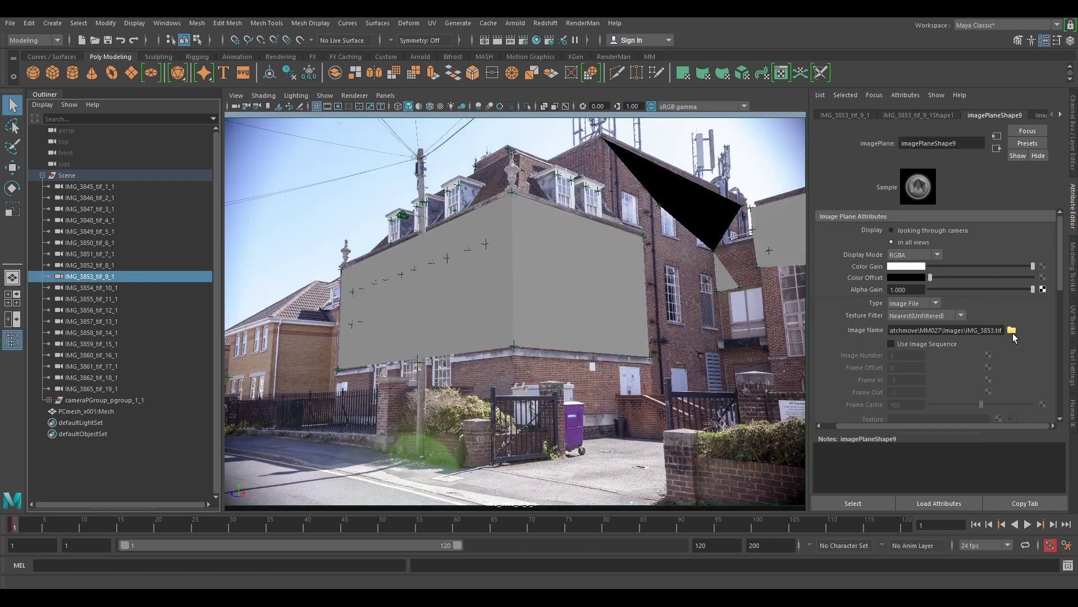
pyautogui.click(1011, 331)
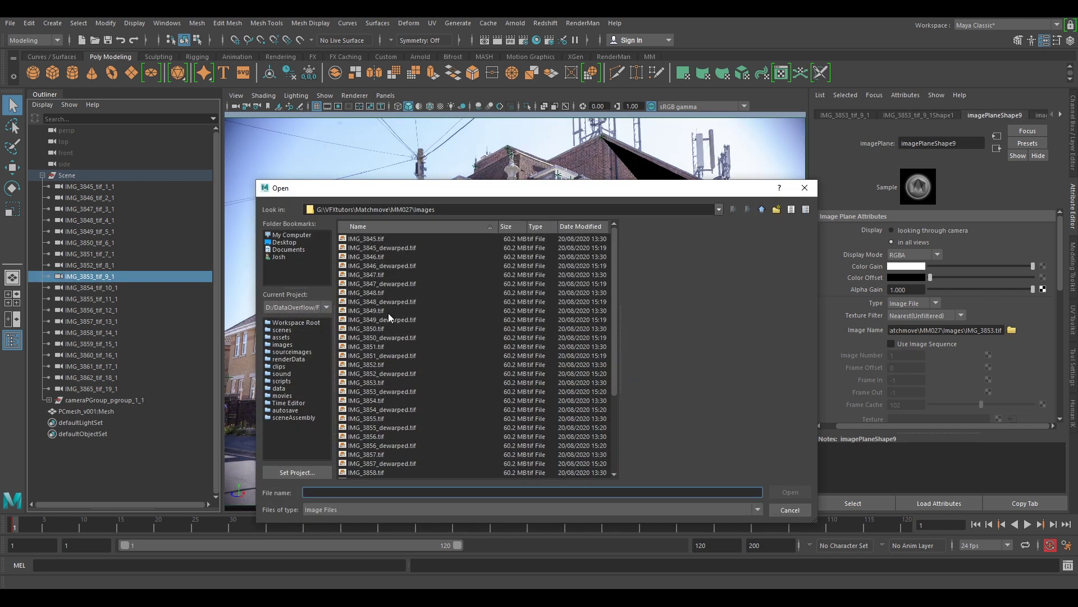
pyautogui.click(391, 392)
pyautogui.click(790, 492)
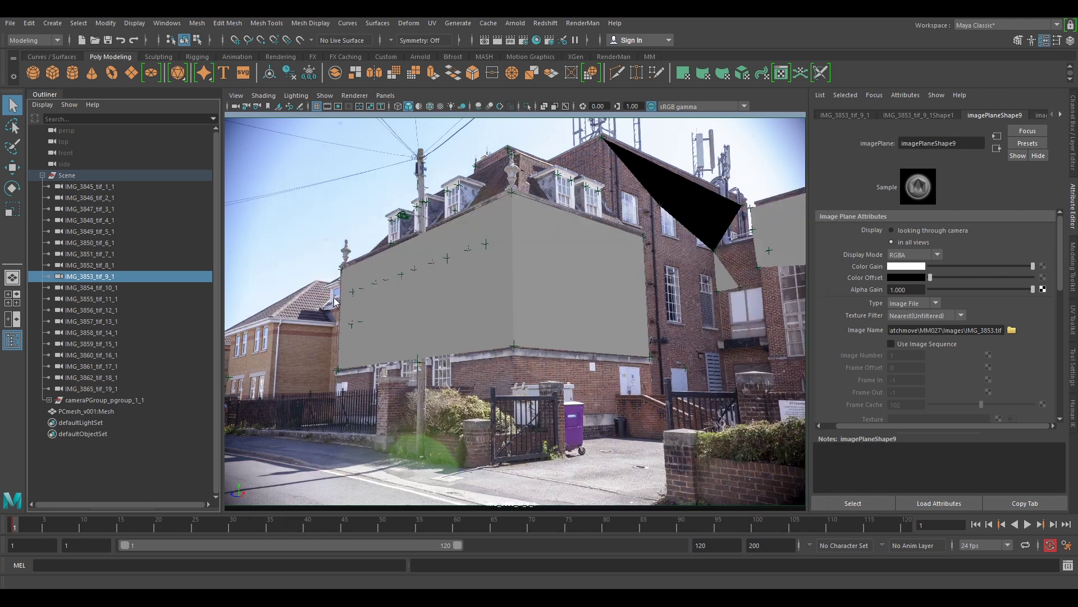
# - Look through the IMG_3854_tif_10_1 camera and set its image plane picture to IMG_3854_dewarped.tif
pyautogui.click(82, 288)
pyautogui.moveTo(82, 289); pyautogui.dragTo(494, 296, button='middle')
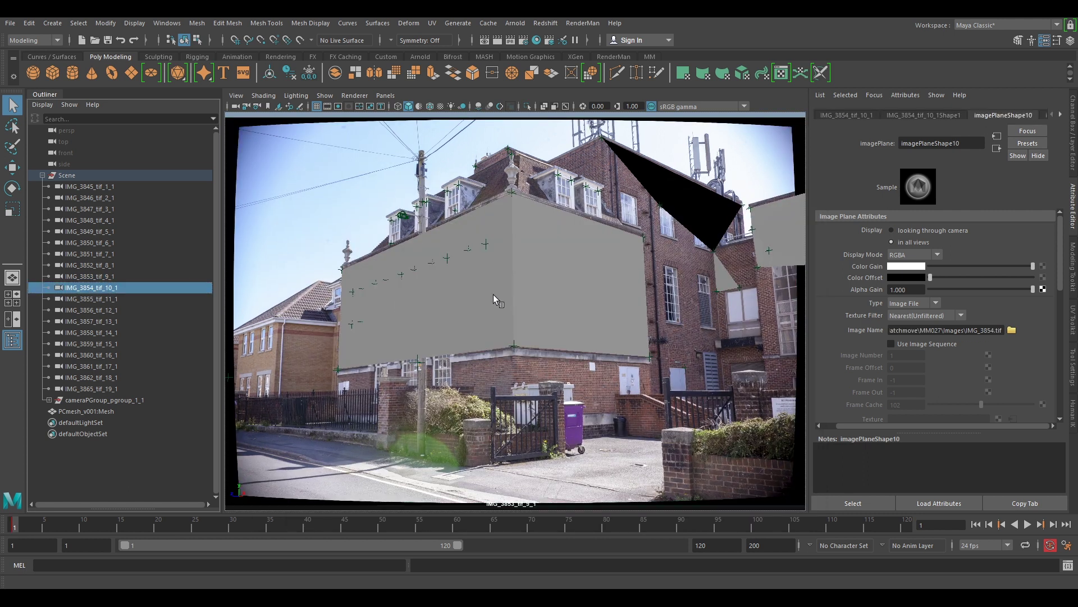
pyautogui.click(1012, 330)
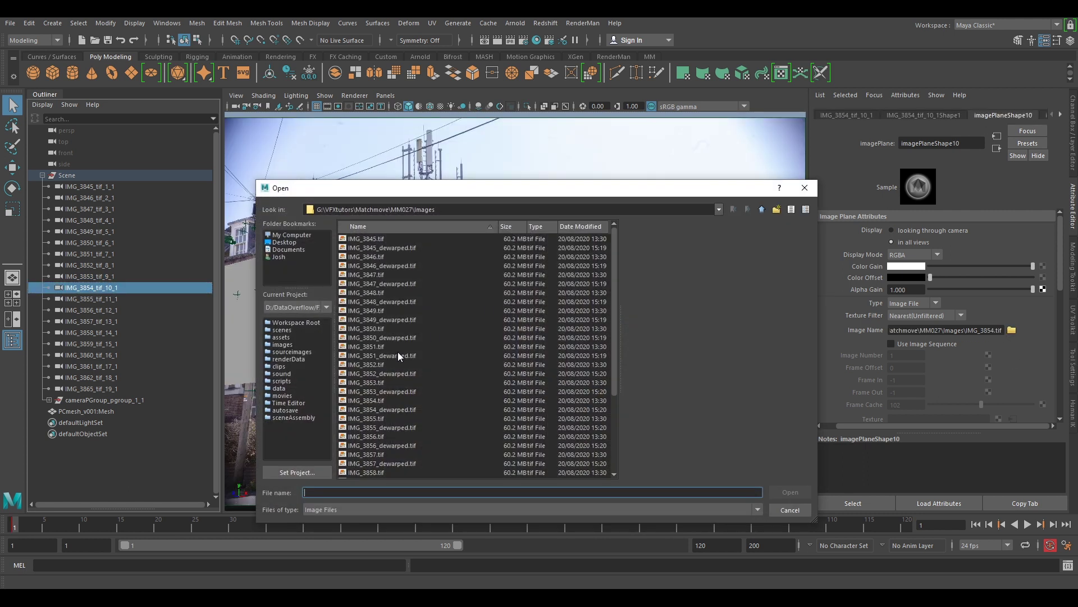
pyautogui.click(382, 409)
pyautogui.click(789, 492)
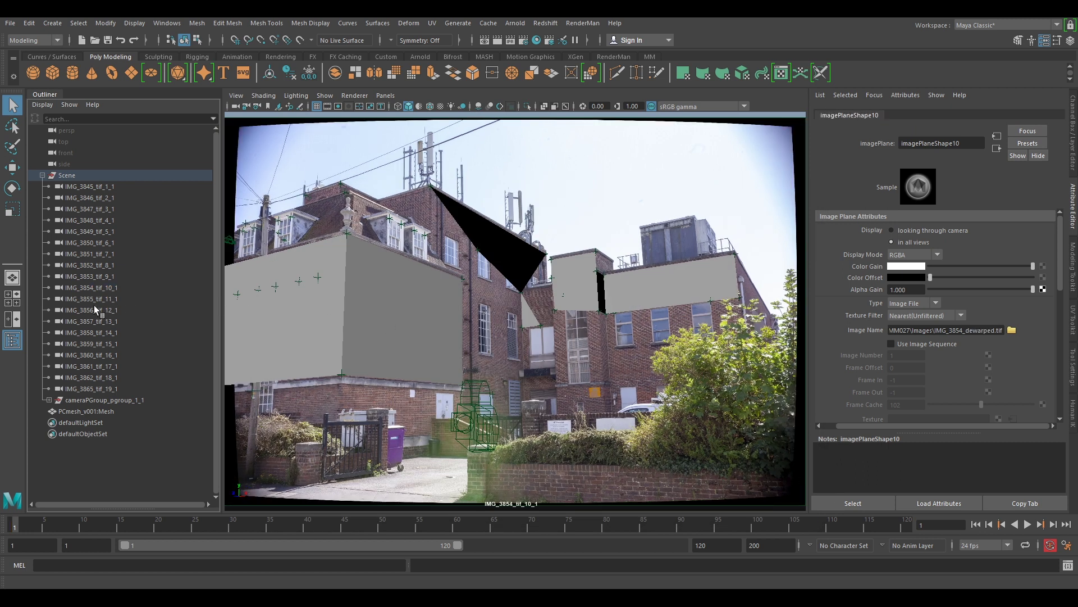
# - Look through the IMG_3855_tif_11_1 camera and set its image plane picture to IMG_3855_dewarped.tif
pyautogui.click(86, 299)
pyautogui.moveTo(76, 301); pyautogui.dragTo(477, 313, button='middle')
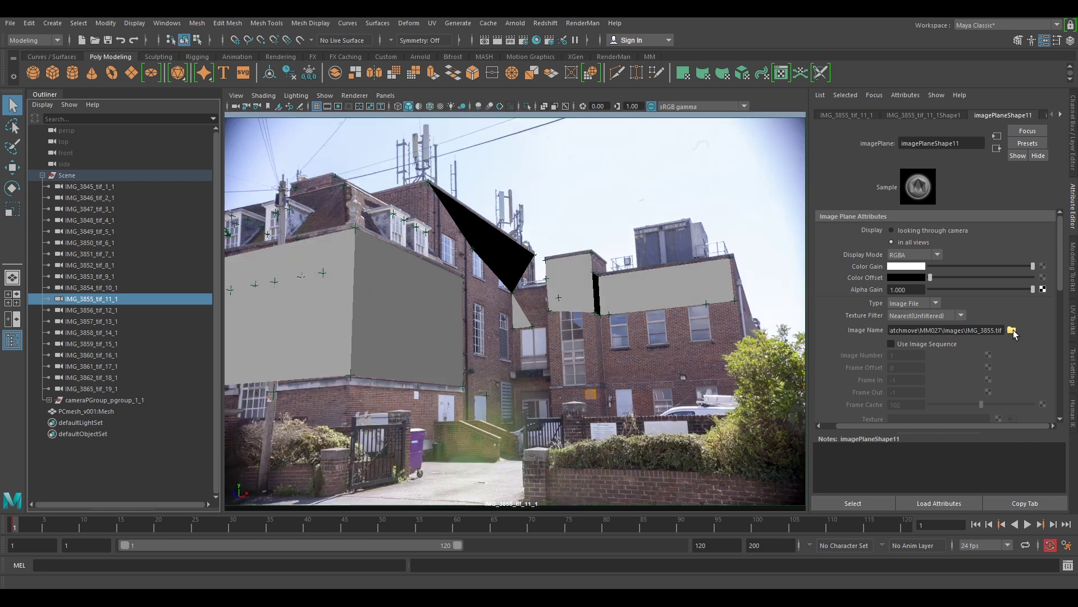
pyautogui.click(1011, 330)
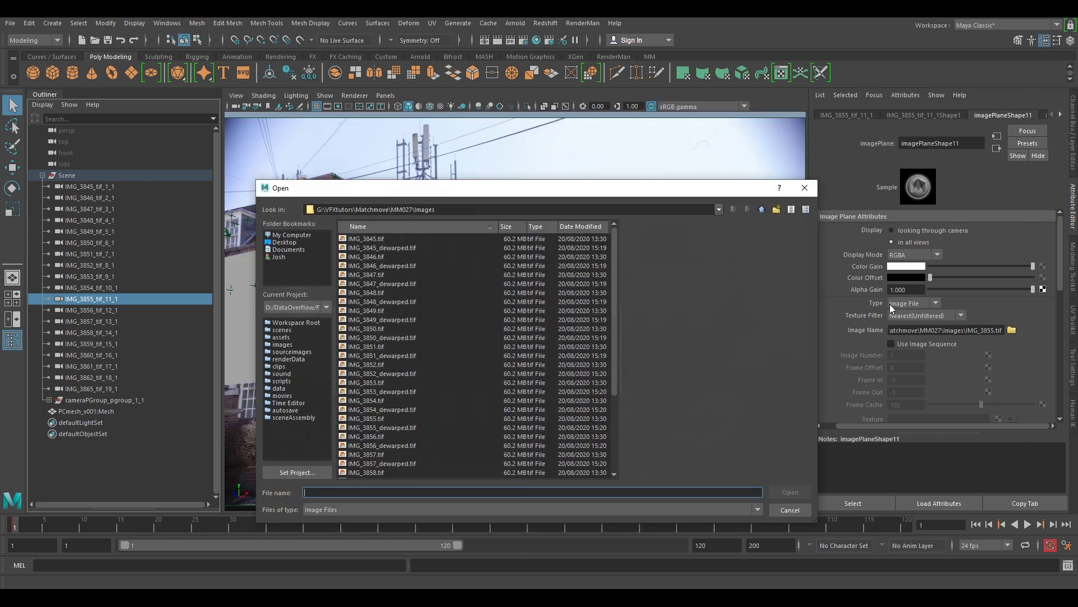
pyautogui.click(388, 427)
pyautogui.click(790, 492)
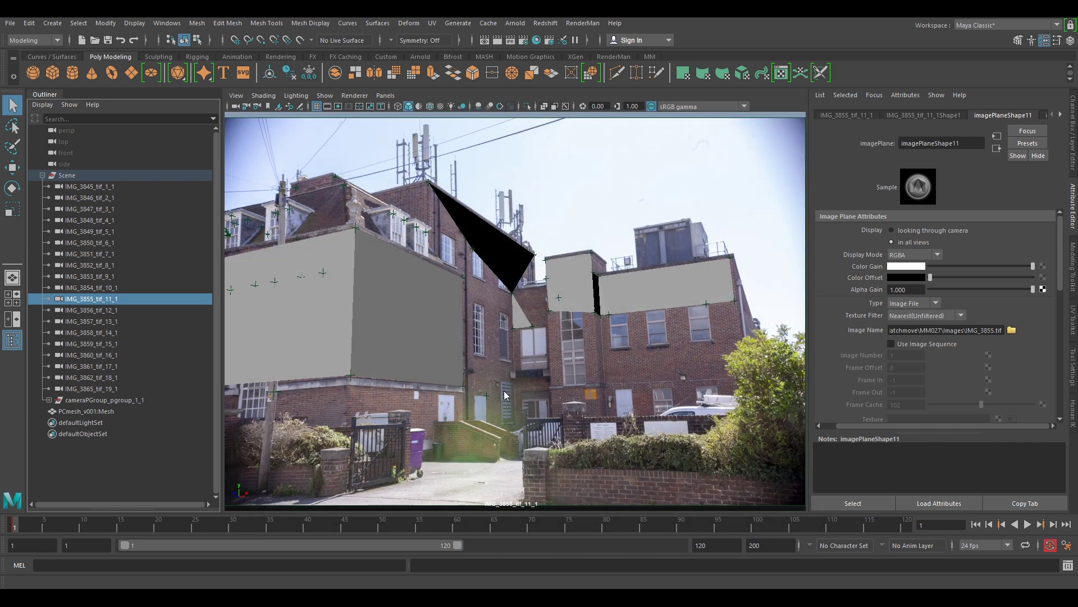
# - Look through the IMG_3856_tif_12_1 camera and set its image plane picture to IMG_3856_dewarped.tif
pyautogui.click(84, 310)
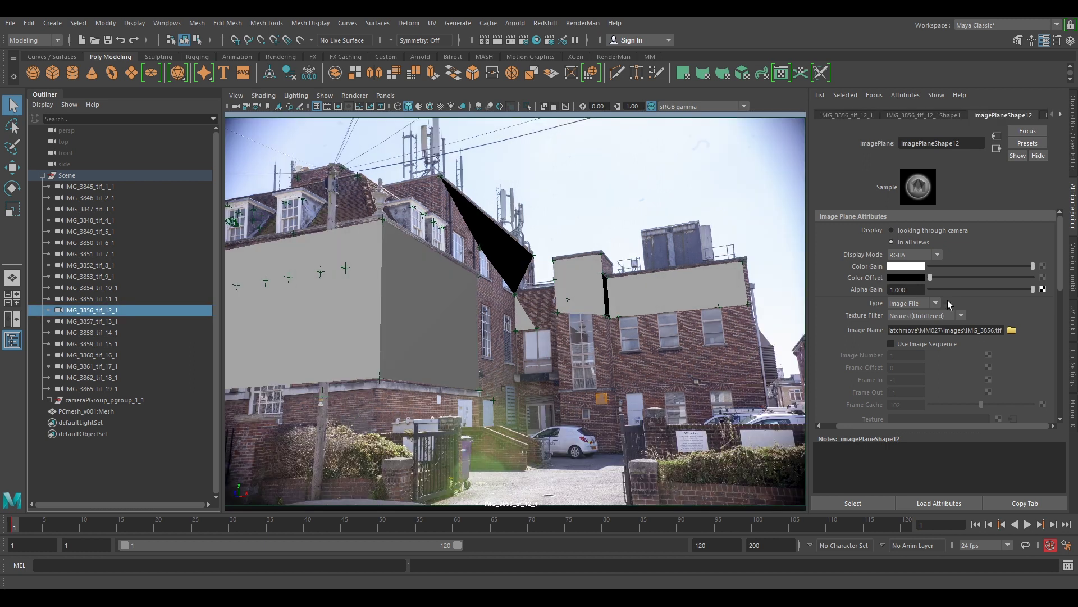
pyautogui.click(1012, 331)
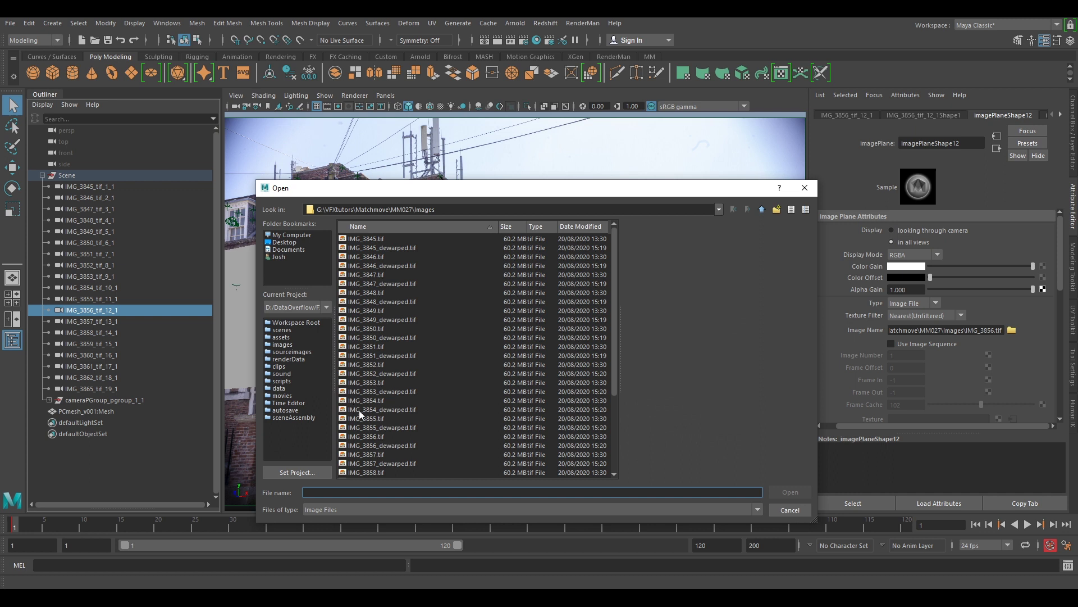
pyautogui.click(373, 446)
pyautogui.click(787, 492)
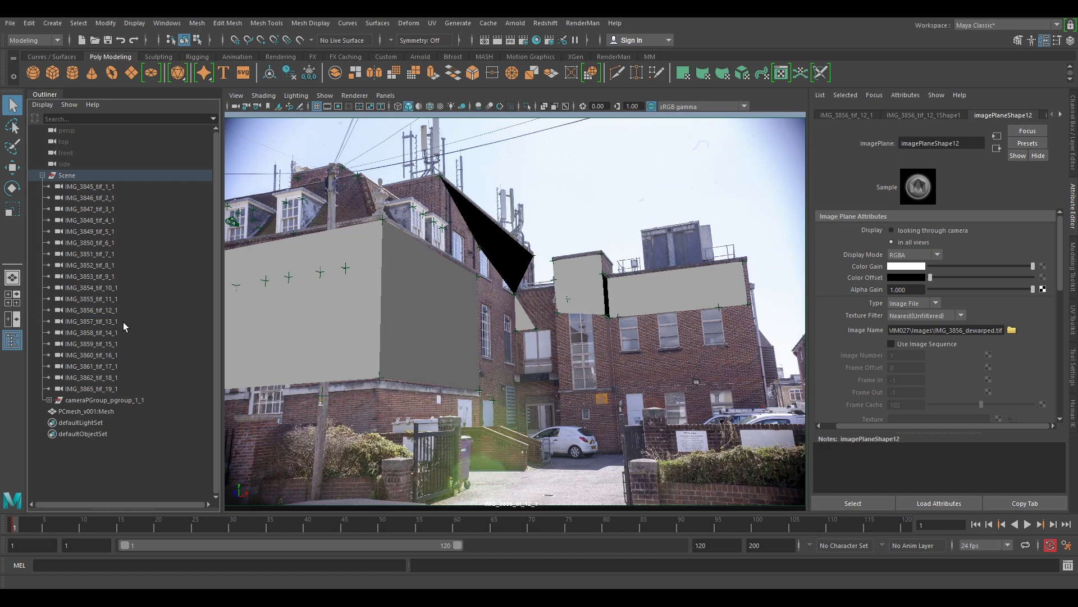
# - Look through the IMG_3857_tif_13_1 camera and set its image plane picture to IMG_3857_dewarped.tif
pyautogui.click(124, 323)
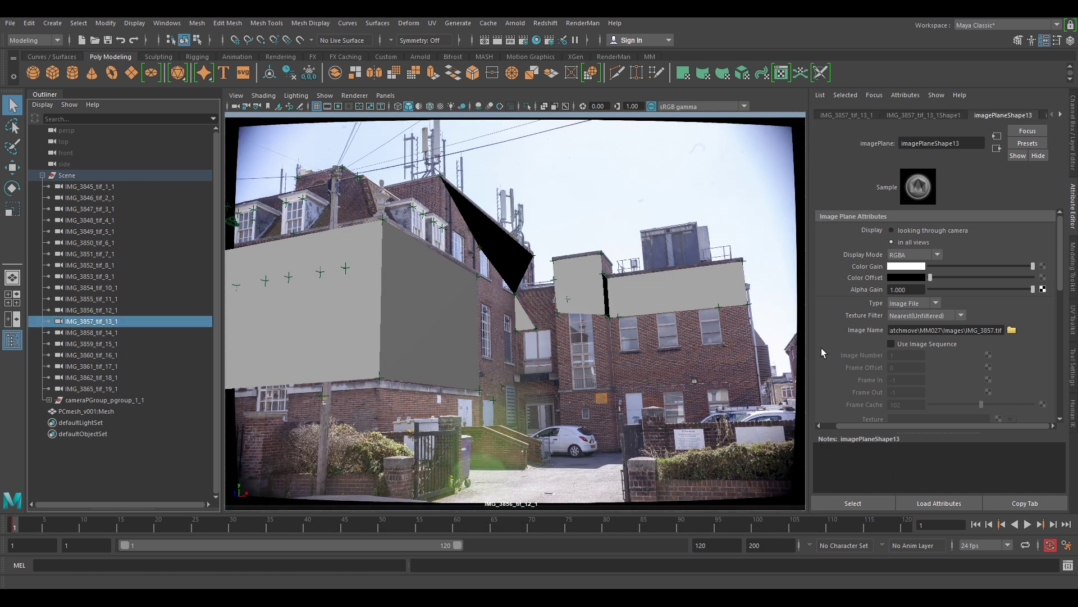
pyautogui.click(1011, 331)
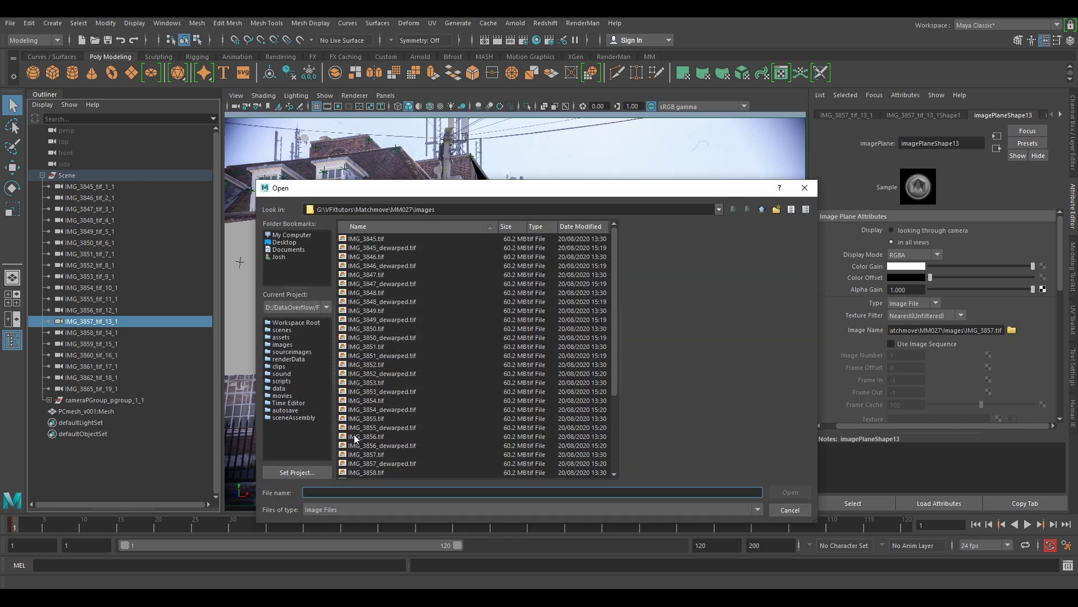
pyautogui.click(370, 462)
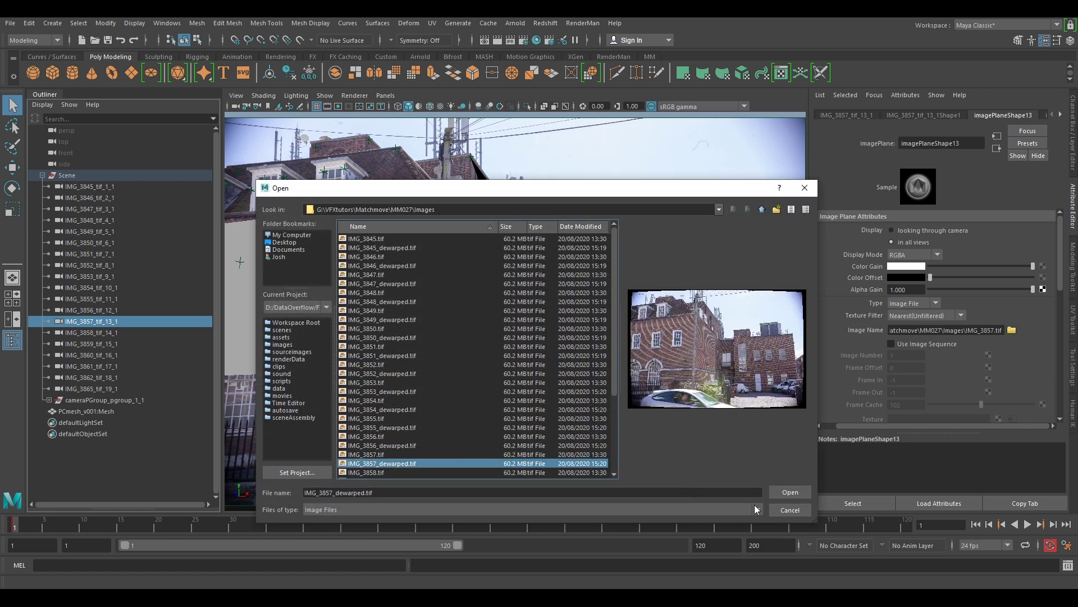
pyautogui.click(789, 491)
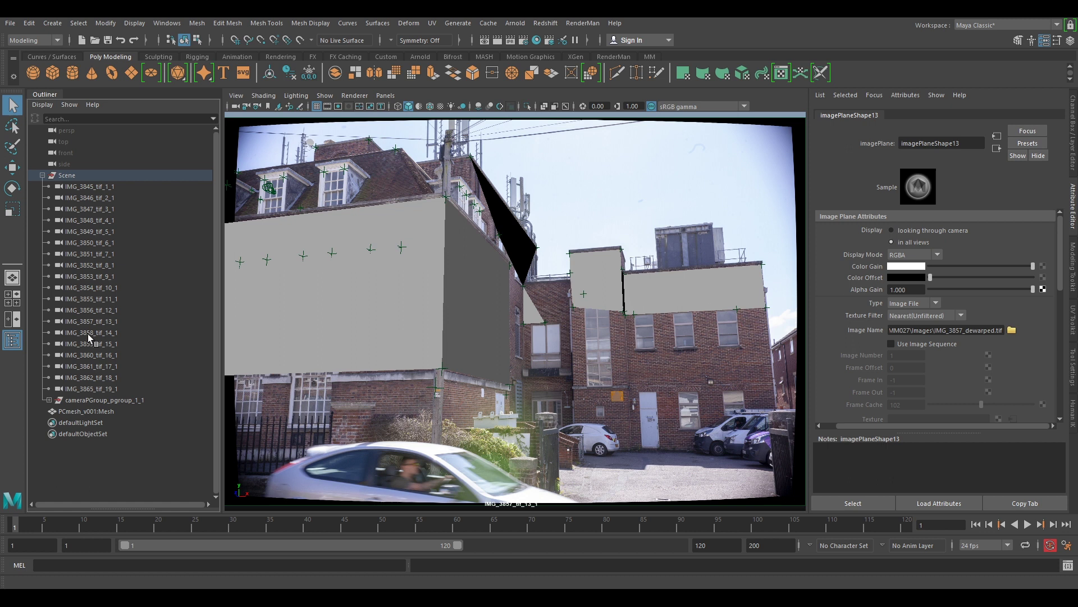
# - Look through the IMG_3858_tif_14_1 camera and set its image plane picture to IMG_3858_dewarped.tif
pyautogui.click(90, 332)
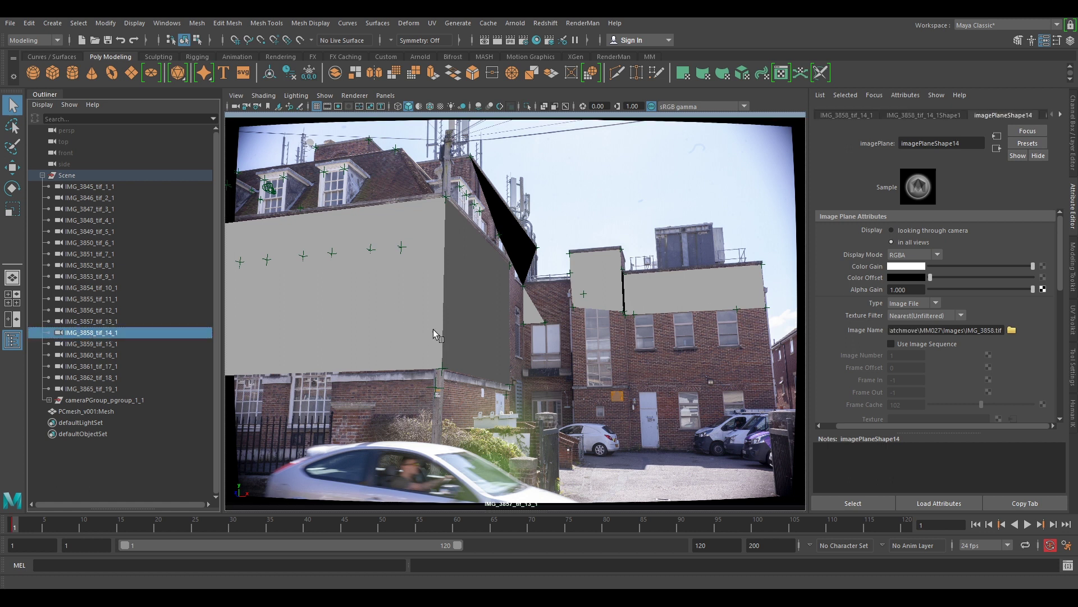
pyautogui.click(1011, 330)
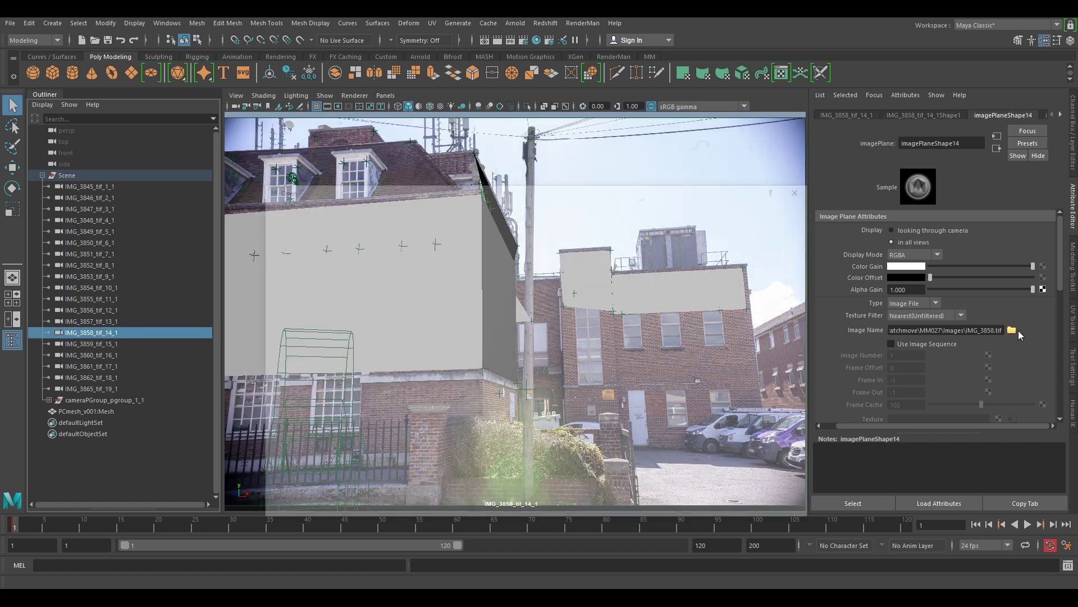
pyautogui.scroll(-1, 411, 393)
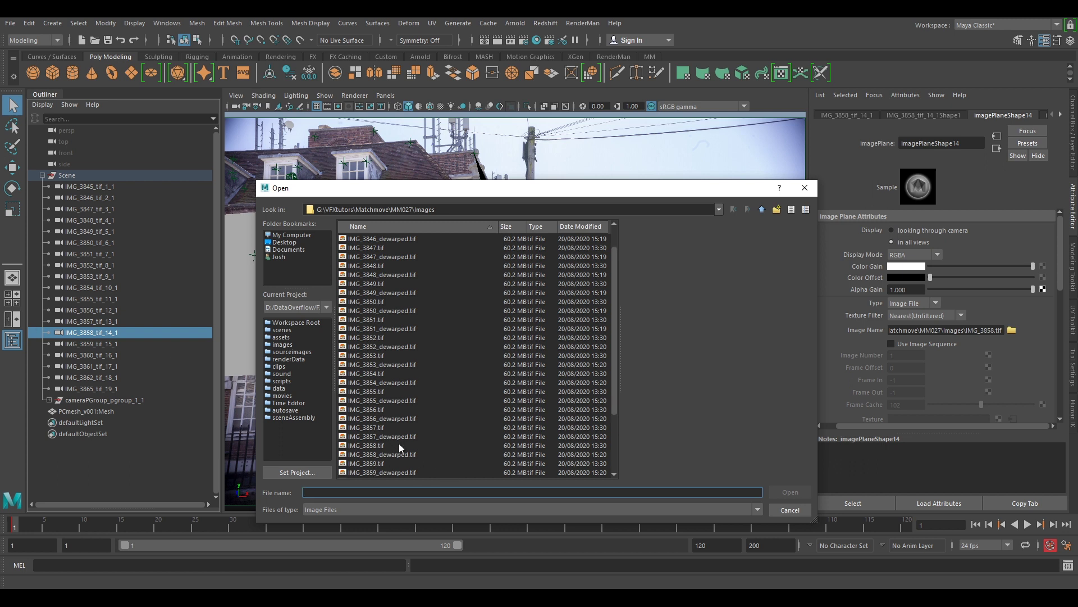
pyautogui.click(383, 454)
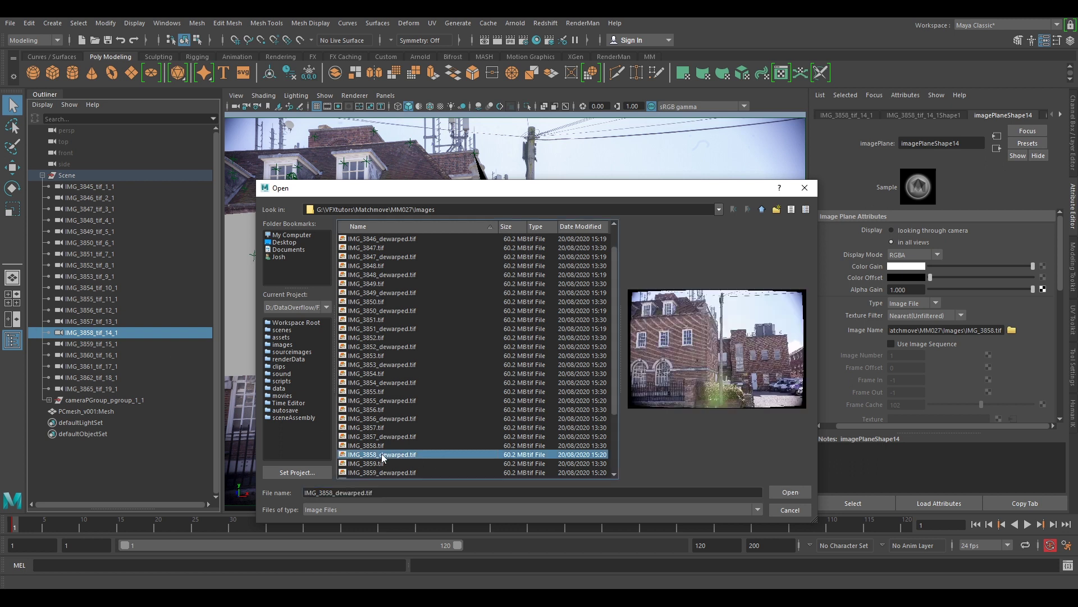
pyautogui.click(789, 492)
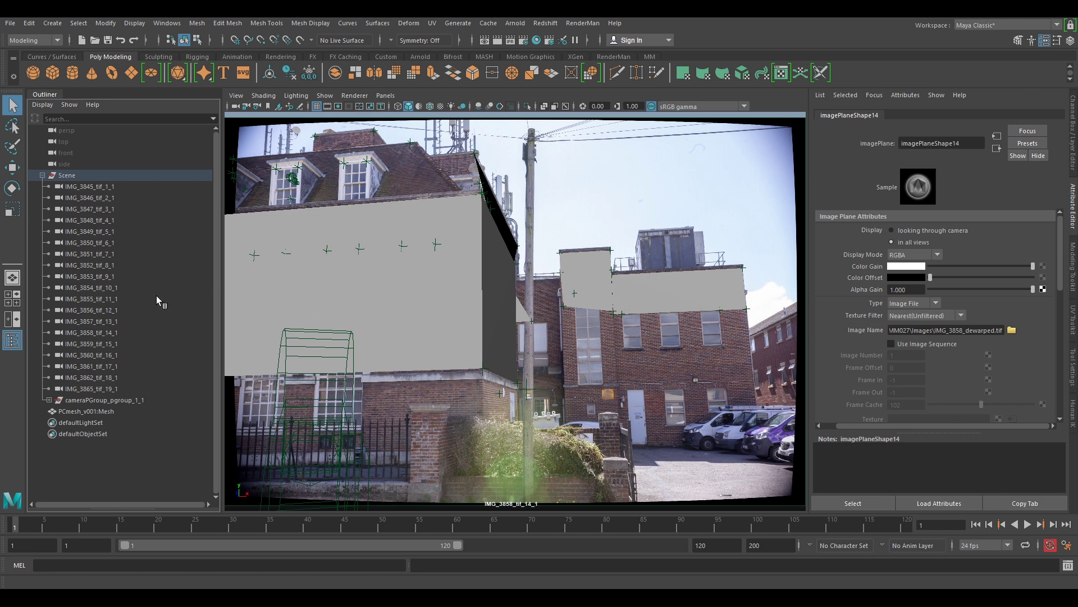
# - Look through the IMG_3859_tif_15_1 camera and set its image plane picture to IMG_3859_dewarped.tif
pyautogui.click(89, 343)
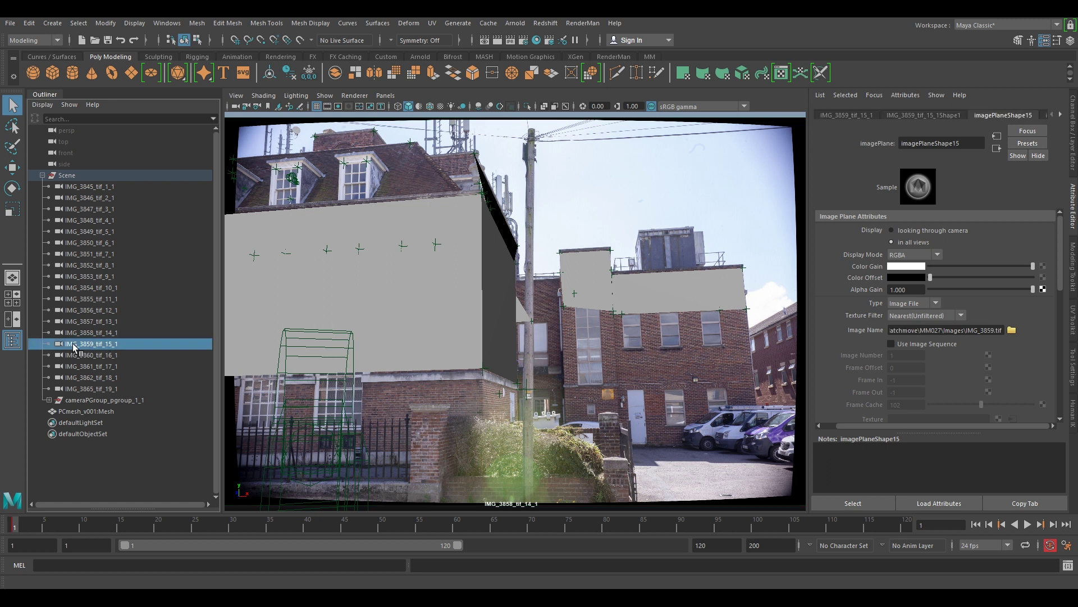
pyautogui.moveTo(460, 335); pyautogui.dragTo(457, 332, button='middle')
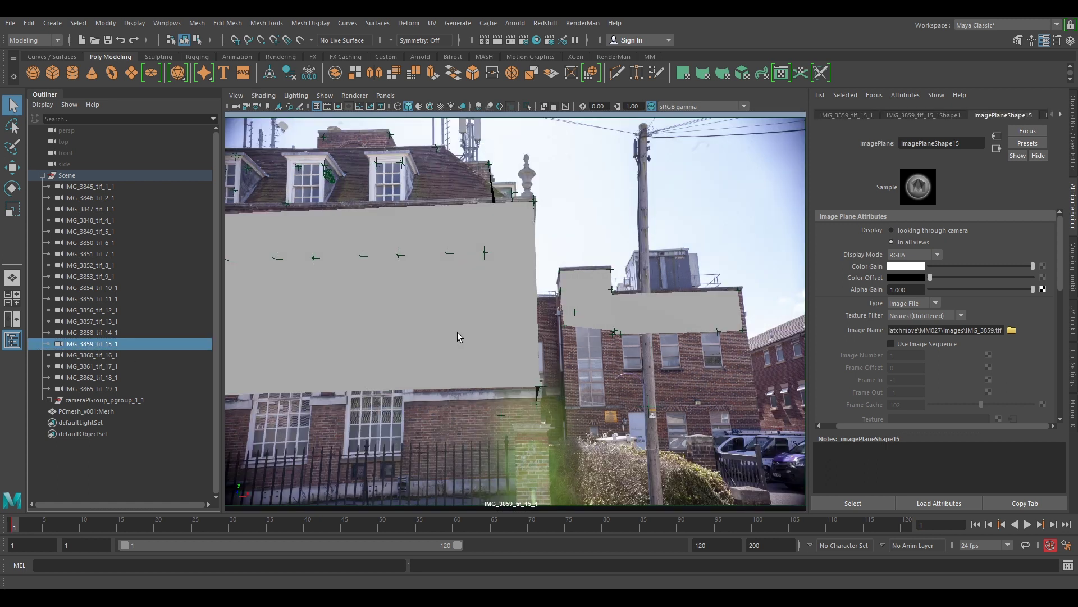
pyautogui.click(1012, 331)
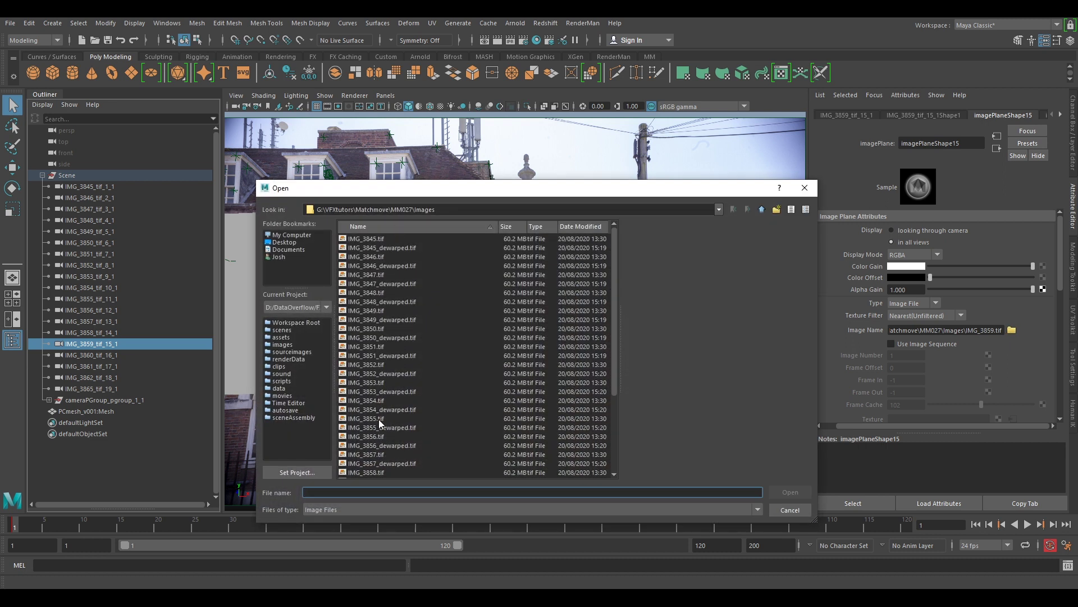
pyautogui.scroll(-1, 385, 458)
pyautogui.click(385, 470)
pyautogui.click(778, 493)
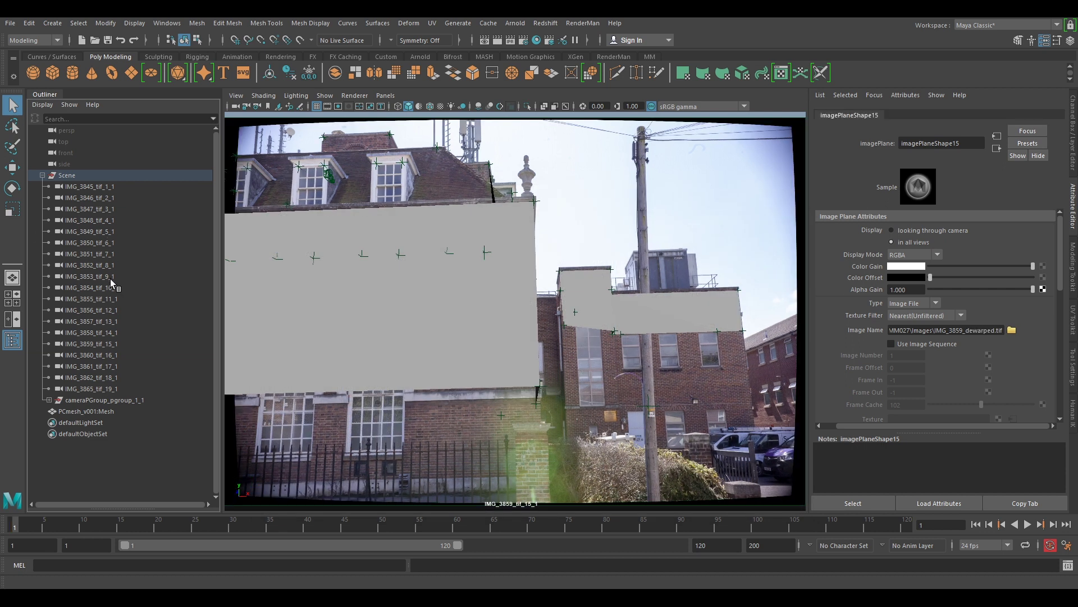
# - Look through the IMG_3860_tif_16_1 camera and set its image plane picture to IMG_3860_dewarped.tif
pyautogui.click(100, 355)
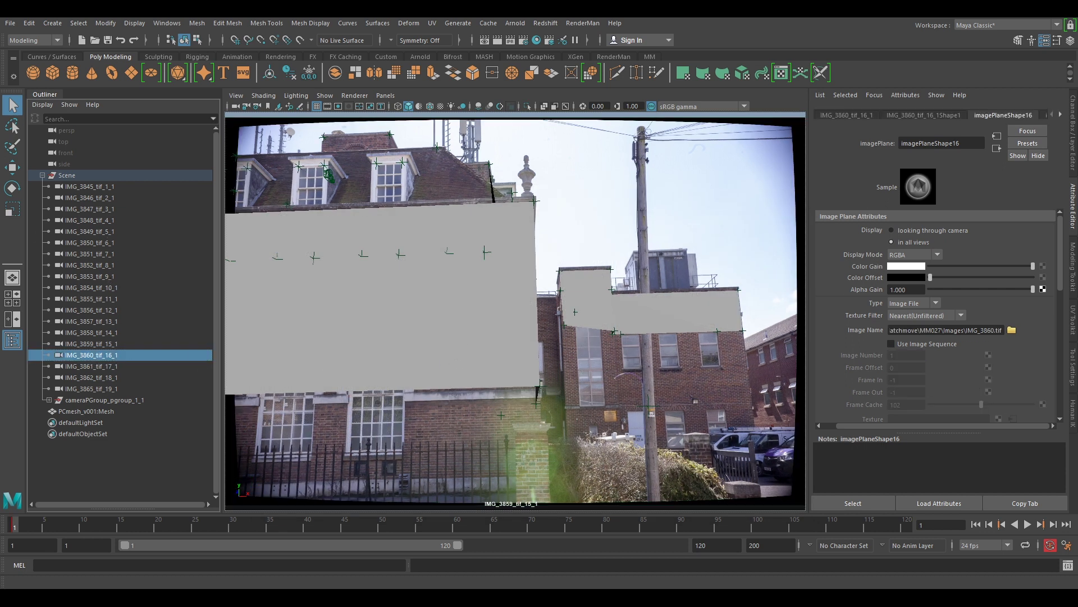
pyautogui.click(1011, 330)
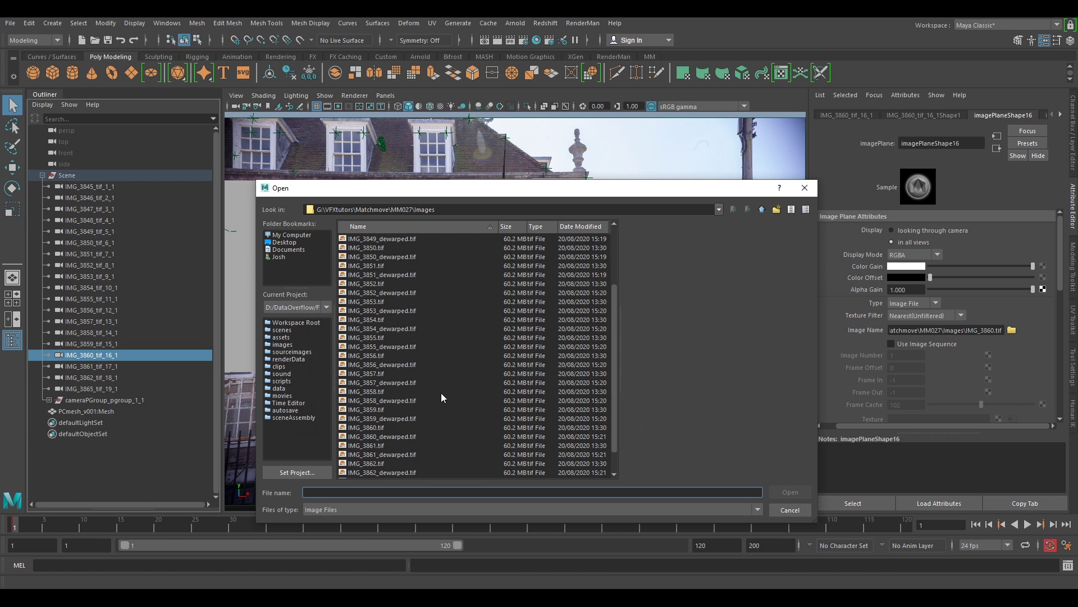
pyautogui.click(371, 437)
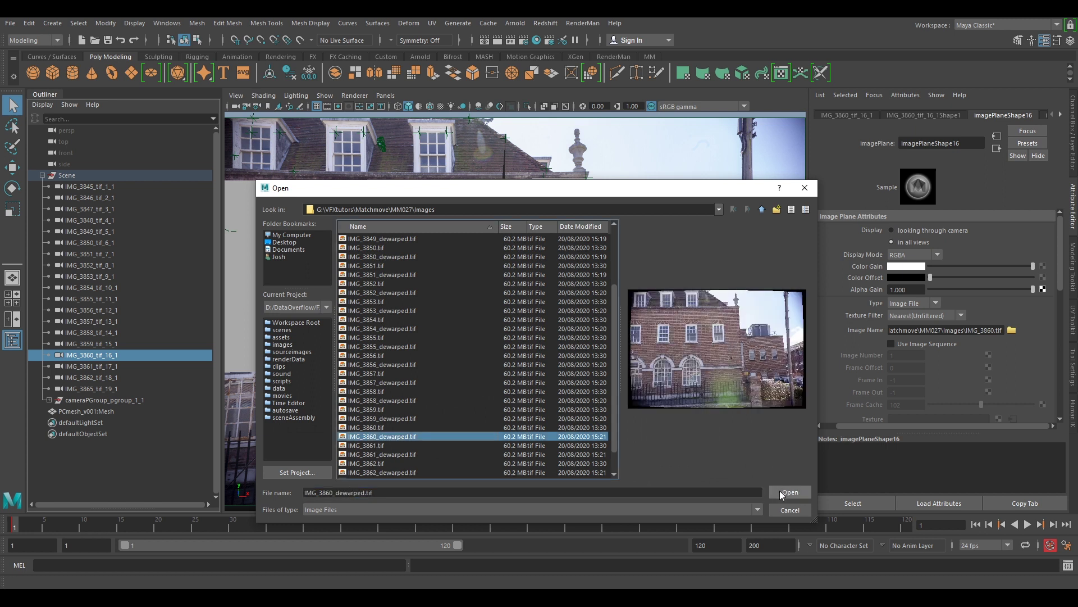
pyautogui.click(789, 492)
# - Look through the IMG_3861_tif_17_1 camera and set its image plane picture to IMG_3860_dewarped.tif
pyautogui.click(79, 366)
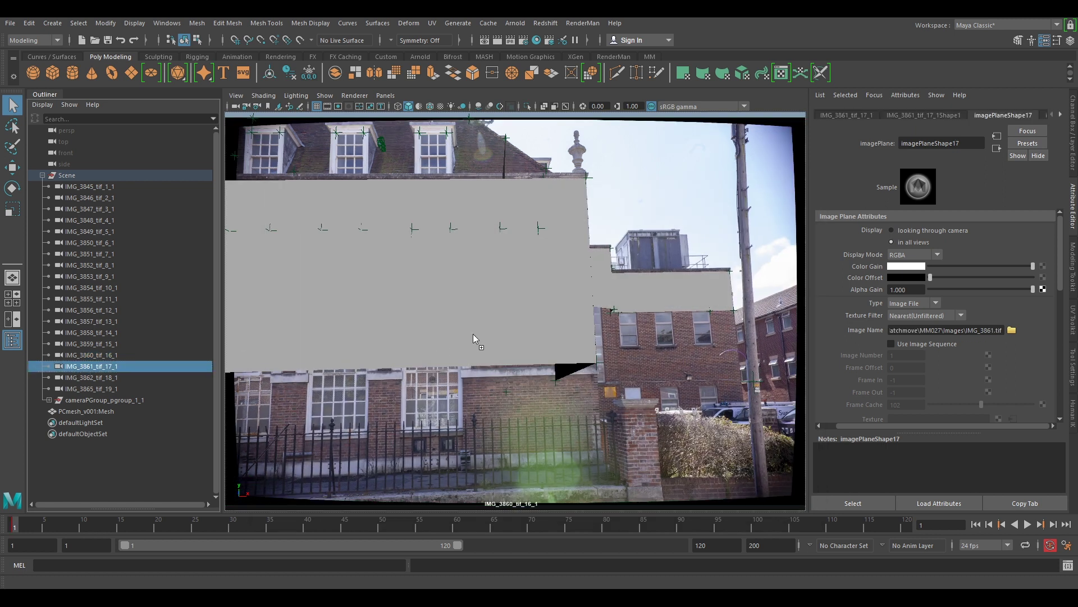
pyautogui.click(1012, 330)
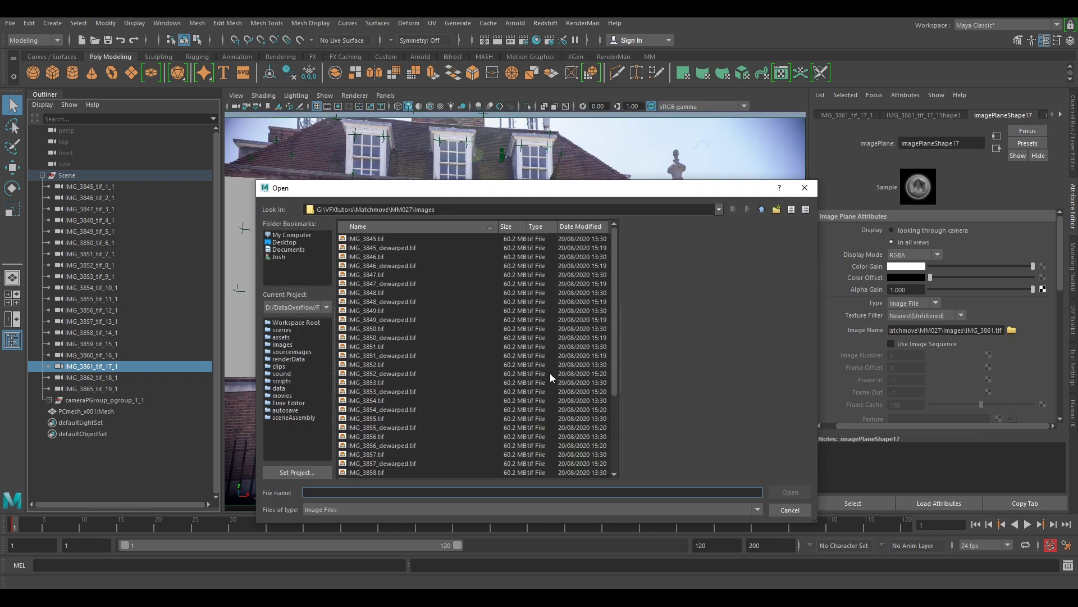
pyautogui.click(374, 437)
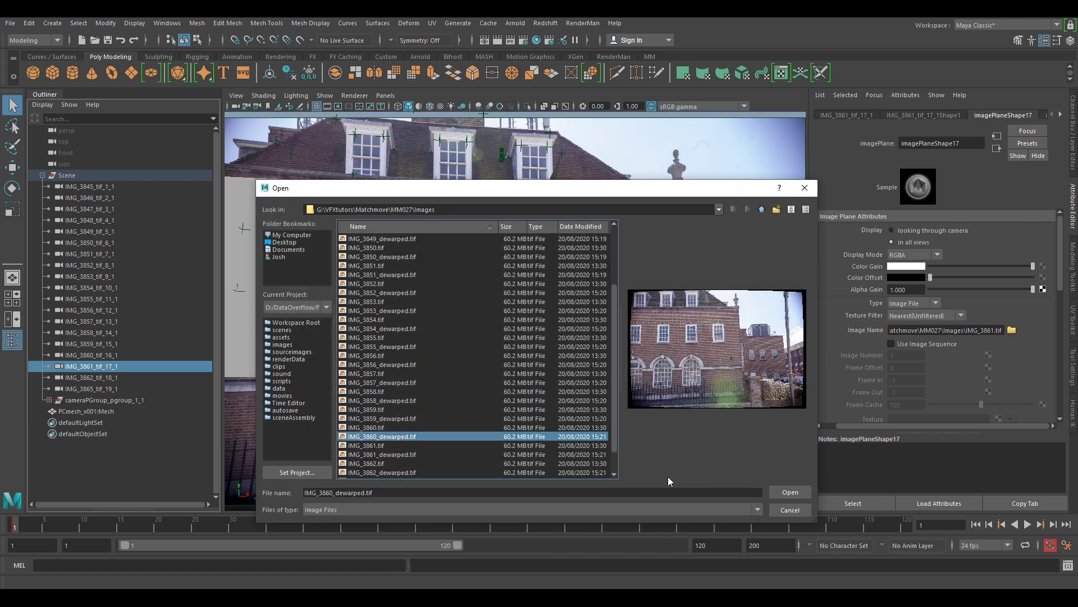
pyautogui.click(785, 489)
pyautogui.click(119, 370)
# - Look through the IMG_3862_tif_18_1 camera and set its image plane picture to IMG_3862_dewarped.tif
pyautogui.click(84, 379)
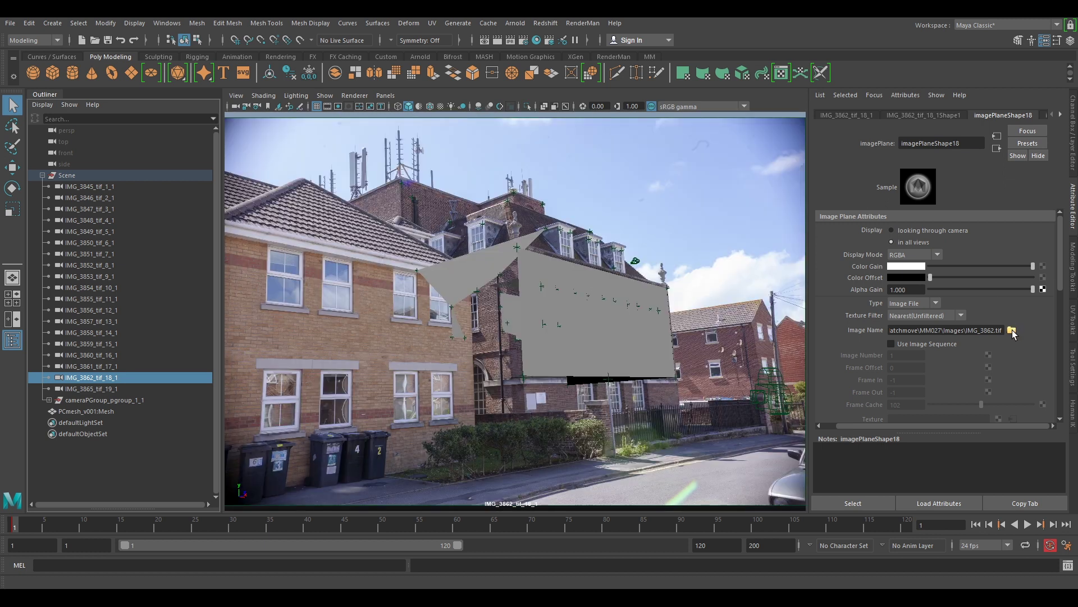
pyautogui.click(1012, 330)
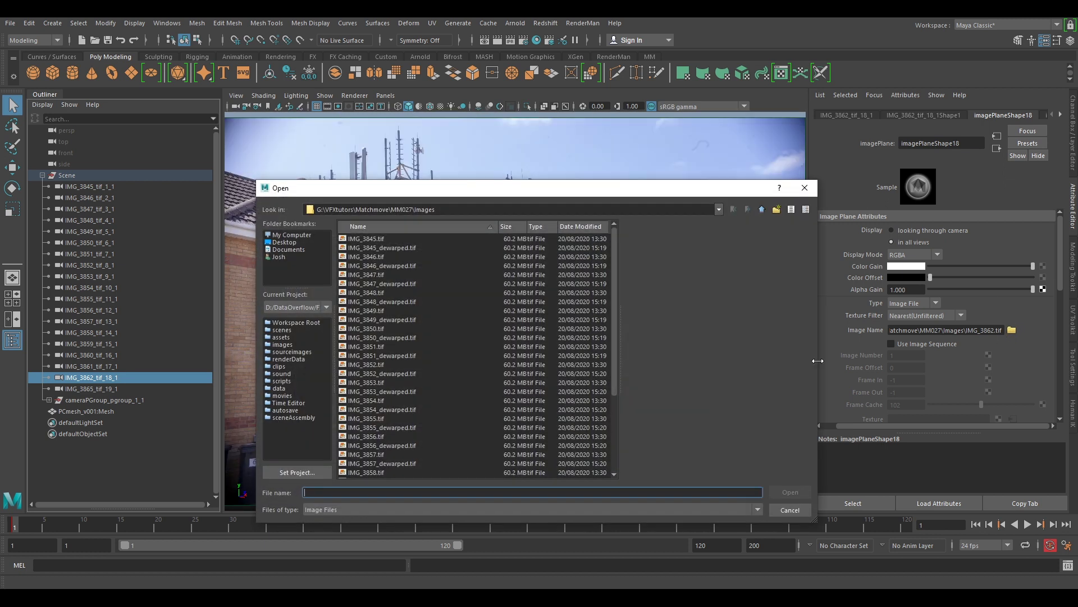
pyautogui.scroll(-2, 389, 463)
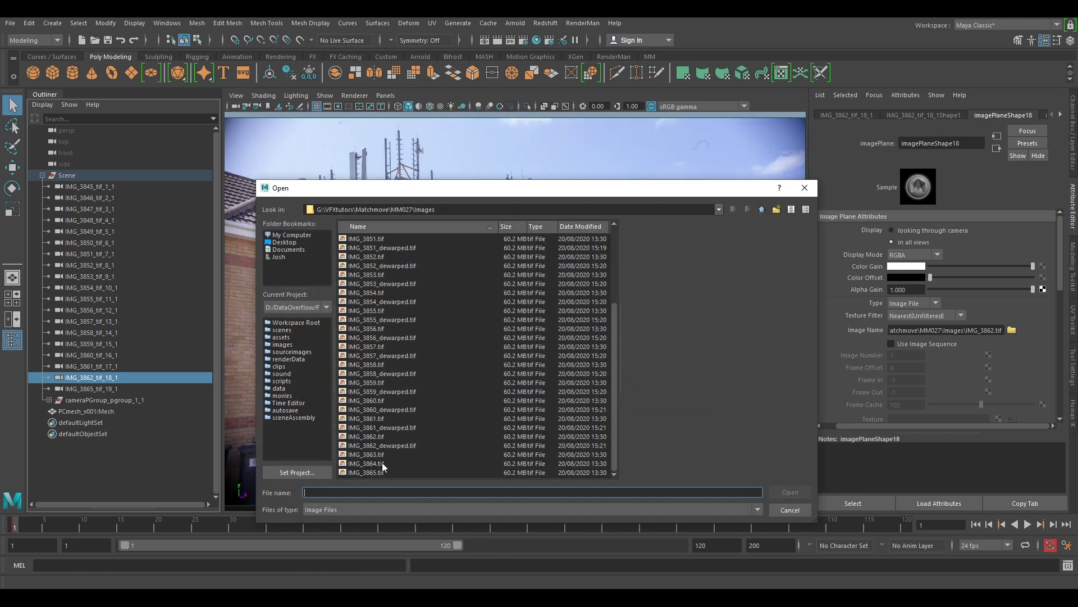
pyautogui.click(392, 445)
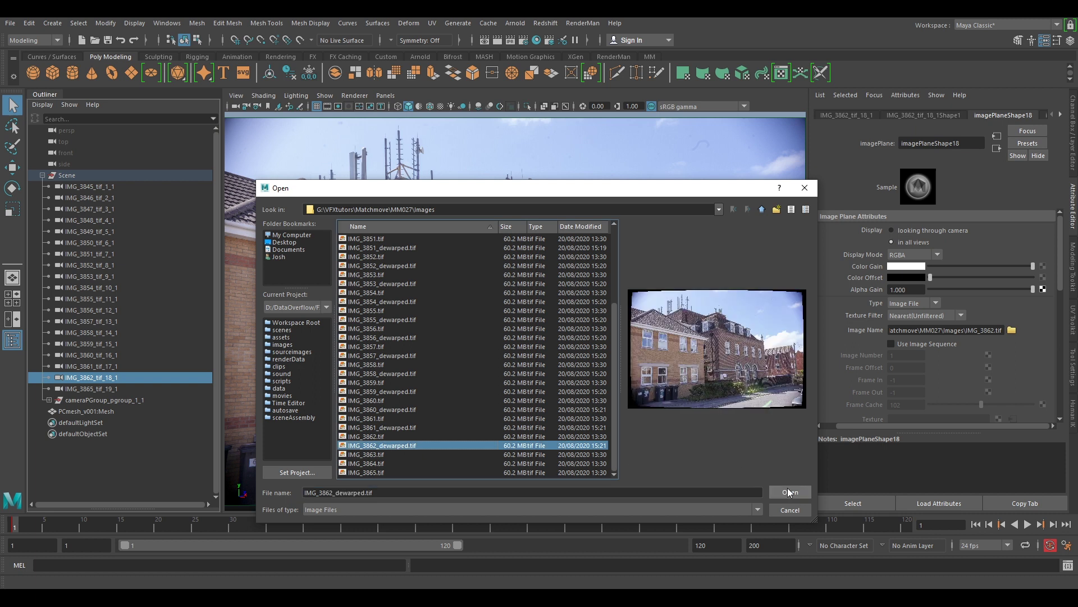
pyautogui.click(788, 492)
pyautogui.keyDown('ctrl'); pyautogui.click(104, 380); pyautogui.keyUp('ctrl')
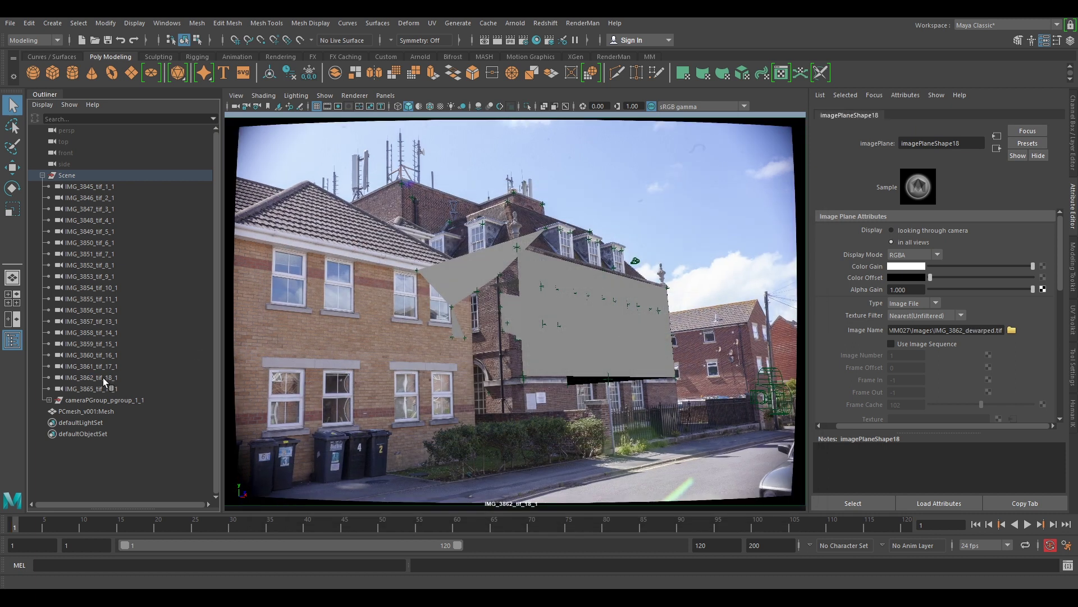
# - Look through the IMG_3865_tif_19_1 checkerboard camera and delete that camera from the scene
pyautogui.click(96, 388)
pyautogui.moveTo(95, 388); pyautogui.dragTo(490, 379, button='middle')
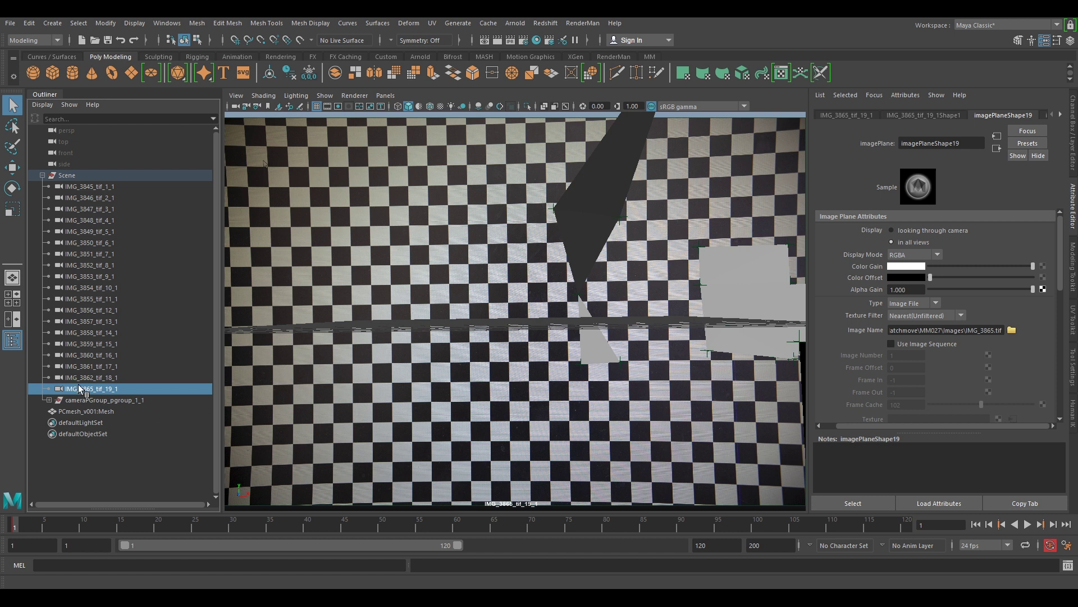
pyautogui.press('Delete')
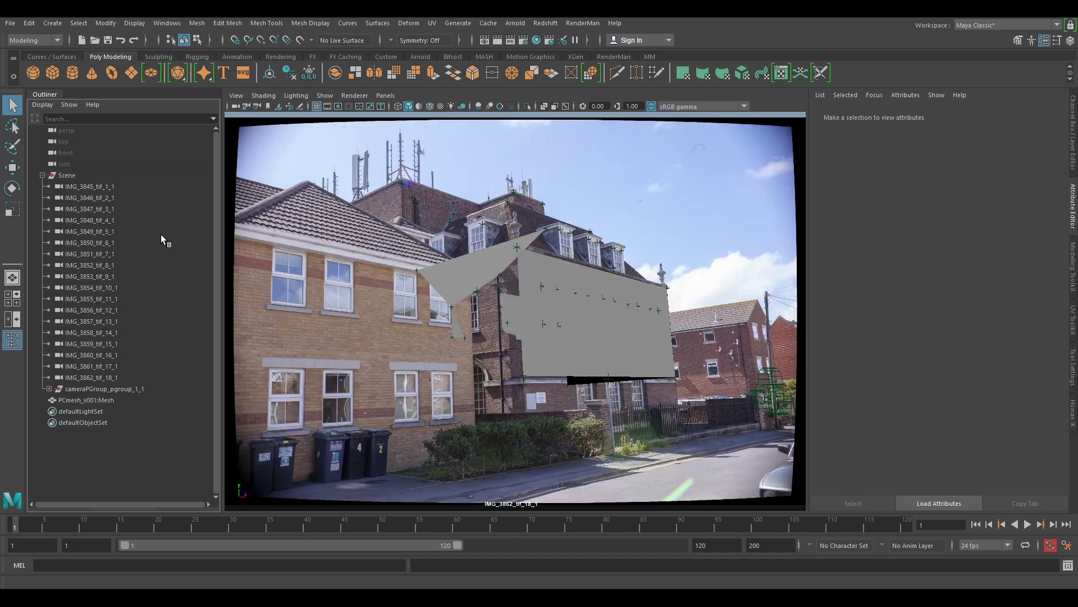
# - Look through the IMG_3845_tif_1_1 camera and tear off a floating copy of the viewport that shows the same camera
pyautogui.click(93, 186)
pyautogui.moveTo(92, 186); pyautogui.dragTo(462, 244, button='middle')
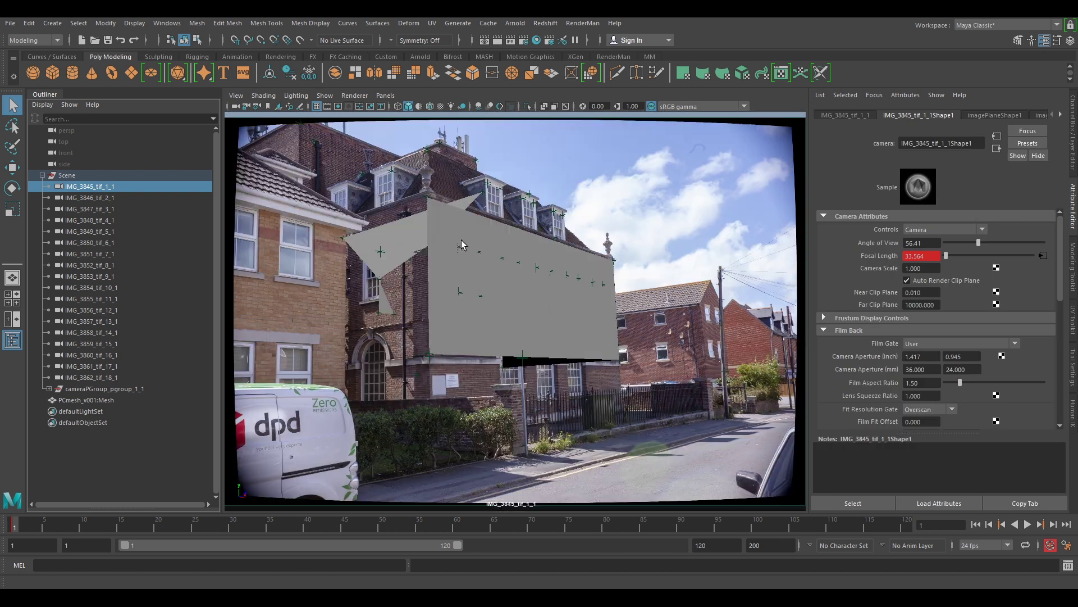
pyautogui.click(386, 96)
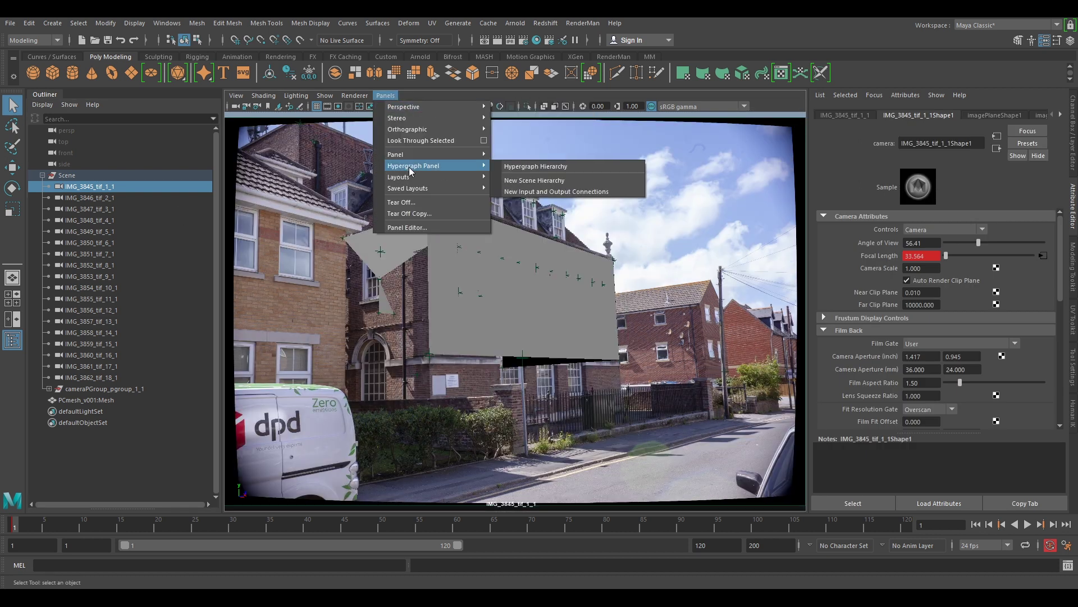
pyautogui.click(437, 214)
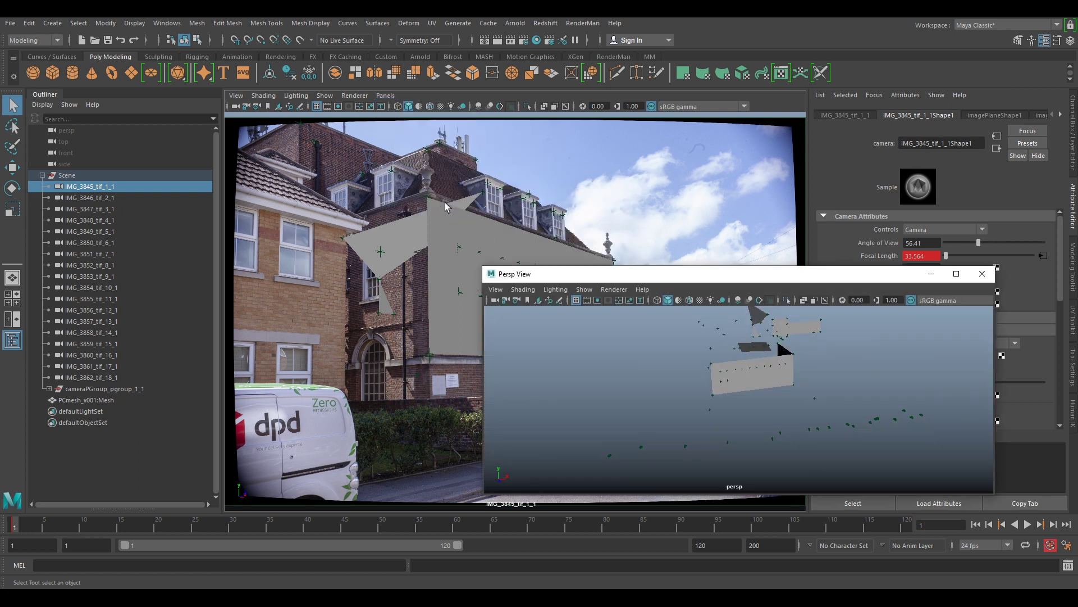
pyautogui.moveTo(483, 268); pyautogui.dragTo(586, 161)
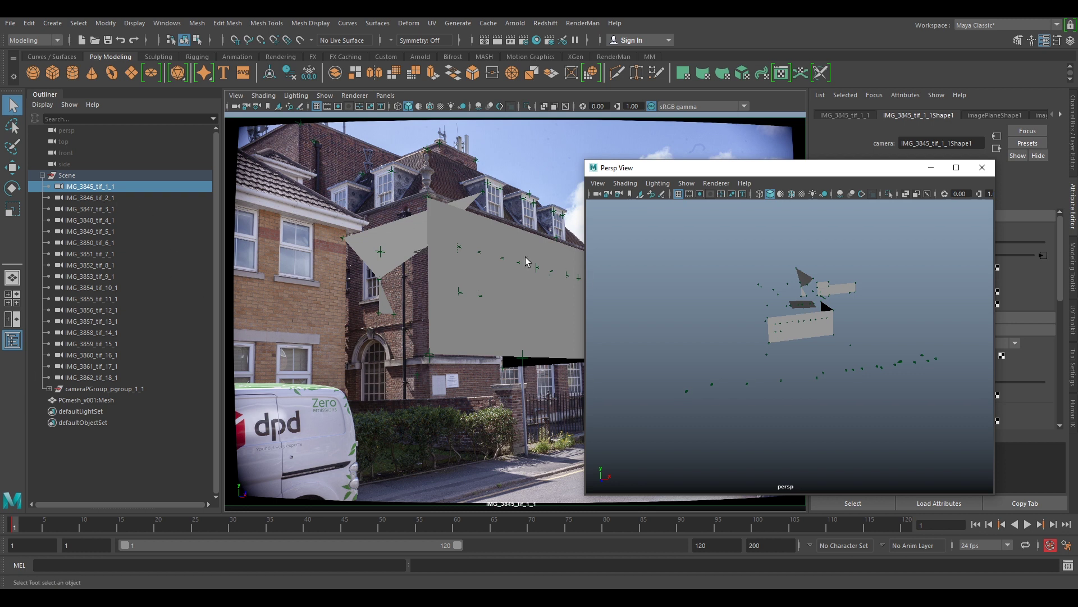
pyautogui.moveTo(97, 186); pyautogui.dragTo(725, 331, button='middle')
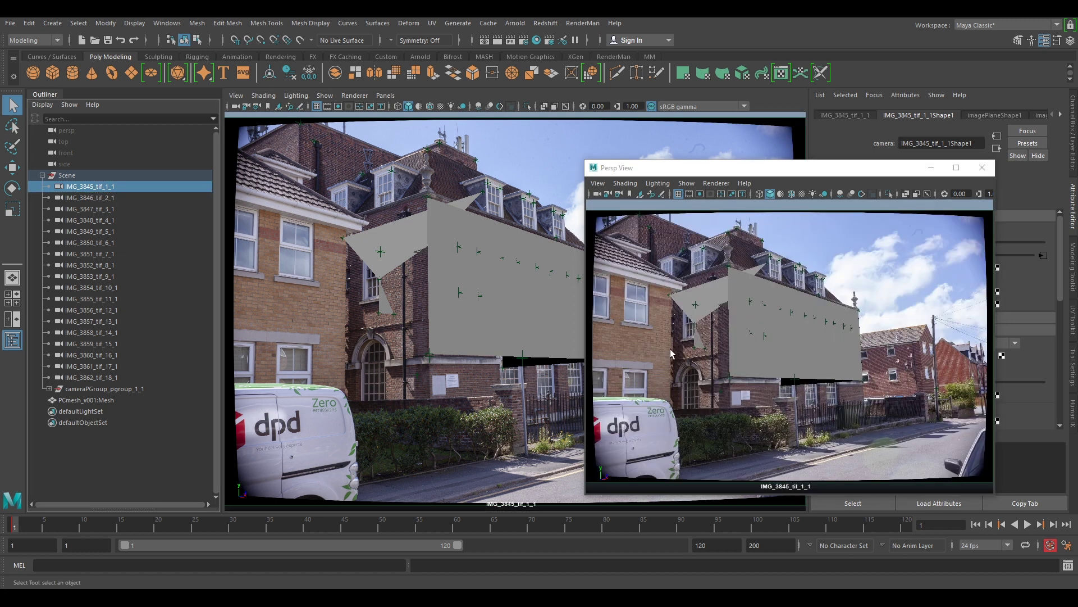
pyautogui.moveTo(666, 168); pyautogui.dragTo(704, 201)
# - Switch the main viewport to the persp camera and frame the point-cloud mesh
pyautogui.click(385, 96)
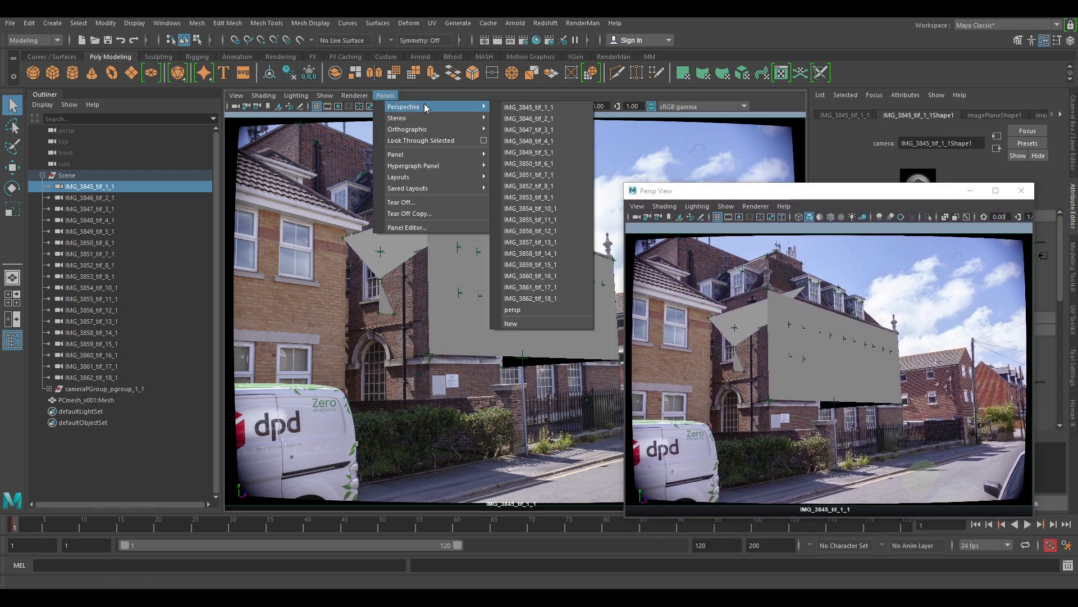
pyautogui.moveTo(450, 107)
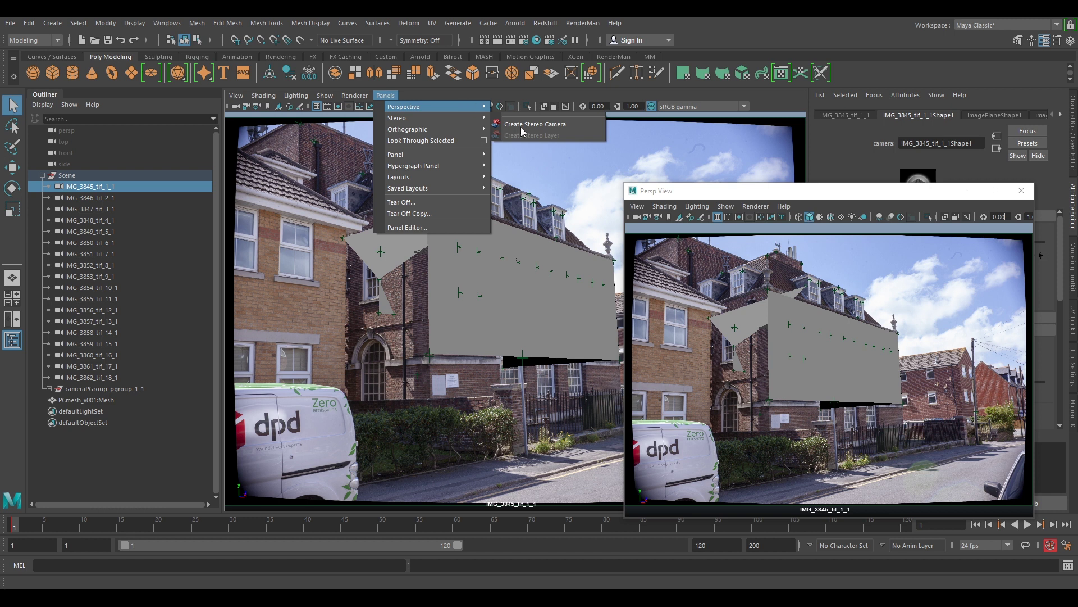
pyautogui.click(537, 309)
pyautogui.moveTo(512, 295)
pyautogui.keyDown('alt'); pyautogui.mouseDown()
pyautogui.moveTo(494, 337)
pyautogui.moveTo(498, 308)
pyautogui.mouseUp(); pyautogui.keyUp('alt')
pyautogui.keyDown('alt'); pyautogui.moveTo(498, 308); pyautogui.dragTo(461, 308, button='middle'); pyautogui.keyUp('alt')
pyautogui.scroll(6, 461, 308)
# - Select the PCmesh_v001:Mesh object and turn on selection highlighting in the persp viewport
pyautogui.click(402, 279)
pyautogui.keyDown('alt'); pyautogui.moveTo(380, 310); pyautogui.dragTo(385, 174); pyautogui.keyUp('alt')
pyautogui.click(324, 97)
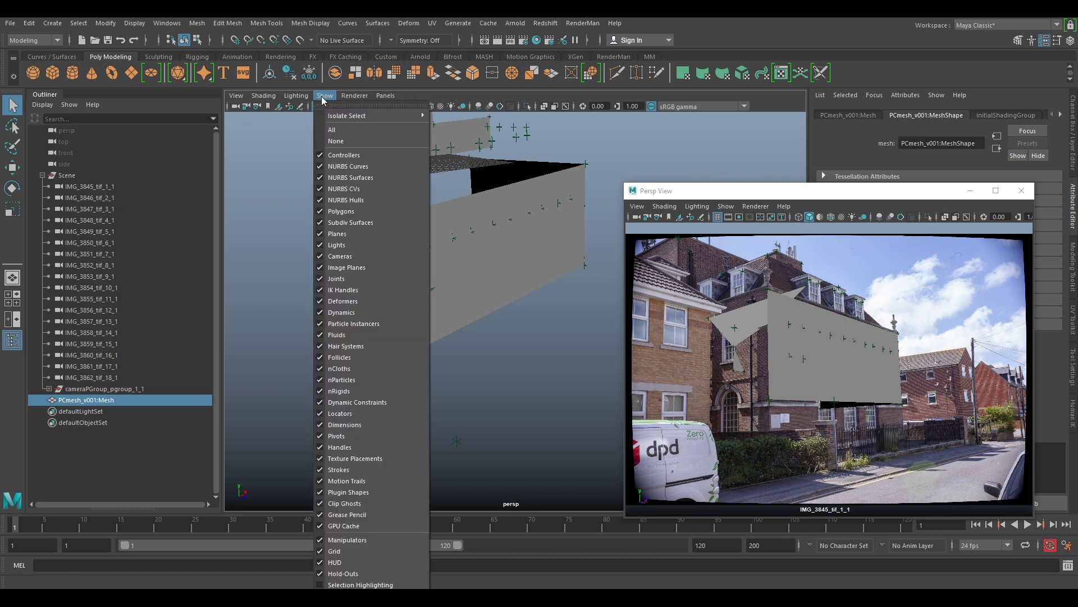
pyautogui.click(348, 581)
pyautogui.keyDown('alt'); pyautogui.moveTo(515, 357); pyautogui.dragTo(494, 388); pyautogui.keyUp('alt')
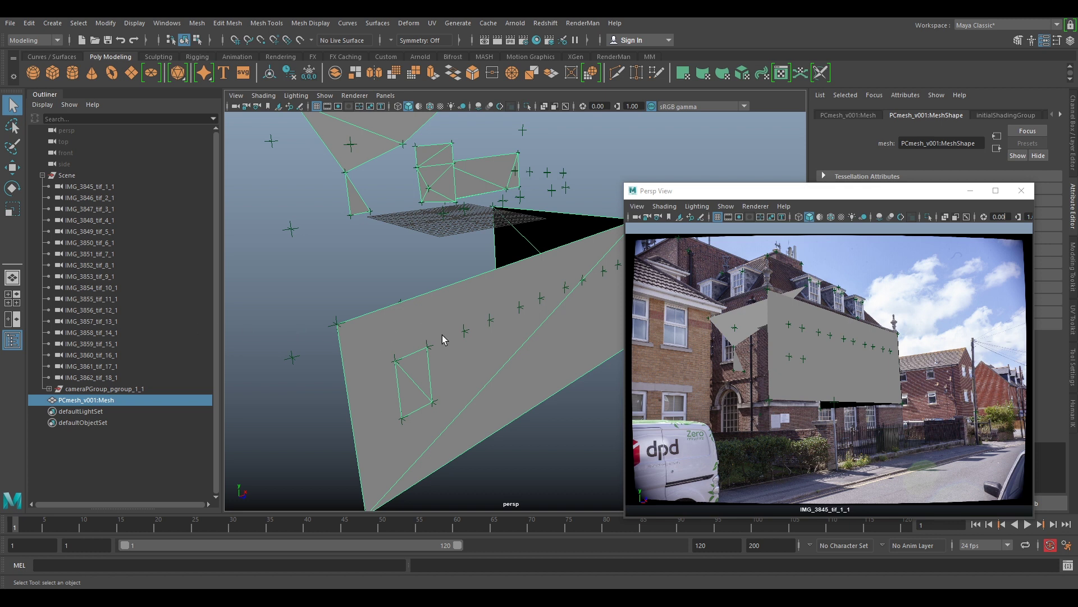
pyautogui.keyDown('alt'); pyautogui.moveTo(511, 358); pyautogui.dragTo(509, 319, button='middle'); pyautogui.keyUp('alt')
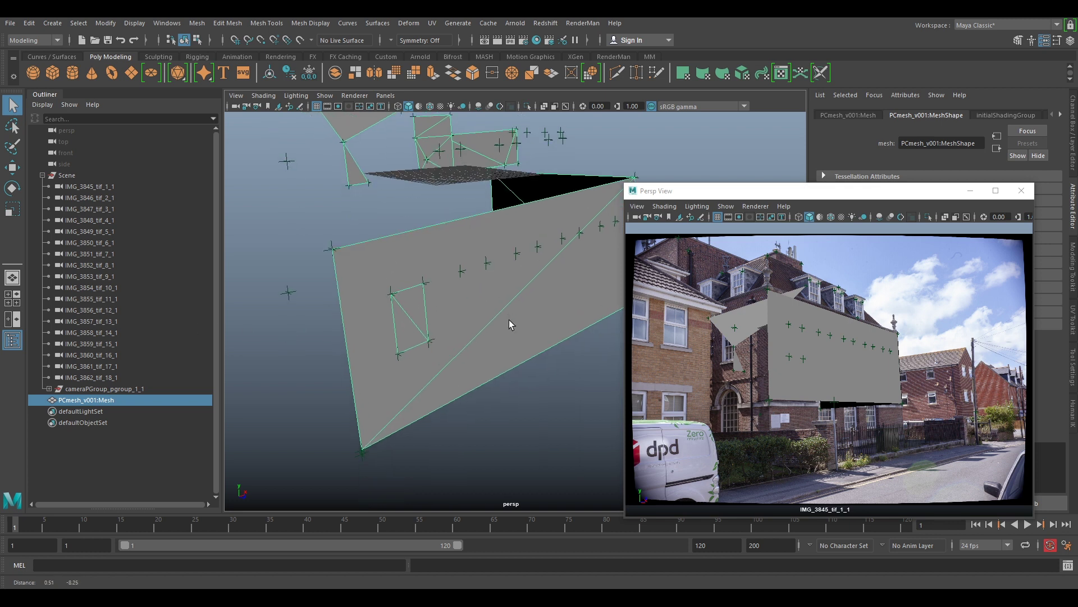
# - Select the floating view's IMG_3845_tif_1_1 camera and set its image plane's alpha gain to 0.7
pyautogui.click(636, 217)
pyautogui.moveTo(777, 194); pyautogui.dragTo(611, 138)
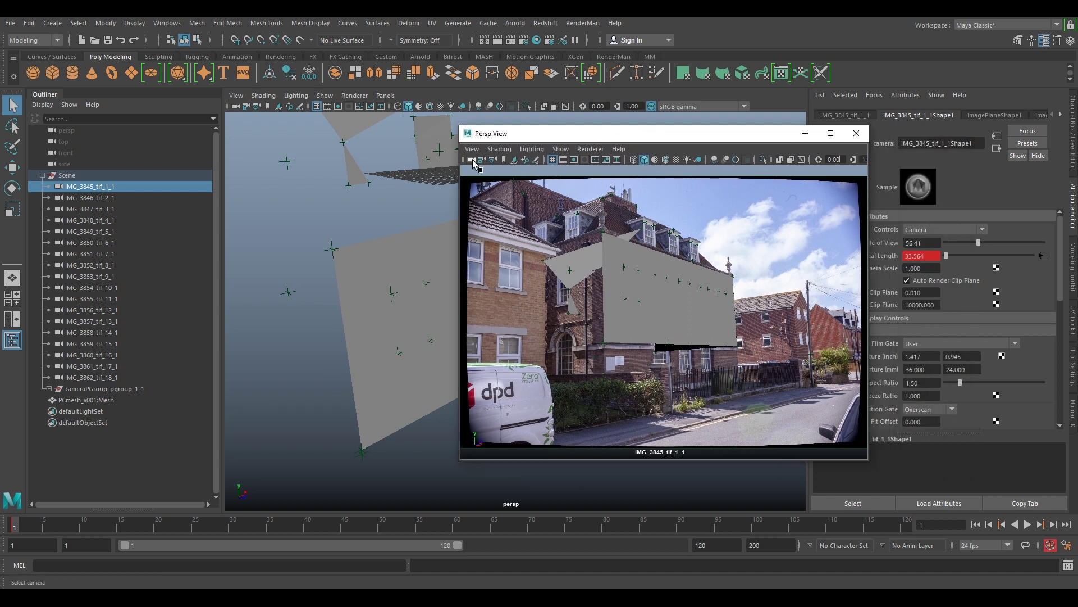
pyautogui.moveTo(748, 143); pyautogui.dragTo(640, 135)
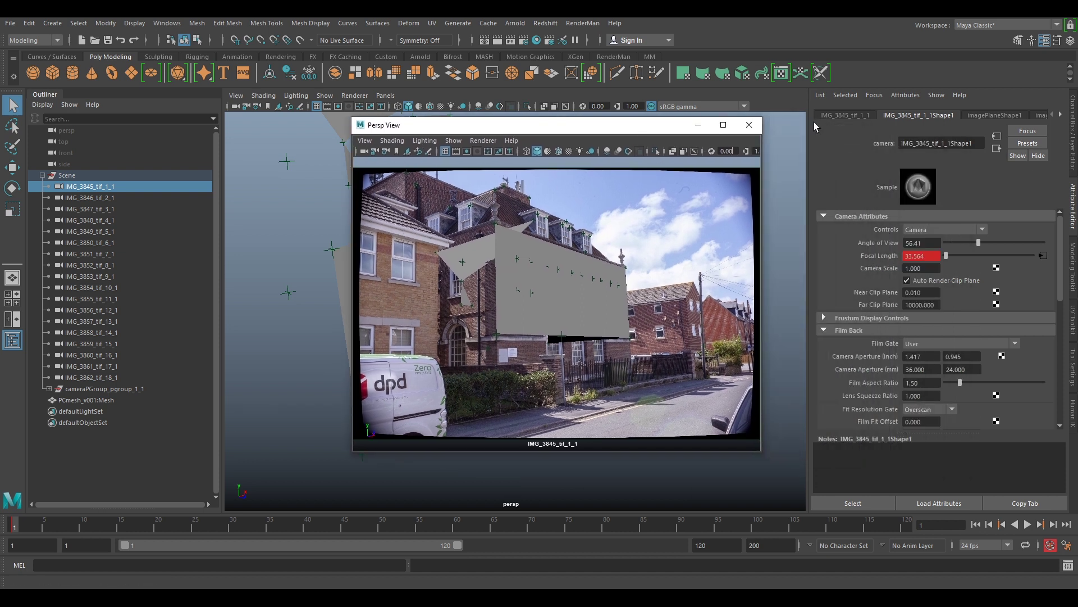
pyautogui.click(995, 115)
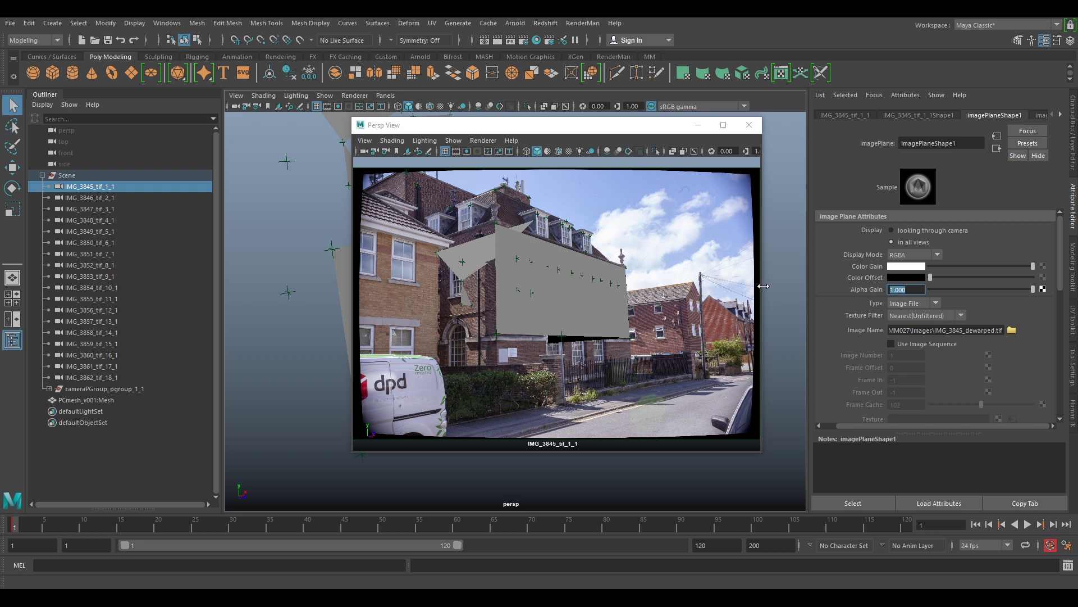
pyautogui.write('0.7')
pyautogui.press('Return')
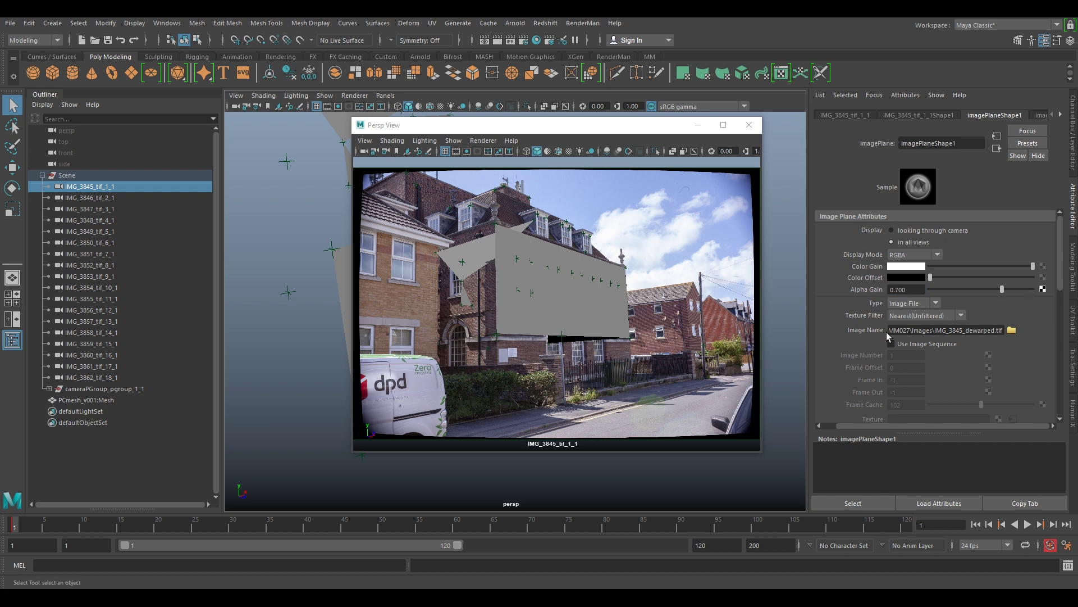
# - Set the depth of the IMG_3845 camera's image plane to 1
pyautogui.scroll(-5, 891, 337)
pyautogui.click(915, 352)
pyautogui.write('1')
pyautogui.press('Return')
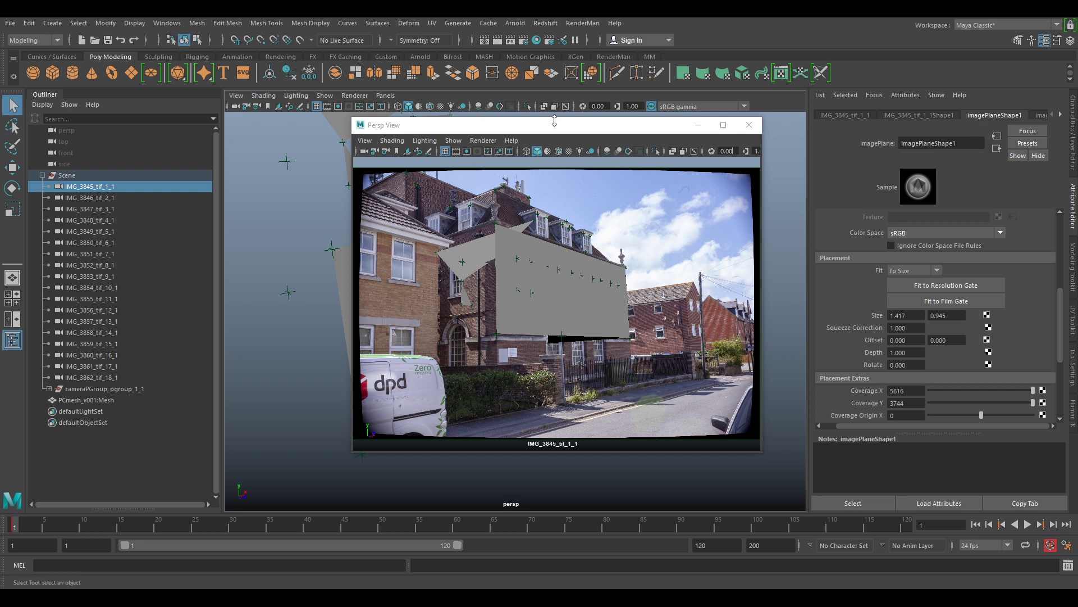
# - Turn on Wireframe on Shaded in the floating IMG_3845 camera view
pyautogui.moveTo(556, 124); pyautogui.dragTo(569, 132)
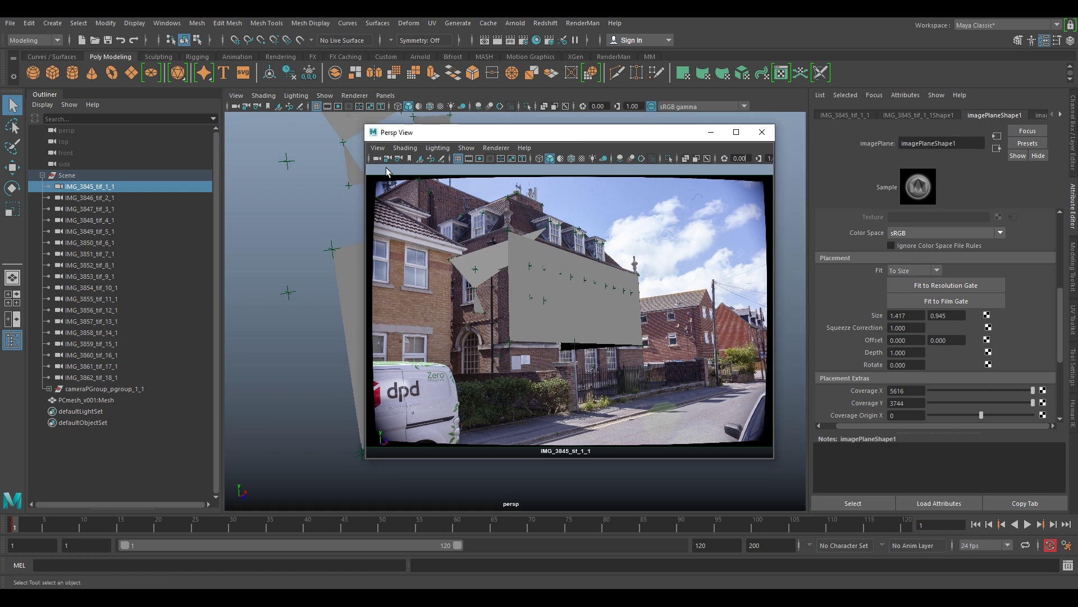
pyautogui.click(405, 148)
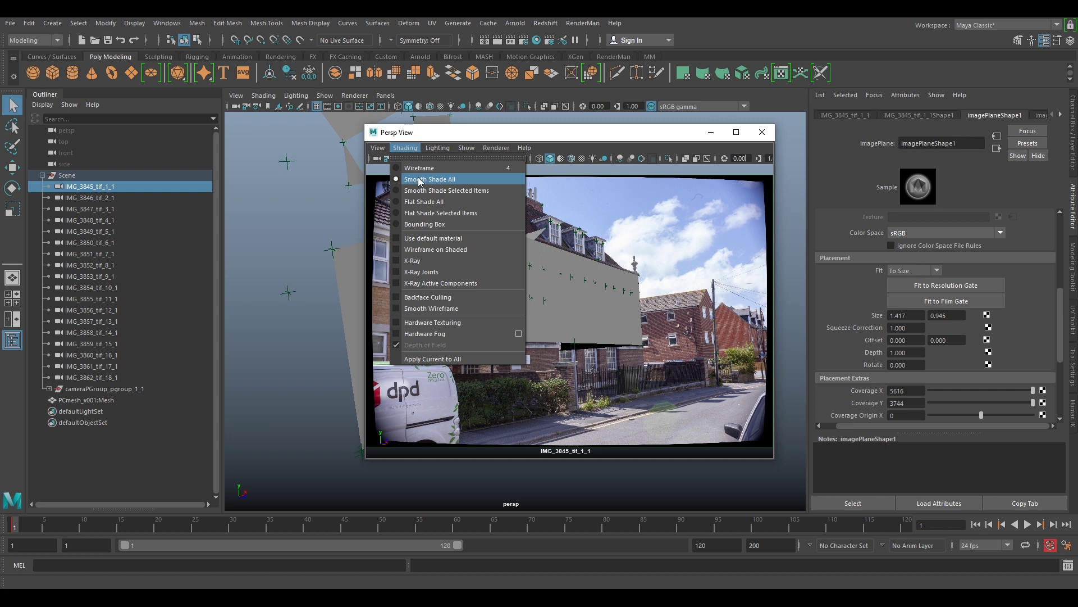
pyautogui.click(446, 249)
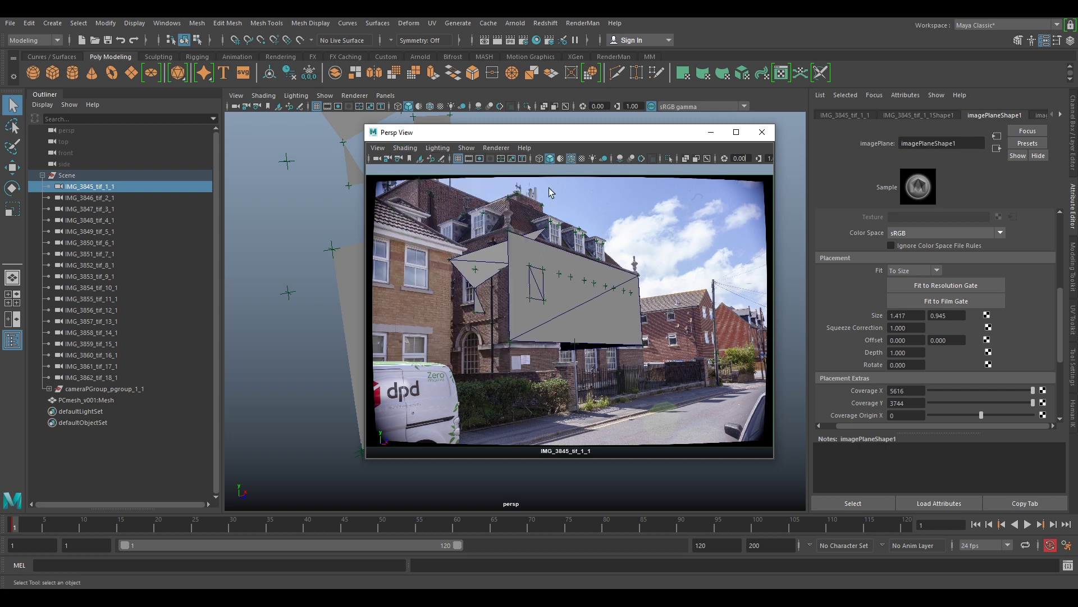
# - Look through the IMG_3845_tif_1_1 camera in the main viewport and select the PCmesh_v001:Mesh object there
pyautogui.click(85, 190)
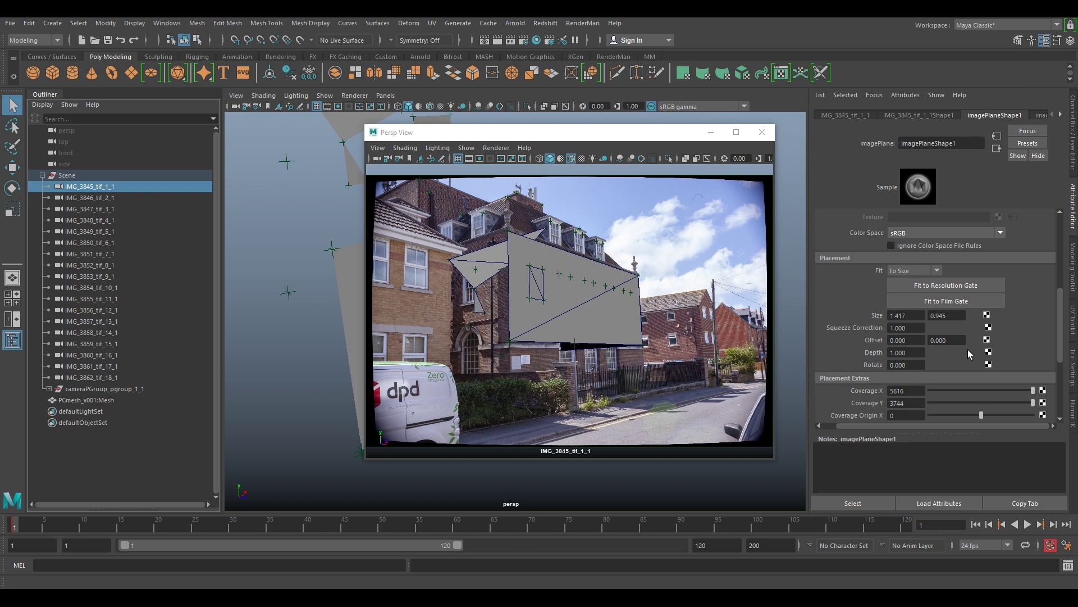
pyautogui.click(711, 132)
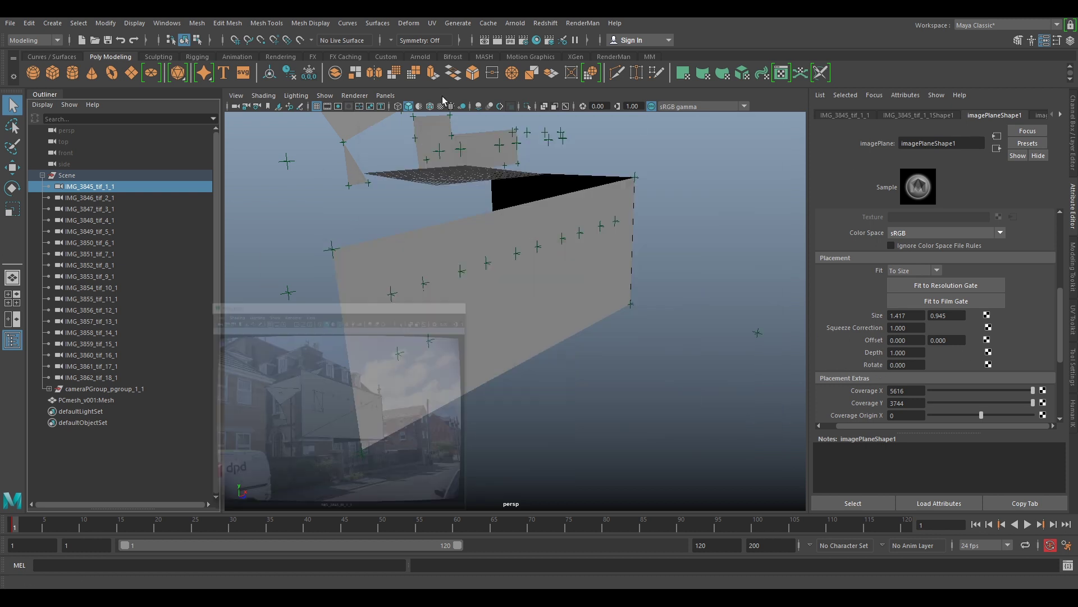
pyautogui.click(386, 95)
pyautogui.moveTo(396, 108)
pyautogui.click(545, 109)
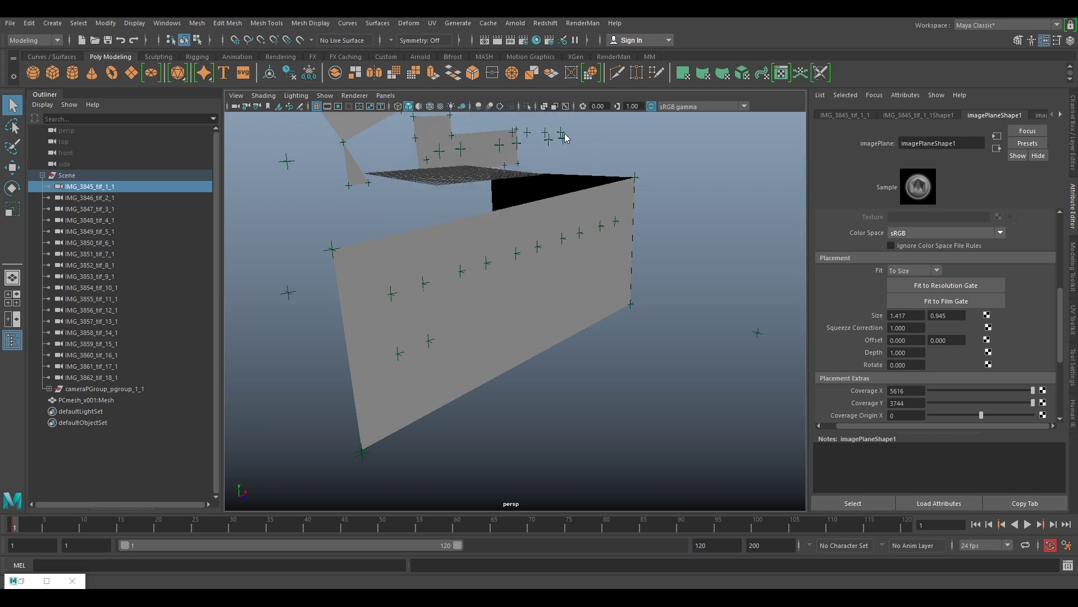
pyautogui.click(531, 285)
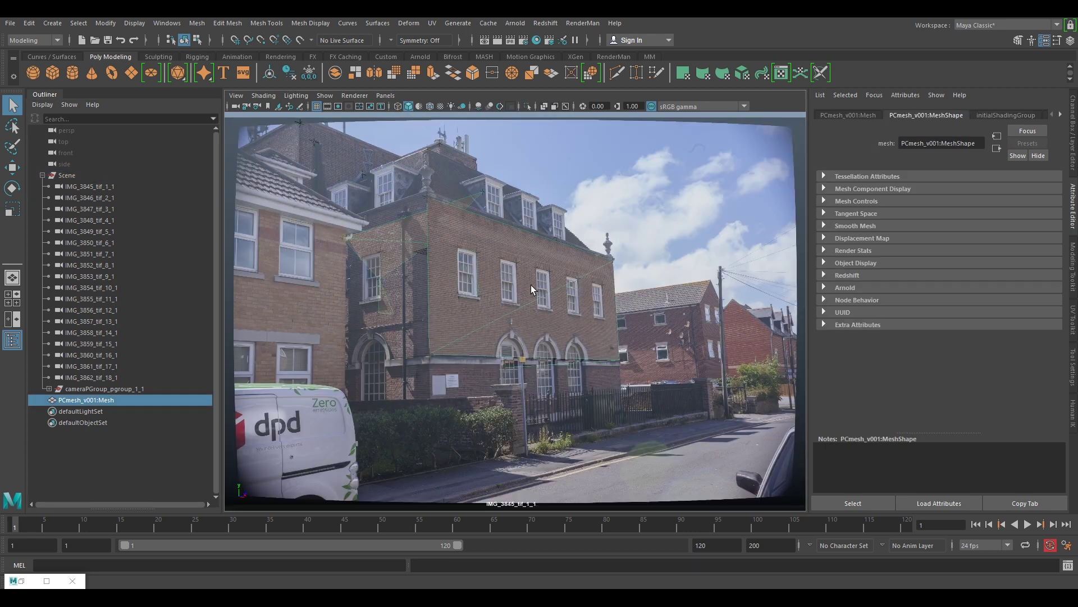
# - Restore the floating IMG_3845 camera view, return the main viewport to persp, and place the floating view beside the mesh
pyautogui.click(12, 583)
pyautogui.click(22, 582)
pyautogui.click(21, 581)
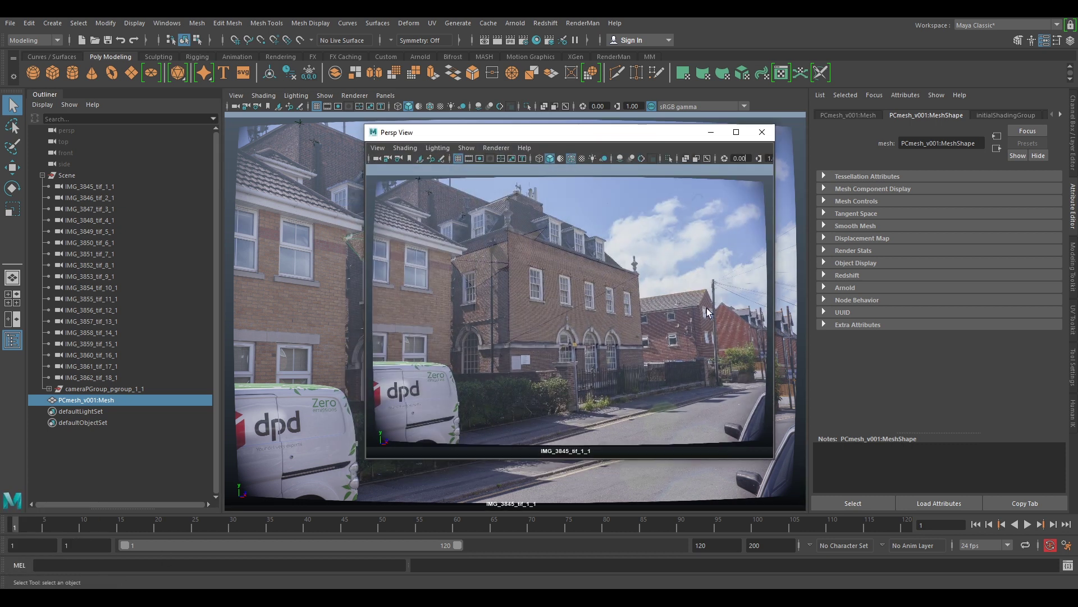
pyautogui.click(385, 96)
pyautogui.moveTo(430, 106)
pyautogui.click(513, 309)
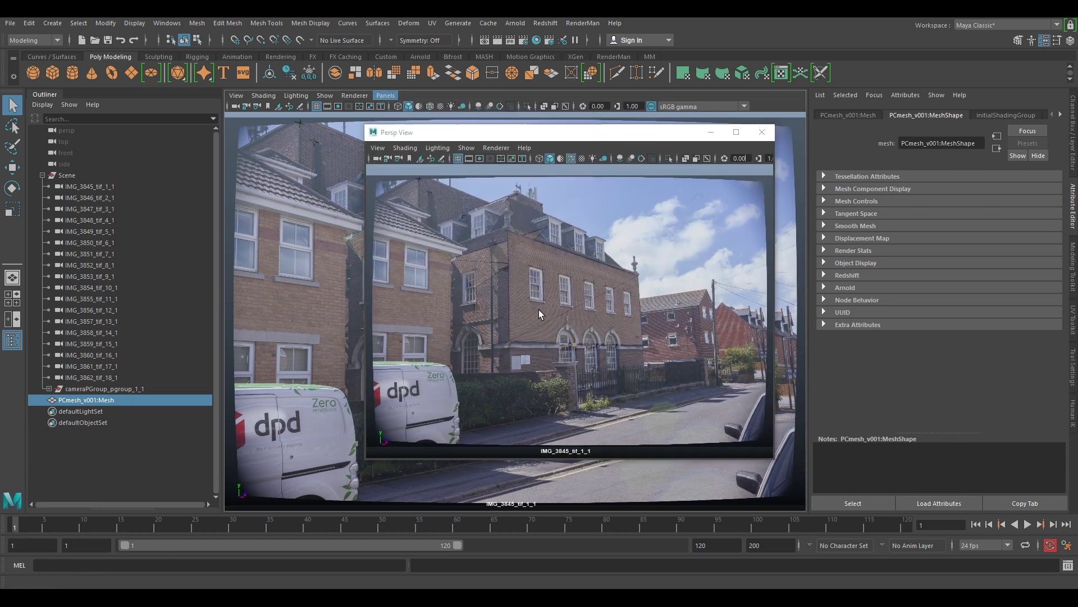
pyautogui.moveTo(597, 139); pyautogui.dragTo(777, 134)
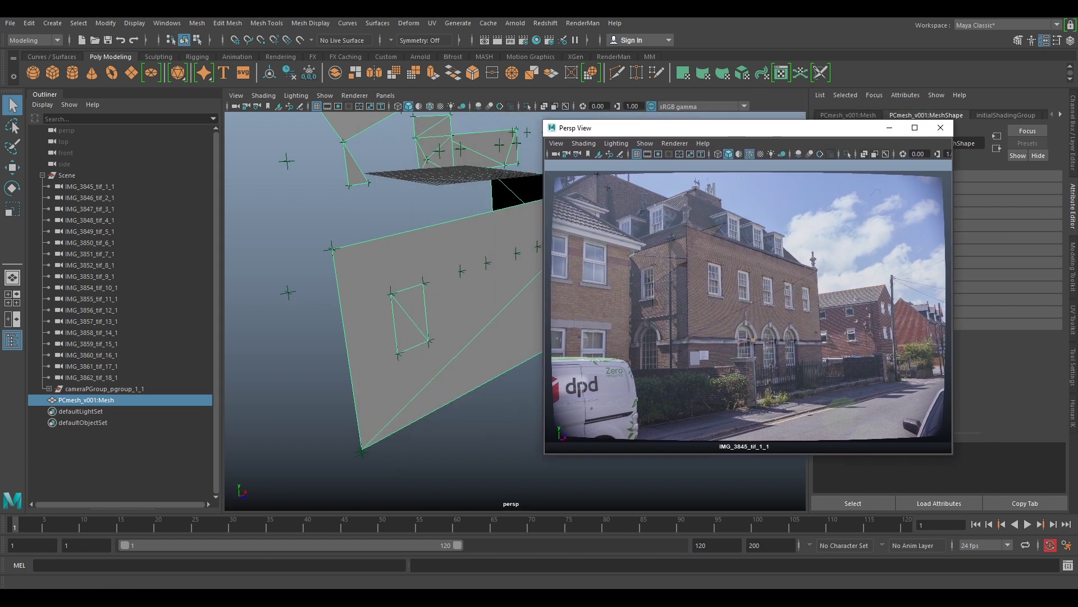
# - Save the Time Slider preferences with the playback Update view set to All
pyautogui.click(1066, 545)
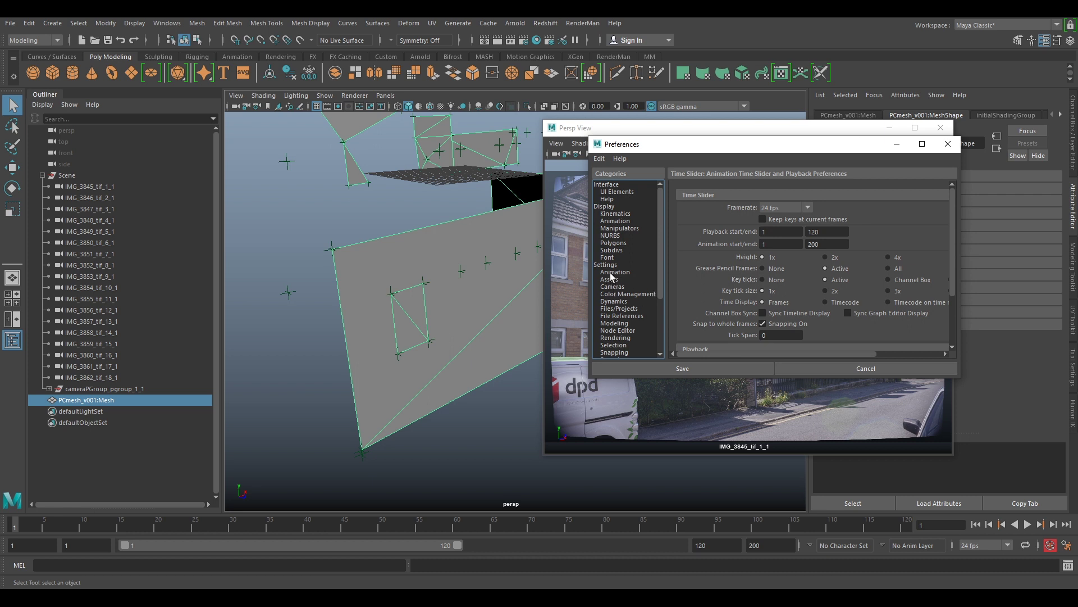
pyautogui.scroll(-2, 620, 334)
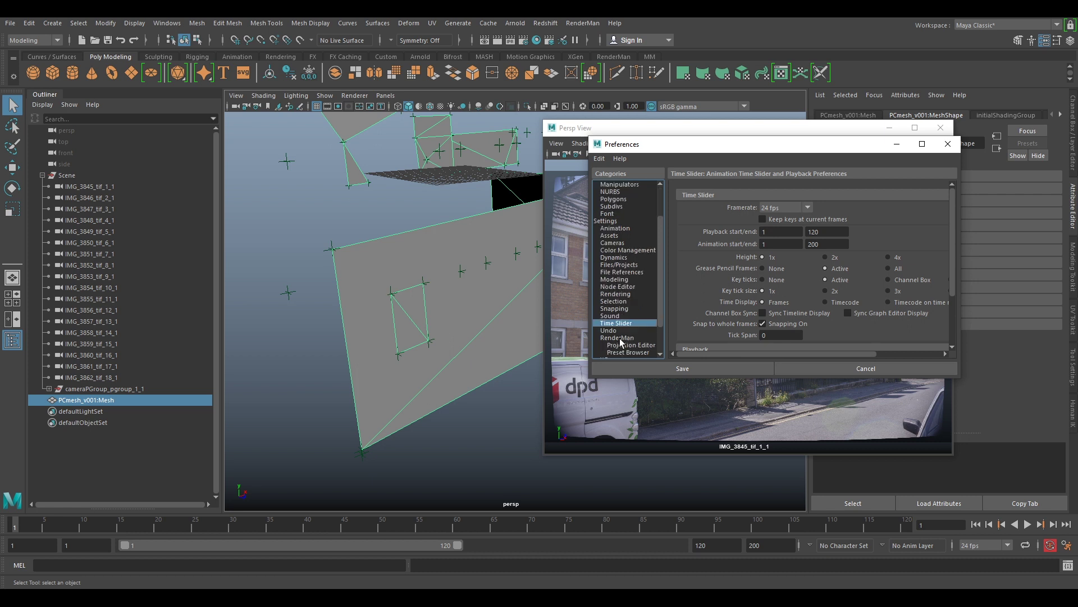
pyautogui.scroll(-3, 811, 297)
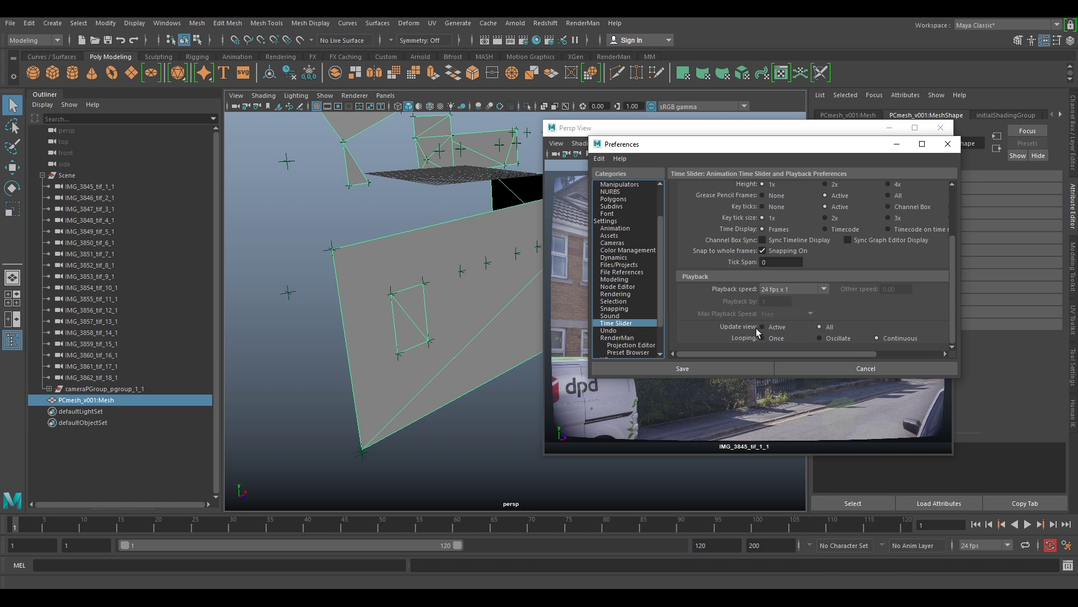
pyautogui.click(723, 369)
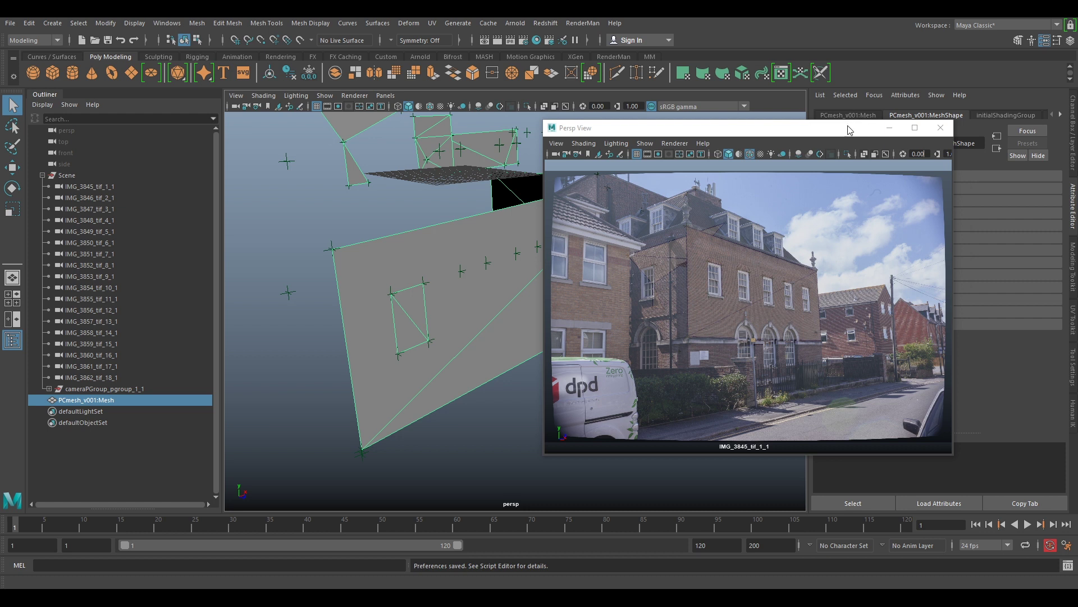
# - Examine the point-cloud mesh's walls and surrounding points in persp beside the IMG_3845 camera photo
pyautogui.moveTo(850, 130); pyautogui.dragTo(864, 162)
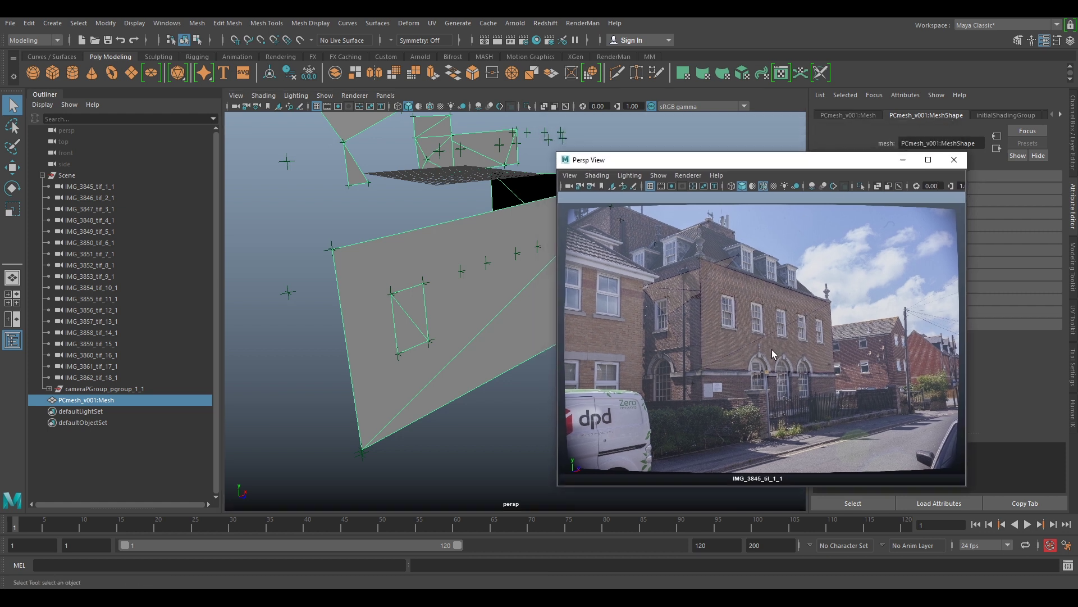
pyautogui.keyDown('alt'); pyautogui.moveTo(477, 282); pyautogui.dragTo(454, 264); pyautogui.keyUp('alt')
pyautogui.scroll(-5, 473, 263)
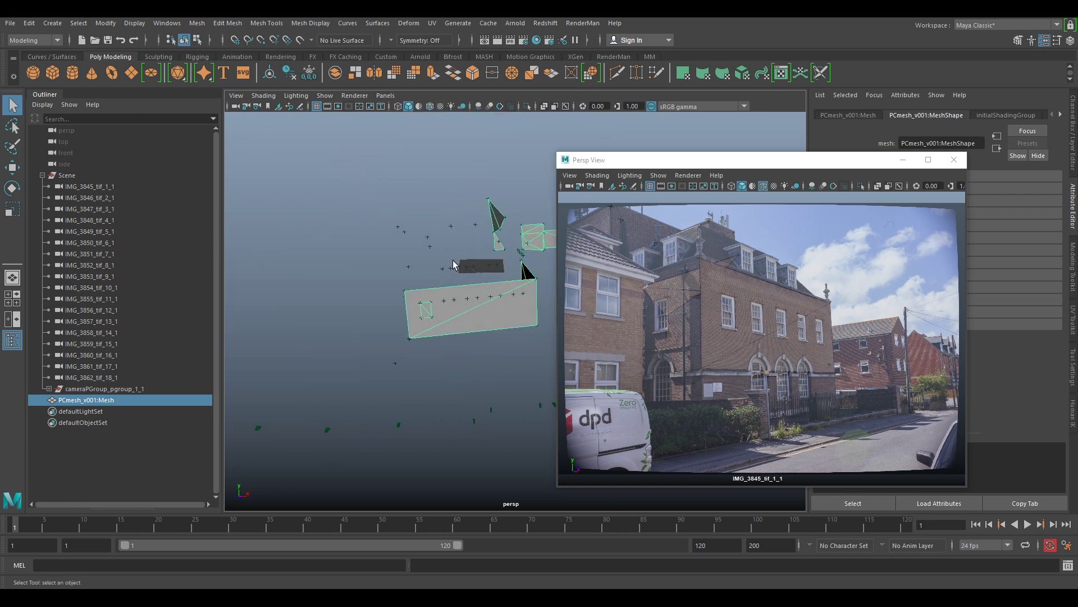
pyautogui.scroll(5, 473, 291)
pyautogui.scroll(-3, 503, 295)
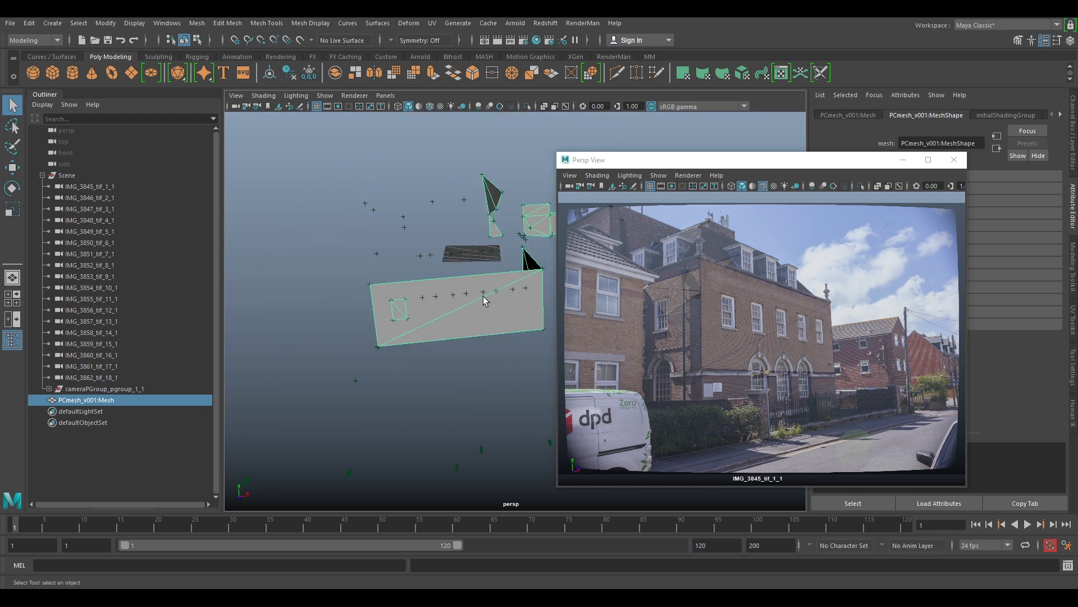
pyautogui.keyDown('alt'); pyautogui.moveTo(420, 301); pyautogui.dragTo(456, 293); pyautogui.keyUp('alt')
pyautogui.scroll(5, 436, 275)
pyautogui.scroll(-3, 455, 285)
pyautogui.scroll(5, 458, 286)
pyautogui.keyDown('alt'); pyautogui.moveTo(458, 288); pyautogui.dragTo(431, 289, button='middle'); pyautogui.keyUp('alt')
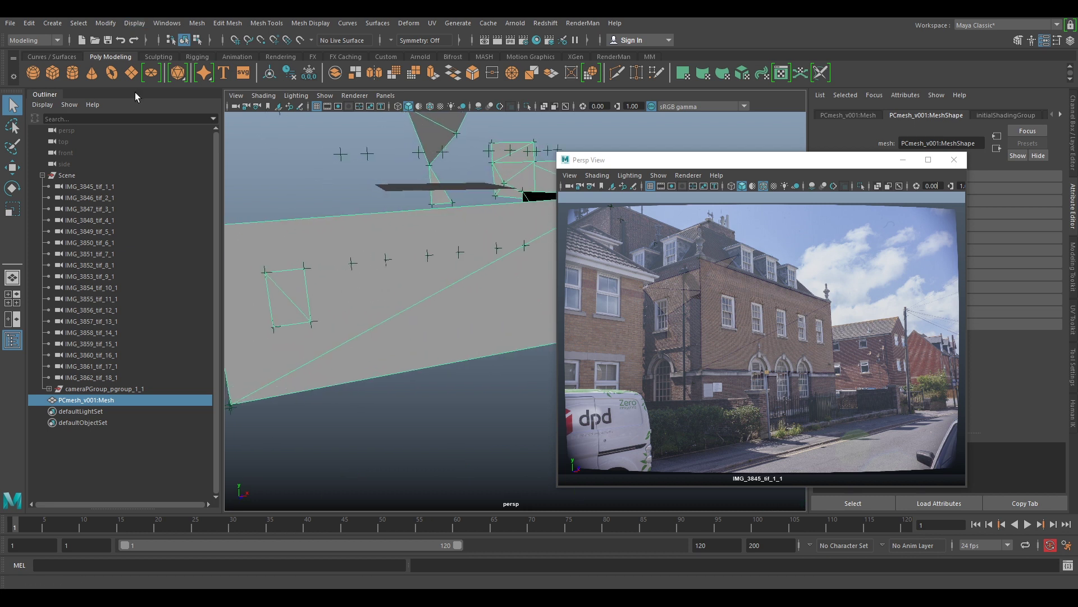
# - Create a polygon plane, and shrink the floating camera view so it only covers a corner of the persp viewport
pyautogui.click(132, 74)
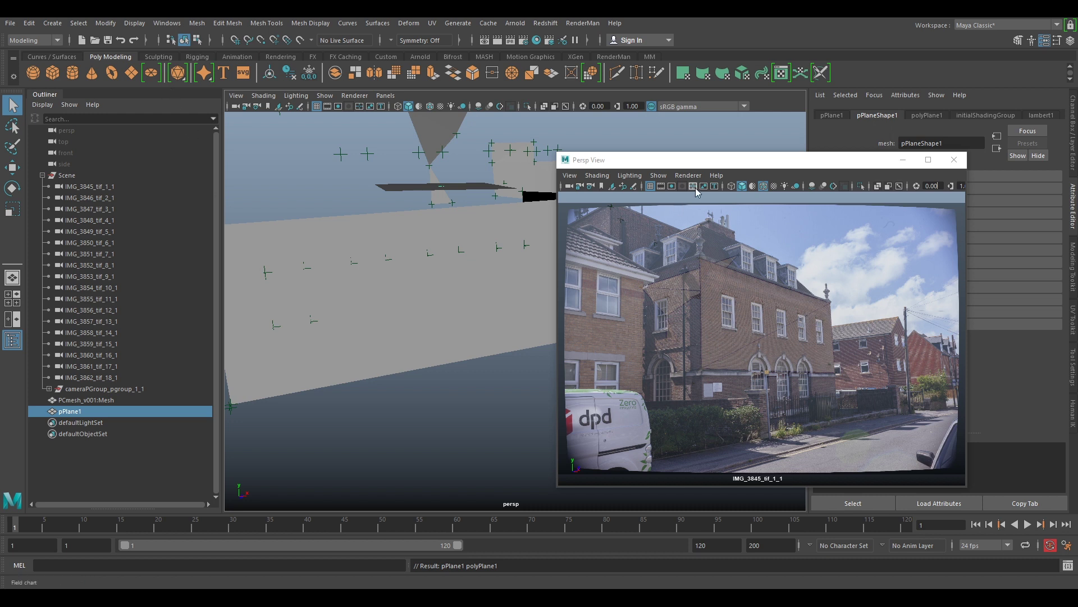
pyautogui.moveTo(713, 160); pyautogui.dragTo(609, 133)
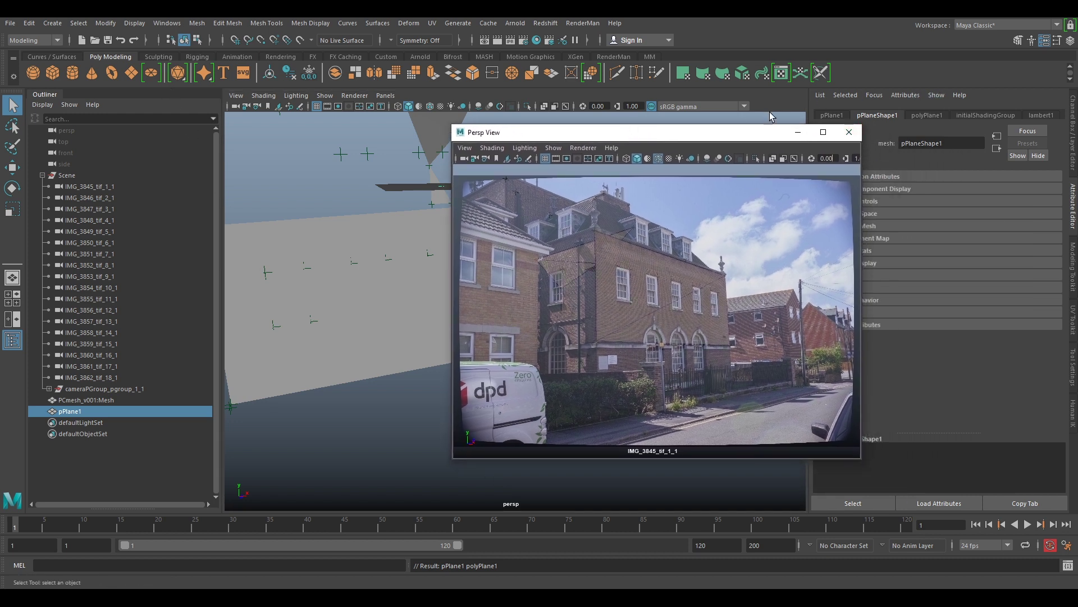
pyautogui.moveTo(460, 132); pyautogui.dragTo(563, 263)
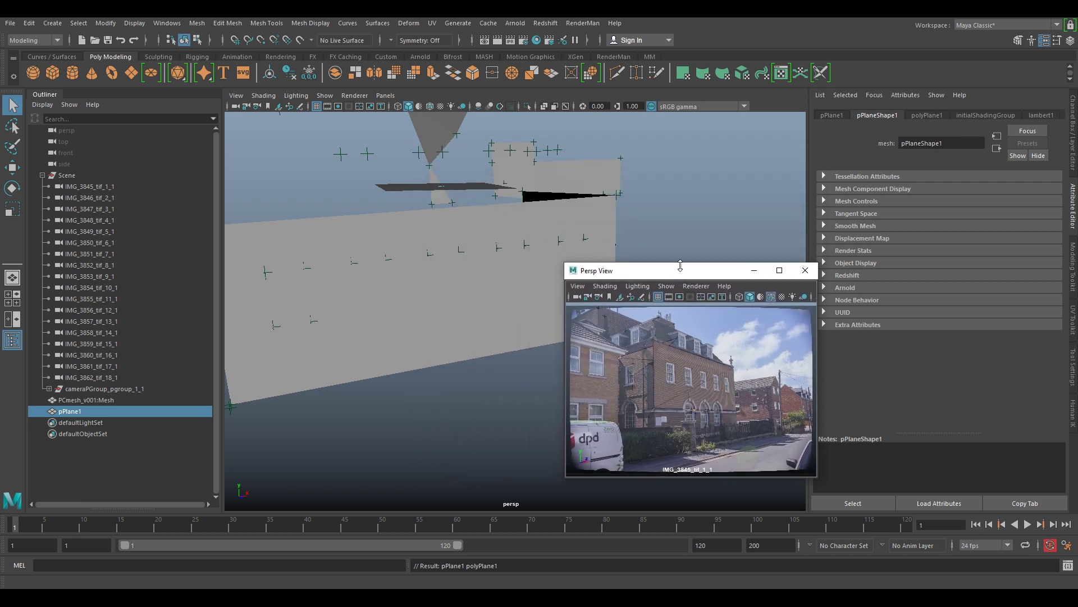
pyautogui.moveTo(692, 278); pyautogui.dragTo(676, 307)
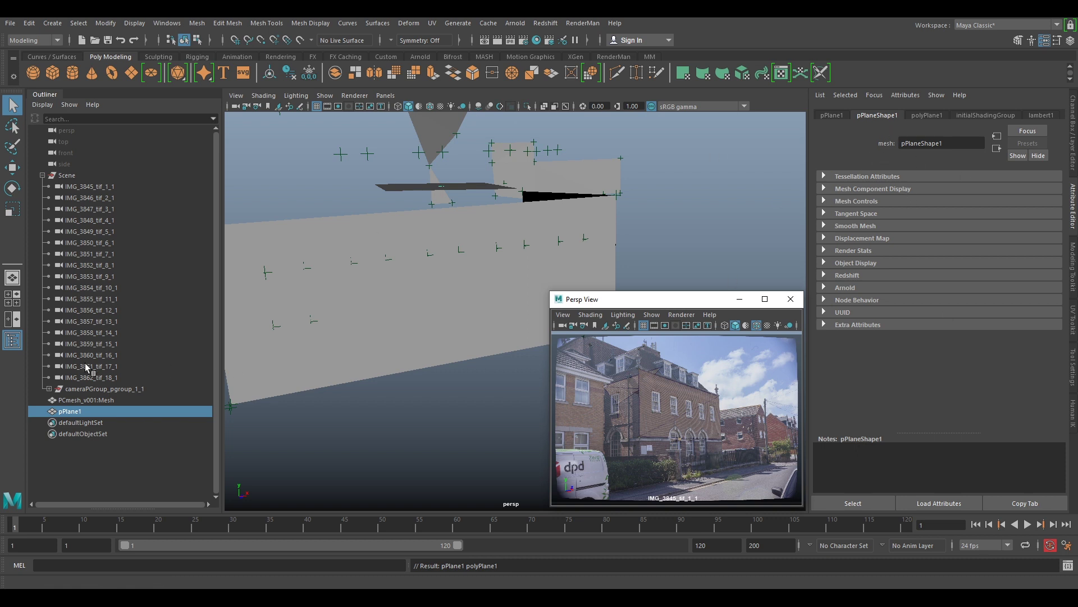
# - Scale the polygon plane uniformly to about 57 so it forms a large ground reference
pyautogui.click(926, 115)
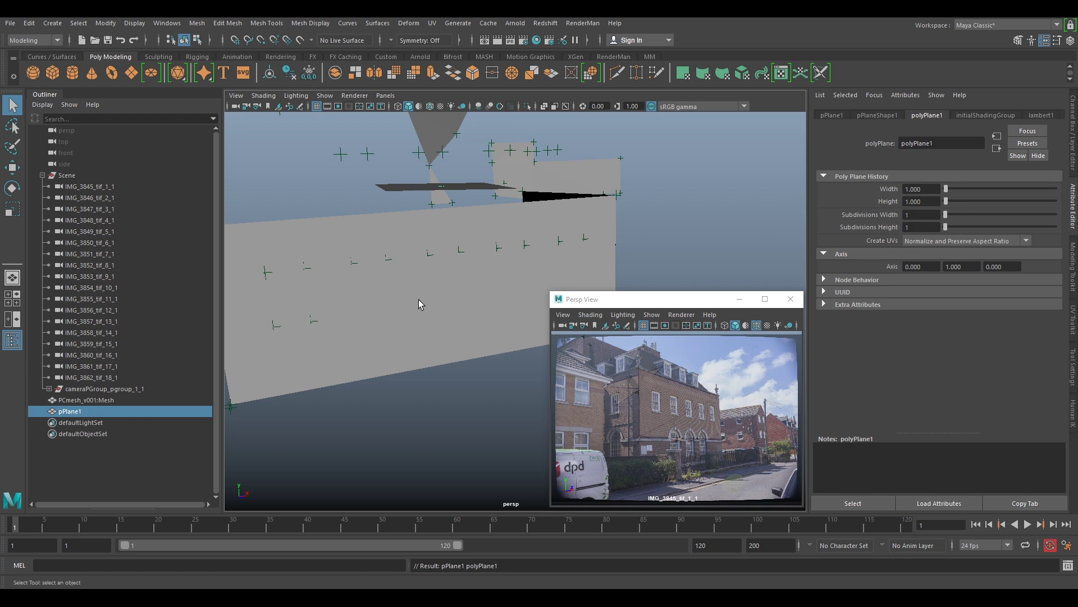
pyautogui.press('r')
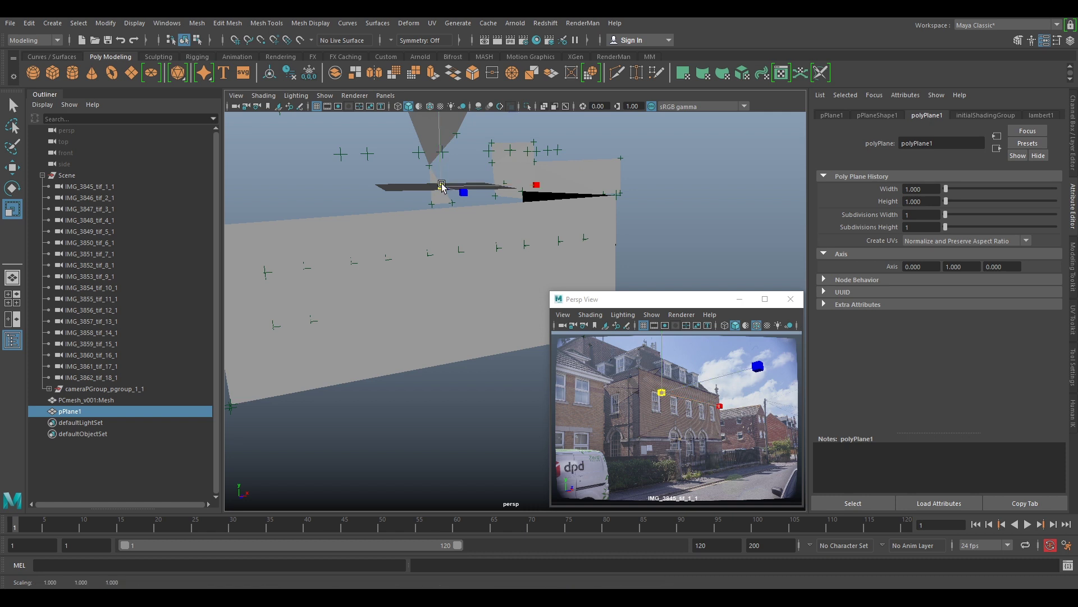
pyautogui.keyDown('alt'); pyautogui.moveTo(442, 185); pyautogui.dragTo(395, 151); pyautogui.keyUp('alt')
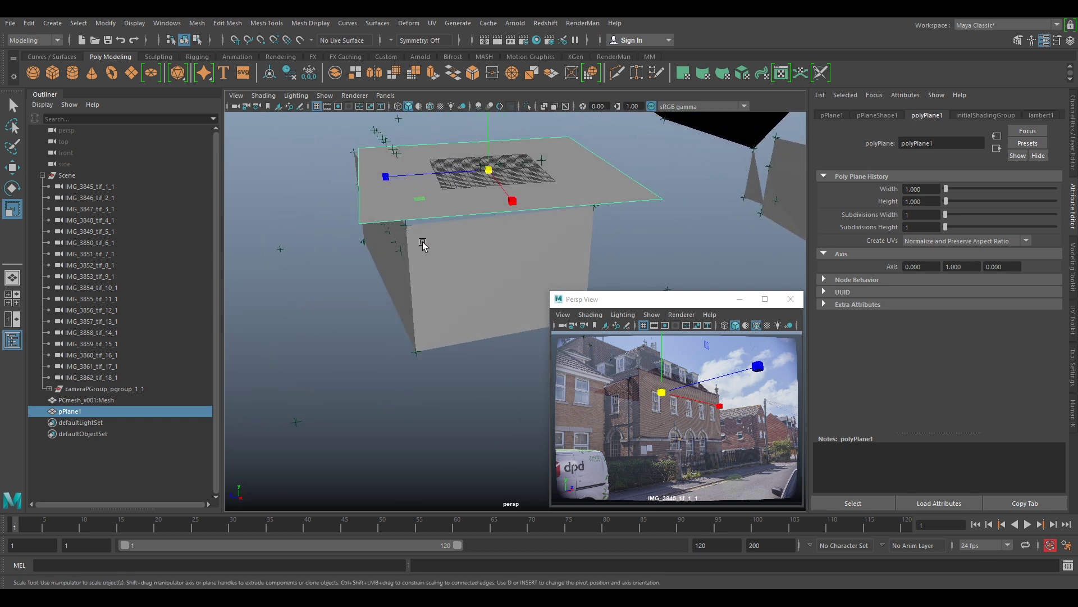
# - Parent PCmesh_v001:Mesh under the Scene group and check how the mesh sits relative to the plane
pyautogui.click(65, 400)
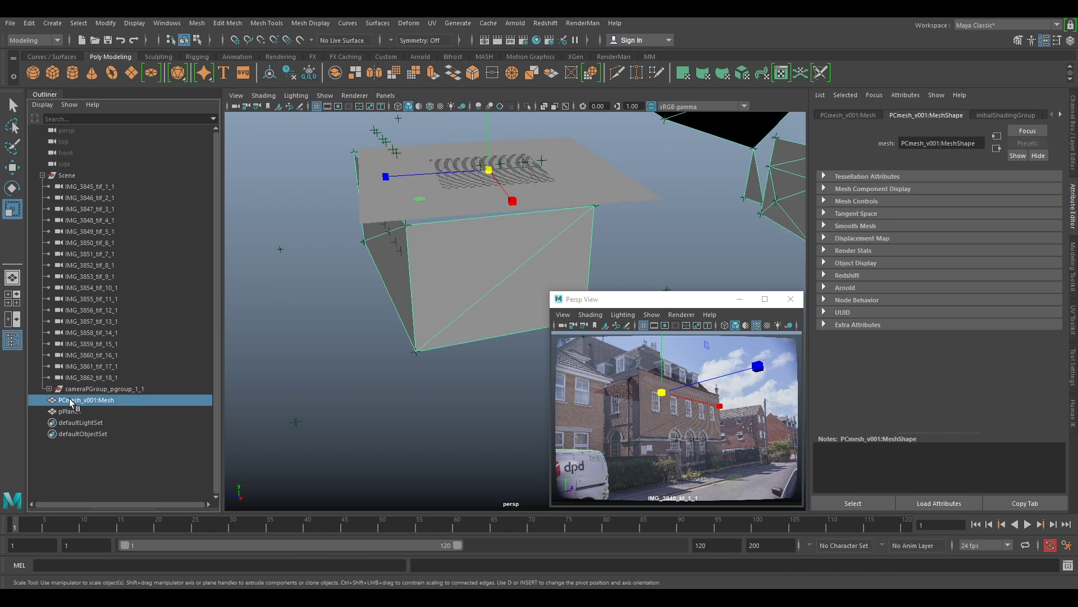
pyautogui.moveTo(73, 199); pyautogui.dragTo(71, 182)
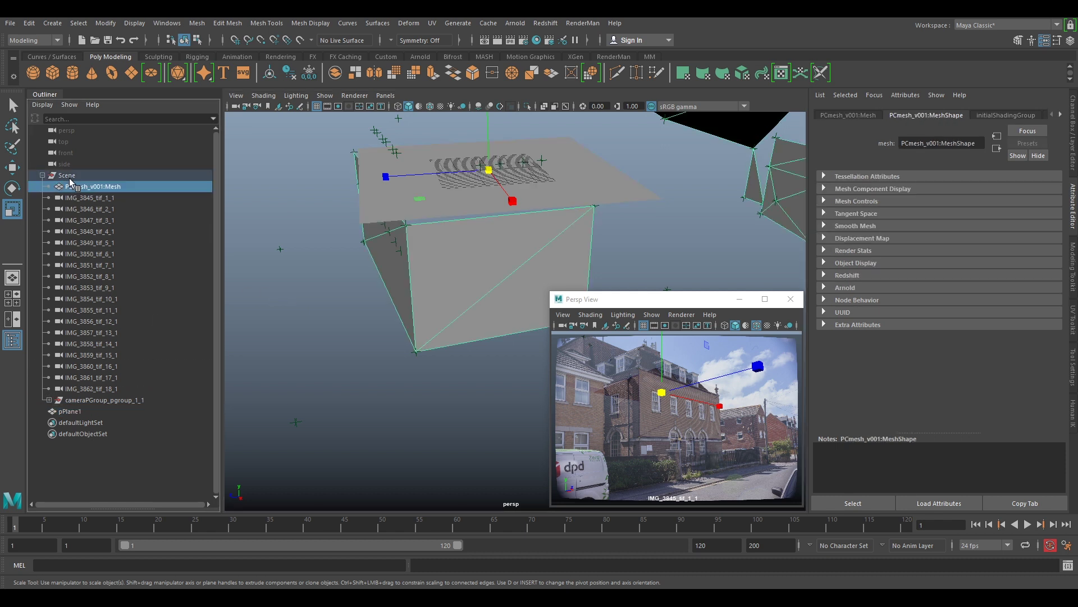
pyautogui.keyDown('alt'); pyautogui.moveTo(488, 177); pyautogui.dragTo(588, 223); pyautogui.keyUp('alt')
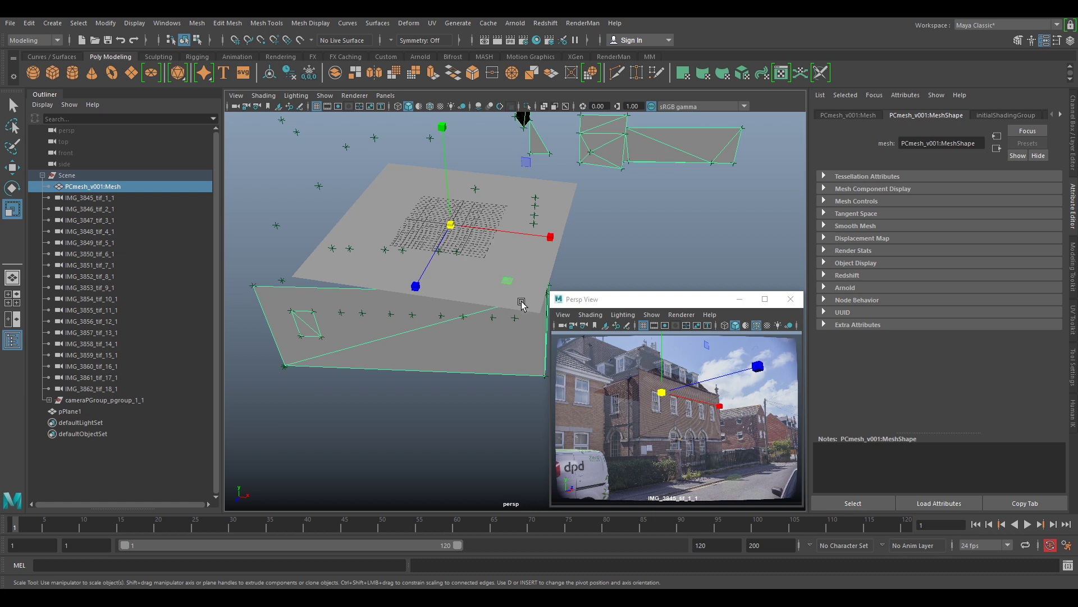
pyautogui.keyDown('alt'); pyautogui.moveTo(416, 366); pyautogui.dragTo(461, 300); pyautogui.keyUp('alt')
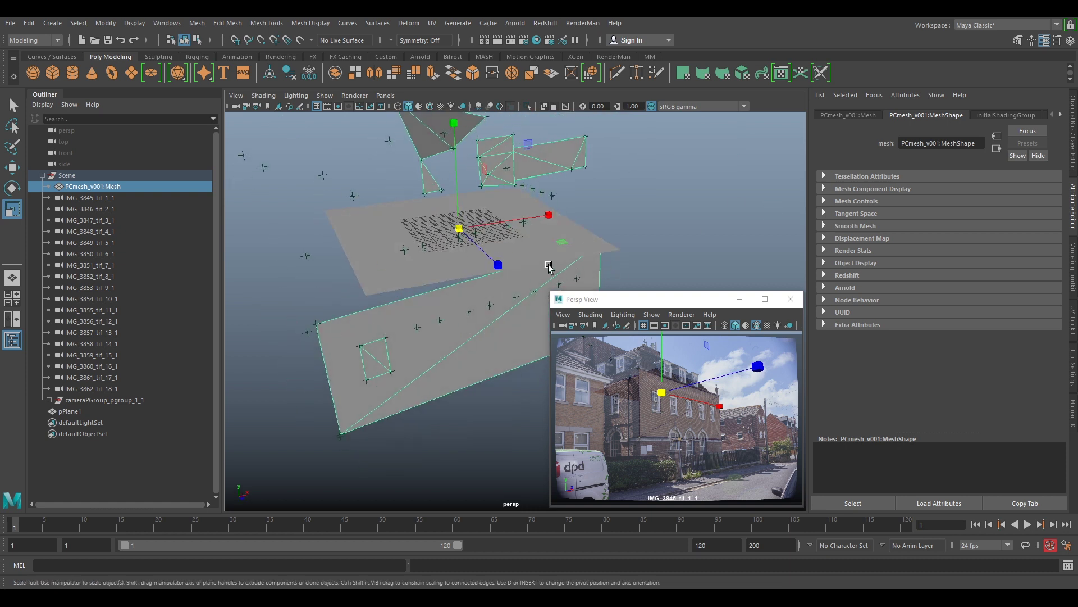
pyautogui.moveTo(356, 290)
pyautogui.keyDown('alt'); pyautogui.mouseDown()
pyautogui.moveTo(409, 299)
pyautogui.moveTo(354, 294)
pyautogui.mouseUp(); pyautogui.keyUp('alt')
# - Create a polygon cube at the origin and scale it uniformly to roughly the size of the building mesh
pyautogui.click(408, 304)
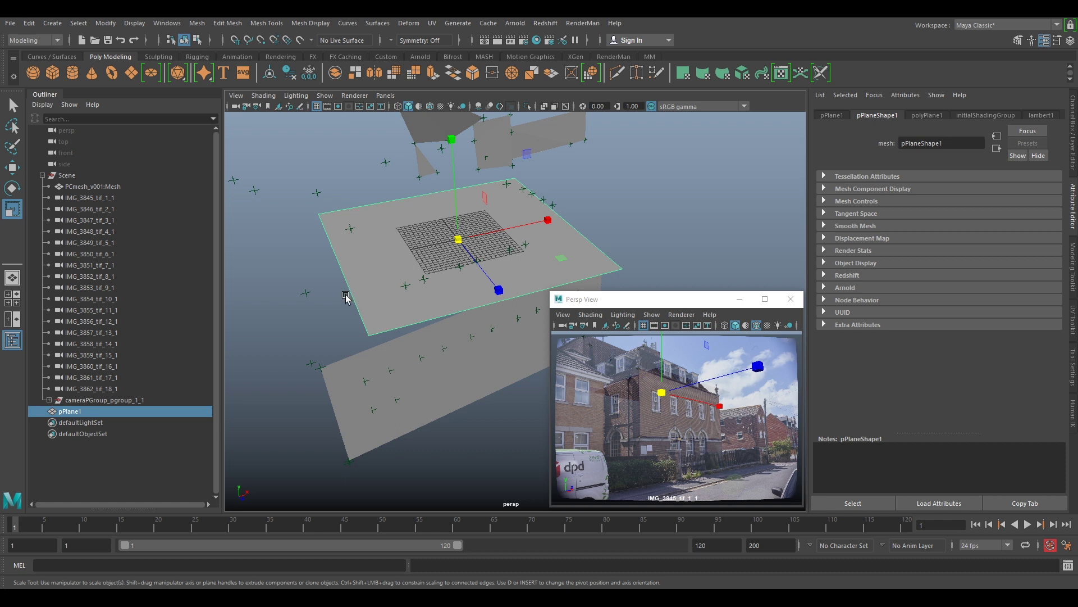
pyautogui.click(53, 73)
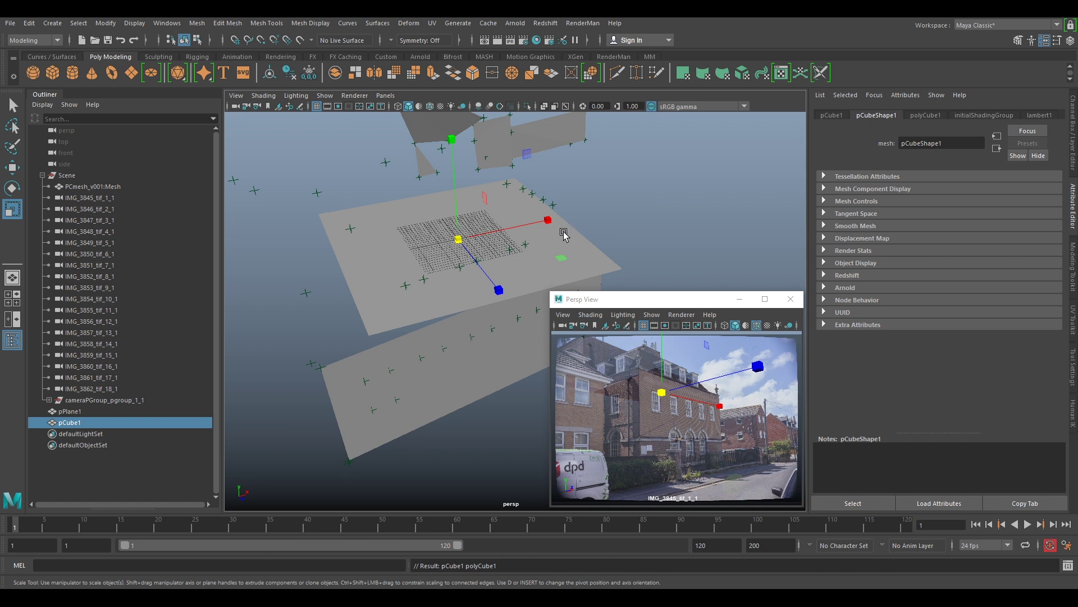
pyautogui.moveTo(439, 241); pyautogui.dragTo(629, 217)
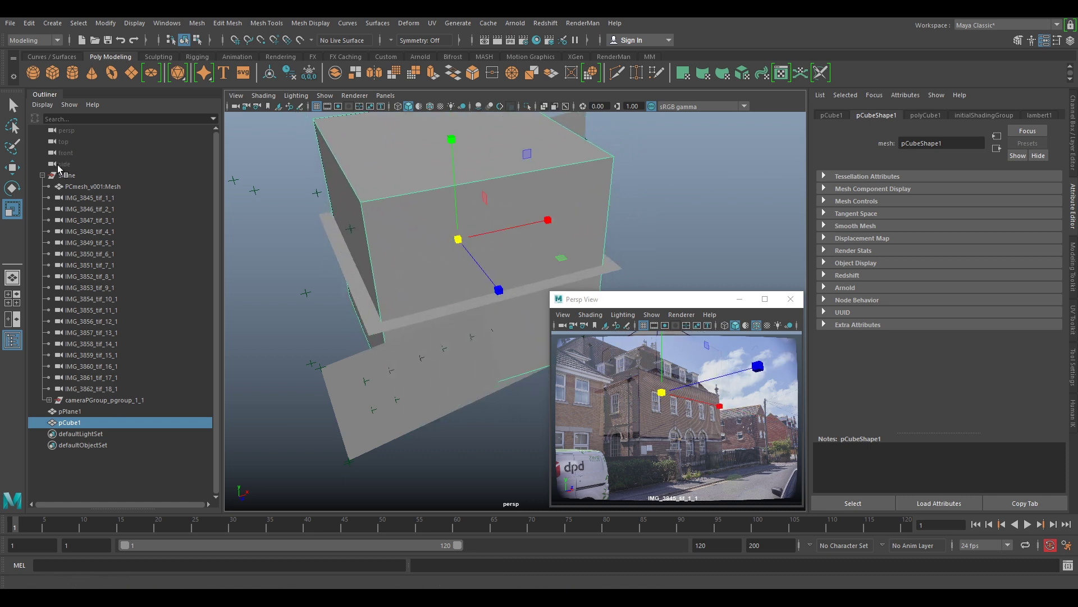
# - Rotate the Scene group to about -4.4 degrees in Y and hide pPlane1
pyautogui.click(106, 176)
pyautogui.press('e')
pyautogui.moveTo(481, 306); pyautogui.dragTo(312, 277)
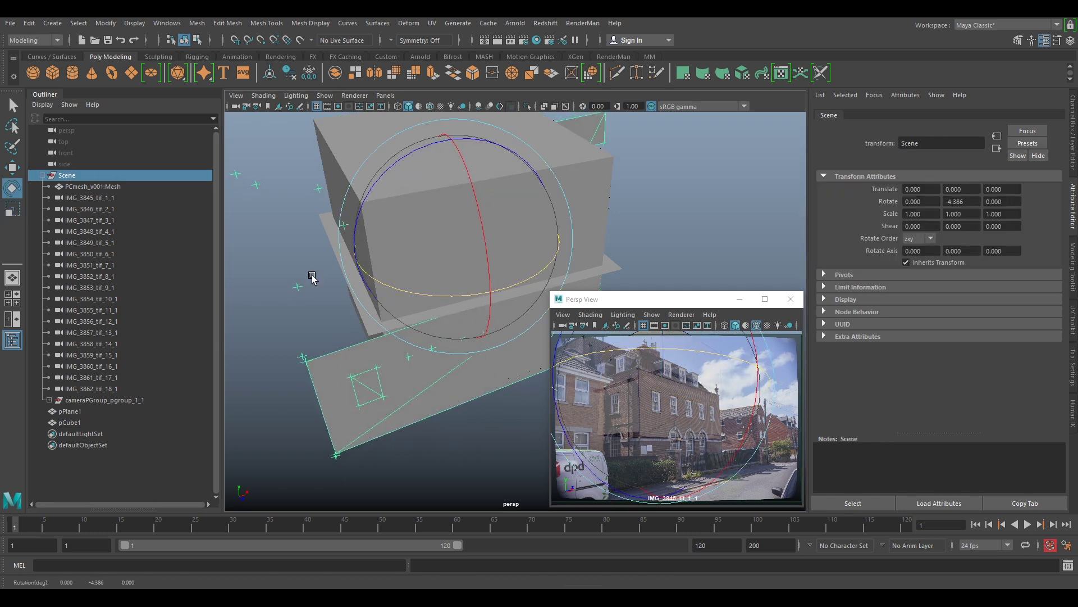
pyautogui.click(70, 412)
pyautogui.hotkey('ctrl', 'h')
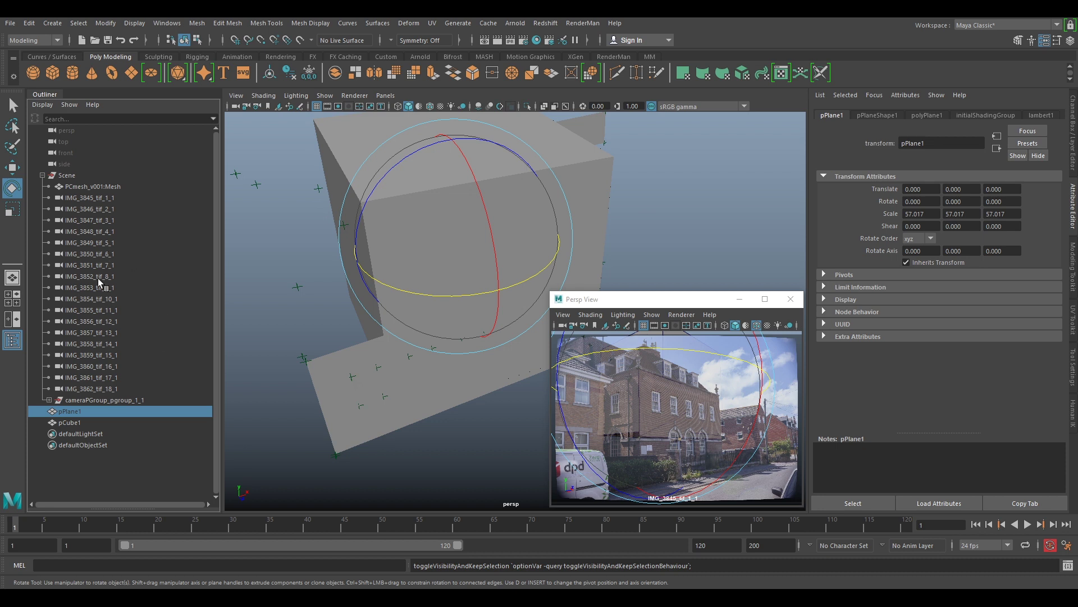
# - Rotate the Scene group to about -8.06 degrees in Y and shift it to about -0.15 in X and 0.86 in Z
pyautogui.click(66, 175)
pyautogui.moveTo(453, 294); pyautogui.dragTo(503, 265)
pyautogui.press('w')
pyautogui.press('e')
pyautogui.press('w')
pyautogui.keyDown('alt'); pyautogui.moveTo(555, 188); pyautogui.dragTo(530, 226, button='middle'); pyautogui.keyUp('alt')
# - Tilt the Scene group to about 0.98 degrees in X and raise it to about 15.9 in Y against the cube
pyautogui.press('e')
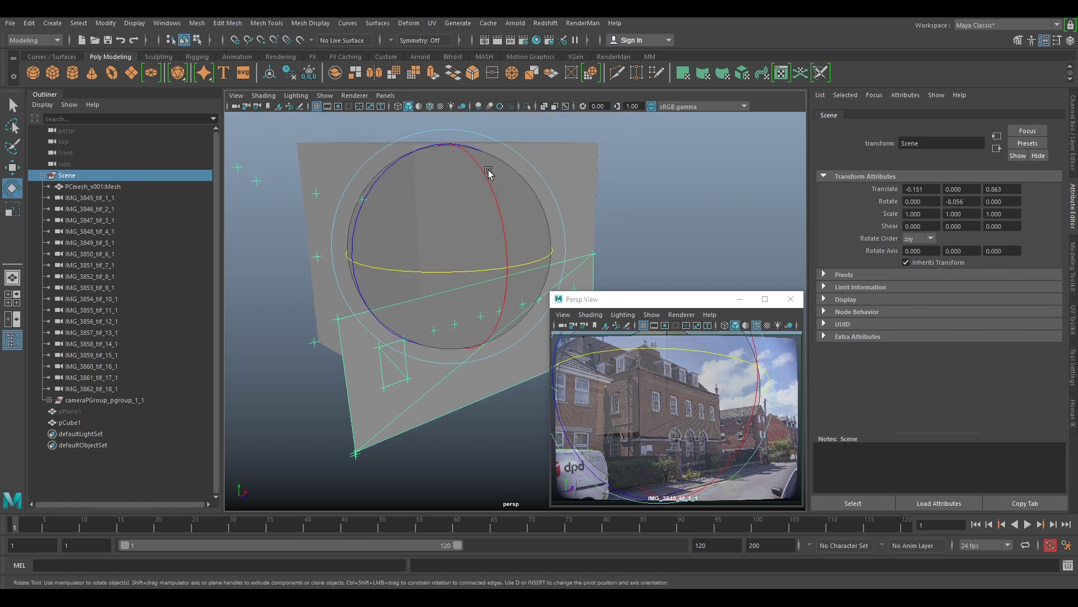
pyautogui.moveTo(492, 188); pyautogui.dragTo(493, 190)
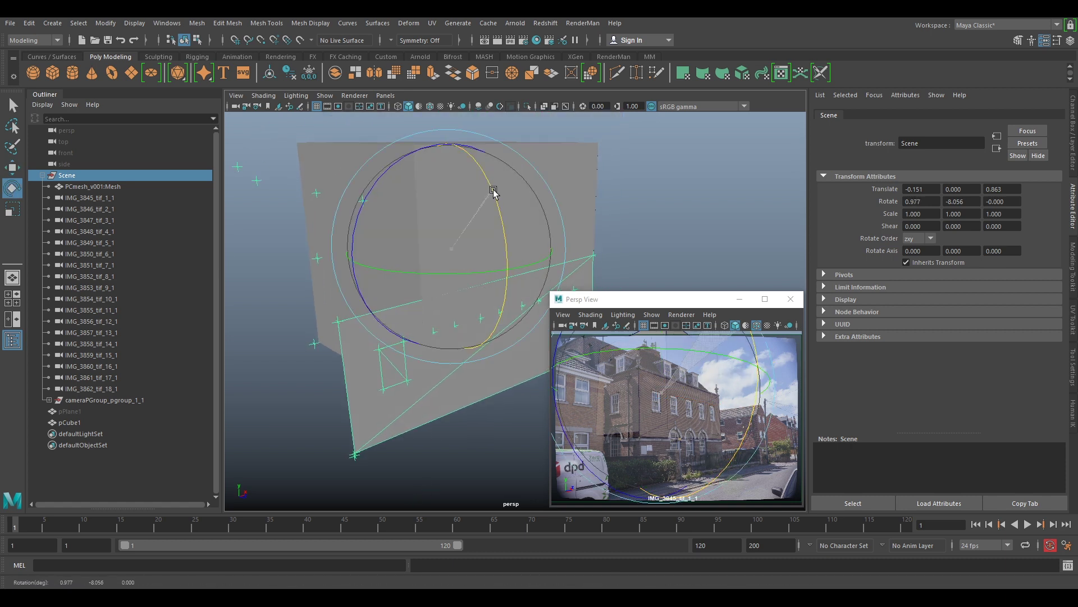
pyautogui.press('w')
pyautogui.moveTo(470, 259); pyautogui.dragTo(471, 260)
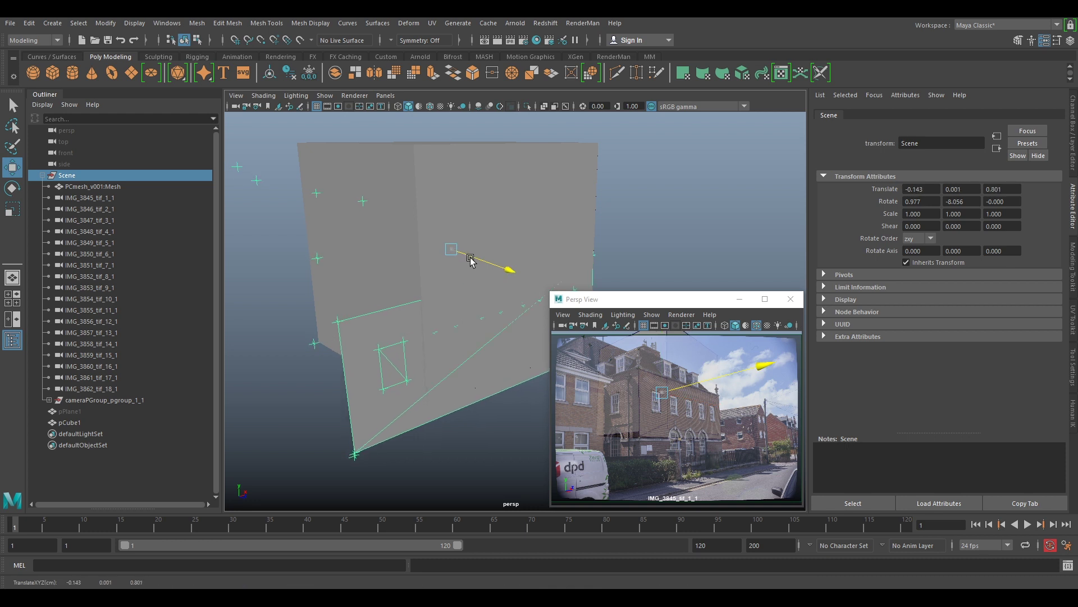
pyautogui.moveTo(450, 212); pyautogui.dragTo(443, 151)
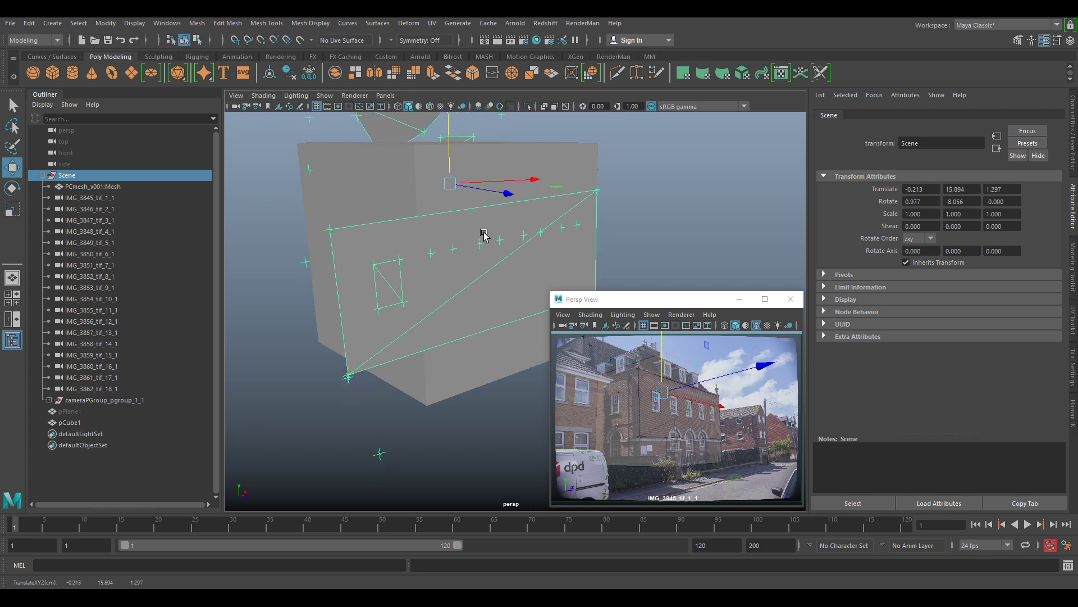
# - Raise the Scene group to about 26.8 in Y to bring the mesh's upper edge up to the cube's top
pyautogui.moveTo(459, 235)
pyautogui.mouseDown()
pyautogui.moveTo(433, 272)
pyautogui.moveTo(444, 119)
pyautogui.moveTo(451, 164)
pyautogui.moveTo(501, 251)
pyautogui.moveTo(481, 255)
pyautogui.moveTo(441, 229)
pyautogui.moveTo(455, 238)
pyautogui.mouseUp()
pyautogui.moveTo(443, 138); pyautogui.dragTo(429, 314)
pyautogui.scroll(-7, 427, 278)
pyautogui.scroll(-2, 414, 293)
pyautogui.scroll(3, 414, 290)
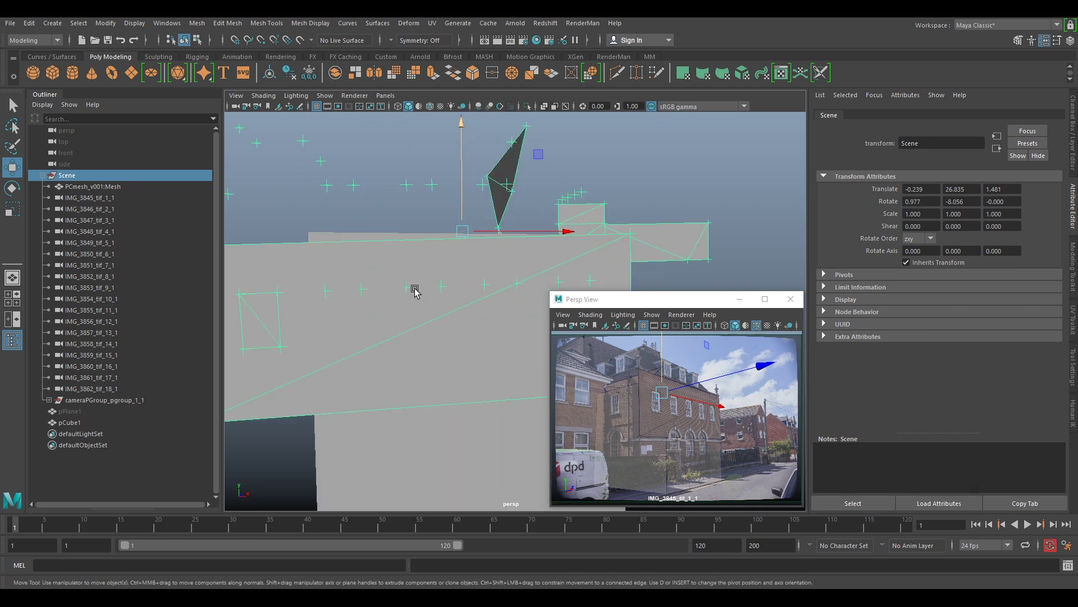
# - Rotate the Scene group to about -2.2 degrees in Z and raise it to about 27.8 in Y
pyautogui.scroll(-3, 420, 283)
pyautogui.press('e')
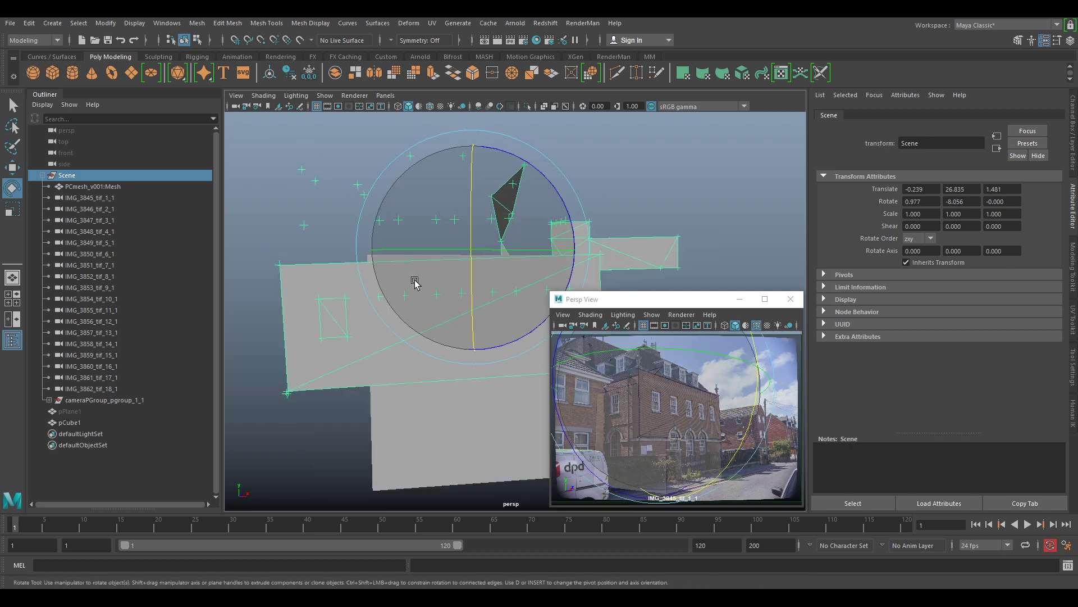
pyautogui.moveTo(549, 180); pyautogui.dragTo(553, 183)
pyautogui.scroll(5, 521, 203)
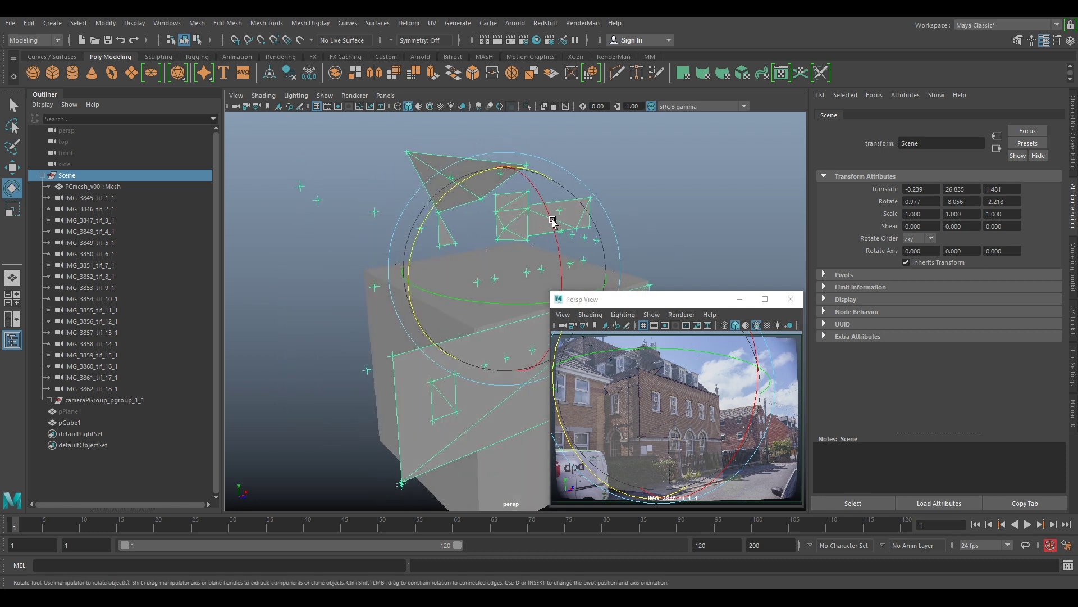
pyautogui.press('w')
pyautogui.moveTo(456, 189); pyautogui.dragTo(441, 185)
pyautogui.moveTo(696, 408); pyautogui.dragTo(750, 436, button='right')
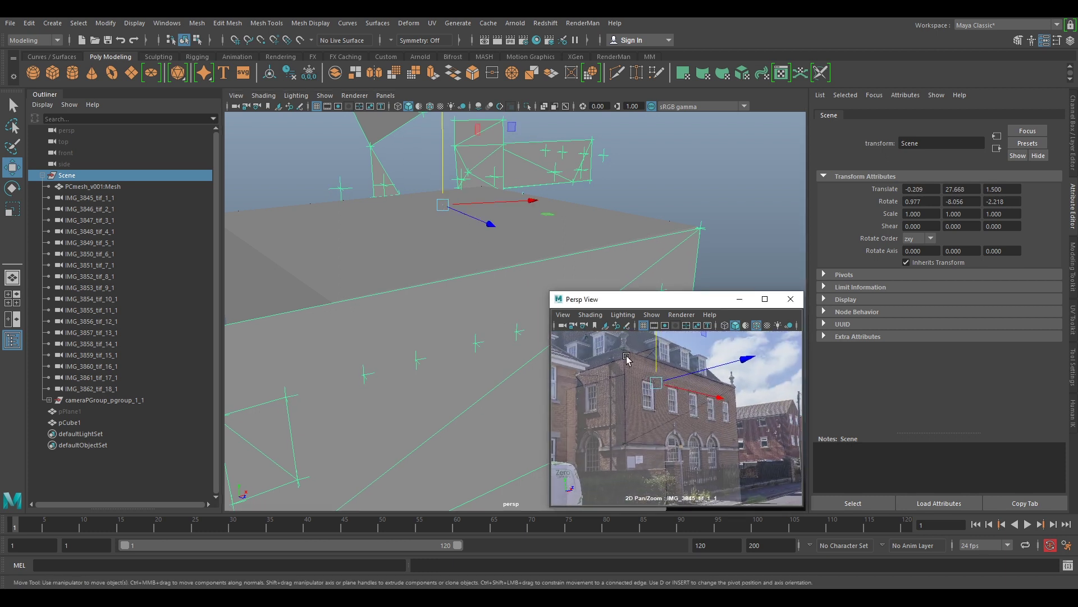
pyautogui.moveTo(444, 149); pyautogui.dragTo(433, 150)
# - Fine-tune the Scene group to about -2.03 degrees in Z and position it at about 0.21 in X, 27.58 in Y and 1.18 in Z
pyautogui.press('e')
pyautogui.moveTo(348, 160); pyautogui.dragTo(347, 161)
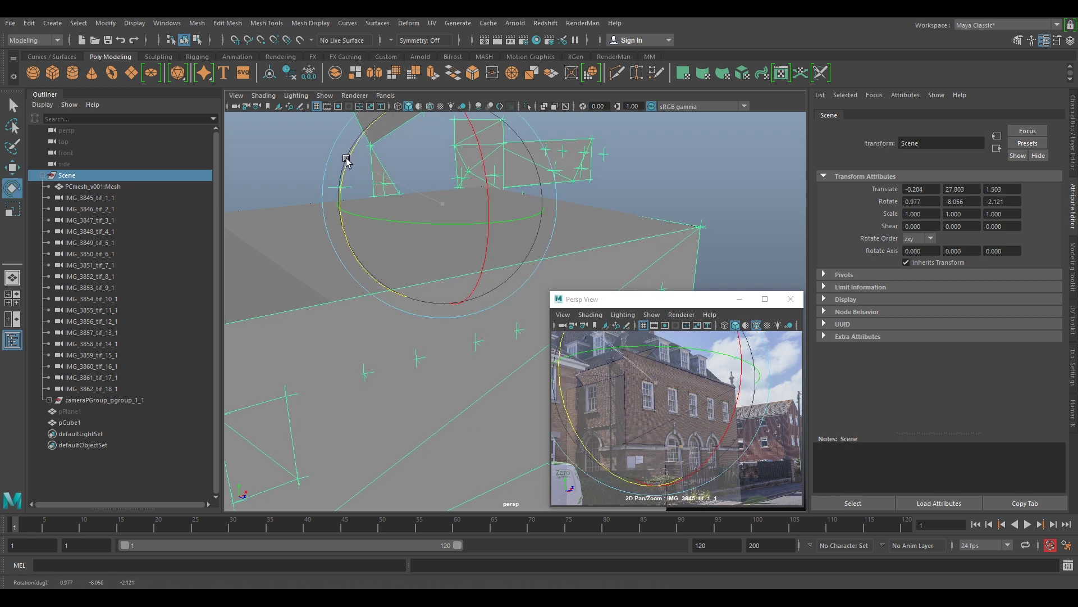
pyautogui.press('w')
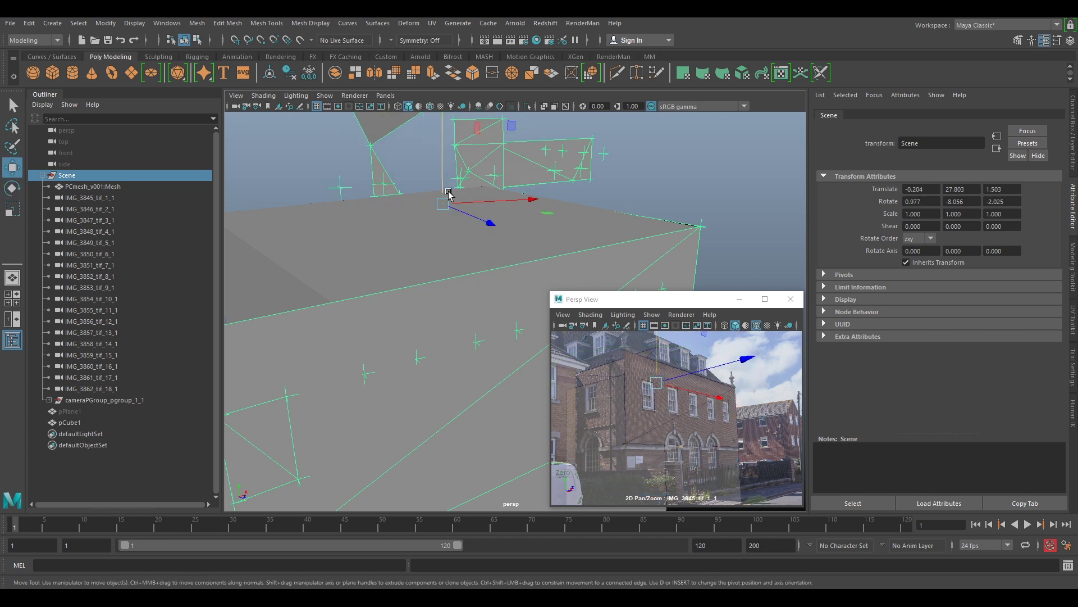
pyautogui.moveTo(468, 216); pyautogui.dragTo(466, 216)
pyautogui.moveTo(445, 173); pyautogui.dragTo(443, 174)
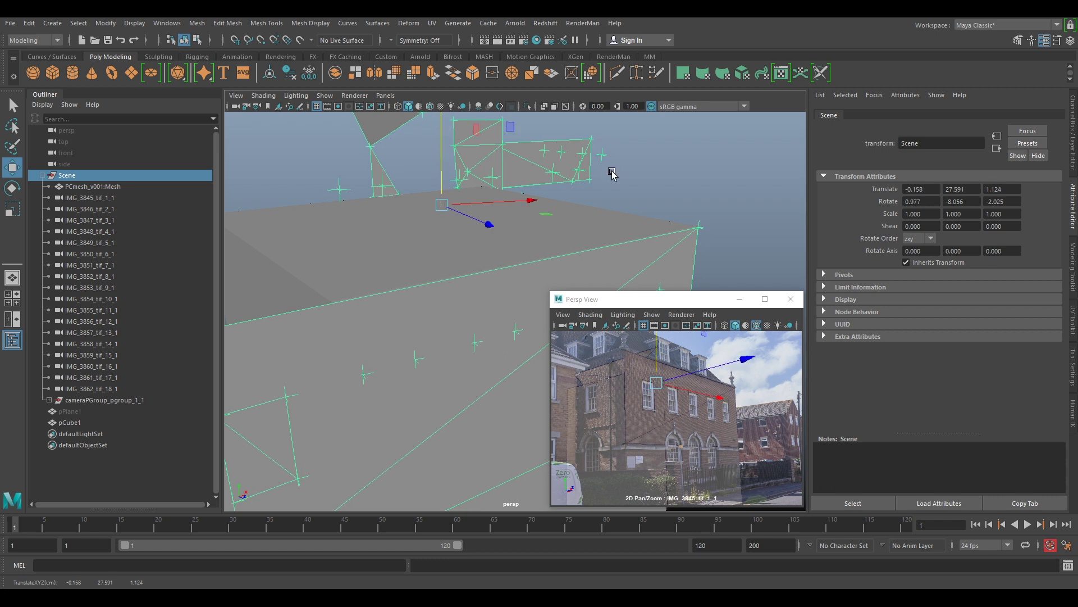
pyautogui.keyDown('alt'); pyautogui.moveTo(616, 203); pyautogui.dragTo(441, 260); pyautogui.keyUp('alt')
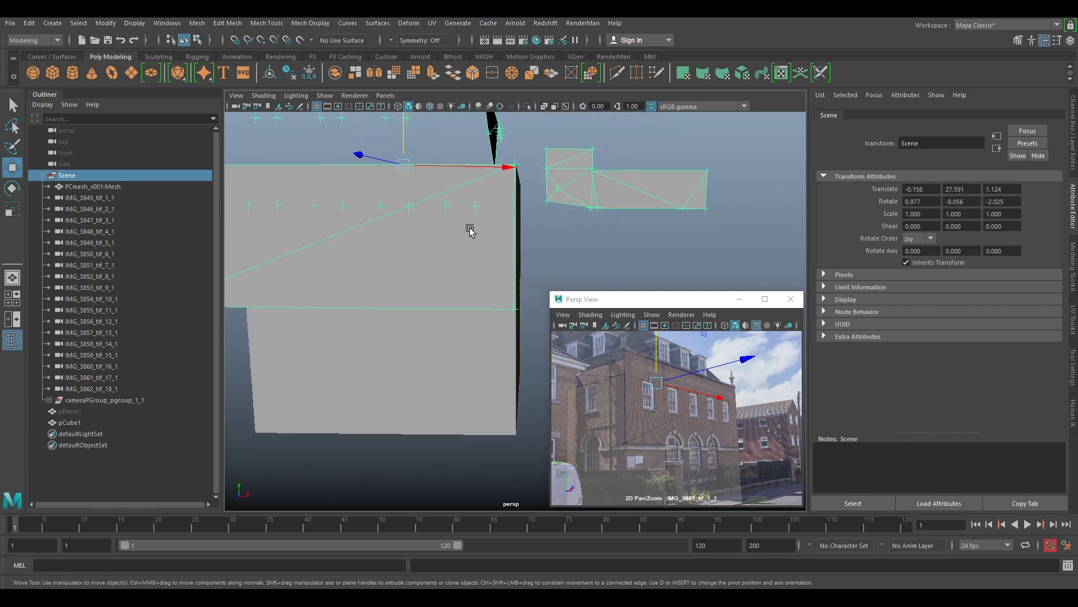
pyautogui.moveTo(506, 168); pyautogui.dragTo(498, 171)
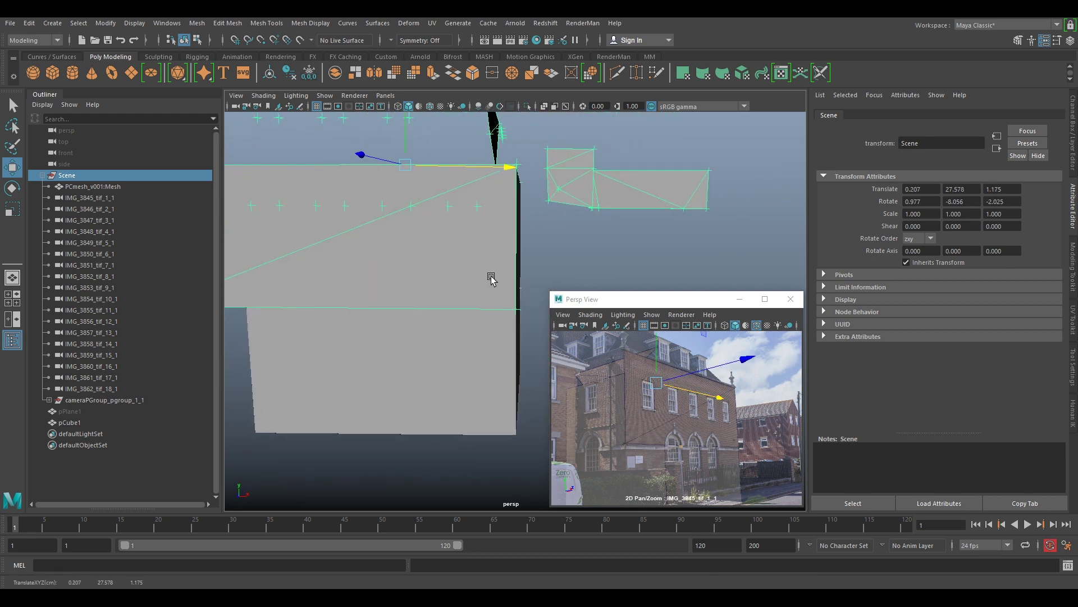
# - Lock the Scene group's translate, rotate and scale channels
pyautogui.click(479, 352)
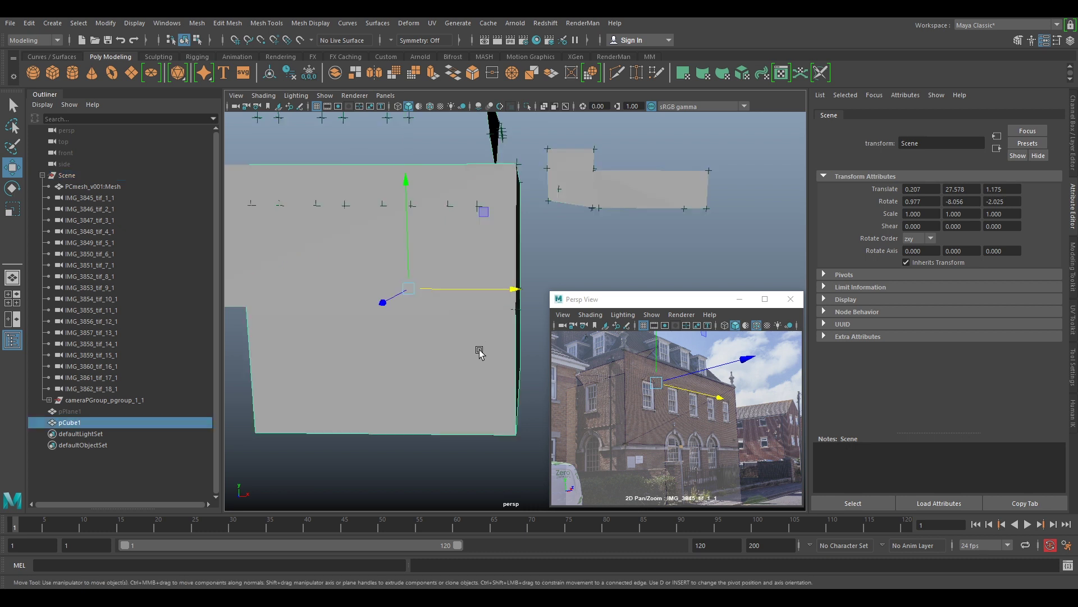
pyautogui.click(66, 174)
pyautogui.click(1074, 129)
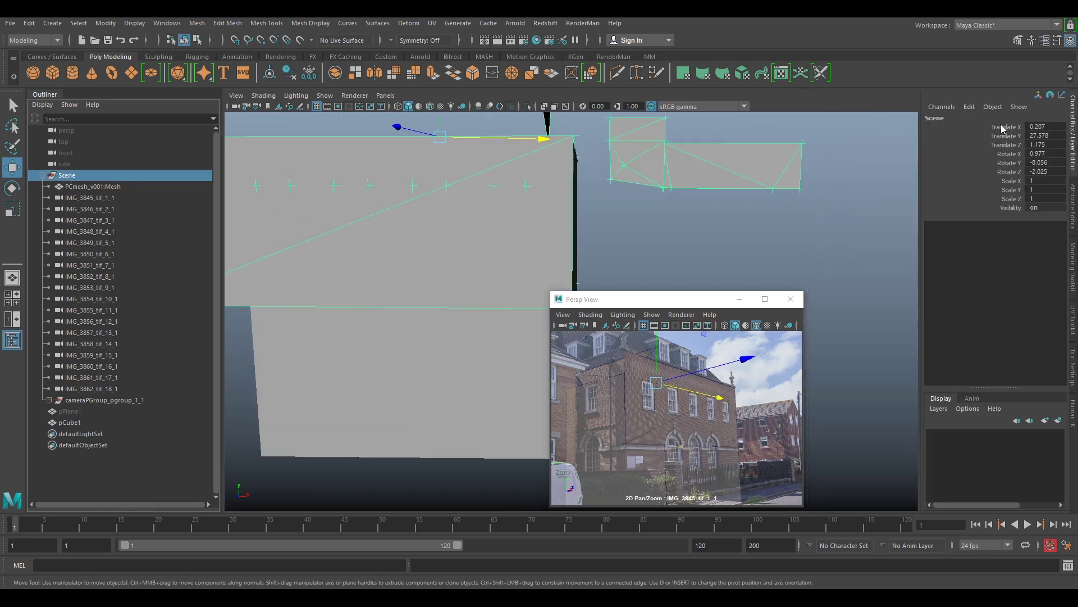
pyautogui.keyDown('shift'); pyautogui.click(1010, 201); pyautogui.keyUp('shift')
pyautogui.rightClick(1009, 198)
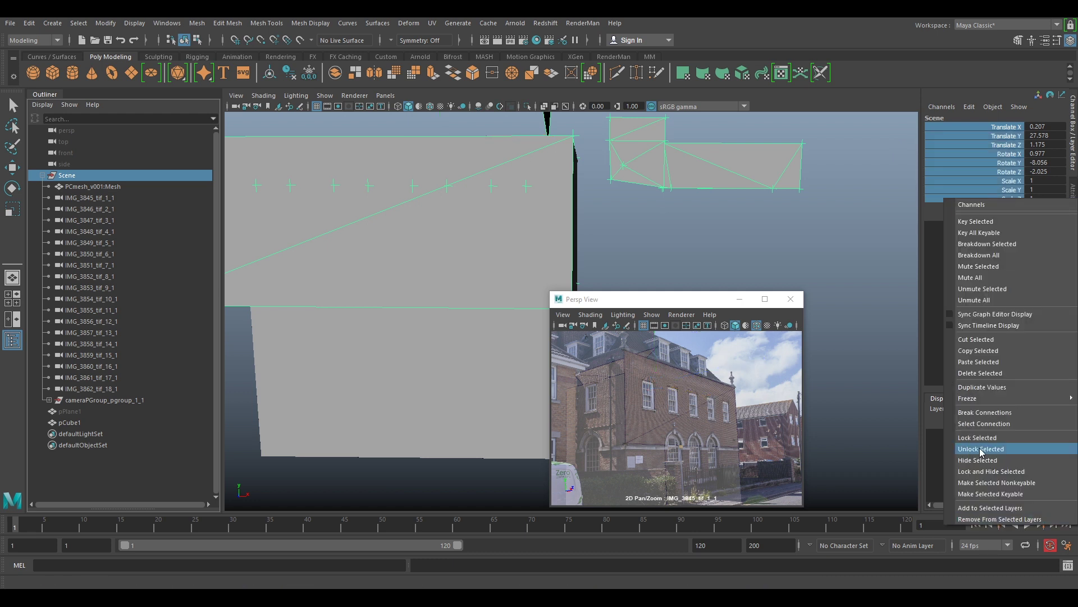
pyautogui.click(977, 442)
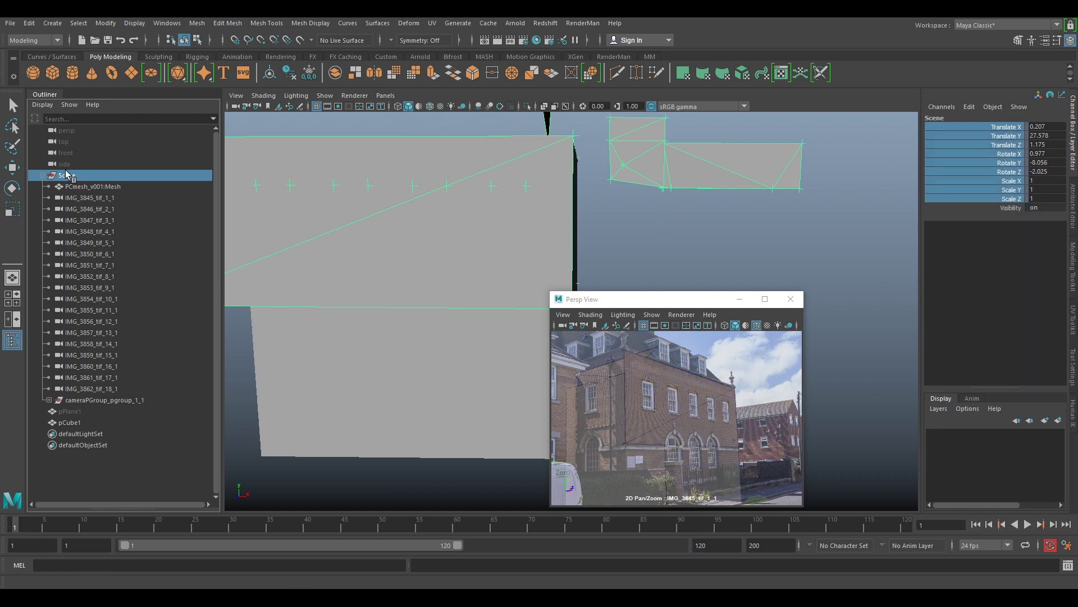
# - Collapse the Scene group's hierarchy, move the floating Persp View aside and clear the selection
pyautogui.click(47, 176)
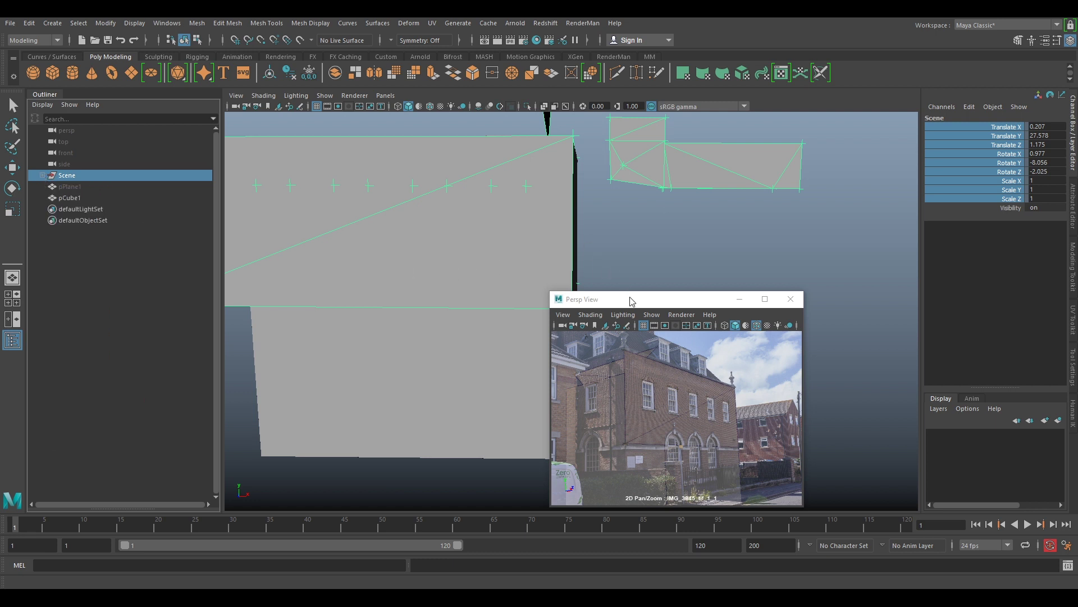
pyautogui.moveTo(631, 298); pyautogui.dragTo(747, 292)
pyautogui.click(635, 235)
pyautogui.scroll(-5, 544, 249)
pyautogui.keyDown('alt'); pyautogui.moveTo(544, 249); pyautogui.dragTo(550, 343); pyautogui.keyUp('alt')
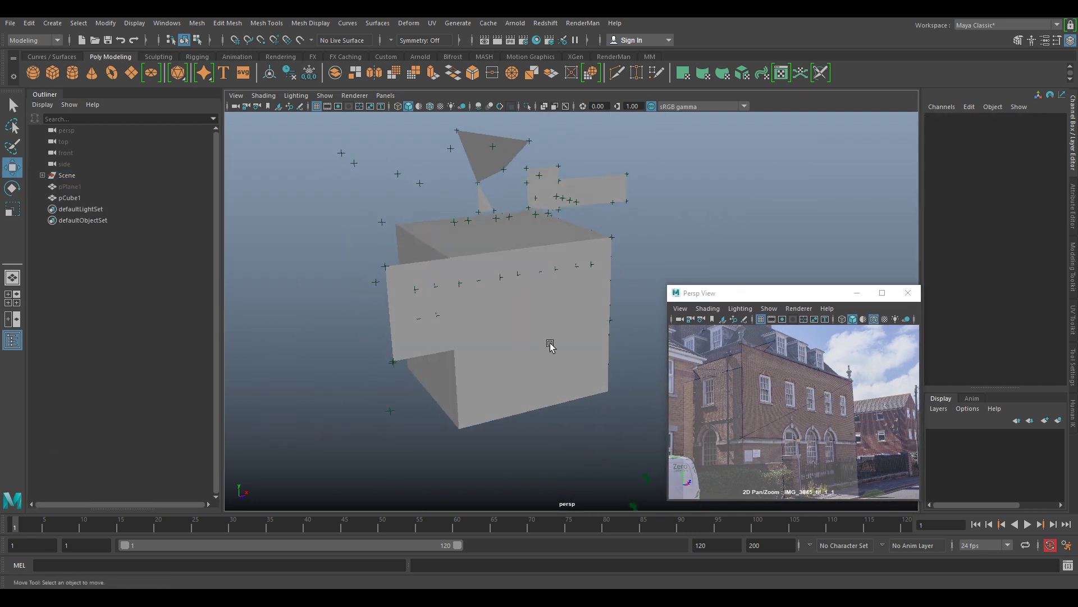
# - Undo the deletion of pCube1 and delete pPlane1 instead
pyautogui.click(529, 398)
pyautogui.press('Delete')
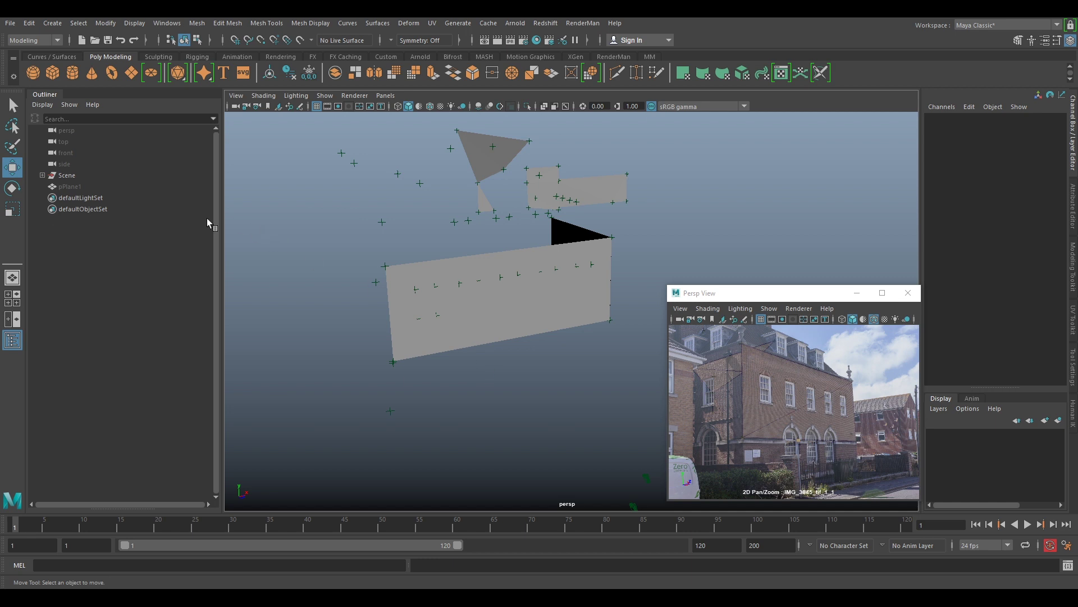
pyautogui.click(72, 187)
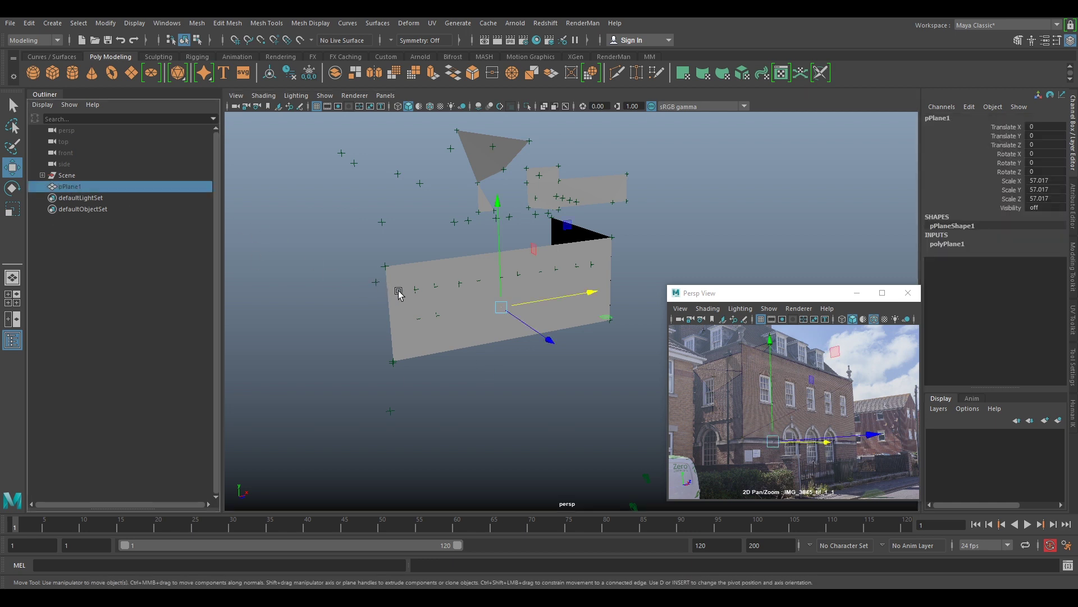
pyautogui.hotkey('ctrl', 'z')
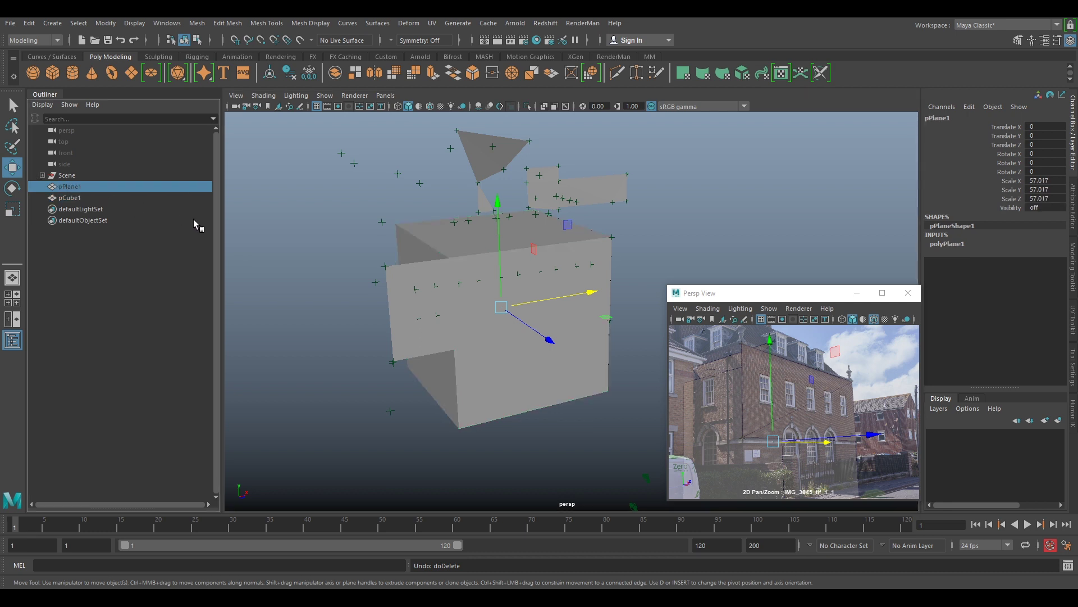
pyautogui.press('Delete')
# - Lower pCube1 to about -6.4 in Y
pyautogui.click(517, 380)
pyautogui.keyDown('alt'); pyautogui.moveTo(544, 314); pyautogui.dragTo(577, 310); pyautogui.keyUp('alt')
pyautogui.scroll(5, 574, 312)
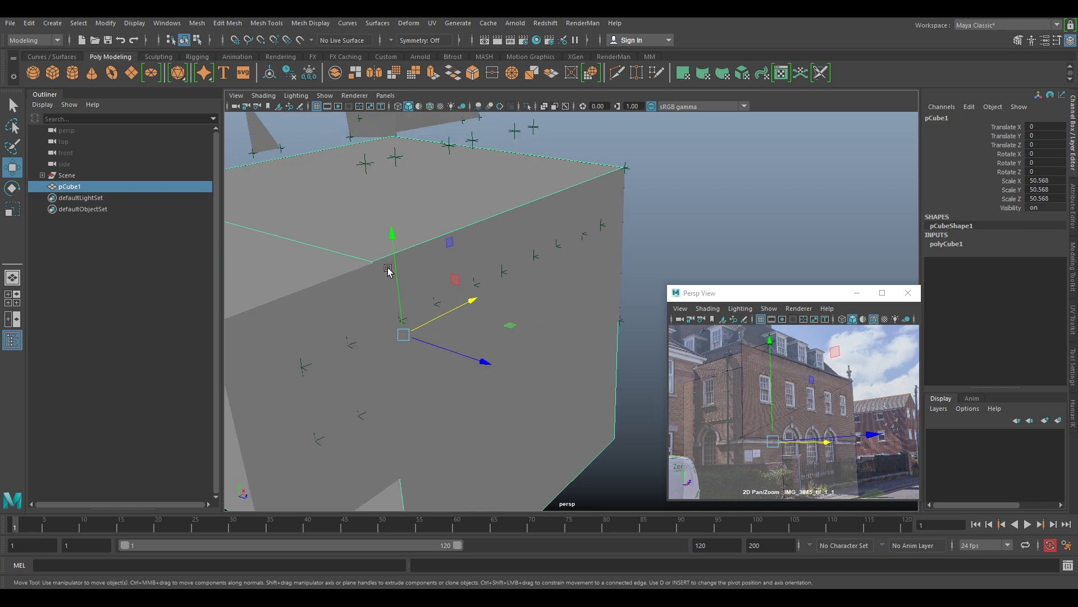
pyautogui.moveTo(397, 281); pyautogui.dragTo(418, 316)
pyautogui.moveTo(418, 317)
pyautogui.keyDown('alt'); pyautogui.mouseDown()
pyautogui.moveTo(457, 315)
pyautogui.moveTo(432, 312)
pyautogui.mouseUp(); pyautogui.keyUp('alt')
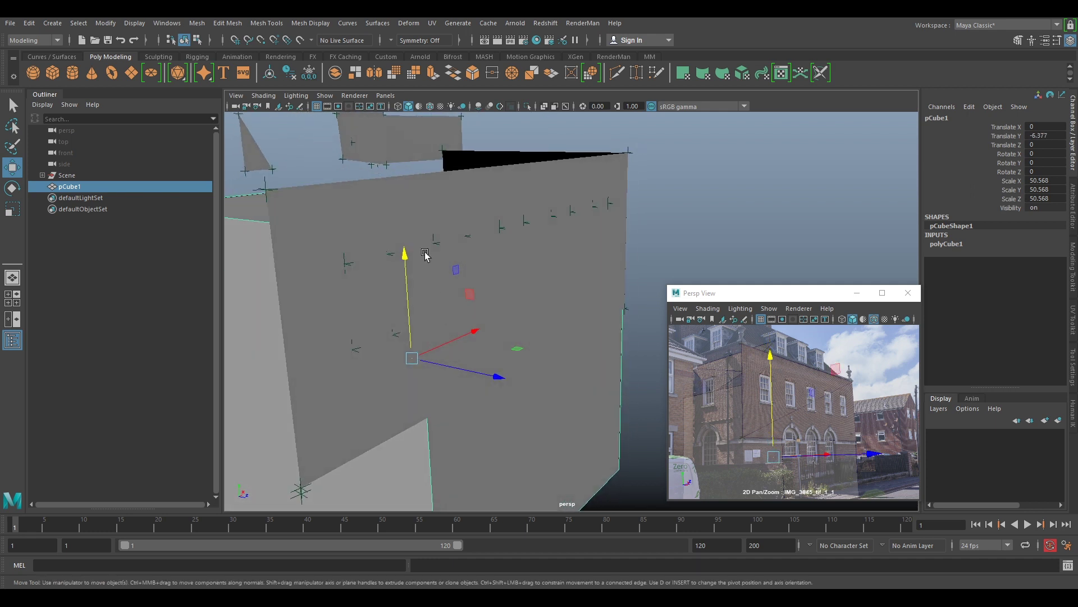
# - Select the point-cloud mesh, enlarge the floating Persp View and frame the building's near upper corner in the camera image
pyautogui.click(344, 222)
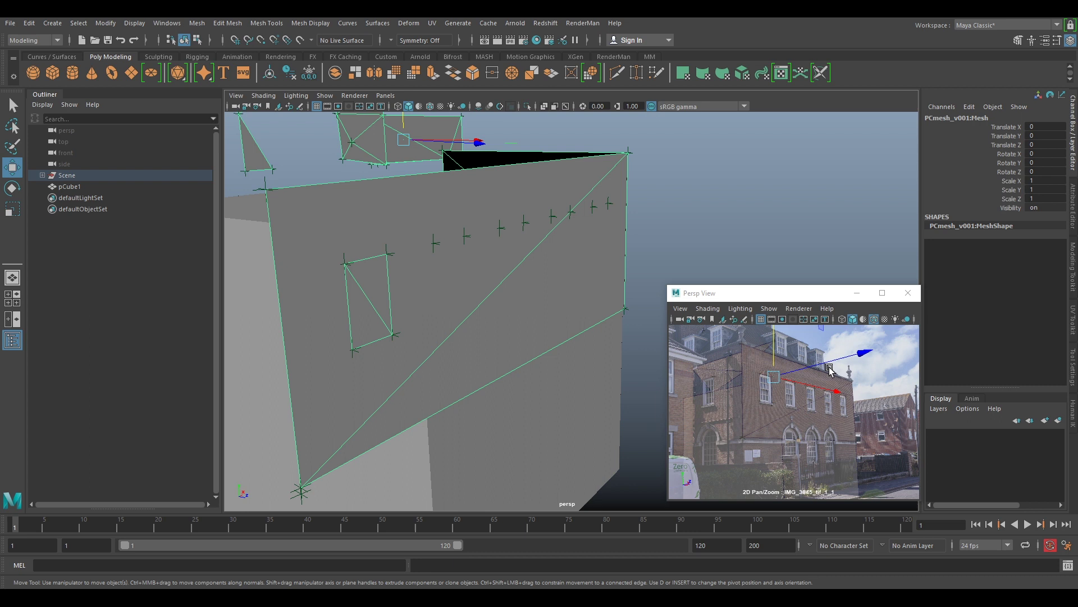
pyautogui.moveTo(746, 383); pyautogui.dragTo(824, 395, button='right')
pyautogui.moveTo(664, 283); pyautogui.dragTo(641, 237)
pyautogui.moveTo(737, 322); pyautogui.dragTo(786, 380, button='middle')
pyautogui.scroll(-4, 506, 284)
pyautogui.keyDown('alt'); pyautogui.moveTo(547, 316); pyautogui.dragTo(472, 359); pyautogui.keyUp('alt')
# - Move pCube1 to about -36.5 in X and snap its pivot to its top front corner vertex
pyautogui.click(473, 358)
pyautogui.keyDown('alt'); pyautogui.moveTo(466, 308); pyautogui.dragTo(437, 325); pyautogui.keyUp('alt')
pyautogui.scroll(-5, 437, 325)
pyautogui.moveTo(528, 316); pyautogui.dragTo(475, 333)
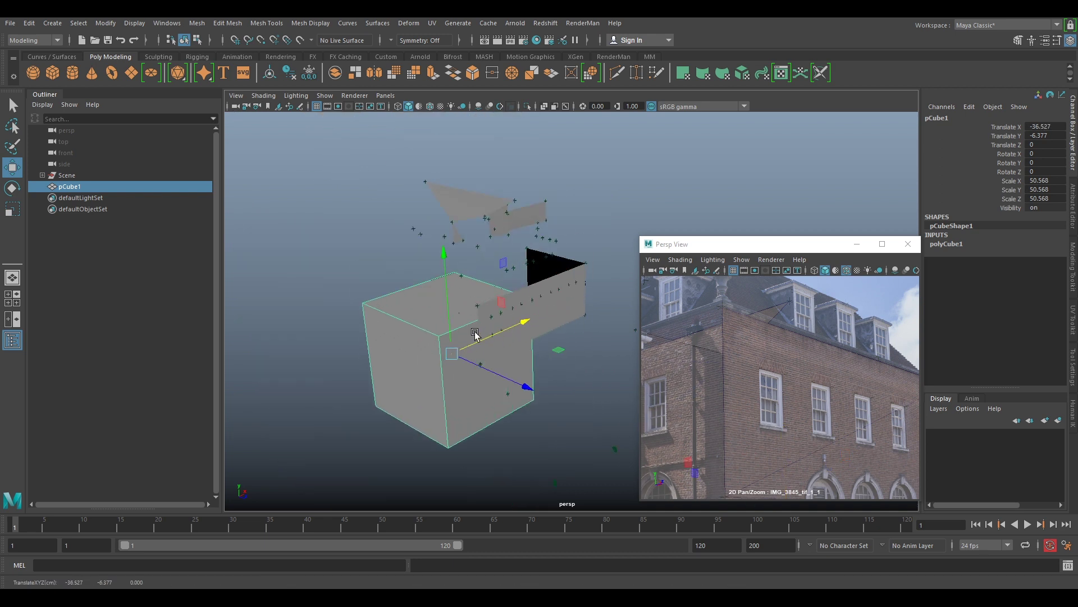
pyautogui.press('d')
pyautogui.press('v')
pyautogui.moveTo(452, 355); pyautogui.dragTo(454, 332)
pyautogui.press('d')
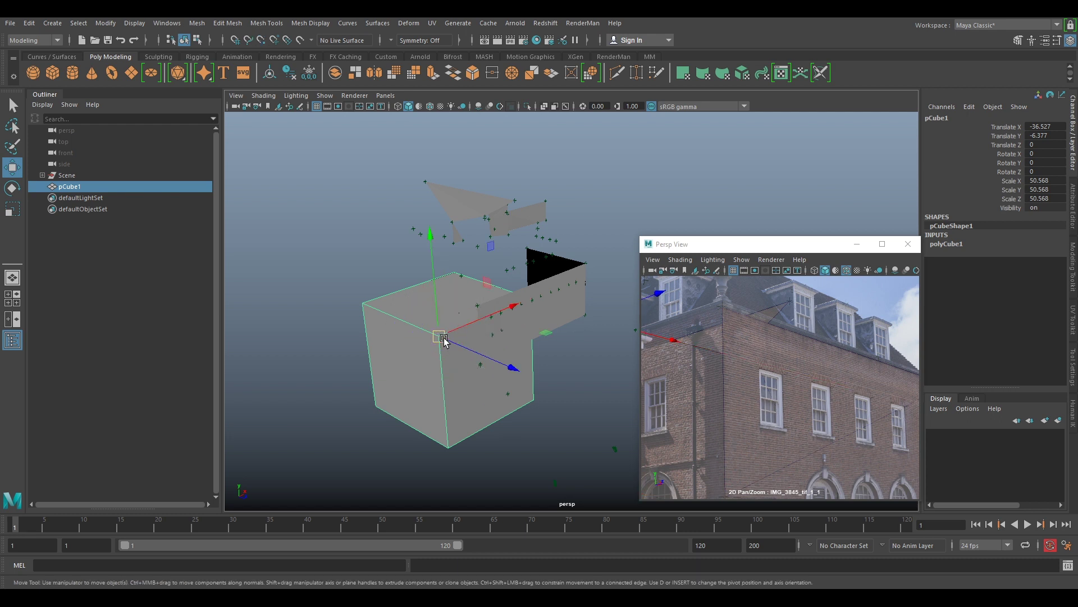
# - Snap the cube's pivot corner to the building's near upper corner point and clear PCmesh_v001:Mesh from view
pyautogui.press('v')
pyautogui.moveTo(442, 336); pyautogui.dragTo(471, 309)
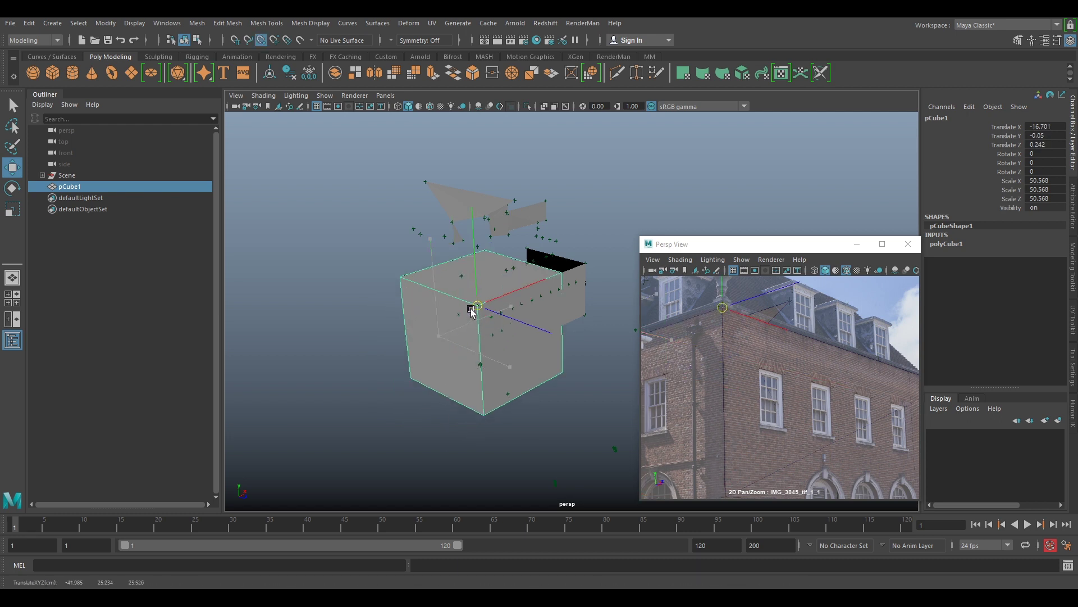
pyautogui.moveTo(545, 326)
pyautogui.keyDown('alt'); pyautogui.mouseDown()
pyautogui.moveTo(513, 332)
pyautogui.moveTo(528, 320)
pyautogui.mouseUp(); pyautogui.keyUp('alt')
pyautogui.click(561, 316)
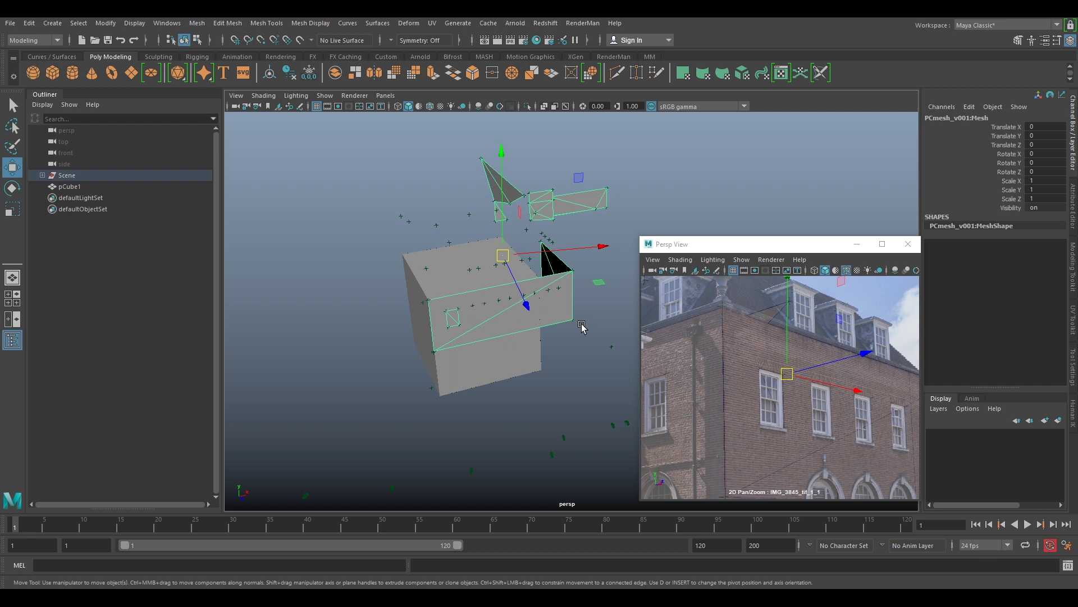
pyautogui.click(582, 326)
# - Scale pCube1 uniformly from its corner pivot to about 67.1
pyautogui.click(500, 330)
pyautogui.press('f')
pyautogui.moveTo(465, 319)
pyautogui.keyDown('alt'); pyautogui.mouseDown()
pyautogui.moveTo(481, 351)
pyautogui.moveTo(454, 308)
pyautogui.moveTo(472, 296)
pyautogui.moveTo(463, 299)
pyautogui.mouseUp(); pyautogui.keyUp('alt')
pyautogui.press('r')
pyautogui.moveTo(302, 279); pyautogui.dragTo(427, 284)
# - Examine the building's far upper corner in the camera image and select the locator there
pyautogui.keyDown('alt'); pyautogui.moveTo(865, 339); pyautogui.dragTo(777, 307, button='middle'); pyautogui.keyUp('alt')
pyautogui.moveTo(778, 308); pyautogui.dragTo(855, 303, button='right')
pyautogui.moveTo(854, 303); pyautogui.dragTo(768, 409, button='middle')
pyautogui.moveTo(768, 410); pyautogui.dragTo(896, 405, button='right')
pyautogui.moveTo(848, 358); pyautogui.dragTo(801, 394, button='middle')
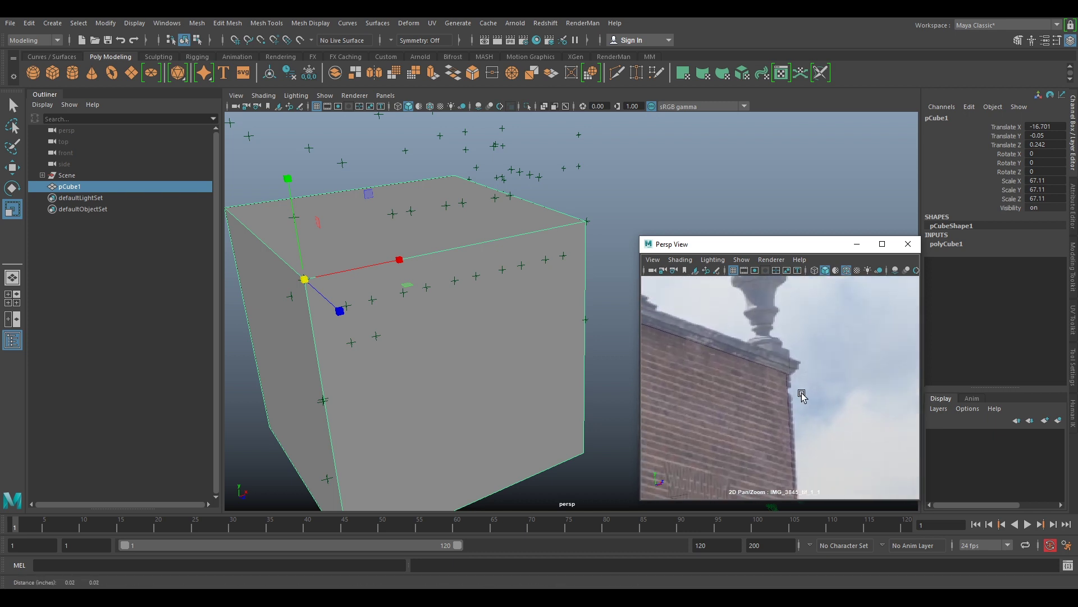
pyautogui.moveTo(801, 394); pyautogui.dragTo(833, 405, button='right')
pyautogui.click(789, 374)
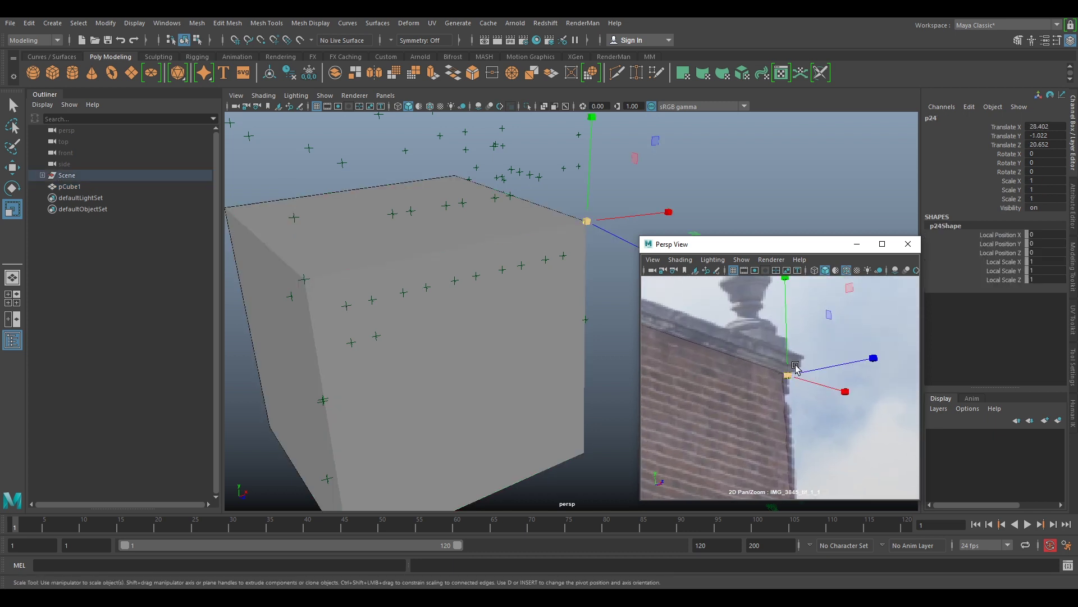
# - Refine the uniform scale of pCube1 to about 67.5 so its far corner meets the corner locator
pyautogui.keyDown('alt'); pyautogui.moveTo(507, 278); pyautogui.dragTo(498, 333); pyautogui.keyUp('alt')
pyautogui.click(563, 266)
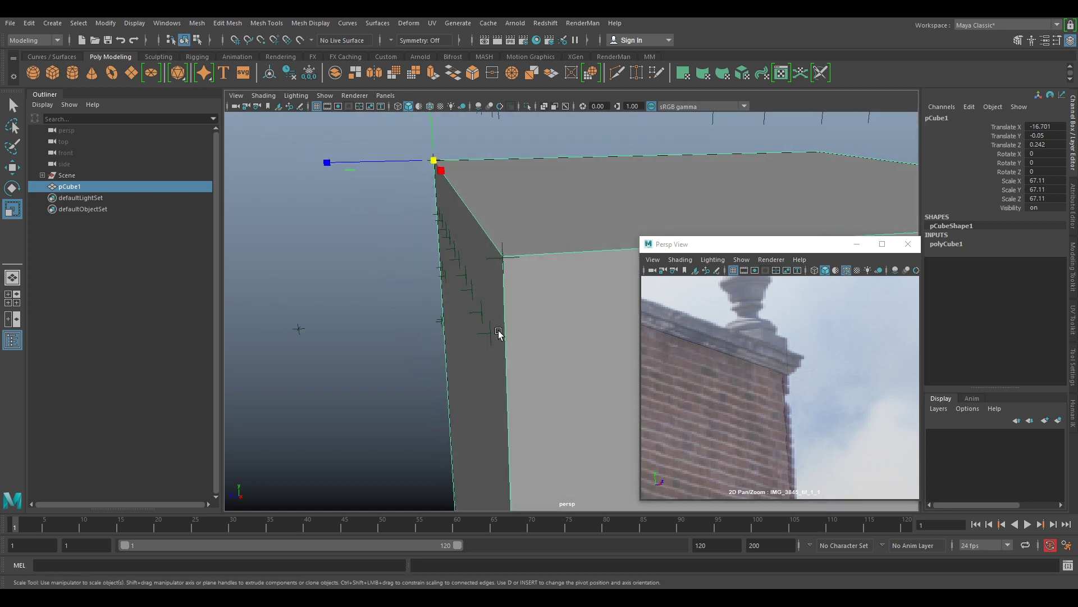
pyautogui.moveTo(434, 163); pyautogui.dragTo(437, 165)
pyautogui.moveTo(807, 413); pyautogui.dragTo(732, 327, button='right')
pyautogui.moveTo(804, 382); pyautogui.dragTo(742, 332, button='right')
pyautogui.moveTo(702, 371); pyautogui.dragTo(773, 335, button='middle')
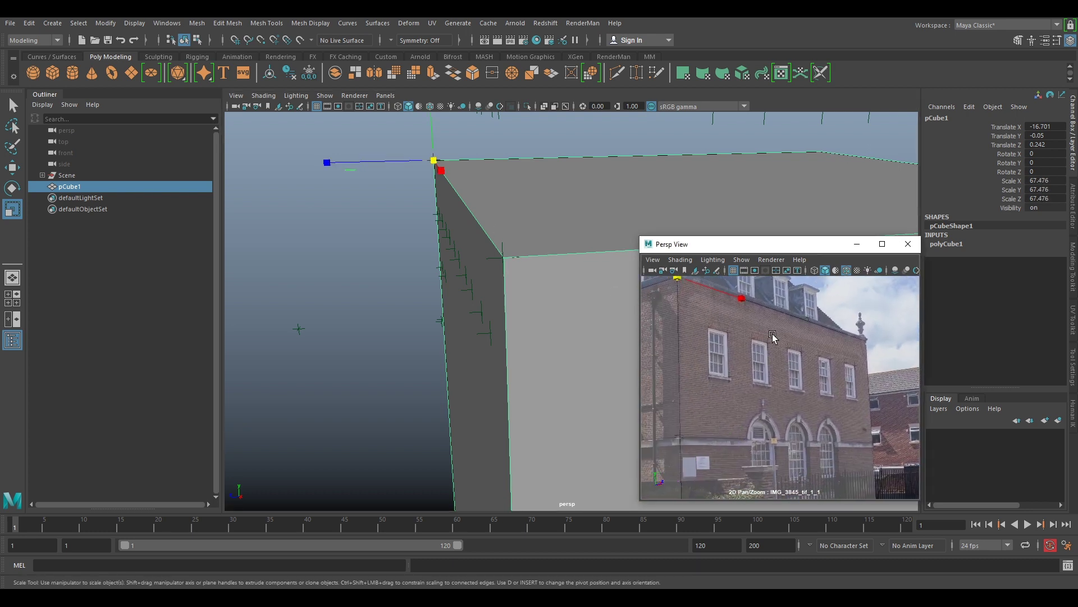
# - Turn on selection highlighting in the floating Persp View to display the cube's edges over the building photo
pyautogui.click(740, 260)
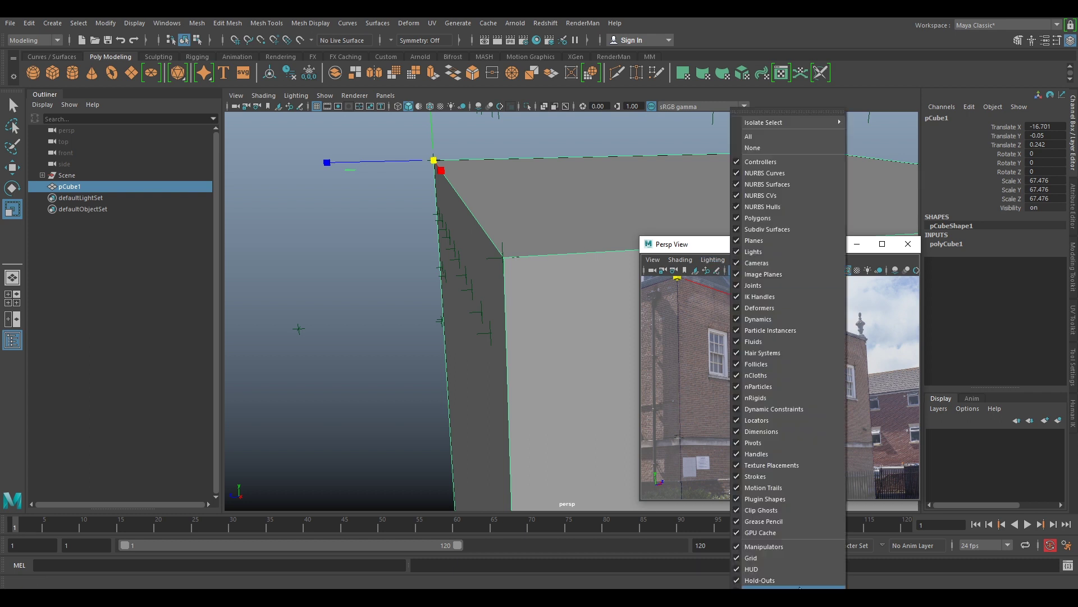
pyautogui.click(813, 588)
pyautogui.moveTo(794, 354)
pyautogui.mouseDown(button='right')
pyautogui.moveTo(792, 339)
pyautogui.moveTo(812, 345)
pyautogui.mouseUp(button='right')
pyautogui.moveTo(811, 360); pyautogui.dragTo(843, 433, button='middle')
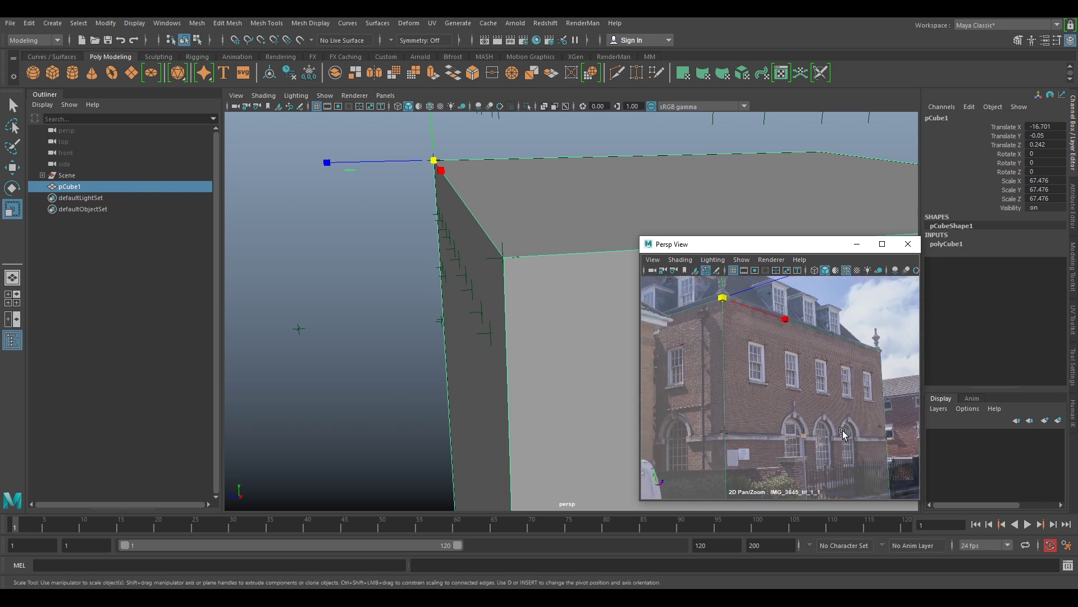
pyautogui.moveTo(851, 412); pyautogui.dragTo(831, 388, button='right')
pyautogui.moveTo(831, 416); pyautogui.dragTo(828, 399, button='middle')
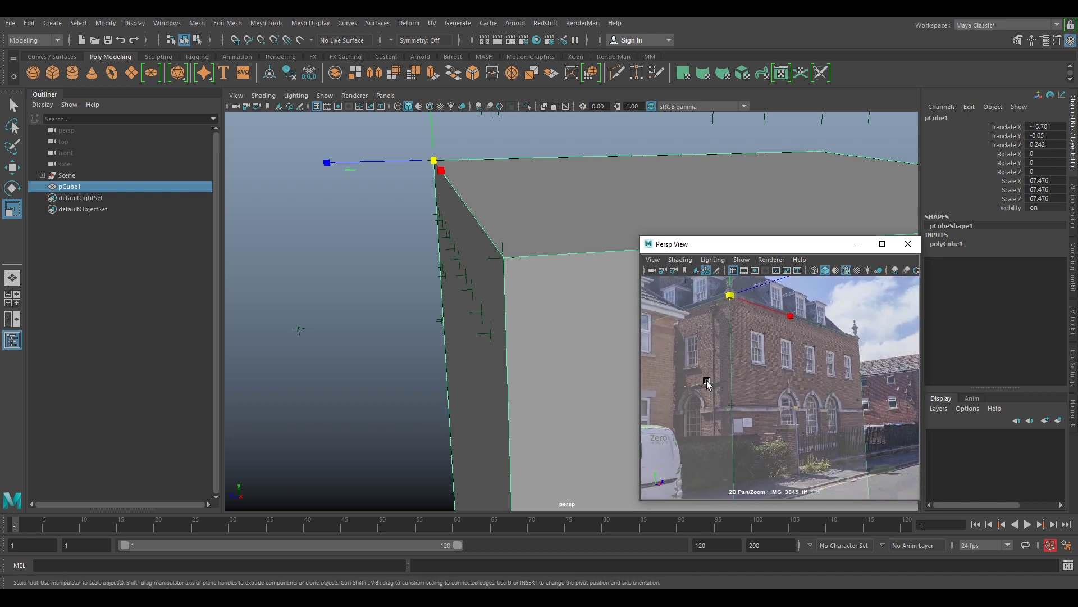
pyautogui.moveTo(684, 360); pyautogui.dragTo(620, 285, button='right')
# - Scale pCube1 in Y to about 38.9, matching its lower edge against the building's base in the camera image
pyautogui.click(562, 197)
pyautogui.keyDown('alt'); pyautogui.moveTo(485, 138); pyautogui.dragTo(439, 154, button='right'); pyautogui.keyUp('alt')
pyautogui.moveTo(472, 128); pyautogui.dragTo(479, 169)
pyautogui.moveTo(865, 438); pyautogui.dragTo(891, 458, button='right')
pyautogui.moveTo(867, 430); pyautogui.dragTo(835, 362, button='middle')
pyautogui.moveTo(835, 367); pyautogui.dragTo(882, 438, button='right')
pyautogui.moveTo(834, 382); pyautogui.dragTo(769, 351, button='right')
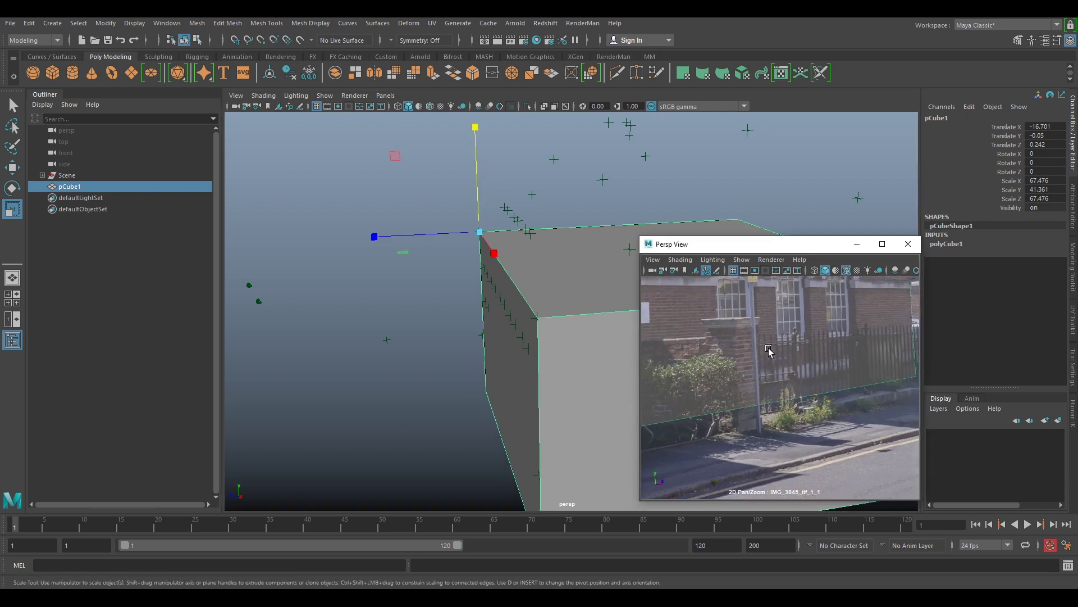
pyautogui.moveTo(474, 129); pyautogui.dragTo(477, 138)
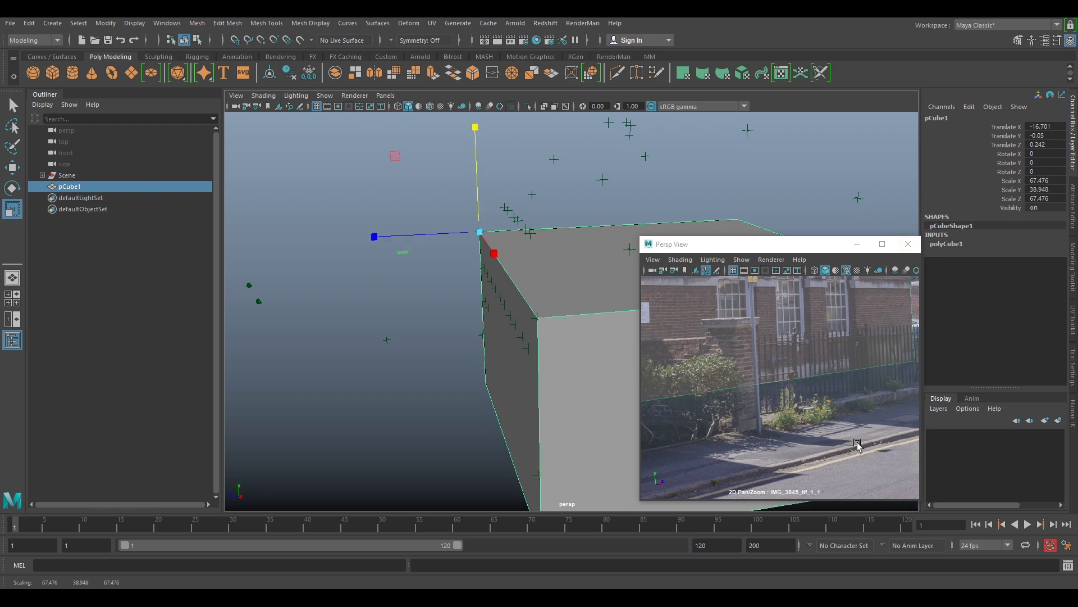
pyautogui.scroll(8, 858, 444)
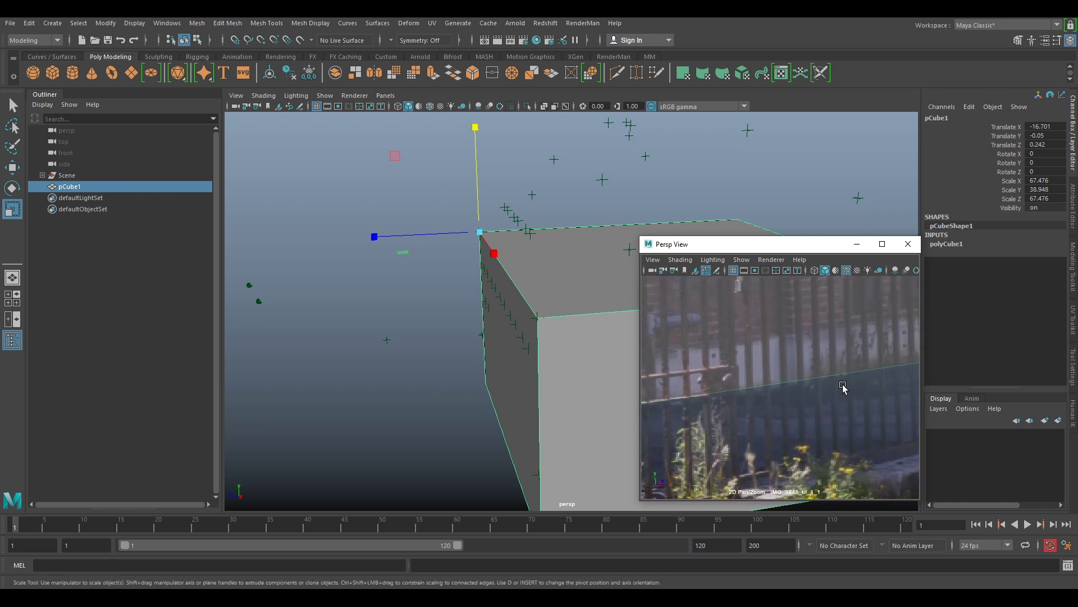
# - Refine pCube1's Y scale to about 39.2 so its lower edge matches the building's base in the camera image
pyautogui.moveTo(477, 179); pyautogui.dragTo(489, 181)
pyautogui.press('\\')
pyautogui.moveTo(560, 290); pyautogui.dragTo(484, 230, button='right')
pyautogui.press('\\')
pyautogui.scroll(-5, 518, 300)
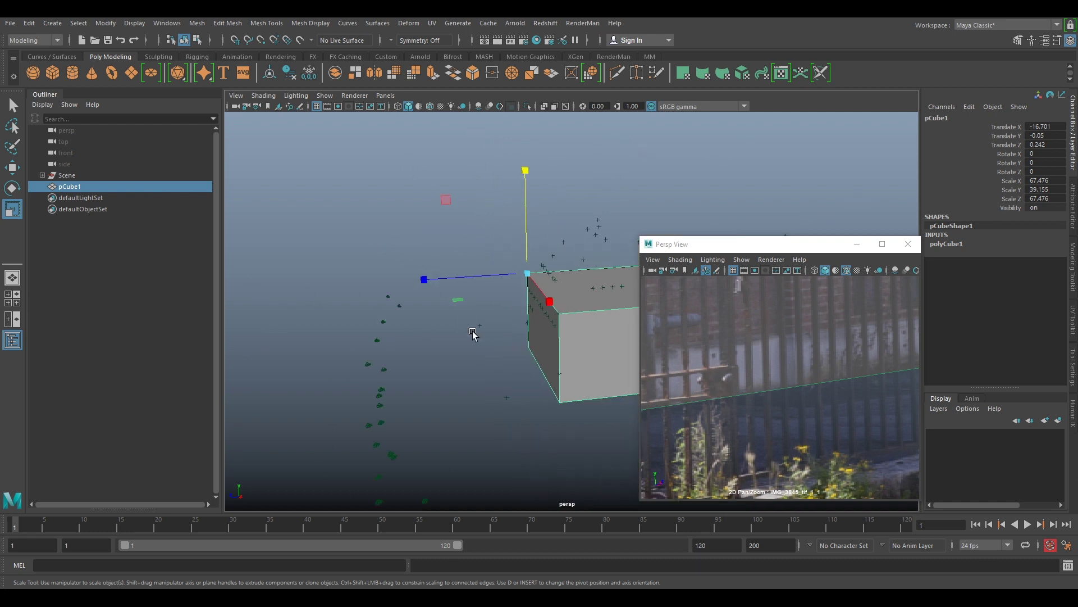
pyautogui.keyDown('alt'); pyautogui.moveTo(473, 333); pyautogui.dragTo(592, 331); pyautogui.keyUp('alt')
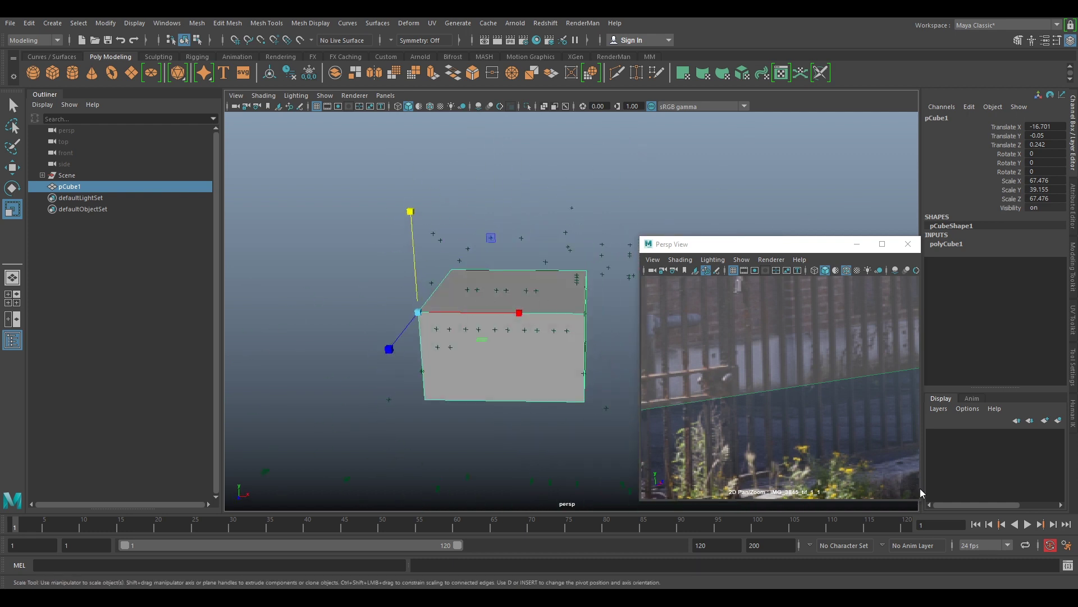
pyautogui.press('\\')
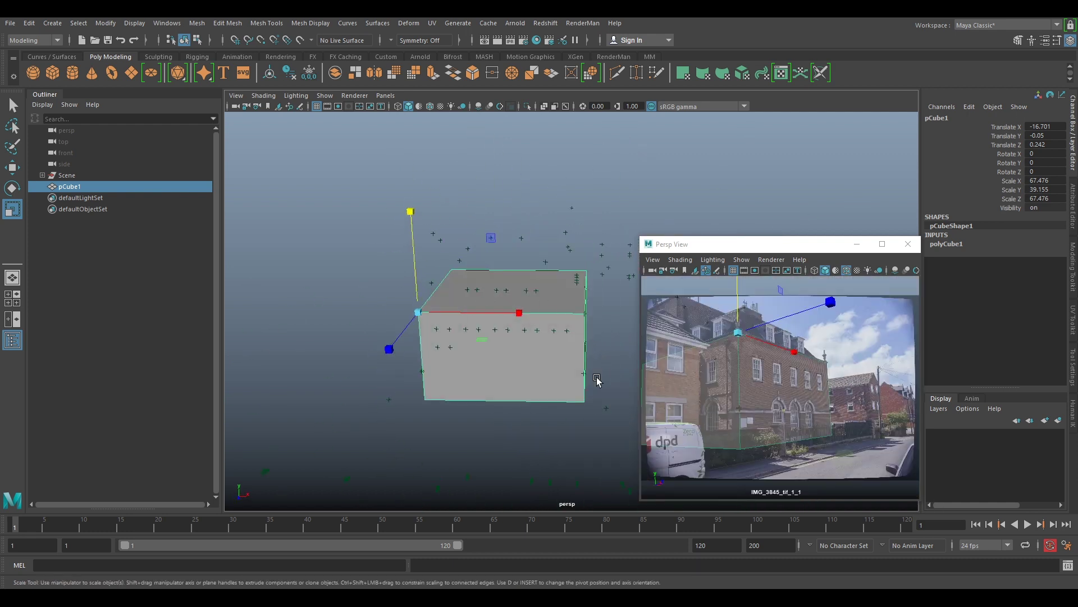
# - Expand the Scene group and look through camera IMG_3846_tif_2_1 in the floating Persp View
pyautogui.click(42, 175)
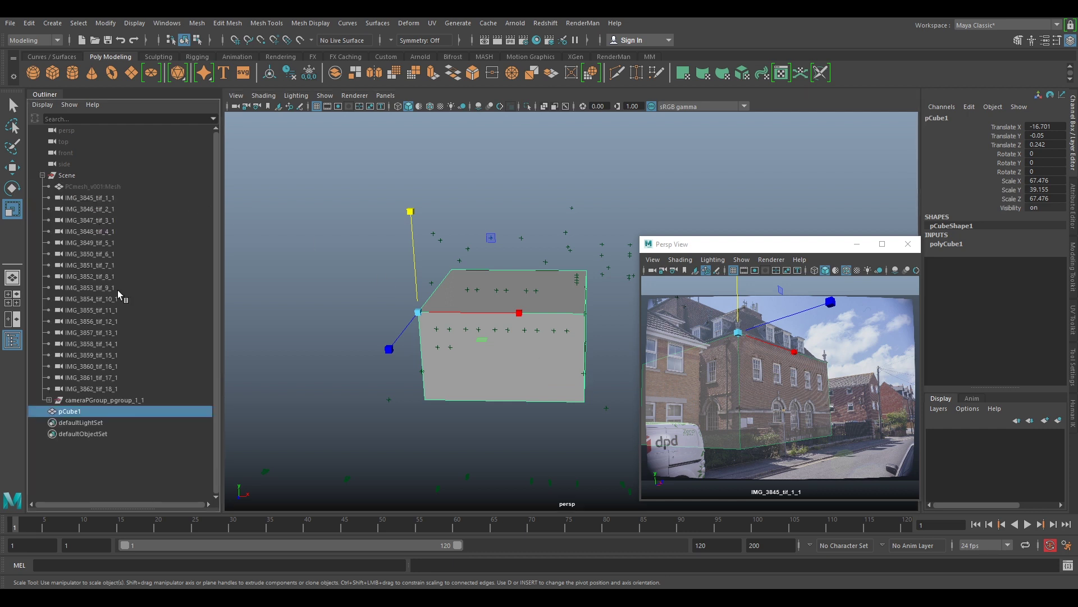
pyautogui.click(97, 210)
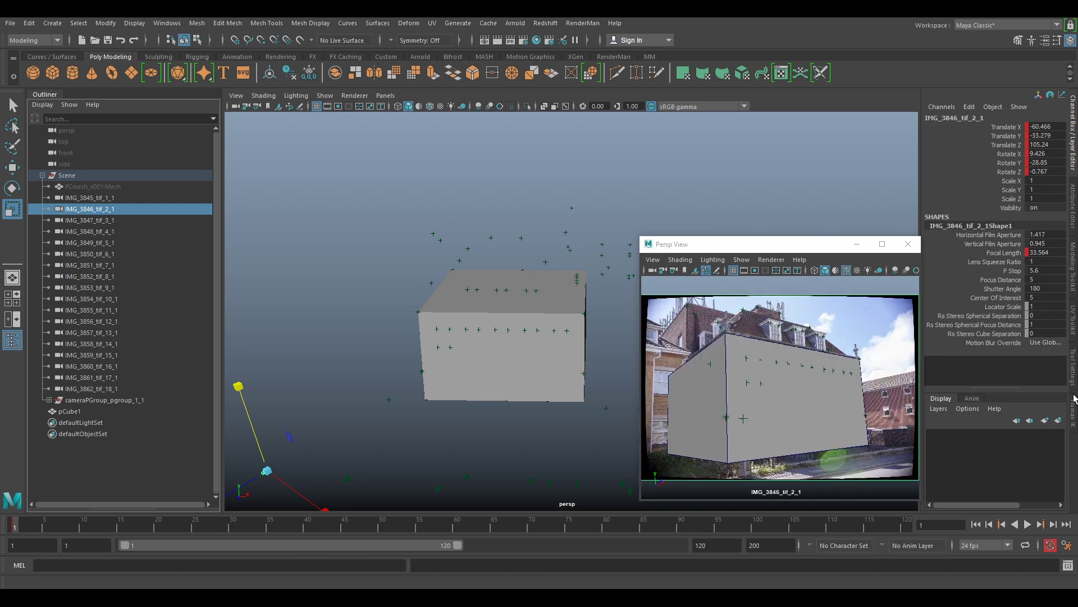
pyautogui.moveTo(794, 245); pyautogui.dragTo(772, 241)
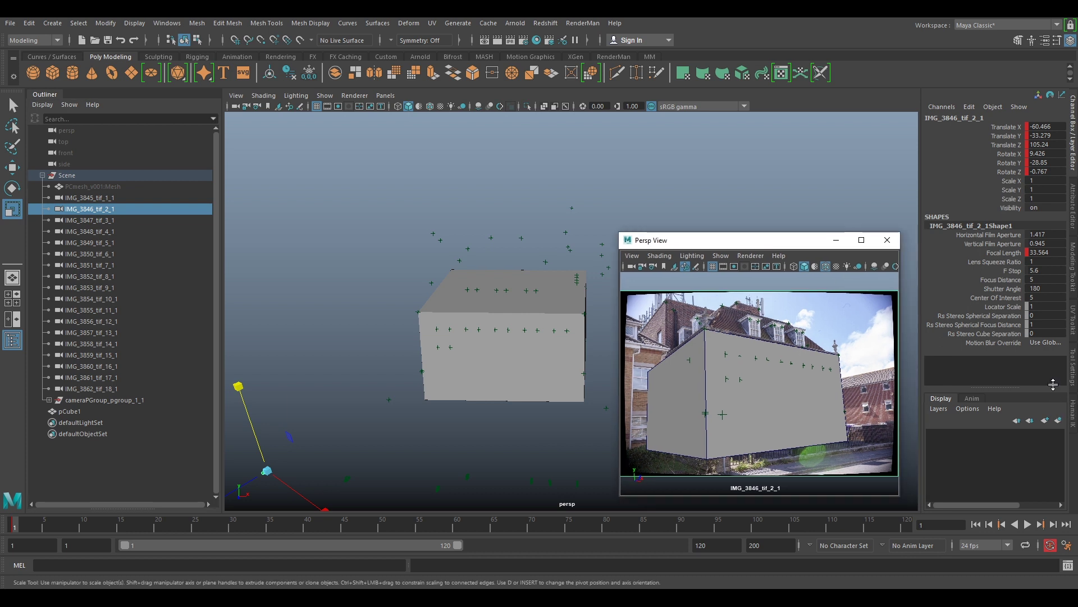
# - Reduce the depth of IMG_3846_tif_2_1's image plane to bring the photo in front of the cube, and set its alpha gain to 0.7
pyautogui.click(1073, 213)
pyautogui.click(995, 114)
pyautogui.moveTo(778, 241); pyautogui.dragTo(679, 233)
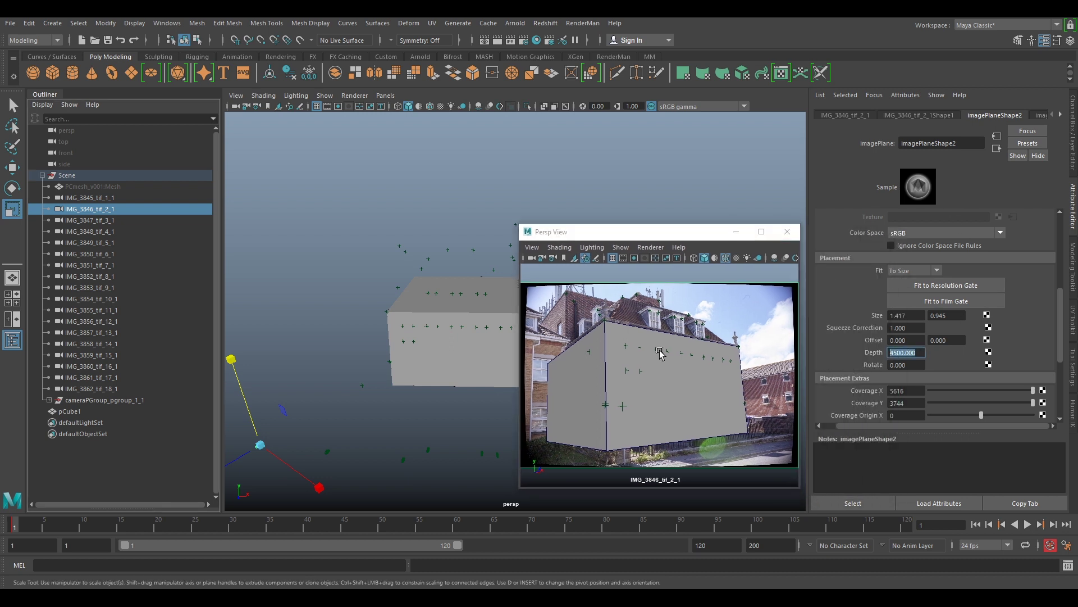
pyautogui.scroll(4, 953, 356)
pyautogui.moveTo(912, 222); pyautogui.dragTo(493, 218)
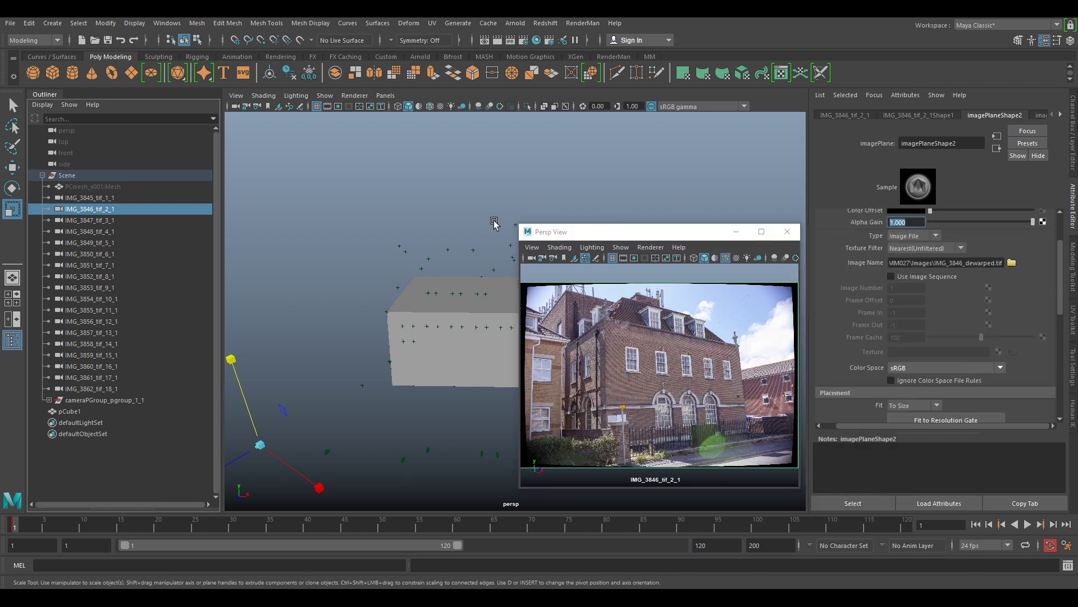
pyautogui.write('0.7')
pyautogui.press('Return')
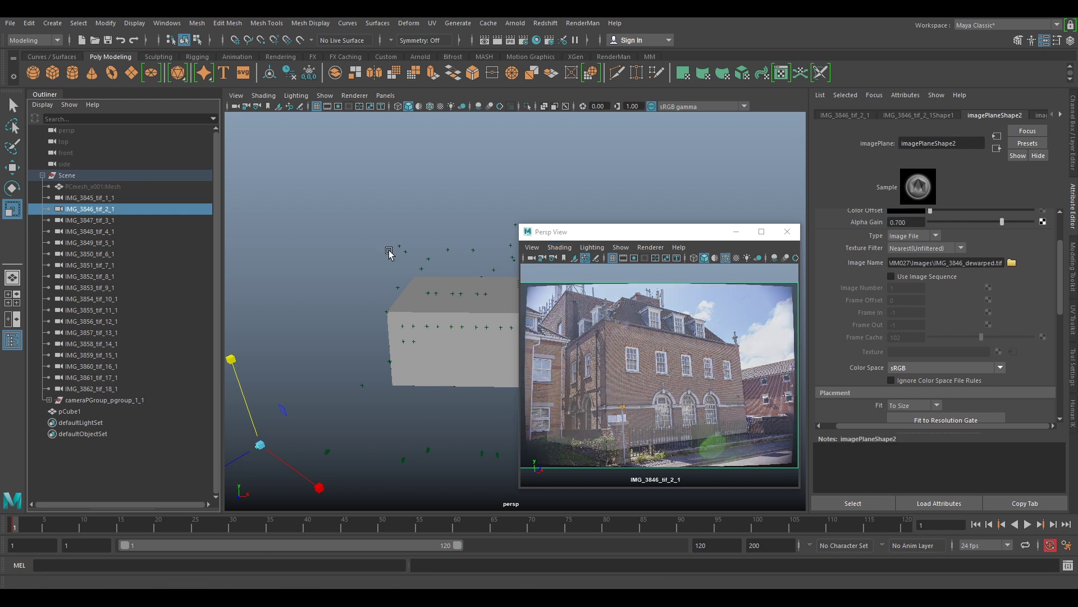
# - Look through IMG_3847_tif_3_1, set its image plane's alpha gain to 0.7 and depth to 1, and select pCube1 to check its fit
pyautogui.click(107, 221)
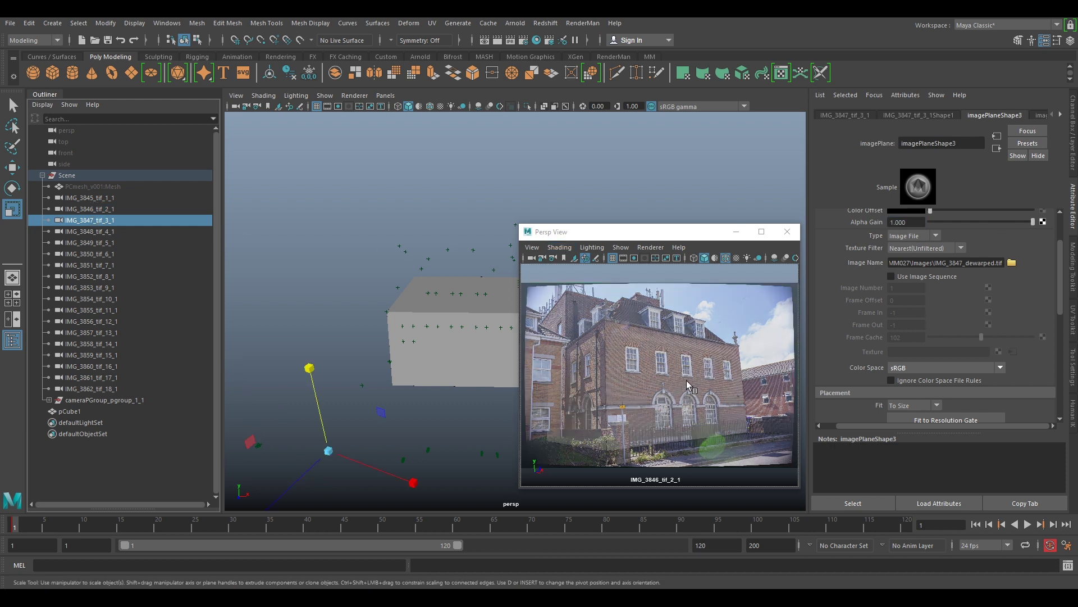
pyautogui.moveTo(911, 223); pyautogui.dragTo(432, 221)
pyautogui.write('0.7')
pyautogui.press('Return')
pyautogui.scroll(-3, 948, 414)
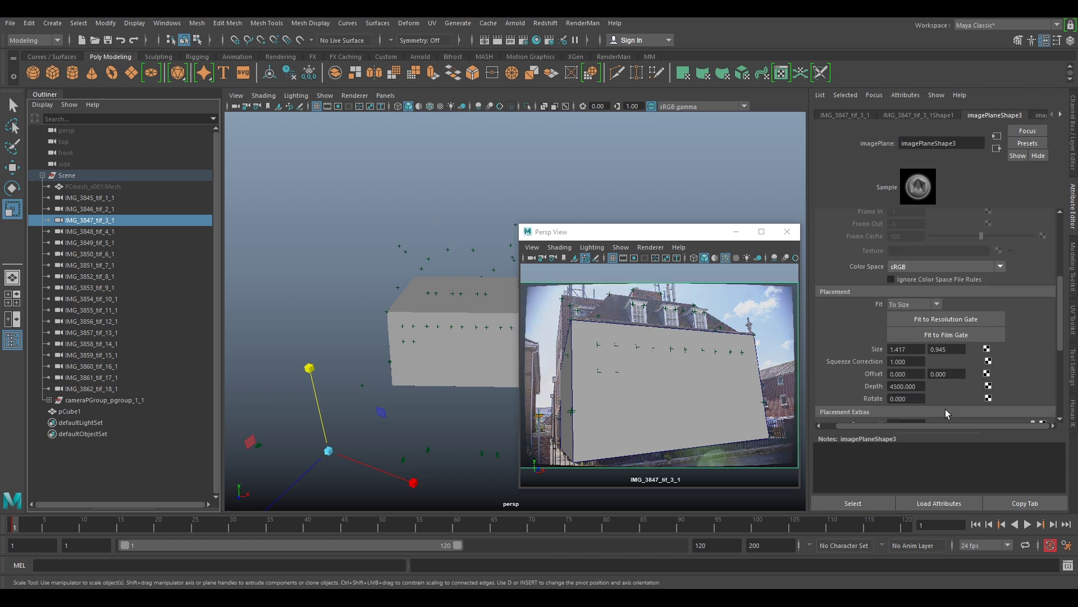
pyautogui.moveTo(916, 384); pyautogui.dragTo(512, 379)
pyautogui.write('1')
pyautogui.press('Return')
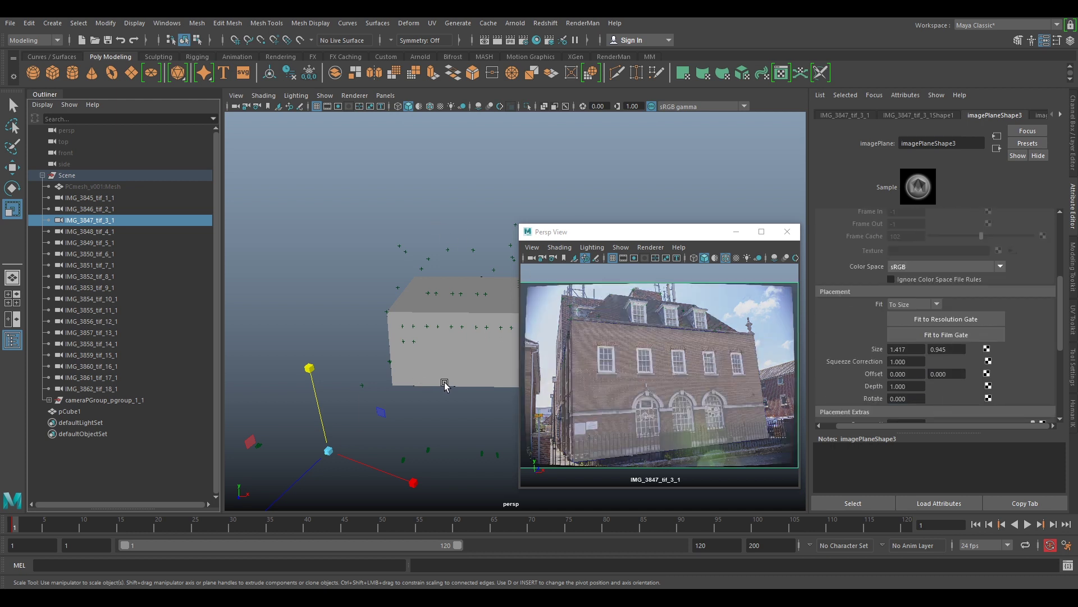
pyautogui.click(596, 389)
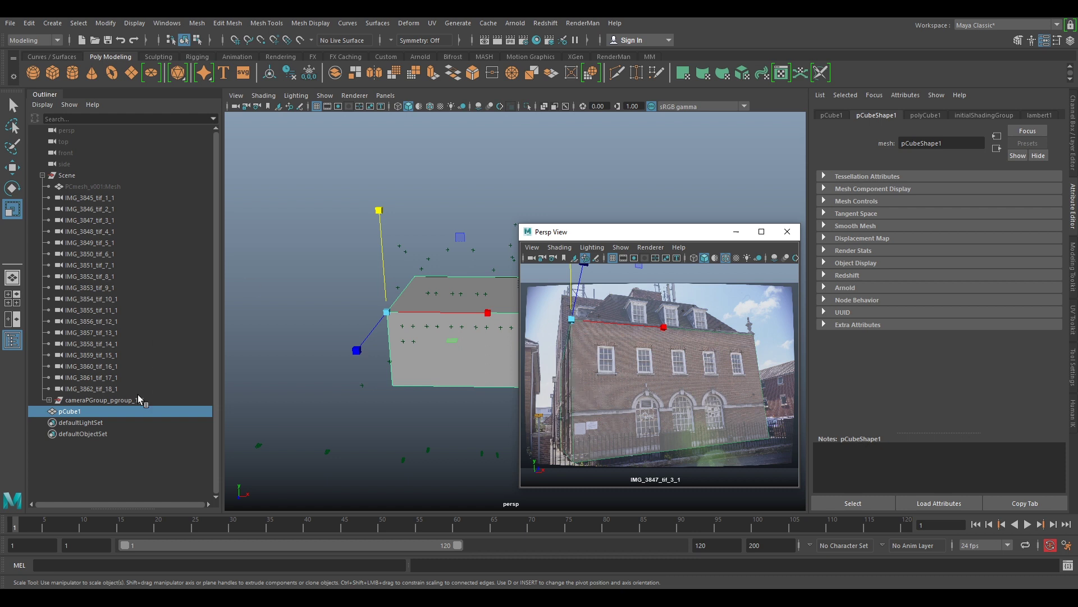
# - Look through IMG_3848_tif_4_1 in the floating view and set its image plane's depth to 1 and alpha gain to 0.7
pyautogui.click(104, 220)
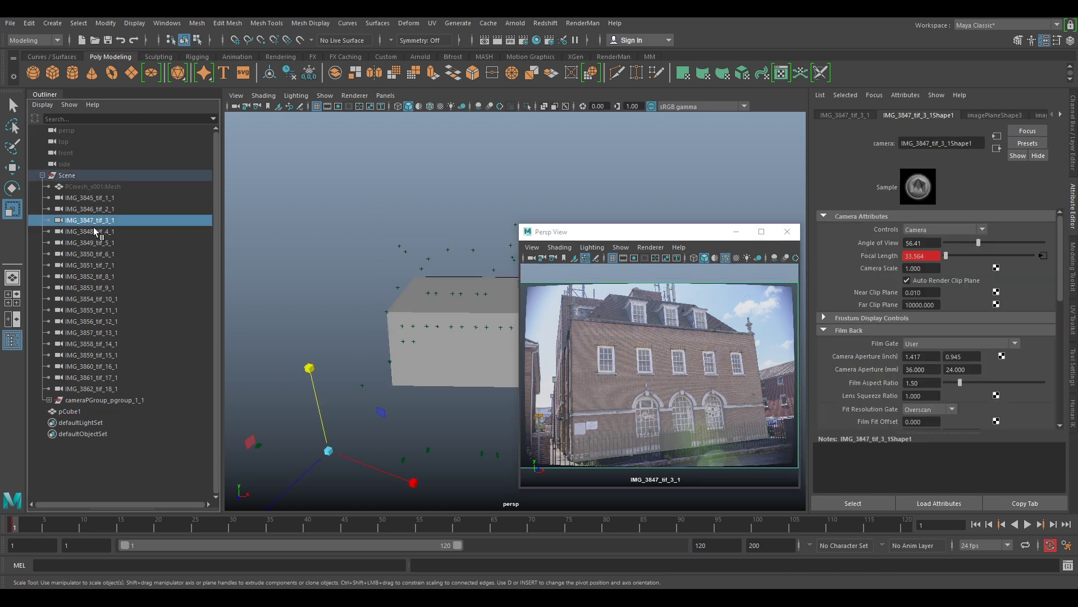
pyautogui.click(94, 231)
pyautogui.moveTo(94, 231); pyautogui.dragTo(689, 323, button='middle')
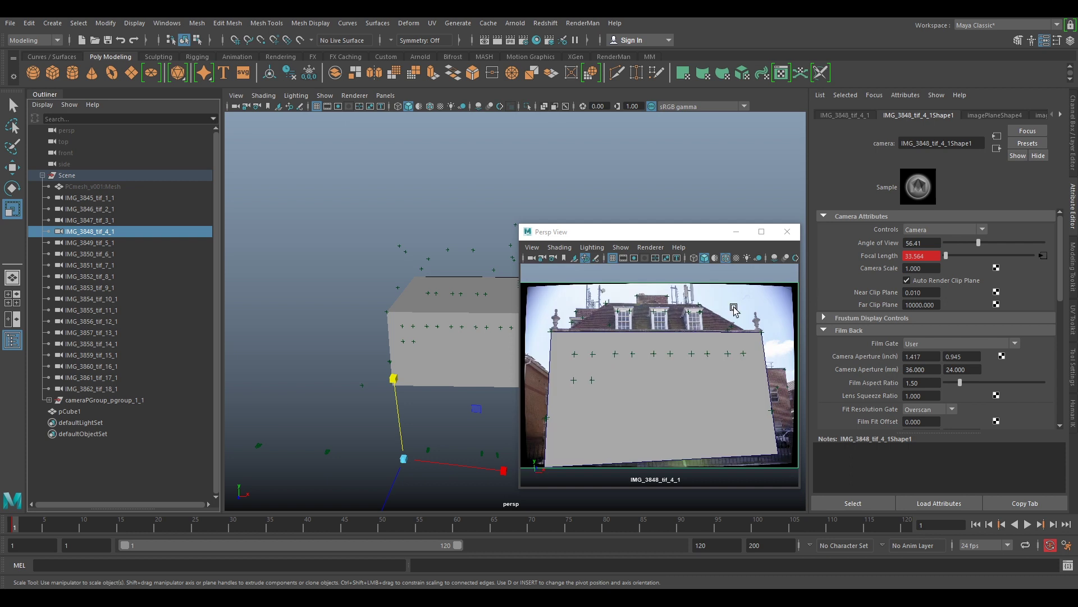
pyautogui.click(989, 115)
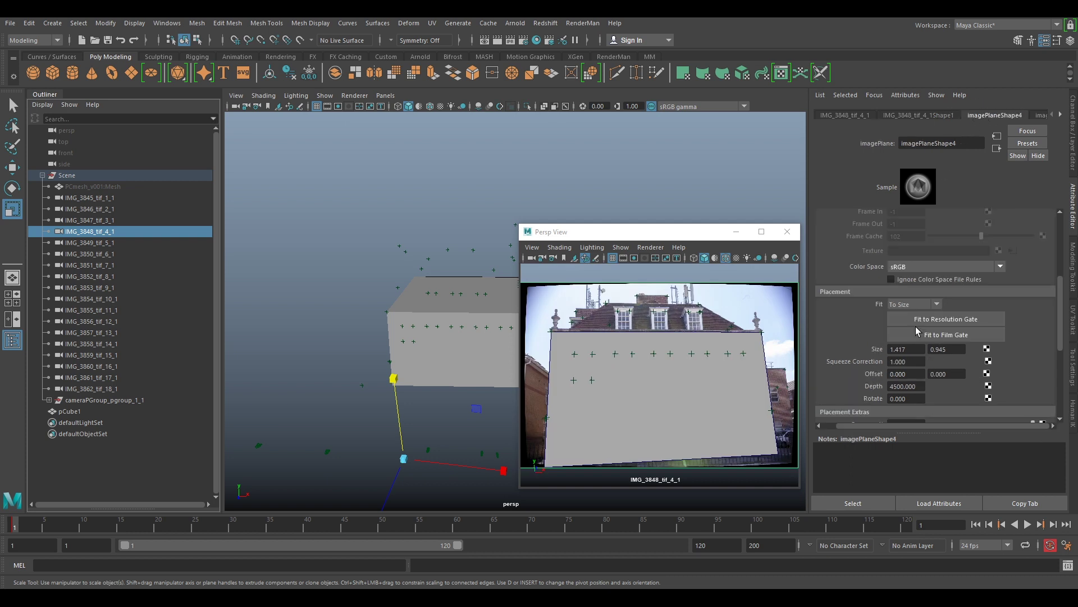
pyautogui.click(908, 386)
pyautogui.write('1')
pyautogui.press('Return')
pyautogui.scroll(3, 916, 281)
pyautogui.click(902, 221)
pyautogui.write('0.7')
pyautogui.press('Return')
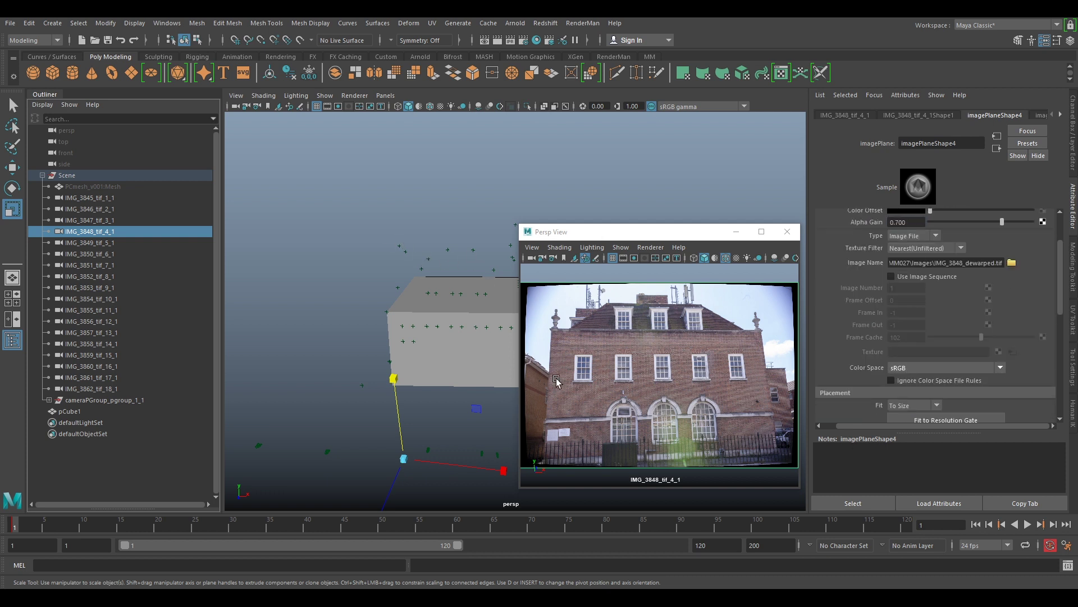
# - Look through IMG_3849_tif_5_1 in the floating view and set its image plane's alpha gain to 0.7 and depth to 1
pyautogui.click(89, 243)
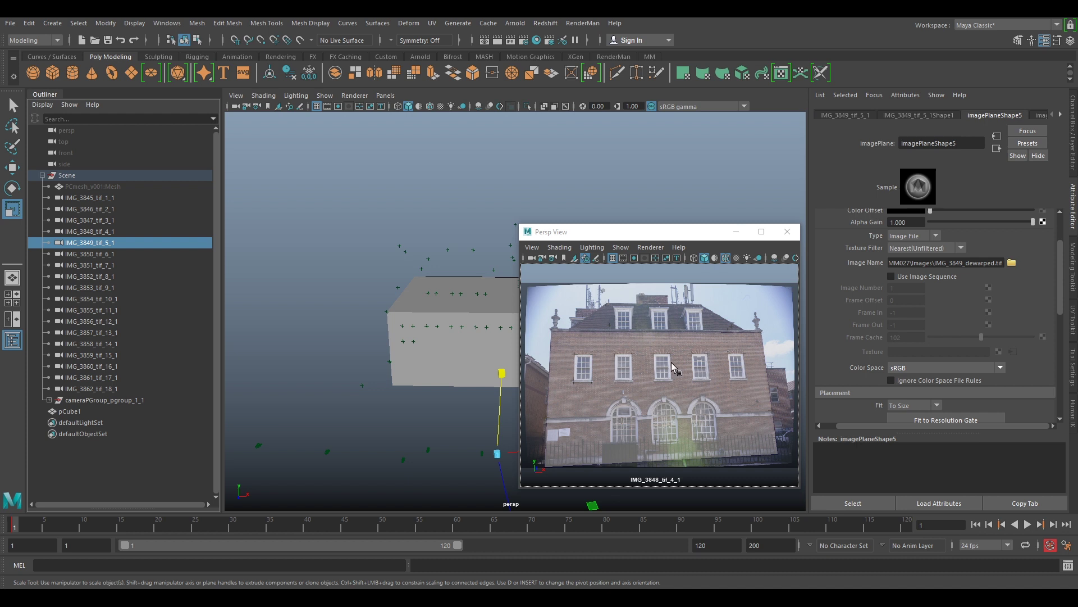
pyautogui.moveTo(672, 362); pyautogui.dragTo(671, 359, button='middle')
pyautogui.click(918, 221)
pyautogui.write('0.7')
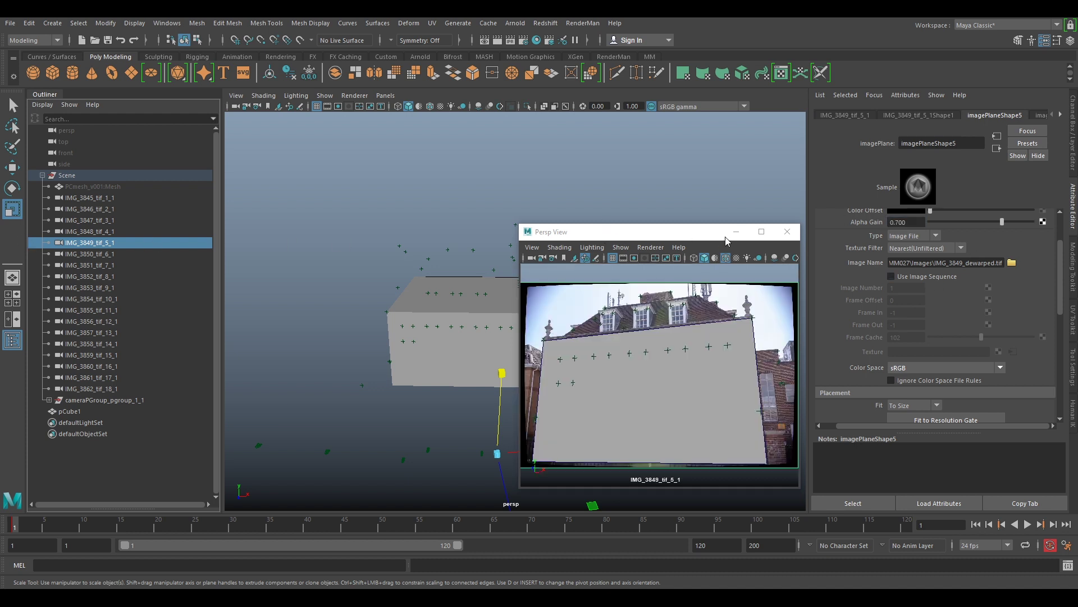
pyautogui.press('Return')
pyautogui.scroll(-3, 933, 365)
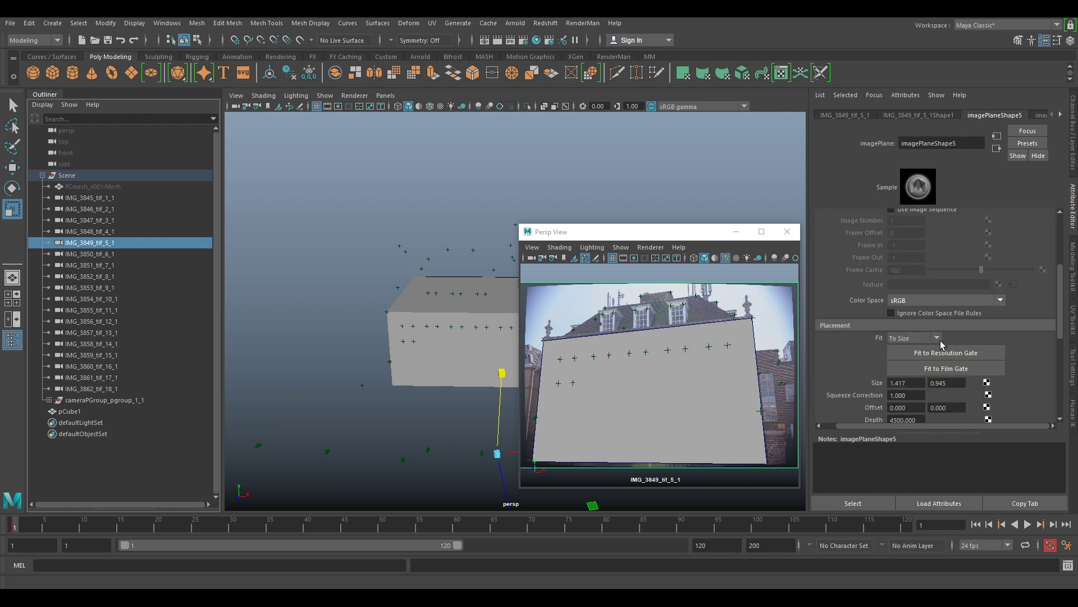
pyautogui.moveTo(920, 418); pyautogui.dragTo(511, 413)
pyautogui.write('1')
pyautogui.press('Return')
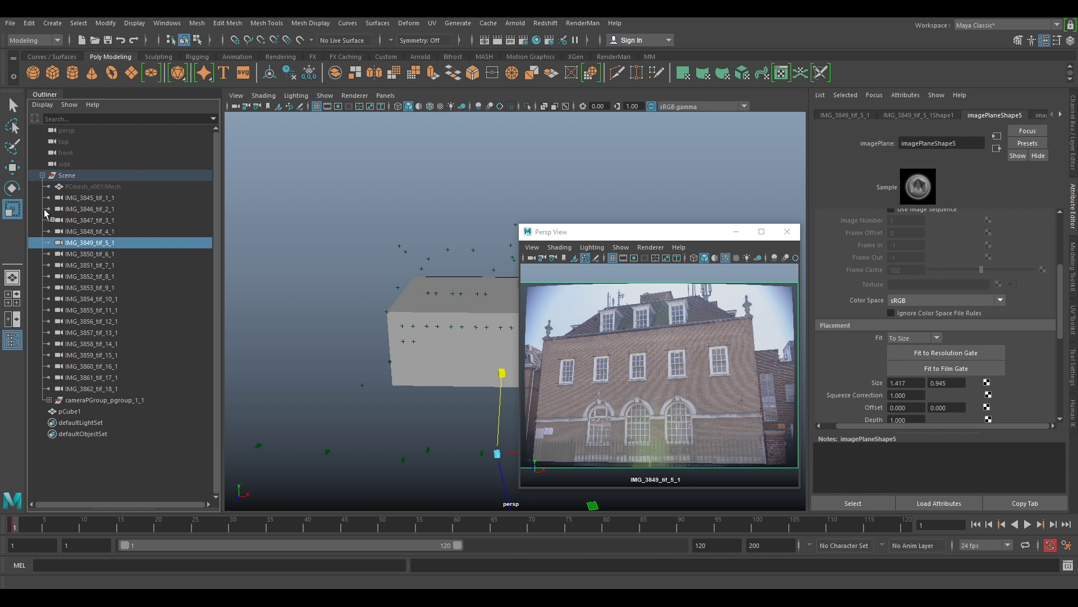
# - Look through IMG_3850_tif_6_1 in the floating view and set its image plane's depth to 1 and alpha gain to 0.7
pyautogui.click(74, 254)
pyautogui.moveTo(73, 256); pyautogui.dragTo(699, 333, button='middle')
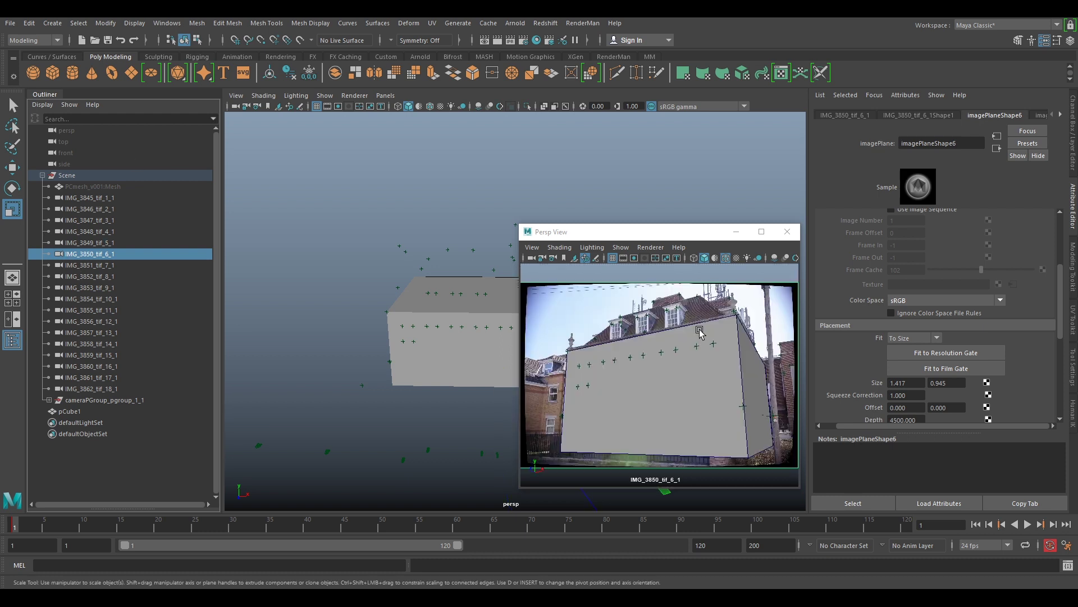
pyautogui.moveTo(921, 419); pyautogui.dragTo(676, 416)
pyautogui.write('1')
pyautogui.press('Return')
pyautogui.scroll(5, 966, 309)
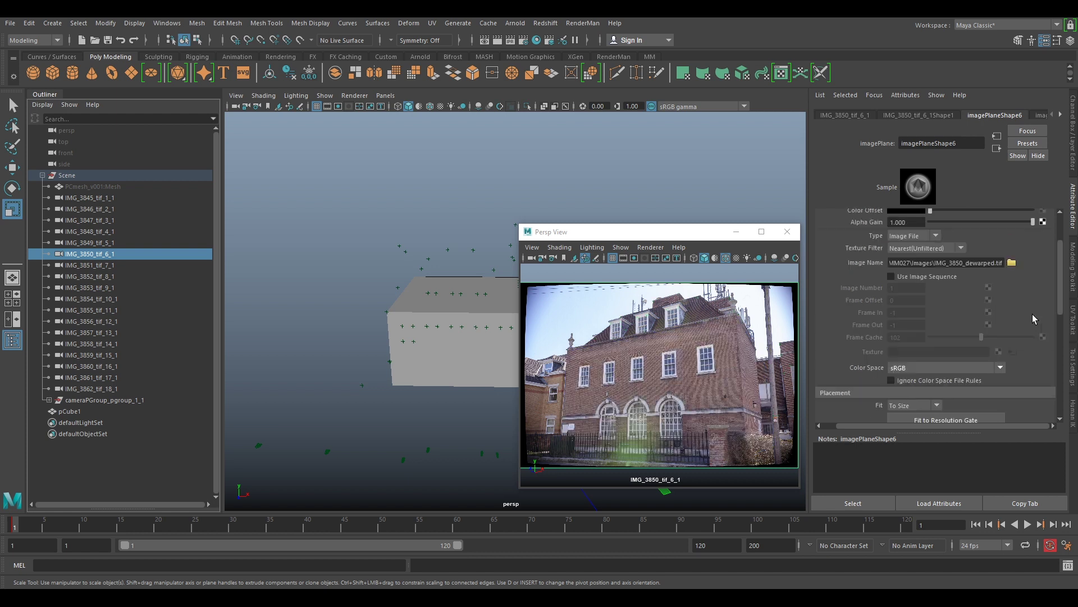
pyautogui.click(904, 289)
pyautogui.write('0.7')
pyautogui.press('Return')
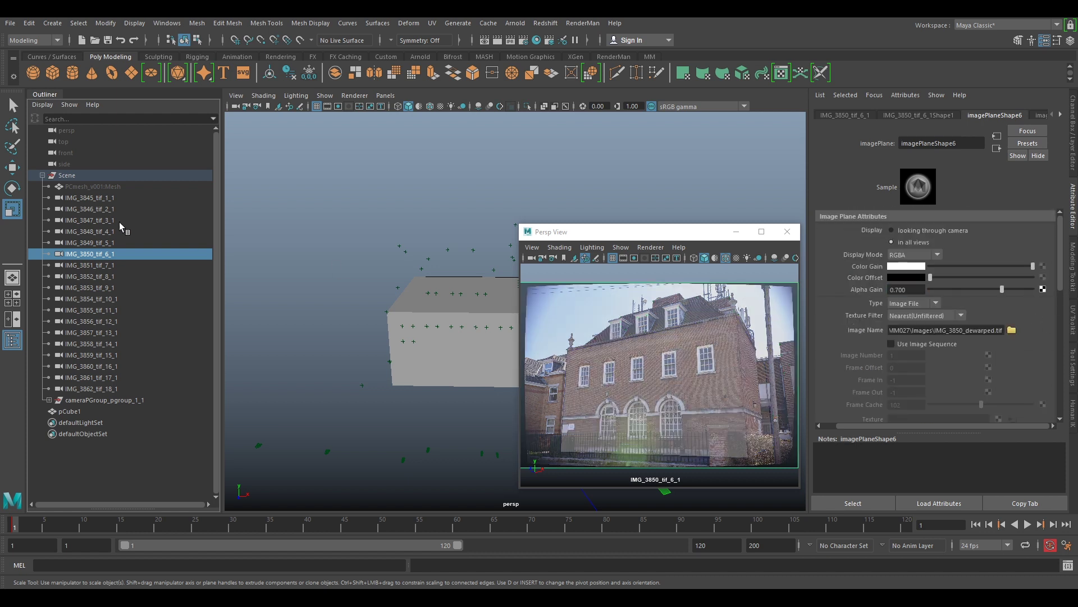
# - Look through IMG_3851_tif_7_1 in the floating view and set its image plane's alpha gain to 0.7 and depth to 1
pyautogui.click(94, 268)
pyautogui.moveTo(94, 270); pyautogui.dragTo(643, 386, button='middle')
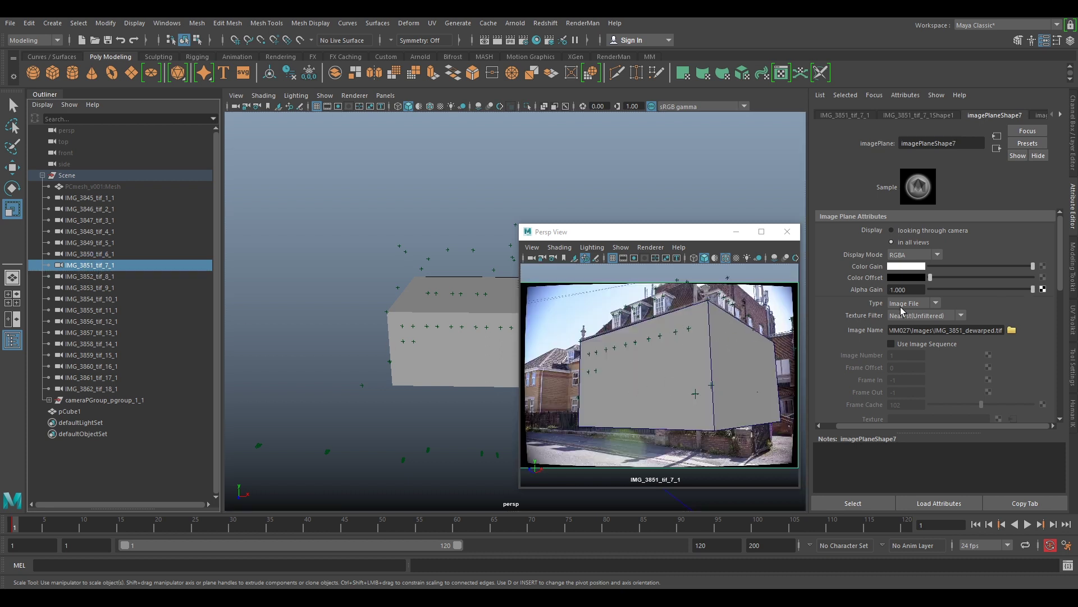
pyautogui.doubleClick(918, 289)
pyautogui.write('0.7')
pyautogui.press('Return')
pyautogui.scroll(-3, 975, 372)
pyautogui.scroll(-2, 894, 358)
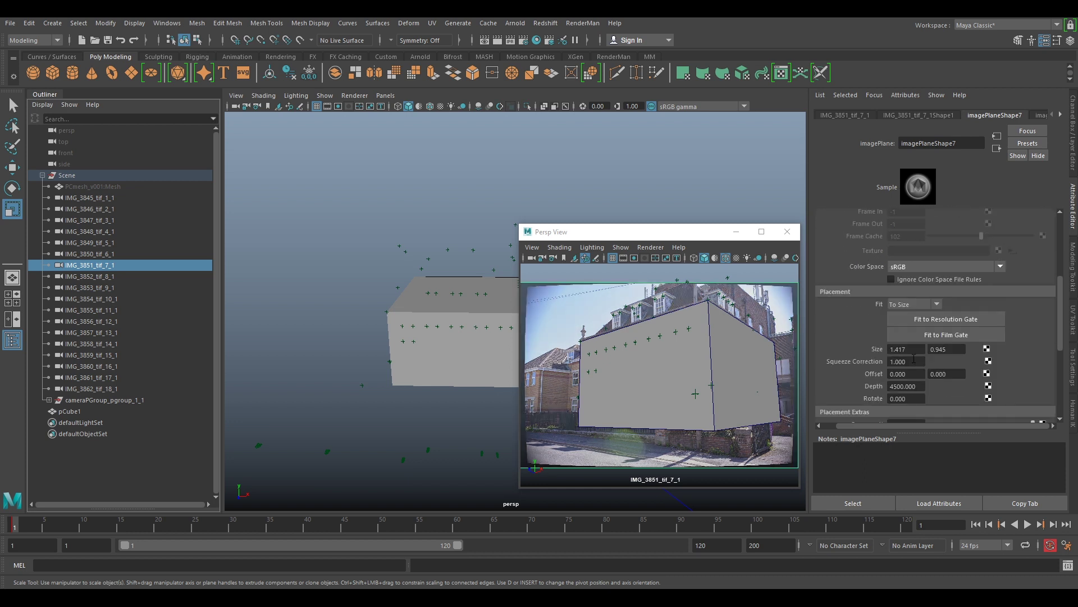
pyautogui.moveTo(920, 386); pyautogui.dragTo(460, 375)
pyautogui.write('1')
pyautogui.press('Return')
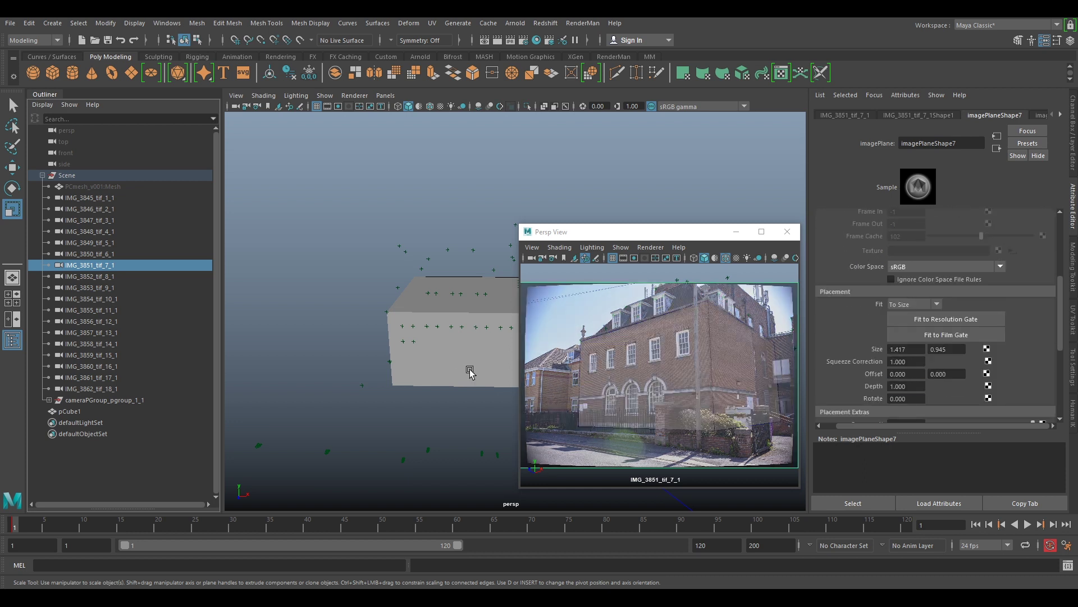
# - Scale pCube1 down in Z so its far side edge matches the building's side wall in the IMG_3851 camera image
pyautogui.press('\\')
pyautogui.moveTo(749, 348); pyautogui.dragTo(778, 360, button='right')
pyautogui.moveTo(712, 370); pyautogui.dragTo(590, 379, button='middle')
pyautogui.moveTo(708, 380); pyautogui.dragTo(564, 357, button='right')
pyautogui.moveTo(635, 362); pyautogui.dragTo(651, 376, button='middle')
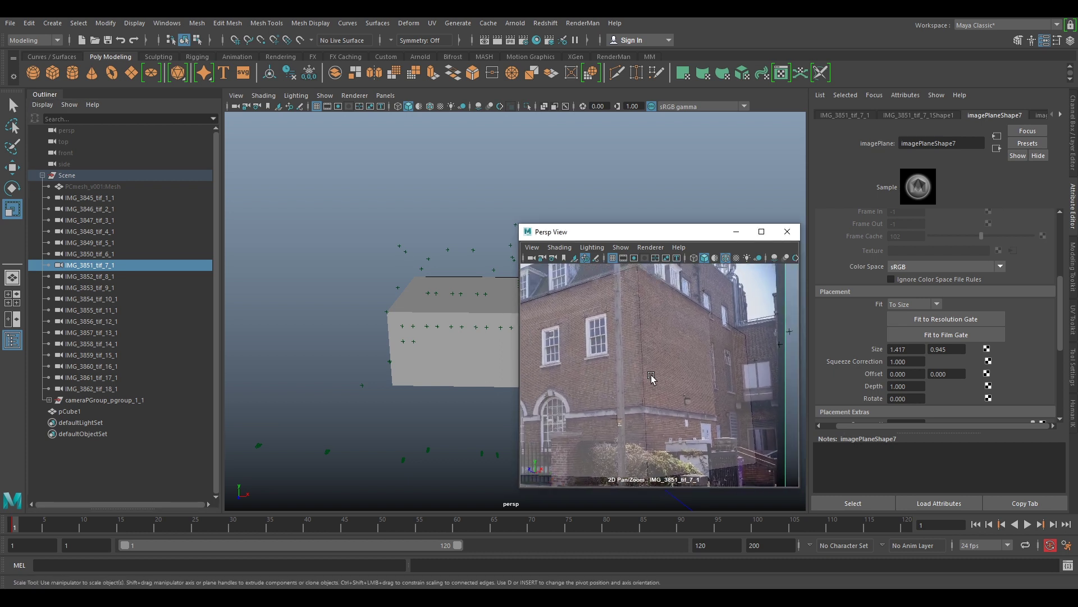
pyautogui.click(602, 359)
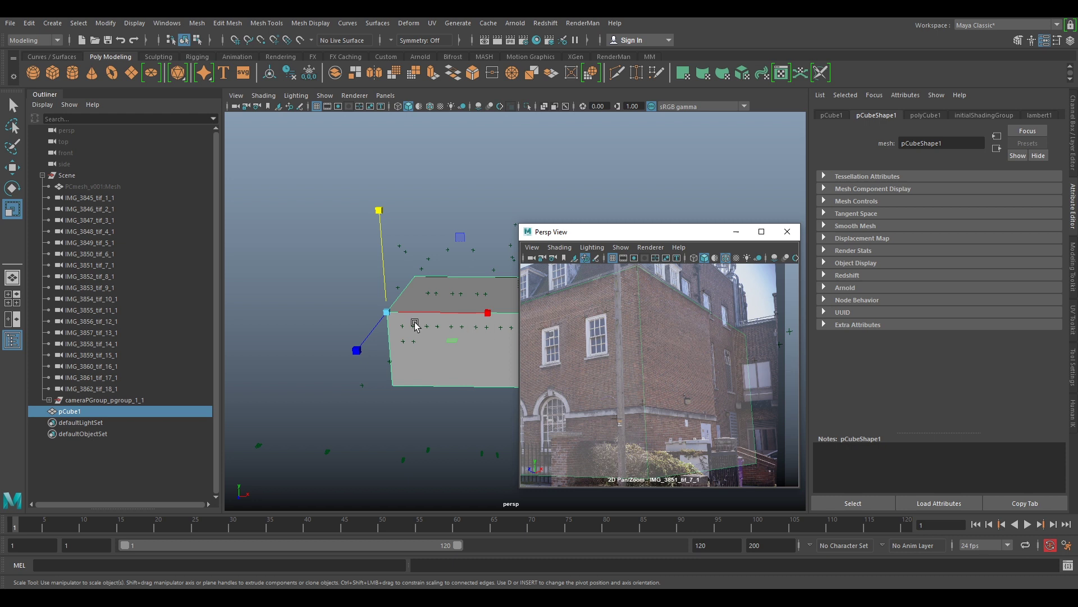
pyautogui.moveTo(356, 349); pyautogui.dragTo(449, 302)
pyautogui.moveTo(740, 381); pyautogui.dragTo(646, 355, button='right')
pyautogui.moveTo(647, 356); pyautogui.dragTo(755, 344, button='middle')
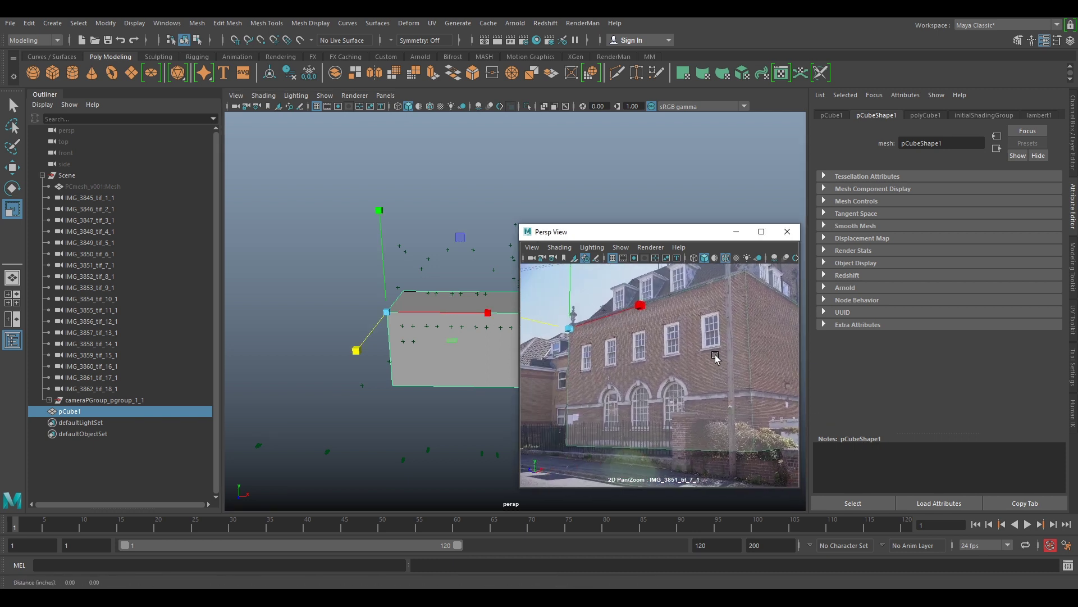
pyautogui.moveTo(681, 381); pyautogui.dragTo(671, 392, button='middle')
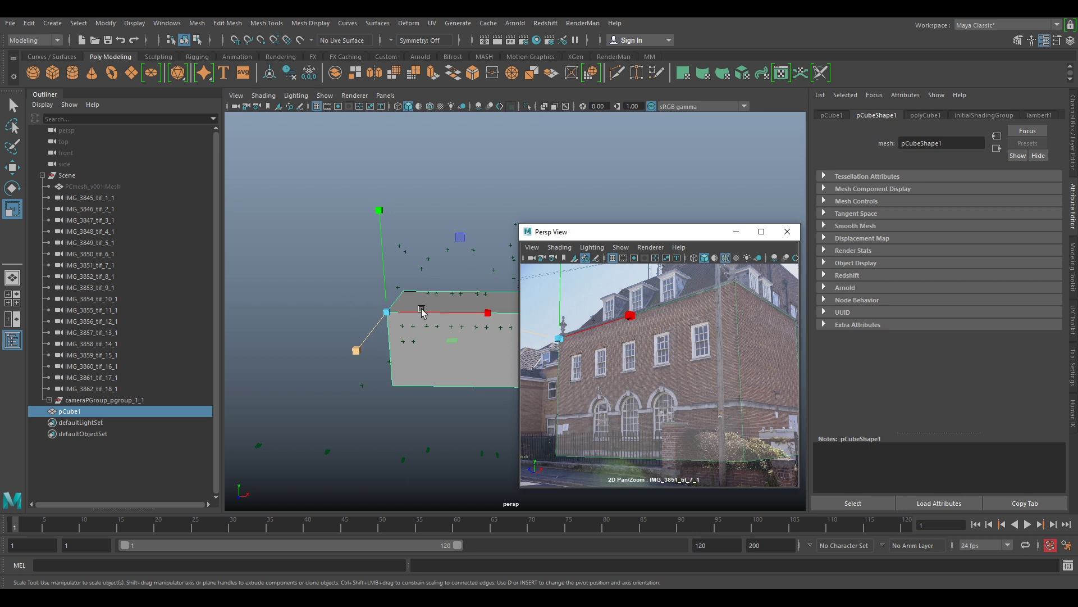
# - Look through IMG_3852_tif_8_1 in the floating view and set its image plane's depth to 1 and alpha gain to 0.7
pyautogui.click(100, 265)
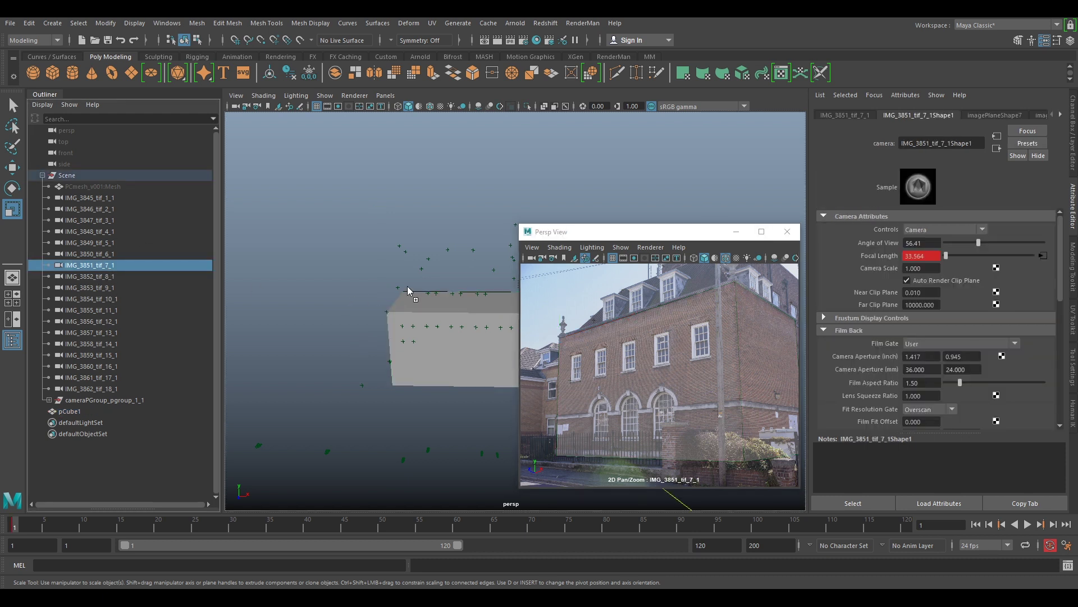
pyautogui.click(183, 275)
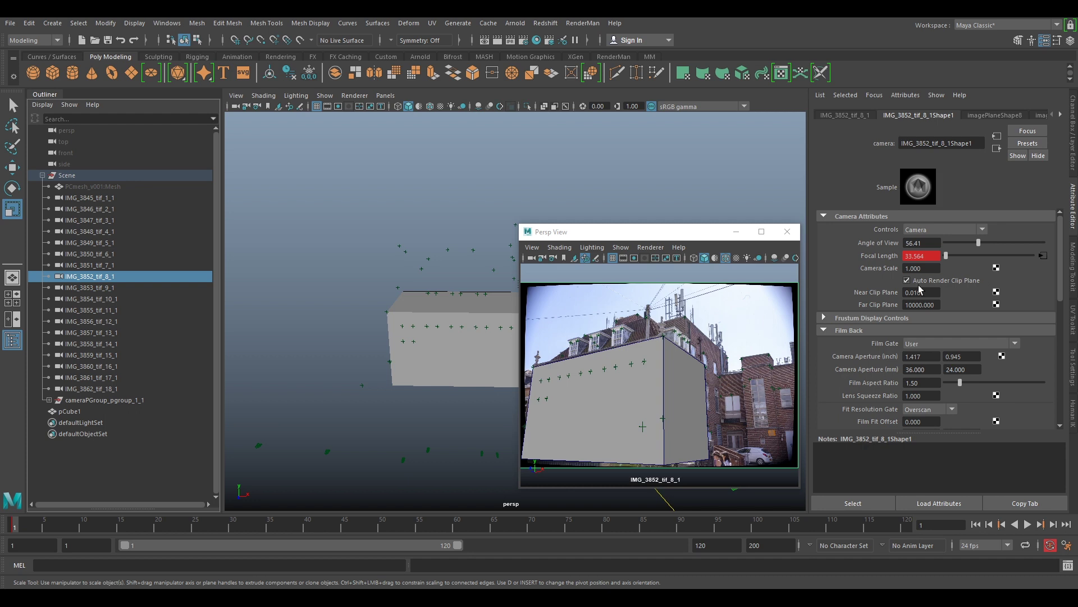
pyautogui.click(997, 115)
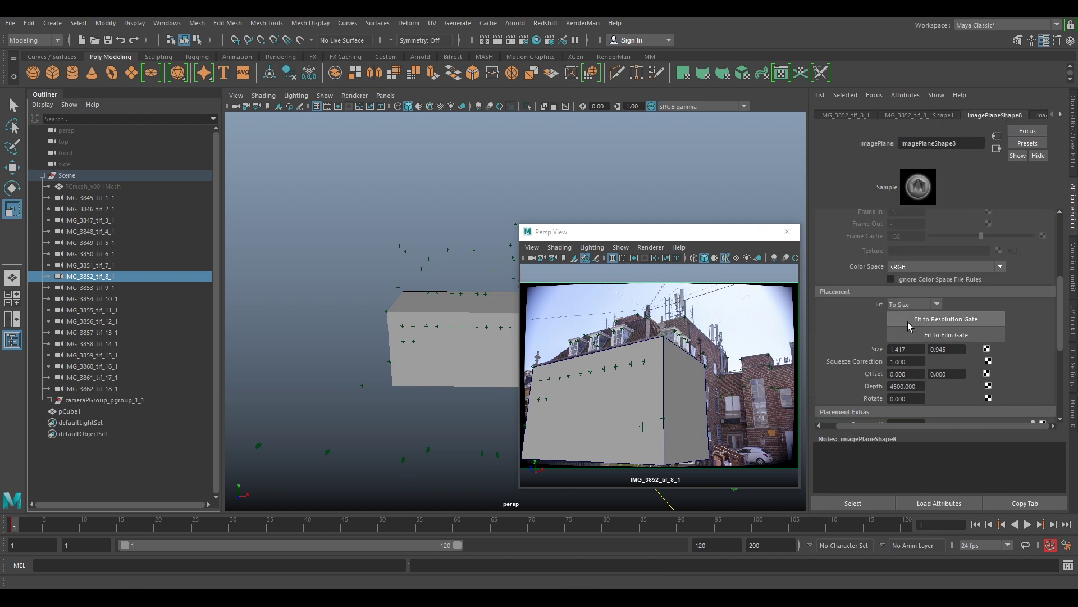
pyautogui.moveTo(921, 387); pyautogui.dragTo(484, 371)
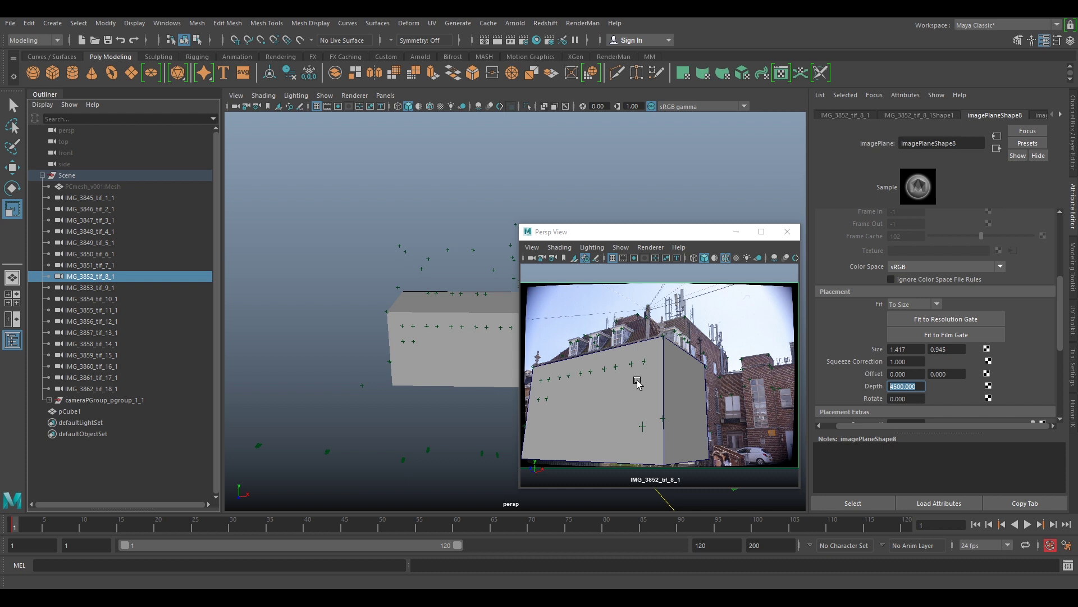
pyautogui.write('1')
pyautogui.press('Return')
pyautogui.scroll(4, 988, 382)
pyautogui.write('0.7')
pyautogui.press('Return')
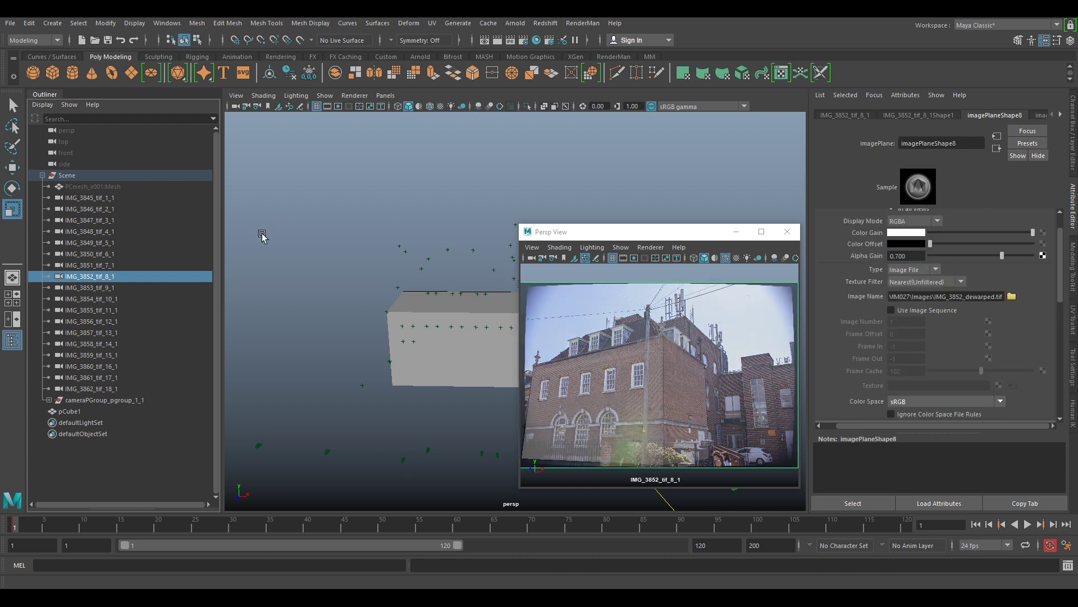
# - Look through IMG_3853_tif_9_1 in the floating view, lower its image plane's alpha gain to semi-transparent and set its depth to 0.7
pyautogui.click(92, 287)
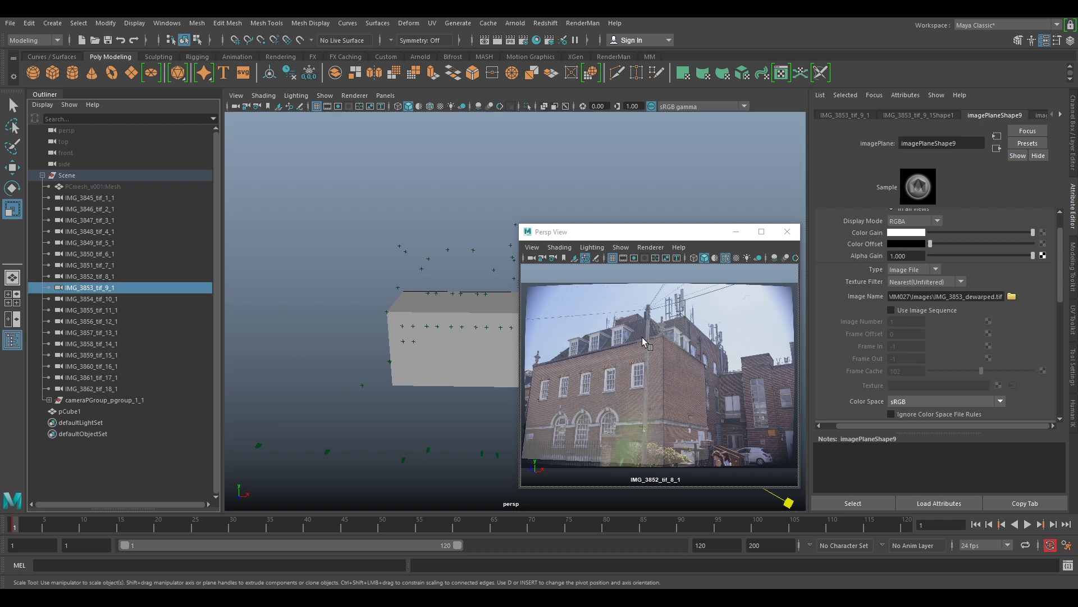
pyautogui.moveTo(642, 337); pyautogui.dragTo(645, 337, button='middle')
pyautogui.moveTo(918, 257); pyautogui.dragTo(547, 264)
pyautogui.write('.417')
pyautogui.press('Return')
pyautogui.scroll(-3, 935, 368)
pyautogui.moveTo(918, 418); pyautogui.dragTo(528, 396)
pyautogui.write('.7')
pyautogui.press('Return')
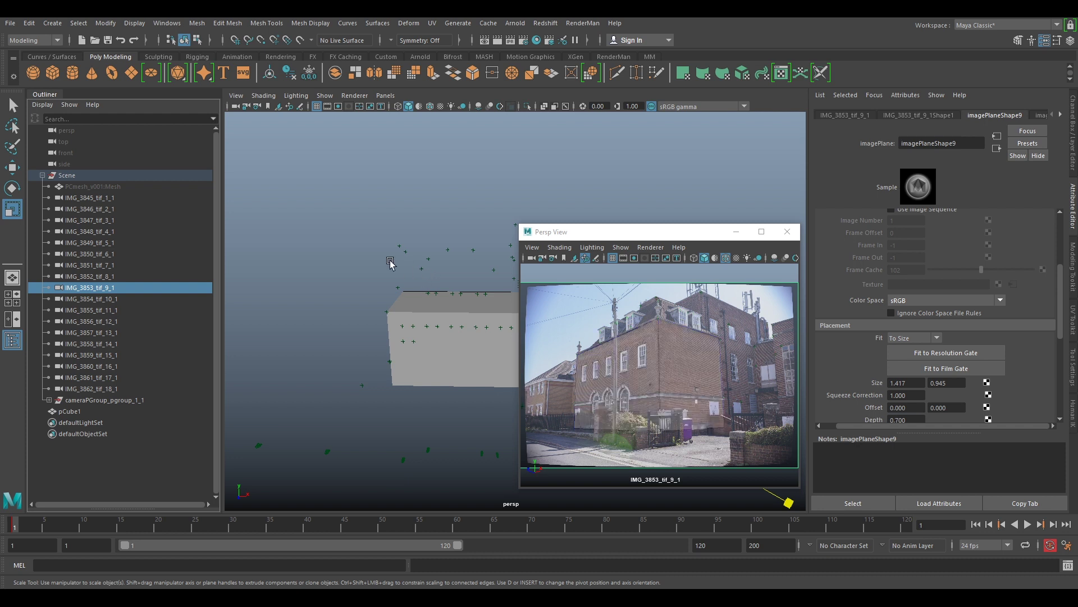
# - Look through IMG_3854_tif_10_1 in the floating view, set its image plane's depth to 10 and lower its alpha gain to semi-transparent
pyautogui.click(95, 300)
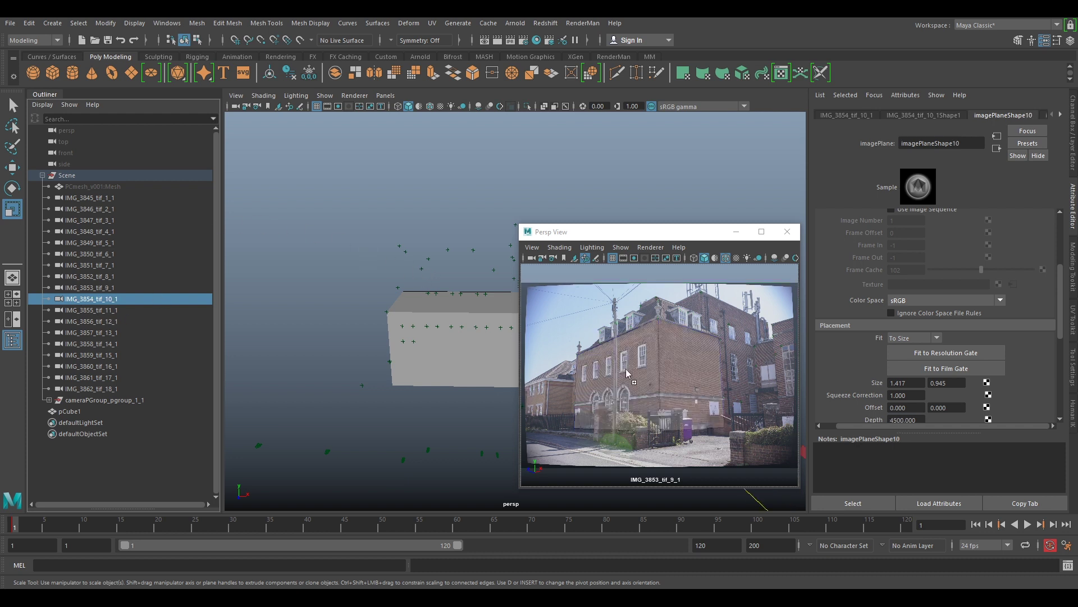
pyautogui.moveTo(661, 365); pyautogui.dragTo(660, 359, button='middle')
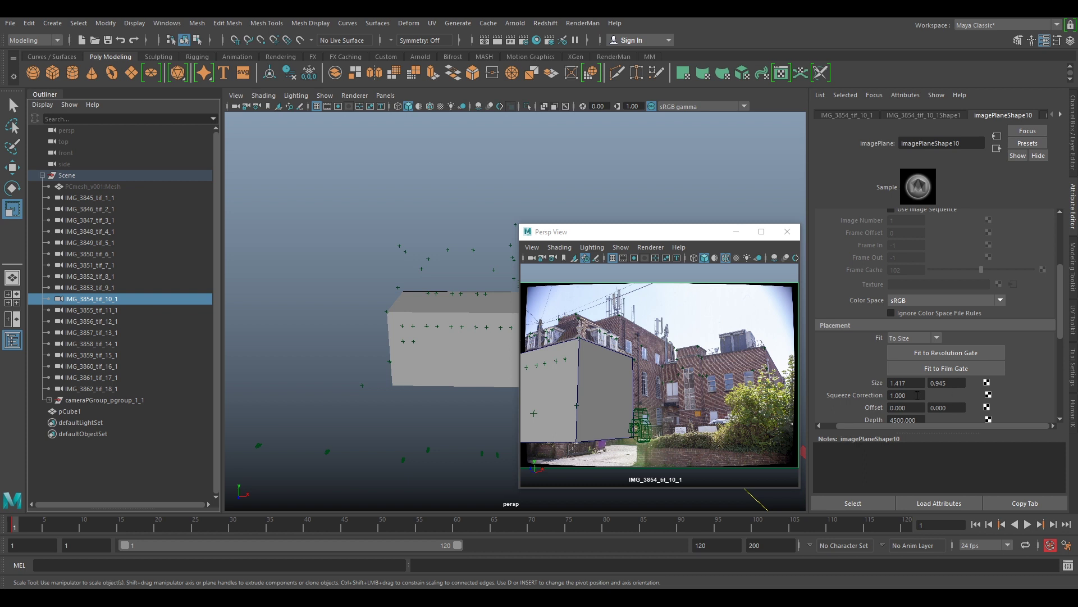
pyautogui.moveTo(922, 420); pyautogui.dragTo(418, 399)
pyautogui.write('00')
pyautogui.press('Return')
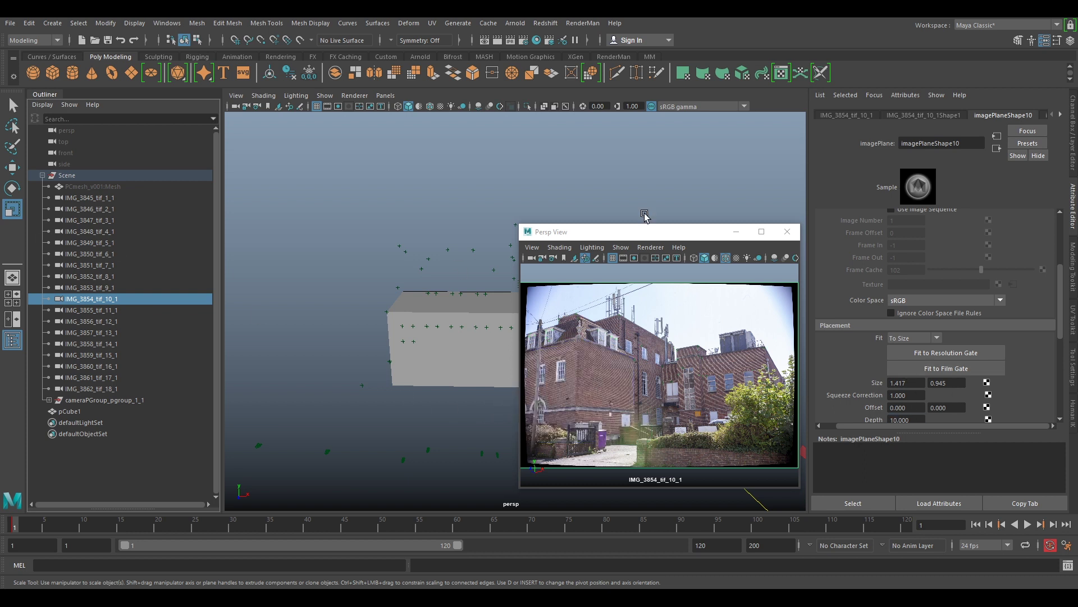
pyautogui.scroll(3, 901, 244)
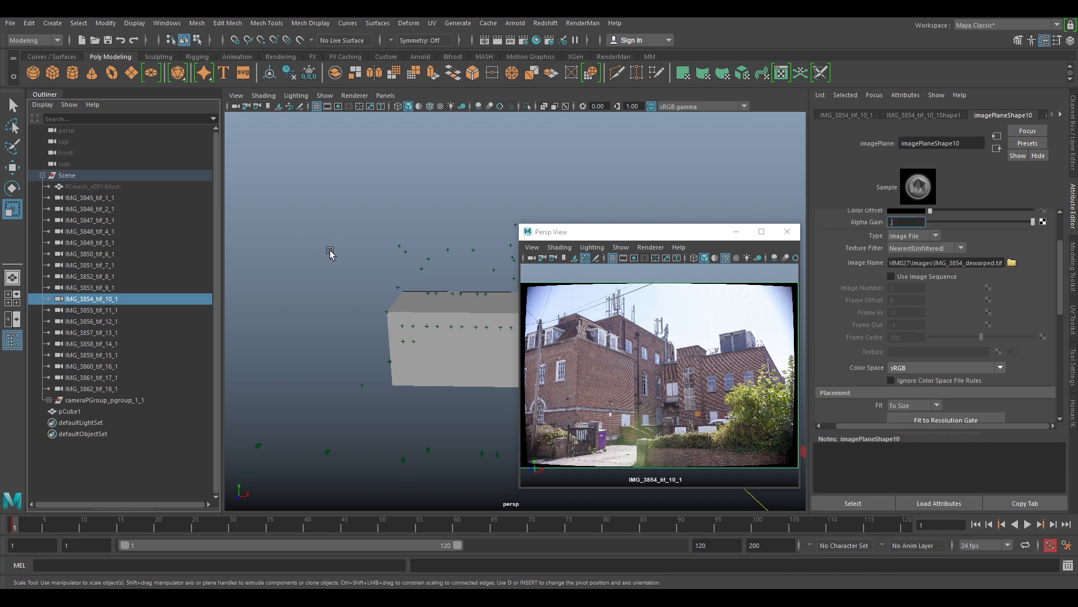
# - Look through IMG_3855_tif_11_1 in the floating view and set its image plane's alpha gain to 0.7 and depth to 1
pyautogui.click(94, 309)
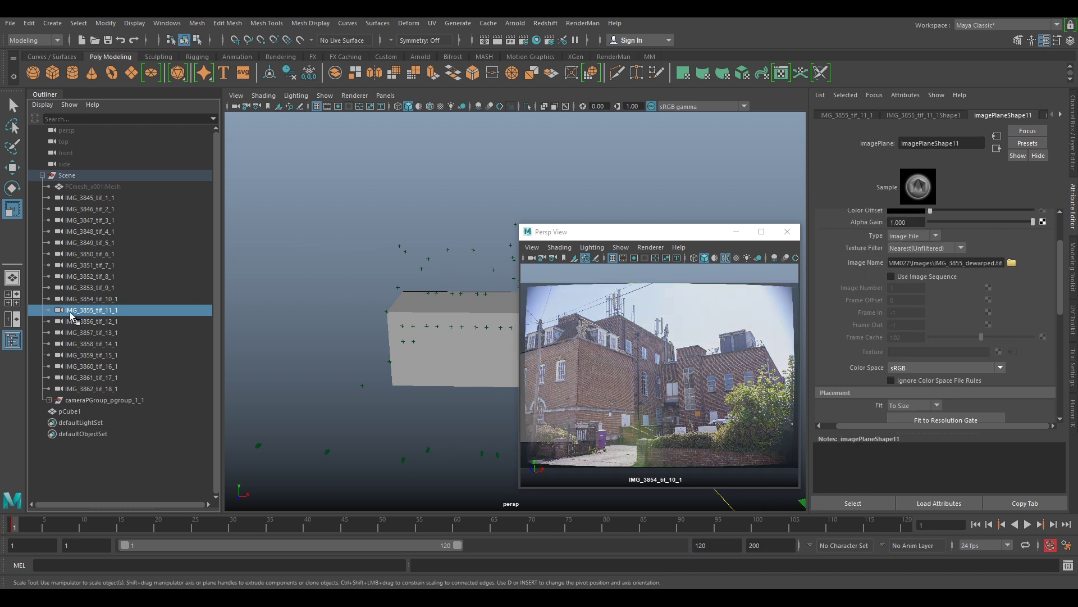
pyautogui.moveTo(913, 222); pyautogui.dragTo(612, 210)
pyautogui.write('0.7')
pyautogui.press('Return')
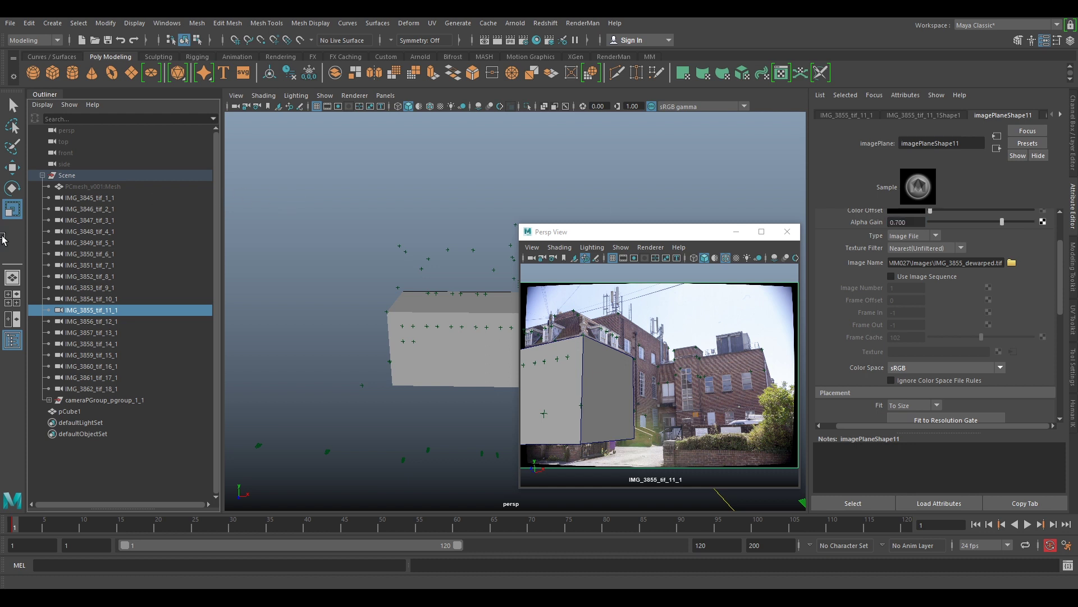
pyautogui.scroll(-3, 827, 368)
pyautogui.moveTo(923, 383); pyautogui.dragTo(481, 373)
pyautogui.write('1')
pyautogui.press('Return')
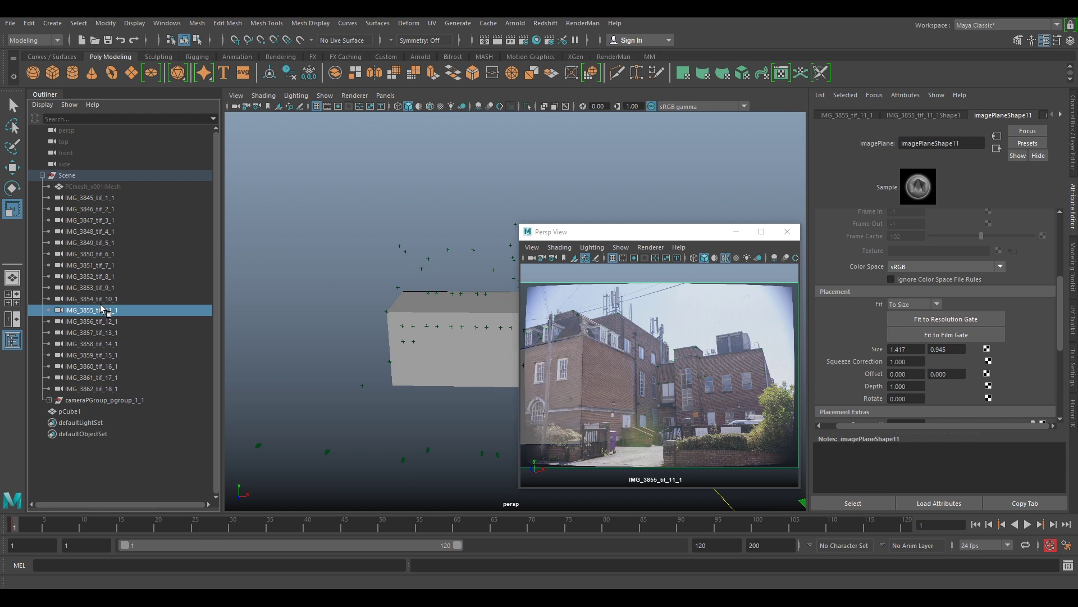
# - Look through IMG_3856_tif_12_1 in the floating view and set its image plane's depth to 1 and alpha gain to 0.7
pyautogui.click(89, 321)
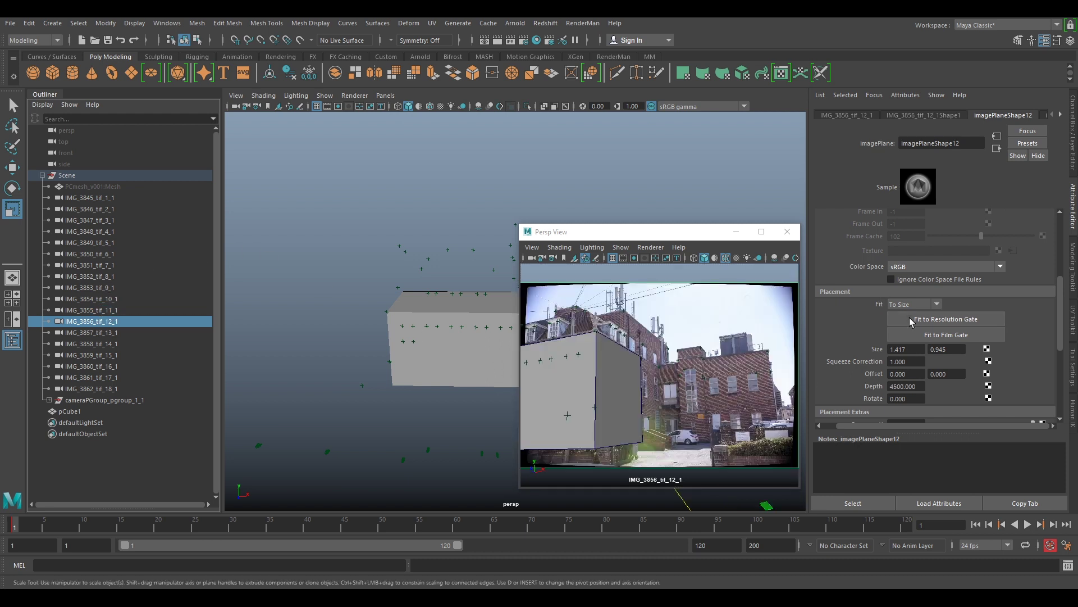
pyautogui.moveTo(916, 383); pyautogui.dragTo(520, 382)
pyautogui.write('1')
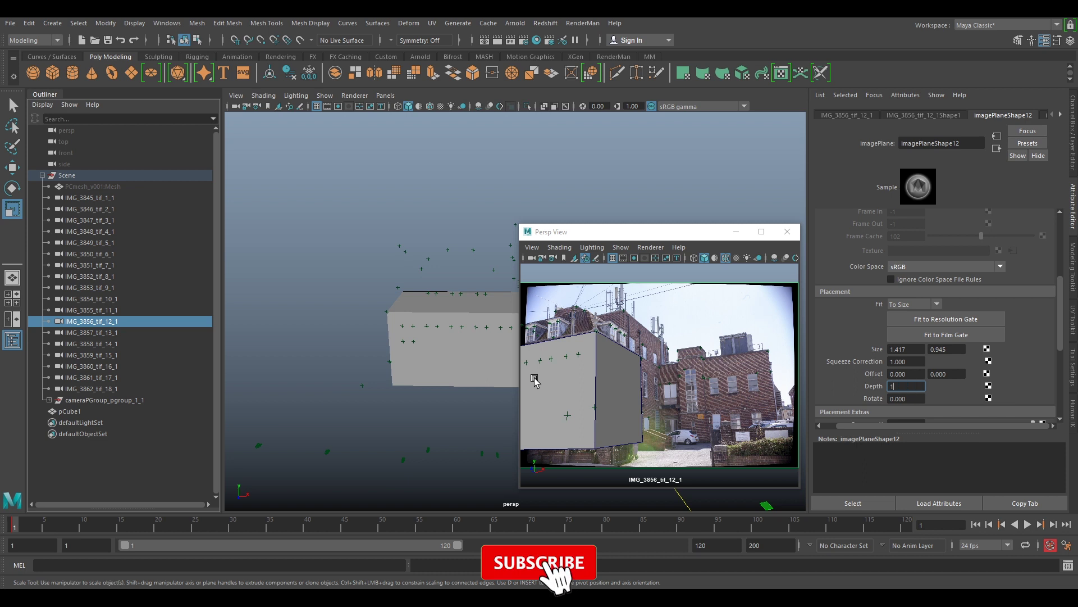
pyautogui.press('Return')
pyautogui.scroll(3, 838, 369)
pyautogui.click(905, 256)
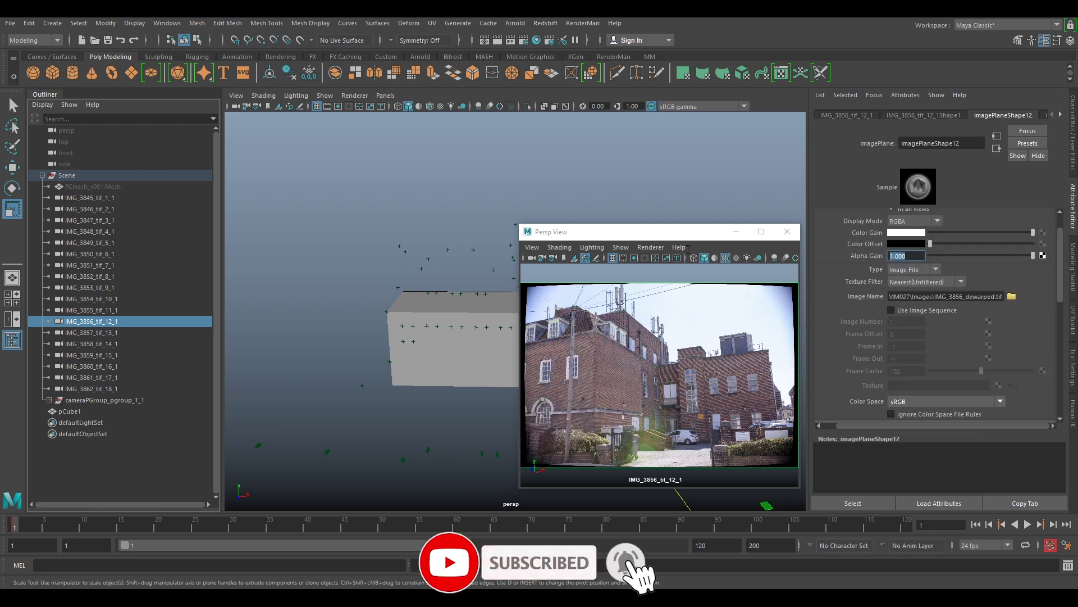
pyautogui.write('0.7')
pyautogui.press('Return')
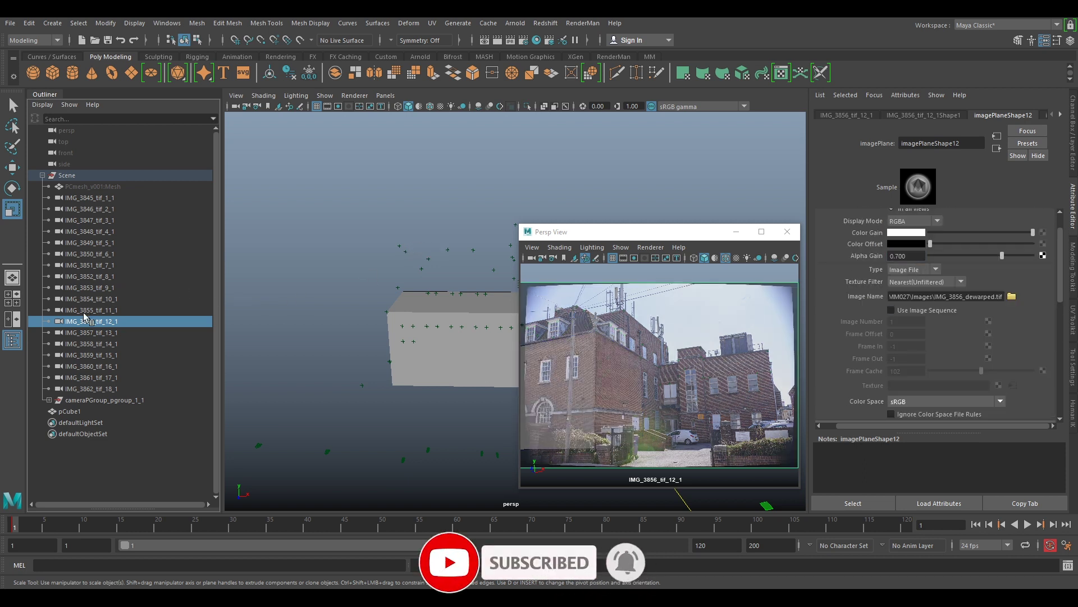
# - Look through IMG_3857_tif_13_1 in the floating view and set its image plane's alpha gain to 0.7 and depth to 1
pyautogui.click(93, 332)
pyautogui.click(905, 256)
pyautogui.write('.417')
pyautogui.press('Return')
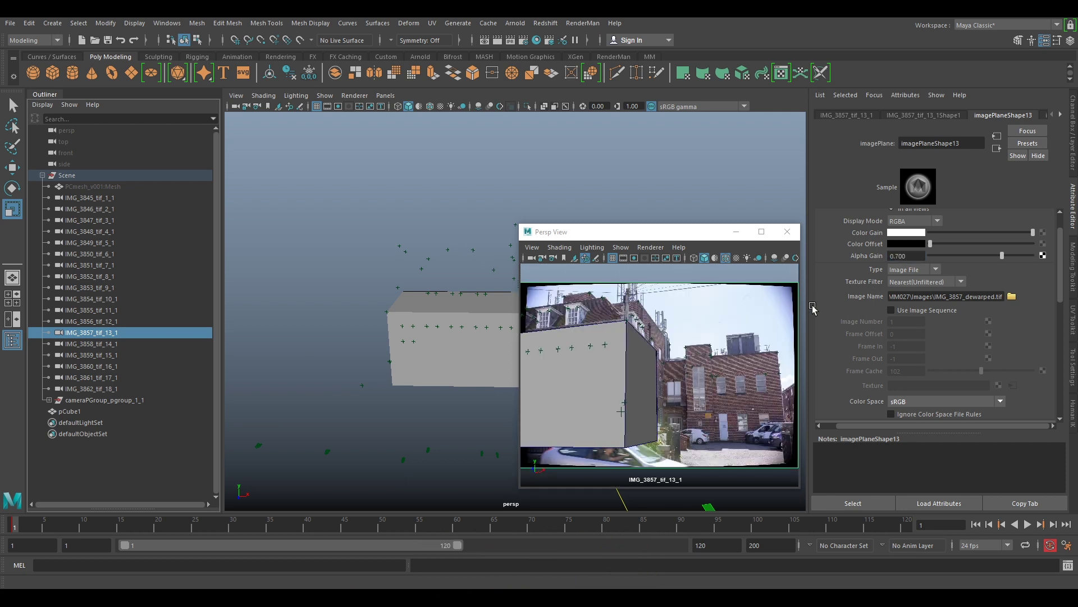
pyautogui.scroll(-3, 915, 336)
pyautogui.doubleClick(922, 418)
pyautogui.write('1')
pyautogui.press('Return')
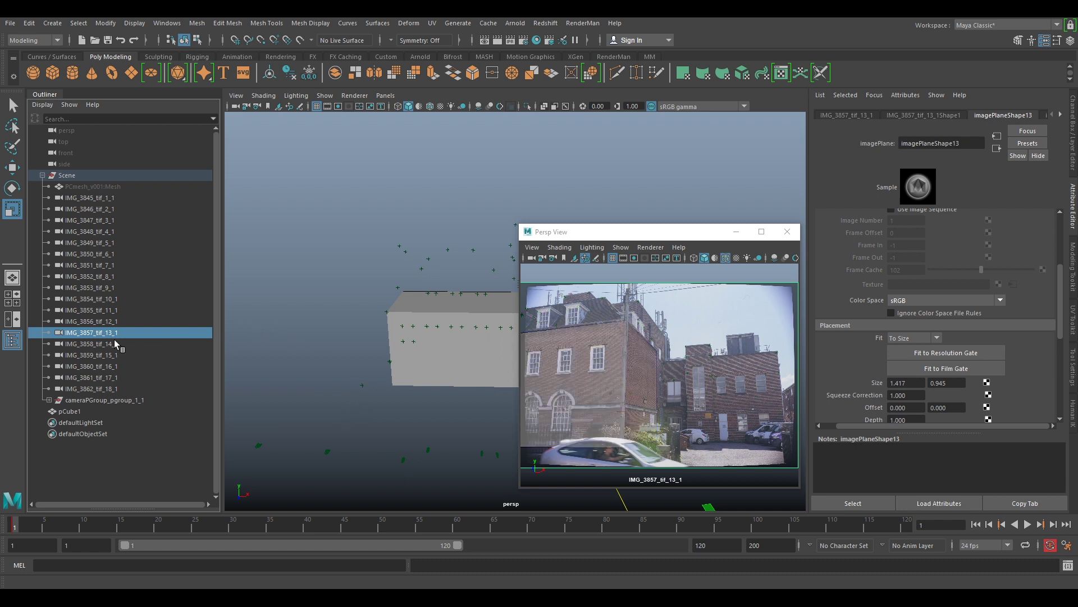
# - Look through IMG_3858_tif_14_1 in the floating view and set its image plane's depth to 1 and alpha gain to 0.7
pyautogui.click(90, 343)
pyautogui.moveTo(777, 357); pyautogui.dragTo(777, 358, button='middle')
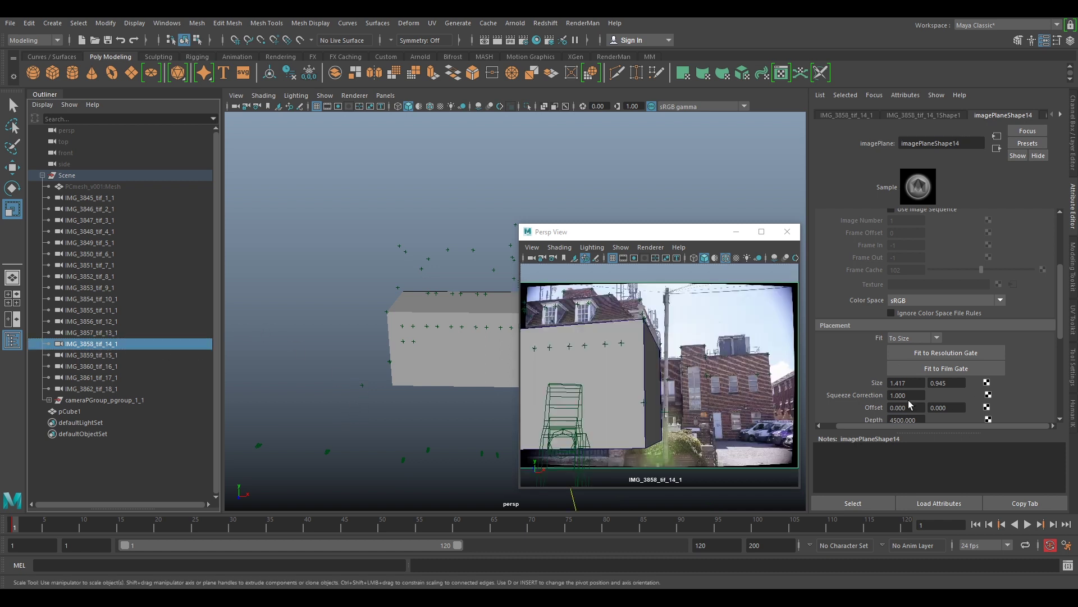
pyautogui.doubleClick(919, 419)
pyautogui.write('1')
pyautogui.press('Return')
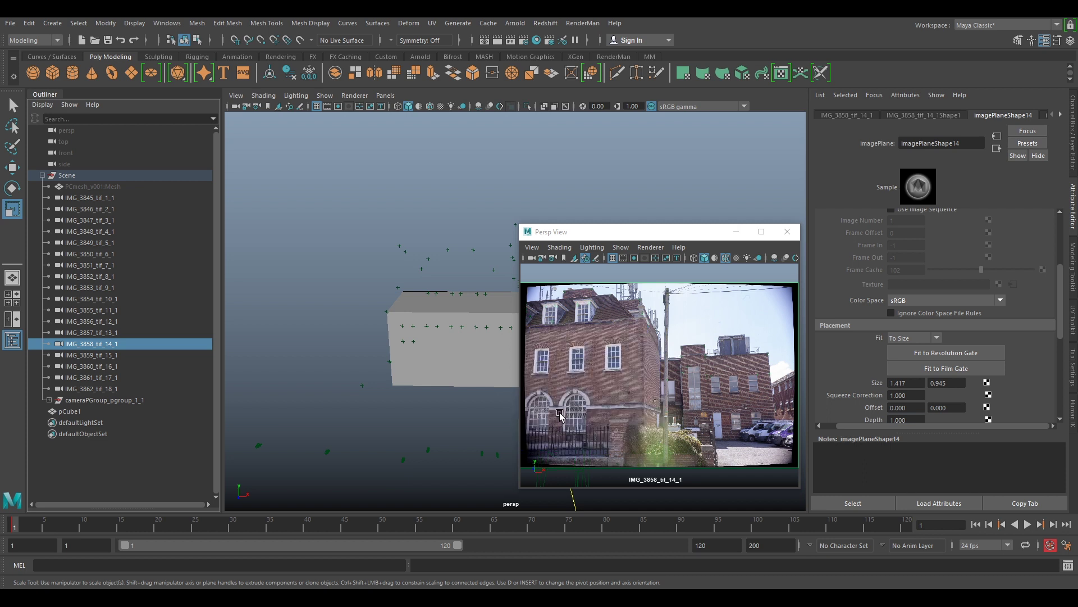
pyautogui.scroll(3, 931, 292)
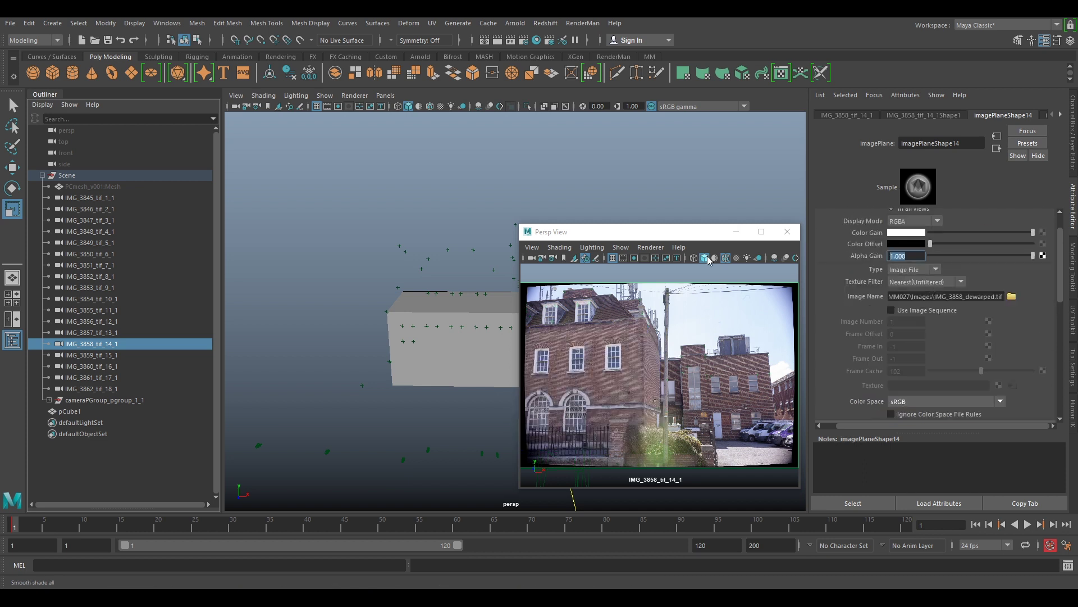
pyautogui.write('.7')
pyautogui.press('Return')
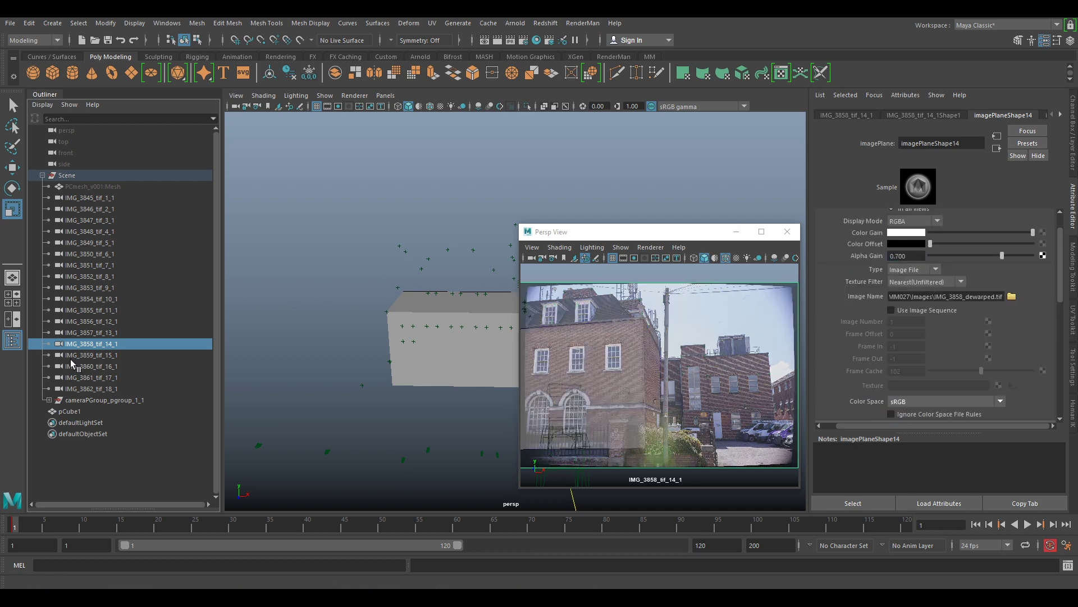
# - Look through IMG_3859_tif_15_1 in the floating view and set its image plane's alpha gain to 0.7 and depth to 1
pyautogui.click(79, 355)
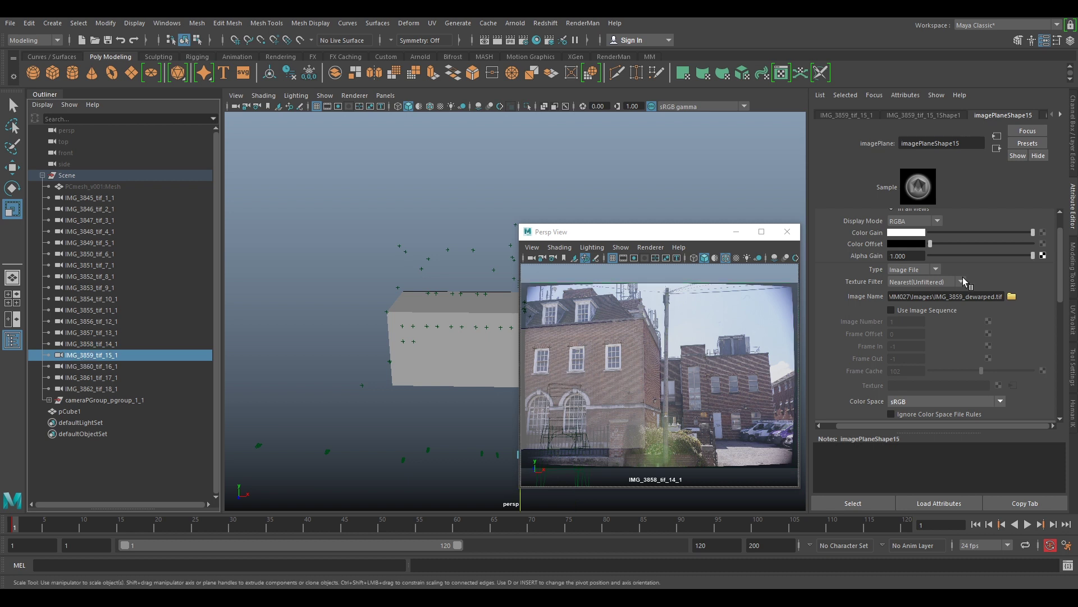
pyautogui.click(890, 255)
pyautogui.write('.7')
pyautogui.press('Return')
pyautogui.scroll(-3, 914, 410)
pyautogui.click(918, 418)
pyautogui.write('1')
pyautogui.press('Return')
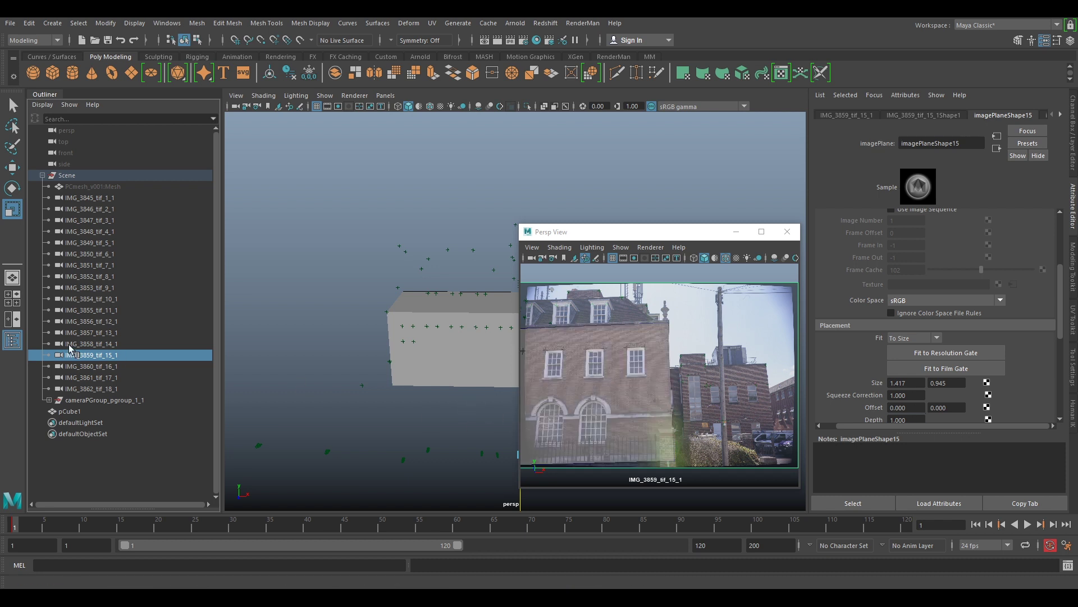
# - Look through IMG_3860_tif_16_1 in the floating view and set its image plane's depth to 1 and alpha gain to 0.7
pyautogui.click(84, 366)
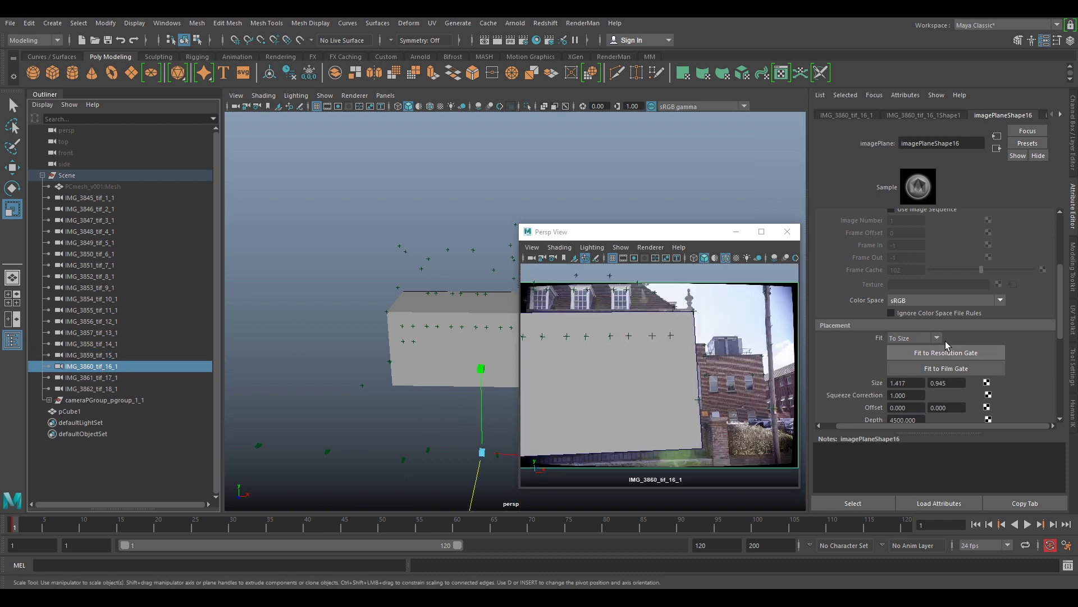
pyautogui.click(923, 418)
pyautogui.write('1')
pyautogui.press('Return')
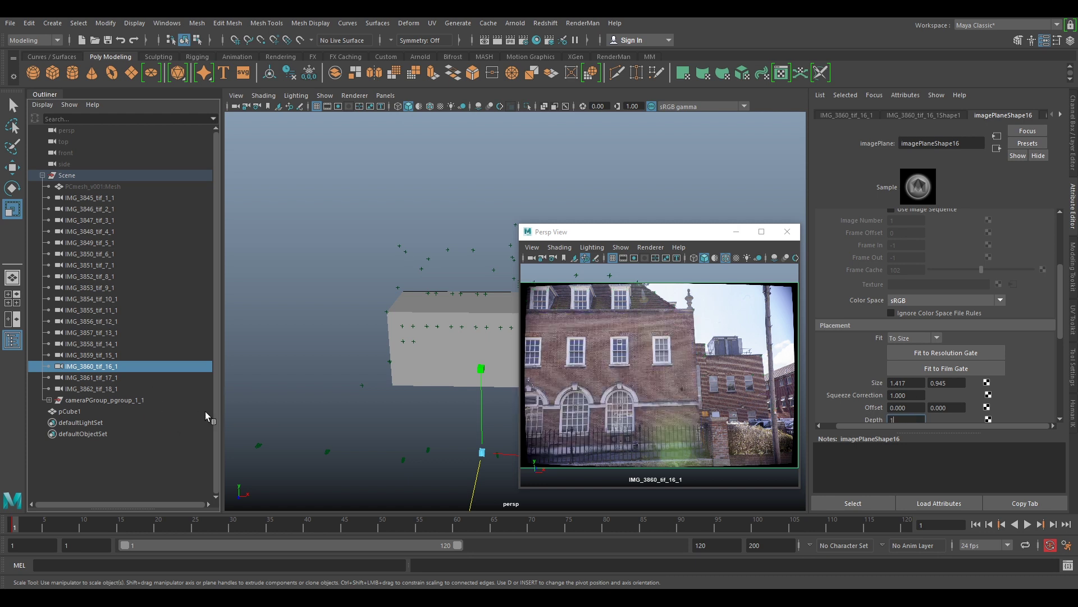
pyautogui.scroll(4, 919, 331)
pyautogui.click(913, 290)
pyautogui.write('.7')
pyautogui.press('Return')
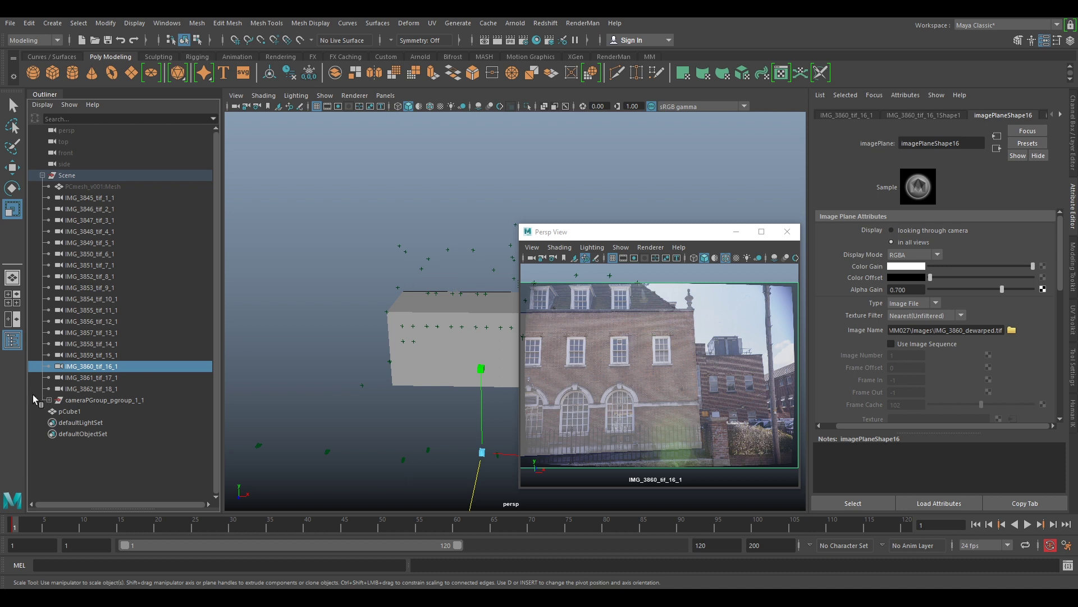
# - Look through IMG_3861_tif_17_1 in the floating view and set its image plane's alpha gain to 0.7
pyautogui.click(84, 380)
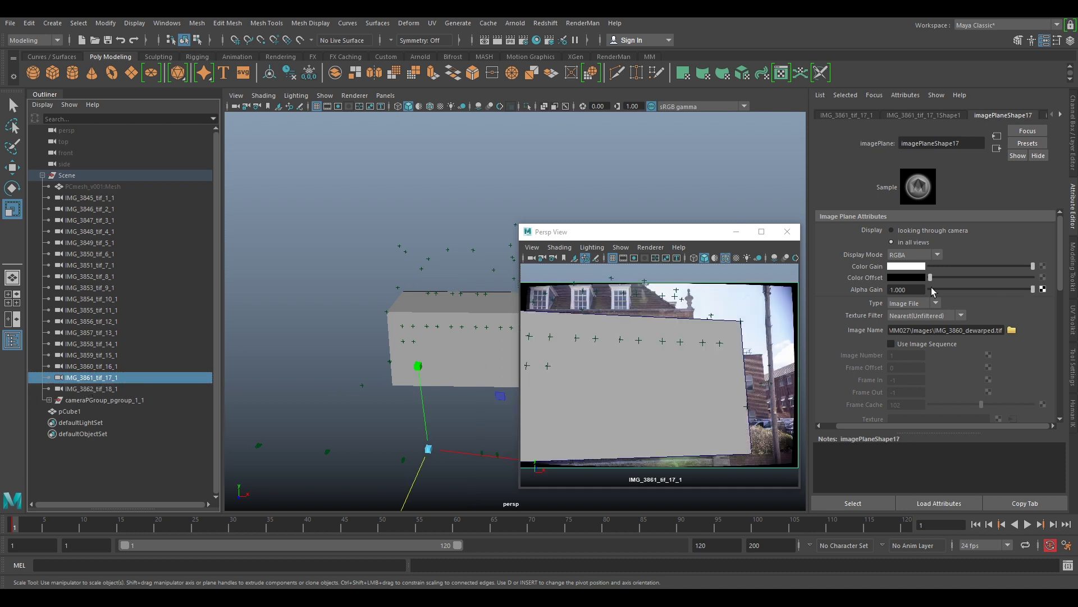
pyautogui.write('.7')
pyautogui.press('Return')
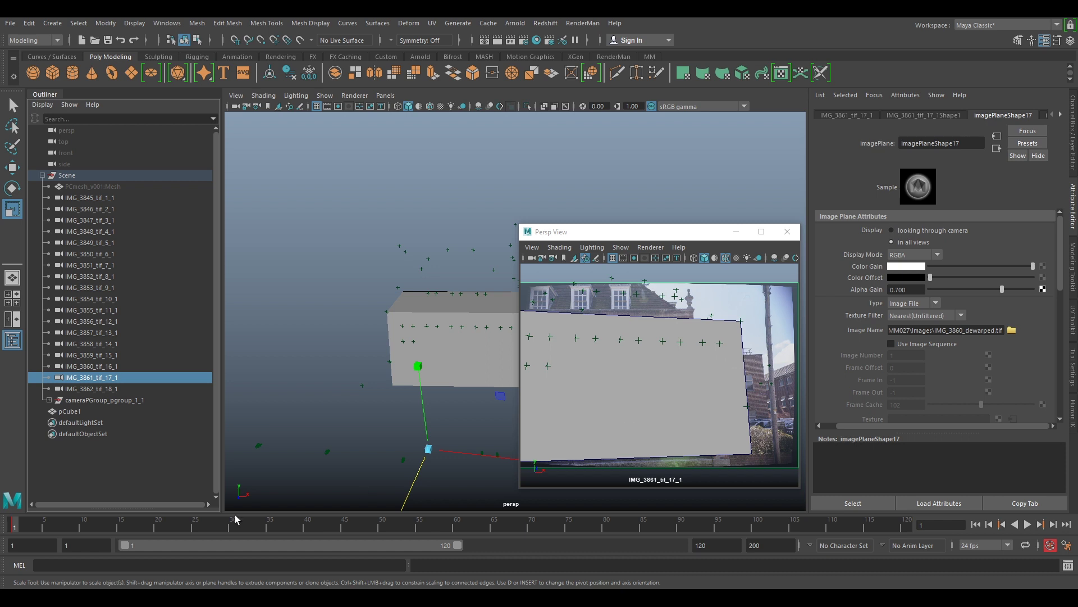
# - Compare the cube's alignment with the photo through cameras IMG_3861_tif_17_1 and IMG_3862_tif_18_1 in the floating view
pyautogui.click(90, 386)
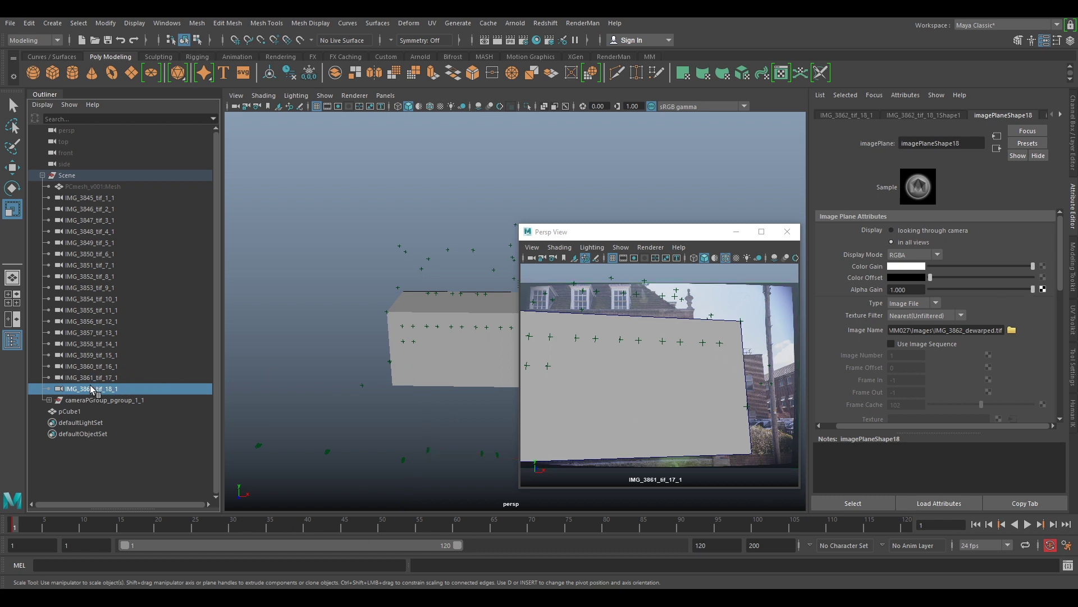
pyautogui.click(90, 377)
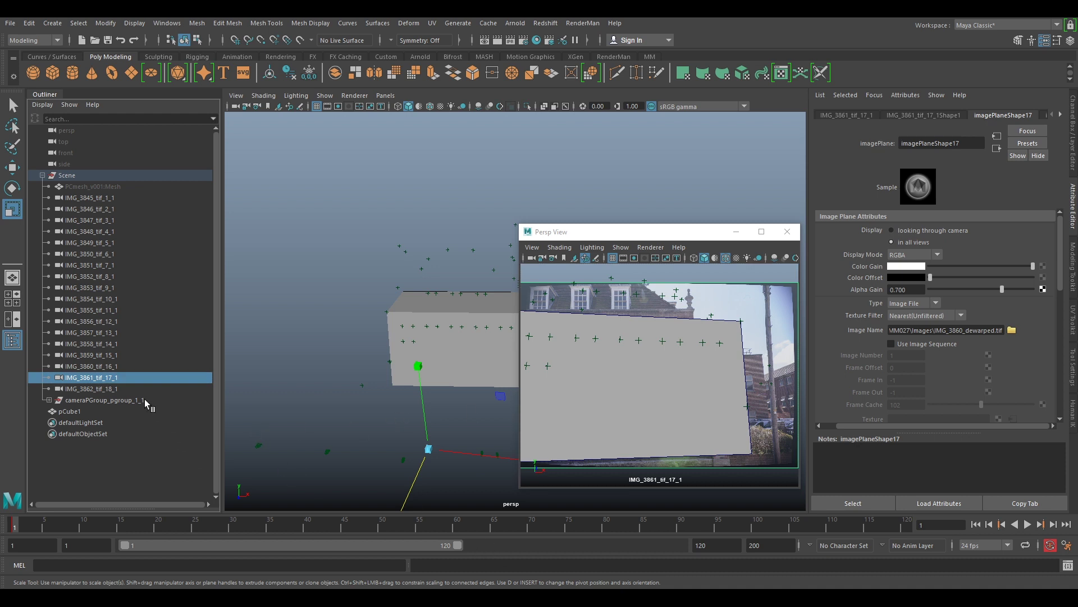
pyautogui.click(93, 388)
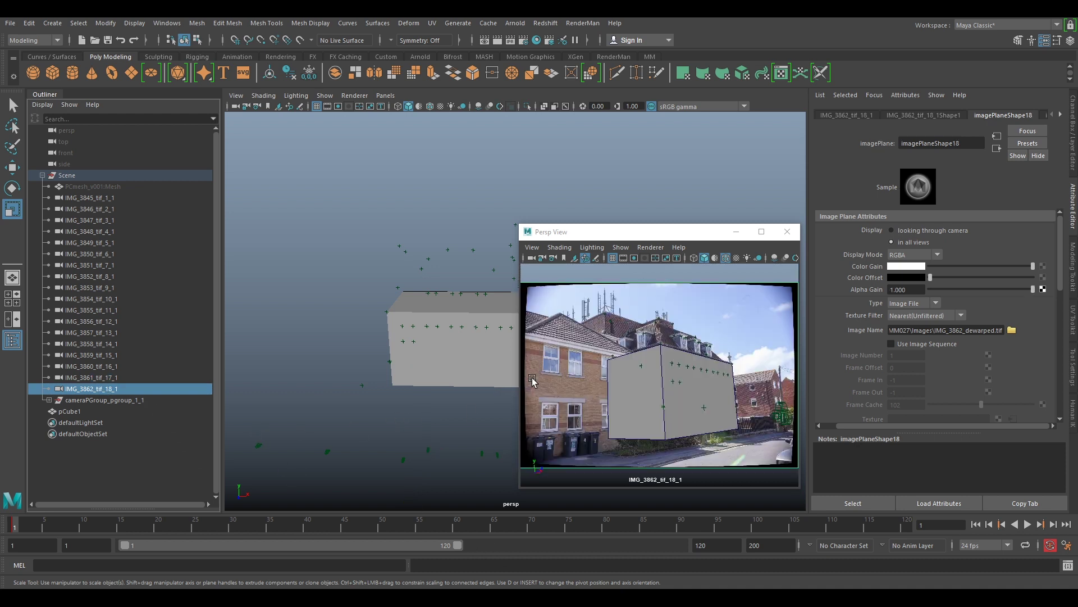
pyautogui.click(90, 377)
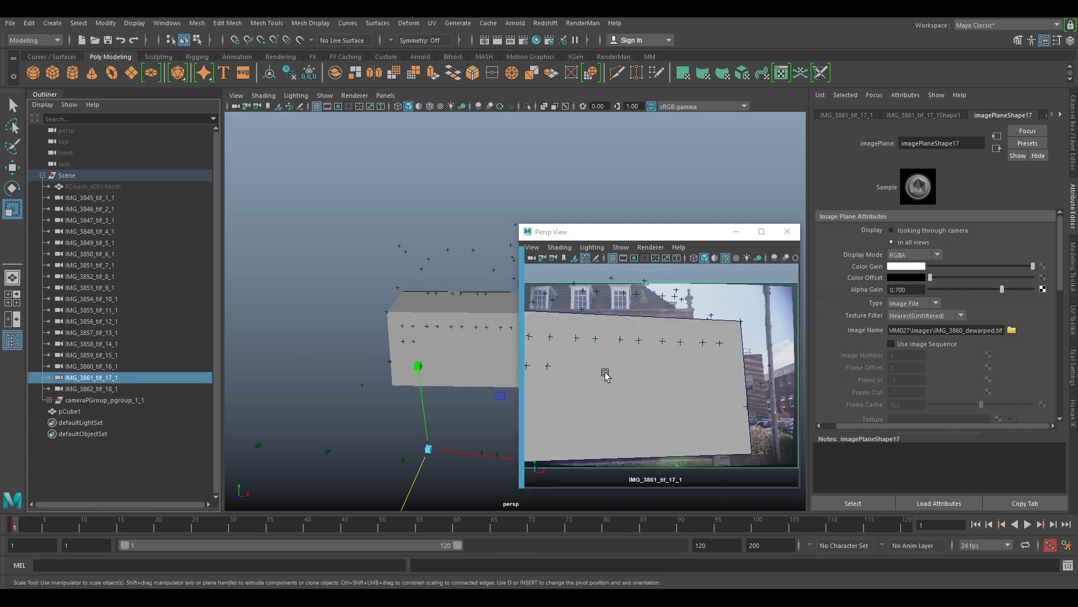
# - Hide the cube to examine the IMG_3861_tif_17_1 photo and its tracking points on their own, and show the cube again
pyautogui.click(704, 393)
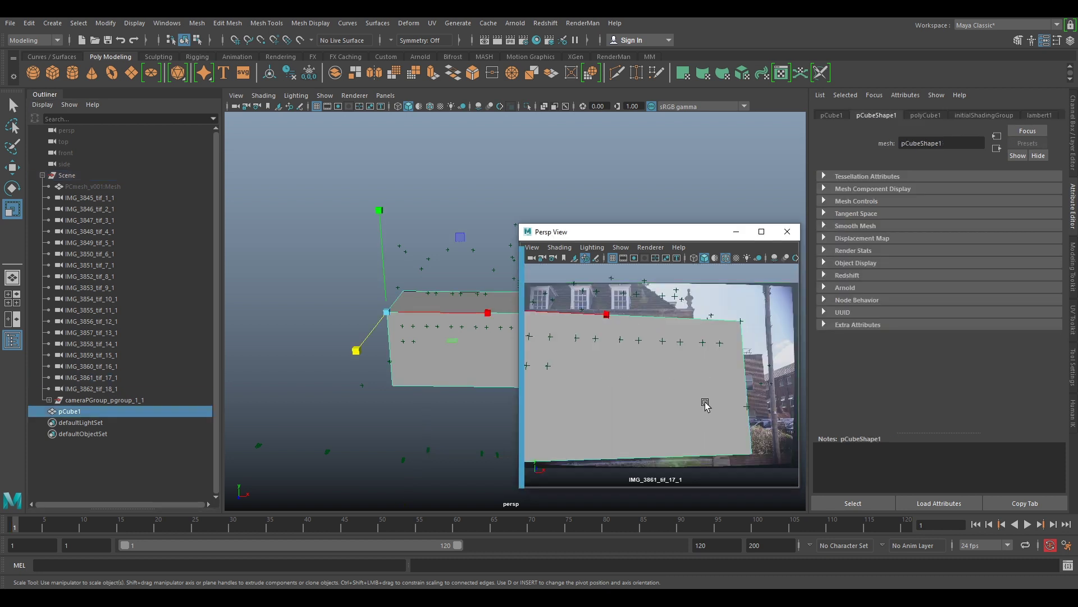
pyautogui.press('h')
pyautogui.press('h')
pyautogui.press('h')
pyautogui.press('h')
pyautogui.press('h')
pyautogui.press('h')
pyautogui.press('h')
pyautogui.click(90, 388)
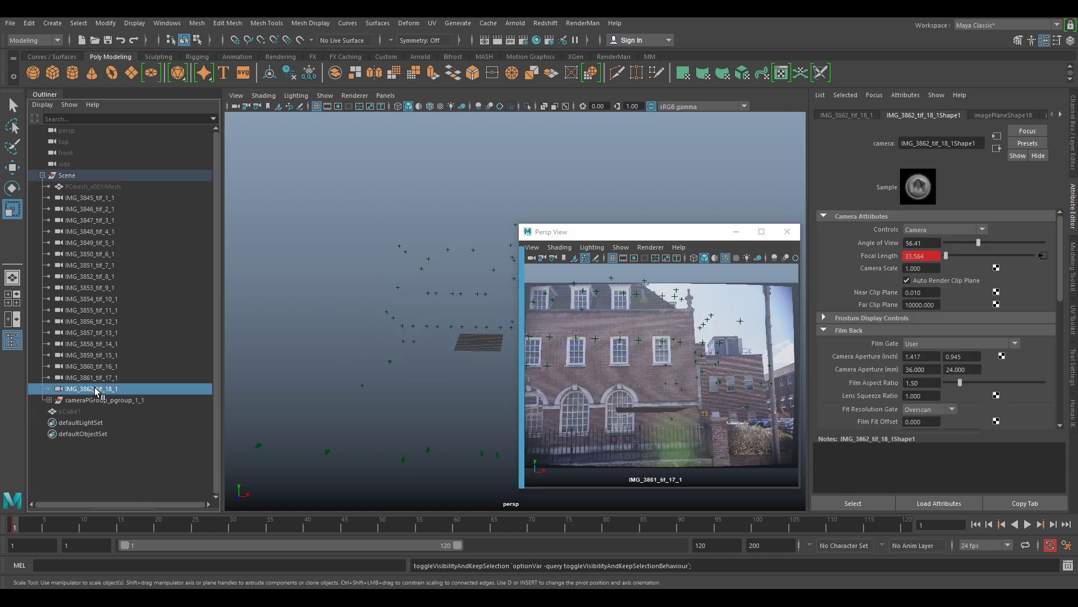
pyautogui.moveTo(90, 366); pyautogui.dragTo(105, 376)
pyautogui.click(97, 377)
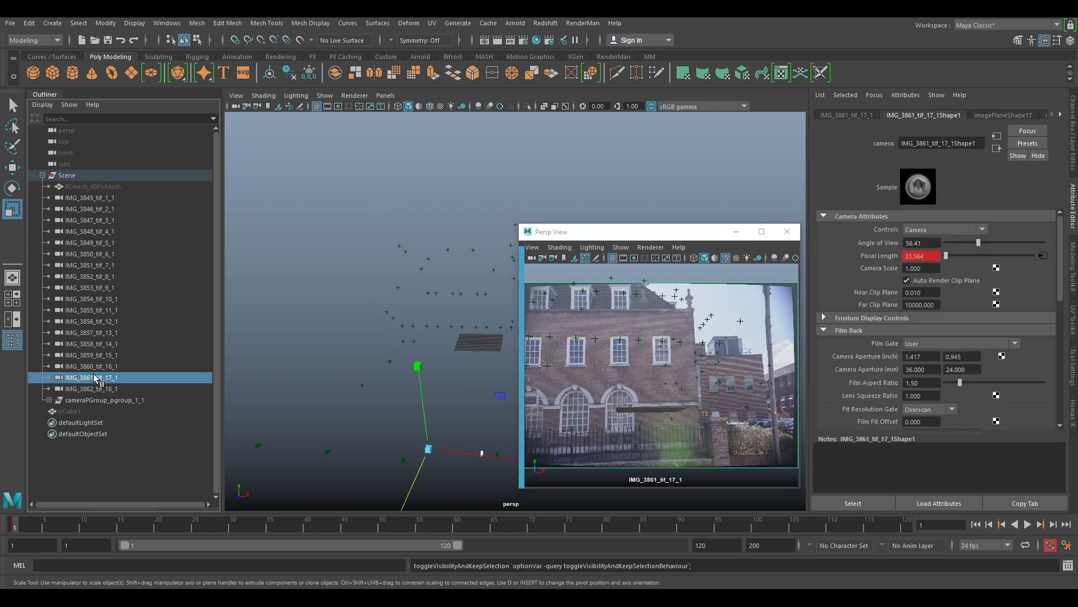
pyautogui.click(70, 410)
pyautogui.press('h')
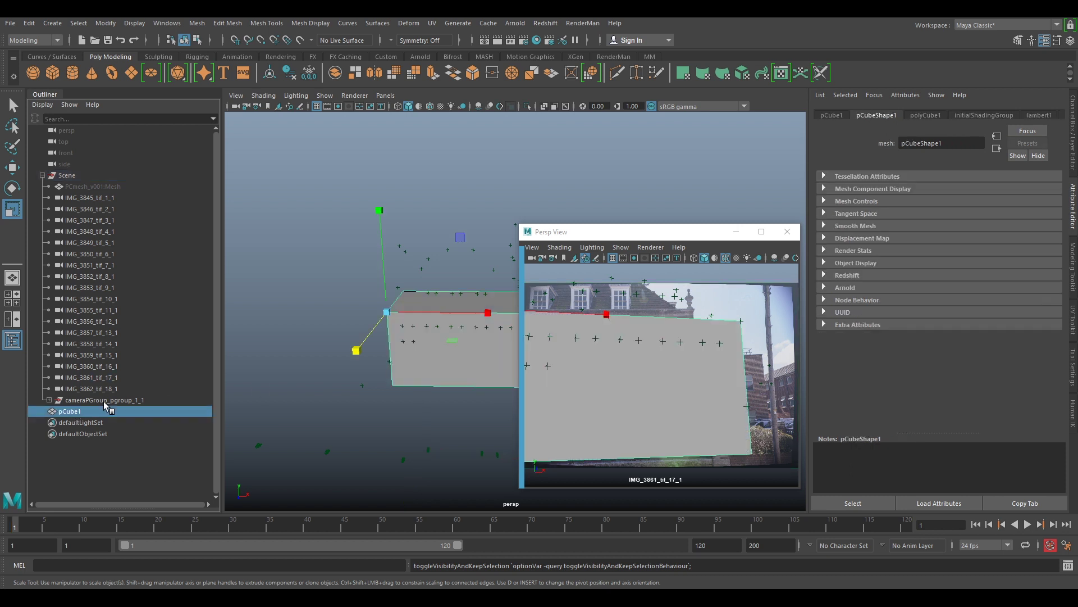
# - Inspect the cube's channel values and recheck its alignment through camera IMG_3861_tif_17_1 in 2D pan/zoom mode
pyautogui.click(1073, 133)
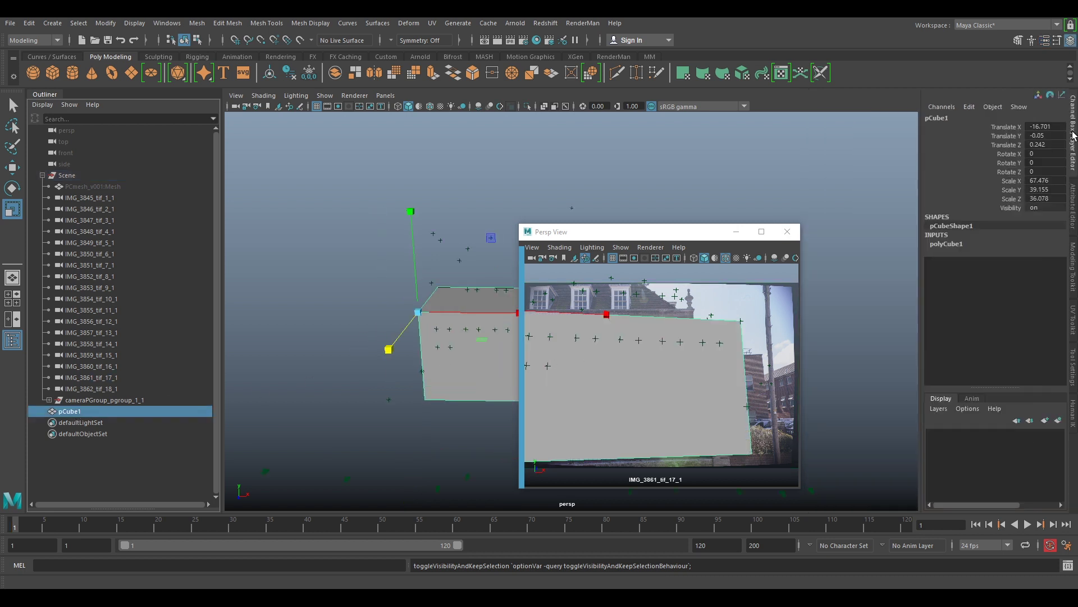
pyautogui.click(78, 355)
pyautogui.click(81, 344)
pyautogui.click(89, 366)
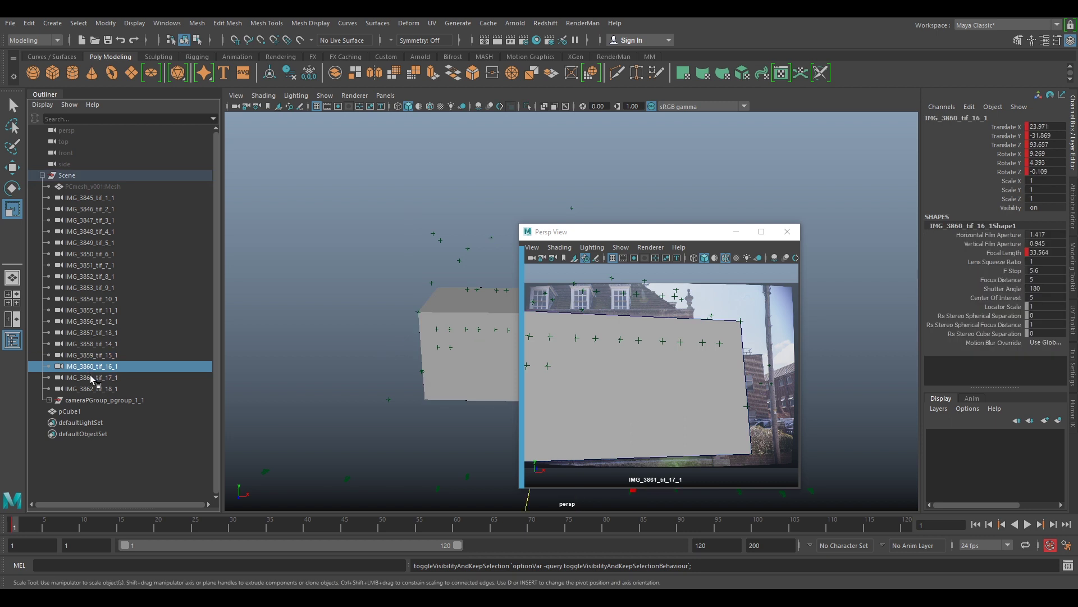
pyautogui.click(91, 378)
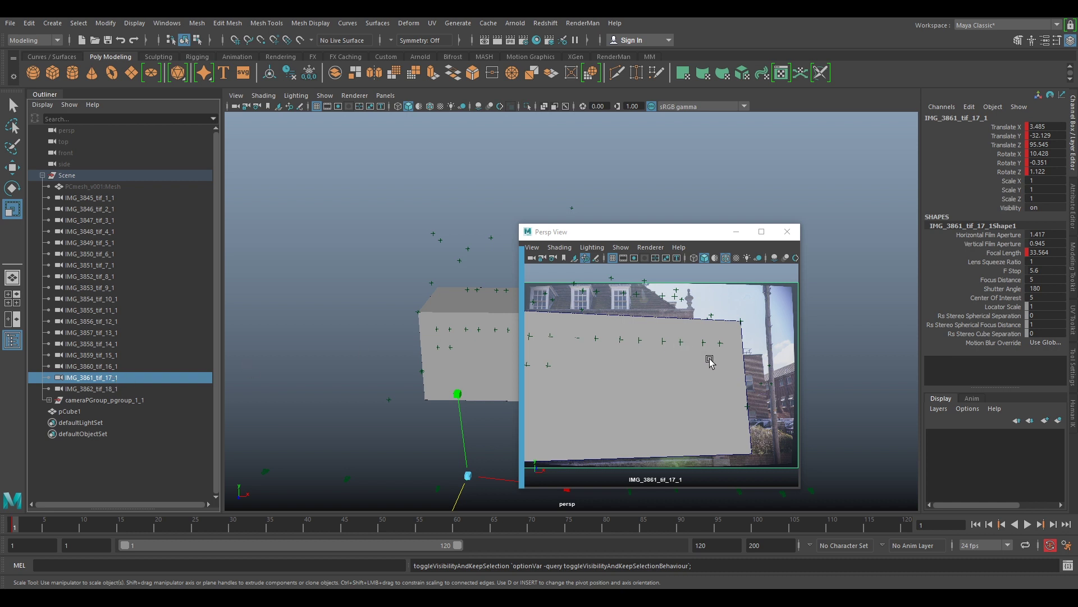
pyautogui.press('\\')
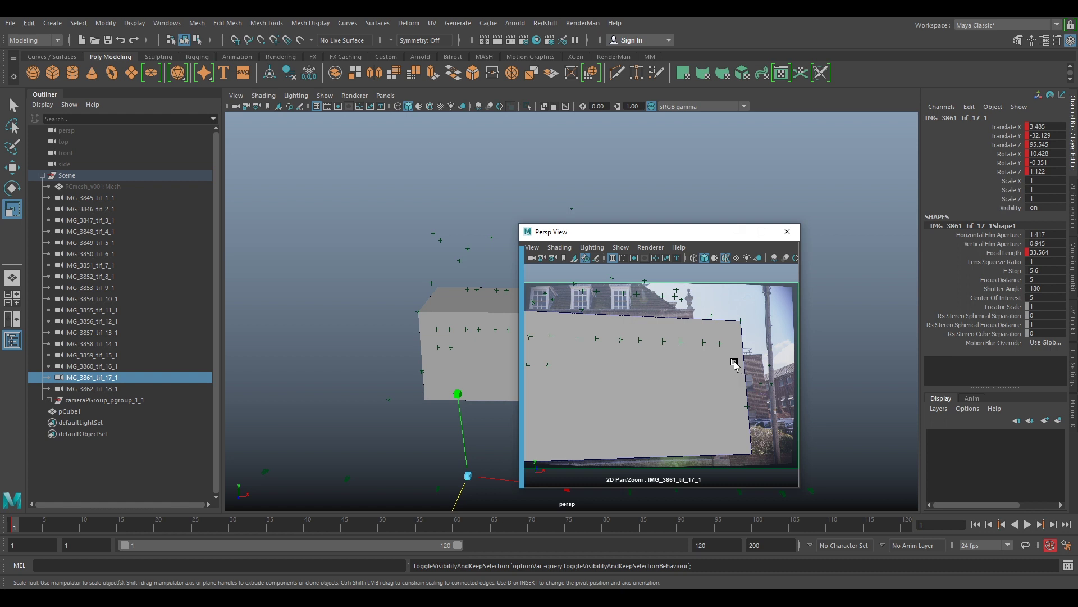
# - Replace the image on IMG_3861_tif_17_1's image plane with IMG_3861_dewarped.tif
pyautogui.click(101, 377)
pyautogui.click(1075, 218)
pyautogui.click(988, 115)
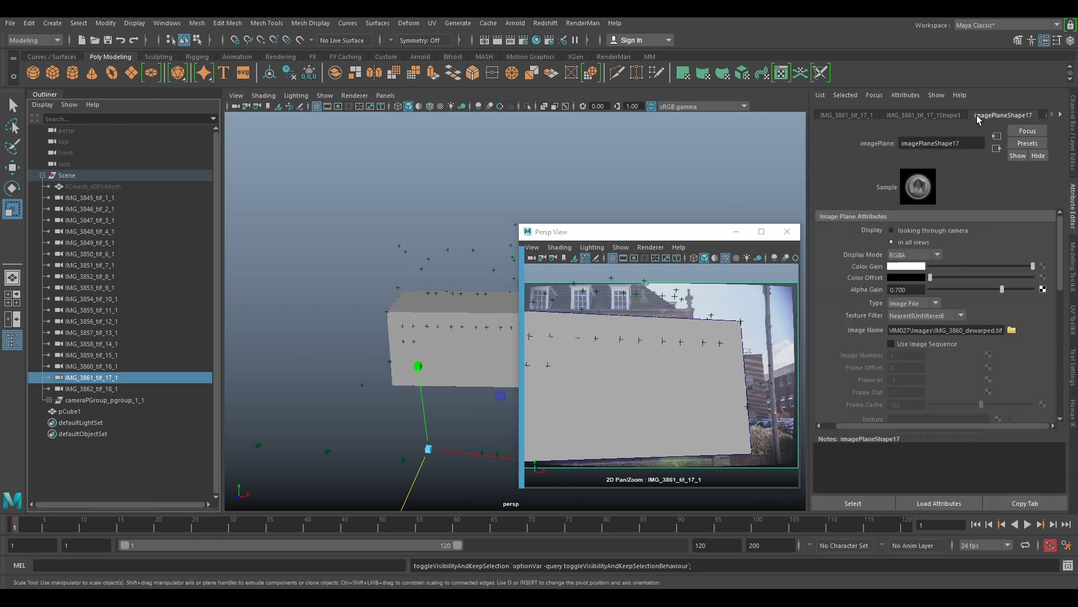
pyautogui.click(1012, 332)
pyautogui.scroll(-2, 425, 444)
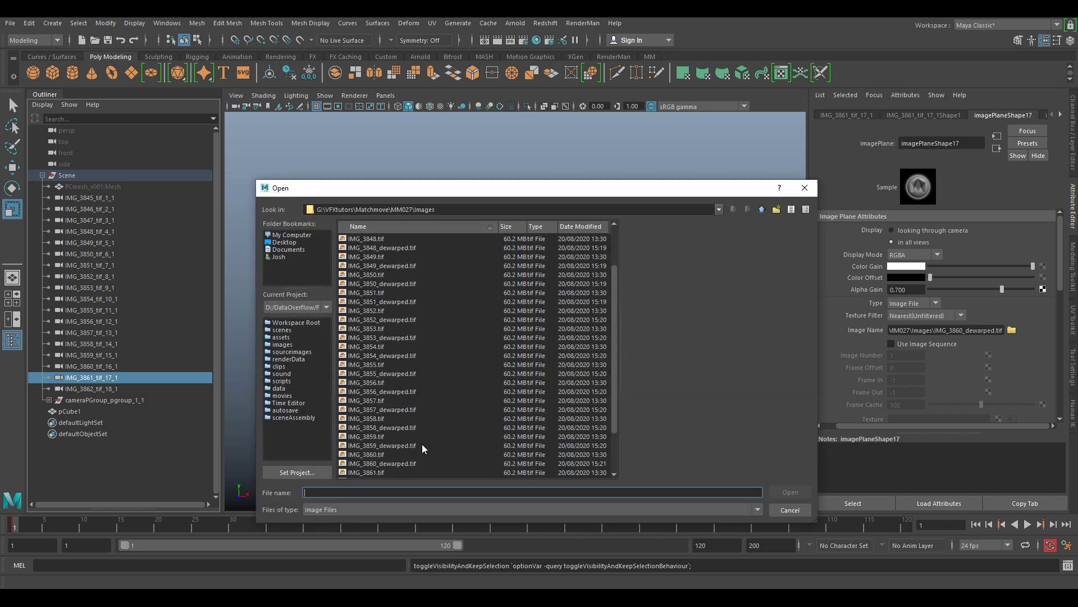
pyautogui.scroll(-1, 388, 470)
pyautogui.click(394, 469)
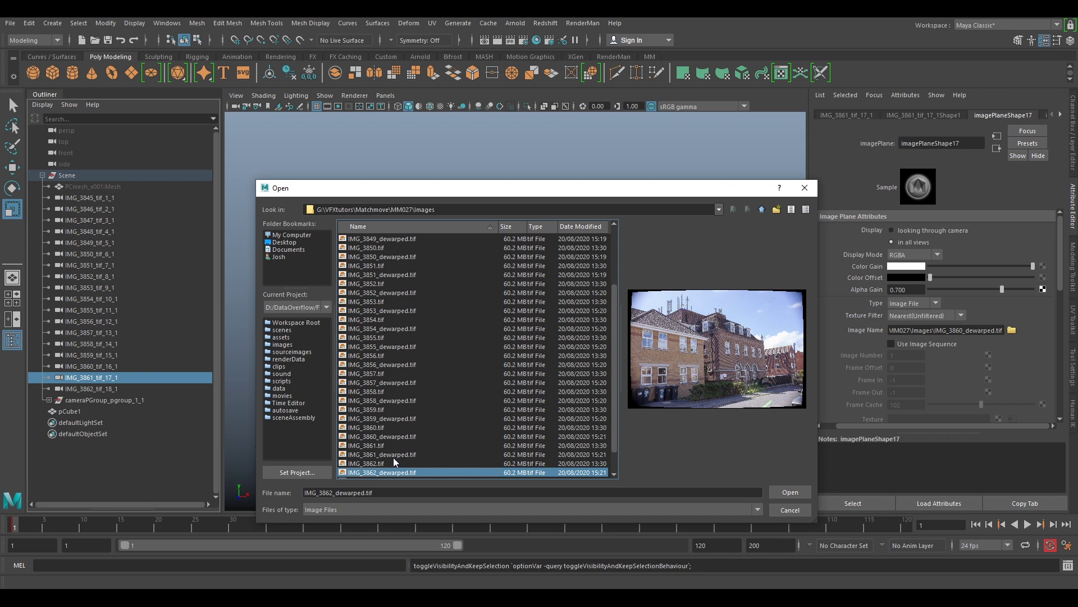
pyautogui.click(394, 455)
pyautogui.click(787, 491)
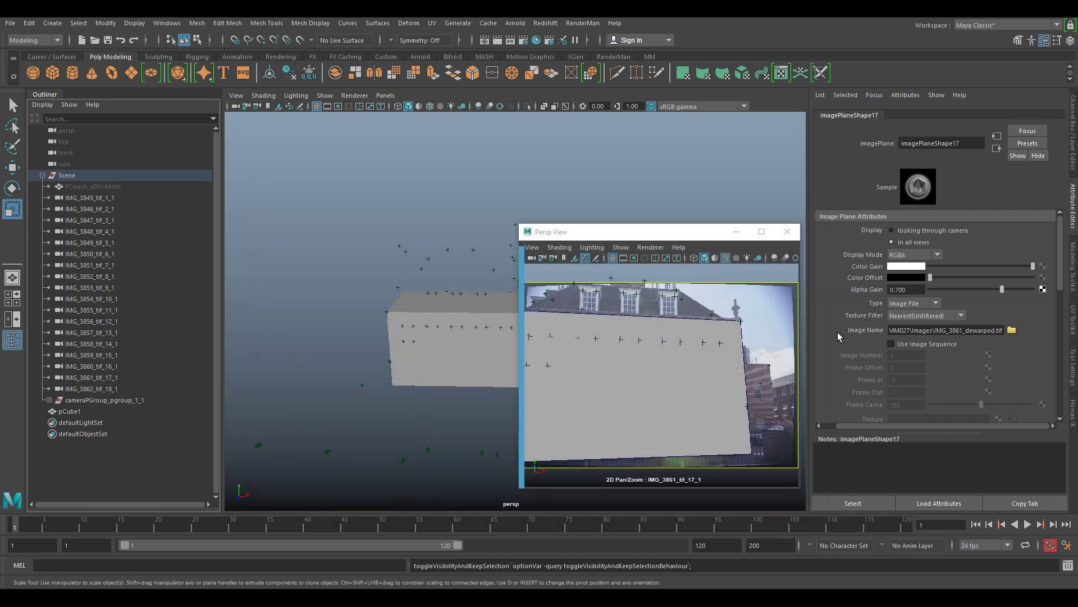
# - Set the depth of IMG_3861_tif_17_1's image plane to 1 so the photo sits in front of the cube
pyautogui.scroll(-4, 910, 290)
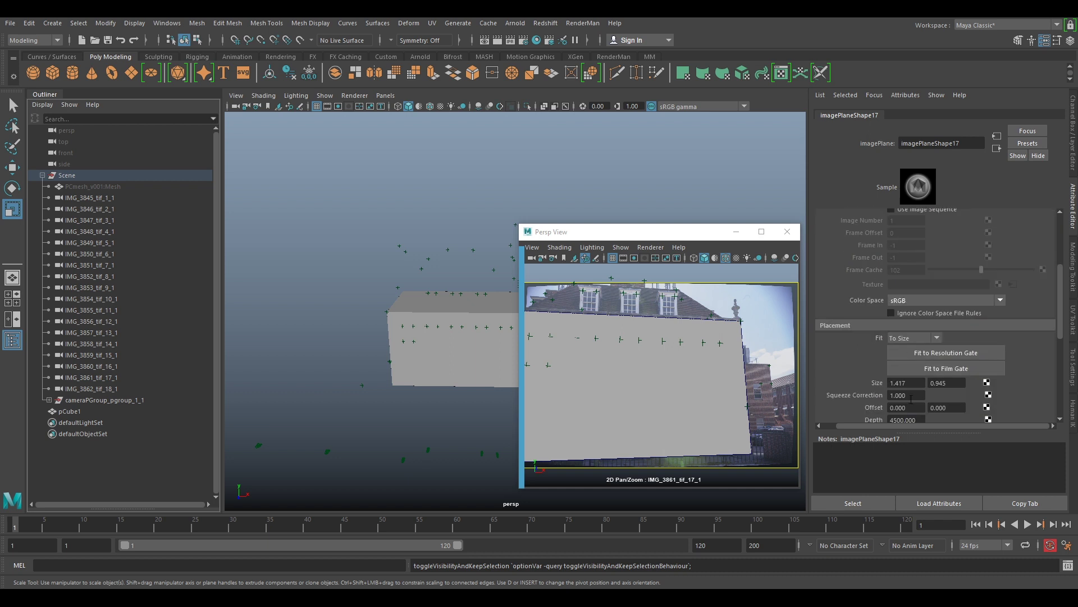
pyautogui.moveTo(919, 419); pyautogui.dragTo(534, 358)
pyautogui.write('1')
pyautogui.press('Return')
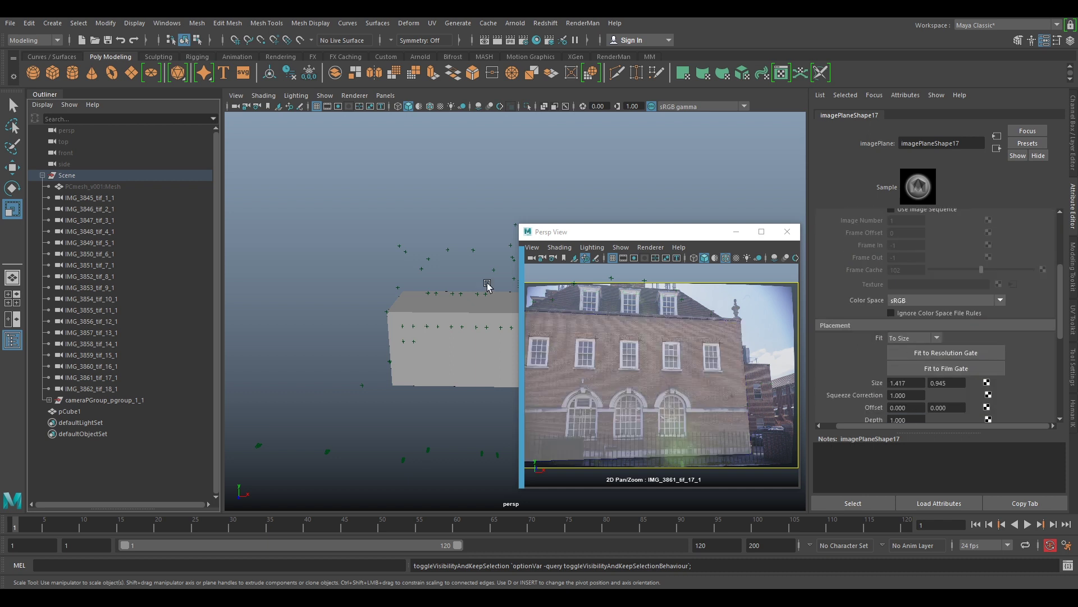
pyautogui.click(90, 378)
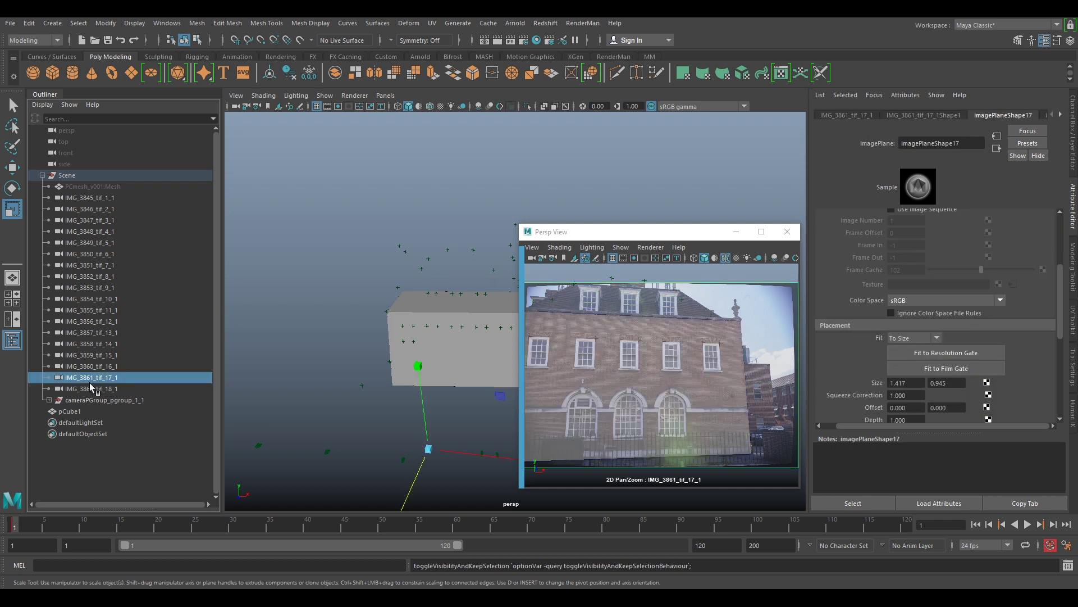
# - Look through IMG_3862_tif_18_1 in the floating view and set its image plane's depth to 1 and alpha gain to 0.7
pyautogui.click(99, 389)
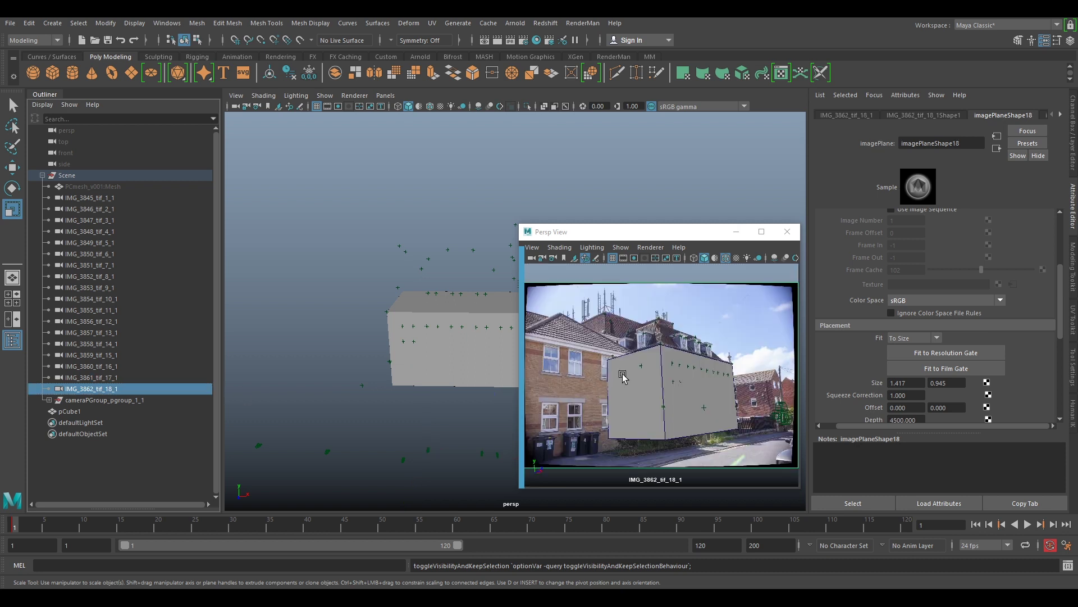
pyautogui.moveTo(922, 420); pyautogui.dragTo(378, 412)
pyautogui.write('1')
pyautogui.press('Return')
pyautogui.scroll(3, 865, 357)
pyautogui.moveTo(913, 292); pyautogui.dragTo(226, 282)
pyautogui.write('0.7')
pyautogui.press('Return')
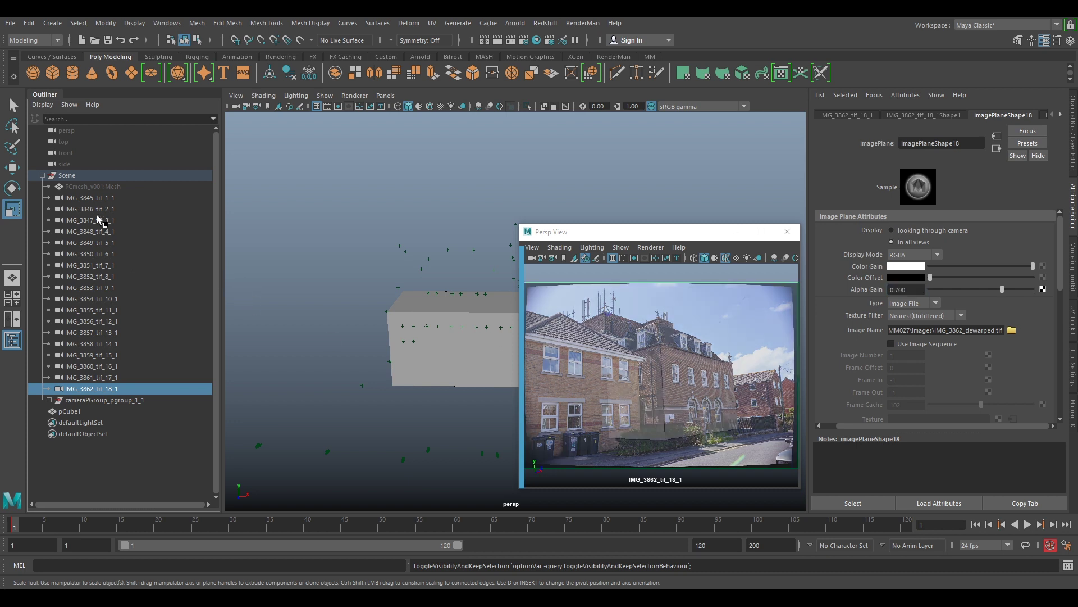
# - Look through IMG_3858_tif_14_1 in the floating view and examine the cube's edges against the building's far corner up close
pyautogui.click(97, 322)
pyautogui.click(86, 342)
pyautogui.moveTo(84, 342); pyautogui.dragTo(623, 364, button='middle')
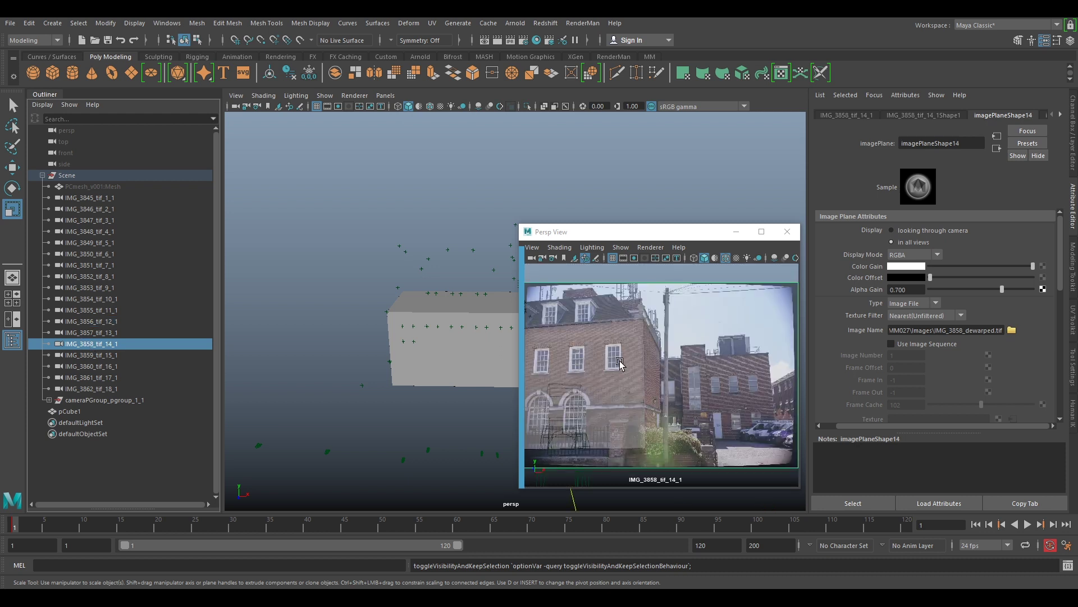
pyautogui.press('\\')
pyautogui.moveTo(643, 340); pyautogui.dragTo(818, 444, button='right')
pyautogui.moveTo(612, 371); pyautogui.dragTo(587, 392, button='right')
pyautogui.click(653, 427)
pyautogui.press('\\')
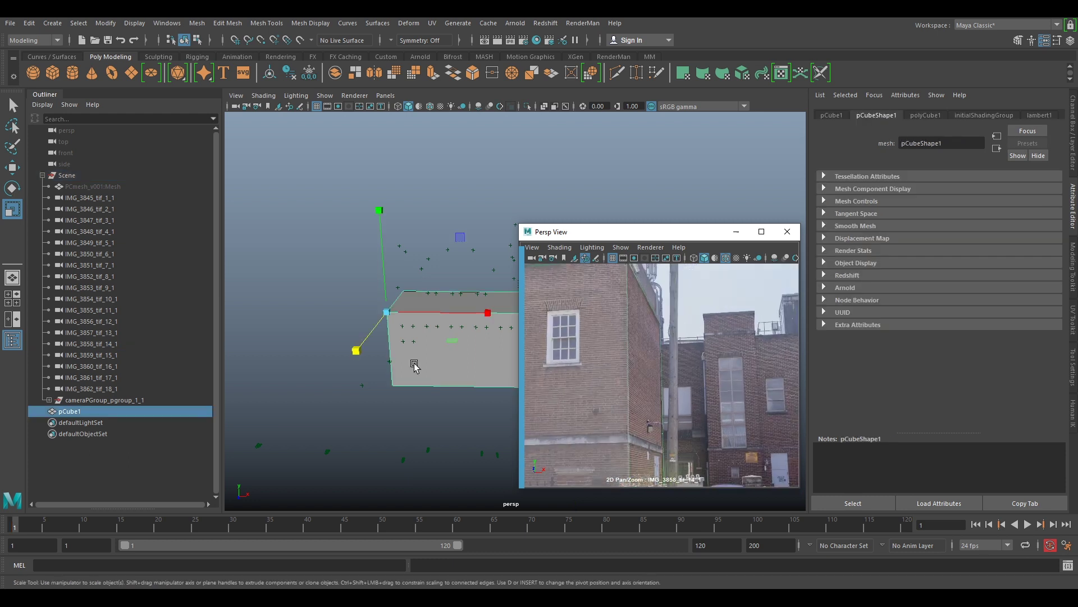
pyautogui.moveTo(356, 350); pyautogui.dragTo(369, 350)
pyautogui.click(90, 344)
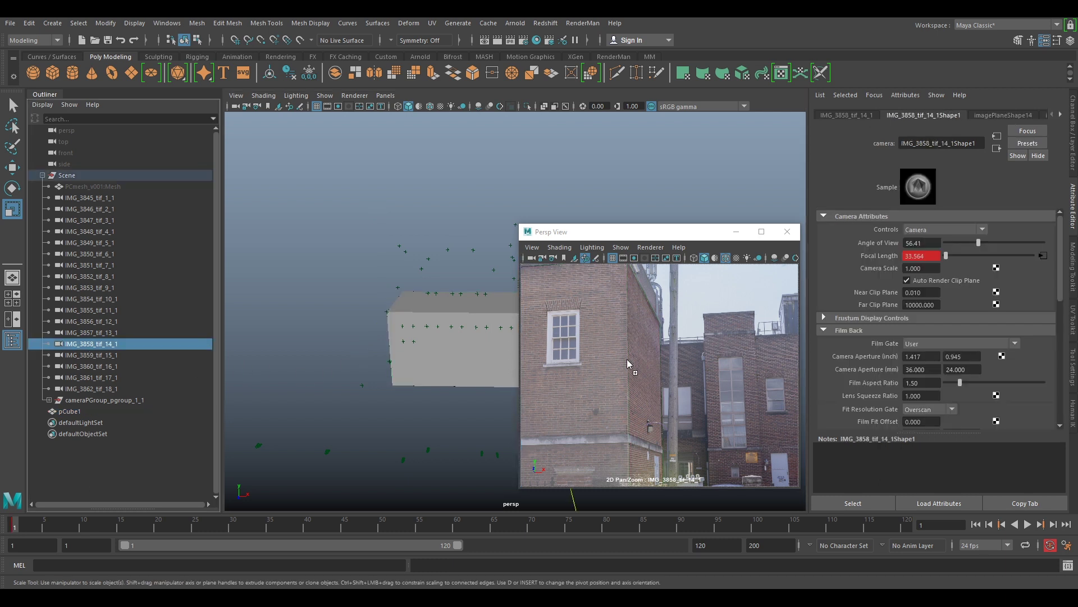
# - Examine the cube against the photos through IMG_3860_tif_16_1 and IMG_3852_tif_8_1, checking the side wall and roofline edges up close
pyautogui.click(152, 366)
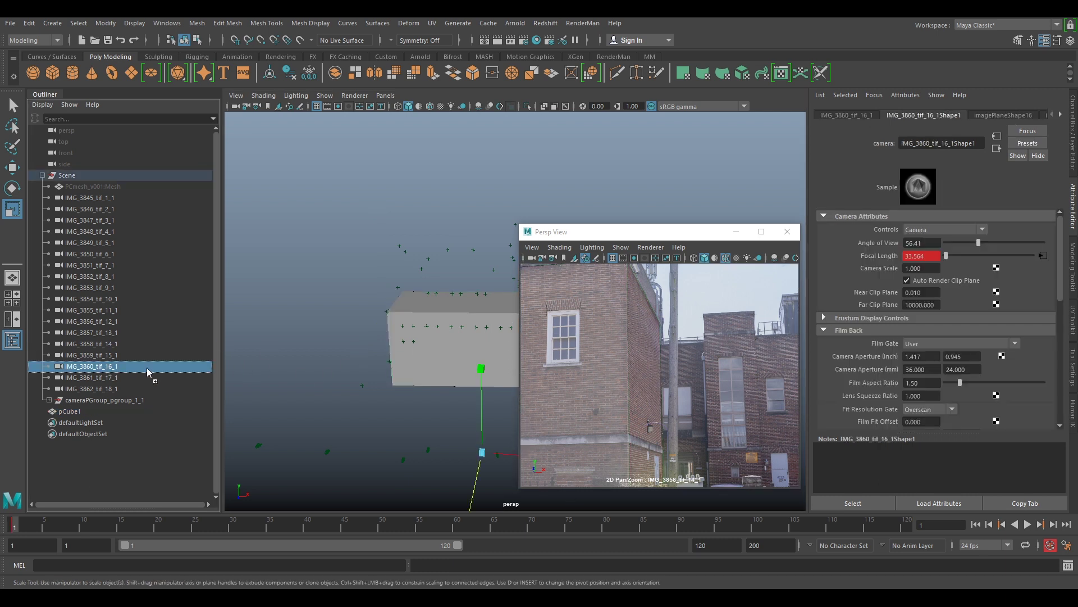
pyautogui.click(71, 278)
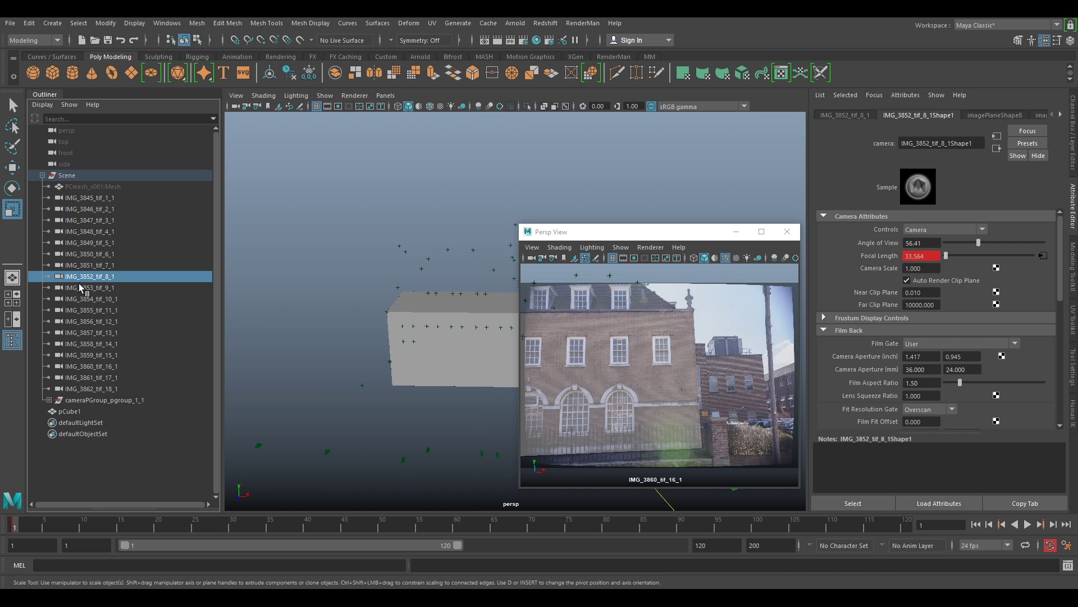
pyautogui.press('\\')
pyautogui.scroll(5, 703, 420)
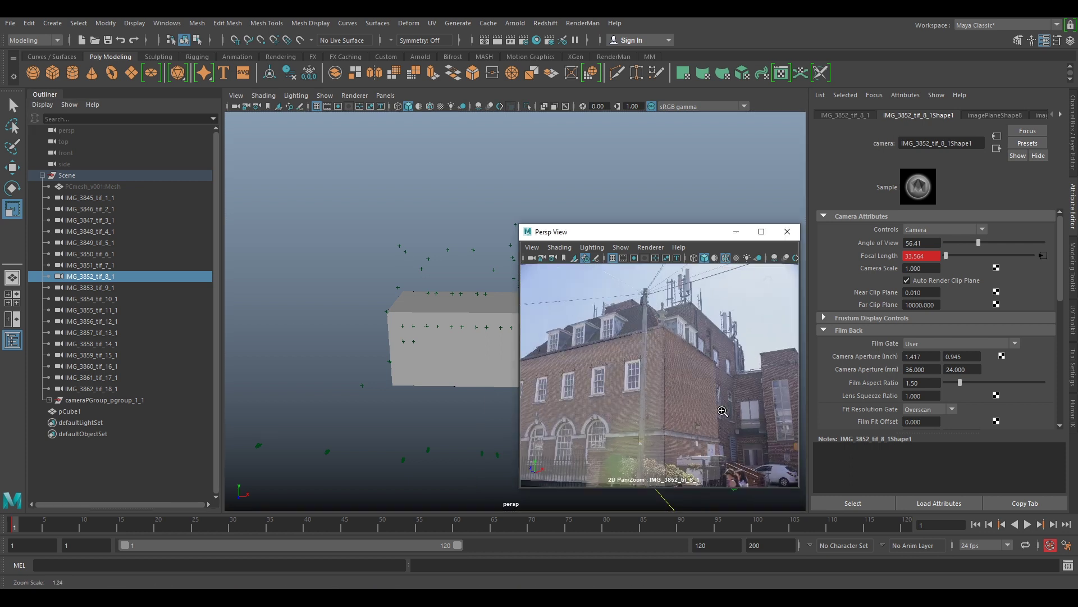
pyautogui.click(703, 420)
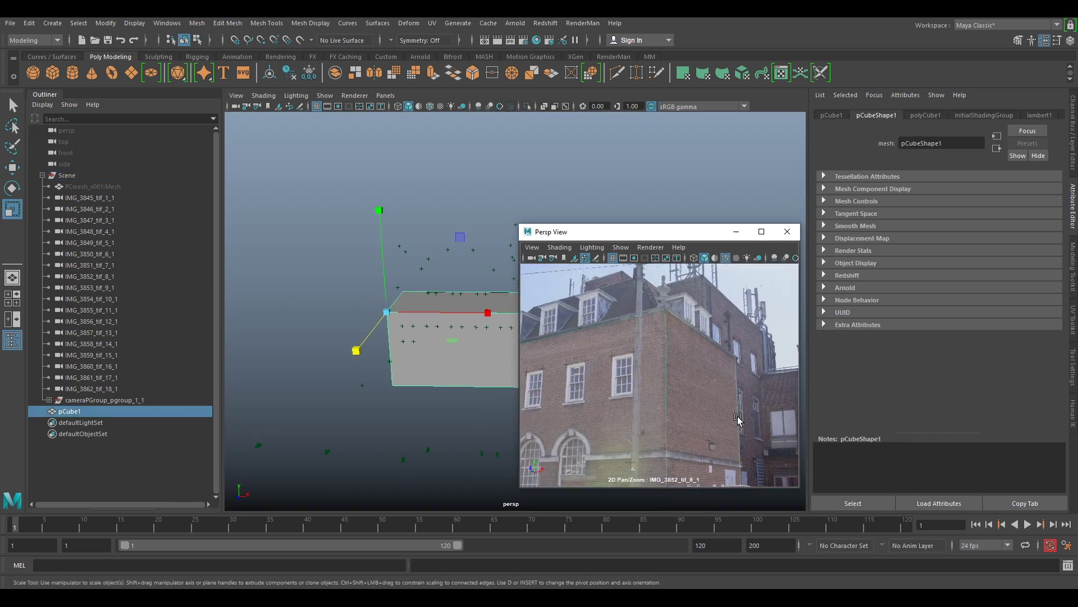
pyautogui.moveTo(738, 416); pyautogui.dragTo(787, 417, button='right')
pyautogui.moveTo(702, 349); pyautogui.dragTo(833, 359, button='middle')
pyautogui.moveTo(586, 368); pyautogui.dragTo(696, 314, button='middle')
pyautogui.moveTo(680, 377); pyautogui.dragTo(733, 385, button='right')
pyautogui.moveTo(735, 388); pyautogui.dragTo(691, 281, button='middle')
pyautogui.moveTo(677, 354); pyautogui.dragTo(564, 461, button='middle')
pyautogui.moveTo(784, 375); pyautogui.dragTo(553, 333, button='right')
pyautogui.moveTo(677, 344); pyautogui.dragTo(621, 370, button='middle')
pyautogui.moveTo(766, 327); pyautogui.dragTo(715, 323, button='right')
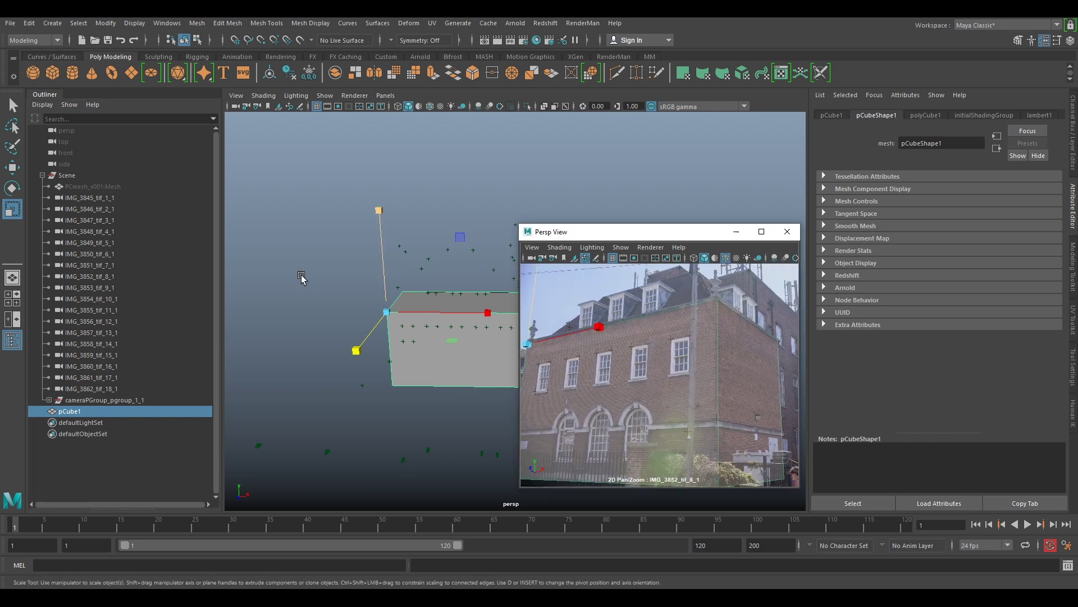
# - Look through IMG_3845_tif_1_1 and IMG_3846_tif_2_1, and enlarge the floating view and move it clear of the cube
pyautogui.click(90, 197)
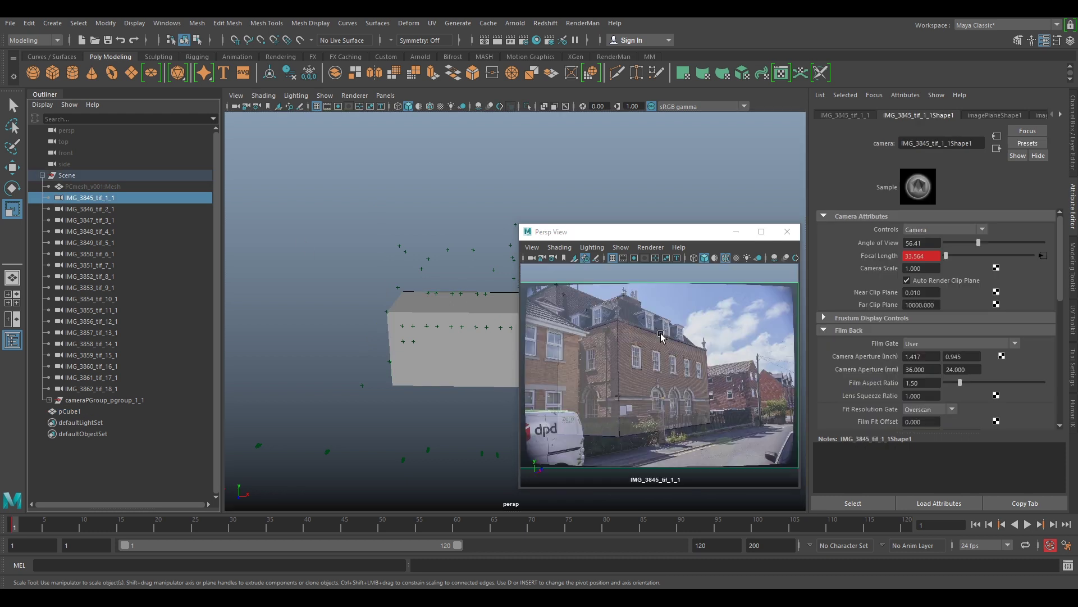
pyautogui.click(125, 210)
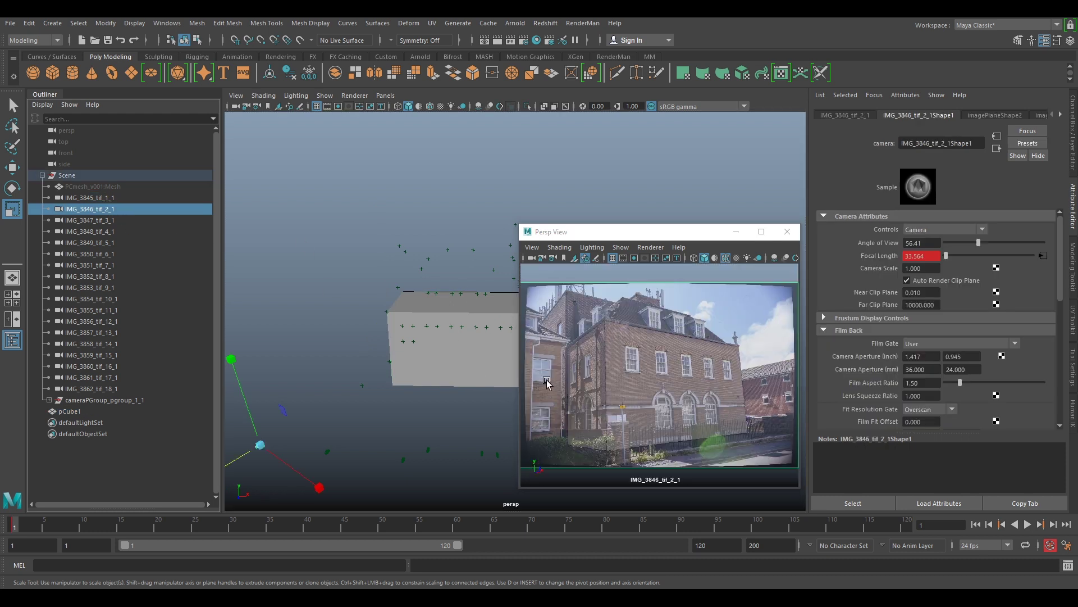
pyautogui.moveTo(640, 231); pyautogui.dragTo(727, 255)
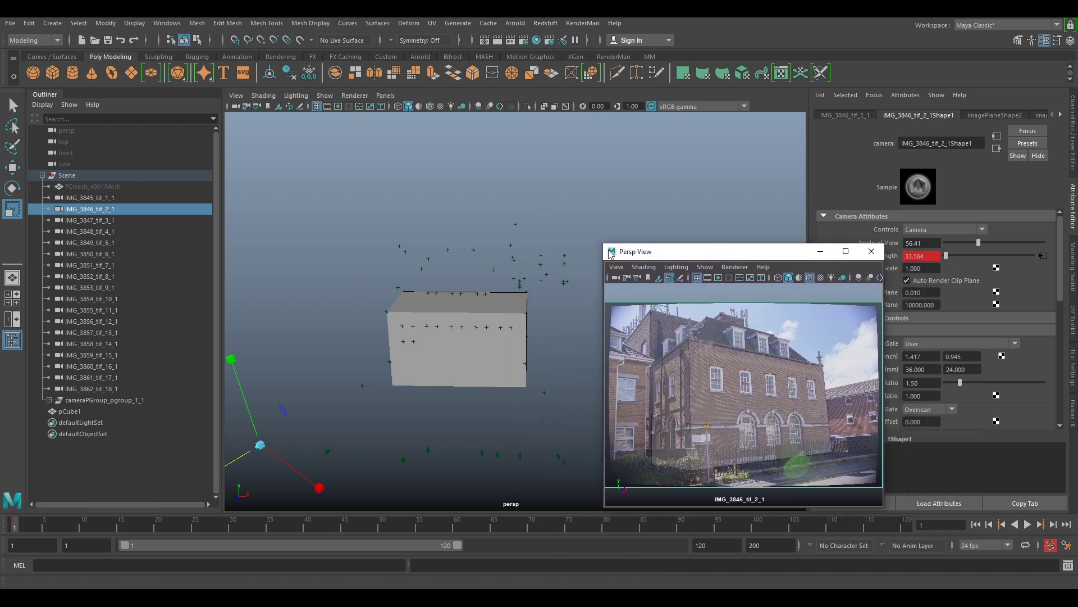
pyautogui.moveTo(602, 242); pyautogui.dragTo(511, 191)
pyautogui.moveTo(622, 203); pyautogui.dragTo(769, 189)
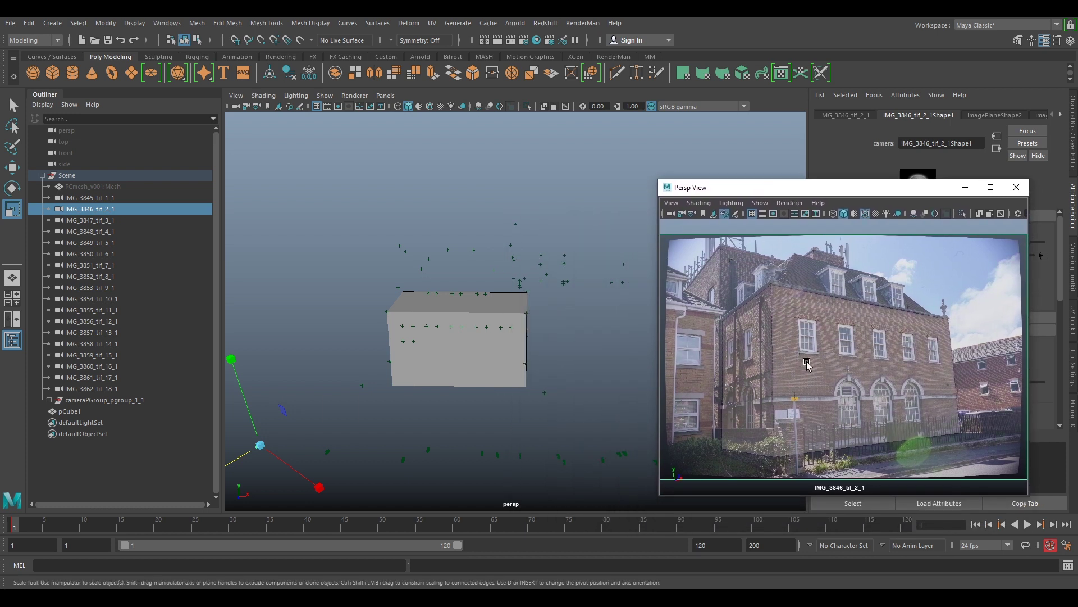
# - Examine the selected cube's front corner and top edges against the building's walls through IMG_3846_tif_2_1
pyautogui.press('\\')
pyautogui.moveTo(807, 362); pyautogui.dragTo(979, 421, button='right')
pyautogui.moveTo(849, 366); pyautogui.dragTo(902, 368, button='middle')
pyautogui.click(847, 391)
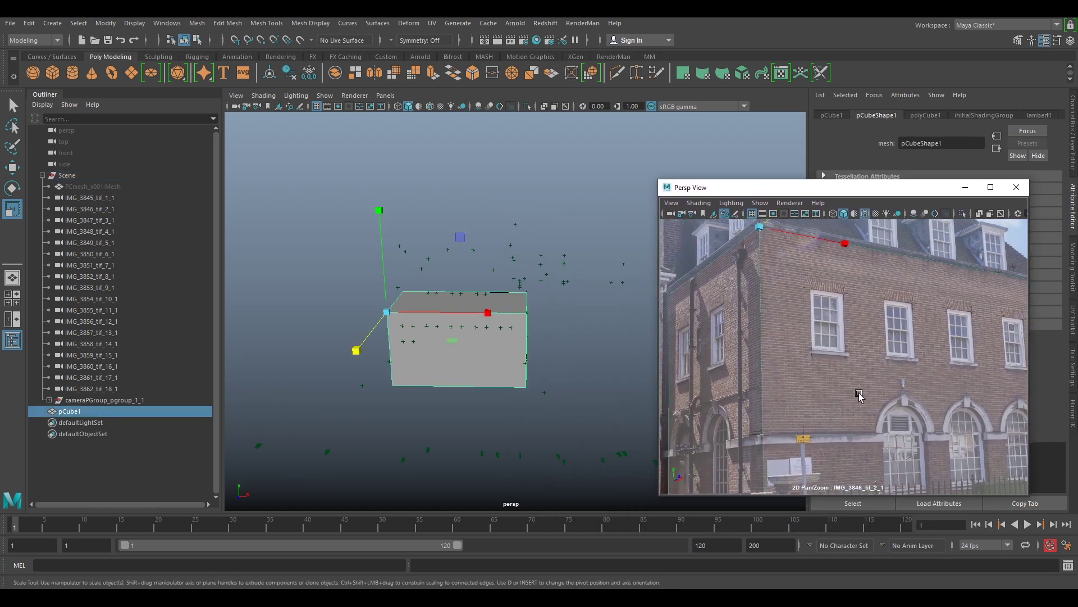
pyautogui.moveTo(811, 249); pyautogui.dragTo(835, 292, button='middle')
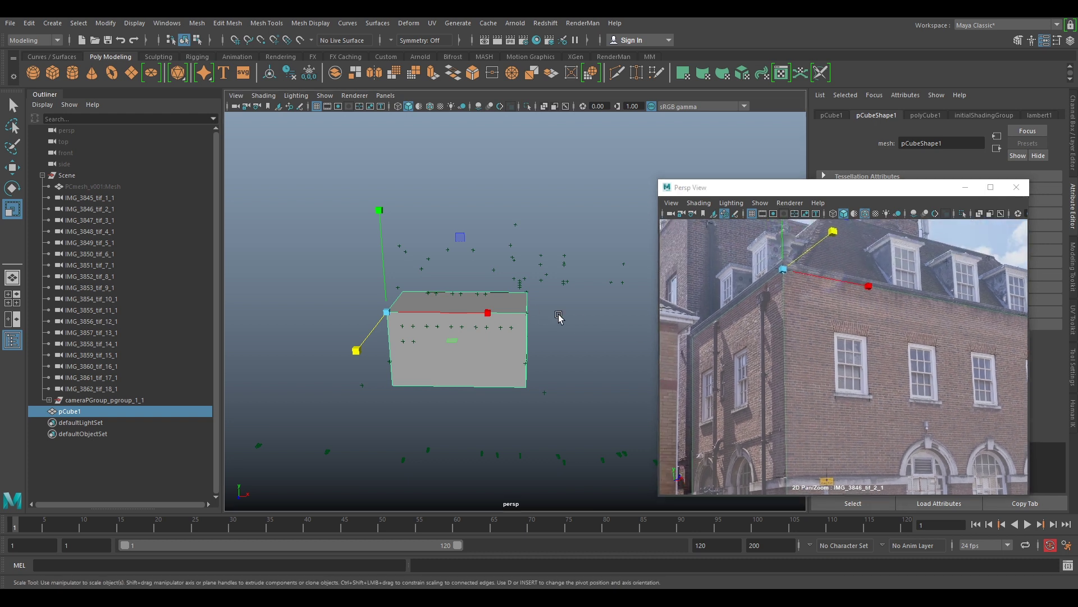
pyautogui.moveTo(697, 380); pyautogui.dragTo(984, 402, button='middle')
pyautogui.moveTo(985, 402); pyautogui.dragTo(949, 369, button='right')
pyautogui.moveTo(948, 369); pyautogui.dragTo(875, 396, button='middle')
pyautogui.moveTo(856, 288); pyautogui.dragTo(850, 272)
# - Look through IMG_3855_tif_11_1 in the floating view and examine the back of the building up close
pyautogui.click(88, 310)
pyautogui.moveTo(89, 310); pyautogui.dragTo(866, 391, button='middle')
pyautogui.click(769, 353)
pyautogui.moveTo(770, 353); pyautogui.dragTo(930, 409, button='right')
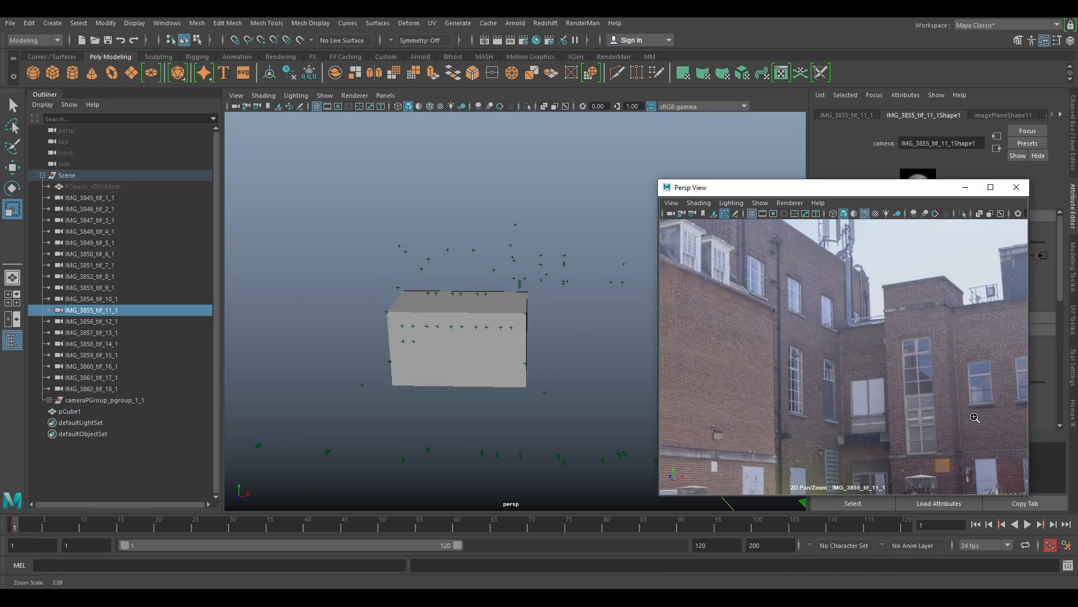
pyautogui.moveTo(803, 406); pyautogui.dragTo(845, 404, button='right')
pyautogui.moveTo(780, 399); pyautogui.dragTo(742, 378, button='right')
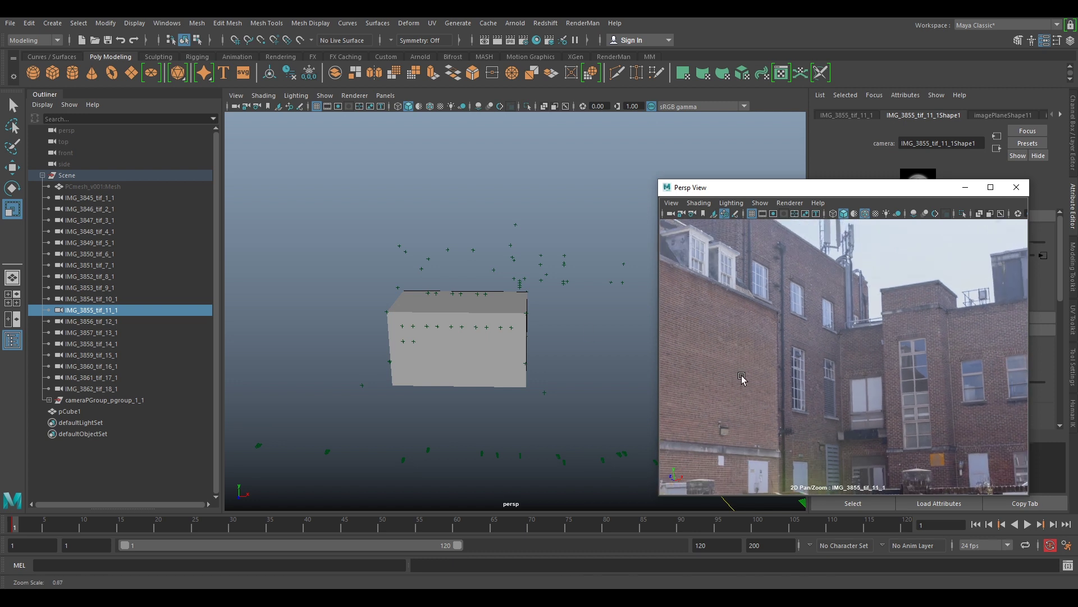
# - Return to IMG_3846_tif_2_1 in the floating view and check the selected cube's lower edges against the building's base
pyautogui.click(78, 208)
pyautogui.moveTo(78, 209); pyautogui.dragTo(757, 302, button='middle')
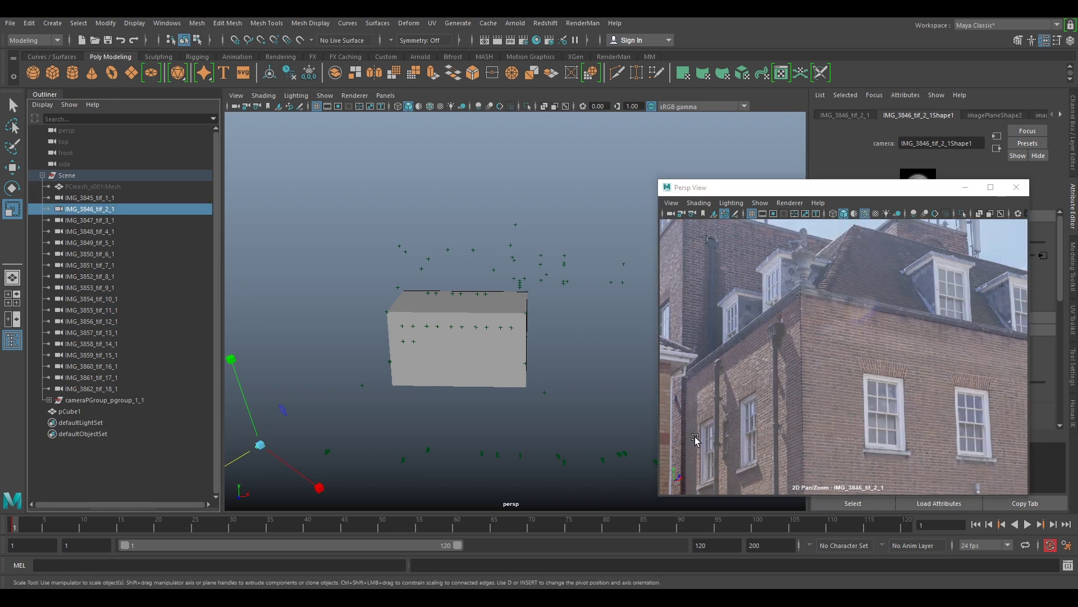
pyautogui.moveTo(874, 415); pyautogui.dragTo(875, 385, button='middle')
pyautogui.click(876, 385)
pyautogui.moveTo(884, 379); pyautogui.dragTo(866, 334, button='right')
pyautogui.moveTo(907, 438); pyautogui.dragTo(875, 351, button='middle')
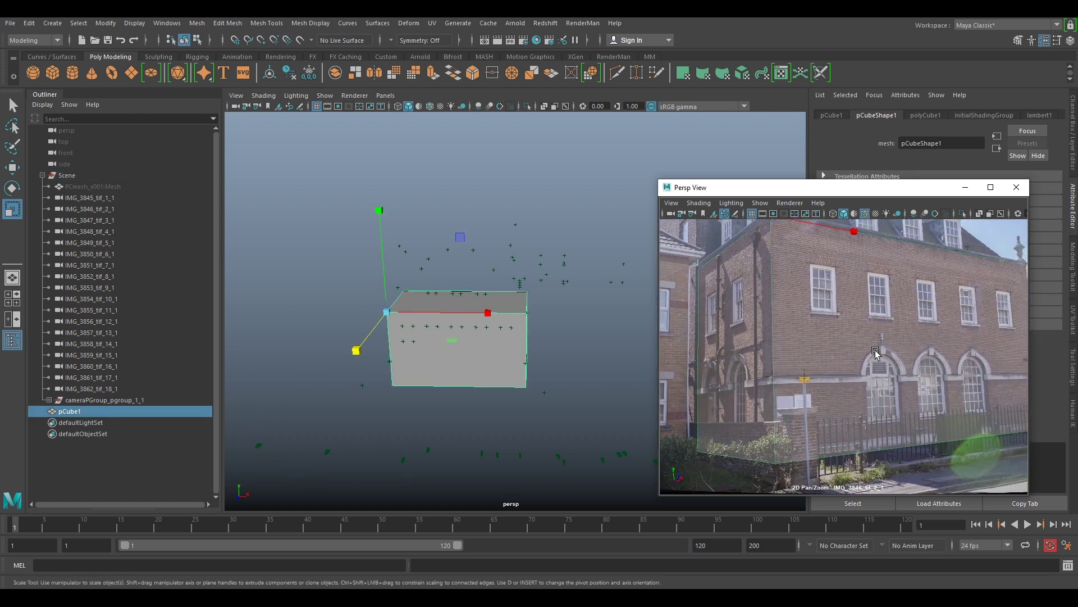
# - Select the cube's top face and nudge it vertically to line up with the building's roof edge through IMG_3846_tif_2_1
pyautogui.moveTo(801, 266); pyautogui.dragTo(771, 366, button='middle')
pyautogui.keyDown('alt'); pyautogui.moveTo(480, 291); pyautogui.dragTo(492, 322); pyautogui.keyUp('alt')
pyautogui.scroll(5, 385, 332)
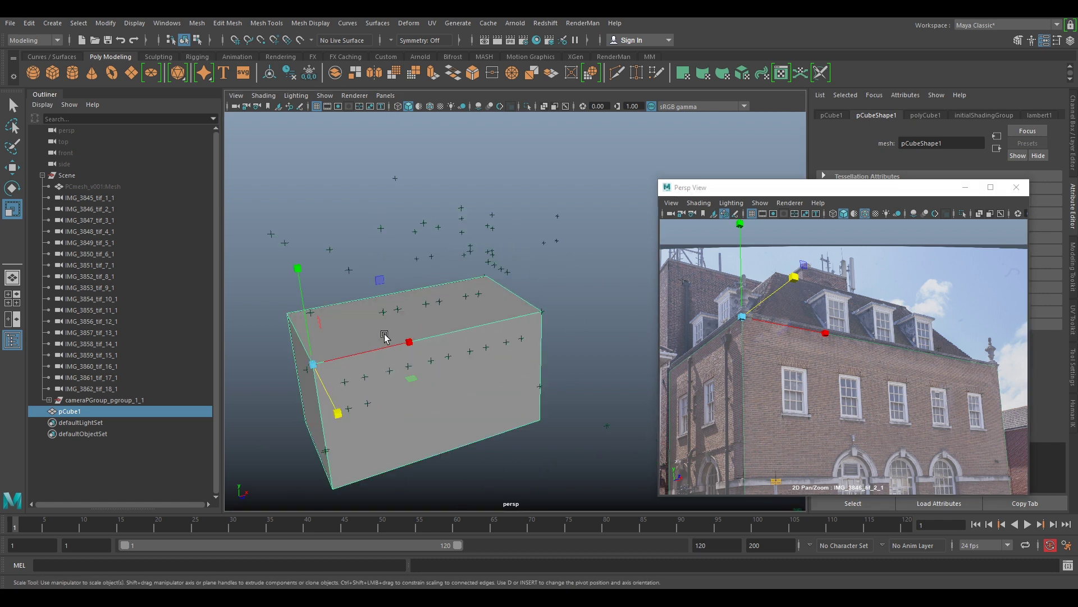
pyautogui.keyDown('alt'); pyautogui.moveTo(480, 329); pyautogui.dragTo(607, 268, button='middle'); pyautogui.keyUp('alt')
pyautogui.moveTo(543, 277); pyautogui.dragTo(544, 301, button='right')
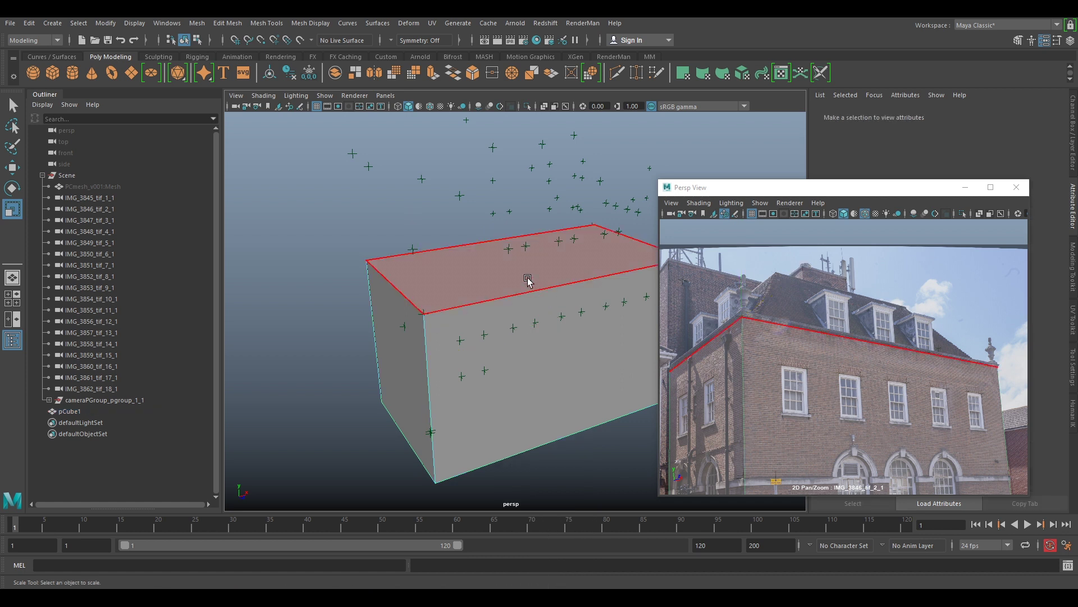
pyautogui.click(524, 277)
pyautogui.moveTo(810, 315); pyautogui.dragTo(964, 335)
pyautogui.press('w')
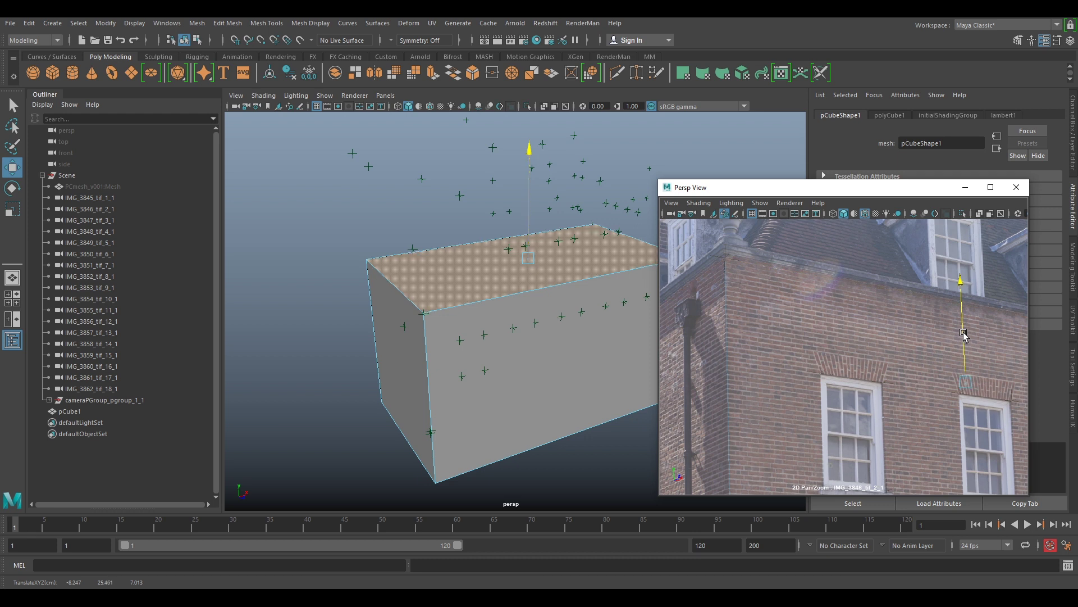
pyautogui.moveTo(964, 335); pyautogui.dragTo(960, 331)
# - Examine the cube's top edges and front corner against the brick walls through IMG_3846_tif_2_1, and return to object selection
pyautogui.moveTo(894, 344); pyautogui.dragTo(804, 334, button='right')
pyautogui.moveTo(804, 335); pyautogui.dragTo(893, 343, button='middle')
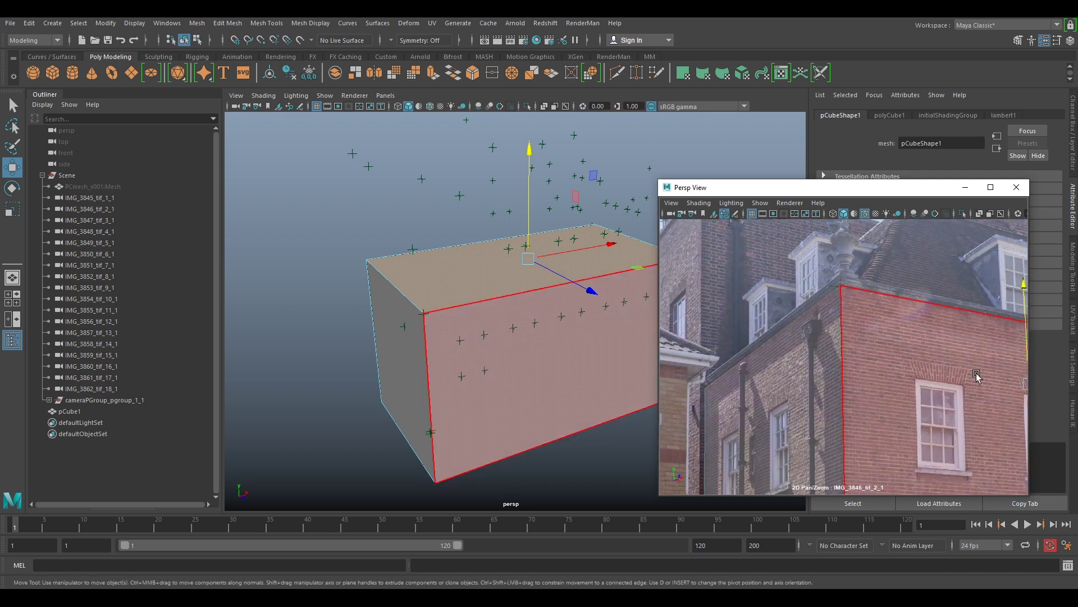
pyautogui.moveTo(975, 373); pyautogui.dragTo(959, 348, button='middle')
pyautogui.moveTo(976, 316); pyautogui.dragTo(1029, 268, button='right')
pyautogui.moveTo(932, 401); pyautogui.dragTo(871, 346, button='right')
pyautogui.moveTo(932, 419); pyautogui.dragTo(879, 395, button='right')
pyautogui.moveTo(888, 396); pyautogui.dragTo(862, 329, button='middle')
pyautogui.moveTo(841, 351); pyautogui.dragTo(896, 321, button='right')
pyautogui.moveTo(896, 321); pyautogui.dragTo(865, 350, button='middle')
pyautogui.moveTo(754, 308); pyautogui.dragTo(778, 320, button='right')
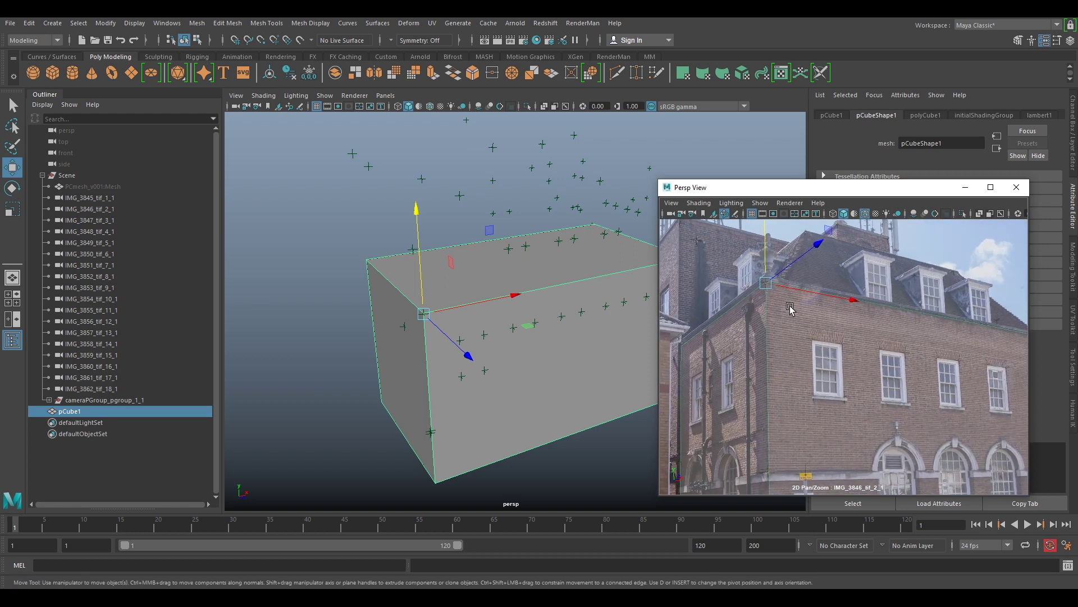
pyautogui.moveTo(692, 351); pyautogui.dragTo(831, 316, button='middle')
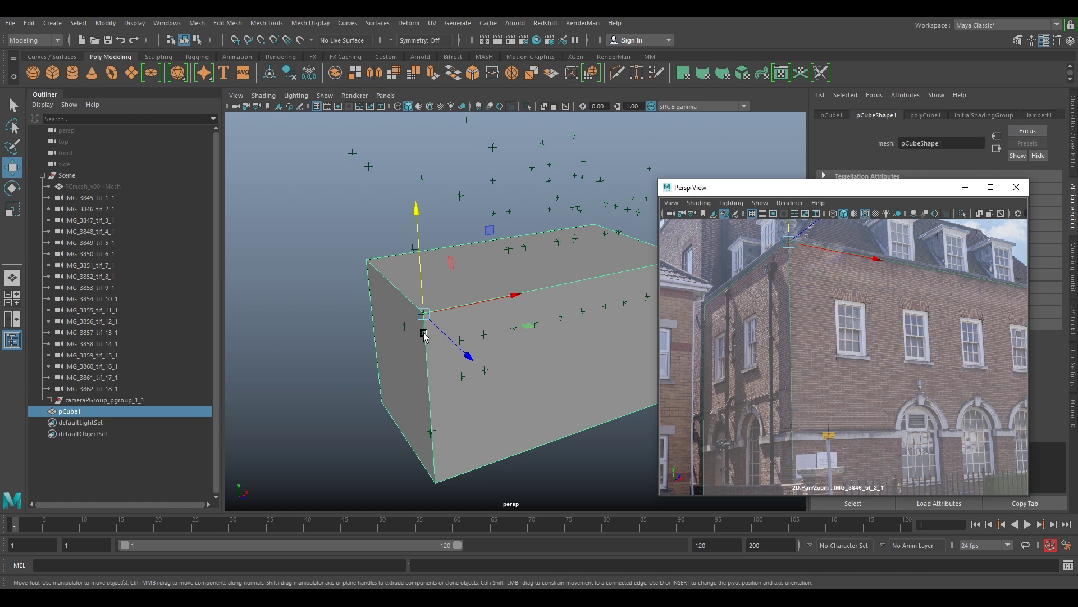
# - Rename the cube as HouseFrontSection
pyautogui.doubleClick(82, 411)
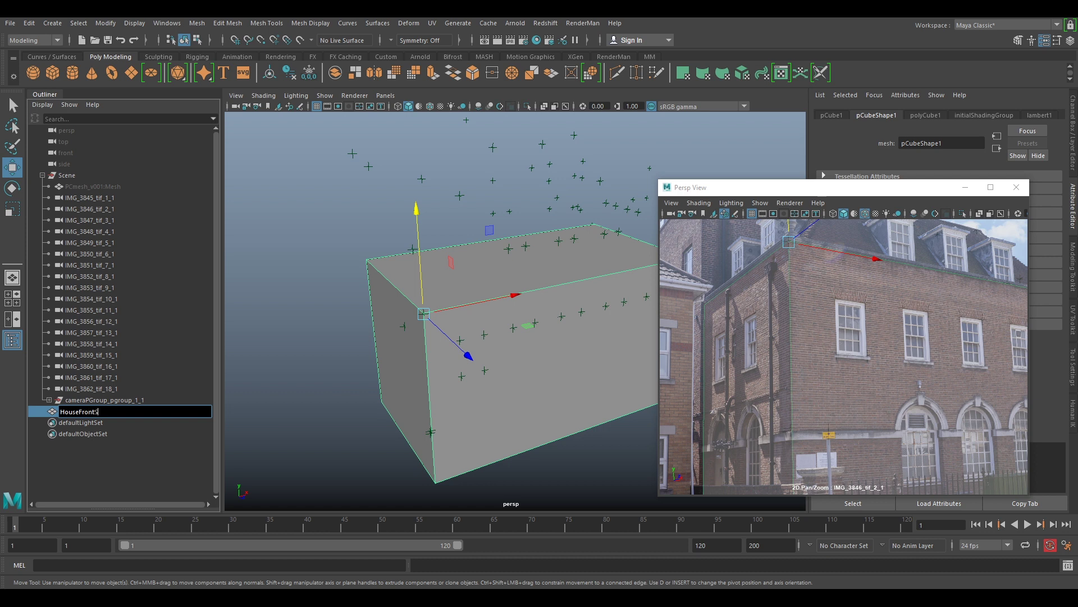
pyautogui.write('HouseFrontSection')
pyautogui.press('Return')
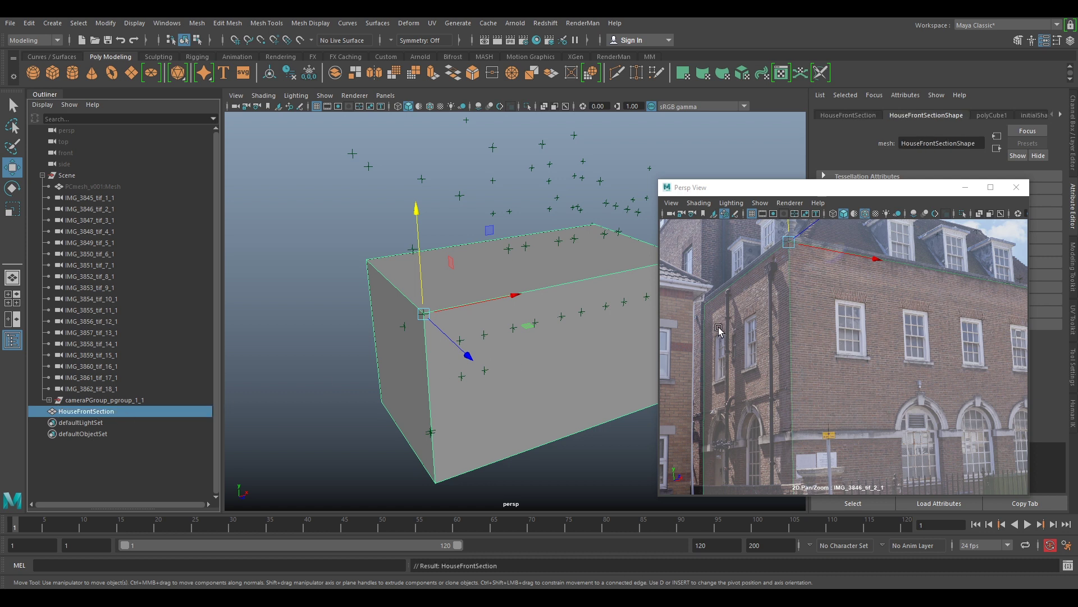
# - Try placing a duplicate of HouseFrontSection behind the original, snapped to its rear top corner, discard it and reselect the original
pyautogui.hotkey('ctrl', 'd')
pyautogui.press('v')
pyautogui.moveTo(807, 229); pyautogui.dragTo(707, 310)
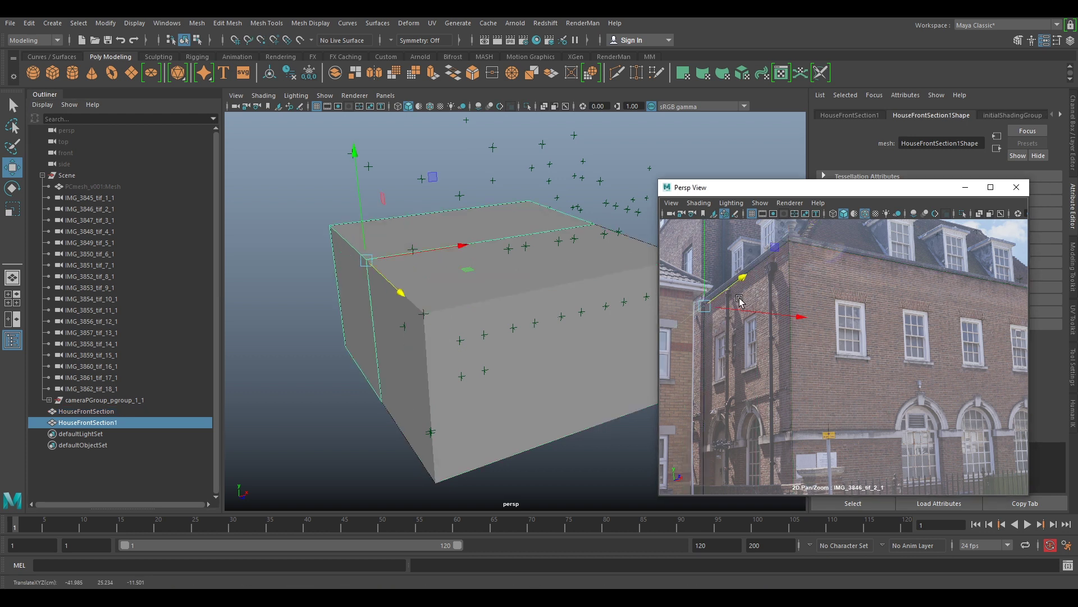
pyautogui.moveTo(367, 268)
pyautogui.keyDown('alt'); pyautogui.mouseDown()
pyautogui.moveTo(434, 251)
pyautogui.moveTo(377, 268)
pyautogui.mouseUp(); pyautogui.keyUp('alt')
pyautogui.moveTo(946, 326); pyautogui.dragTo(811, 258, button='right')
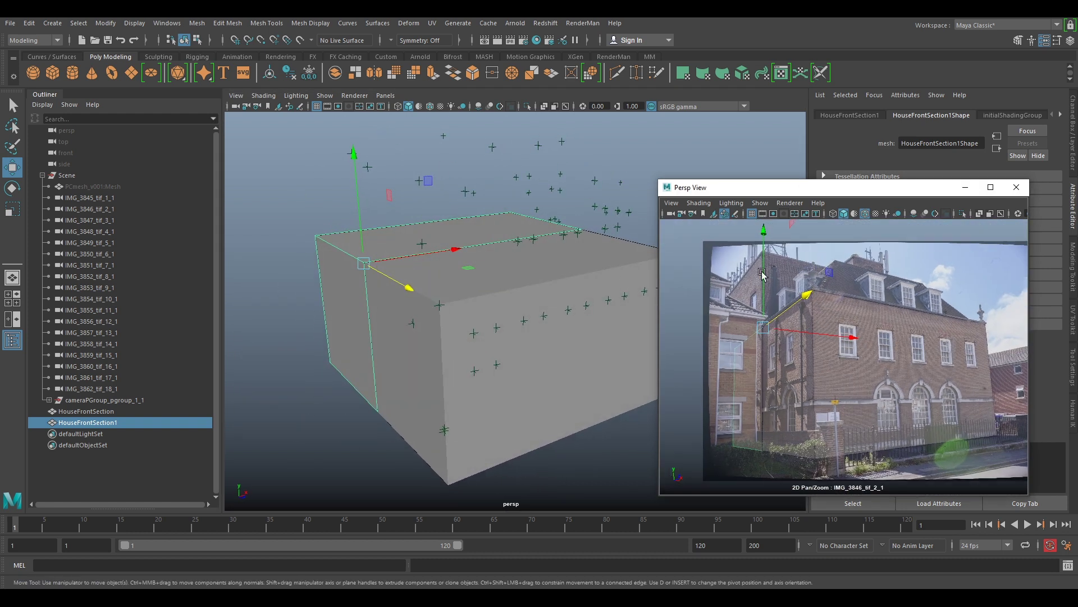
pyautogui.press('Delete')
pyautogui.click(430, 318)
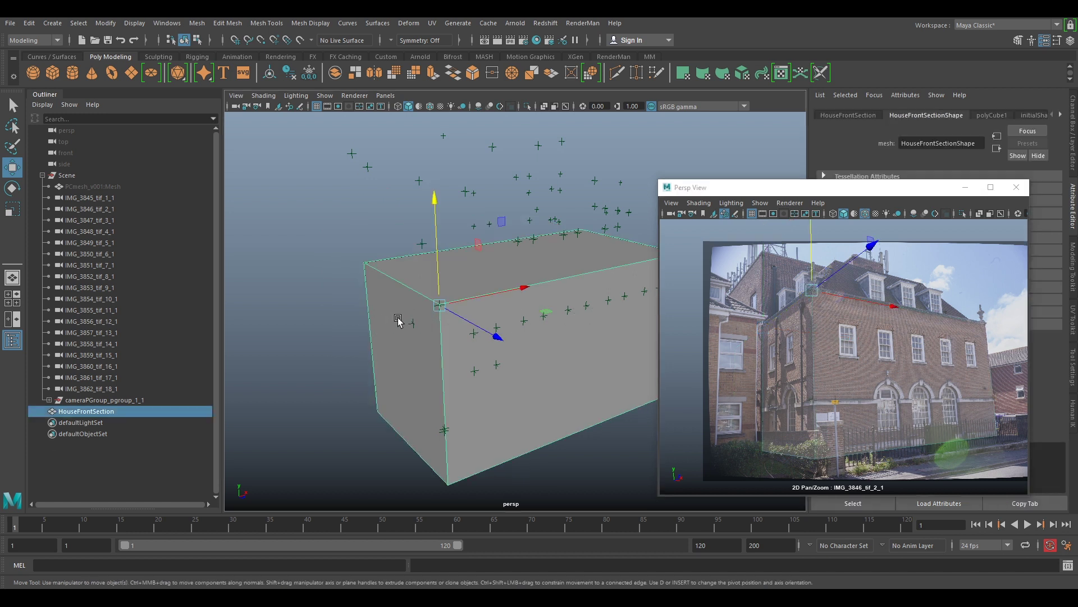
# - Undo the recent edits to restore the duplicate block HouseFrontSection1 behind HouseFrontSection, with both blocks selected
pyautogui.keyDown('alt'); pyautogui.moveTo(398, 319); pyautogui.dragTo(513, 310); pyautogui.keyUp('alt')
pyautogui.moveTo(441, 297); pyautogui.dragTo(444, 316, button='right')
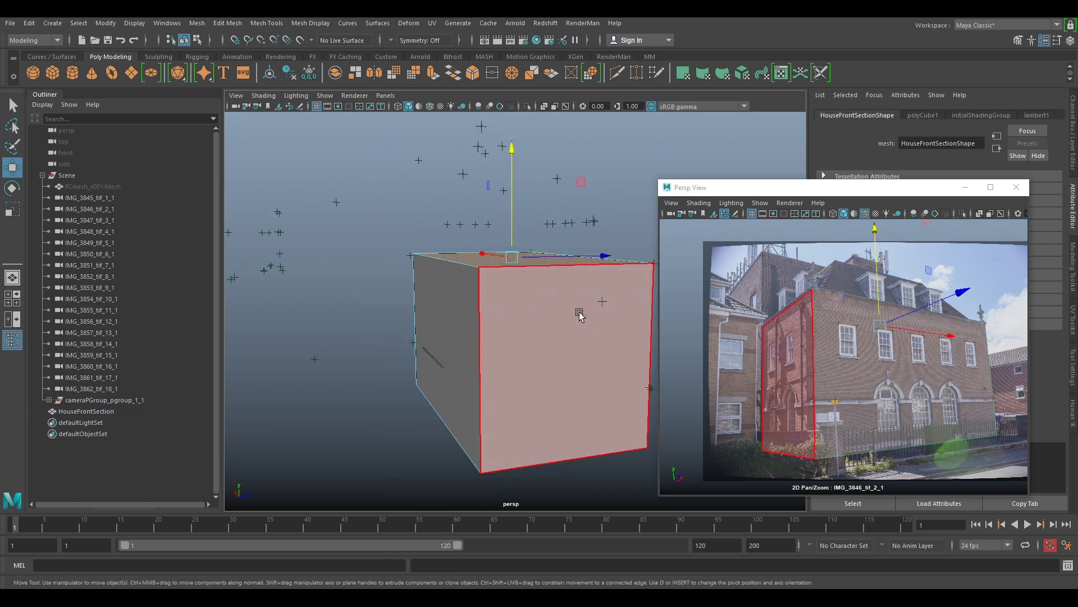
pyautogui.hotkey('ctrl', 'z')
pyautogui.hotkey('ctrl', 'z')
pyautogui.hotkey('ctrl', 'z')
pyautogui.hotkey('ctrl', 'z')
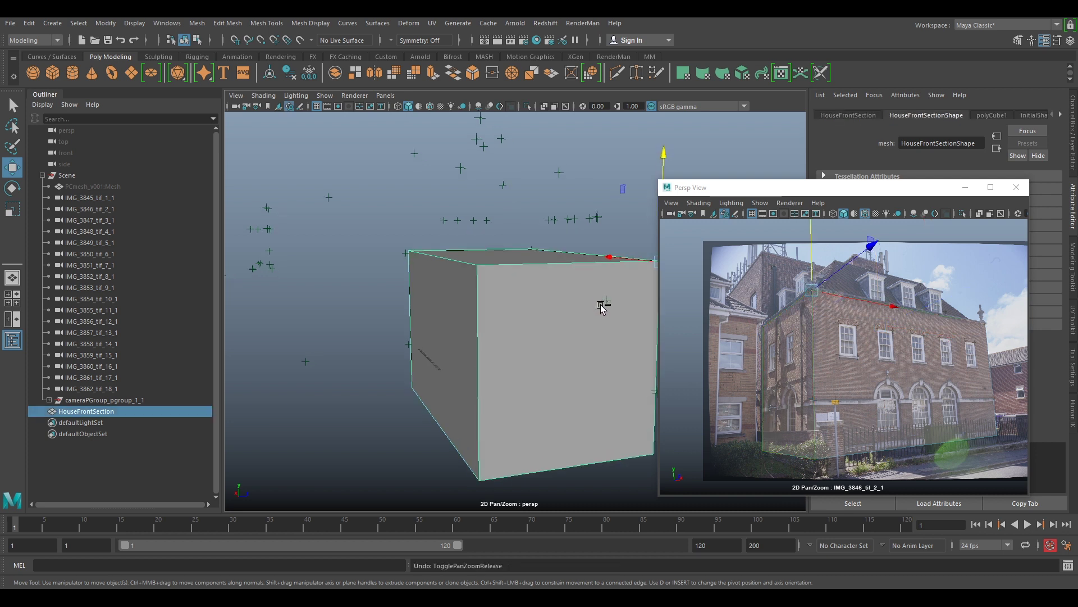
pyautogui.hotkey('ctrl', 'z')
pyautogui.hotkey('ctrl', 'z')
pyautogui.hotkey('ctrl', 'z')
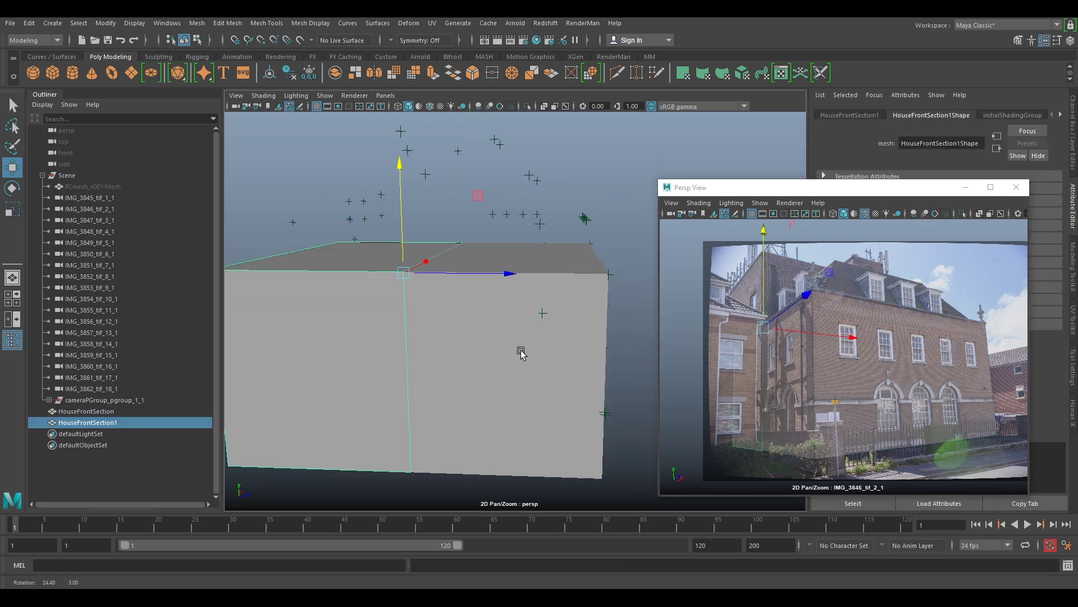
pyautogui.scroll(4, 817, 287)
pyautogui.moveTo(816, 287); pyautogui.dragTo(860, 342, button='middle')
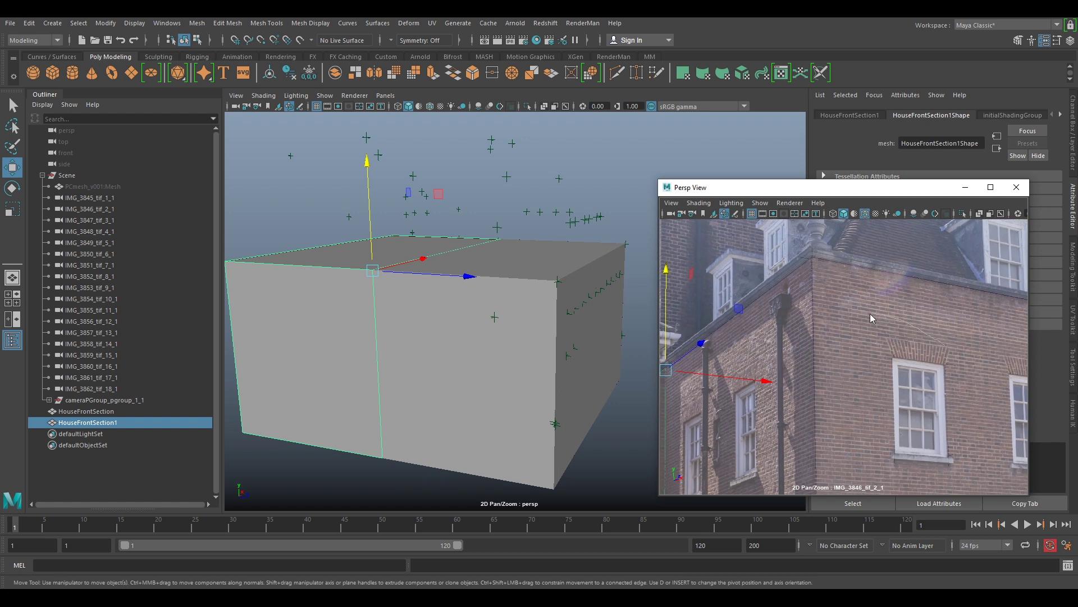
pyautogui.hotkey('ctrl', 'z')
# - Select the outer side face of HouseFrontSection1 and move it slightly outward to match the side wall in the photo
pyautogui.moveTo(902, 357); pyautogui.dragTo(937, 274, button='right')
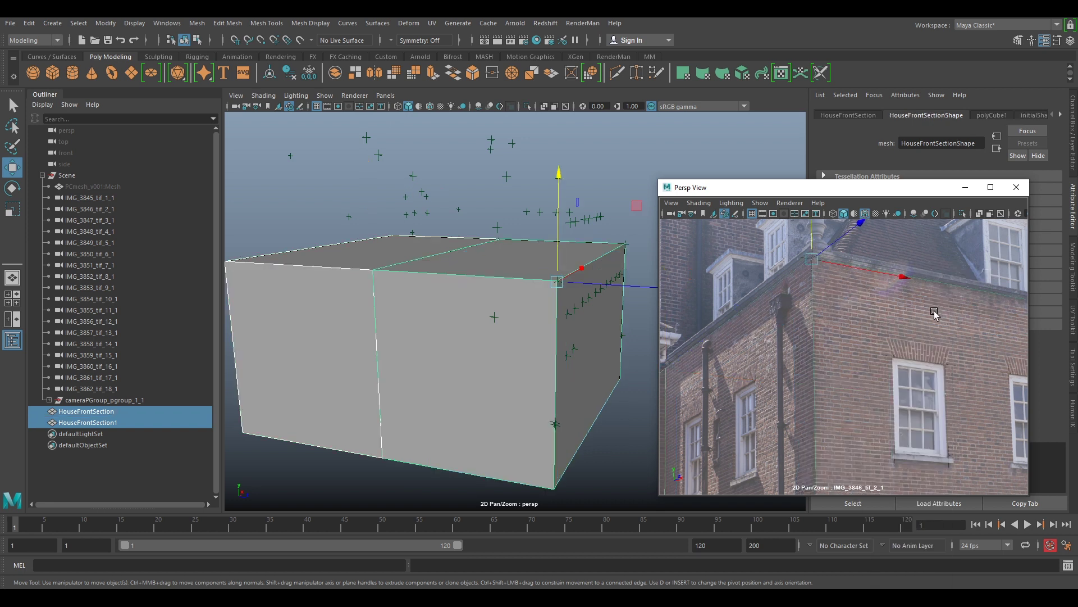
pyautogui.moveTo(891, 323); pyautogui.dragTo(781, 298, button='right')
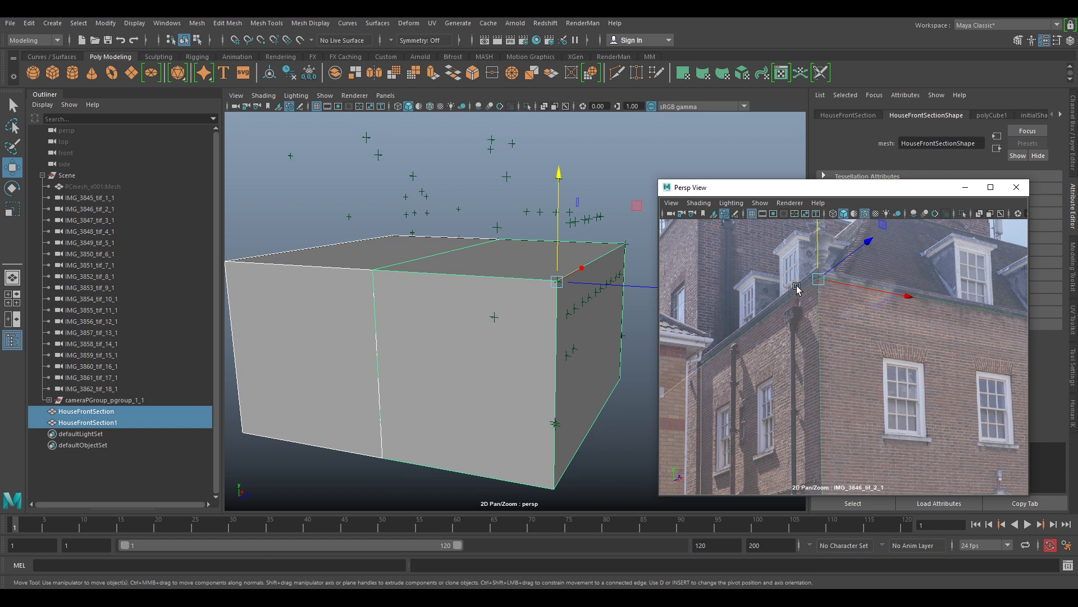
pyautogui.click(339, 308)
pyautogui.moveTo(330, 291); pyautogui.dragTo(335, 324, button='right')
pyautogui.click(333, 321)
pyautogui.moveTo(361, 334); pyautogui.dragTo(354, 336)
pyautogui.moveTo(820, 438); pyautogui.dragTo(835, 423, button='right')
pyautogui.moveTo(720, 361); pyautogui.dragTo(862, 216, button='middle')
pyautogui.moveTo(744, 414); pyautogui.dragTo(901, 378, button='right')
pyautogui.moveTo(815, 406); pyautogui.dragTo(824, 353, button='middle')
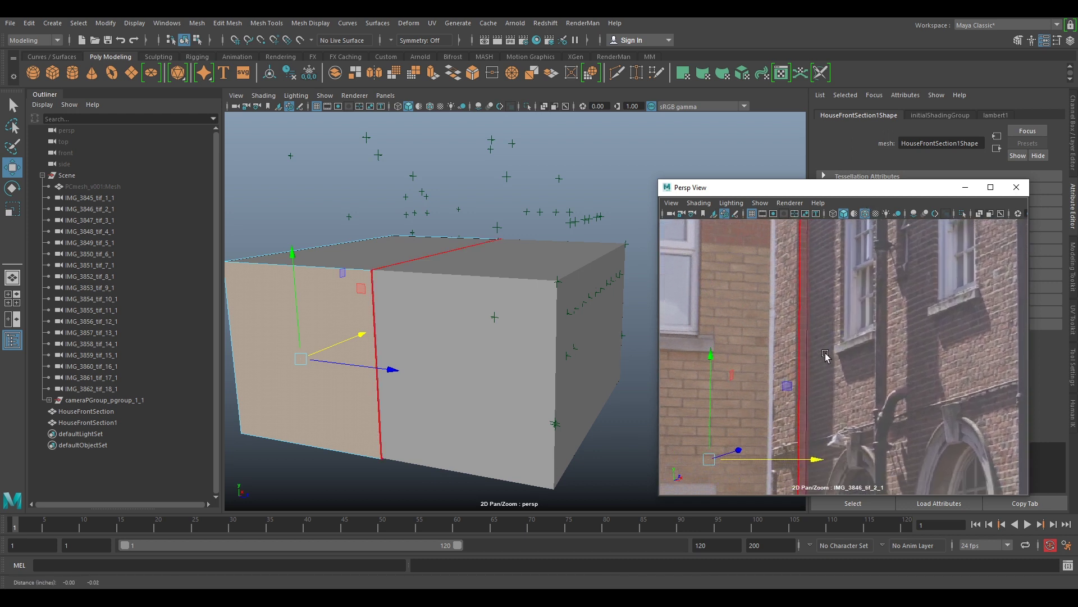
# - Fine-tune the side face of HouseFrontSection1 outward along X to meet the wall edge in the photo
pyautogui.keyDown('alt'); pyautogui.moveTo(373, 316); pyautogui.dragTo(323, 321); pyautogui.keyUp('alt')
pyautogui.keyDown('alt'); pyautogui.moveTo(324, 321); pyautogui.dragTo(493, 308, button='middle'); pyautogui.keyUp('alt')
pyautogui.keyDown('alt'); pyautogui.moveTo(493, 308); pyautogui.dragTo(560, 353, button='right'); pyautogui.keyUp('alt')
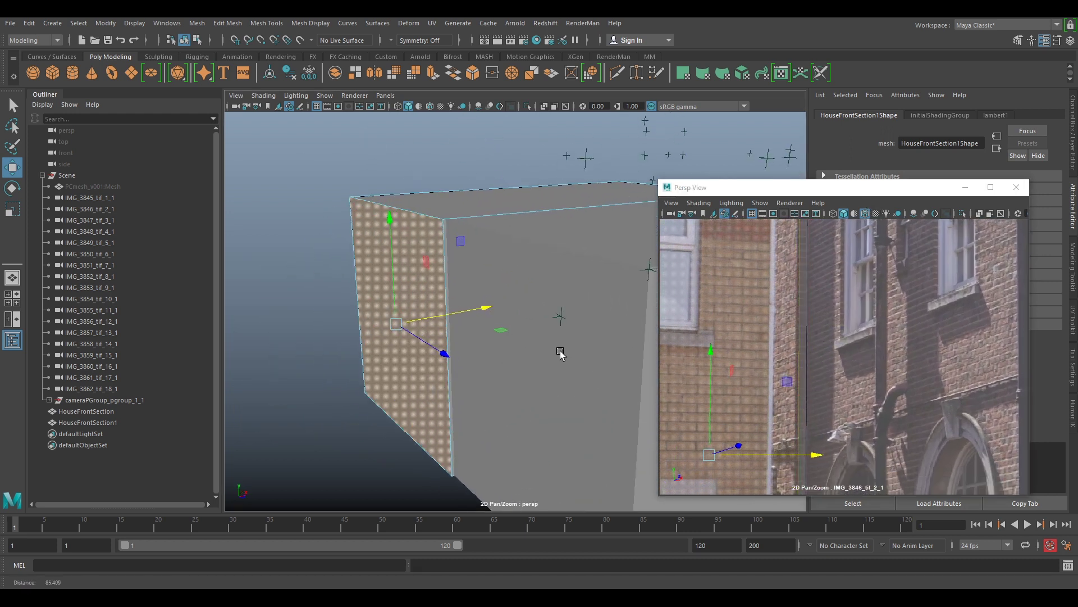
pyautogui.moveTo(454, 316); pyautogui.dragTo(447, 316)
pyautogui.moveTo(806, 366); pyautogui.dragTo(747, 284, button='right')
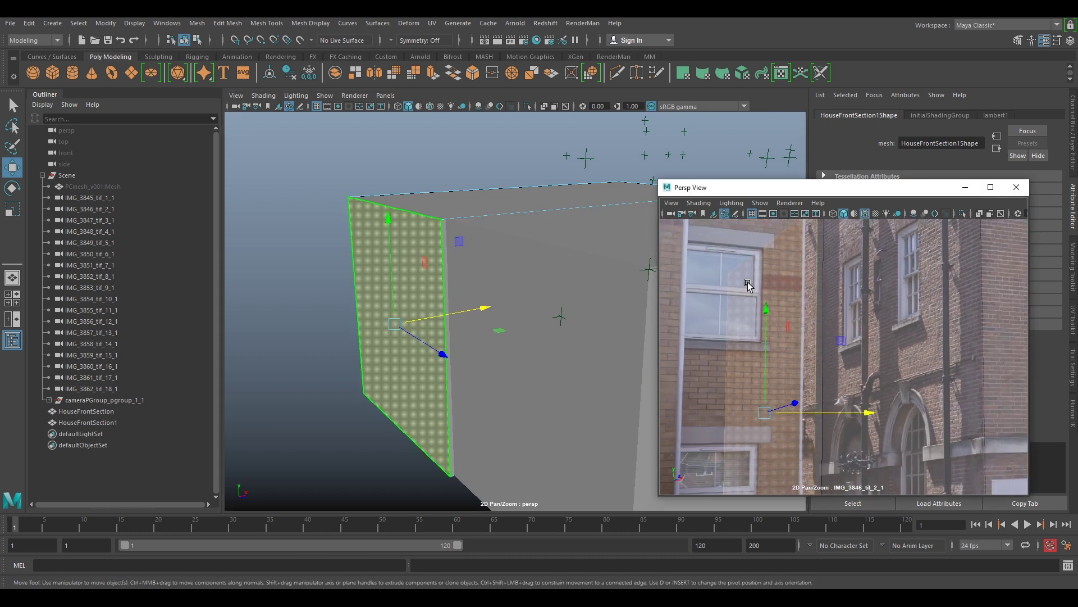
# - Select the top face of HouseFrontSection1 and raise it to the taller rear building's roofline in photo IMG_3846
pyautogui.moveTo(877, 316); pyautogui.dragTo(799, 463, button='middle')
pyautogui.click(463, 204)
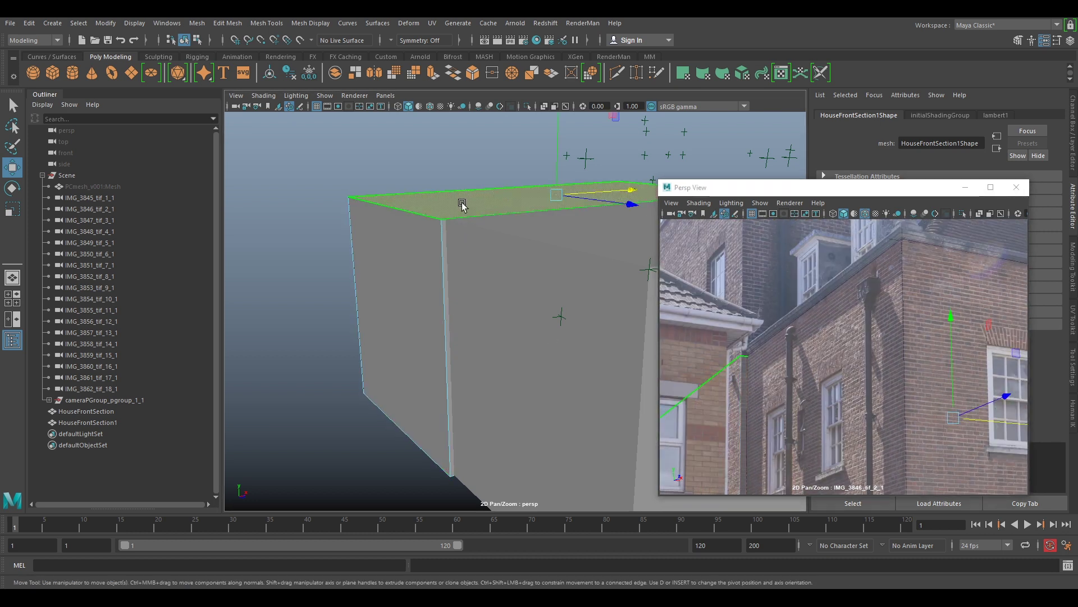
pyautogui.moveTo(791, 292); pyautogui.dragTo(743, 256, button='right')
pyautogui.moveTo(934, 288); pyautogui.dragTo(894, 362, button='middle')
pyautogui.moveTo(878, 428); pyautogui.dragTo(878, 312)
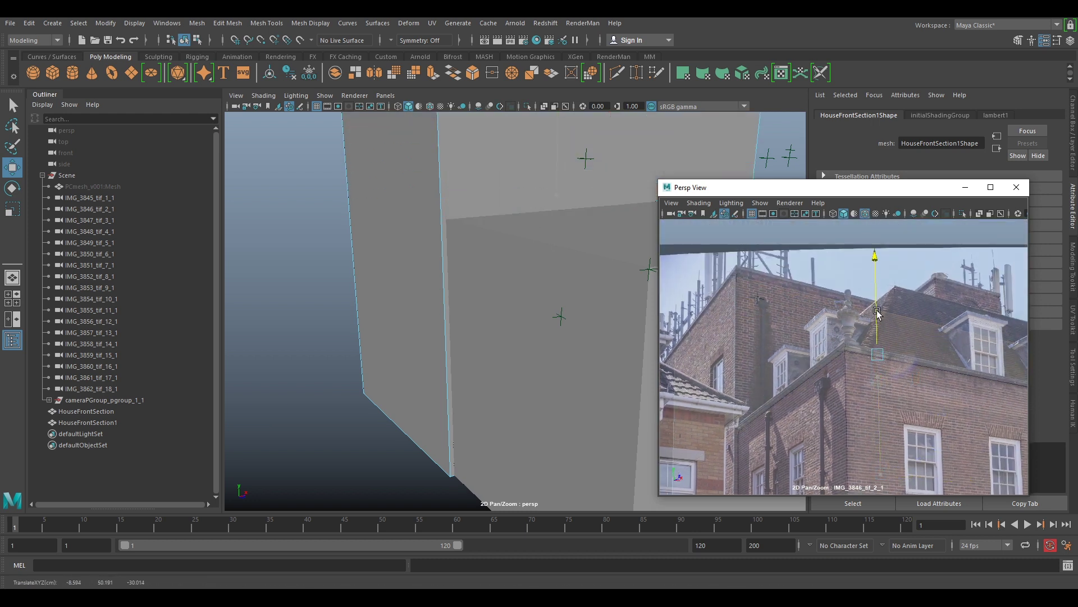
pyautogui.moveTo(532, 193); pyautogui.dragTo(540, 385, button='middle')
pyautogui.moveTo(489, 314); pyautogui.dragTo(512, 311, button='right')
pyautogui.press('\\')
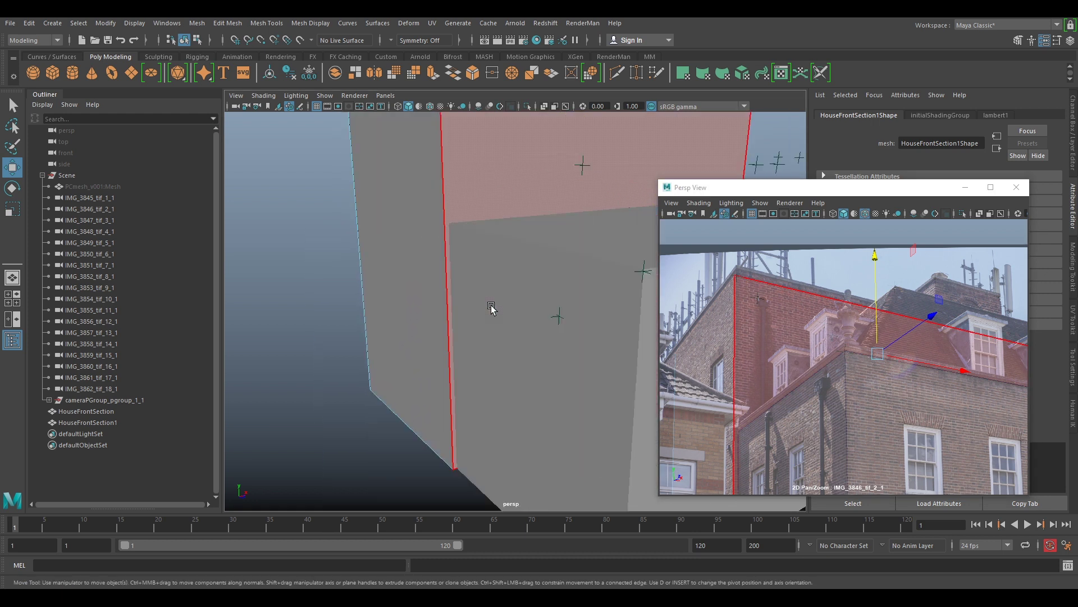
# - Nudge the raised top face along Z and X to line its corners up with the tracking points
pyautogui.scroll(-5, 491, 309)
pyautogui.keyDown('alt'); pyautogui.moveTo(480, 303); pyautogui.dragTo(547, 305); pyautogui.keyUp('alt')
pyautogui.keyDown('alt'); pyautogui.moveTo(532, 282); pyautogui.dragTo(532, 367, button='middle'); pyautogui.keyUp('alt')
pyautogui.scroll(5, 495, 332)
pyautogui.keyDown('alt'); pyautogui.moveTo(465, 306); pyautogui.dragTo(464, 254); pyautogui.keyUp('alt')
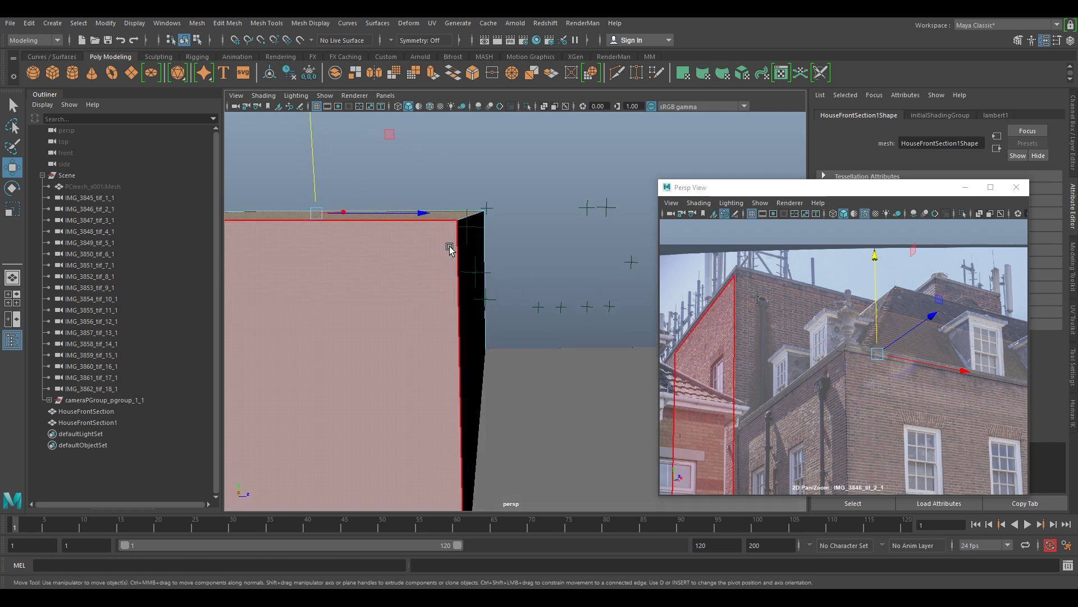
pyautogui.moveTo(407, 213); pyautogui.dragTo(484, 330)
pyautogui.scroll(-4, 445, 186)
pyautogui.moveTo(460, 191); pyautogui.dragTo(460, 191)
pyautogui.keyDown('alt'); pyautogui.moveTo(496, 332); pyautogui.dragTo(578, 273); pyautogui.keyUp('alt')
pyautogui.click(630, 257)
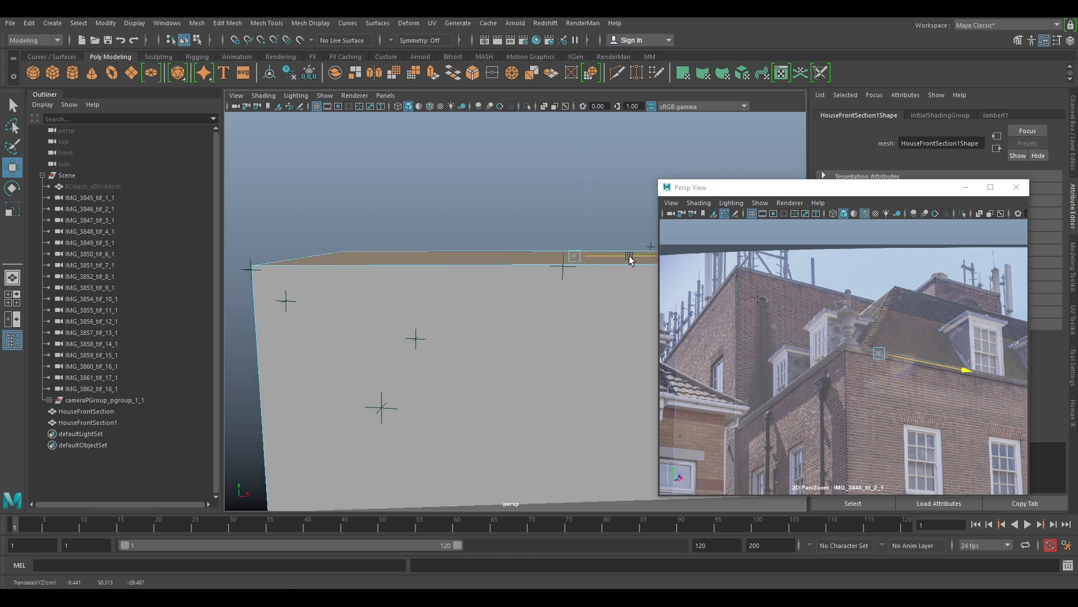
# - Adjust the top face's height to the brickwork line just below the parapet in the photo
pyautogui.scroll(3, 951, 393)
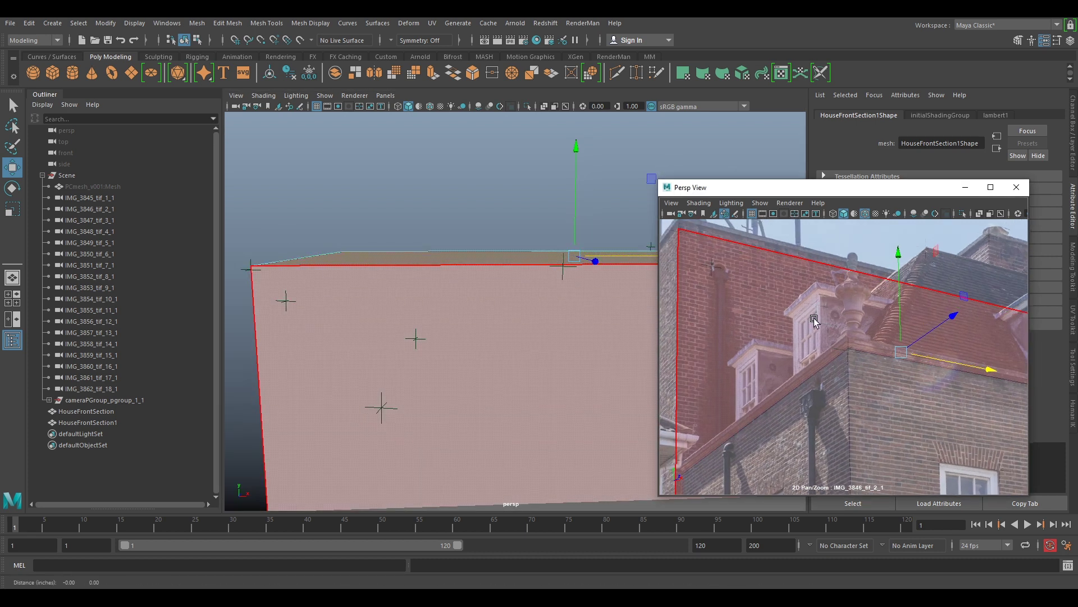
pyautogui.moveTo(813, 319); pyautogui.dragTo(868, 348, button='middle')
pyautogui.click(952, 306)
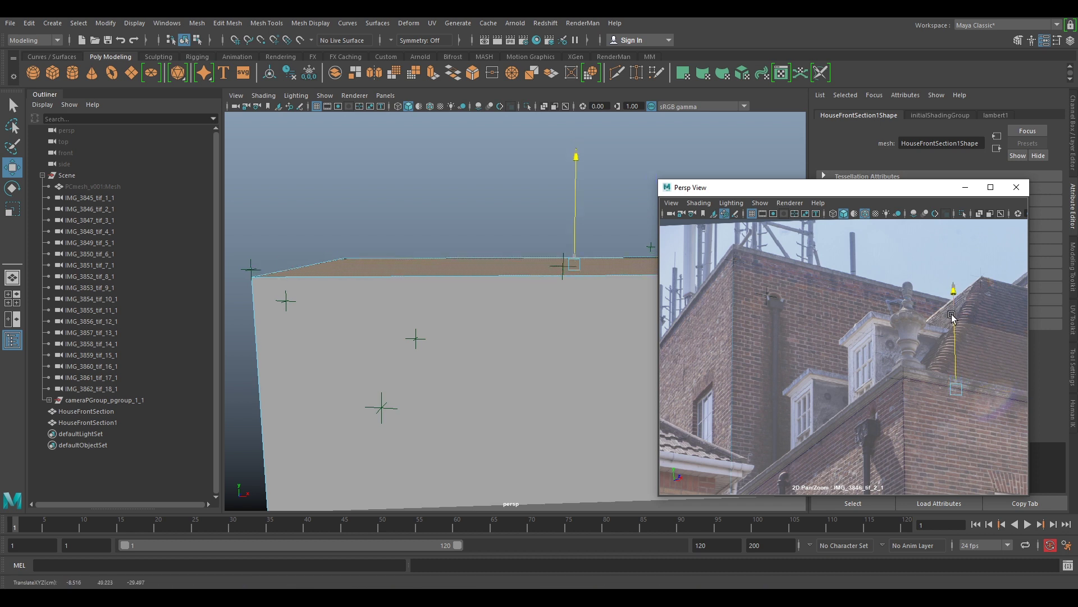
pyautogui.moveTo(951, 308); pyautogui.dragTo(951, 306)
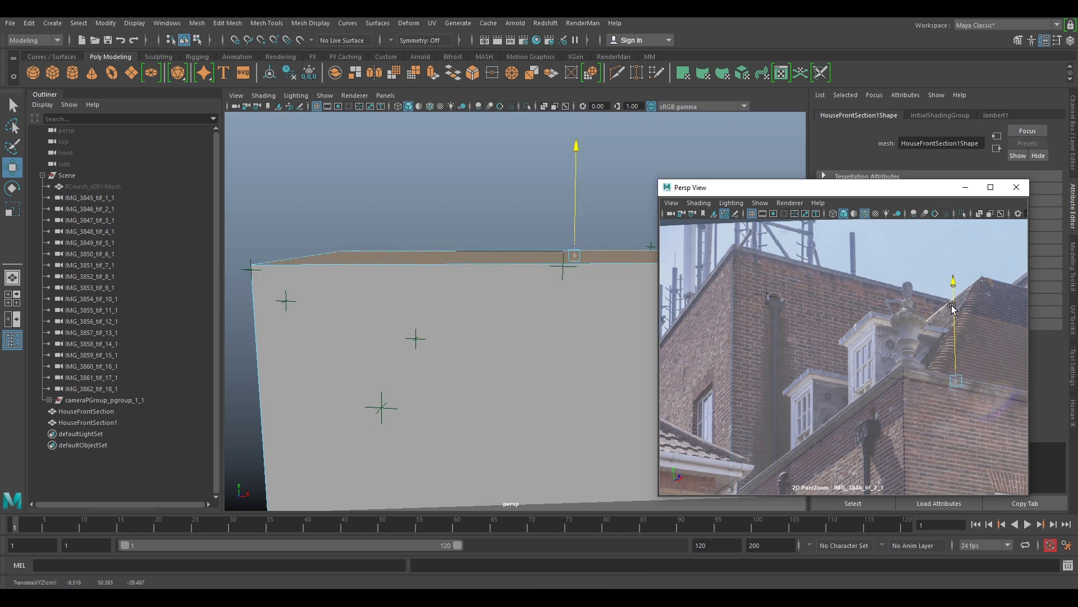
pyautogui.scroll(4, 787, 294)
pyautogui.moveTo(714, 245); pyautogui.dragTo(792, 308, button='middle')
pyautogui.scroll(2, 798, 292)
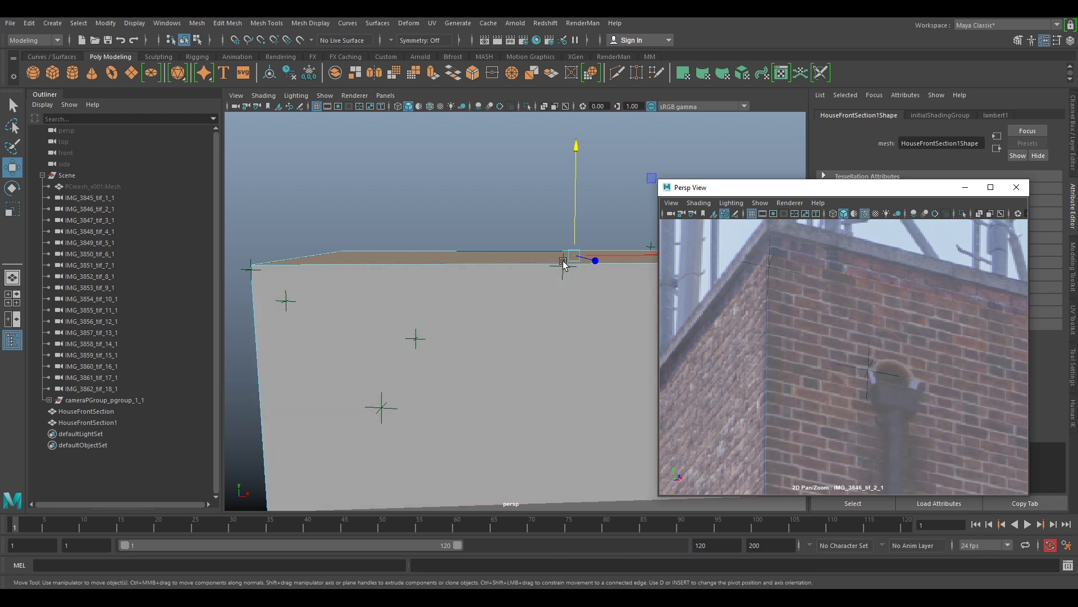
# - Extrude the top face upward and adjust the height of the new band to match the parapet in the photo
pyautogui.hotkey('ctrl', 'e')
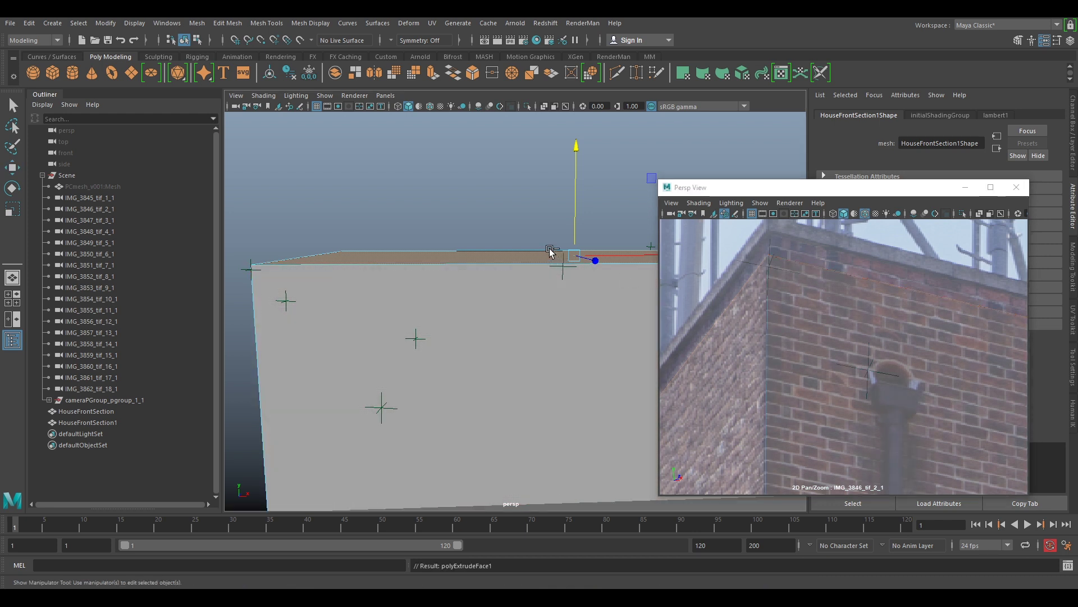
pyautogui.moveTo(576, 218); pyautogui.dragTo(575, 206)
pyautogui.moveTo(910, 288); pyautogui.dragTo(847, 306, button='right')
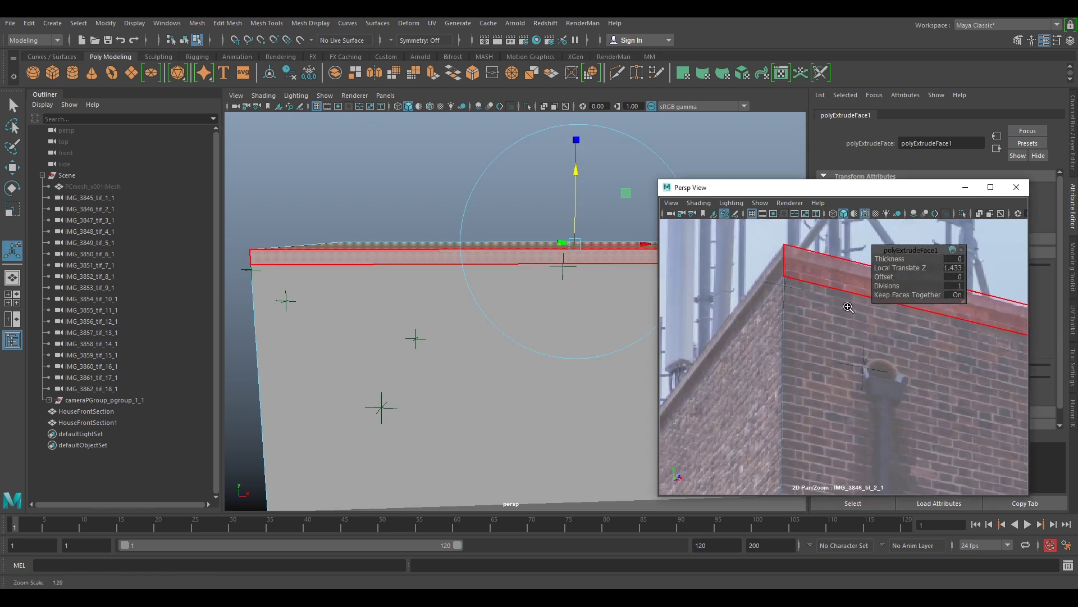
pyautogui.moveTo(574, 209); pyautogui.dragTo(575, 215)
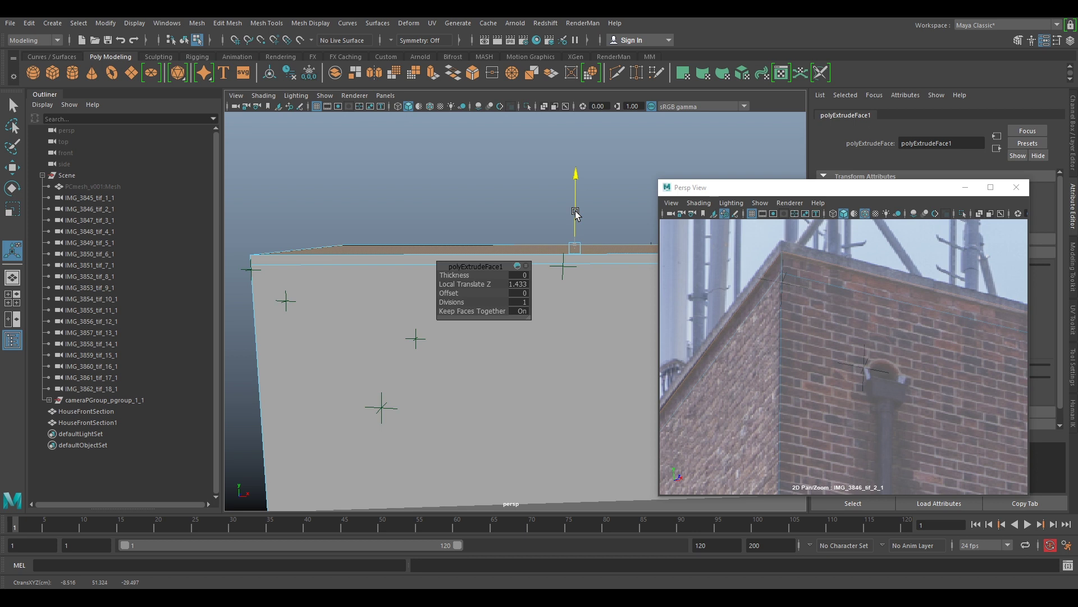
# - Extrude the top face again by 0.428 for the thin coping layer and return to object selection
pyautogui.hotkey('ctrl', 'e')
pyautogui.moveTo(574, 206); pyautogui.dragTo(575, 204)
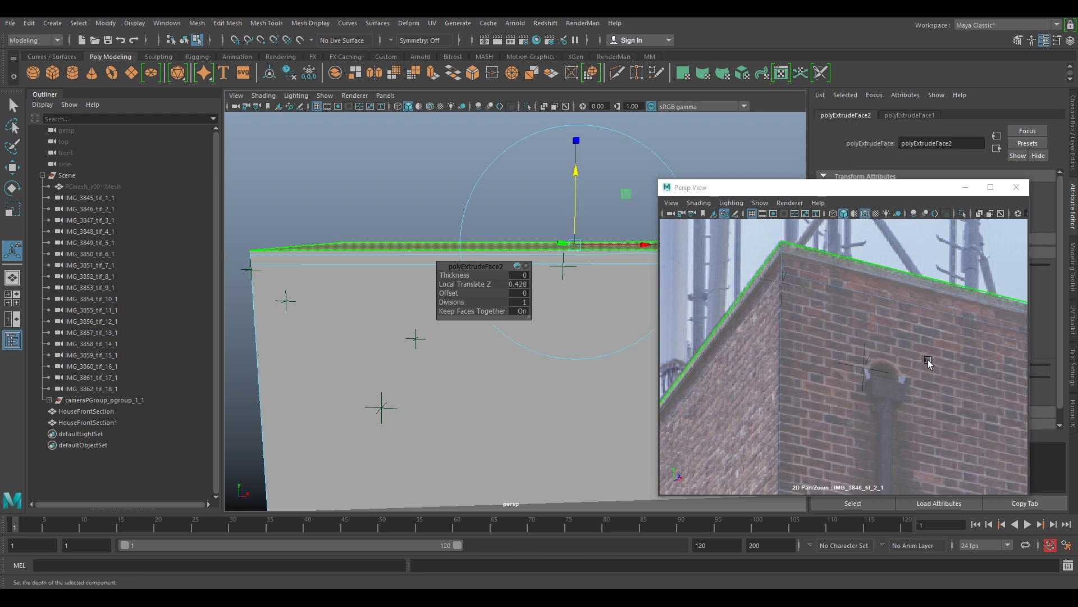
pyautogui.moveTo(929, 369); pyautogui.dragTo(644, 250, button='right')
pyautogui.moveTo(831, 337); pyautogui.dragTo(966, 344, button='right')
pyautogui.moveTo(968, 344); pyautogui.dragTo(825, 286, button='middle')
pyautogui.moveTo(351, 262); pyautogui.dragTo(405, 221, button='right')
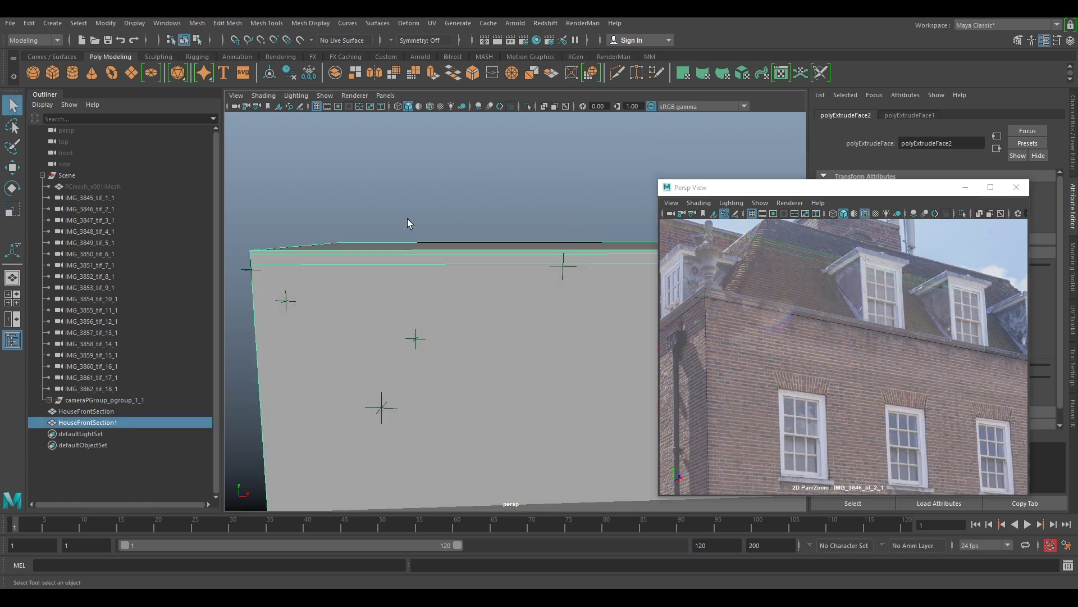
# - Look through camera IMG_3855_tif_11_1 and select HouseFrontSection1 to compare it with the rear building
pyautogui.click(88, 309)
pyautogui.moveTo(638, 348); pyautogui.dragTo(909, 344, button='middle')
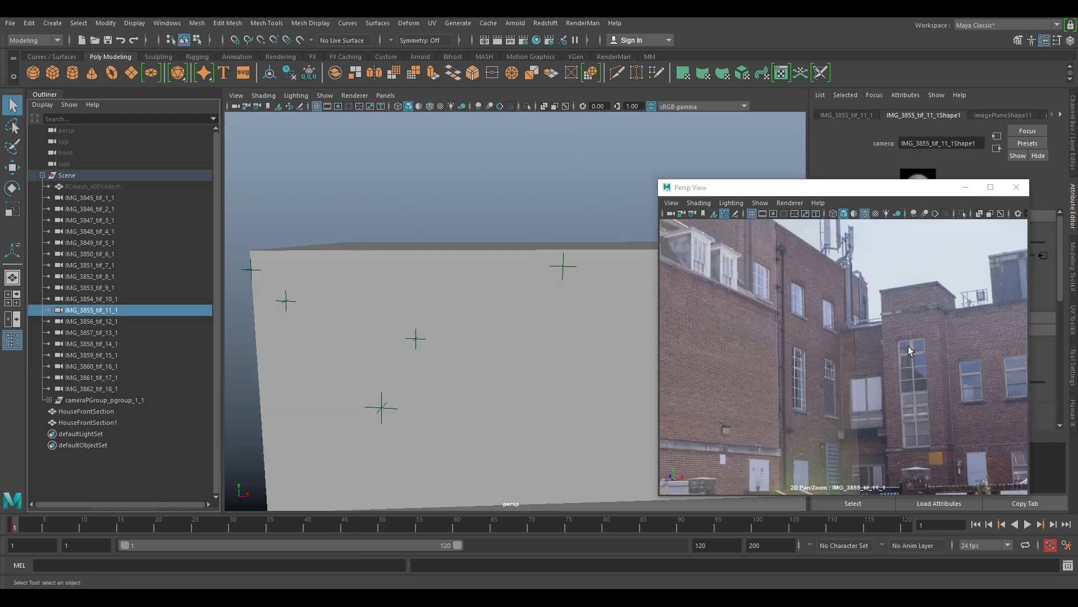
pyautogui.moveTo(860, 332); pyautogui.dragTo(824, 304, button='right')
pyautogui.moveTo(823, 304); pyautogui.dragTo(871, 328, button='middle')
pyautogui.moveTo(870, 328); pyautogui.dragTo(824, 382, button='right')
pyautogui.click(937, 364)
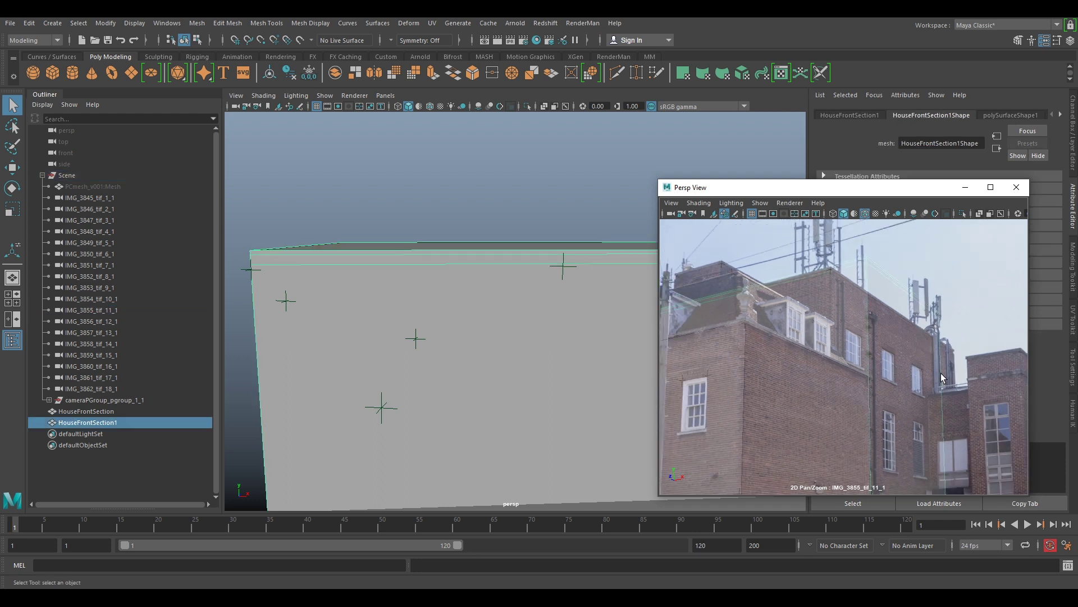
pyautogui.moveTo(941, 373); pyautogui.dragTo(894, 444, button='right')
pyautogui.moveTo(894, 444); pyautogui.dragTo(894, 387, button='middle')
# - Select all vertices at the far end of HouseFrontSection1 and move them inward along X to the building's corner
pyautogui.click(461, 263)
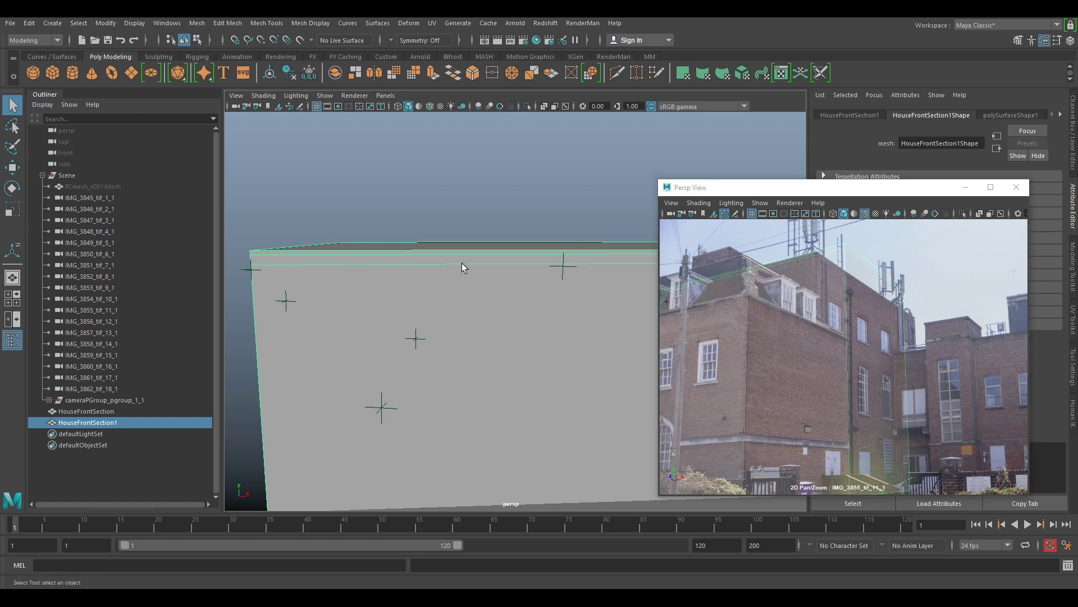
pyautogui.scroll(-4, 461, 262)
pyautogui.keyDown('alt'); pyautogui.moveTo(558, 249); pyautogui.dragTo(440, 248, button='middle'); pyautogui.keyUp('alt')
pyautogui.scroll(-2, 440, 249)
pyautogui.keyDown('alt'); pyautogui.moveTo(610, 275); pyautogui.dragTo(584, 285, button='middle'); pyautogui.keyUp('alt')
pyautogui.keyDown('alt'); pyautogui.moveTo(584, 286); pyautogui.dragTo(565, 299); pyautogui.keyUp('alt')
pyautogui.moveTo(572, 306); pyautogui.dragTo(531, 291, button='right')
pyautogui.keyDown('alt'); pyautogui.moveTo(530, 291); pyautogui.dragTo(600, 177, button='middle'); pyautogui.keyUp('alt')
pyautogui.moveTo(600, 177); pyautogui.dragTo(455, 493)
pyautogui.press('w')
pyautogui.keyDown('alt'); pyautogui.moveTo(561, 276); pyautogui.dragTo(597, 294, button='right'); pyautogui.keyUp('alt')
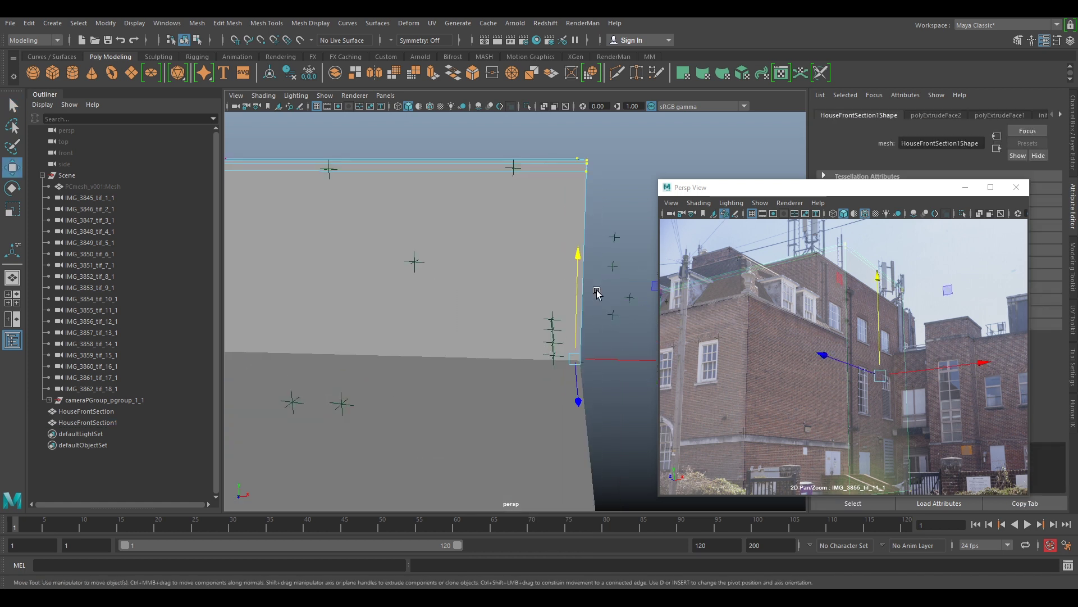
pyautogui.moveTo(628, 361); pyautogui.dragTo(515, 171)
# - Select the upper vertices of the moved end and nudge them along X to straighten the corner
pyautogui.scroll(5, 814, 259)
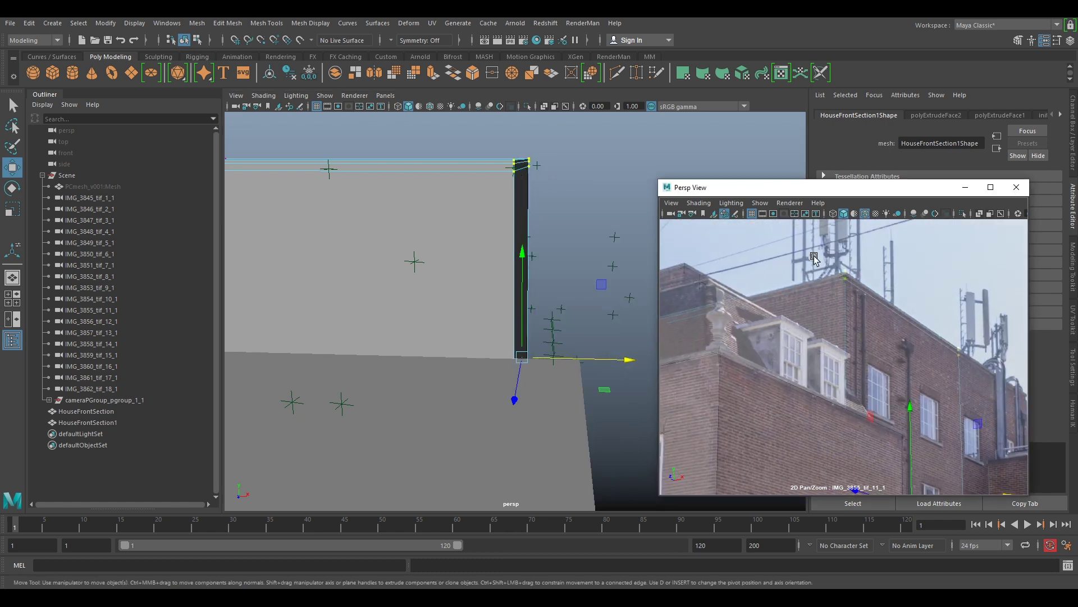
pyautogui.scroll(5, 815, 258)
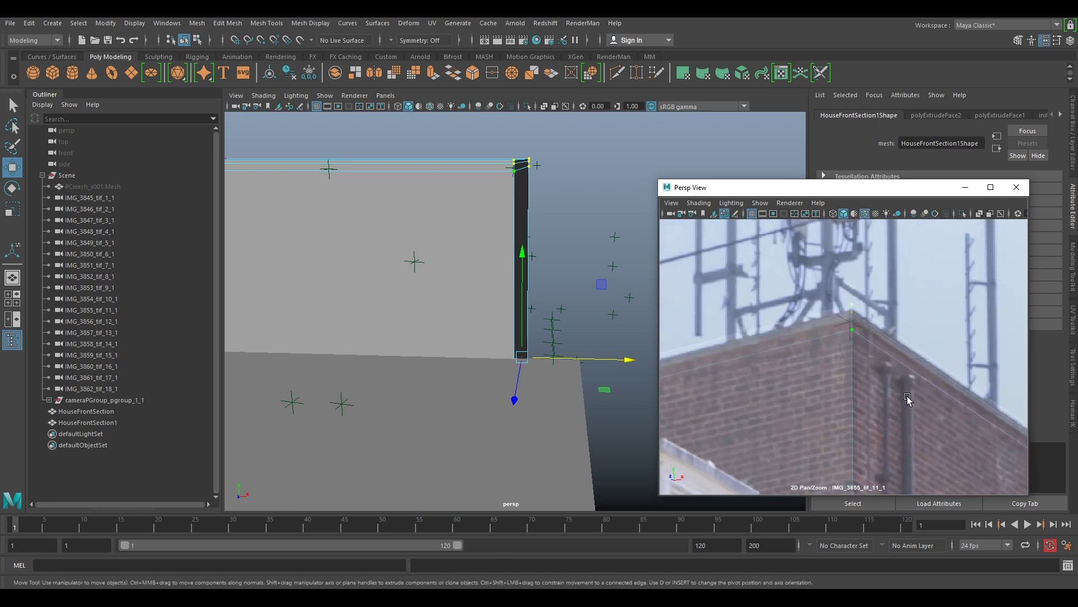
pyautogui.scroll(-2, 528, 269)
pyautogui.keyDown('alt'); pyautogui.moveTo(551, 187); pyautogui.dragTo(564, 181); pyautogui.keyUp('alt')
pyautogui.moveTo(496, 213); pyautogui.dragTo(496, 213)
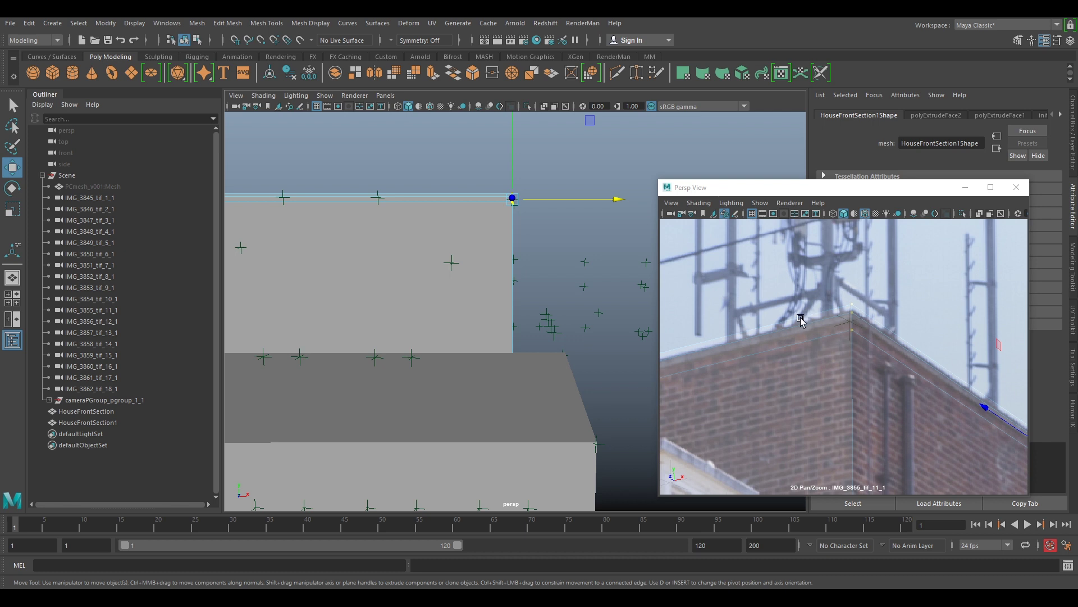
# - Adjust the height of the selected upper vertices to match the wall's roof edge in photo IMG_3855
pyautogui.moveTo(980, 430); pyautogui.dragTo(765, 335, button='right')
pyautogui.moveTo(766, 335); pyautogui.dragTo(772, 279, button='middle')
pyautogui.moveTo(773, 279); pyautogui.dragTo(925, 296, button='right')
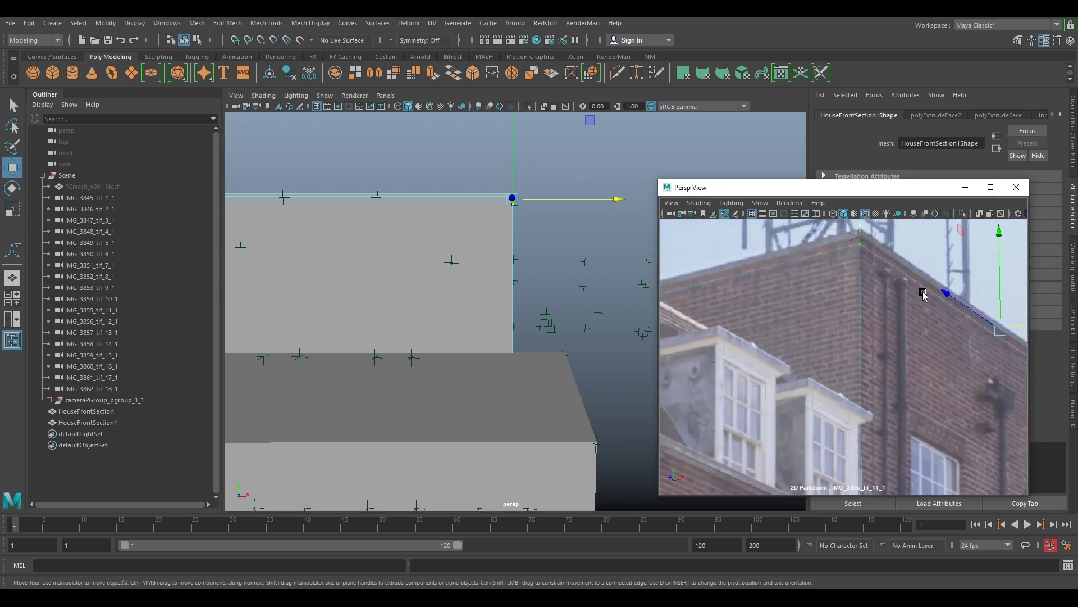
pyautogui.moveTo(924, 296); pyautogui.dragTo(860, 301, button='middle')
pyautogui.moveTo(859, 301); pyautogui.dragTo(903, 310, button='right')
pyautogui.moveTo(939, 335); pyautogui.dragTo(943, 335)
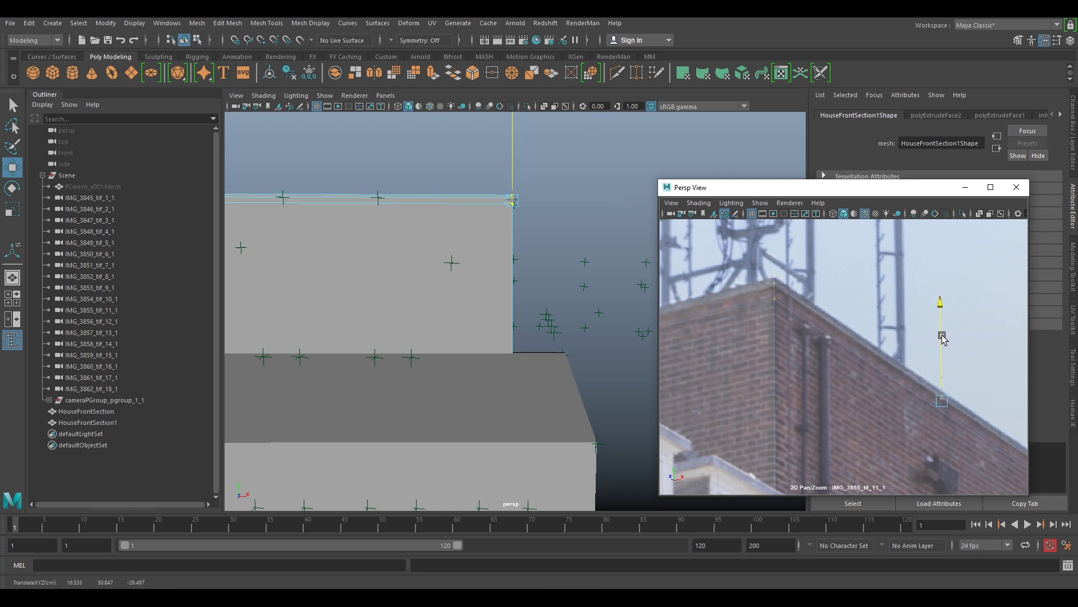
pyautogui.moveTo(942, 335); pyautogui.dragTo(942, 336)
pyautogui.moveTo(942, 359); pyautogui.dragTo(863, 354, button='right')
pyautogui.moveTo(863, 353); pyautogui.dragTo(831, 309, button='middle')
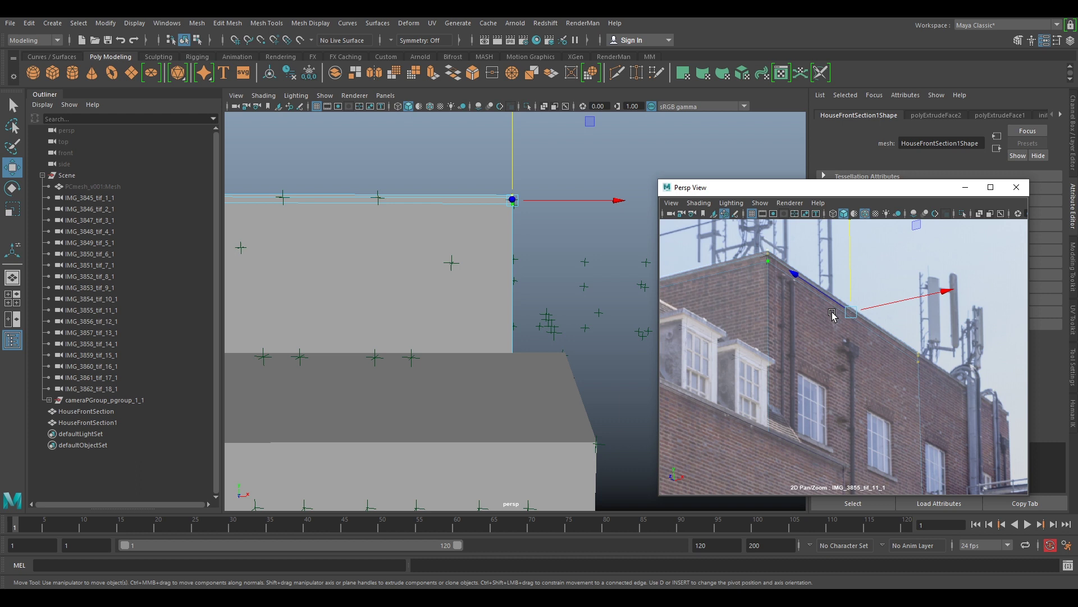
# - Select the vertices along the rear end of HouseFrontSection1 and move them backward along Z to extend the block
pyautogui.scroll(-5, 449, 201)
pyautogui.keyDown('alt'); pyautogui.moveTo(472, 202); pyautogui.dragTo(516, 259); pyautogui.keyUp('alt')
pyautogui.moveTo(325, 173); pyautogui.dragTo(606, 305)
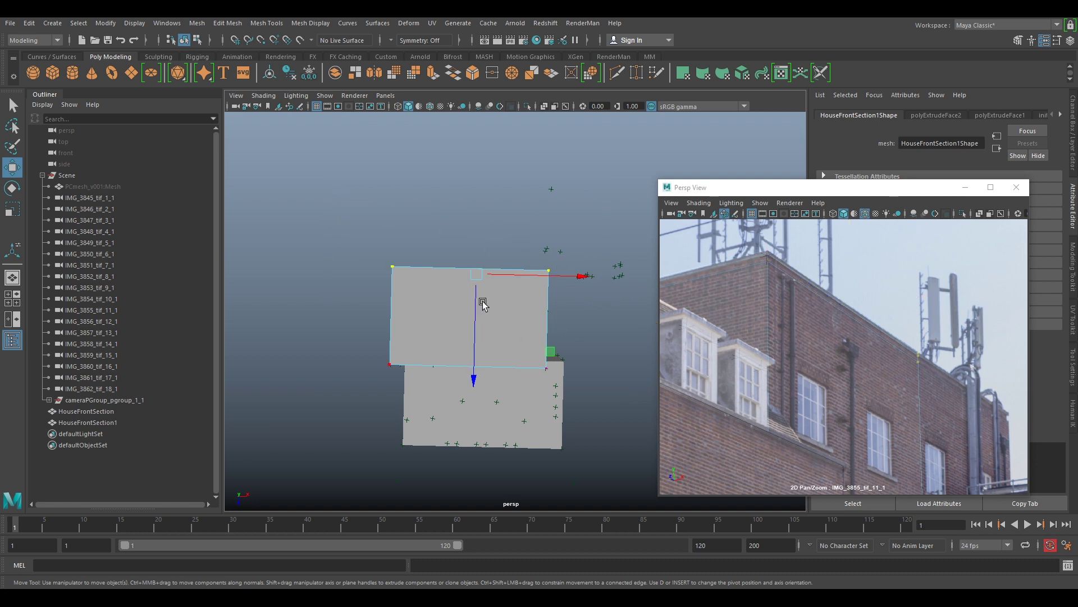
pyautogui.keyDown('alt'); pyautogui.moveTo(517, 386); pyautogui.dragTo(467, 299); pyautogui.keyUp('alt')
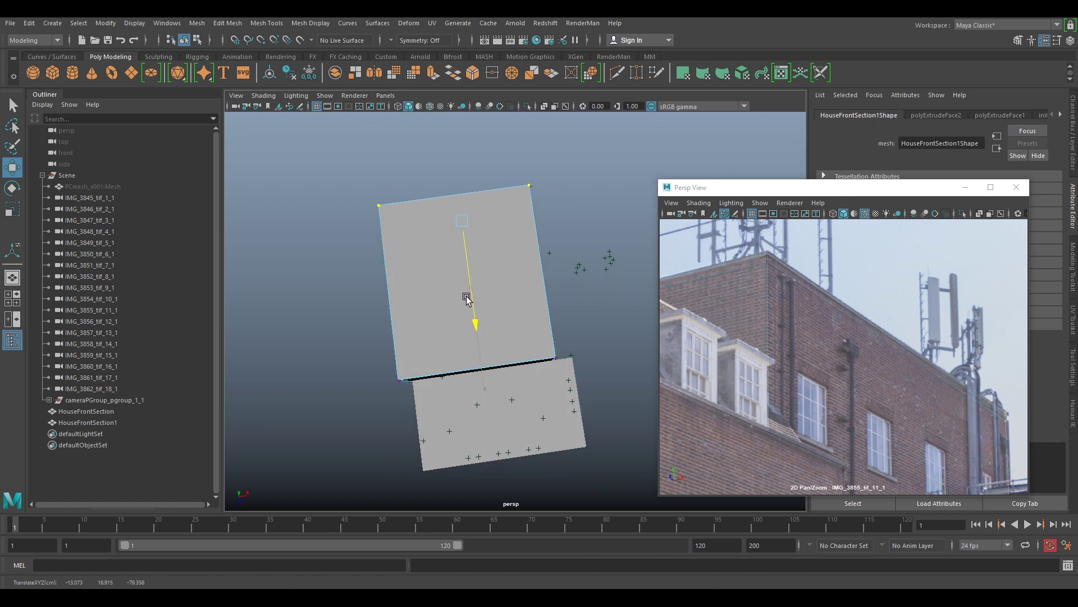
# - Nudge the selected rear vertices along X and Z to line up the upper rear corner with its tracking point
pyautogui.keyDown('alt'); pyautogui.moveTo(478, 293); pyautogui.dragTo(392, 201); pyautogui.keyUp('alt')
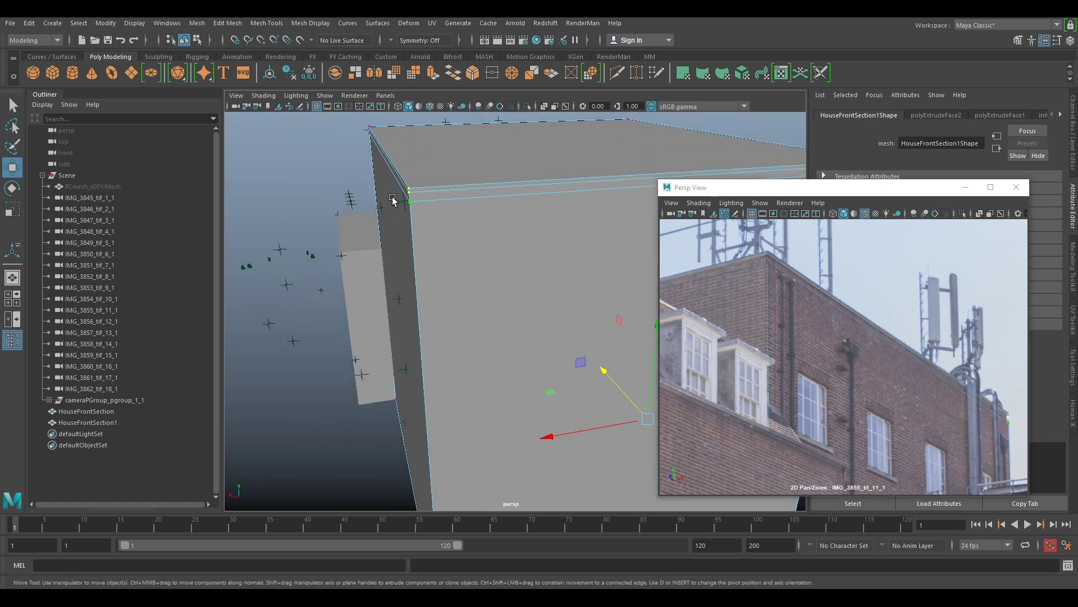
pyautogui.moveTo(586, 430); pyautogui.dragTo(669, 436)
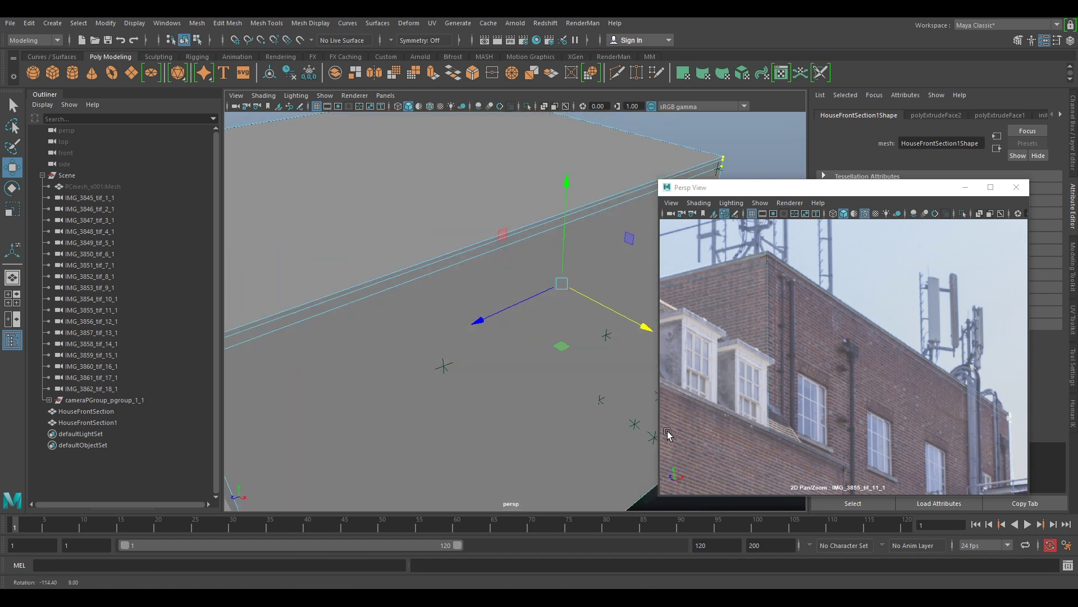
pyautogui.keyDown('alt'); pyautogui.moveTo(561, 338); pyautogui.dragTo(477, 349, button='middle'); pyautogui.keyUp('alt')
pyautogui.keyDown('alt'); pyautogui.moveTo(477, 349); pyautogui.dragTo(544, 351, button='right'); pyautogui.keyUp('alt')
pyautogui.keyDown('alt'); pyautogui.moveTo(544, 352); pyautogui.dragTo(516, 396, button='middle'); pyautogui.keyUp('alt')
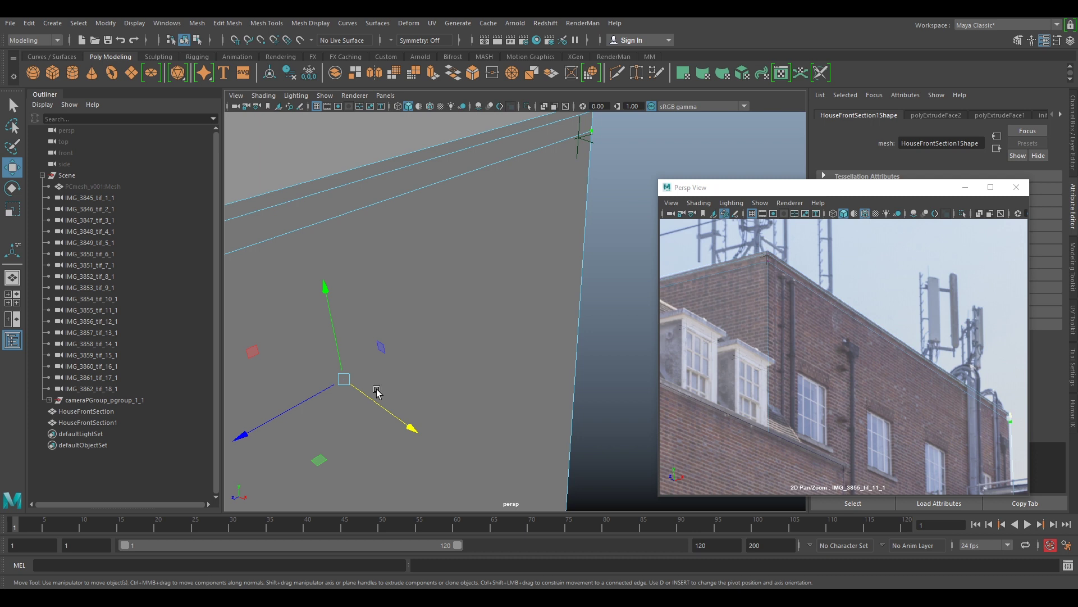
pyautogui.moveTo(312, 398); pyautogui.dragTo(300, 399)
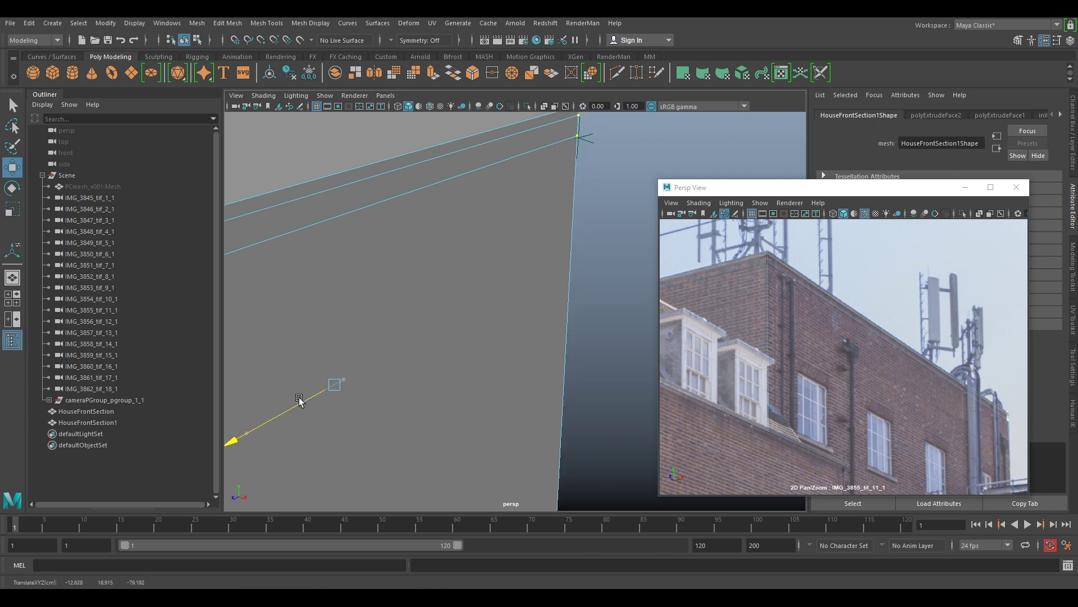
pyautogui.moveTo(362, 418); pyautogui.dragTo(366, 414)
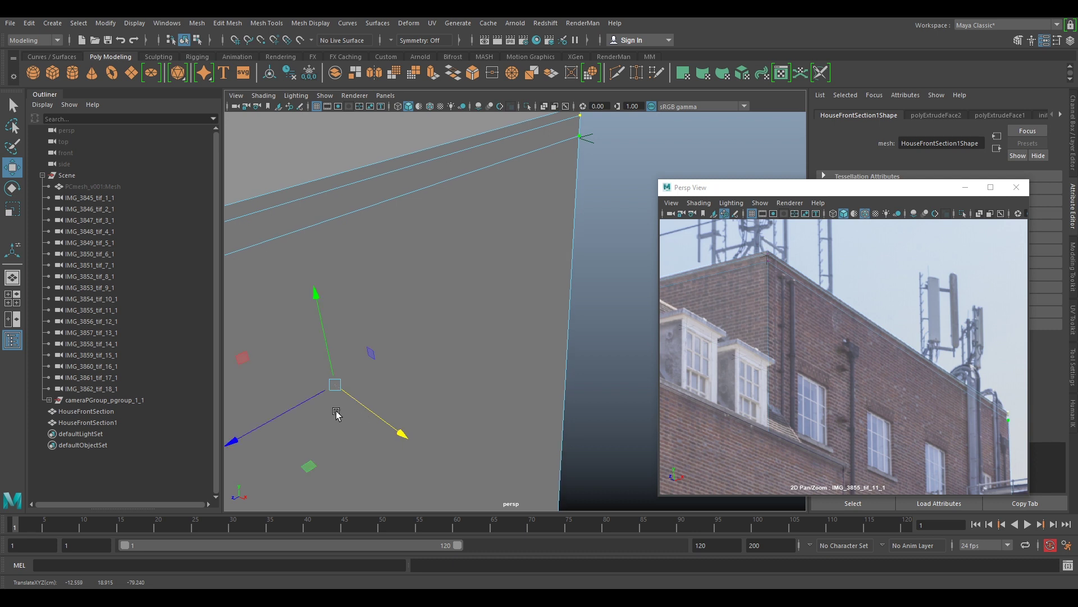
# - Compare the rear corner of HouseFrontSection1 with photo IMG_3855, then inspect the side wall and roofline through camera IMG_3846_tif_2_1
pyautogui.middleClick(915, 371)
pyautogui.moveTo(936, 380); pyautogui.dragTo(787, 237, button='middle')
pyautogui.moveTo(868, 365); pyautogui.dragTo(937, 388, button='right')
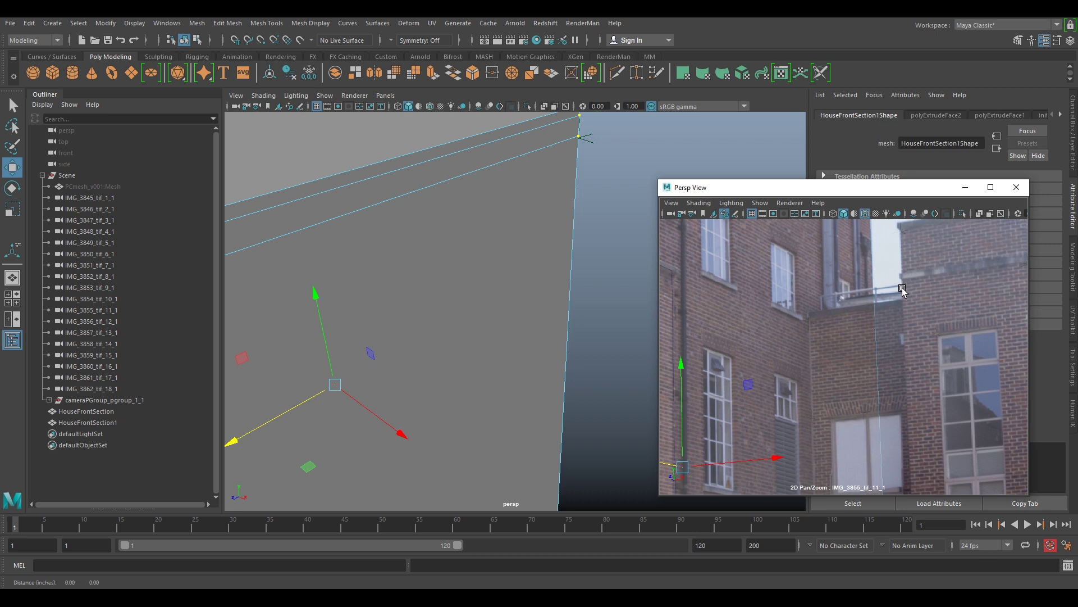
pyautogui.moveTo(902, 289); pyautogui.dragTo(902, 391, button='middle')
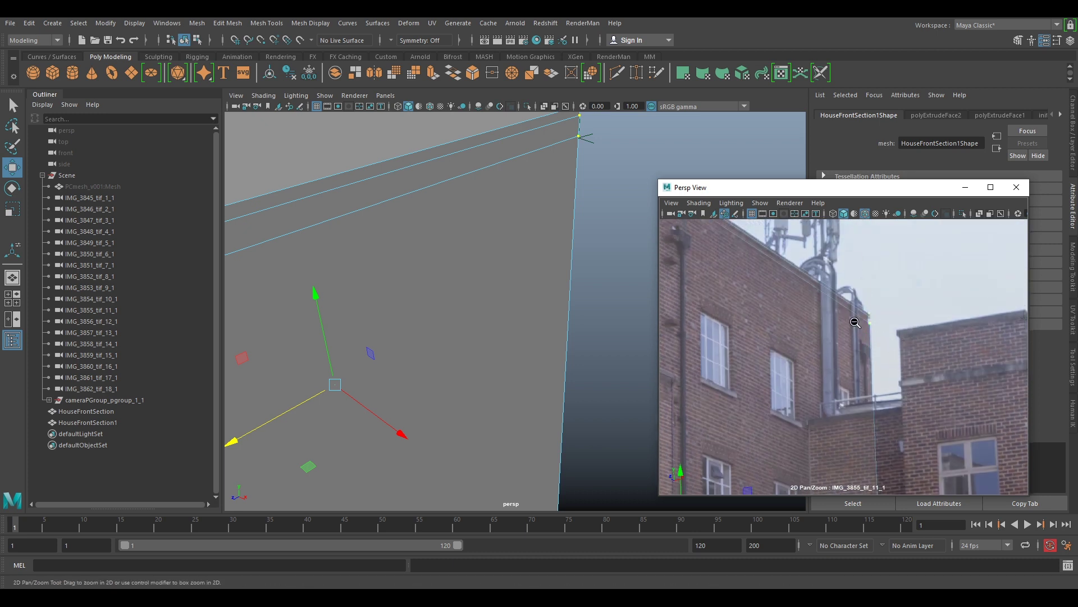
pyautogui.scroll(-6, 868, 320)
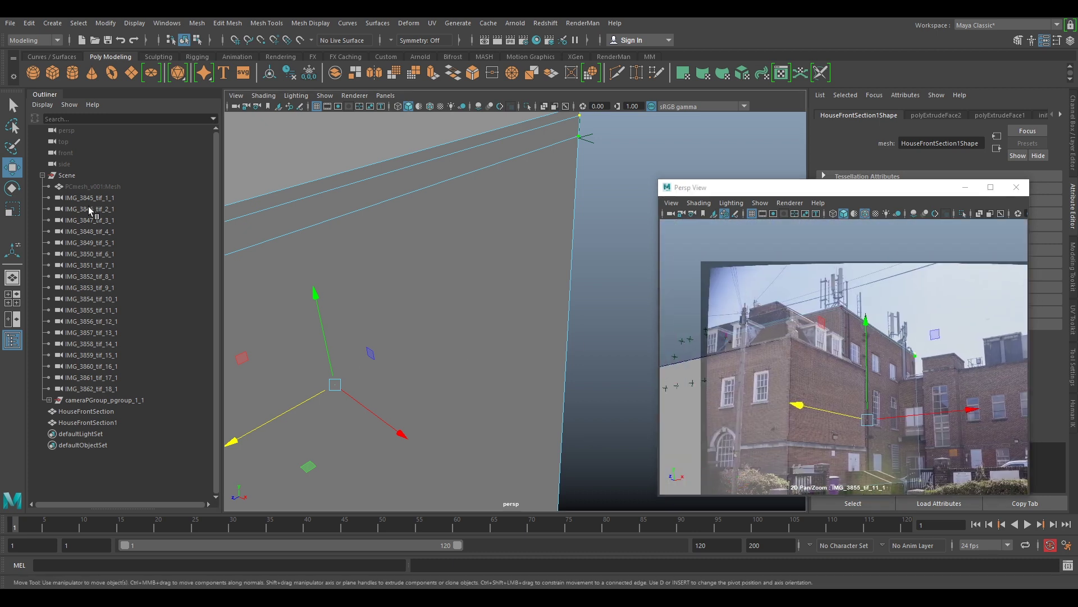
pyautogui.click(90, 208)
pyautogui.scroll(-4, 886, 320)
pyautogui.moveTo(763, 308); pyautogui.dragTo(967, 342, button='middle')
pyautogui.scroll(5, 710, 298)
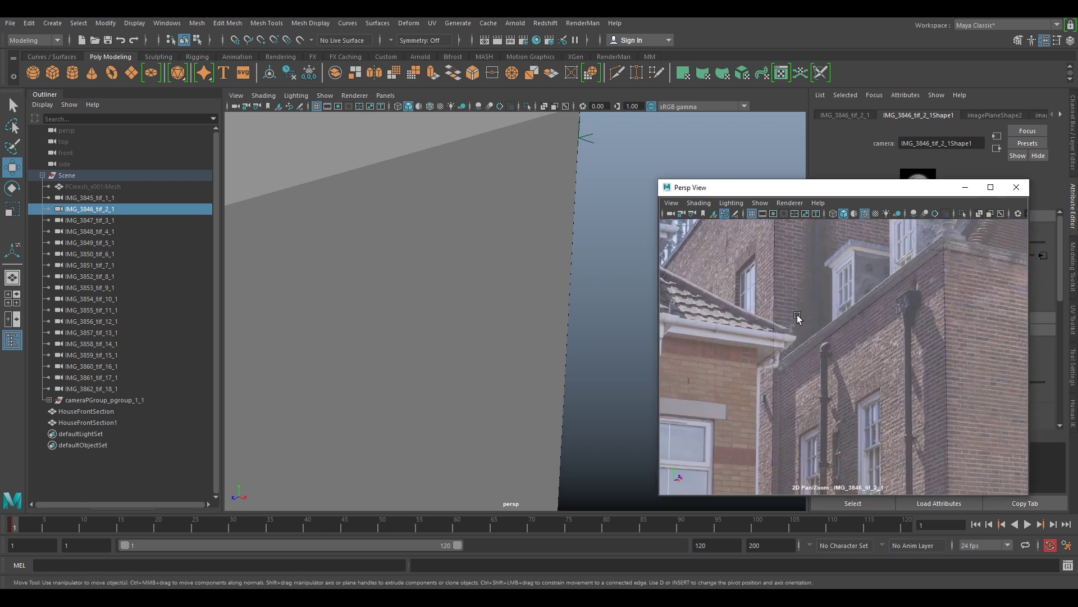
pyautogui.scroll(-3, 799, 316)
pyautogui.moveTo(884, 291); pyautogui.dragTo(763, 347, button='middle')
pyautogui.click(712, 302)
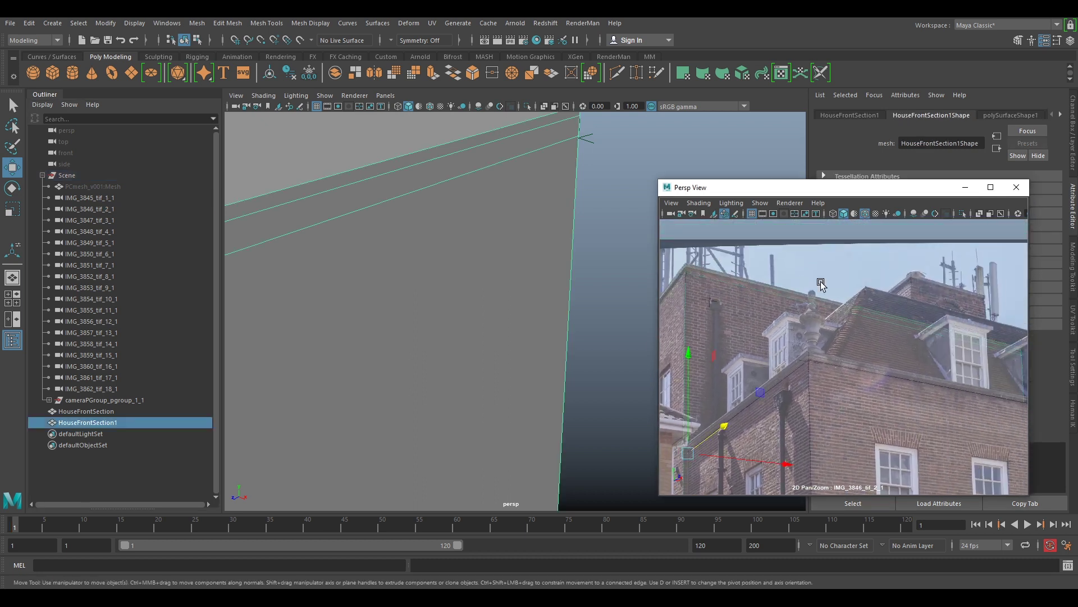
pyautogui.moveTo(941, 351); pyautogui.dragTo(743, 242, button='middle')
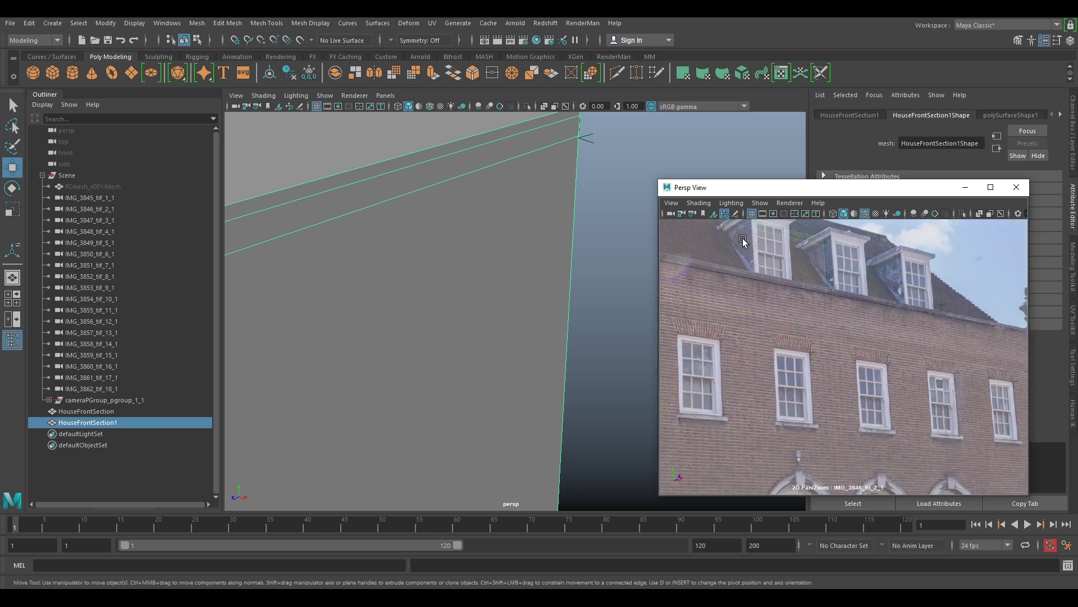
# - Look through cameras IMG_3848_tif_4_1 and IMG_3851_tif_7_1 and examine how HouseFrontSection1 follows the rear building's roof edge
pyautogui.click(85, 229)
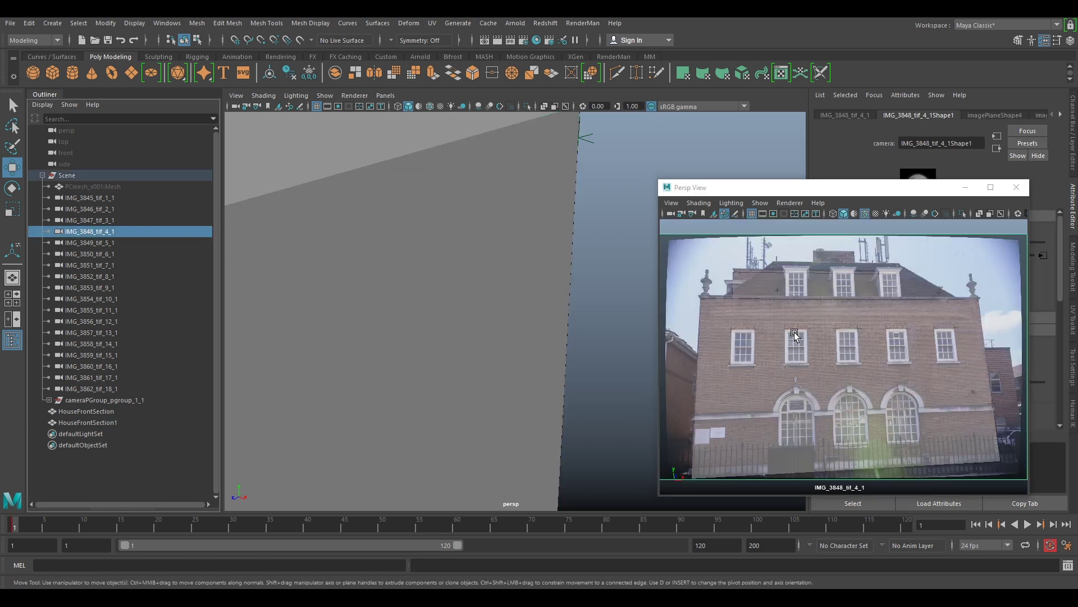
pyautogui.scroll(3, 795, 336)
pyautogui.moveTo(934, 402); pyautogui.dragTo(740, 435, button='middle')
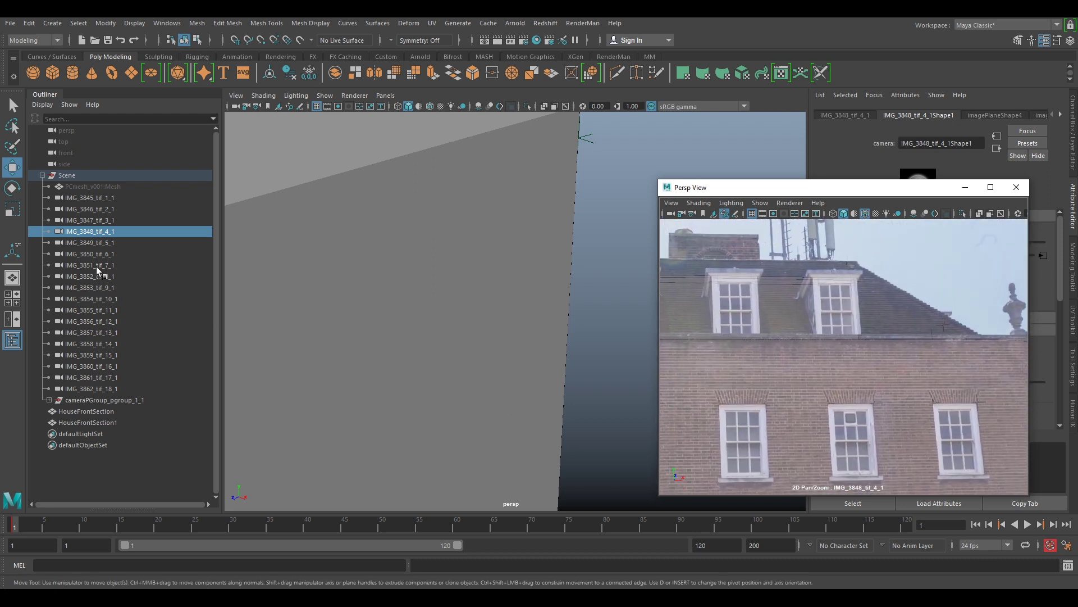
pyautogui.click(97, 266)
pyautogui.moveTo(915, 341); pyautogui.dragTo(781, 451, button='middle')
pyautogui.scroll(3, 831, 369)
pyautogui.click(913, 353)
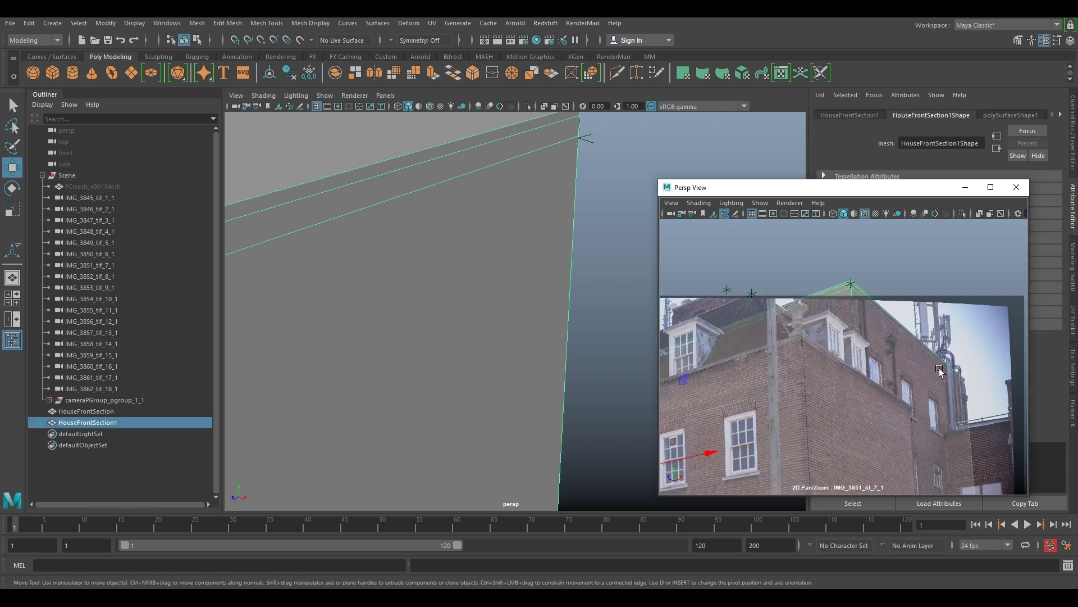
pyautogui.moveTo(940, 370); pyautogui.dragTo(1000, 413, button='right')
pyautogui.moveTo(978, 395); pyautogui.dragTo(749, 382, button='middle')
pyautogui.moveTo(788, 367); pyautogui.dragTo(848, 414, button='right')
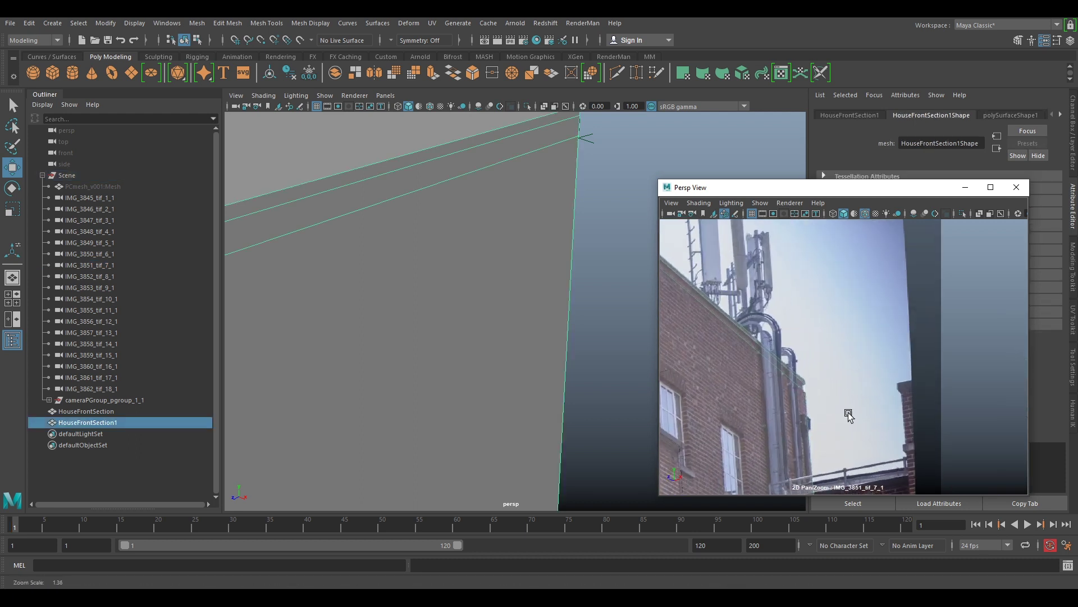
pyautogui.scroll(-3, 807, 422)
# - Return to camera IMG_3846_tif_2_1 and examine HouseFrontSection1 against the rear wall behind the neighbouring tiled roof
pyautogui.click(76, 210)
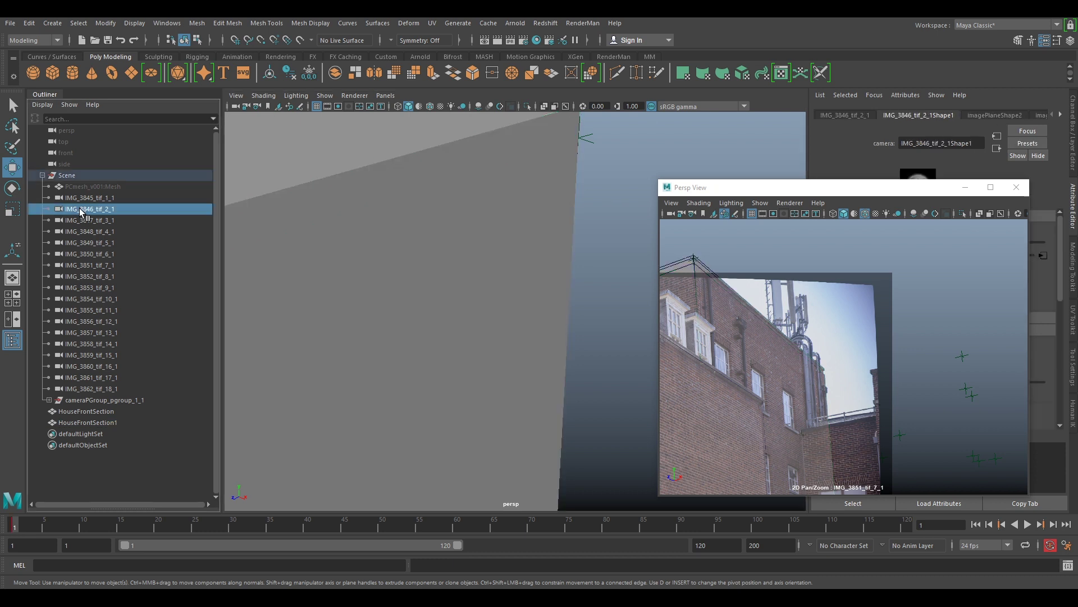
pyautogui.scroll(-2, 787, 332)
pyautogui.moveTo(787, 332); pyautogui.dragTo(999, 342, button='middle')
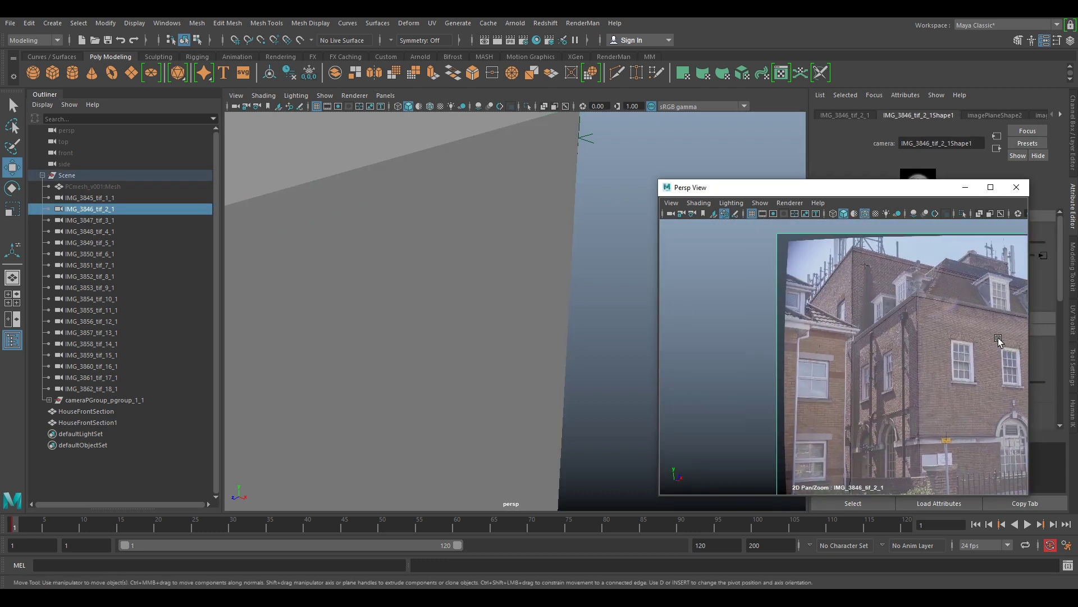
pyautogui.moveTo(999, 342); pyautogui.dragTo(1066, 381, button='right')
pyautogui.moveTo(938, 303); pyautogui.dragTo(973, 406, button='middle')
pyautogui.moveTo(854, 306); pyautogui.dragTo(862, 344, button='middle')
pyautogui.click(852, 343)
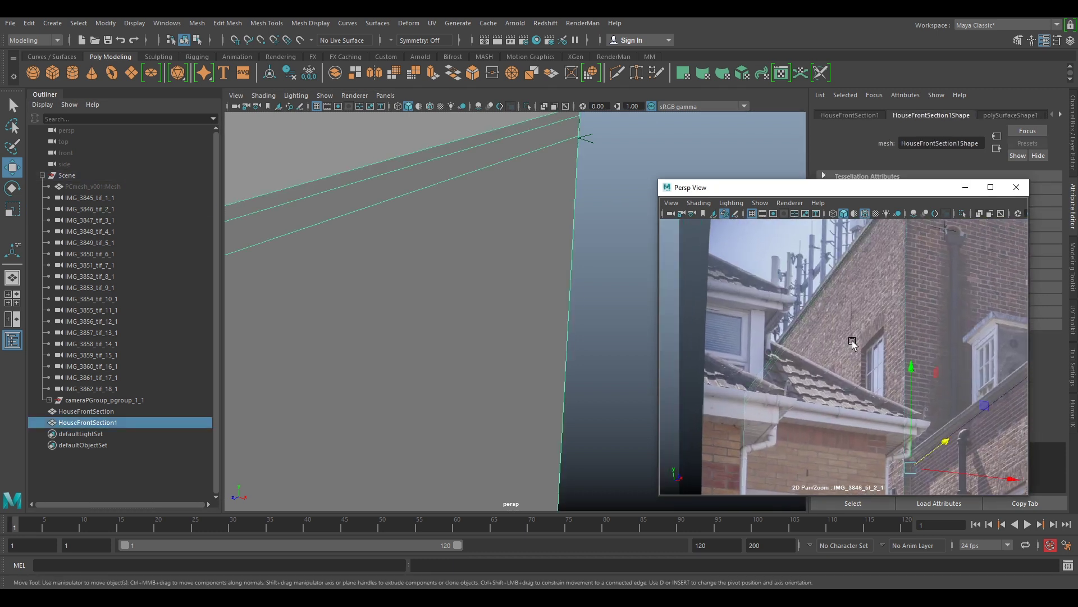
pyautogui.moveTo(915, 329); pyautogui.dragTo(776, 304, button='right')
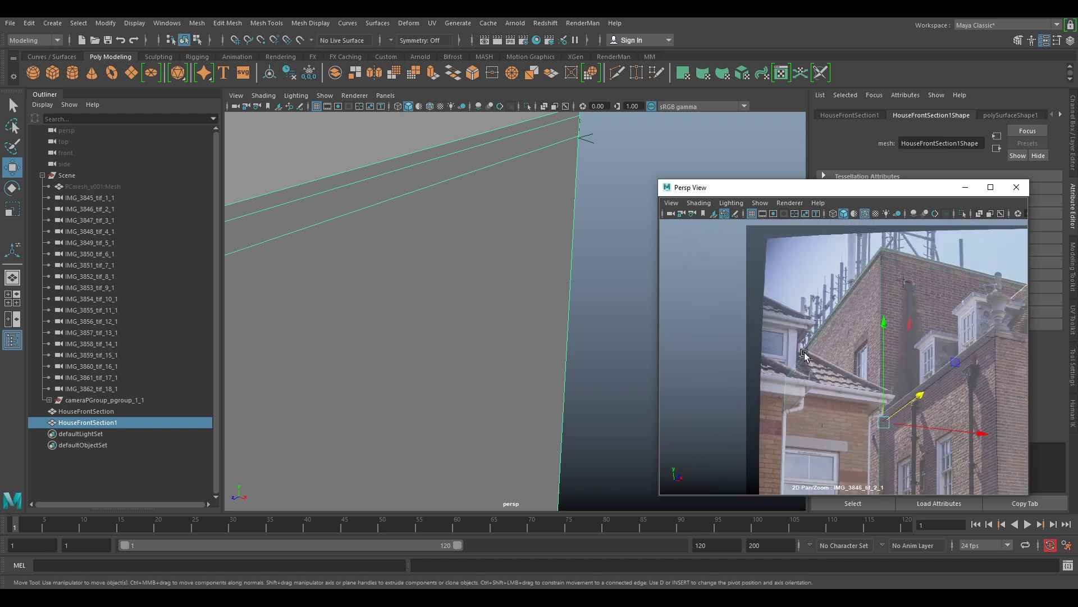
pyautogui.scroll(5, 805, 355)
# - Select the vertices at the rear end and adjust the far corner along X to match the wall in photo IMG_3846
pyautogui.click(437, 302)
pyautogui.press('\\')
pyautogui.moveTo(489, 323); pyautogui.dragTo(404, 286, button='right')
pyautogui.press('\\')
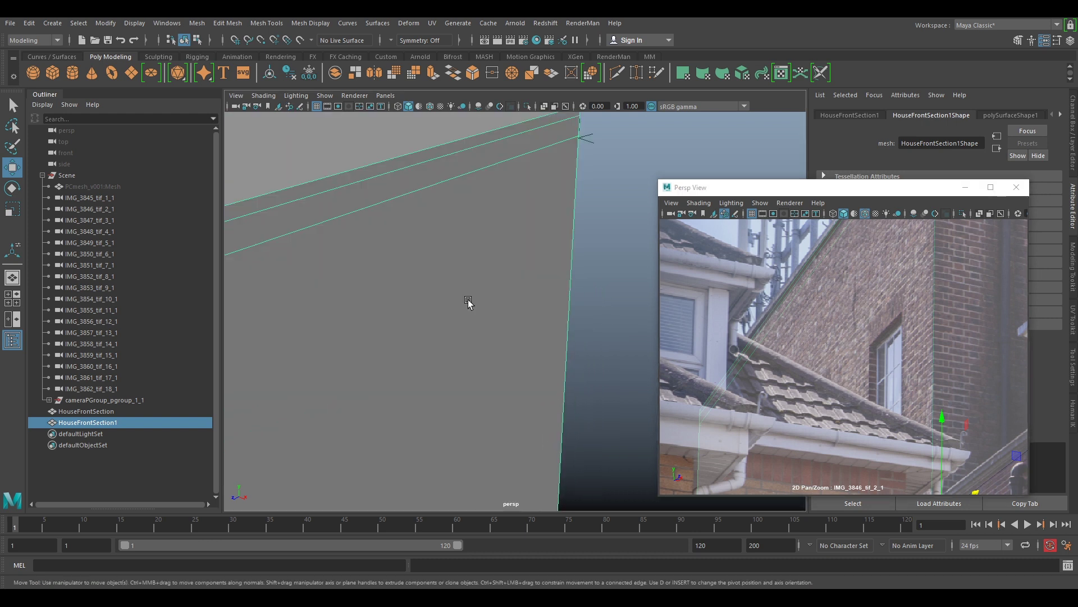
pyautogui.scroll(-5, 468, 303)
pyautogui.keyDown('alt'); pyautogui.moveTo(468, 302); pyautogui.dragTo(506, 349); pyautogui.keyUp('alt')
pyautogui.moveTo(507, 290); pyautogui.dragTo(454, 291, button='right')
pyautogui.moveTo(520, 245); pyautogui.dragTo(450, 397)
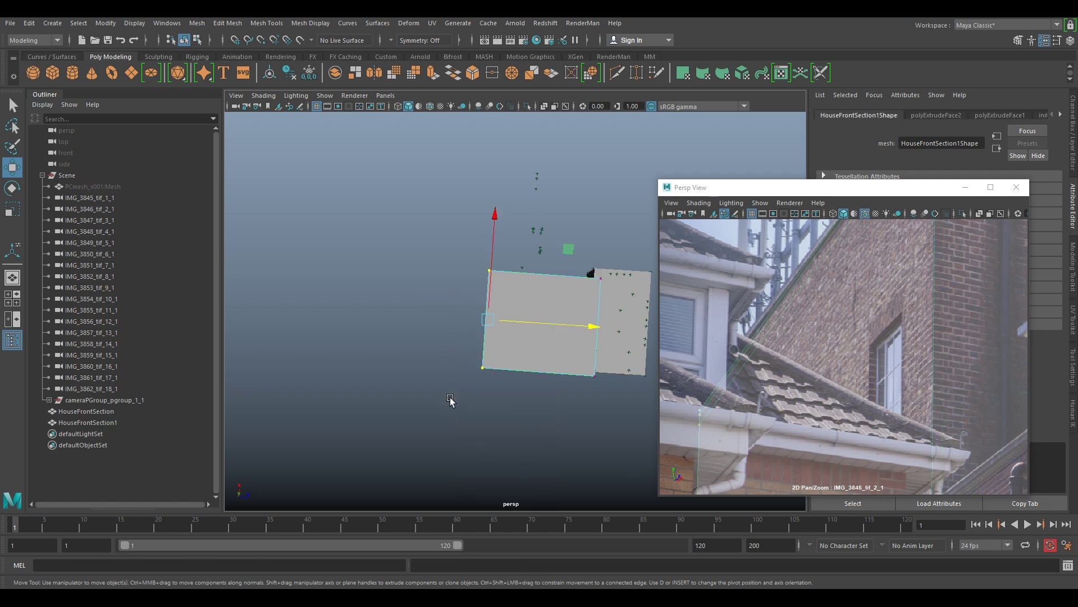
pyautogui.moveTo(519, 352); pyautogui.dragTo(519, 353)
pyautogui.moveTo(486, 304); pyautogui.dragTo(486, 304)
pyautogui.keyDown('alt'); pyautogui.moveTo(491, 430); pyautogui.dragTo(445, 359); pyautogui.keyUp('alt')
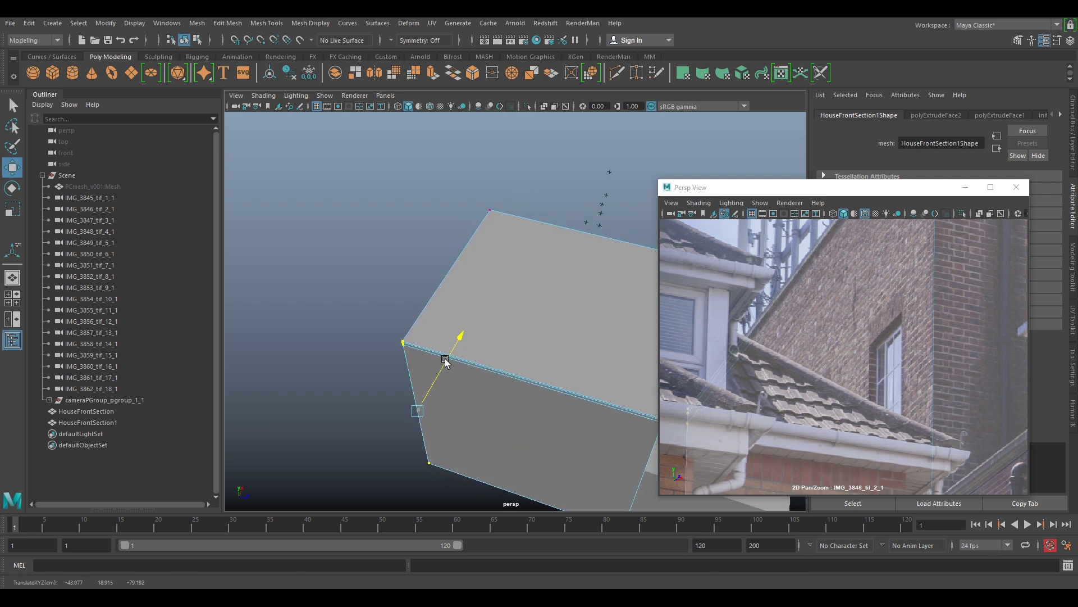
pyautogui.keyDown('alt'); pyautogui.moveTo(542, 404); pyautogui.dragTo(474, 376); pyautogui.keyUp('alt')
# - Select the narrow band of parapet faces running around the block just below the roof edge
pyautogui.press('\\')
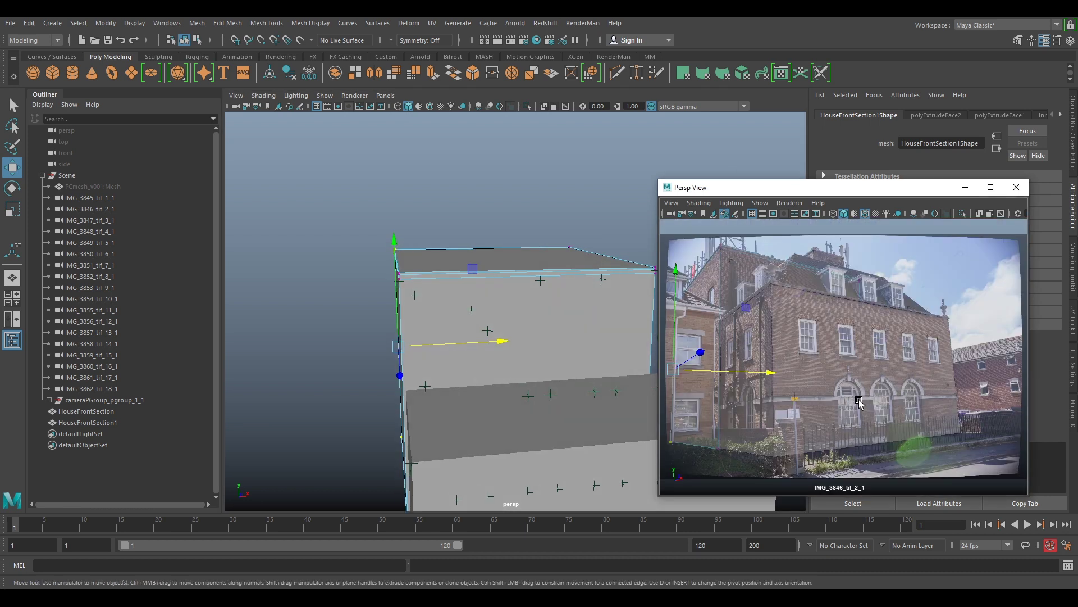
pyautogui.keyDown('alt'); pyautogui.moveTo(491, 296); pyautogui.dragTo(505, 277); pyautogui.keyUp('alt')
pyautogui.keyDown('alt'); pyautogui.moveTo(505, 277); pyautogui.dragTo(490, 378, button='middle'); pyautogui.keyUp('alt')
pyautogui.scroll(2, 509, 366)
pyautogui.scroll(2, 485, 389)
pyautogui.scroll(-2, 487, 390)
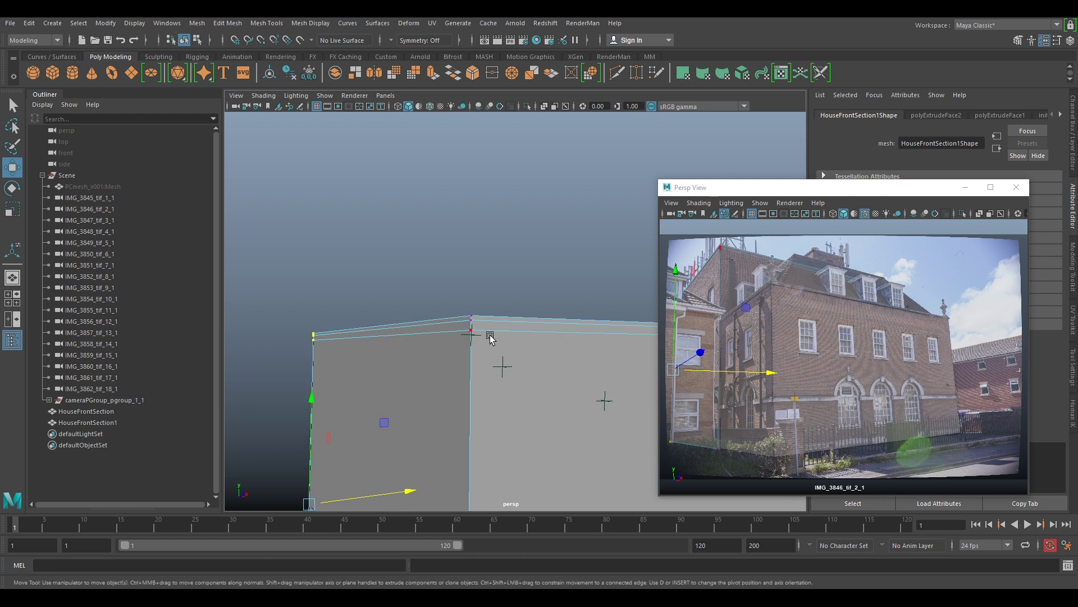
pyautogui.moveTo(488, 332); pyautogui.dragTo(493, 335, button='right')
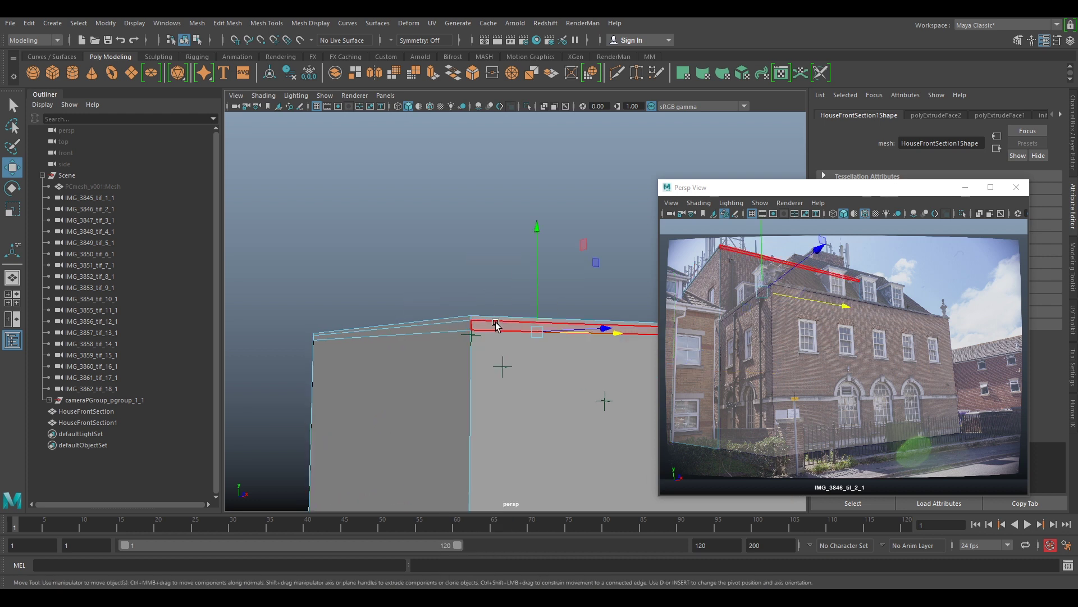
pyautogui.click(497, 325)
pyautogui.click(522, 329)
pyautogui.keyDown('alt'); pyautogui.moveTo(417, 354); pyautogui.dragTo(579, 352); pyautogui.keyUp('alt')
pyautogui.keyDown('alt'); pyautogui.moveTo(433, 352); pyautogui.dragTo(479, 402); pyautogui.keyUp('alt')
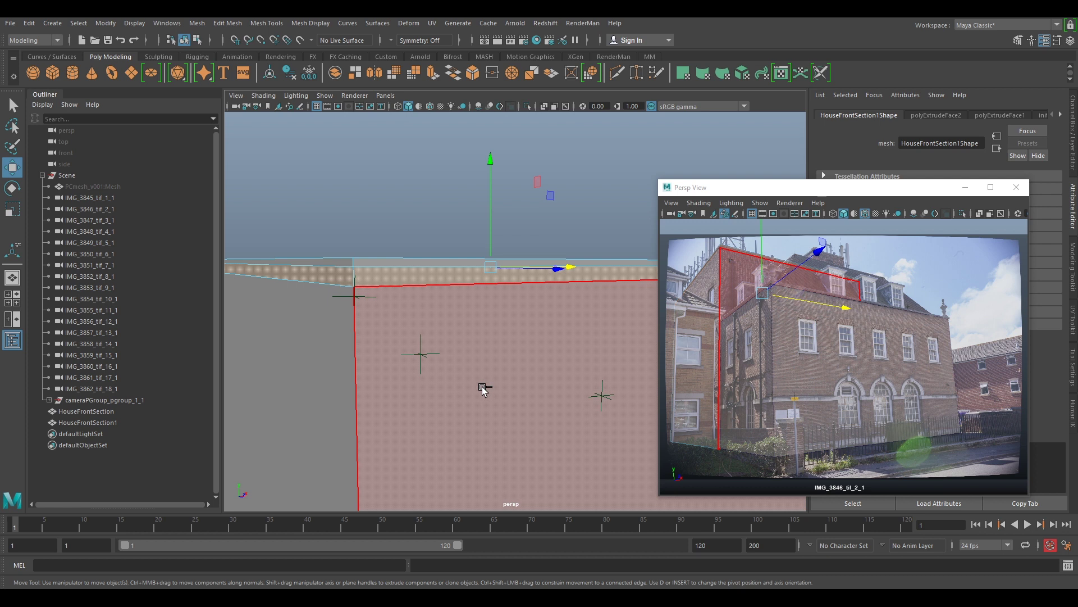
# - Extrude the selected parapet band faces with a thickness of -1.5
pyautogui.hotkey('ctrl', 'e')
pyautogui.keyDown('alt'); pyautogui.moveTo(566, 266); pyautogui.dragTo(438, 273, button='middle'); pyautogui.keyUp('alt')
pyautogui.keyDown('alt'); pyautogui.moveTo(438, 273); pyautogui.dragTo(460, 342); pyautogui.keyUp('alt')
pyautogui.keyDown('alt'); pyautogui.moveTo(482, 331); pyautogui.dragTo(459, 338, button='middle'); pyautogui.keyUp('alt')
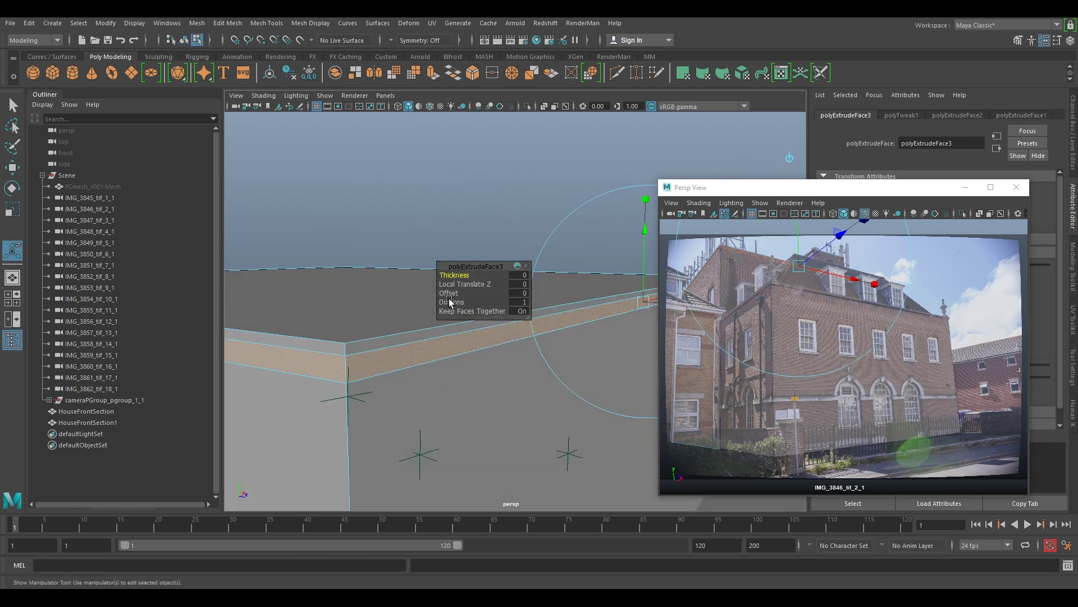
pyautogui.moveTo(455, 275); pyautogui.dragTo(443, 277)
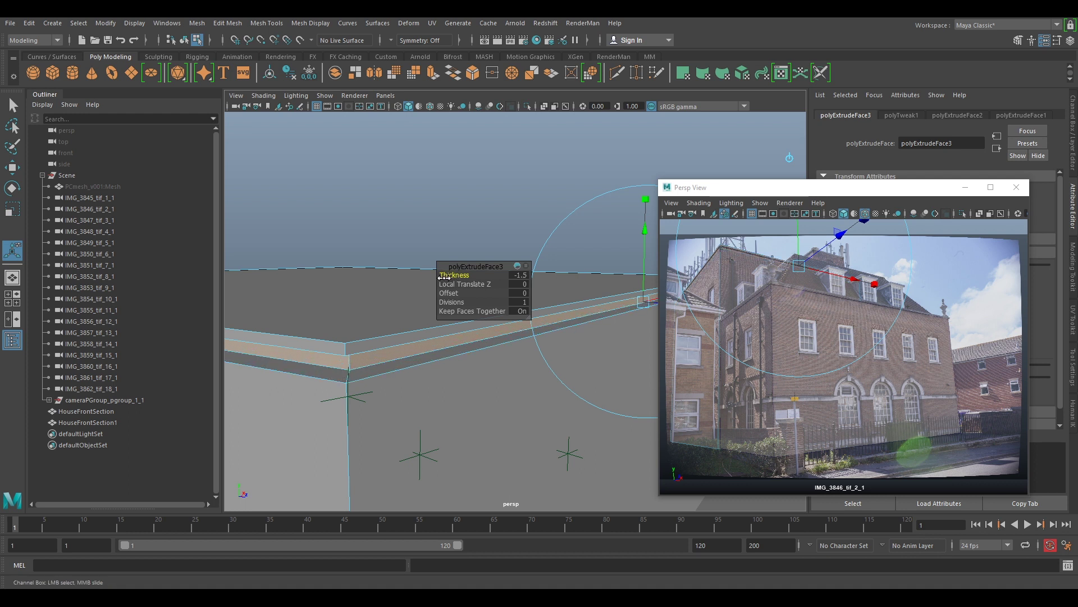
# - Set the parapet extrusion's thickness to -0.1 while comparing the upper corner with photo IMG_3846
pyautogui.press('\\')
pyautogui.scroll(2, 966, 367)
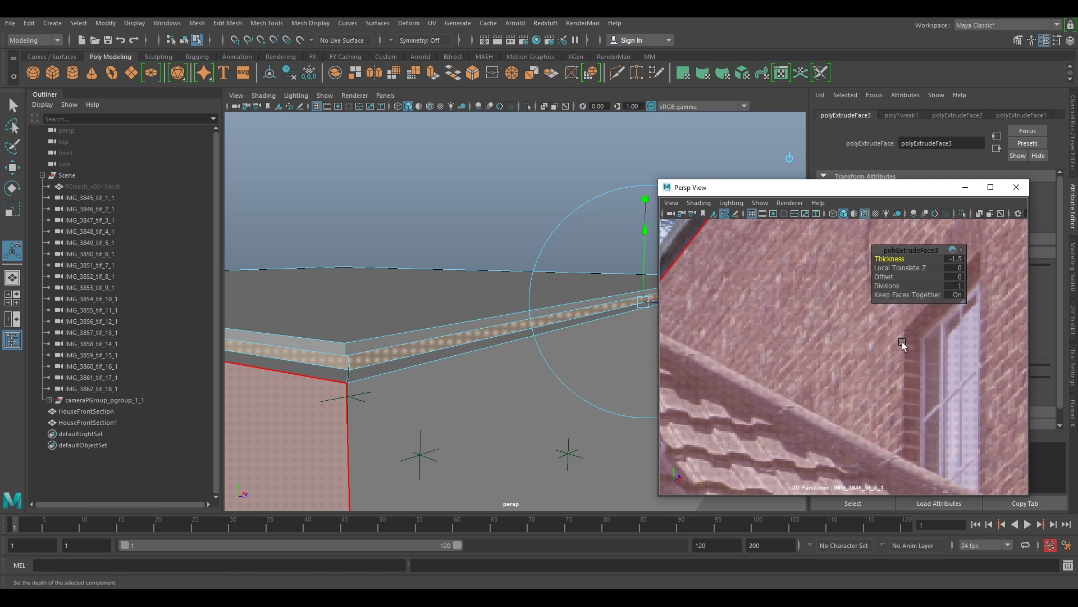
pyautogui.moveTo(815, 241); pyautogui.dragTo(758, 347, button='middle')
pyautogui.moveTo(820, 297); pyautogui.dragTo(777, 380, button='middle')
pyautogui.moveTo(815, 276)
pyautogui.mouseDown(button='middle')
pyautogui.moveTo(756, 388)
pyautogui.moveTo(730, 374)
pyautogui.mouseUp(button='middle')
pyautogui.moveTo(898, 259); pyautogui.dragTo(905, 262)
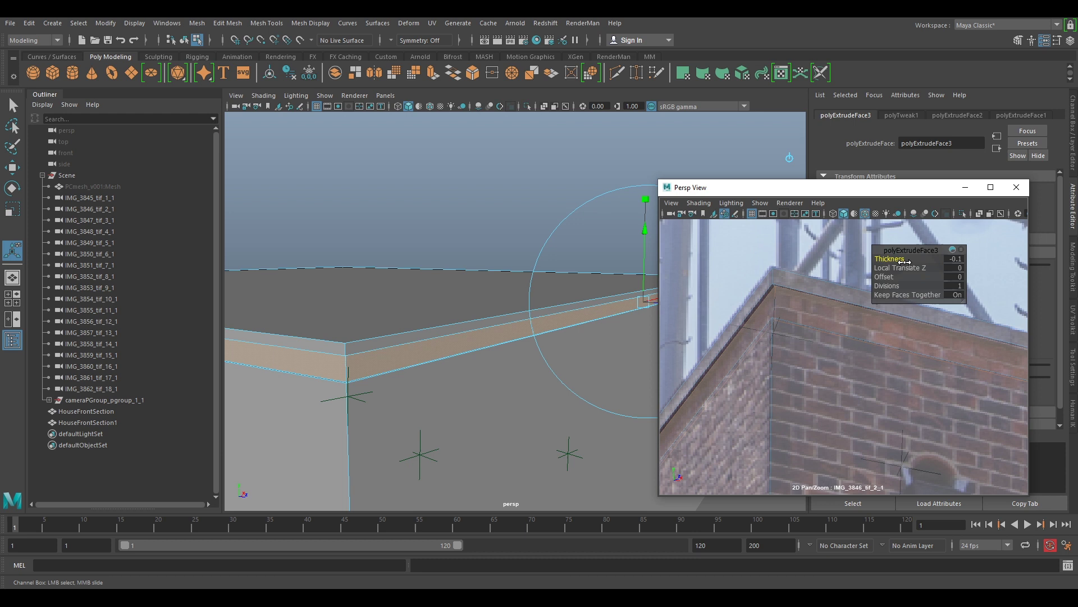
pyautogui.moveTo(799, 312); pyautogui.dragTo(890, 331, button='right')
# - Inspect the extruded parapet around the rear block and compare it with reference photos IMG_3858, IMG_3860 and IMG_3855
pyautogui.keyDown('alt'); pyautogui.moveTo(483, 391); pyautogui.dragTo(515, 350); pyautogui.keyUp('alt')
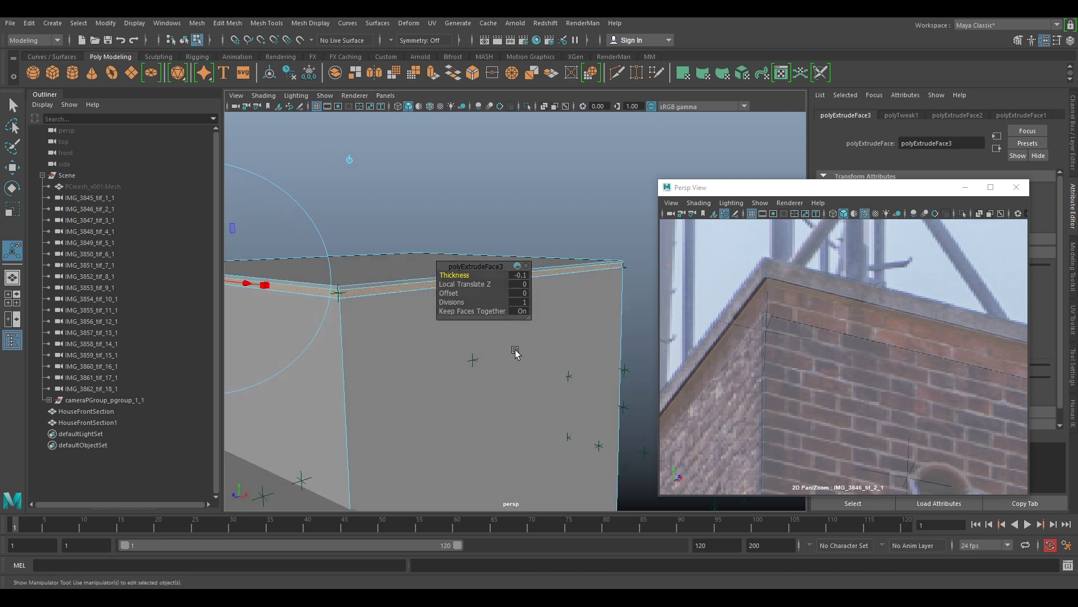
pyautogui.keyDown('alt'); pyautogui.moveTo(515, 351); pyautogui.dragTo(455, 373, button='middle'); pyautogui.keyUp('alt')
pyautogui.scroll(2, 455, 372)
pyautogui.scroll(2, 536, 345)
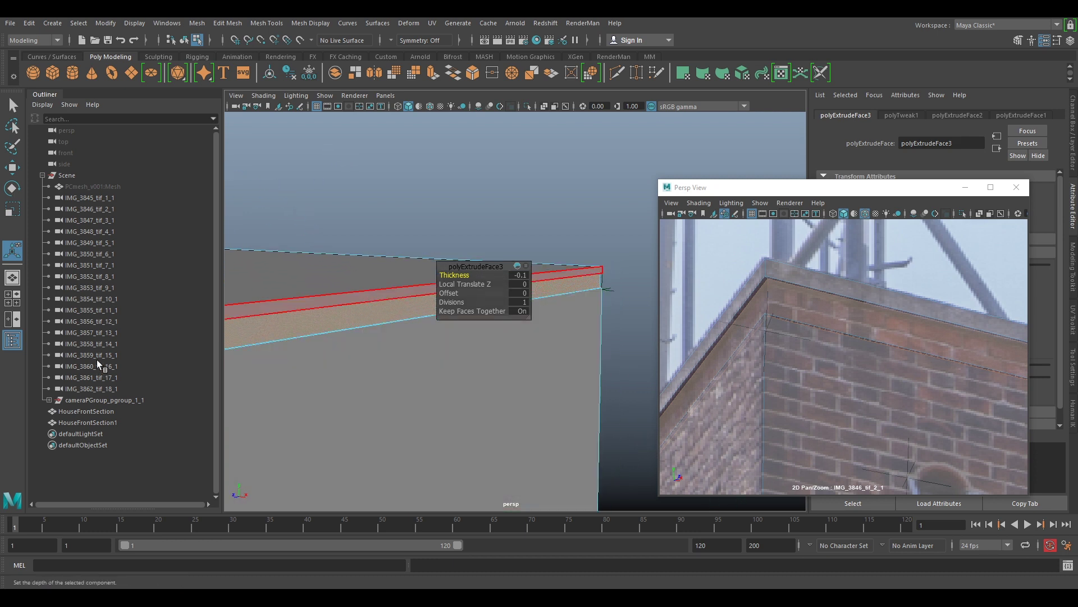
pyautogui.click(95, 344)
pyautogui.moveTo(779, 342); pyautogui.dragTo(898, 342, button='middle')
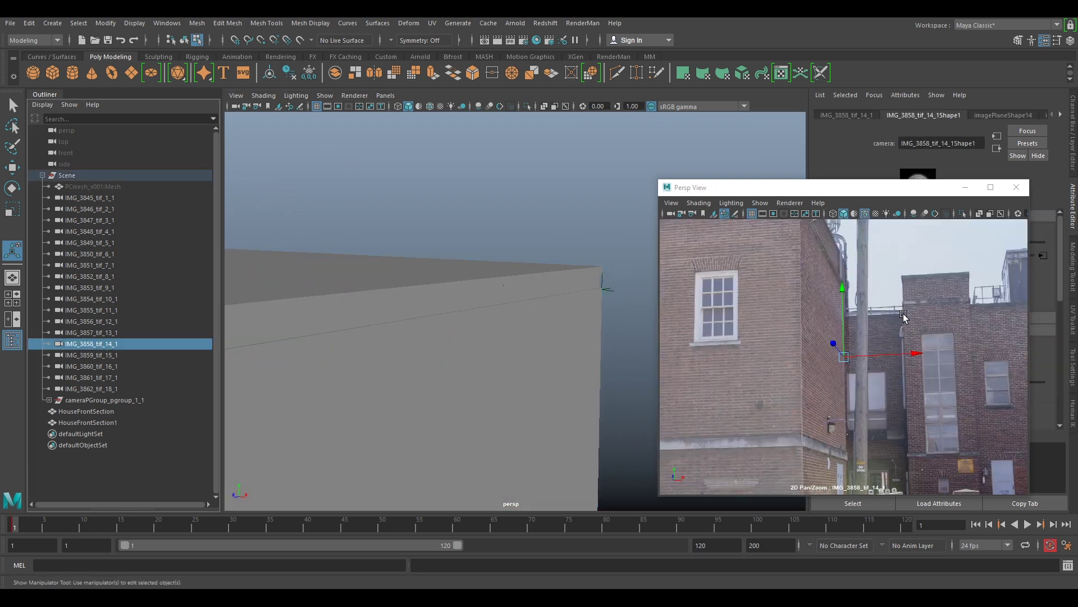
pyautogui.click(90, 364)
pyautogui.moveTo(89, 364); pyautogui.dragTo(879, 383, button='middle')
pyautogui.click(92, 310)
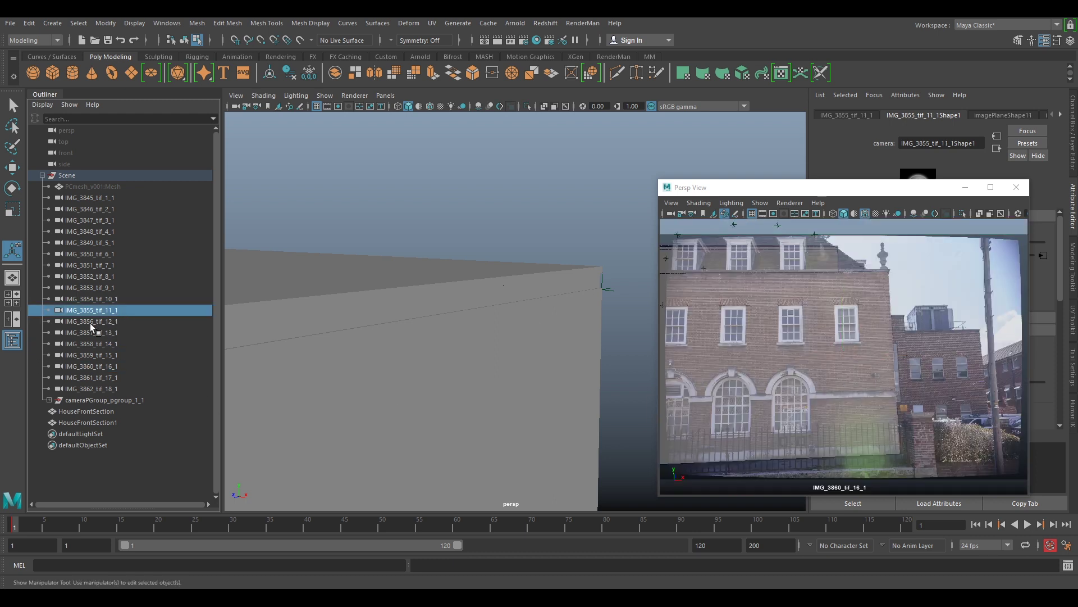
pyautogui.moveTo(103, 311); pyautogui.dragTo(870, 377, button='middle')
pyautogui.moveTo(869, 362); pyautogui.dragTo(989, 416, button='right')
pyautogui.moveTo(989, 416); pyautogui.dragTo(787, 393, button='middle')
pyautogui.moveTo(787, 394); pyautogui.dragTo(1025, 485, button='right')
pyautogui.moveTo(708, 368); pyautogui.dragTo(914, 407, button='middle')
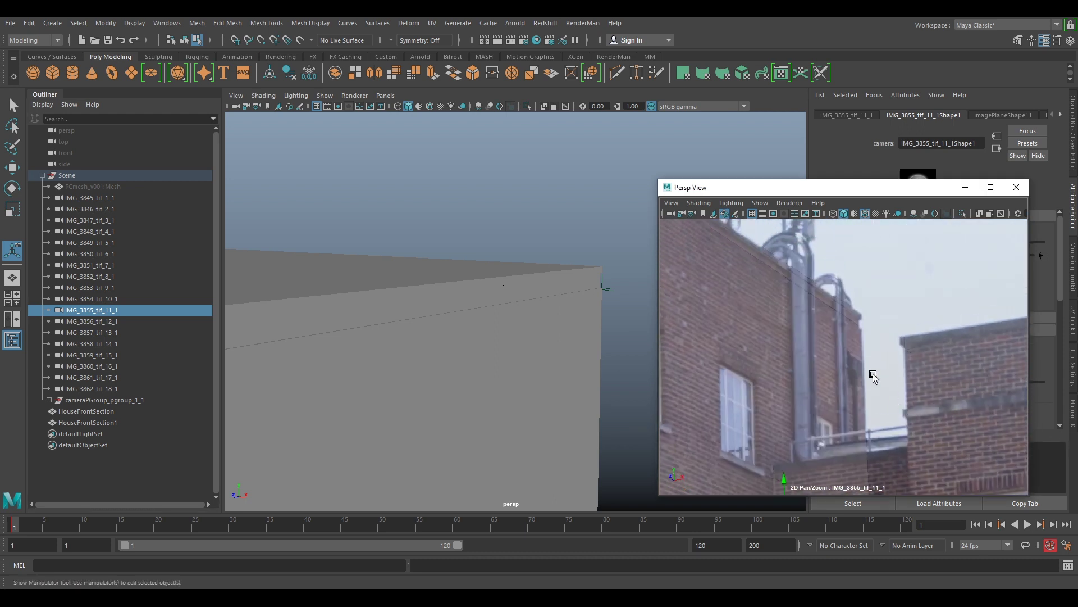
pyautogui.click(855, 358)
pyautogui.moveTo(868, 344); pyautogui.dragTo(862, 367, button='right')
pyautogui.moveTo(913, 368); pyautogui.dragTo(834, 365, button='right')
pyautogui.moveTo(834, 394); pyautogui.dragTo(886, 403, button='middle')
pyautogui.moveTo(889, 415); pyautogui.dragTo(820, 395, button='right')
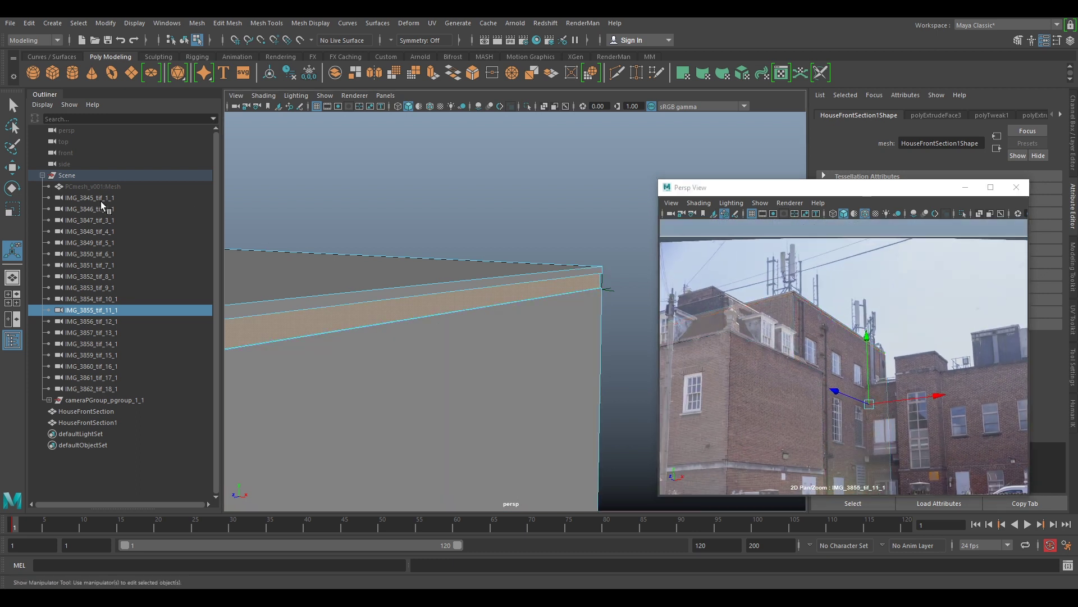
# - Switch the reference view to photo IMG_3846 and reset its 2D pan/zoom to show the whole building
pyautogui.click(99, 209)
pyautogui.moveTo(930, 373); pyautogui.dragTo(927, 369, button='middle')
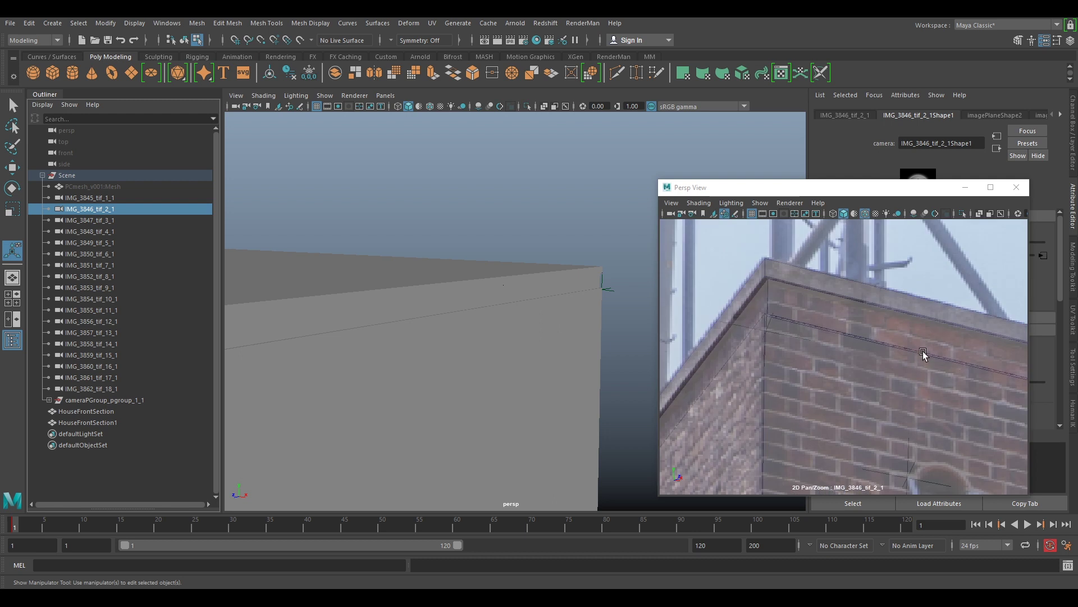
pyautogui.press('\\')
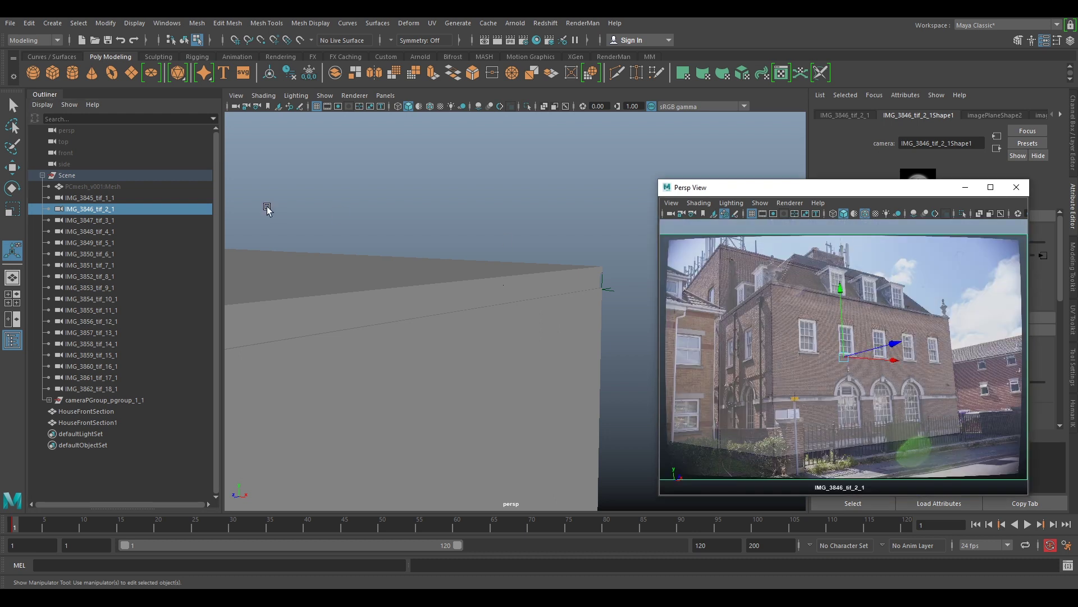
# - Select the HouseFrontSection block in object mode and reposition the reference window so the front block can be worked on
pyautogui.scroll(-1, 304, 277)
pyautogui.scroll(-10, 440, 331)
pyautogui.keyDown('alt'); pyautogui.moveTo(442, 338); pyautogui.dragTo(456, 346, button='middle'); pyautogui.keyUp('alt')
pyautogui.scroll(5, 456, 346)
pyautogui.keyDown('alt'); pyautogui.moveTo(404, 370); pyautogui.dragTo(500, 370); pyautogui.keyUp('alt')
pyautogui.keyDown('alt'); pyautogui.moveTo(500, 370); pyautogui.dragTo(534, 293, button='middle'); pyautogui.keyUp('alt')
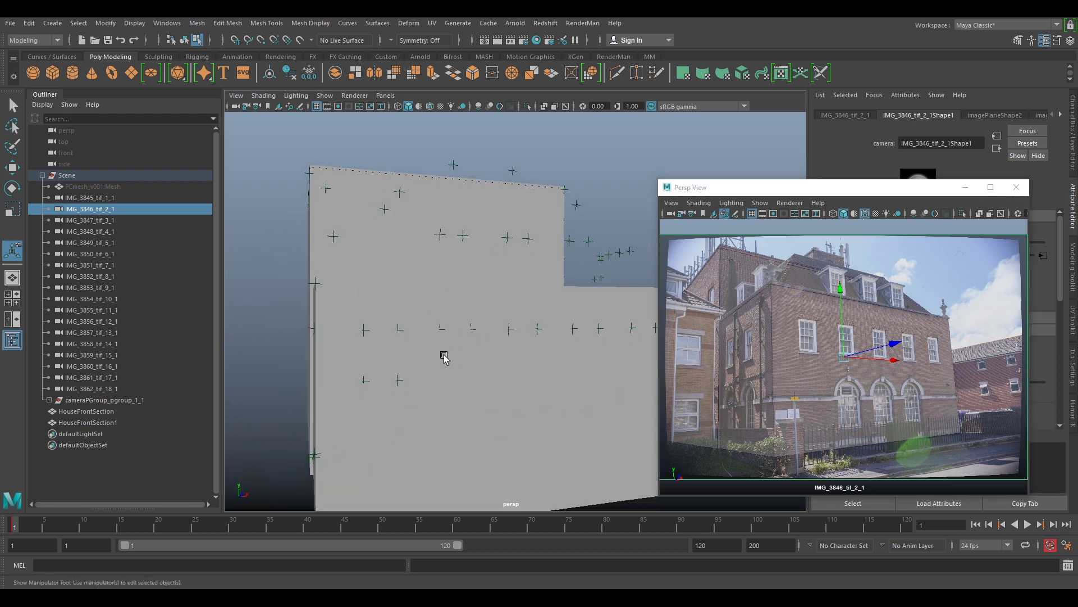
pyautogui.click(427, 357)
pyautogui.moveTo(457, 365); pyautogui.dragTo(512, 262, button='right')
pyautogui.moveTo(833, 192); pyautogui.dragTo(612, 221)
pyautogui.moveTo(502, 213); pyautogui.dragTo(578, 270)
pyautogui.moveTo(676, 276); pyautogui.dragTo(613, 283)
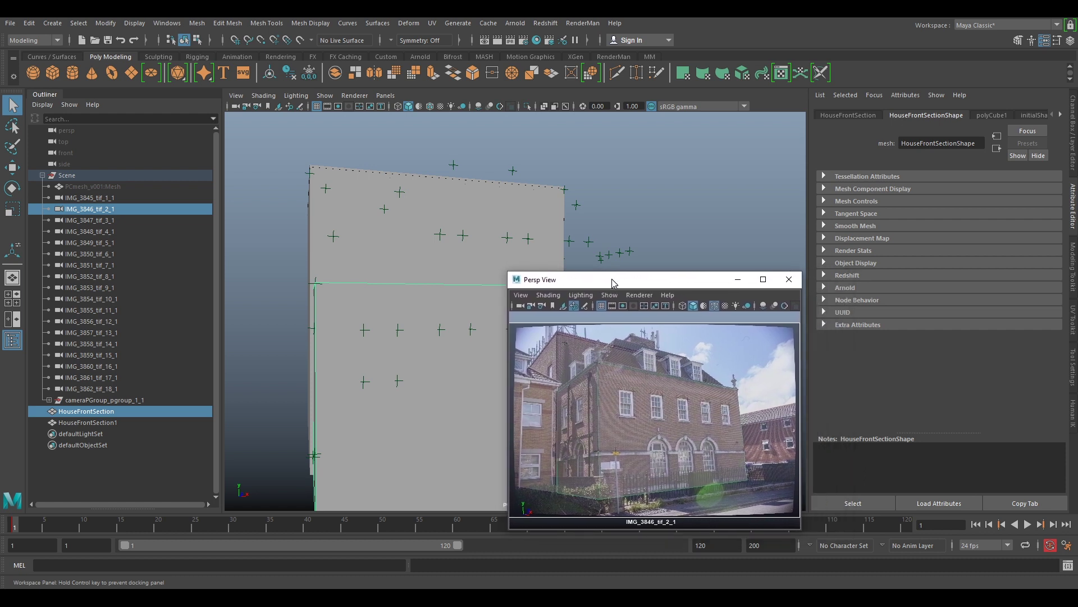
pyautogui.keyDown('alt'); pyautogui.moveTo(400, 298); pyautogui.dragTo(355, 262, button='right'); pyautogui.keyUp('alt')
pyautogui.moveTo(355, 261)
pyautogui.keyDown('alt'); pyautogui.mouseDown()
pyautogui.moveTo(368, 258)
pyautogui.moveTo(361, 277)
pyautogui.mouseUp(); pyautogui.keyUp('alt')
pyautogui.keyDown('alt'); pyautogui.moveTo(361, 277); pyautogui.dragTo(313, 312, button='middle'); pyautogui.keyUp('alt')
pyautogui.moveTo(356, 328)
pyautogui.keyDown('alt'); pyautogui.mouseDown()
pyautogui.moveTo(385, 325)
pyautogui.moveTo(352, 319)
pyautogui.mouseUp(); pyautogui.keyUp('alt')
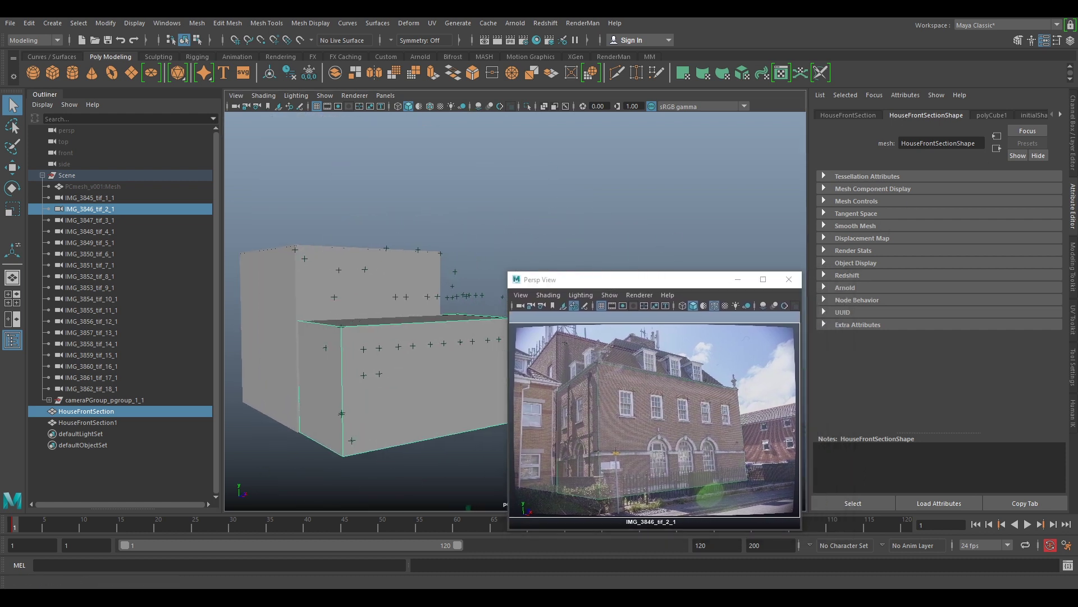
# - Insert two horizontal edge loops around the front block with Multi-Cut, following the upper and lower rows of window tracking points
pyautogui.click(992, 116)
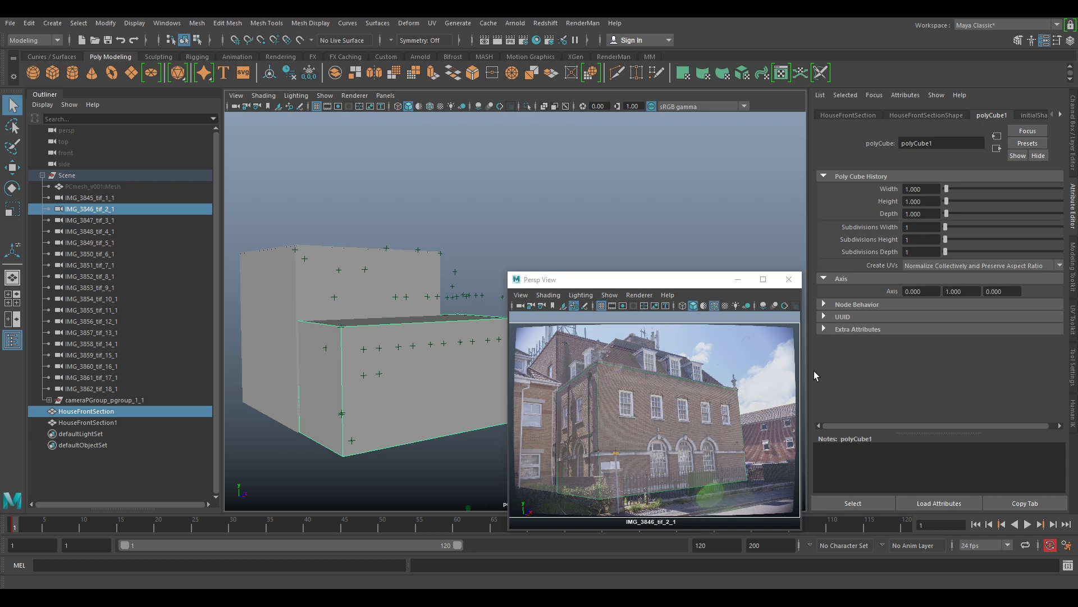
pyautogui.click(1072, 279)
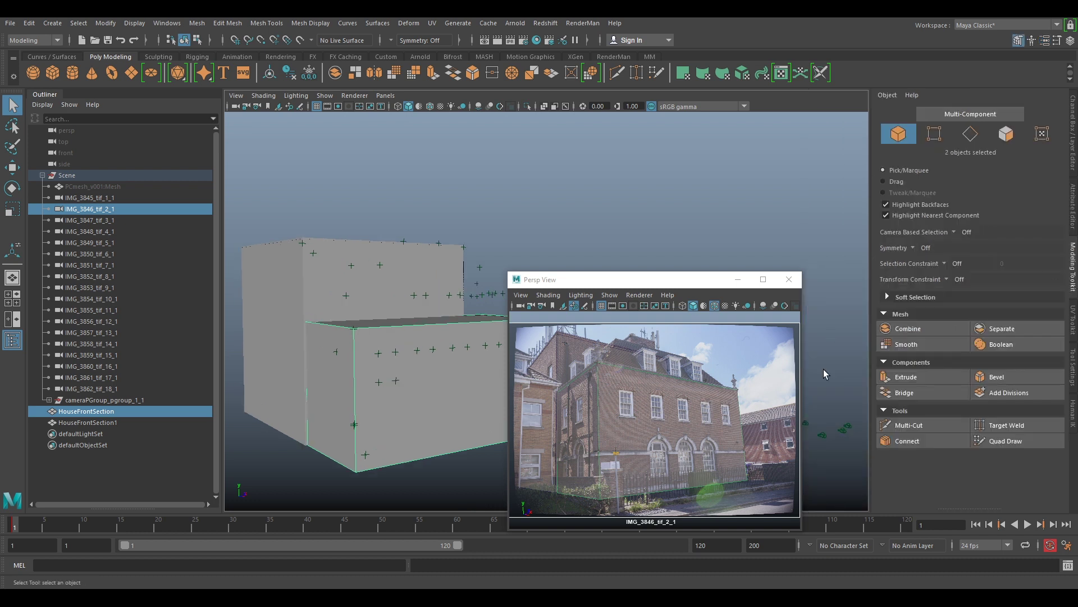
pyautogui.click(905, 428)
pyautogui.click(354, 328)
pyautogui.keyDown('alt'); pyautogui.moveTo(395, 391); pyautogui.dragTo(441, 392); pyautogui.keyUp('alt')
pyautogui.scroll(4, 444, 390)
pyautogui.keyDown('alt'); pyautogui.moveTo(444, 390); pyautogui.dragTo(486, 331, button='middle'); pyautogui.keyUp('alt')
pyautogui.press('Escape')
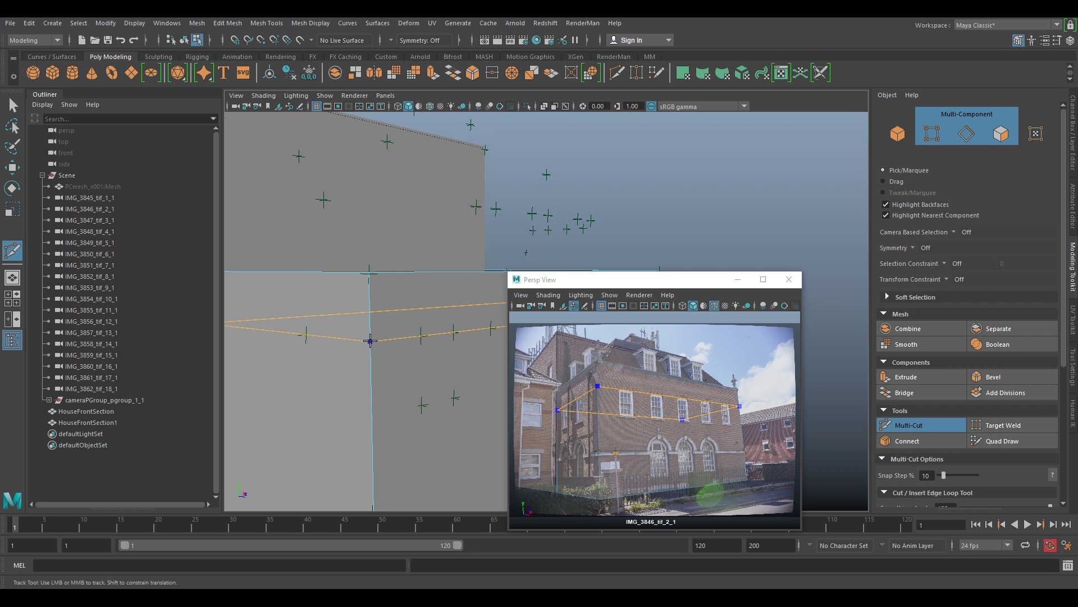
pyautogui.click(371, 341)
pyautogui.press('ctrl')
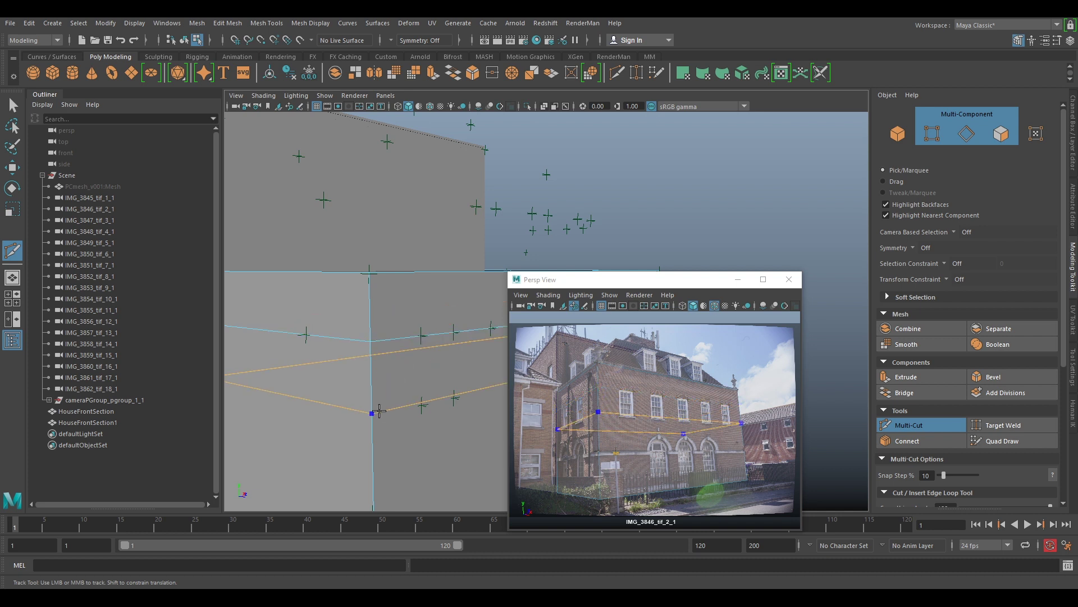
pyautogui.keyDown('ctrl'); pyautogui.click(378, 415); pyautogui.keyUp('ctrl')
# - Select the two edge-loop vertices at the front wall's far corner and move them down along Y to 13.80
pyautogui.keyDown('alt'); pyautogui.moveTo(429, 404); pyautogui.dragTo(369, 401); pyautogui.keyUp('alt')
pyautogui.keyDown('alt'); pyautogui.moveTo(369, 401); pyautogui.dragTo(303, 363, button='middle'); pyautogui.keyUp('alt')
pyautogui.scroll(6, 430, 372)
pyautogui.scroll(-4, 413, 377)
pyautogui.scroll(4, 460, 360)
pyautogui.scroll(-4, 468, 361)
pyautogui.keyDown('alt'); pyautogui.moveTo(470, 363); pyautogui.dragTo(441, 344, button='middle'); pyautogui.keyUp('alt')
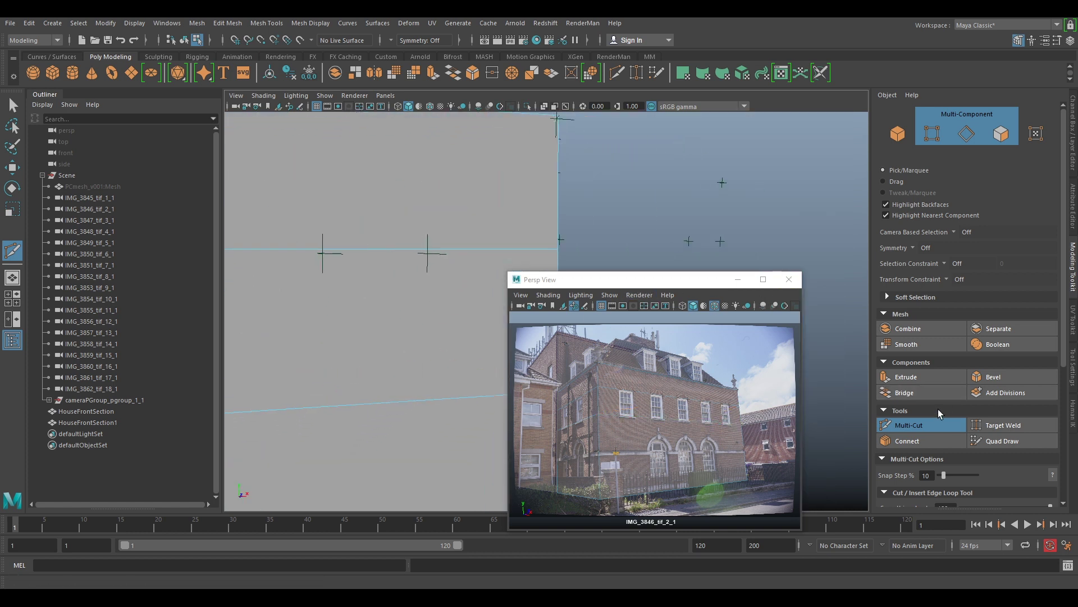
pyautogui.click(913, 409)
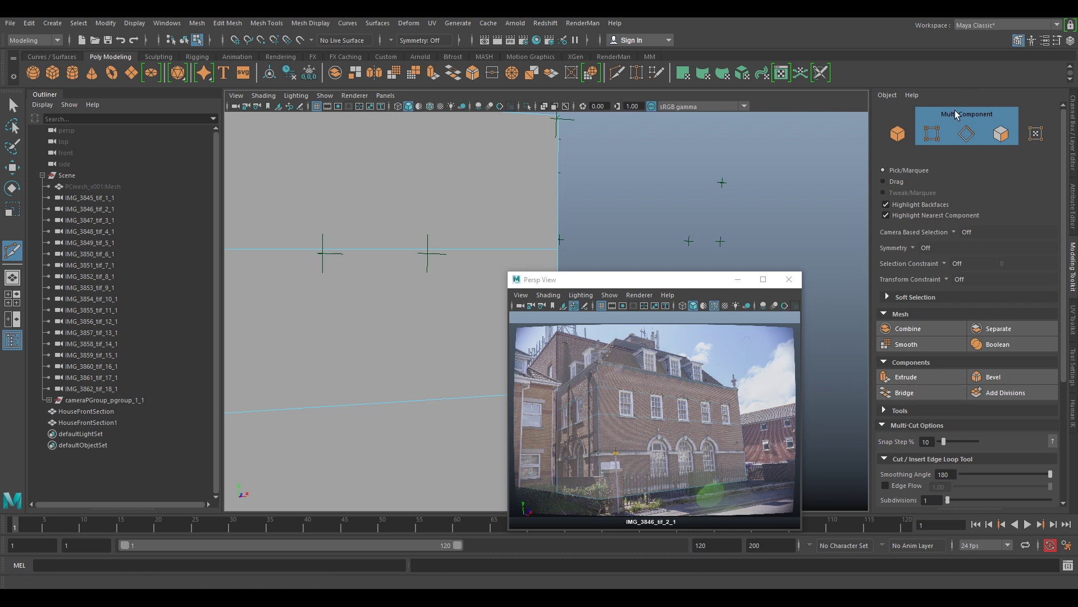
pyautogui.click(932, 133)
pyautogui.scroll(-3, 709, 154)
pyautogui.keyDown('alt'); pyautogui.moveTo(488, 218); pyautogui.dragTo(524, 227); pyautogui.keyUp('alt')
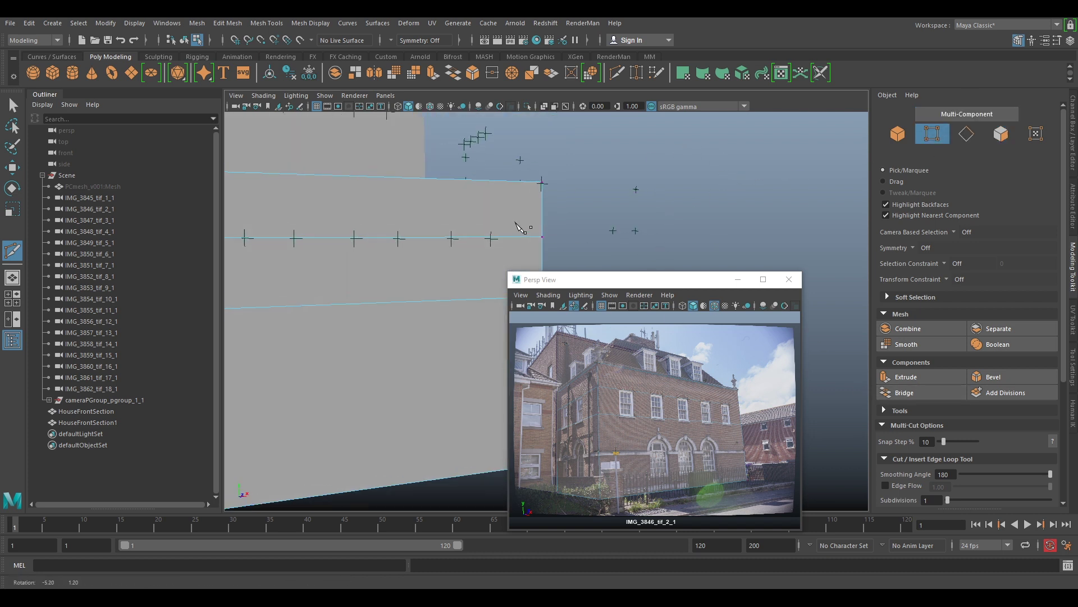
pyautogui.hotkey('ctrl', 'z')
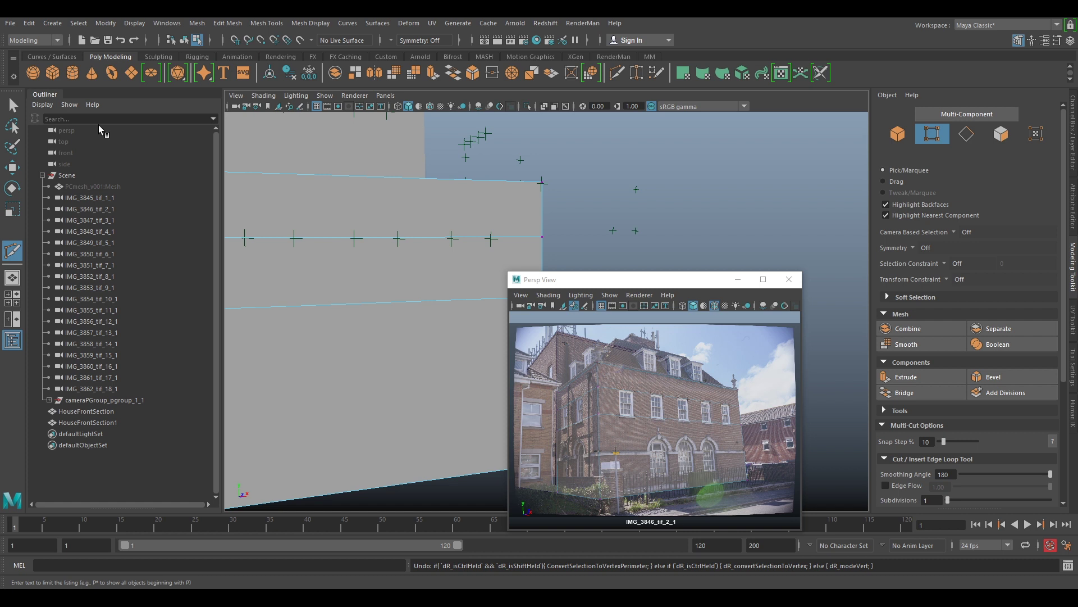
pyautogui.press('q')
pyautogui.moveTo(566, 238); pyautogui.dragTo(562, 232)
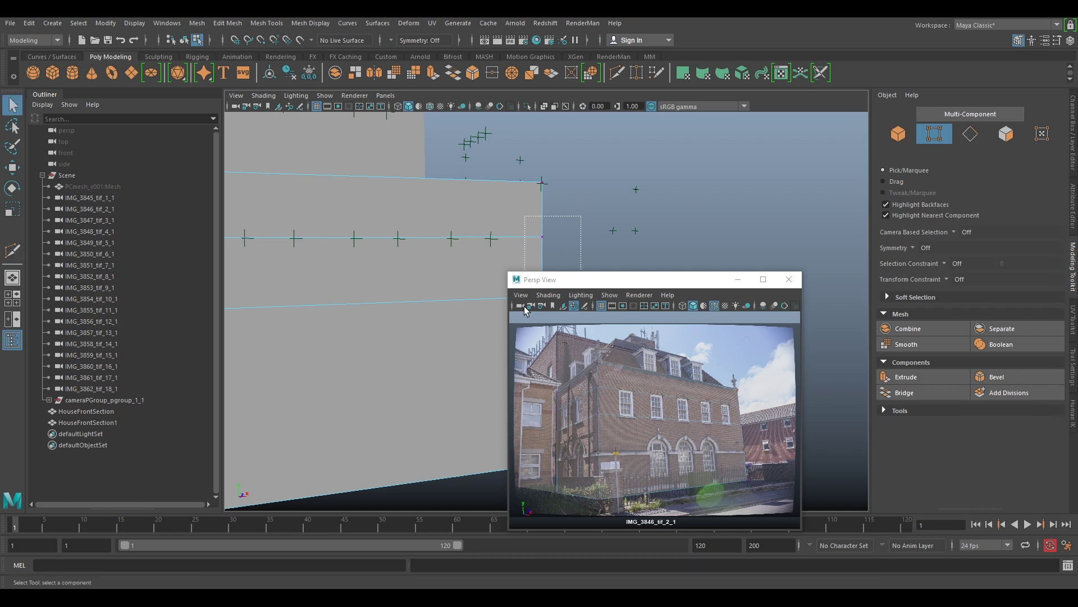
pyautogui.moveTo(567, 274); pyautogui.dragTo(670, 275)
pyautogui.press('w')
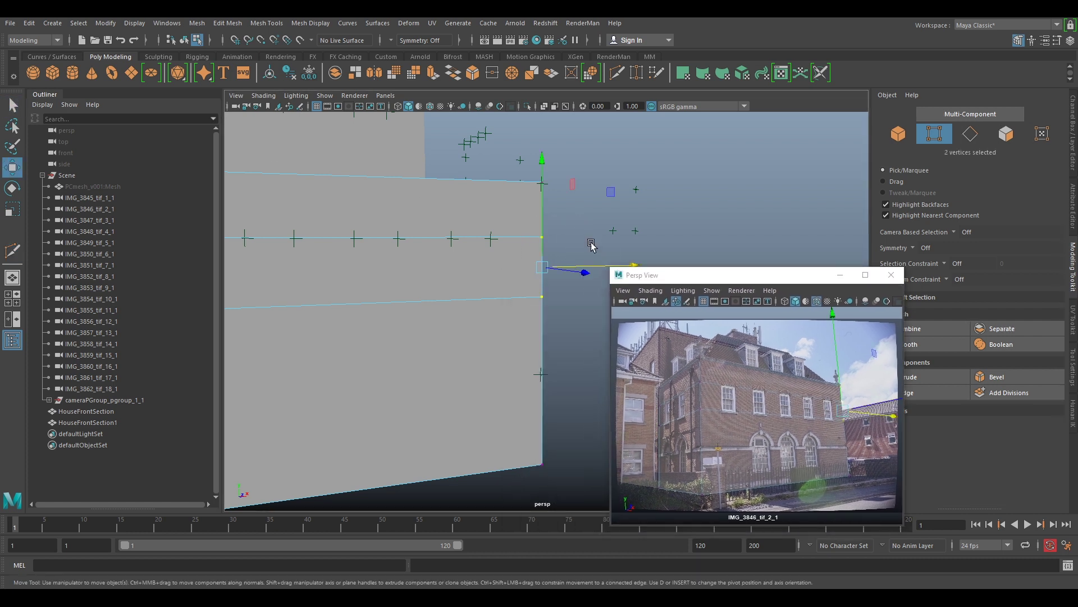
pyautogui.moveTo(546, 222); pyautogui.dragTo(546, 225)
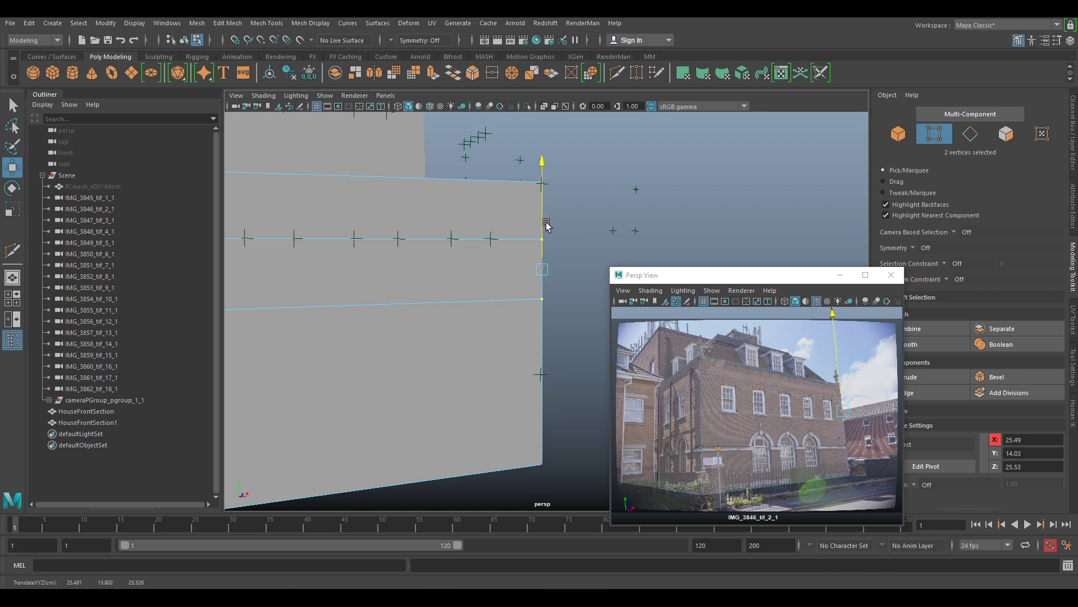
pyautogui.moveTo(548, 225); pyautogui.dragTo(549, 225)
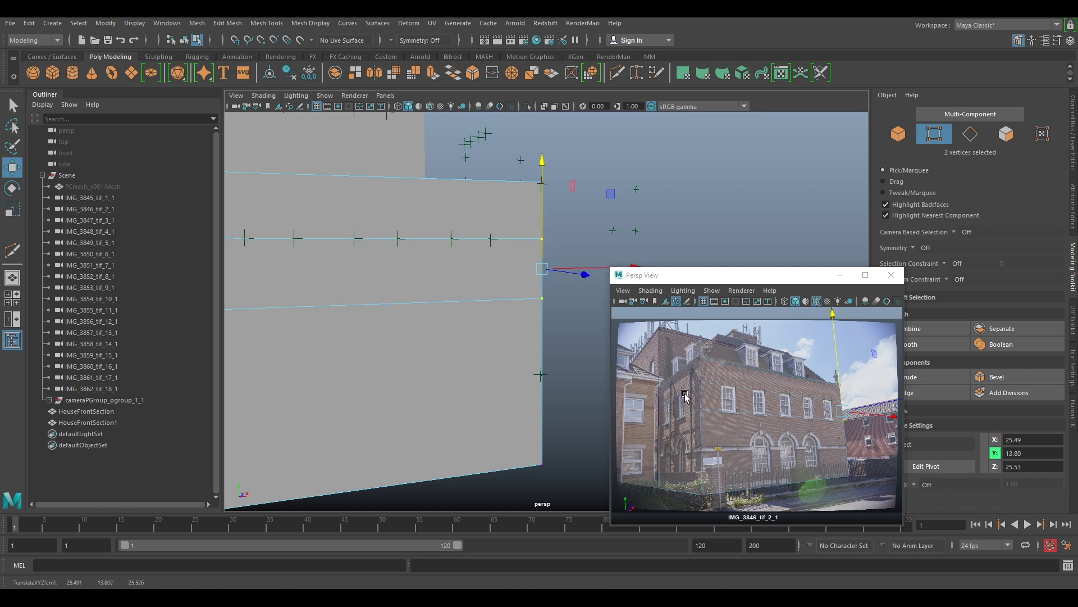
# - Insert vertical edge loops with Multi-Cut through the first and second tracking points along the front wall's upper window line
pyautogui.keyDown('alt'); pyautogui.moveTo(385, 351); pyautogui.dragTo(428, 343); pyautogui.keyUp('alt')
pyautogui.keyDown('alt'); pyautogui.moveTo(485, 322); pyautogui.dragTo(442, 318, button='middle'); pyautogui.keyUp('alt')
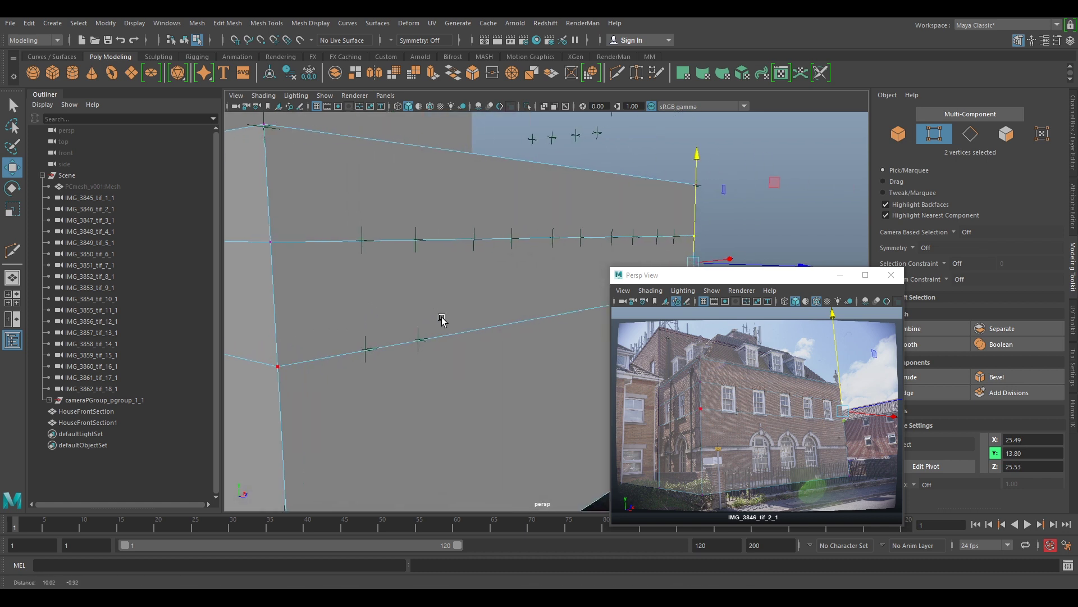
pyautogui.keyDown('alt'); pyautogui.moveTo(508, 324); pyautogui.dragTo(446, 322); pyautogui.keyUp('alt')
pyautogui.keyDown('alt'); pyautogui.moveTo(439, 321); pyautogui.dragTo(702, 290, button='middle'); pyautogui.keyUp('alt')
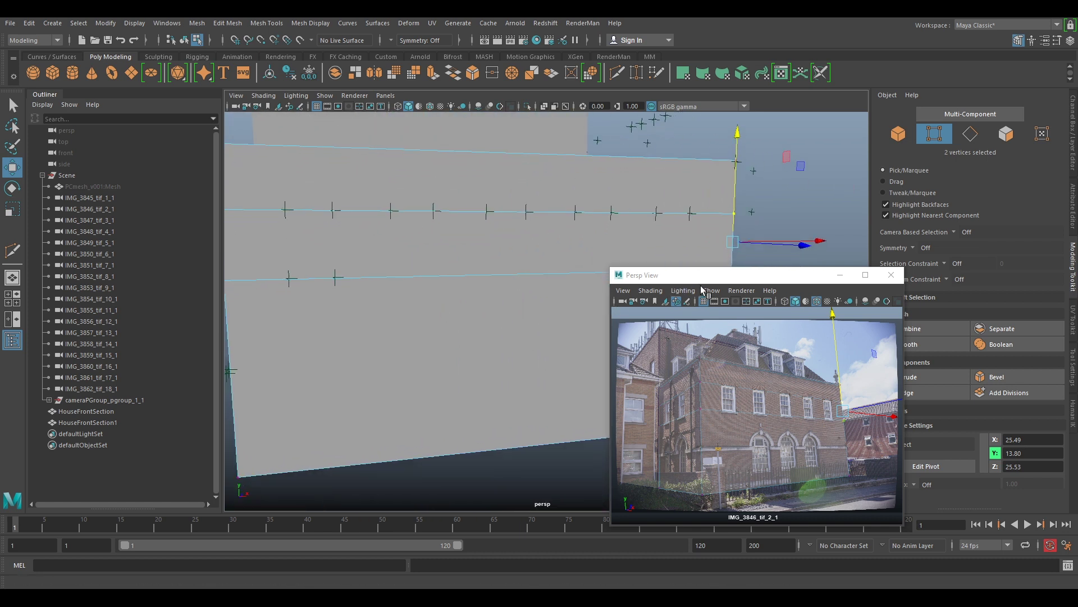
pyautogui.moveTo(719, 279); pyautogui.dragTo(704, 300)
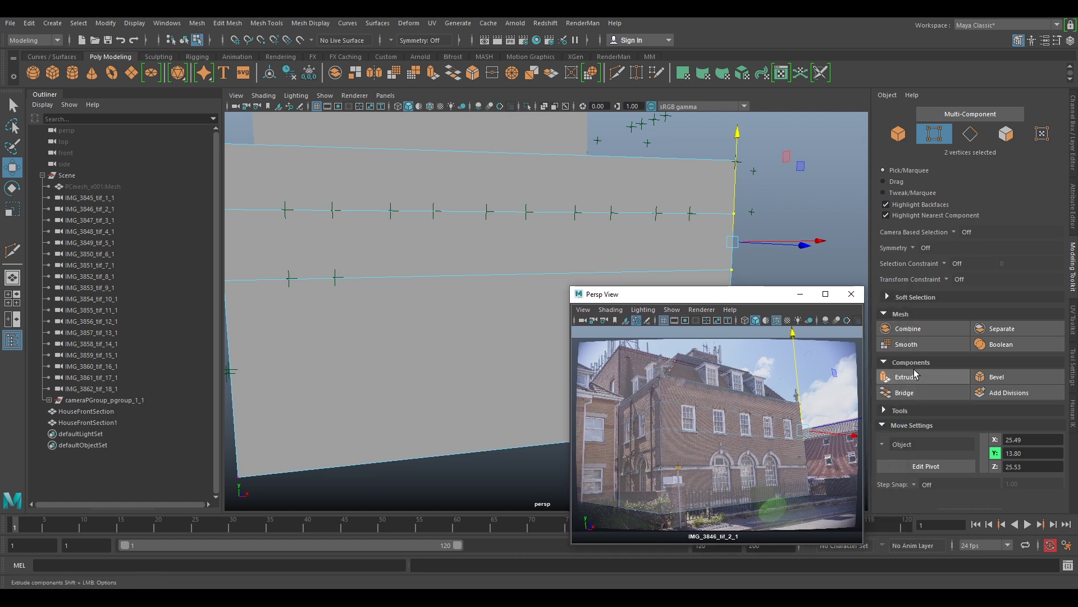
pyautogui.click(886, 411)
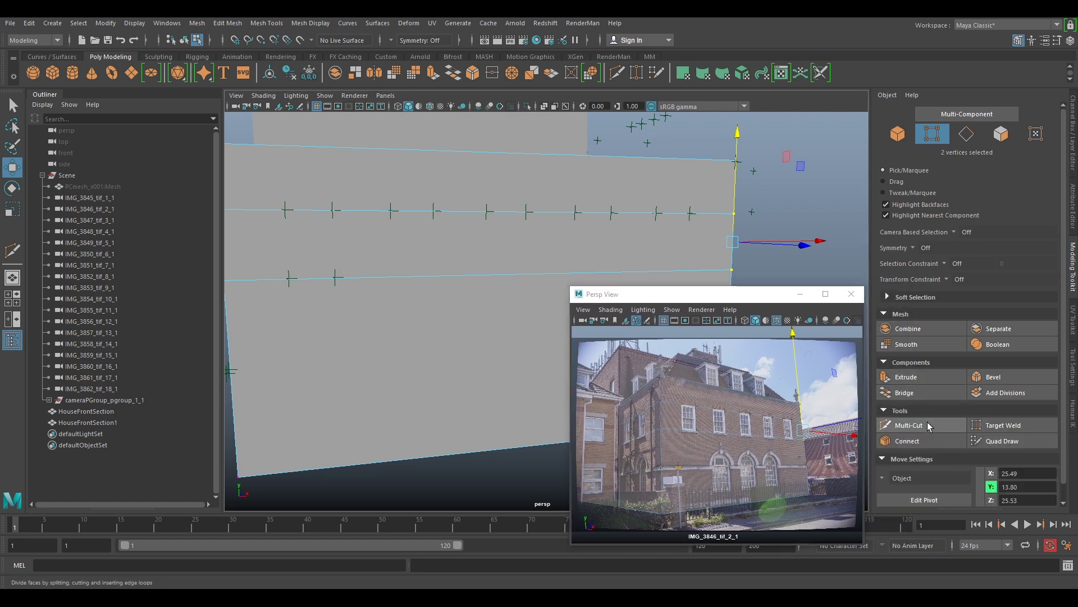
pyautogui.click(909, 425)
pyautogui.keyDown('ctrl'); pyautogui.click(286, 211); pyautogui.keyUp('ctrl')
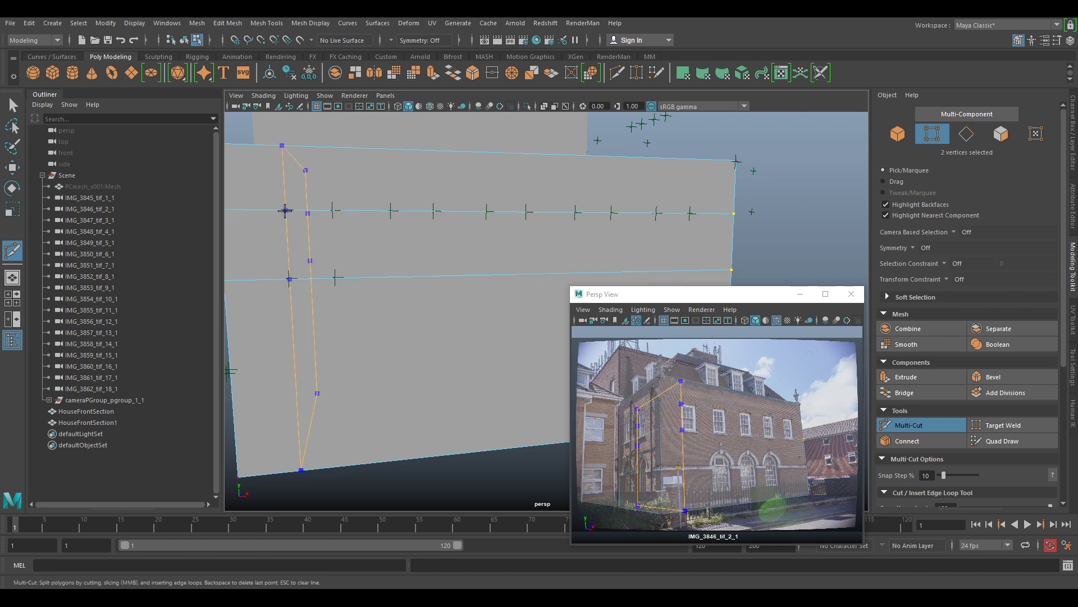
pyautogui.keyDown('ctrl'); pyautogui.click(332, 213); pyautogui.keyUp('ctrl')
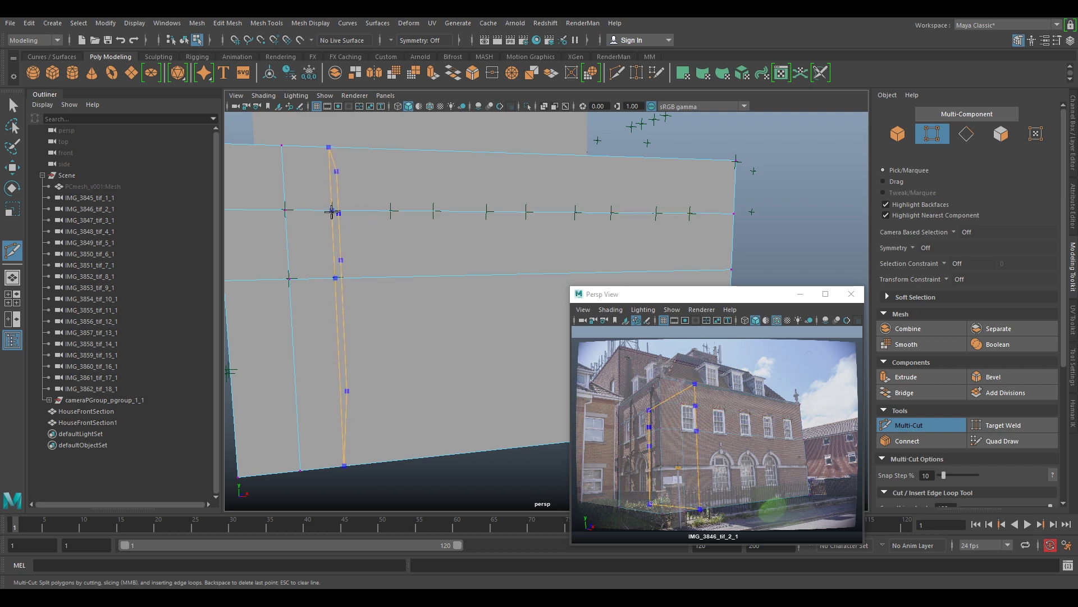
# - Insert vertical edge loops through the third and fourth tracking points along the front wall's upper window line
pyautogui.scroll(3, 392, 215)
pyautogui.press('Escape')
pyautogui.keyDown('alt'); pyautogui.moveTo(322, 169); pyautogui.dragTo(381, 218, button='middle'); pyautogui.keyUp('alt')
pyautogui.keyDown('ctrl'); pyautogui.click(443, 269); pyautogui.keyUp('ctrl')
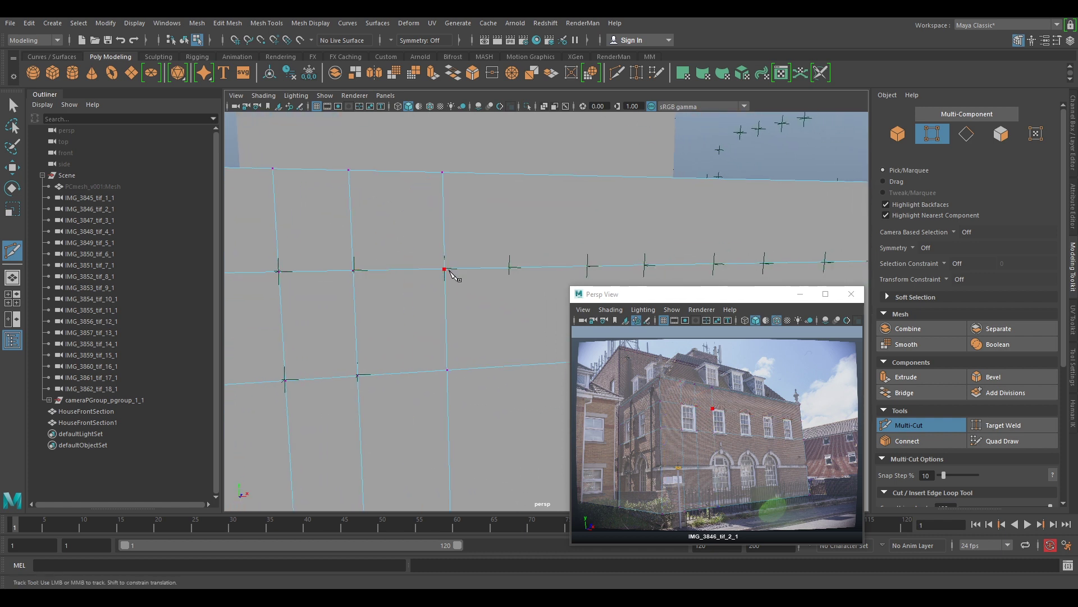
pyautogui.keyDown('ctrl'); pyautogui.click(511, 268); pyautogui.keyUp('ctrl')
pyautogui.rightClick(510, 267)
pyautogui.keyDown('alt'); pyautogui.moveTo(543, 251); pyautogui.dragTo(465, 240, button='middle'); pyautogui.keyUp('alt')
# - Try to continue the vertical edge loops through the fourth, fifth and sixth tracking points, undoing the misplaced cuts
pyautogui.keyDown('ctrl'); pyautogui.click(420, 253); pyautogui.keyUp('ctrl')
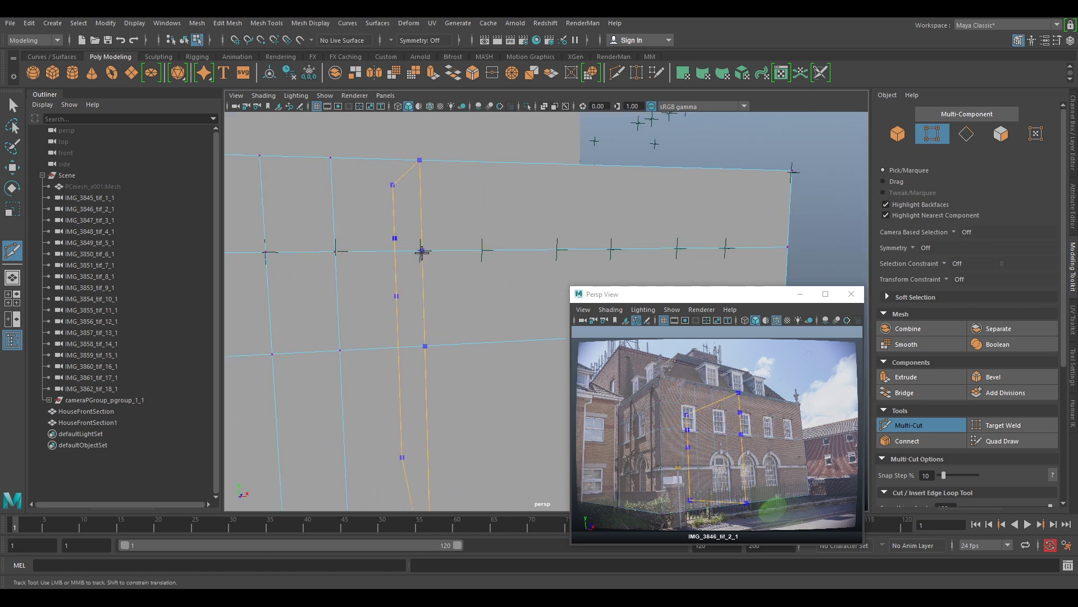
pyautogui.keyDown('ctrl'); pyautogui.click(533, 256); pyautogui.keyUp('ctrl')
pyautogui.rightClick(533, 256)
pyautogui.keyDown('ctrl'); pyautogui.click(335, 251); pyautogui.keyUp('ctrl')
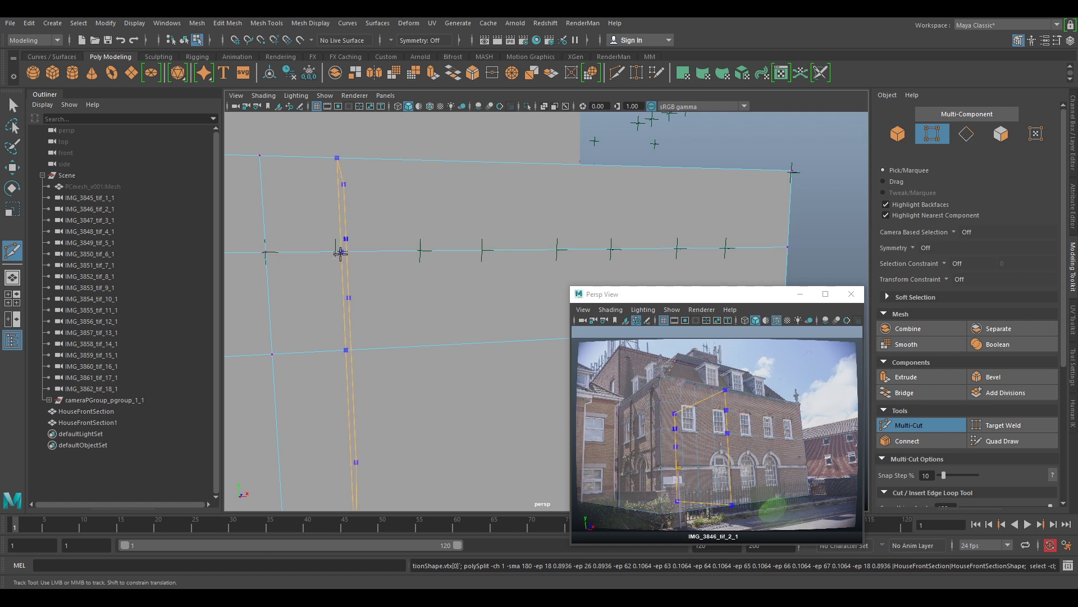
pyautogui.rightClick(336, 249)
pyautogui.click(905, 429)
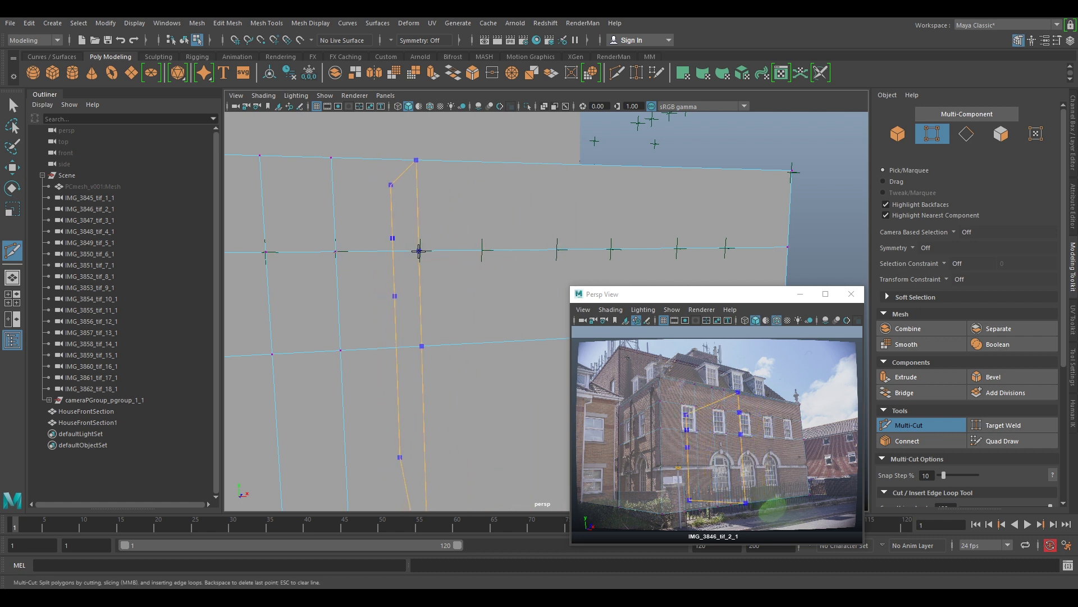
pyautogui.keyDown('ctrl'); pyautogui.click(421, 250); pyautogui.keyUp('ctrl')
pyautogui.keyDown('ctrl'); pyautogui.click(481, 250); pyautogui.keyUp('ctrl')
pyautogui.hotkey('ctrl', 'z')
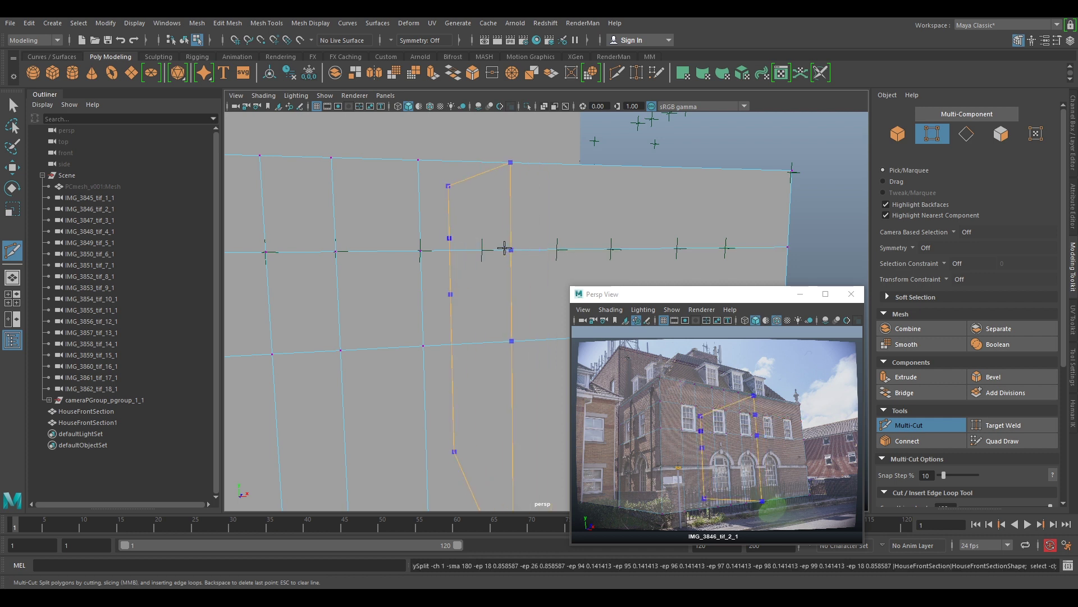
# - Re-insert the vertical edge loop precisely on the fourth tracking point of the upper window line
pyautogui.scroll(4, 508, 254)
pyautogui.scroll(-2, 507, 255)
pyautogui.keyDown('ctrl'); pyautogui.click(435, 206); pyautogui.keyUp('ctrl')
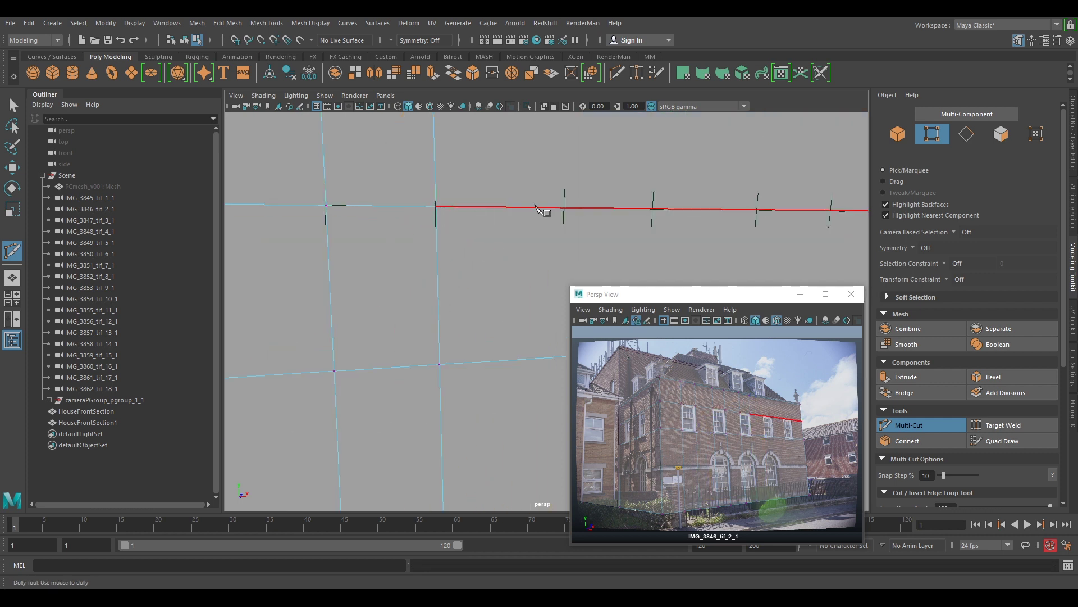
# - Insert vertical edge loops with Multi-Cut through the remaining four tracking points along the front wall's upper window line
pyautogui.keyDown('ctrl'); pyautogui.click(564, 208); pyautogui.keyUp('ctrl')
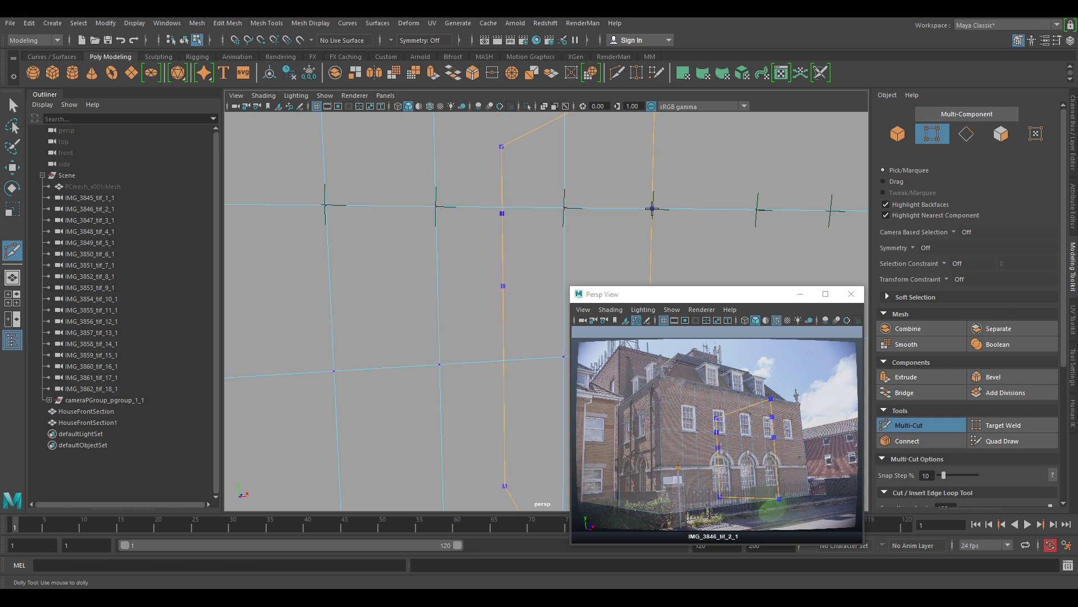
pyautogui.keyDown('ctrl'); pyautogui.click(652, 209); pyautogui.keyUp('ctrl')
pyautogui.click(652, 208)
pyautogui.keyDown('alt'); pyautogui.moveTo(733, 209); pyautogui.dragTo(610, 219, button='middle'); pyautogui.keyUp('alt')
pyautogui.keyDown('ctrl'); pyautogui.click(452, 239); pyautogui.keyUp('ctrl')
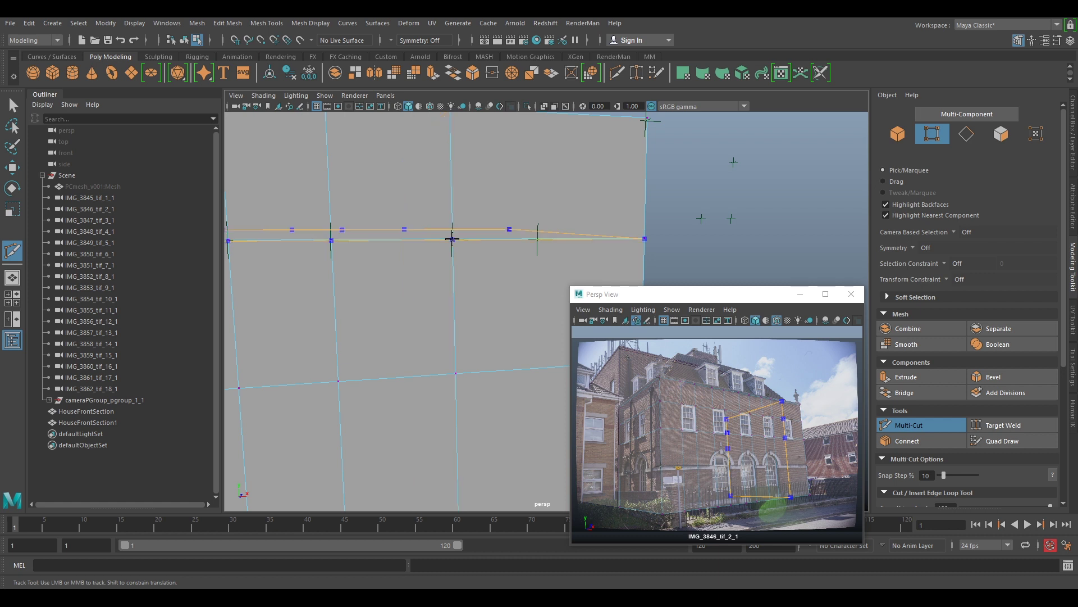
pyautogui.keyDown('ctrl'); pyautogui.click(538, 239); pyautogui.keyUp('ctrl')
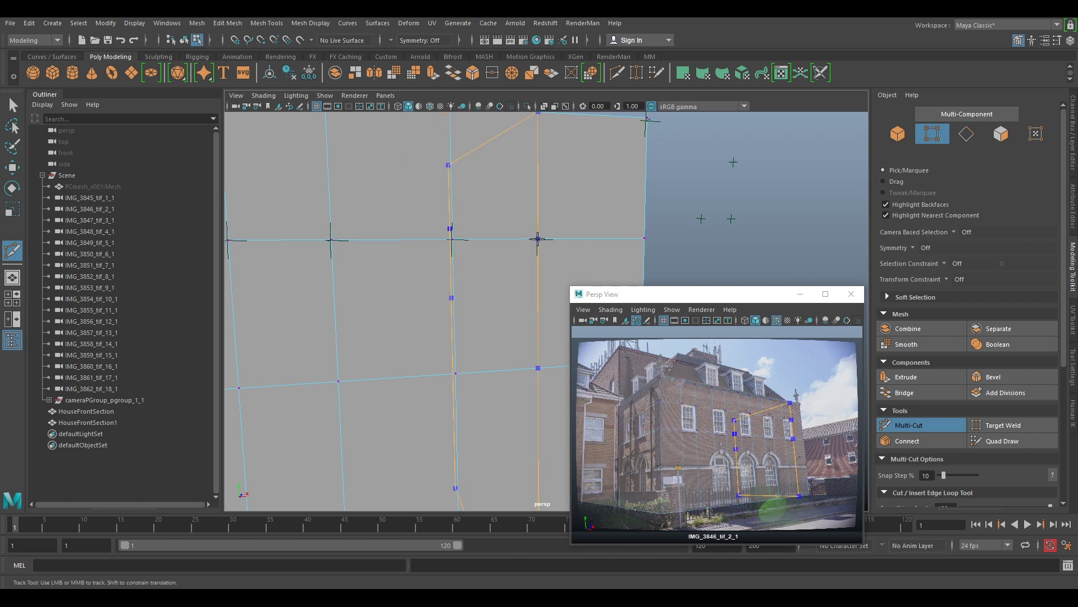
pyautogui.click(538, 368)
# - Examine the front wall's windows and the mesh alignment close up in the IMG_3846_tif_2_1 camera view
pyautogui.press('\\')
pyautogui.moveTo(738, 444); pyautogui.dragTo(722, 429, button='middle')
pyautogui.moveTo(721, 429); pyautogui.dragTo(751, 453, button='right')
pyautogui.moveTo(752, 452); pyautogui.dragTo(682, 337, button='middle')
pyautogui.moveTo(778, 477); pyautogui.dragTo(753, 469, button='right')
pyautogui.moveTo(773, 477); pyautogui.dragTo(760, 340, button='middle')
pyautogui.moveTo(824, 504); pyautogui.dragTo(792, 510, button='right')
pyautogui.moveTo(787, 495); pyautogui.dragTo(719, 349, button='middle')
pyautogui.moveTo(718, 350); pyautogui.dragTo(724, 441, button='right')
pyautogui.moveTo(725, 443); pyautogui.dragTo(756, 380, button='middle')
pyautogui.moveTo(766, 500); pyautogui.dragTo(801, 505, button='right')
pyautogui.click(634, 386)
pyautogui.keyDown('ctrl'); pyautogui.click(634, 388); pyautogui.keyUp('ctrl')
pyautogui.keyDown('ctrl'); pyautogui.click(633, 365); pyautogui.keyUp('ctrl')
pyautogui.click(769, 385)
pyautogui.moveTo(780, 419); pyautogui.dragTo(747, 417, button='right')
pyautogui.moveTo(747, 417); pyautogui.dragTo(673, 367, button='middle')
pyautogui.moveTo(682, 368); pyautogui.dragTo(673, 408, button='right')
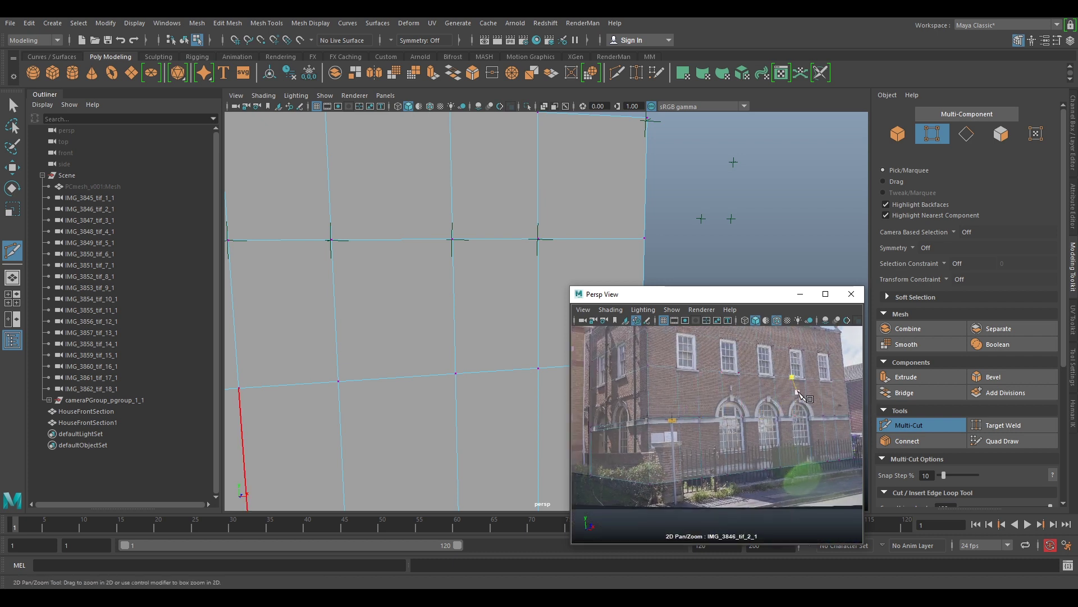
pyautogui.moveTo(793, 377); pyautogui.dragTo(771, 390, button='right')
pyautogui.moveTo(770, 390); pyautogui.dragTo(782, 438, button='middle')
pyautogui.click(931, 427)
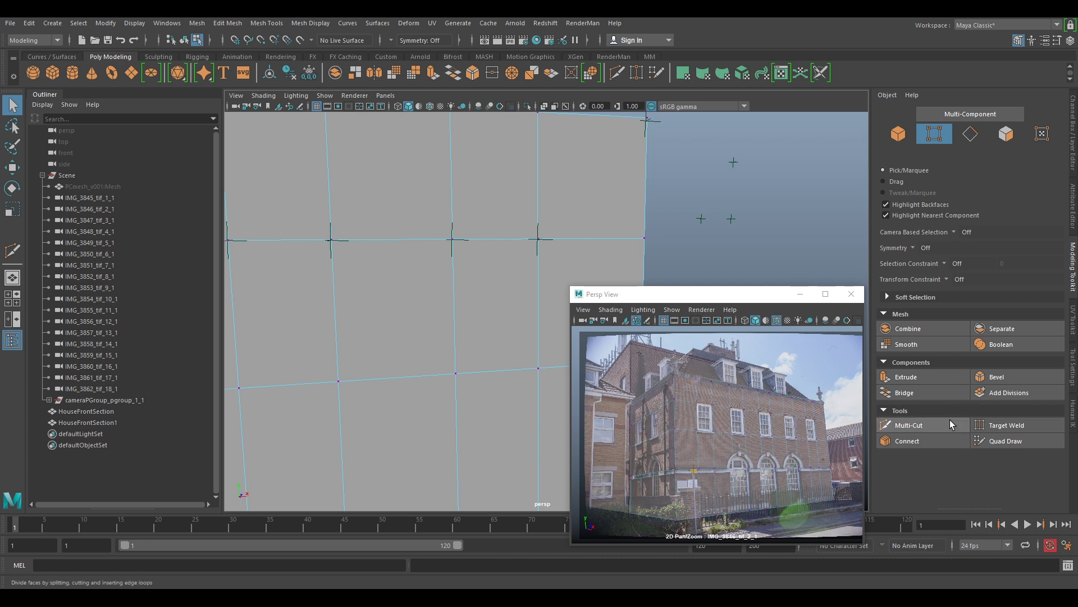
# - Insert vertical edge loops with Multi-Cut in the side wall along both edges of its two upper windows, following the photo
pyautogui.click(952, 424)
pyautogui.moveTo(668, 444); pyautogui.dragTo(690, 438, button='right')
pyautogui.moveTo(722, 379); pyautogui.dragTo(764, 382, button='right')
pyautogui.moveTo(733, 373); pyautogui.dragTo(736, 452, button='middle')
pyautogui.moveTo(736, 452); pyautogui.dragTo(791, 456, button='right')
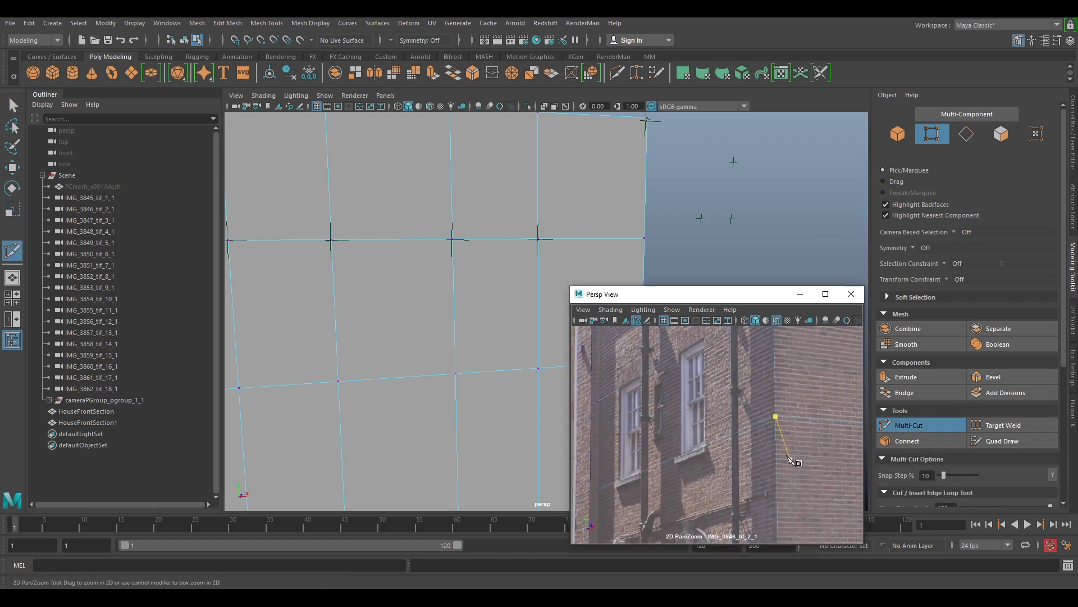
pyautogui.keyDown('ctrl'); pyautogui.click(705, 443); pyautogui.keyUp('ctrl')
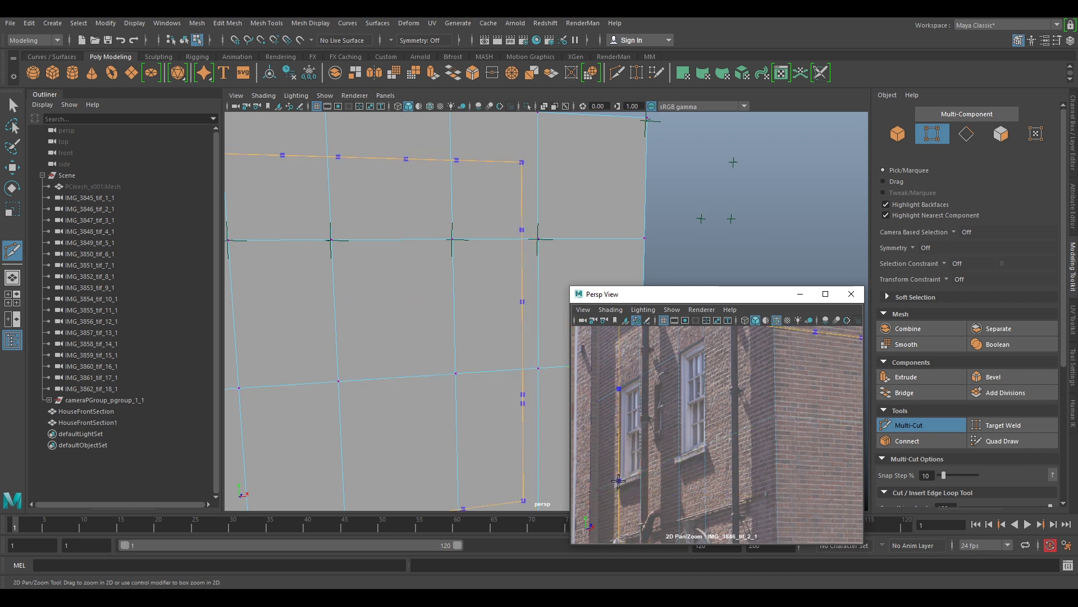
pyautogui.moveTo(783, 422); pyautogui.dragTo(616, 374, button='right')
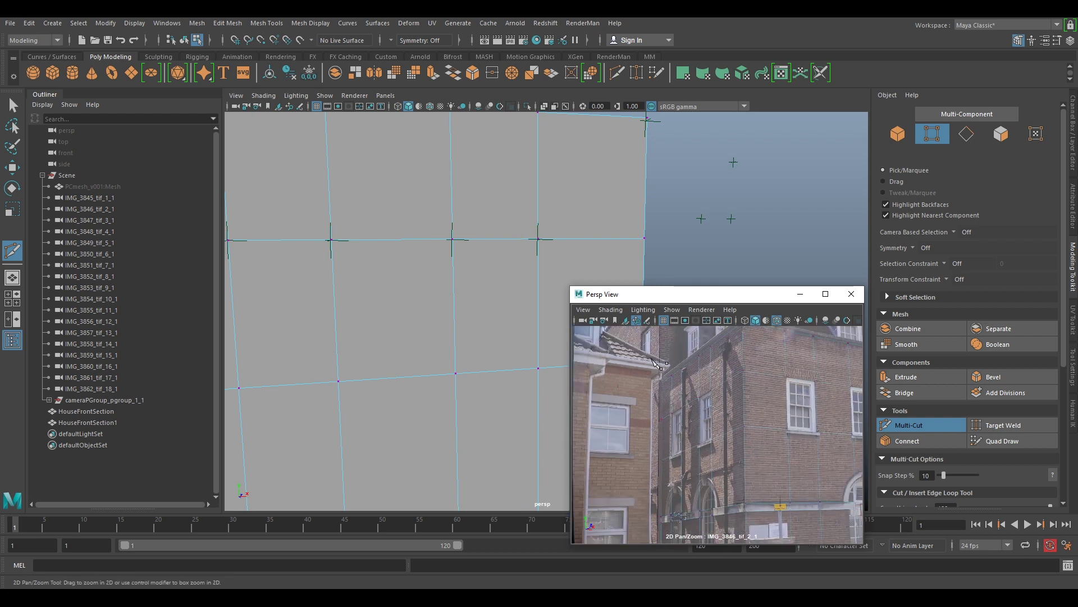
pyautogui.moveTo(760, 436); pyautogui.dragTo(761, 402, button='right')
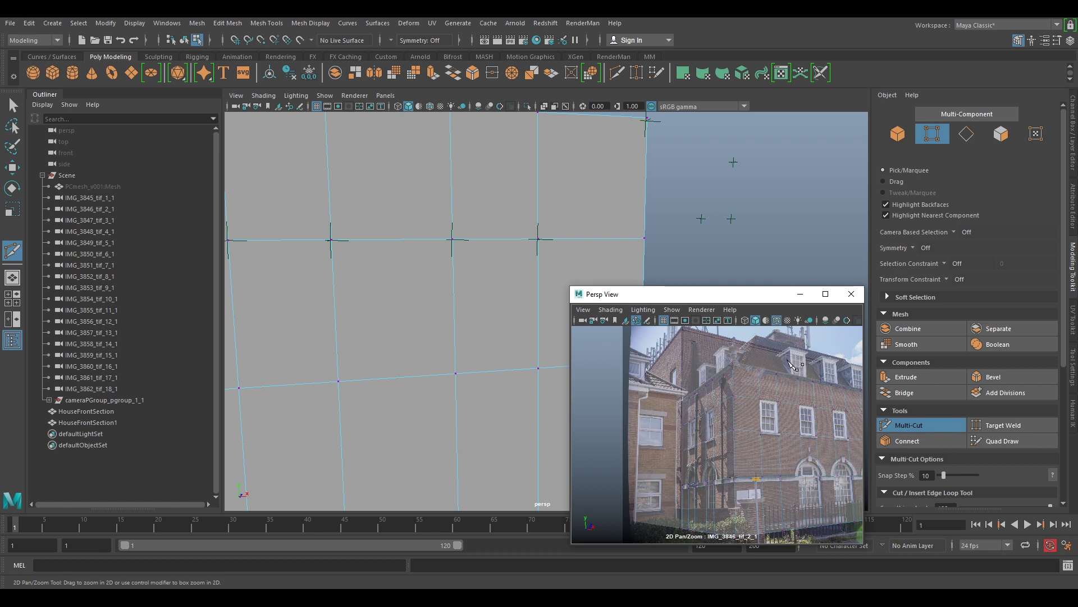
pyautogui.moveTo(809, 392); pyautogui.dragTo(730, 400, button='middle')
pyautogui.moveTo(736, 401); pyautogui.dragTo(778, 461, button='right')
pyautogui.moveTo(758, 438); pyautogui.dragTo(837, 466, button='middle')
pyautogui.moveTo(809, 438); pyautogui.dragTo(845, 483, button='right')
pyautogui.click(946, 424)
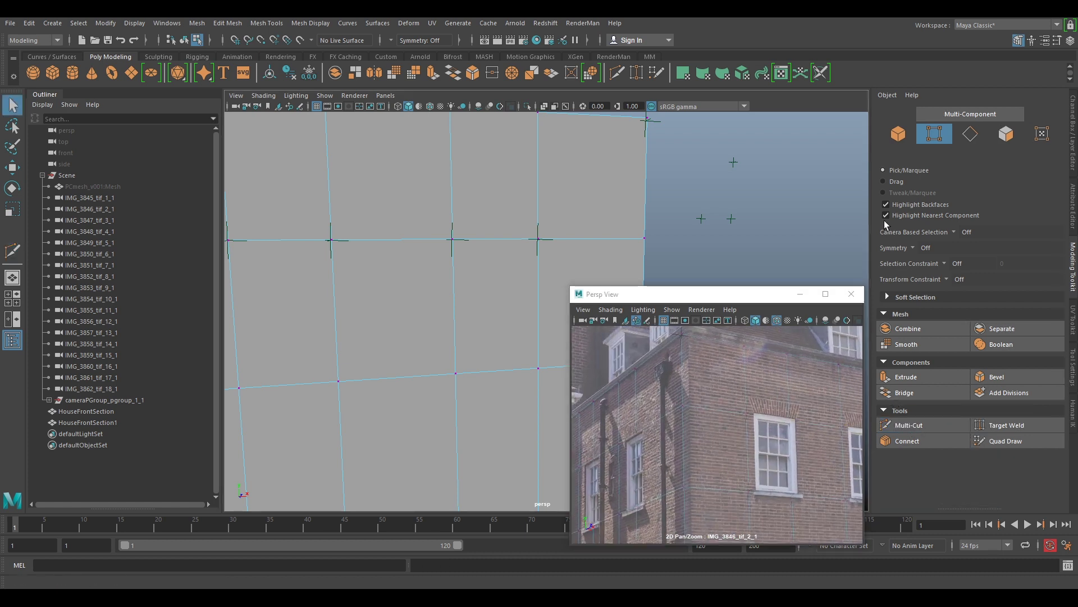
# - Return to object mode and turn off automatic keyframing at frame 9
pyautogui.click(900, 136)
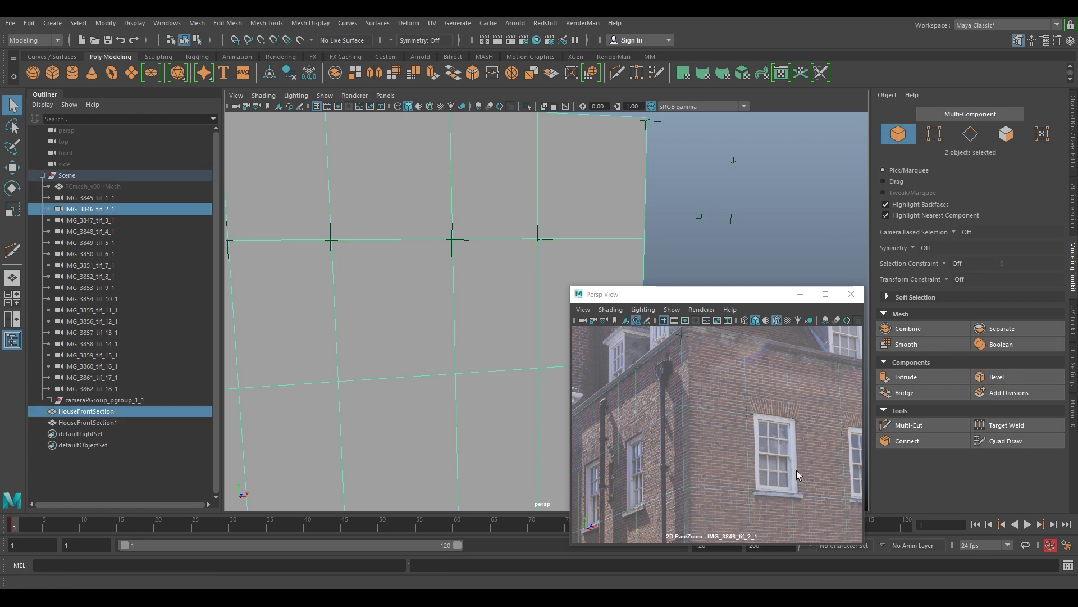
pyautogui.moveTo(758, 458); pyautogui.dragTo(679, 413, button='right')
pyautogui.moveTo(731, 472); pyautogui.dragTo(699, 416, button='middle')
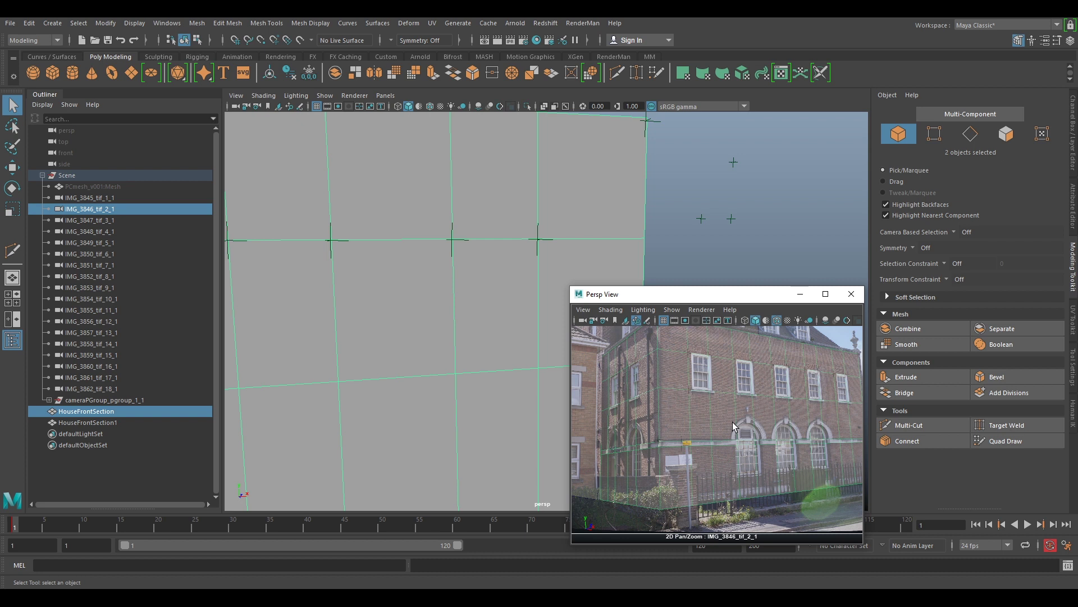
pyautogui.hotkey('shift', '\\')
pyautogui.moveTo(362, 523); pyautogui.dragTo(74, 519)
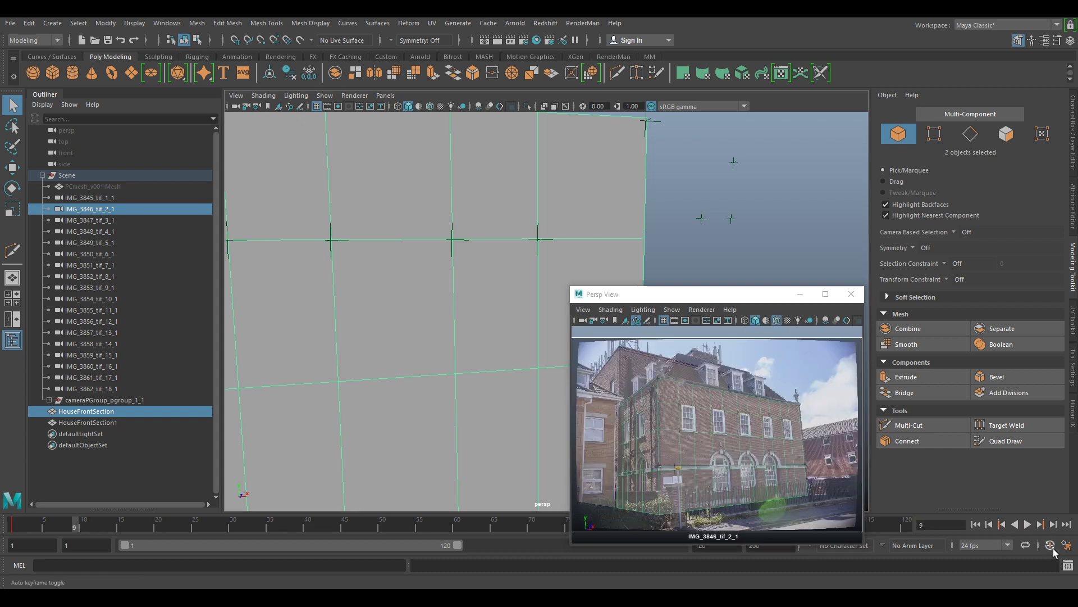
# - Look through camera IMG_3847_tif_3_1 in the photo view and examine the front wall's windows and roofline
pyautogui.press('\\')
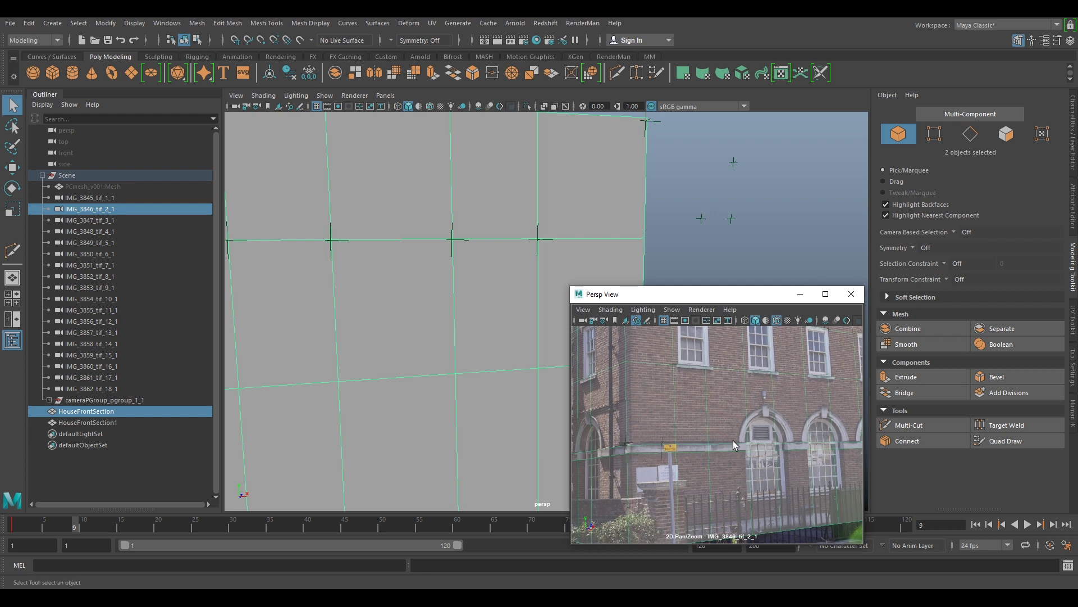
pyautogui.click(81, 222)
pyautogui.moveTo(81, 222); pyautogui.dragTo(660, 419, button='middle')
pyautogui.press('\\')
pyautogui.press('\\')
pyautogui.press('\\')
pyautogui.moveTo(676, 411); pyautogui.dragTo(837, 455, button='right')
pyautogui.moveTo(652, 407); pyautogui.dragTo(878, 393, button='middle')
pyautogui.moveTo(795, 397); pyautogui.dragTo(705, 460, button='middle')
pyautogui.moveTo(667, 434); pyautogui.dragTo(635, 429, button='right')
pyautogui.moveTo(731, 431); pyautogui.dragTo(735, 327, button='middle')
pyautogui.moveTo(789, 404); pyautogui.dragTo(727, 389, button='right')
pyautogui.moveTo(726, 389); pyautogui.dragTo(699, 433, button='middle')
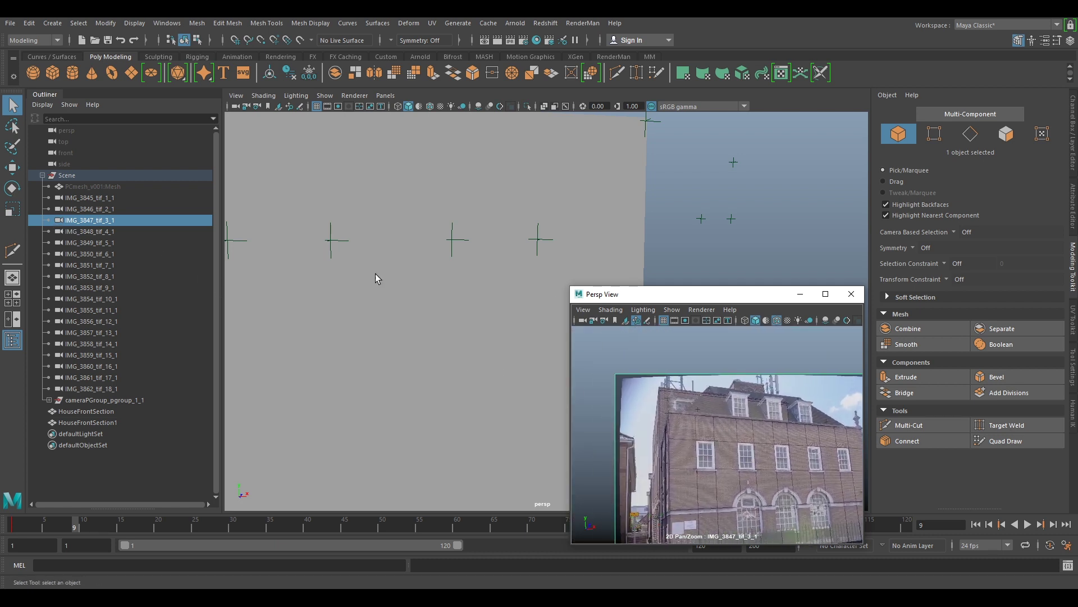
# - Switch the photo view to camera IMG_3848_tif_4_1, showing the full image without the 2D pan and zoom
pyautogui.click(88, 210)
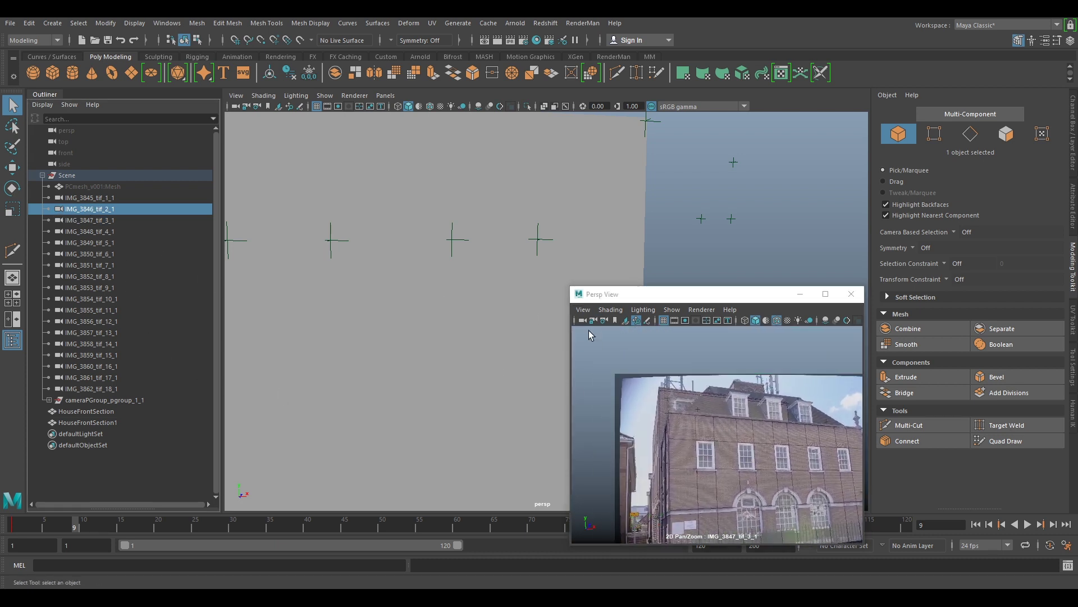
pyautogui.middleClick(734, 407)
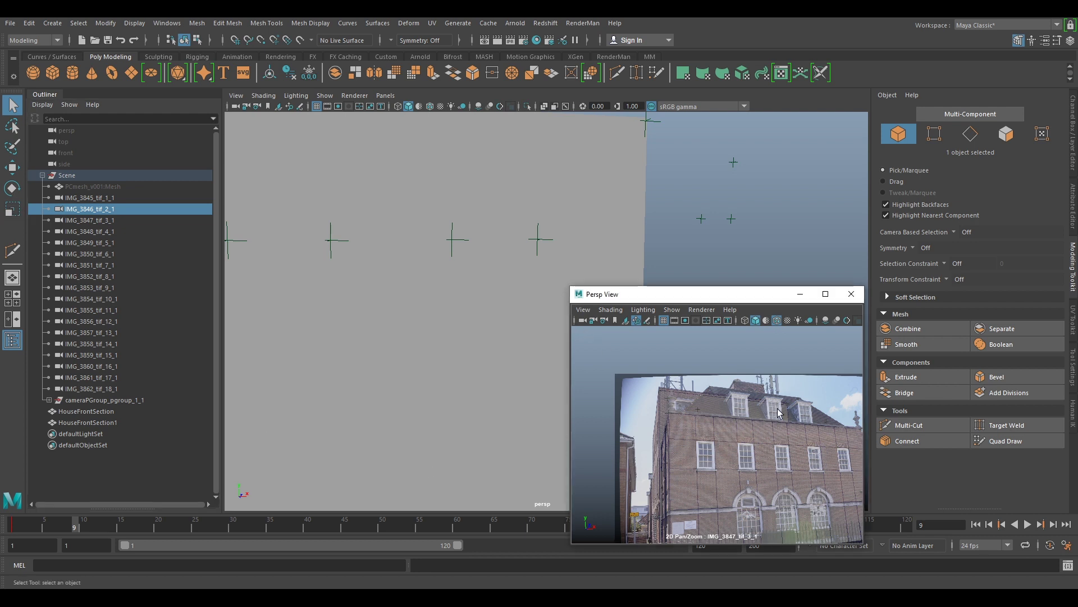
pyautogui.press('\\')
pyautogui.click(96, 232)
pyautogui.moveTo(96, 232); pyautogui.dragTo(646, 467, button='middle')
pyautogui.middleClick(700, 466)
pyautogui.press('\\')
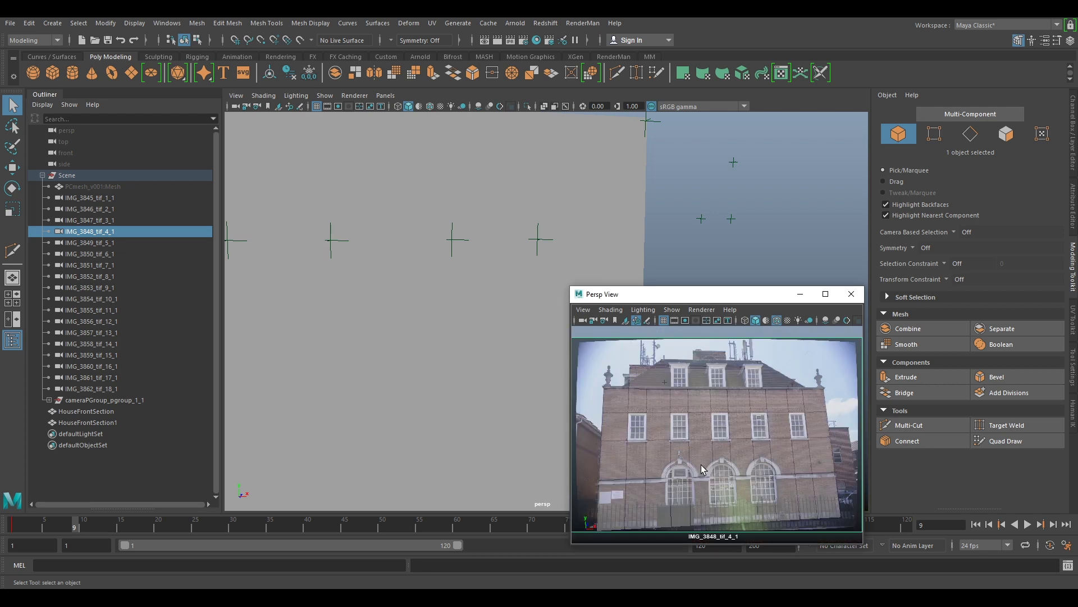
# - Select the front section and examine its top edge against the parapet and upper windows in the photo
pyautogui.press('\\')
pyautogui.moveTo(640, 422); pyautogui.dragTo(715, 459, button='right')
pyautogui.moveTo(714, 459); pyautogui.dragTo(946, 358, button='middle')
pyautogui.moveTo(672, 480); pyautogui.dragTo(761, 459, button='middle')
pyautogui.click(761, 459)
pyautogui.press('\\')
pyautogui.moveTo(771, 484); pyautogui.dragTo(714, 484, button='right')
pyautogui.moveTo(807, 464); pyautogui.dragTo(536, 497, button='middle')
pyautogui.moveTo(846, 479); pyautogui.dragTo(732, 473, button='middle')
pyautogui.moveTo(732, 473); pyautogui.dragTo(625, 435, button='right')
pyautogui.moveTo(625, 434); pyautogui.dragTo(817, 459, button='middle')
pyautogui.moveTo(609, 439); pyautogui.dragTo(688, 441, button='right')
pyautogui.scroll(-6, 443, 232)
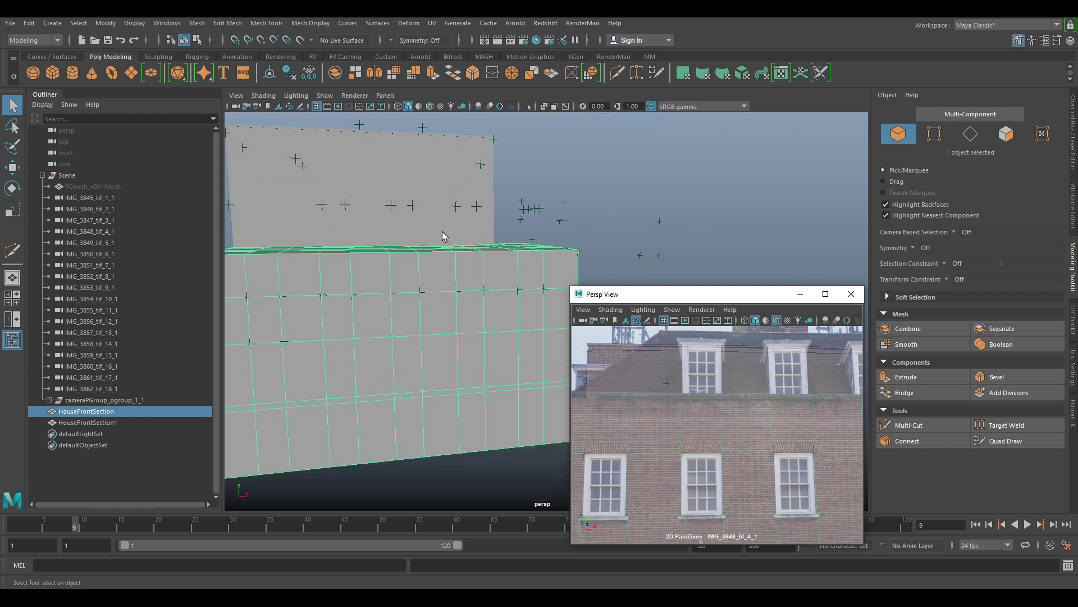
# - Select all the top faces of the front section
pyautogui.keyDown('alt'); pyautogui.moveTo(443, 232); pyautogui.dragTo(453, 335, button='middle'); pyautogui.keyUp('alt')
pyautogui.keyDown('alt'); pyautogui.moveTo(453, 335); pyautogui.dragTo(447, 377); pyautogui.keyUp('alt')
pyautogui.keyDown('alt'); pyautogui.moveTo(447, 377); pyautogui.dragTo(340, 364, button='middle'); pyautogui.keyUp('alt')
pyautogui.moveTo(500, 324); pyautogui.dragTo(492, 338, button='right')
pyautogui.keyDown('alt'); pyautogui.moveTo(426, 356); pyautogui.dragTo(516, 314); pyautogui.keyUp('alt')
pyautogui.moveTo(558, 248); pyautogui.dragTo(281, 317)
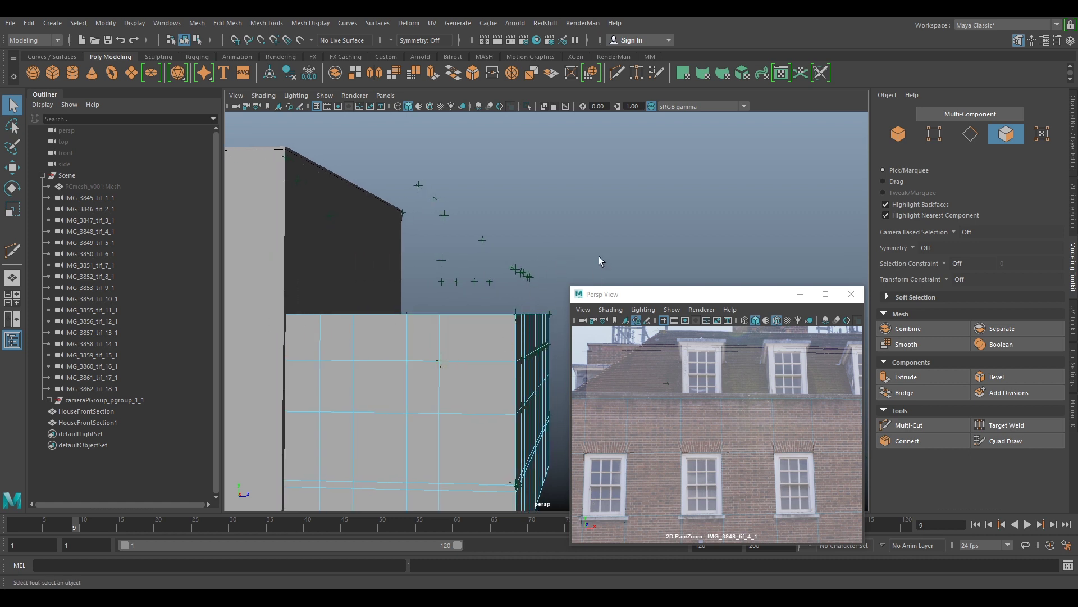
pyautogui.moveTo(483, 295); pyautogui.dragTo(306, 329)
pyautogui.moveTo(234, 429); pyautogui.dragTo(556, 337)
pyautogui.keyDown('alt'); pyautogui.moveTo(554, 297); pyautogui.dragTo(414, 330); pyautogui.keyUp('alt')
pyautogui.keyDown('alt'); pyautogui.moveTo(414, 326); pyautogui.dragTo(511, 321, button='right'); pyautogui.keyUp('alt')
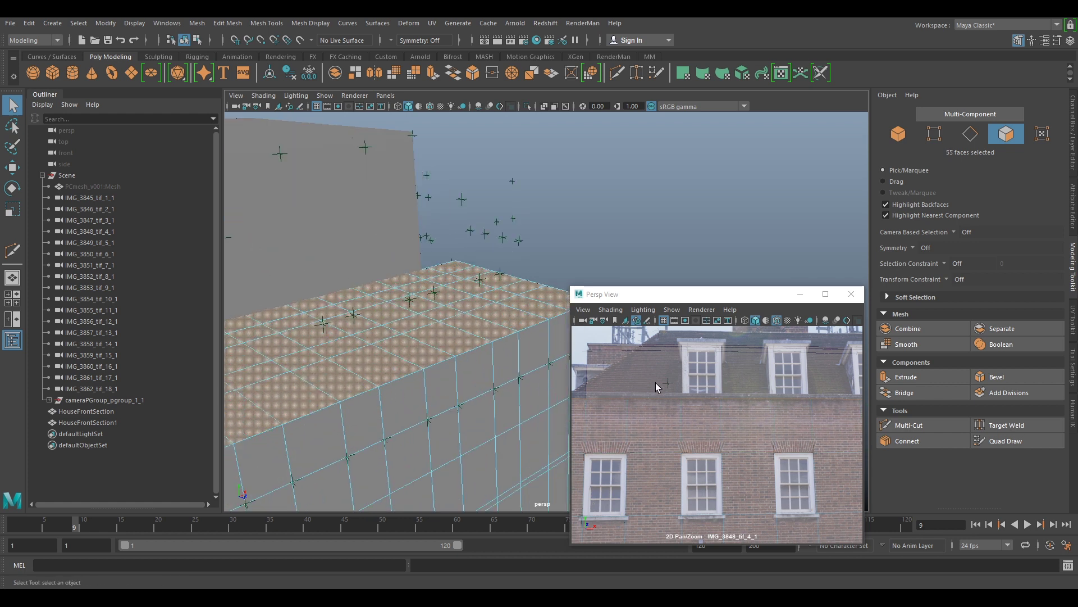
# - Extrude the front section's top faces with Local Translate Z 0.423 and Offset -0.3 to start the parapet ledge
pyautogui.hotkey('ctrl', 'e')
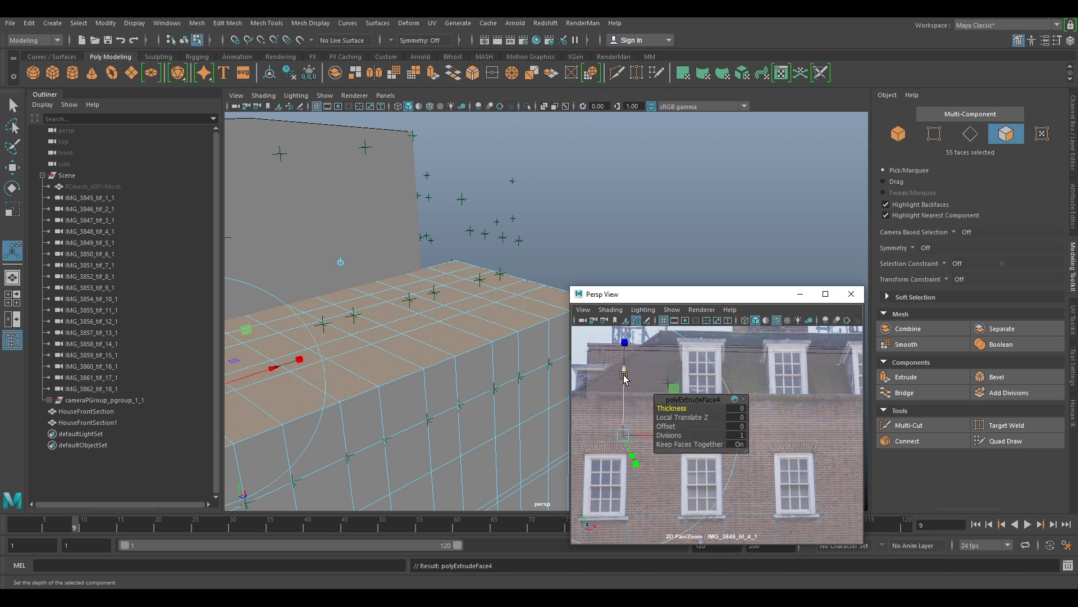
pyautogui.moveTo(654, 361); pyautogui.dragTo(783, 330, button='middle')
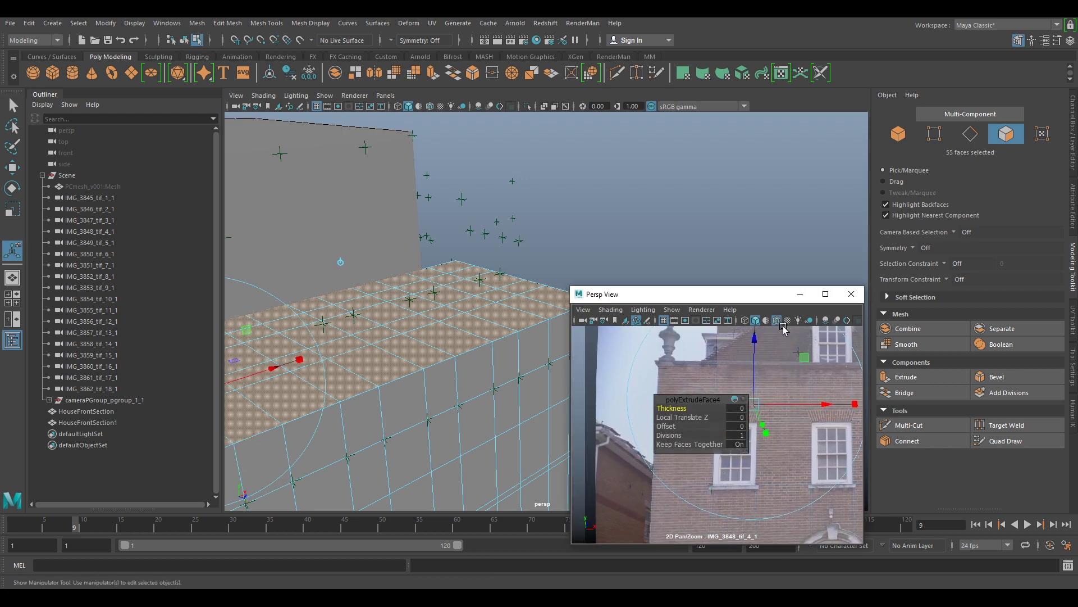
pyautogui.moveTo(795, 403); pyautogui.dragTo(841, 436, button='right')
pyautogui.moveTo(781, 352); pyautogui.dragTo(778, 424, button='middle')
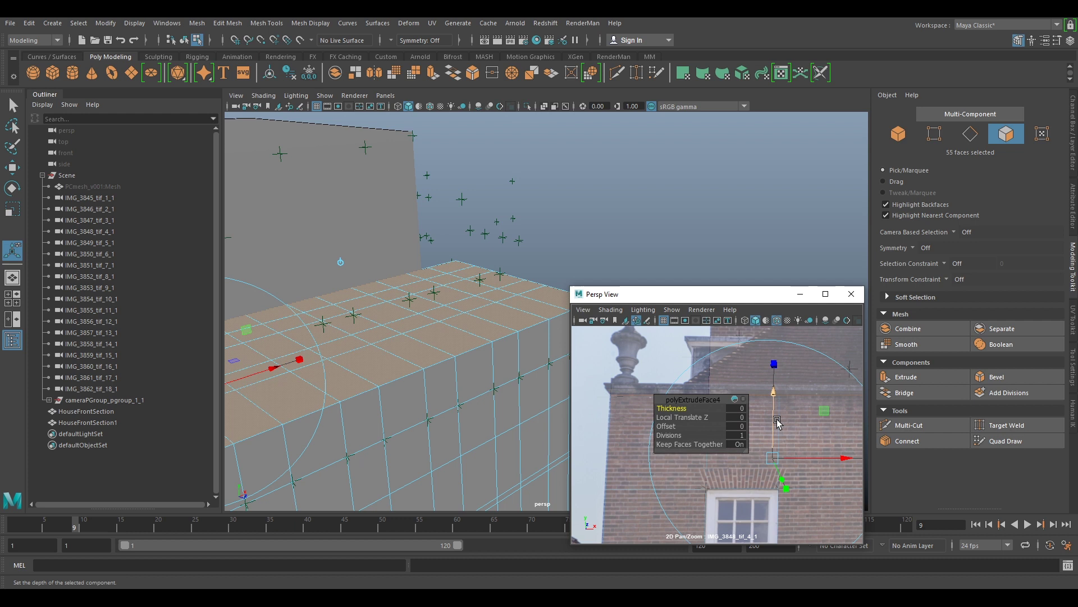
pyautogui.moveTo(777, 418); pyautogui.dragTo(772, 409)
pyautogui.moveTo(672, 407); pyautogui.dragTo(666, 426)
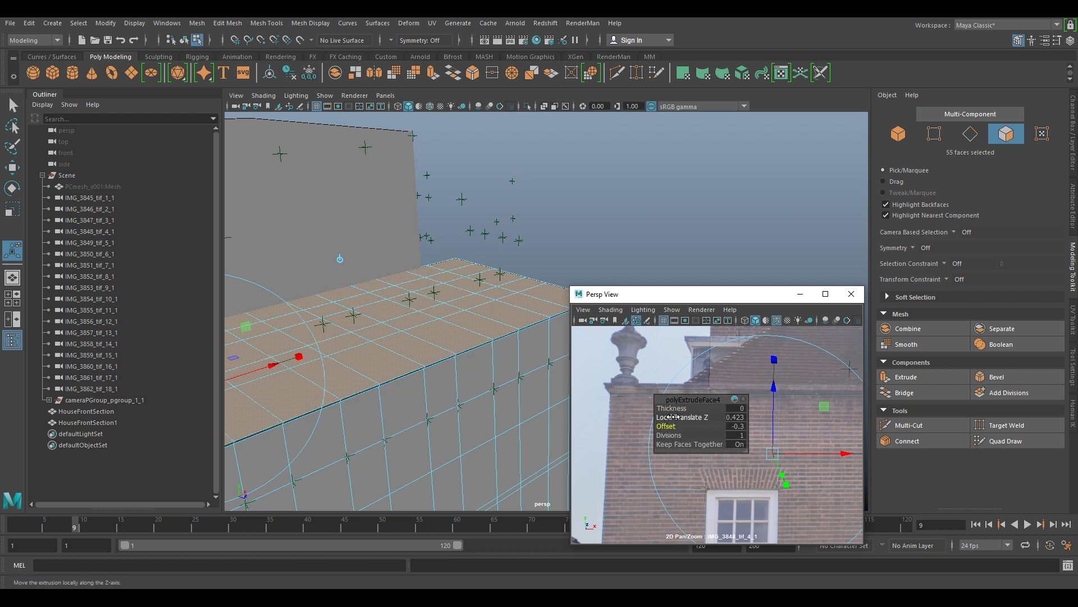
# - Extrude the top faces twice more, first with Thickness 0.2, then with Thickness 0.1 and Offset -0.2
pyautogui.hotkey('ctrl', 'e')
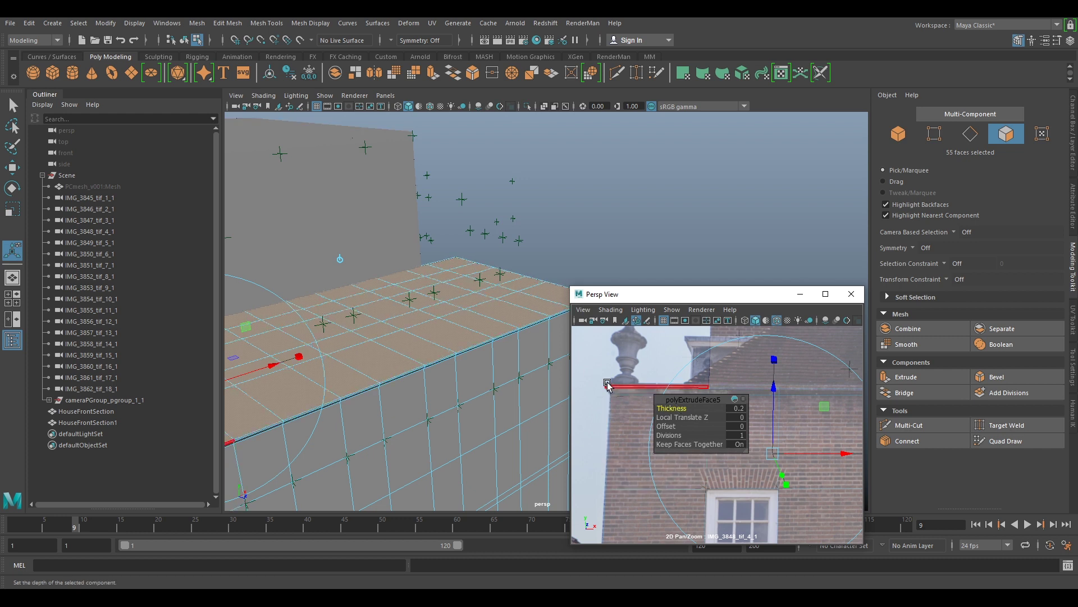
pyautogui.hotkey('ctrl', 'e')
pyautogui.moveTo(664, 409); pyautogui.dragTo(665, 409)
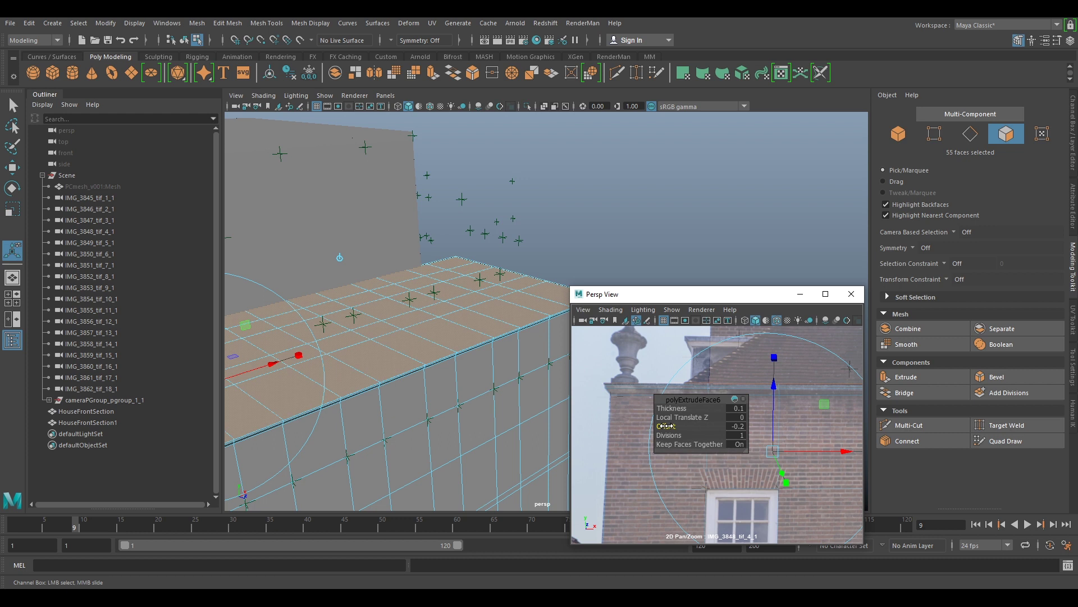
# - Extrude the top faces once more, raising them by a Local Translate Z of about 0.093
pyautogui.keyDown('alt'); pyautogui.moveTo(349, 358); pyautogui.dragTo(450, 301); pyautogui.keyUp('alt')
pyautogui.moveTo(410, 198); pyautogui.dragTo(410, 206)
pyautogui.hotkey('ctrl', 'e')
pyautogui.keyDown('alt'); pyautogui.moveTo(431, 275); pyautogui.dragTo(359, 279); pyautogui.keyUp('alt')
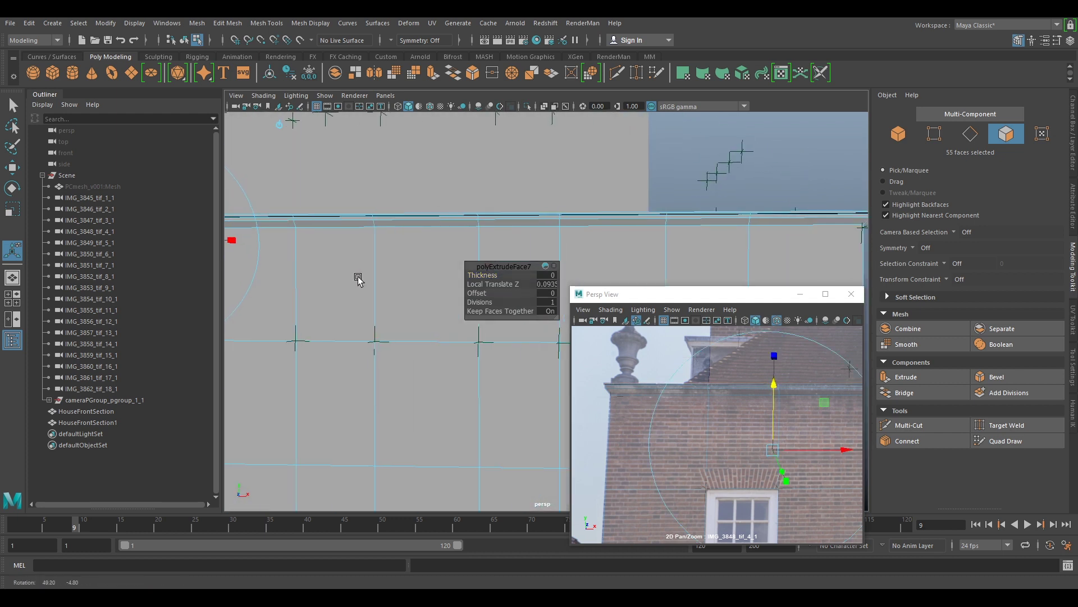
# - Examine the extruded ledge along the front section's top and compare its corner with the parapet in the photo
pyautogui.scroll(-5, 514, 237)
pyautogui.scroll(-3, 762, 453)
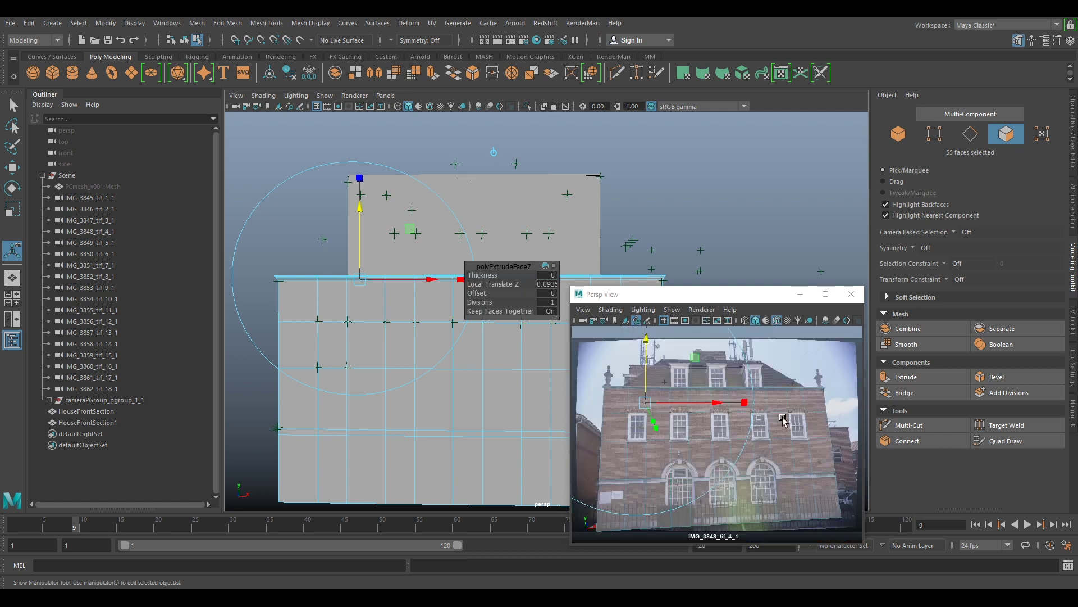
pyautogui.scroll(5, 730, 438)
pyautogui.scroll(-2, 674, 421)
pyautogui.scroll(3, 636, 410)
pyautogui.scroll(-3, 635, 412)
pyautogui.scroll(4, 649, 414)
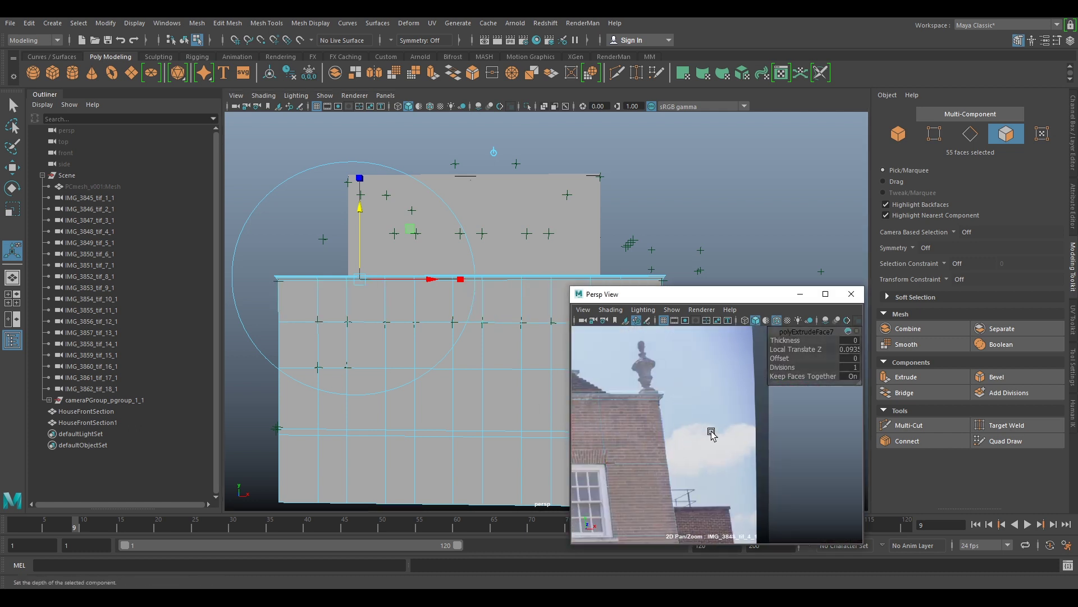
pyautogui.scroll(-1, 711, 434)
pyautogui.press('\\')
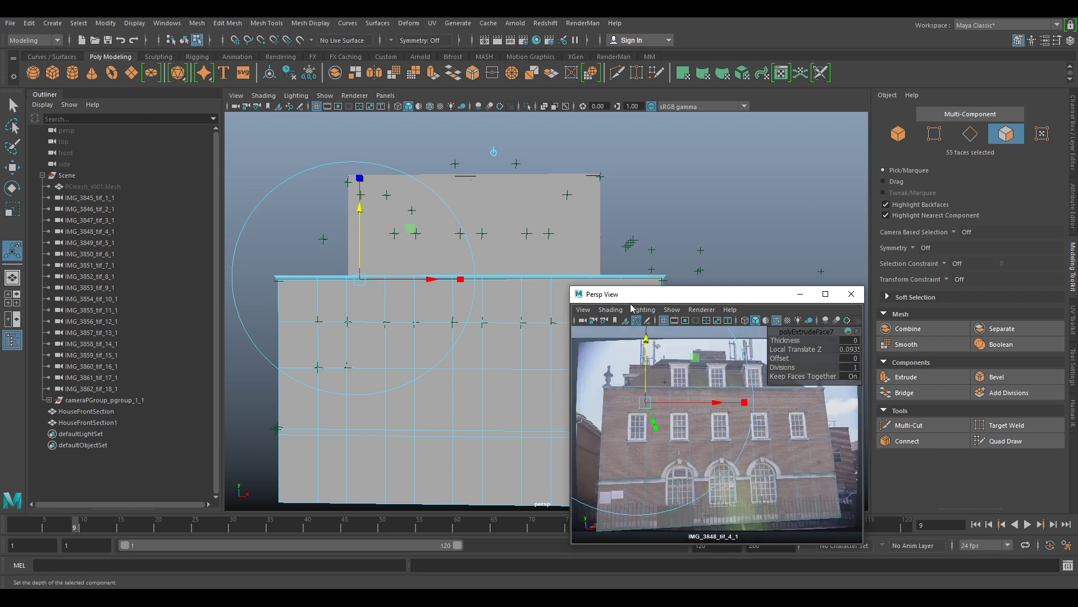
pyautogui.keyDown('alt'); pyautogui.moveTo(646, 268); pyautogui.dragTo(686, 265); pyautogui.keyUp('alt')
pyautogui.keyDown('alt'); pyautogui.moveTo(686, 265); pyautogui.dragTo(565, 182, button='middle'); pyautogui.keyUp('alt')
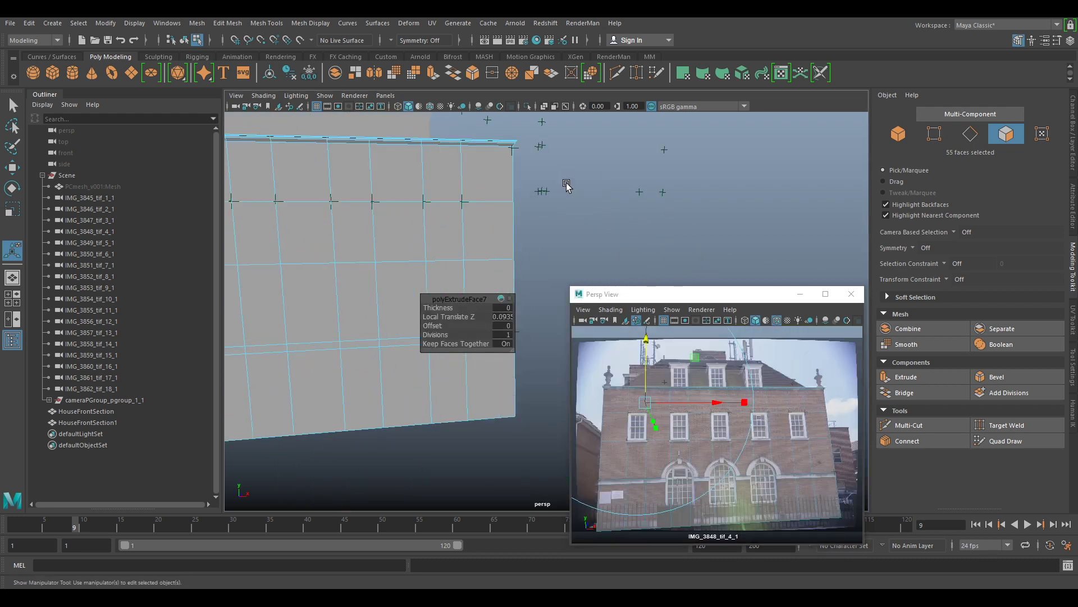
pyautogui.press('\\')
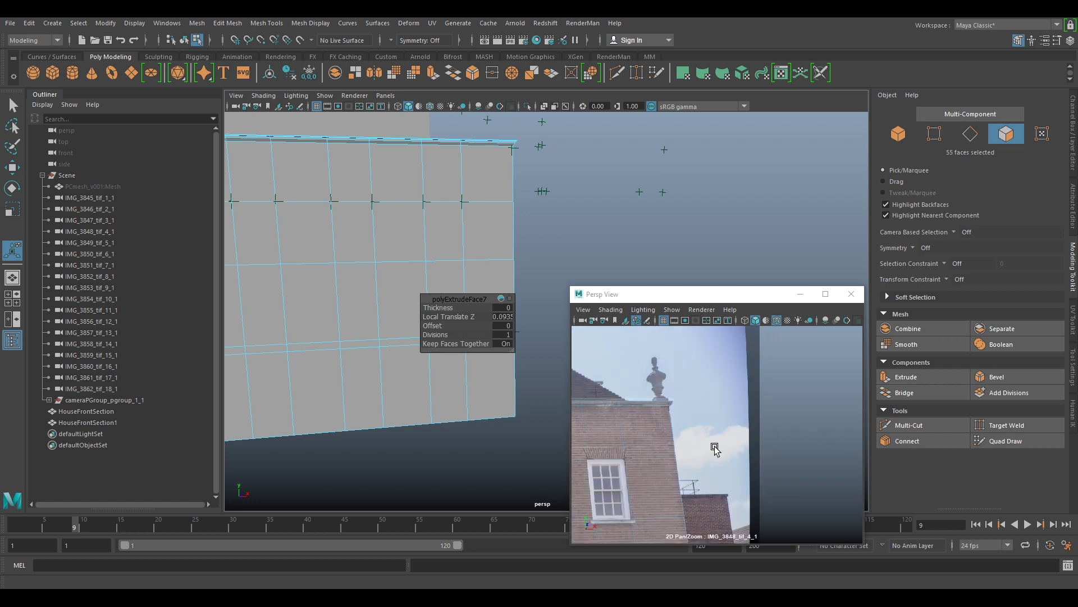
pyautogui.press('\\')
# - Return the front section to object mode and switch the photo view to camera IMG_3862_tif_18_1
pyautogui.moveTo(671, 430); pyautogui.dragTo(714, 266, button='right')
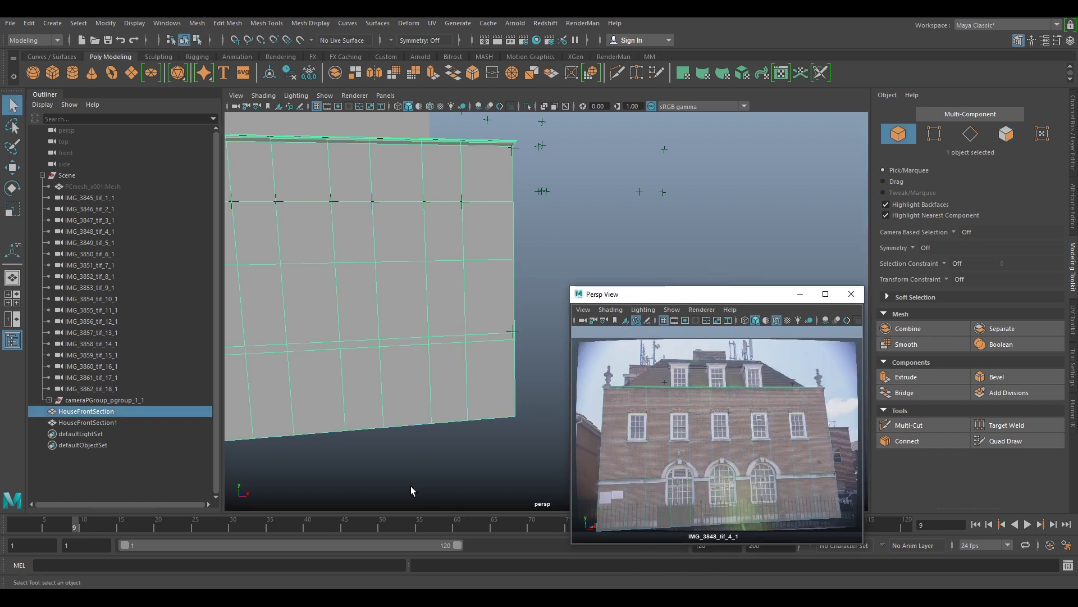
pyautogui.click(90, 387)
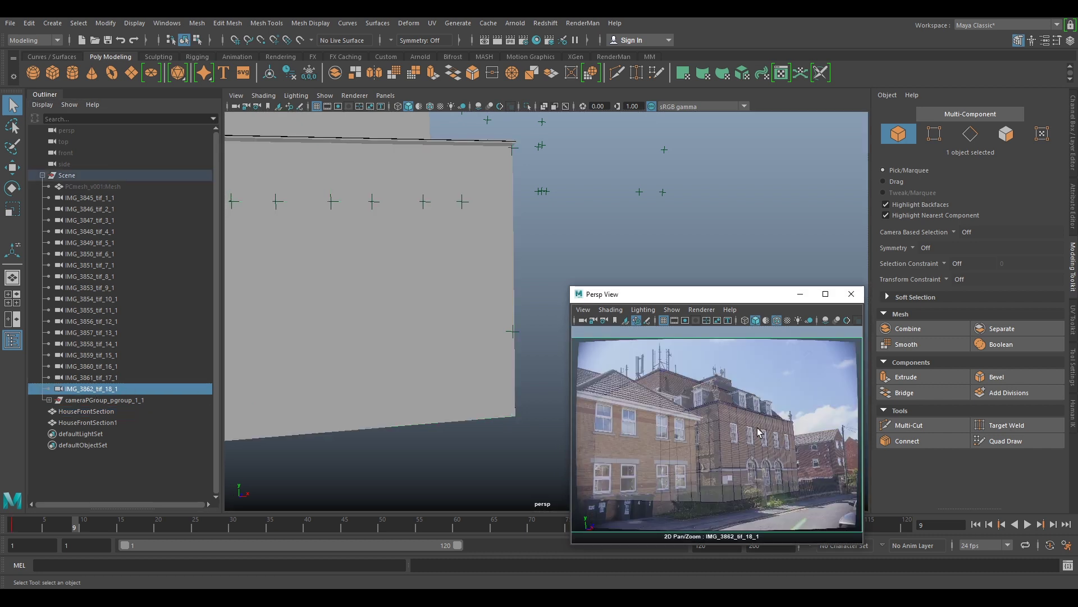
# - Create a polygon cube for the roof of the front section after studying the roof in the photo
pyautogui.press('\\')
pyautogui.moveTo(748, 427); pyautogui.dragTo(814, 441, button='right')
pyautogui.moveTo(814, 441); pyautogui.dragTo(743, 438, button='middle')
pyautogui.moveTo(647, 362); pyautogui.dragTo(716, 428, button='middle')
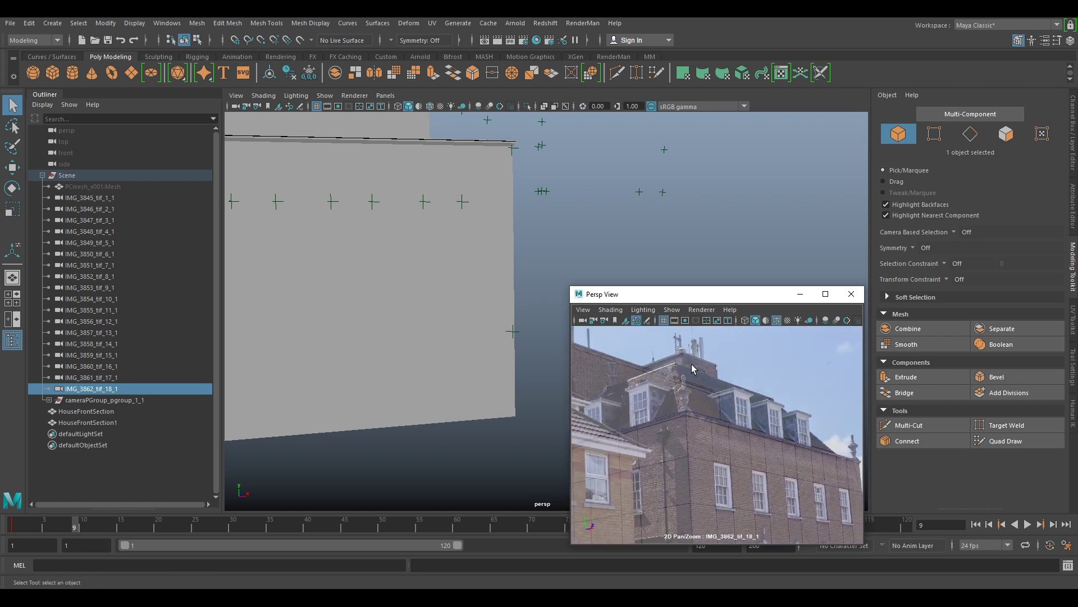
pyautogui.press('\\')
pyautogui.moveTo(745, 436); pyautogui.dragTo(714, 440, button='right')
pyautogui.moveTo(753, 474); pyautogui.dragTo(745, 424, button='middle')
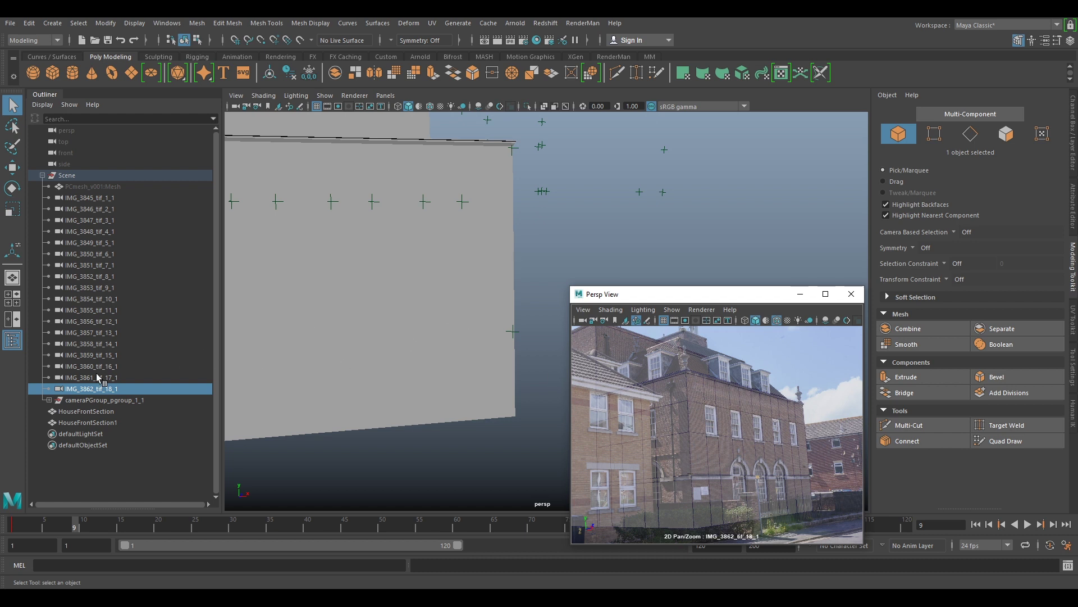
pyautogui.keyDown('alt'); pyautogui.moveTo(230, 183); pyautogui.dragTo(470, 264); pyautogui.keyUp('alt')
pyautogui.click(53, 73)
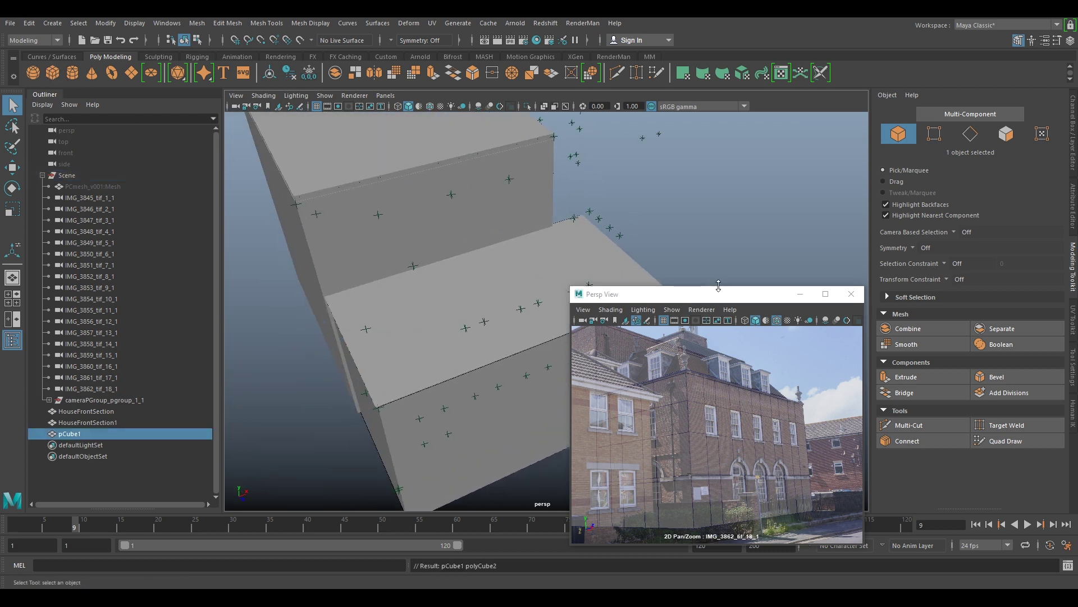
# - Scale the cube uniformly to about 15.06 and raise it above the front section
pyautogui.press('w')
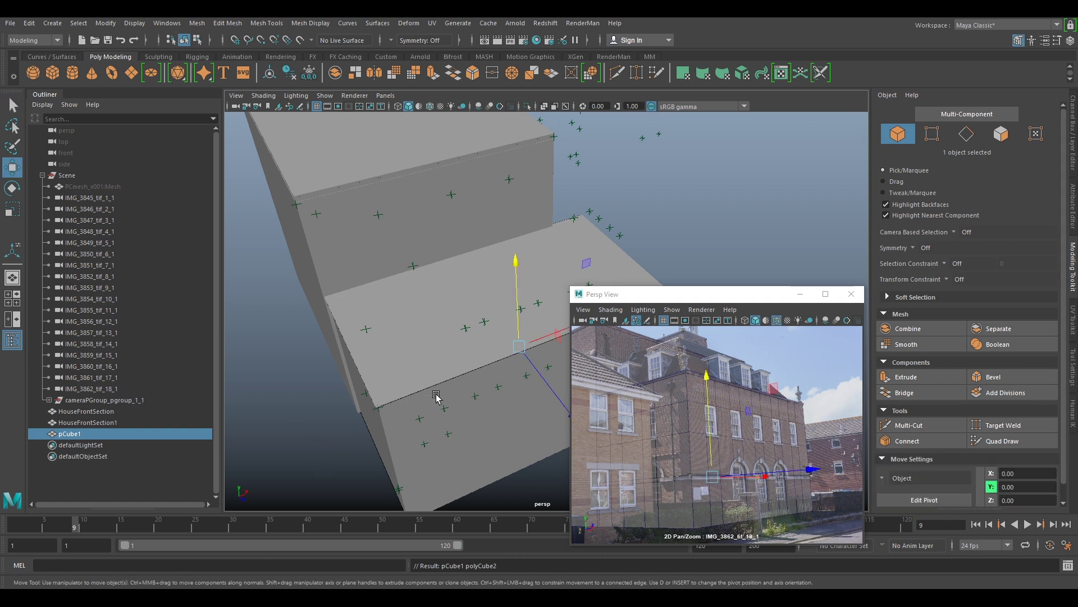
pyautogui.press('r')
pyautogui.moveTo(519, 345); pyautogui.dragTo(516, 226)
pyautogui.press('w')
pyautogui.moveTo(511, 264)
pyautogui.keyDown('alt'); pyautogui.mouseDown()
pyautogui.moveTo(542, 240)
pyautogui.moveTo(517, 296)
pyautogui.moveTo(495, 258)
pyautogui.mouseUp(); pyautogui.keyUp('alt')
# - Put the cube's pivot on its upper front corner and snap that corner to the tracking point at the roof's near corner
pyautogui.press('d')
pyautogui.press('d')
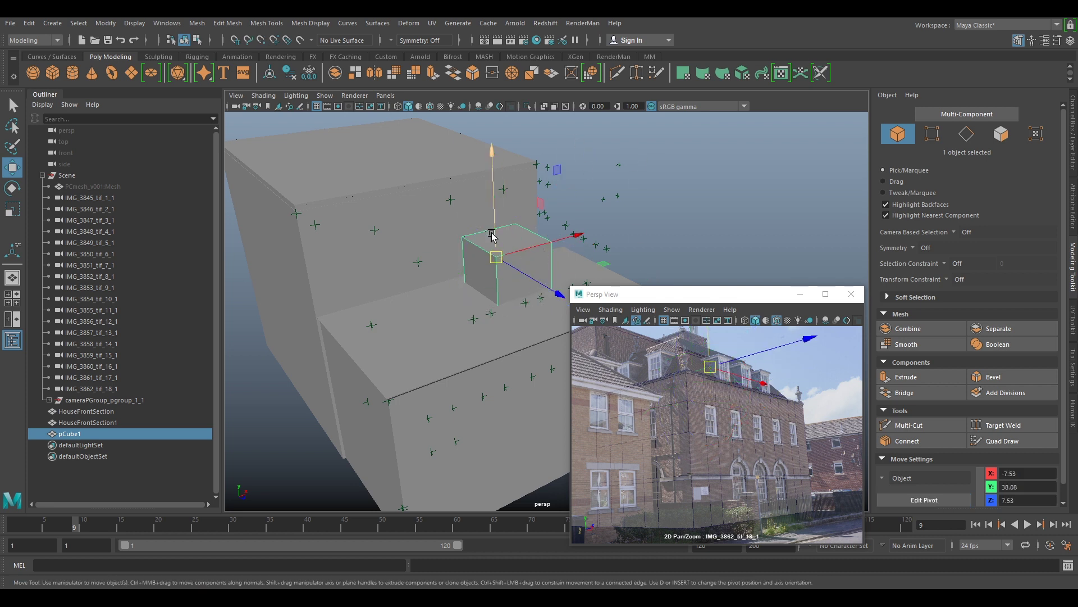
pyautogui.moveTo(496, 257); pyautogui.dragTo(430, 263)
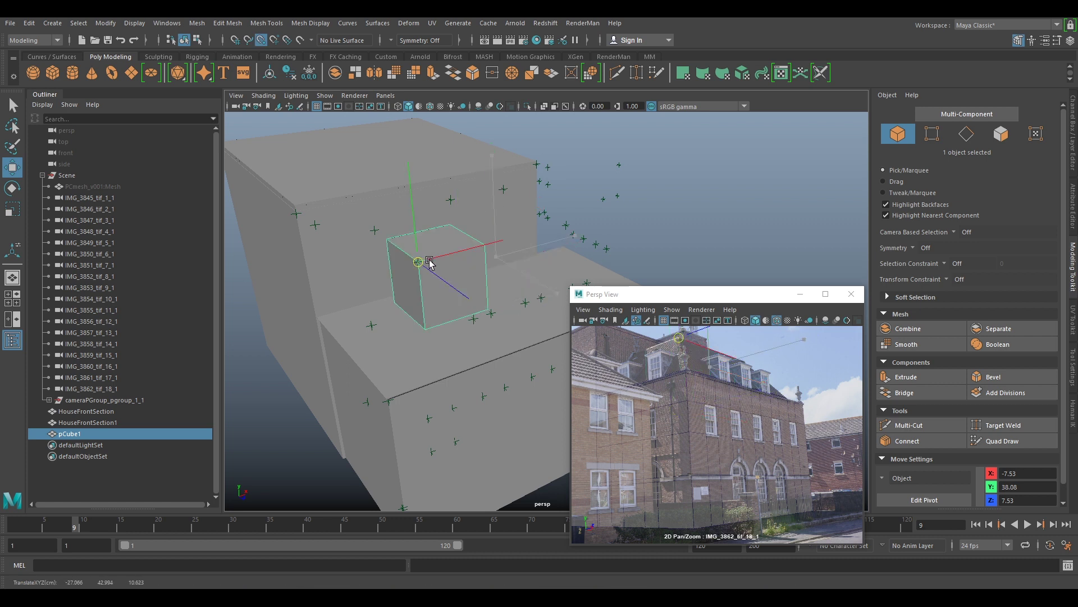
pyautogui.scroll(3, 754, 391)
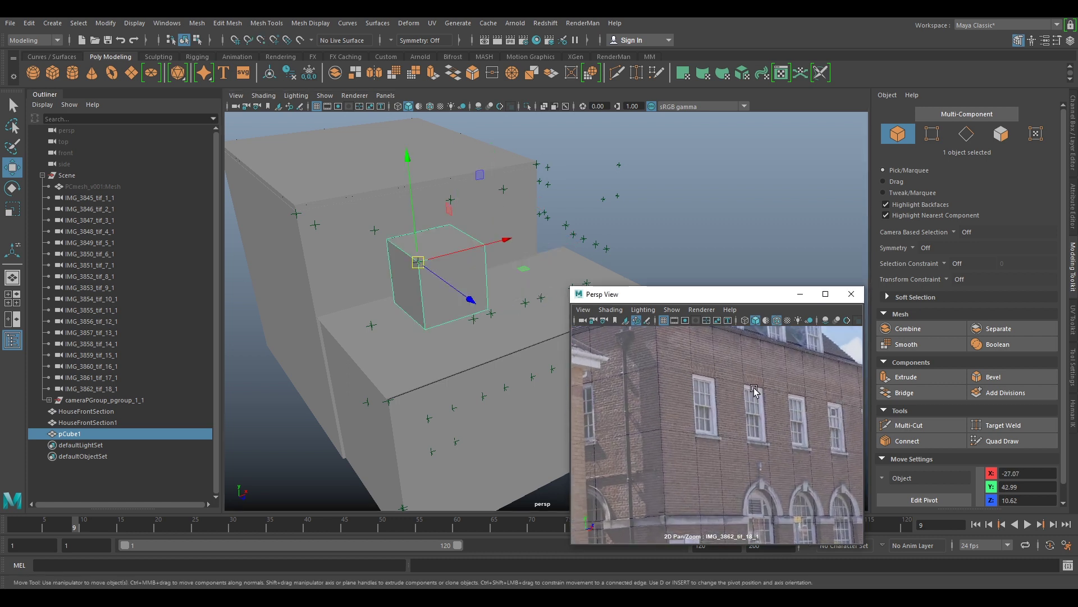
pyautogui.moveTo(754, 390); pyautogui.dragTo(786, 483, button='middle')
pyautogui.moveTo(676, 373); pyautogui.dragTo(706, 435, button='middle')
pyautogui.moveTo(705, 438); pyautogui.dragTo(691, 483, button='right')
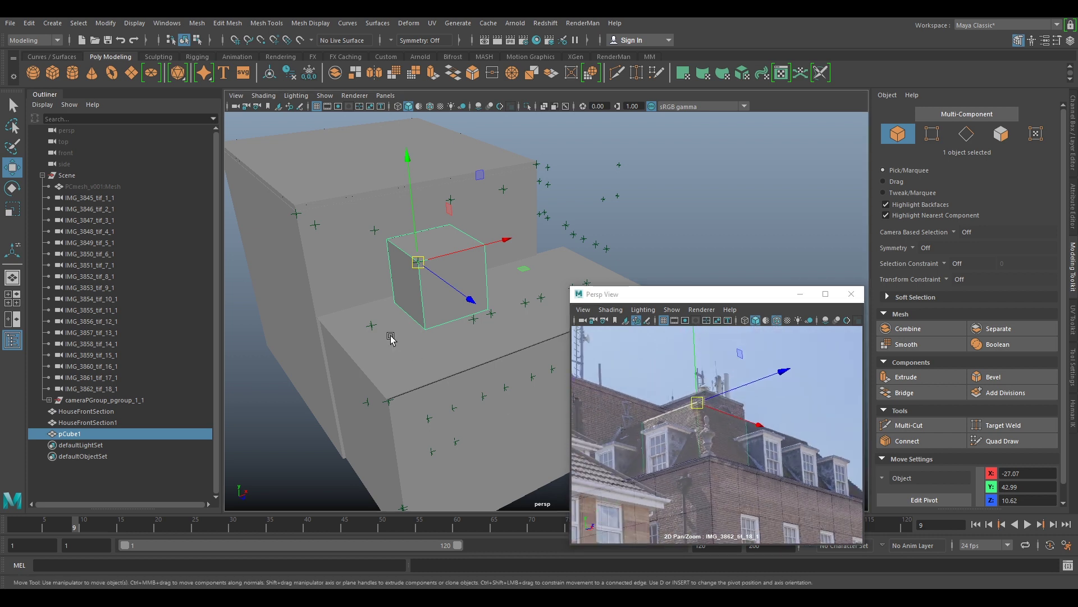
# - Stretch the cube along X to a scale of about 37.66 and check its far end in the photo from camera IMG_3861_tif_17_1
pyautogui.press('r')
pyautogui.moveTo(501, 238); pyautogui.dragTo(584, 250)
pyautogui.click(591, 210)
pyautogui.click(564, 228)
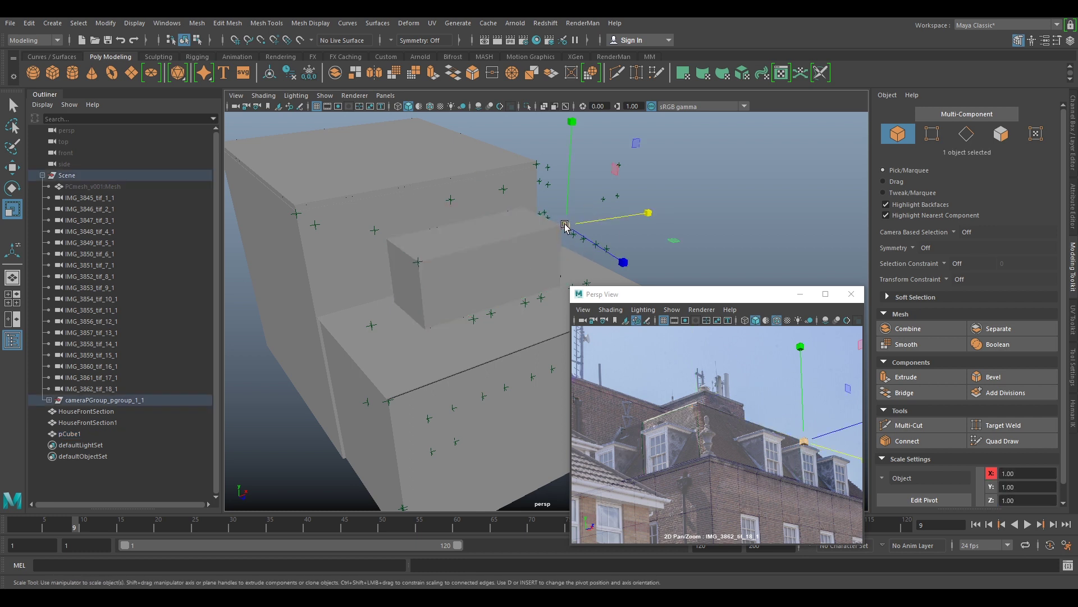
pyautogui.scroll(4, 720, 409)
pyautogui.scroll(3, 720, 409)
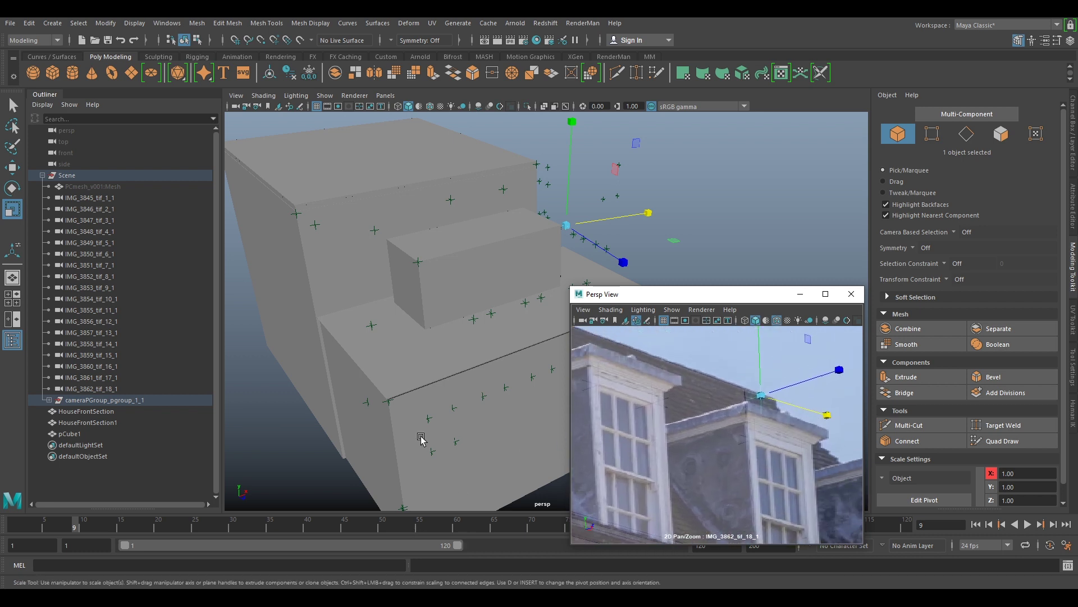
pyautogui.click(104, 378)
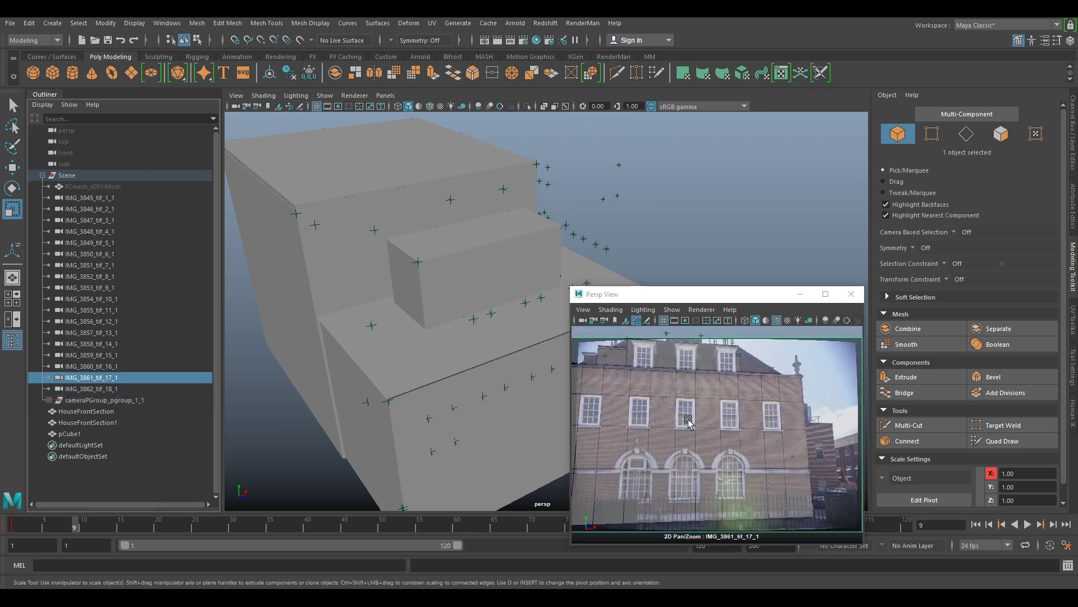
pyautogui.scroll(6, 816, 440)
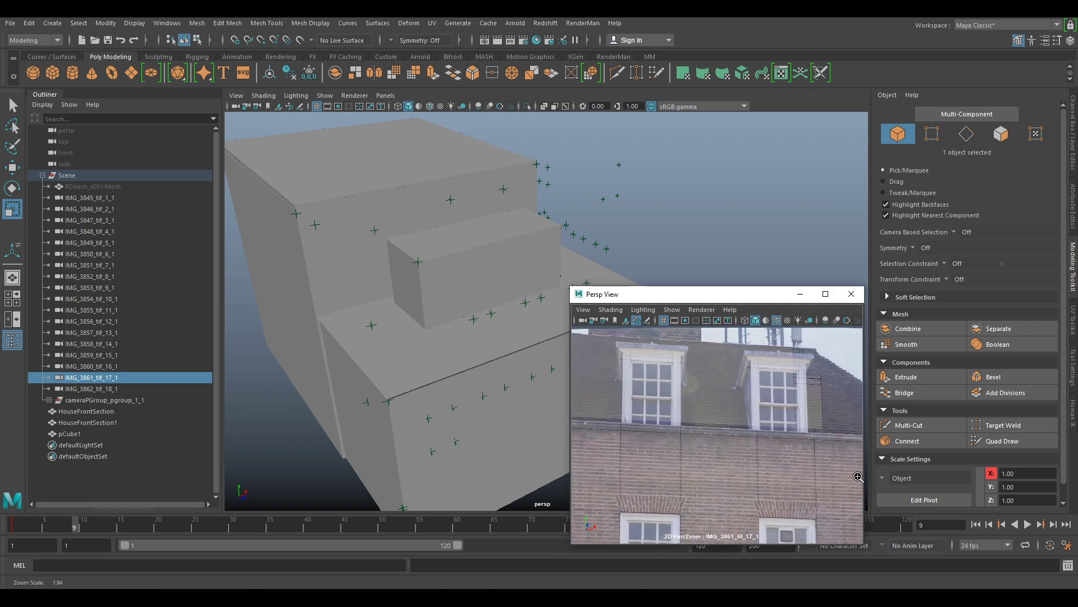
pyautogui.scroll(-2, 715, 474)
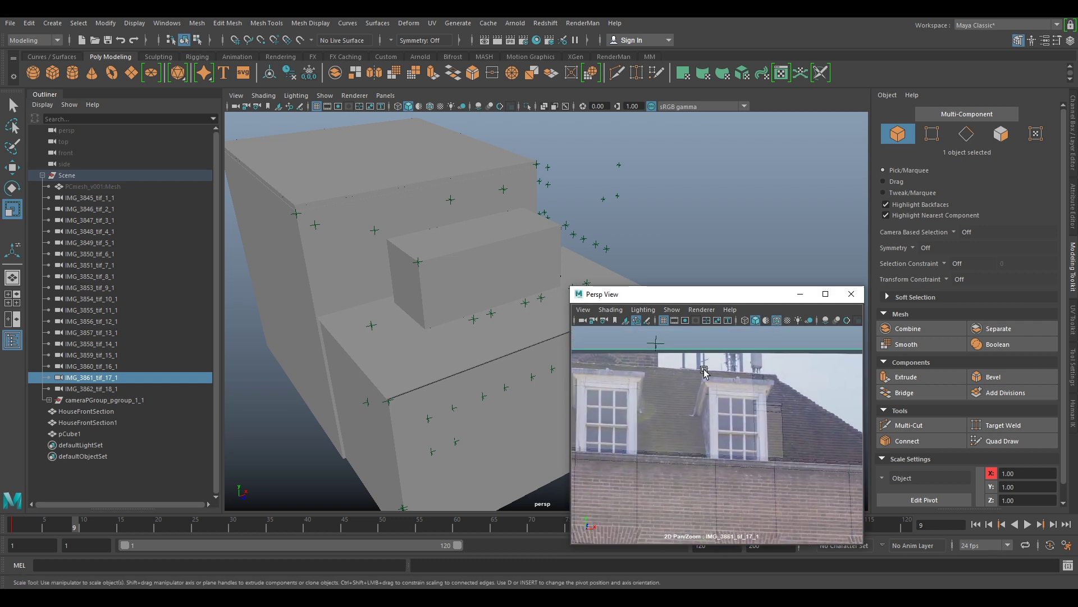
# - Move the cube's rear face backward along Z to about -11.21
pyautogui.click(671, 376)
pyautogui.middleClick(549, 371)
pyautogui.moveTo(485, 242); pyautogui.dragTo(597, 264)
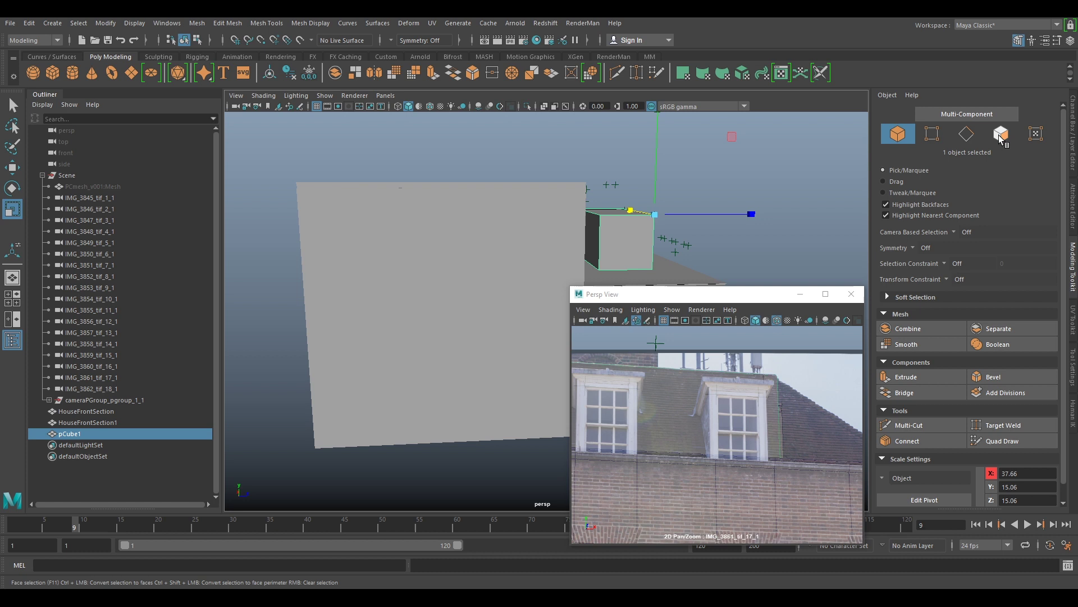
pyautogui.click(1001, 134)
pyautogui.click(590, 246)
pyautogui.press('w')
pyautogui.moveTo(607, 236); pyautogui.dragTo(545, 247)
pyautogui.scroll(-4, 689, 388)
pyautogui.moveTo(665, 406); pyautogui.dragTo(739, 384, button='middle')
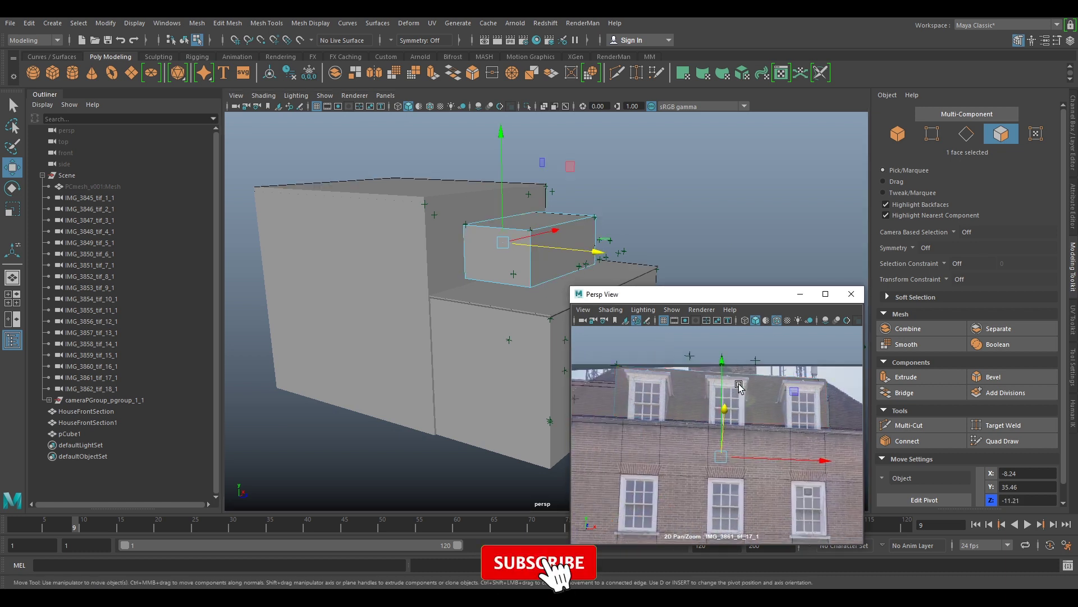
# - Lower the cube's bottom face to a Y position of about 26.38, down to the front section's top
pyautogui.keyDown('alt'); pyautogui.moveTo(522, 269); pyautogui.dragTo(481, 259); pyautogui.keyUp('alt')
pyautogui.click(476, 245)
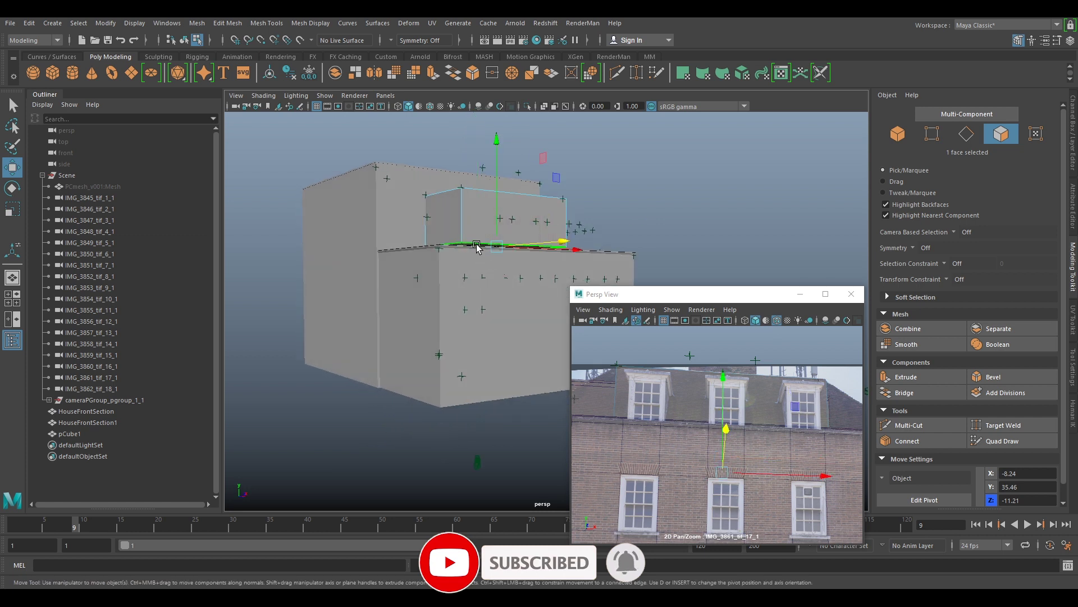
pyautogui.moveTo(497, 221); pyautogui.dragTo(497, 226)
pyautogui.keyDown('alt'); pyautogui.moveTo(496, 226); pyautogui.dragTo(479, 274); pyautogui.keyUp('alt')
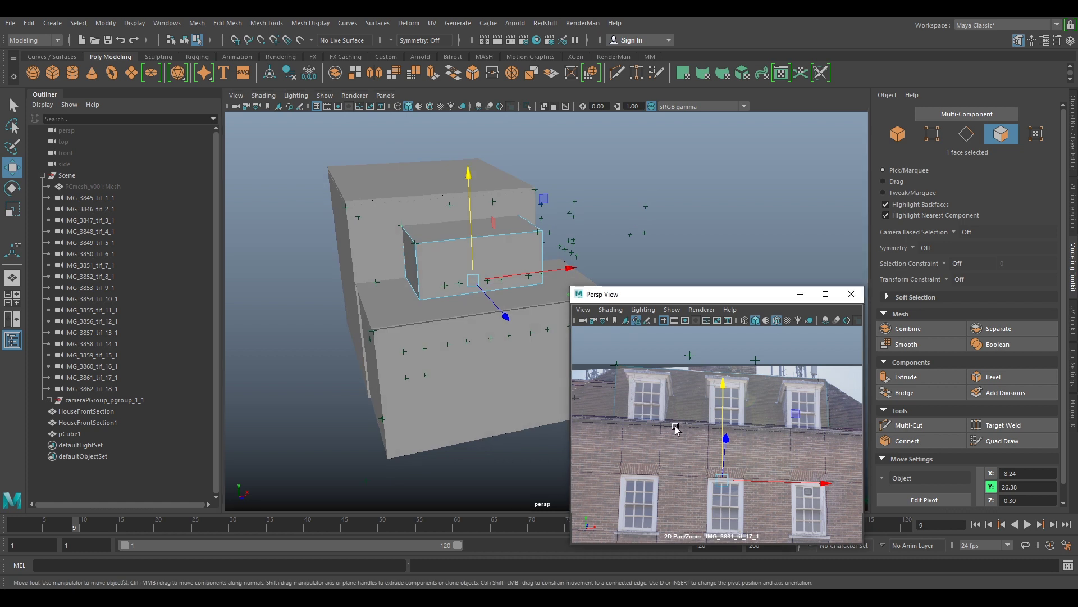
# - Scale the cube's bottom face outward uniformly to slope the roof sides down to the parapet edges in the photo
pyautogui.scroll(-1, 675, 430)
pyautogui.moveTo(667, 424); pyautogui.dragTo(746, 456, button='middle')
pyautogui.scroll(5, 722, 417)
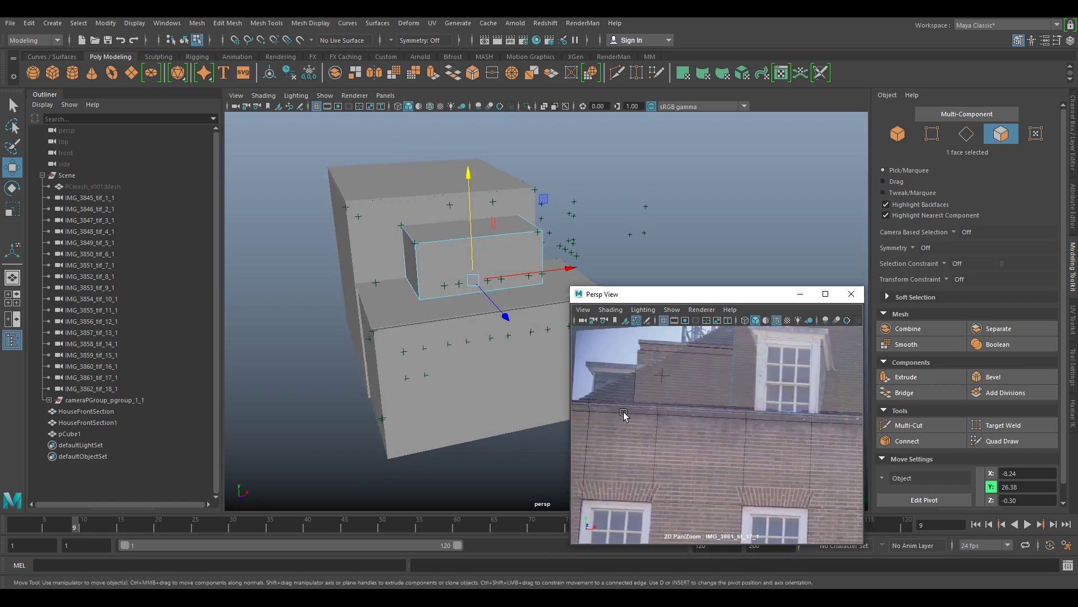
pyautogui.press('r')
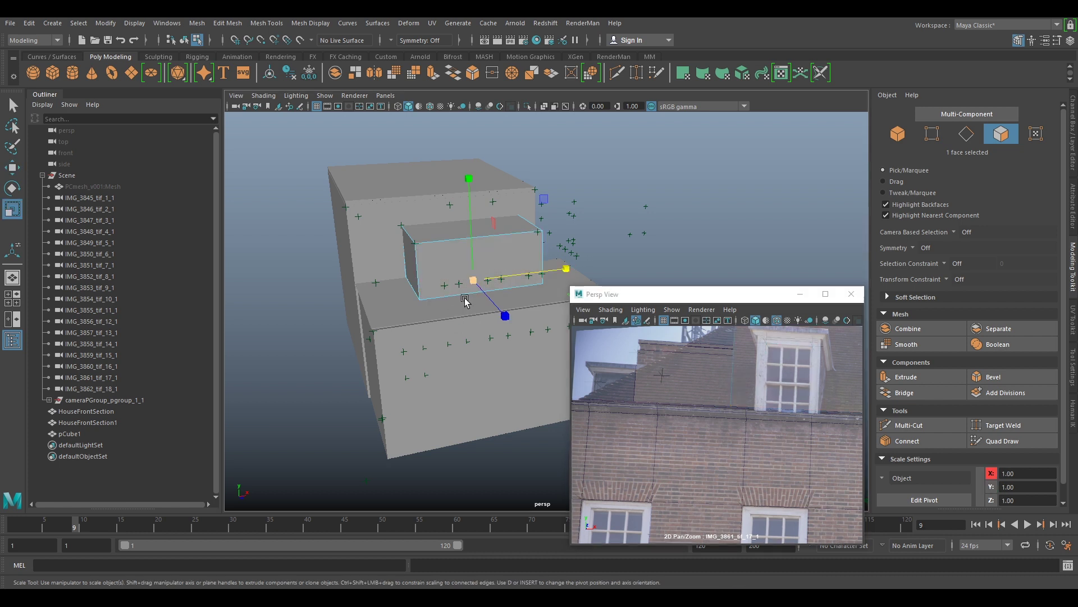
pyautogui.moveTo(474, 281); pyautogui.dragTo(532, 294)
pyautogui.moveTo(679, 373); pyautogui.dragTo(671, 413, button='right')
pyautogui.moveTo(672, 413)
pyautogui.mouseDown(button='middle')
pyautogui.moveTo(696, 362)
pyautogui.moveTo(626, 403)
pyautogui.moveTo(497, 422)
pyautogui.mouseUp(button='middle')
pyautogui.moveTo(754, 429); pyautogui.dragTo(465, 384, button='middle')
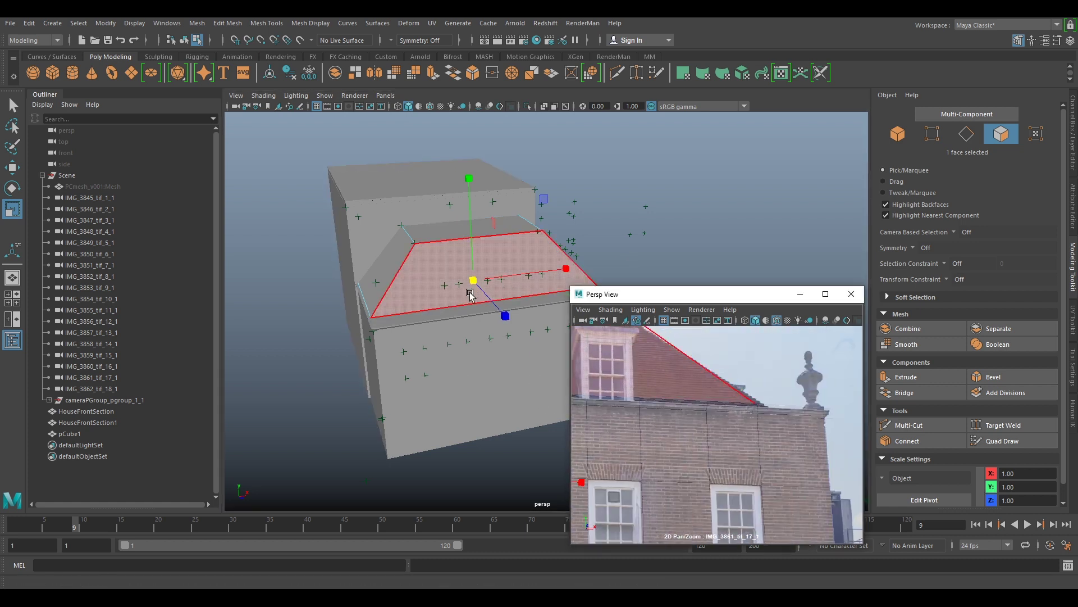
pyautogui.keyDown('alt'); pyautogui.moveTo(418, 336); pyautogui.dragTo(387, 347); pyautogui.keyUp('alt')
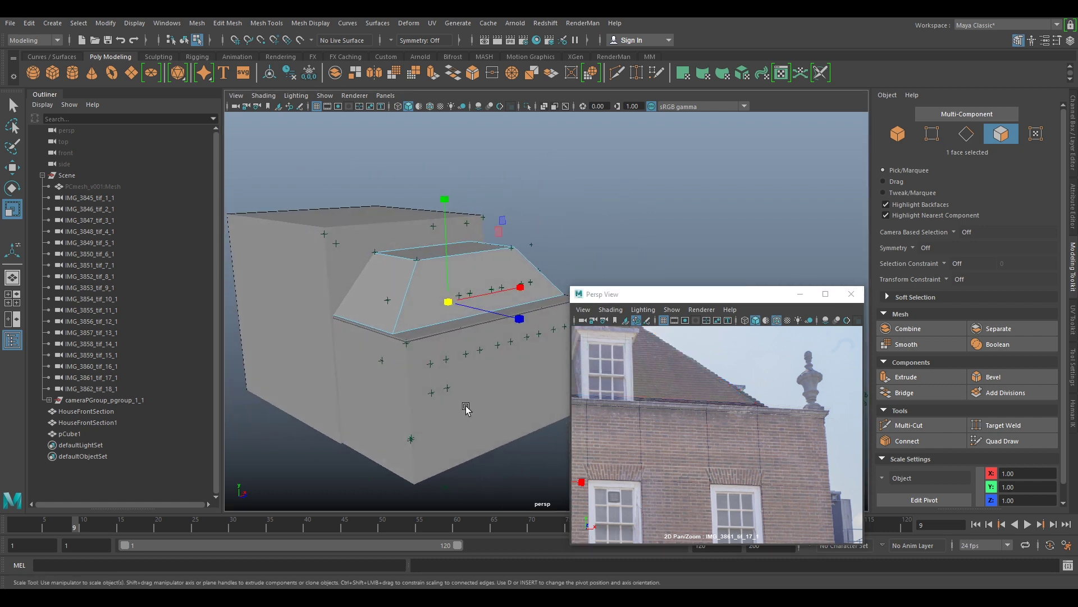
# - Scale the roof's base face slightly inward along X, using the photo from camera IMG_3846_tif_2_1 as reference
pyautogui.click(103, 210)
pyautogui.moveTo(784, 462); pyautogui.dragTo(705, 393, button='right')
pyautogui.moveTo(706, 393); pyautogui.dragTo(702, 436, button='middle')
pyautogui.moveTo(703, 436); pyautogui.dragTo(715, 443, button='right')
pyautogui.moveTo(715, 444); pyautogui.dragTo(717, 452, button='middle')
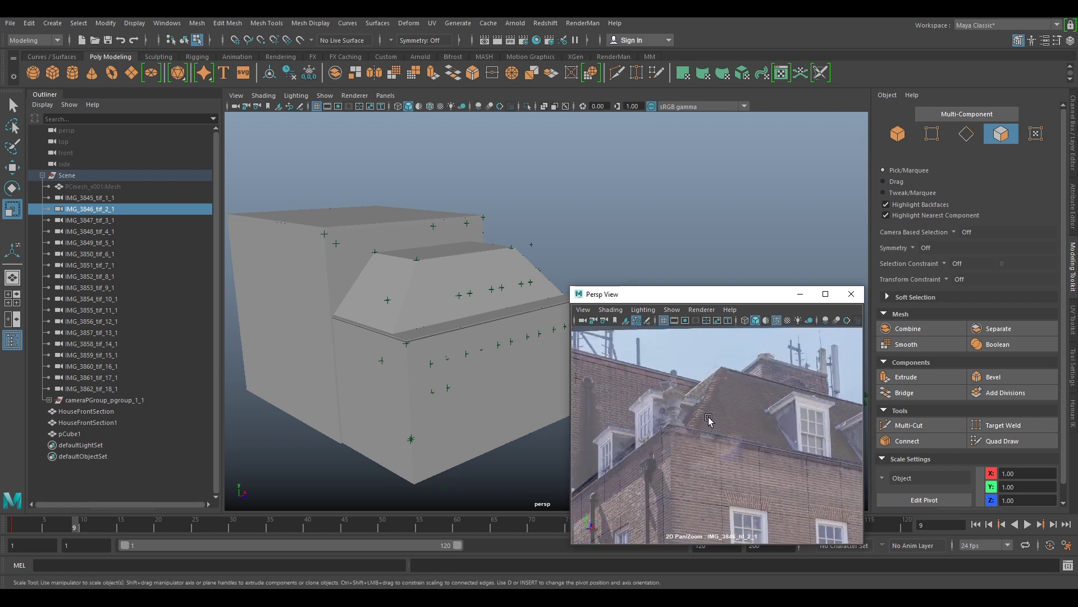
pyautogui.click(723, 408)
pyautogui.hotkey('ctrl', 'z')
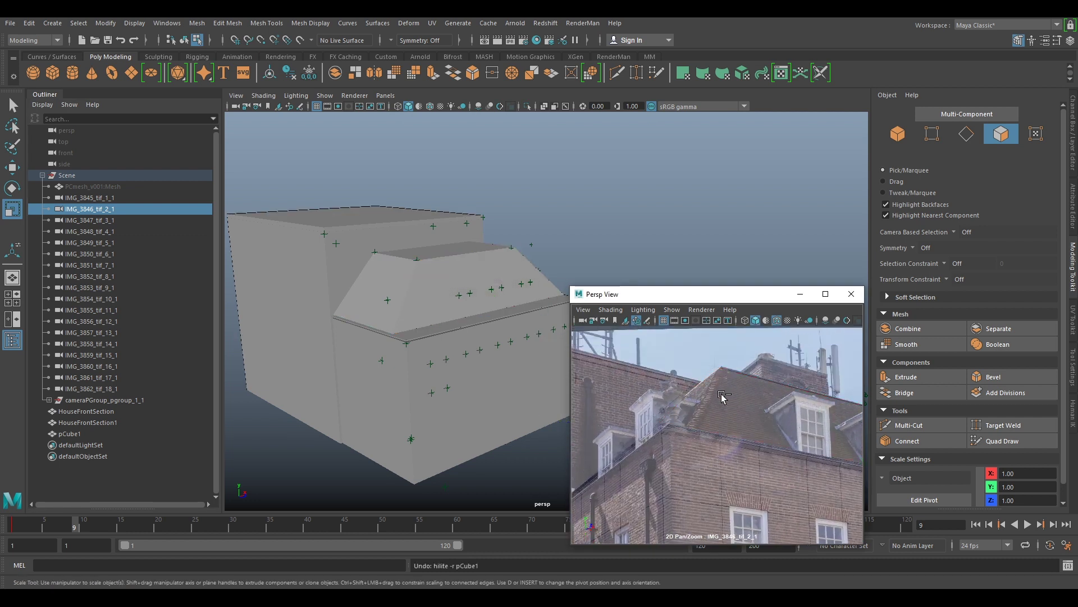
pyautogui.middleClick(446, 345)
pyautogui.hotkey('ctrl', 'z')
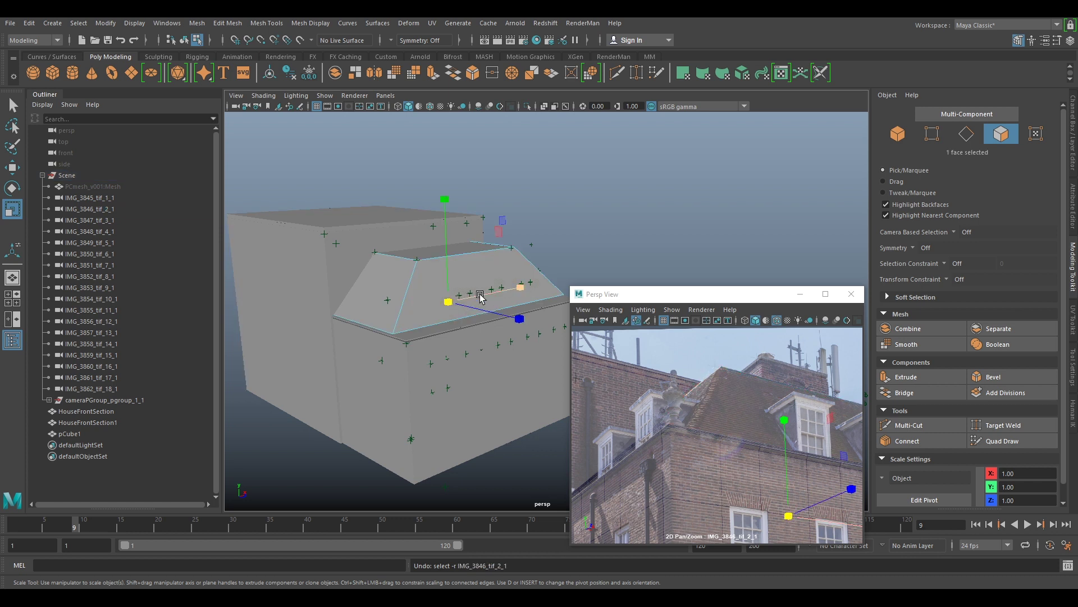
pyautogui.moveTo(520, 288); pyautogui.dragTo(518, 288)
pyautogui.moveTo(682, 402); pyautogui.dragTo(714, 367, button='right')
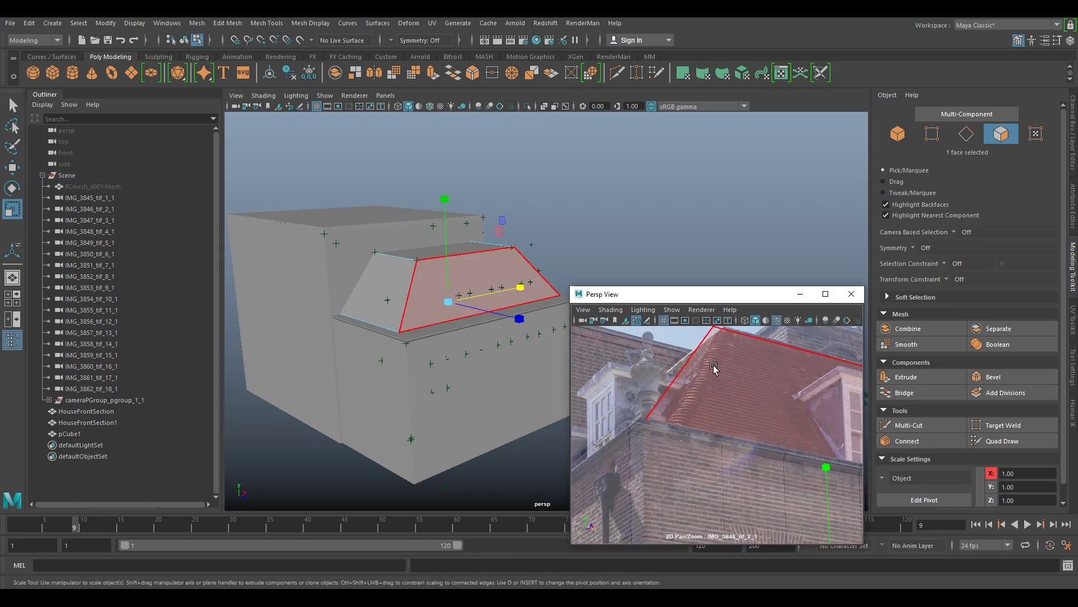
pyautogui.moveTo(714, 367); pyautogui.dragTo(710, 425, button='middle')
# - Set the timeline to frame 1, return the roof to object mode and inspect its lower corner against the photo
pyautogui.moveTo(48, 526); pyautogui.dragTo(13, 528)
pyautogui.moveTo(700, 303); pyautogui.dragTo(747, 260, button='right')
pyautogui.press('\\')
pyautogui.moveTo(701, 349); pyautogui.dragTo(749, 399, button='middle')
pyautogui.moveTo(711, 453); pyautogui.dragTo(764, 391, button='middle')
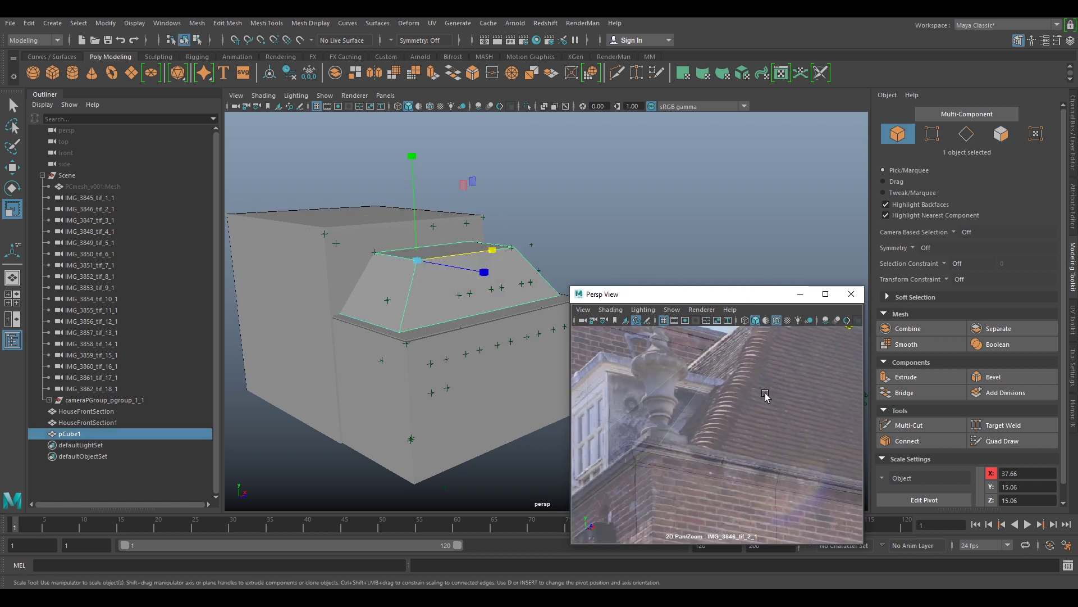
pyautogui.click(631, 457)
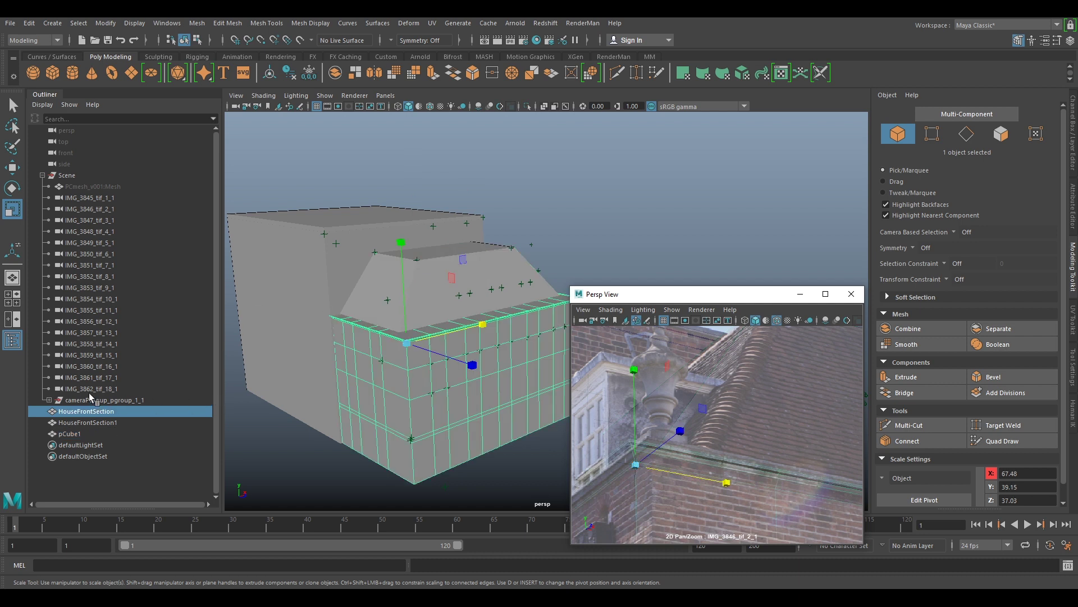
# - Switch the photo view to camera IMG_3845_tif_1_1 and compare the roof's corner and slopes with the photo
pyautogui.click(89, 198)
pyautogui.moveTo(530, 309); pyautogui.dragTo(689, 353, button='middle')
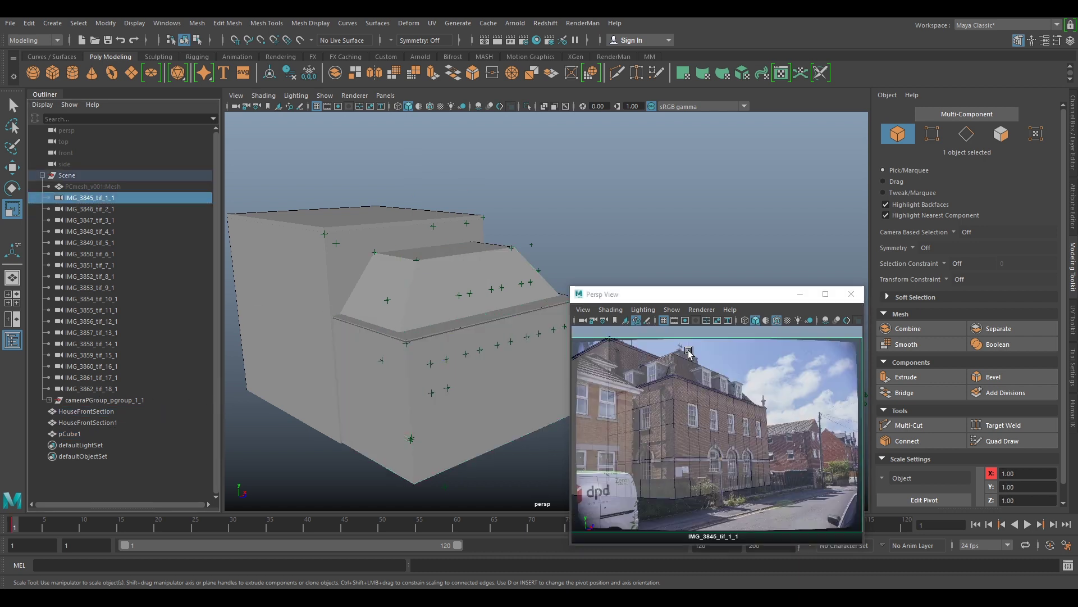
pyautogui.press('\\')
pyautogui.moveTo(786, 401); pyautogui.dragTo(737, 405, button='right')
pyautogui.moveTo(737, 404); pyautogui.dragTo(753, 524, button='middle')
pyautogui.moveTo(731, 382); pyautogui.dragTo(786, 497, button='middle')
pyautogui.moveTo(774, 348); pyautogui.dragTo(777, 454, button='middle')
pyautogui.moveTo(641, 340); pyautogui.dragTo(739, 435, button='middle')
pyautogui.moveTo(738, 375); pyautogui.dragTo(740, 434, button='middle')
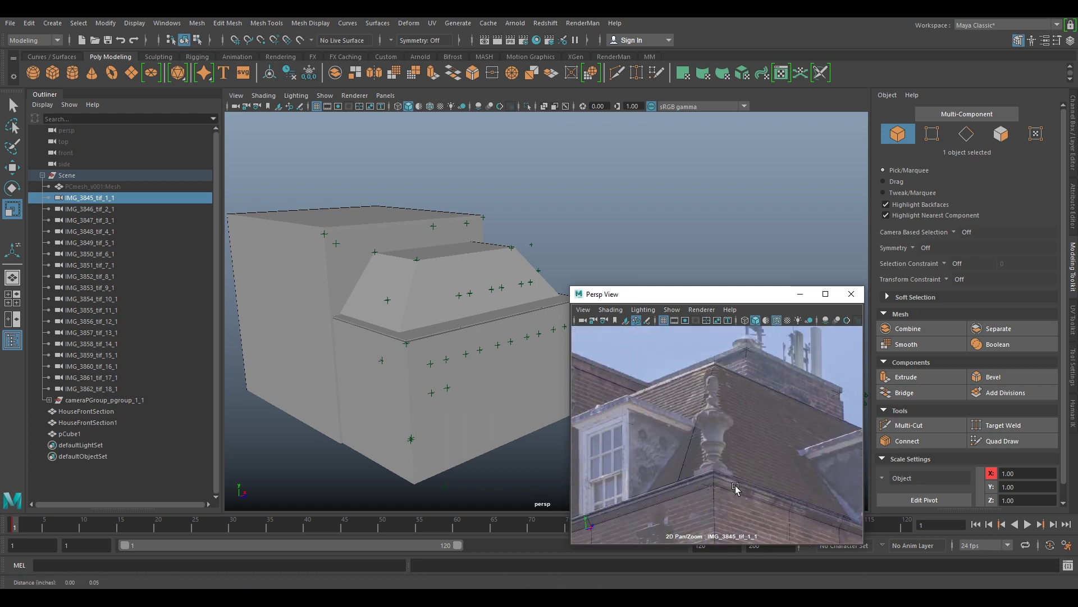
pyautogui.click(750, 418)
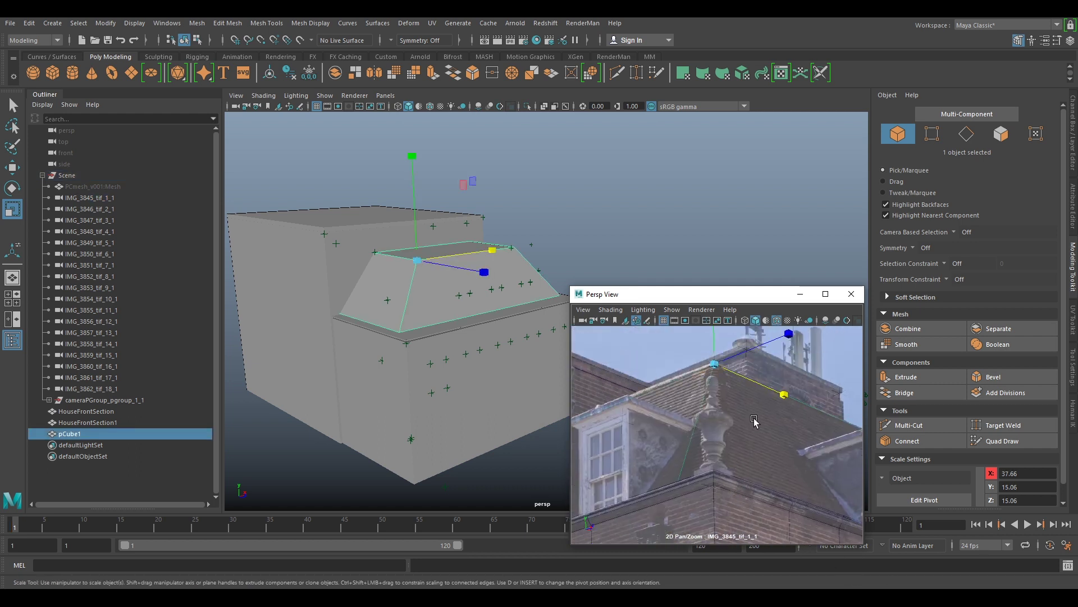
# - Lock the translate, rotate and scale channels of all cameras from IMG_3845_tif_1_1 to IMG_3862_tif_18_1
pyautogui.click(106, 210)
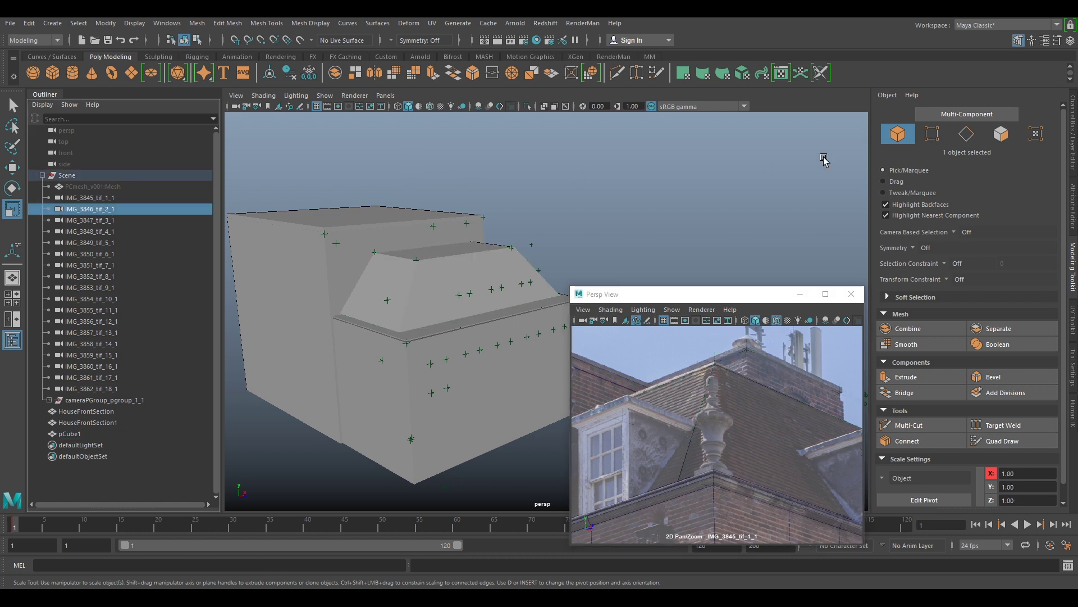
pyautogui.click(1074, 157)
pyautogui.click(93, 198)
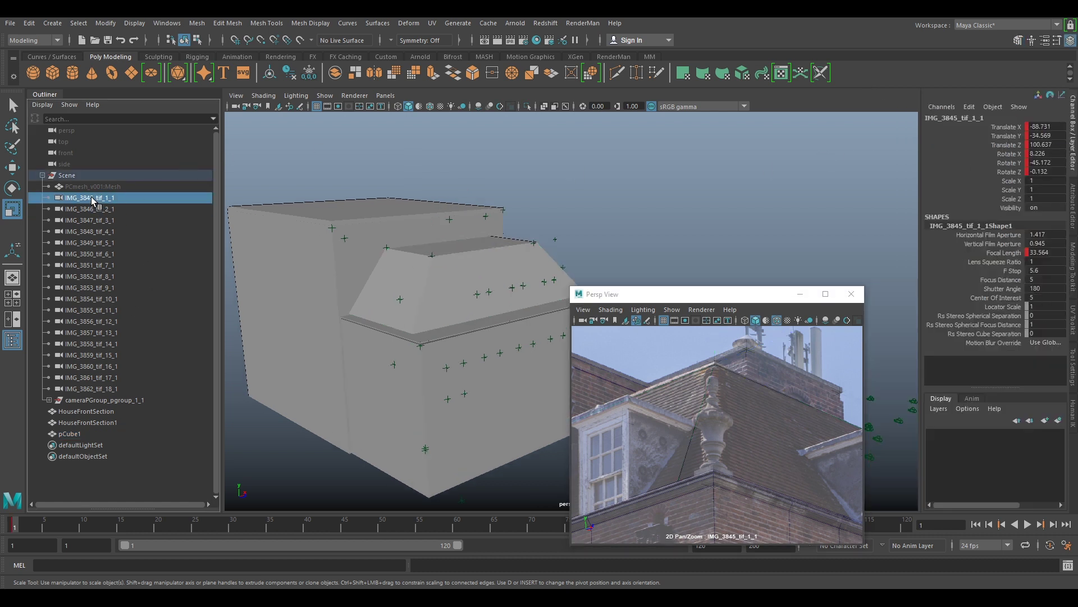
pyautogui.keyDown('shift'); pyautogui.click(113, 386); pyautogui.keyUp('shift')
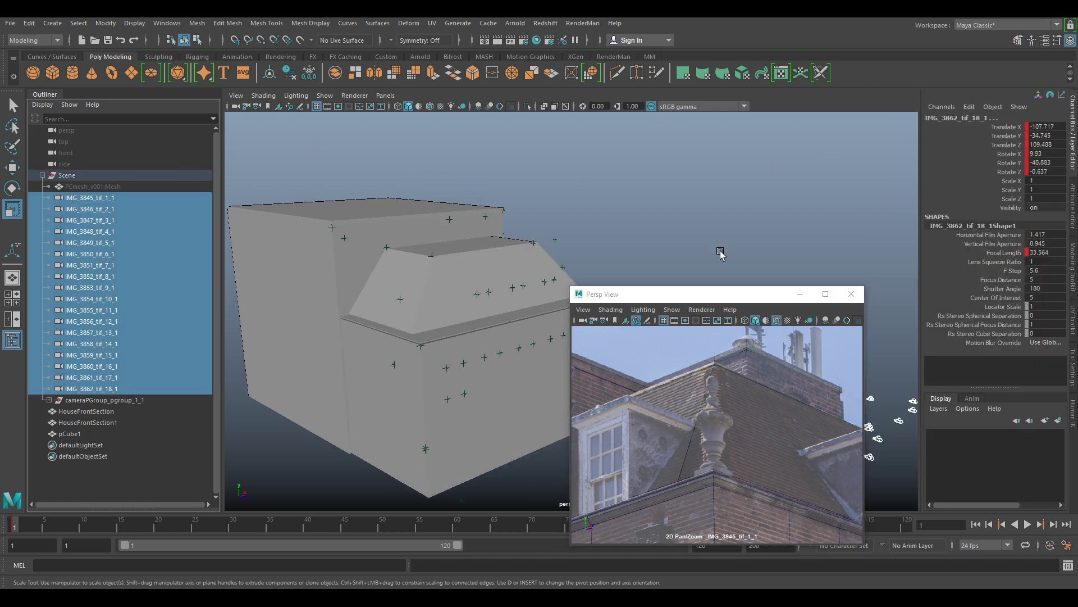
pyautogui.click(1009, 127)
pyautogui.press('w')
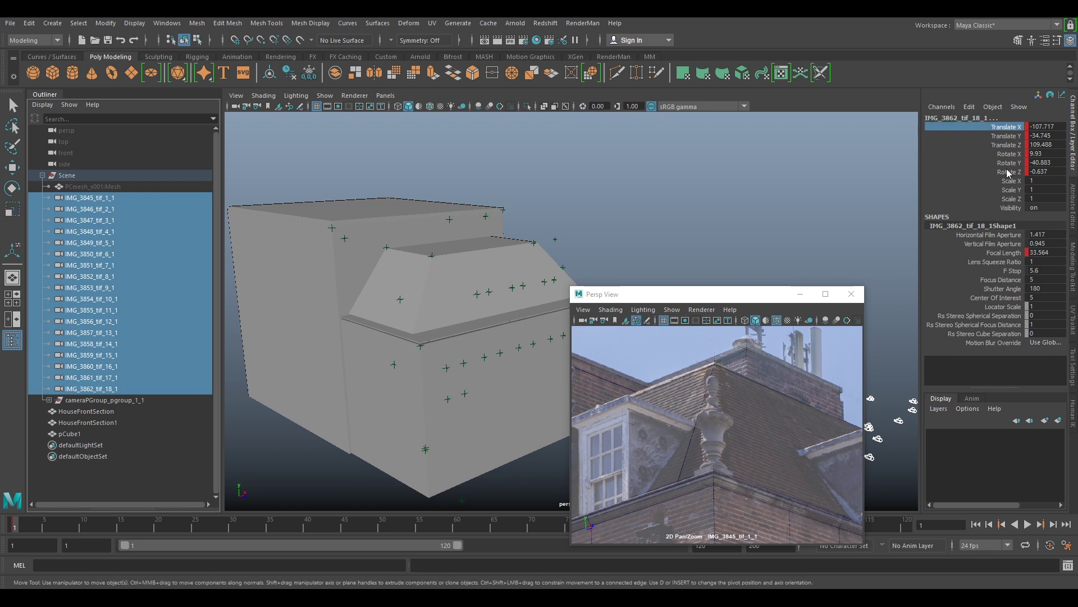
pyautogui.keyDown('shift'); pyautogui.click(1009, 172); pyautogui.keyUp('shift')
pyautogui.rightClick(1010, 173)
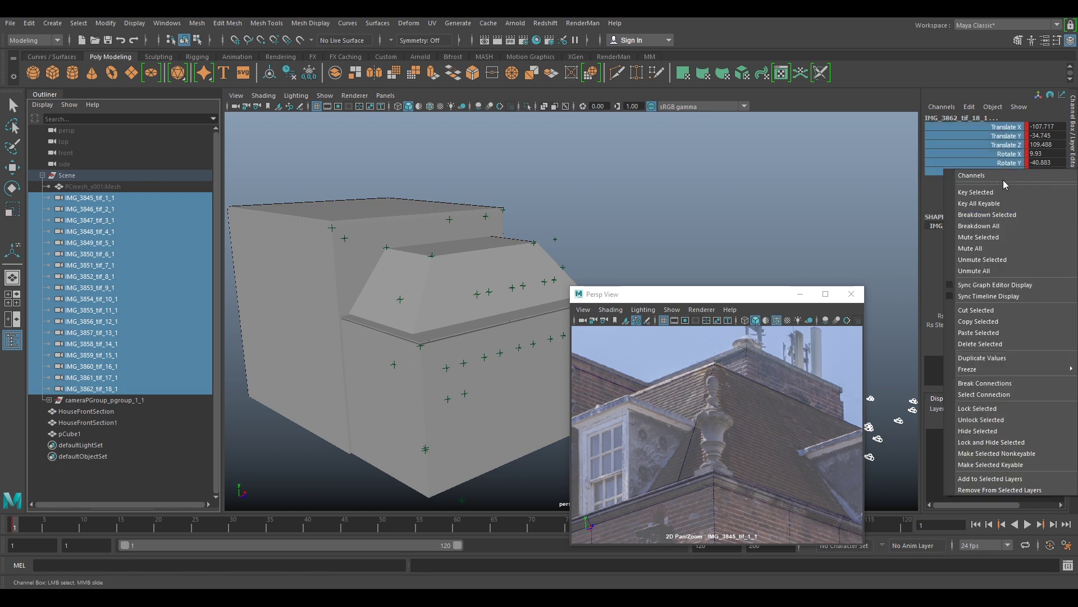
pyautogui.press('Escape')
pyautogui.keyDown('shift'); pyautogui.click(1013, 198); pyautogui.keyUp('shift')
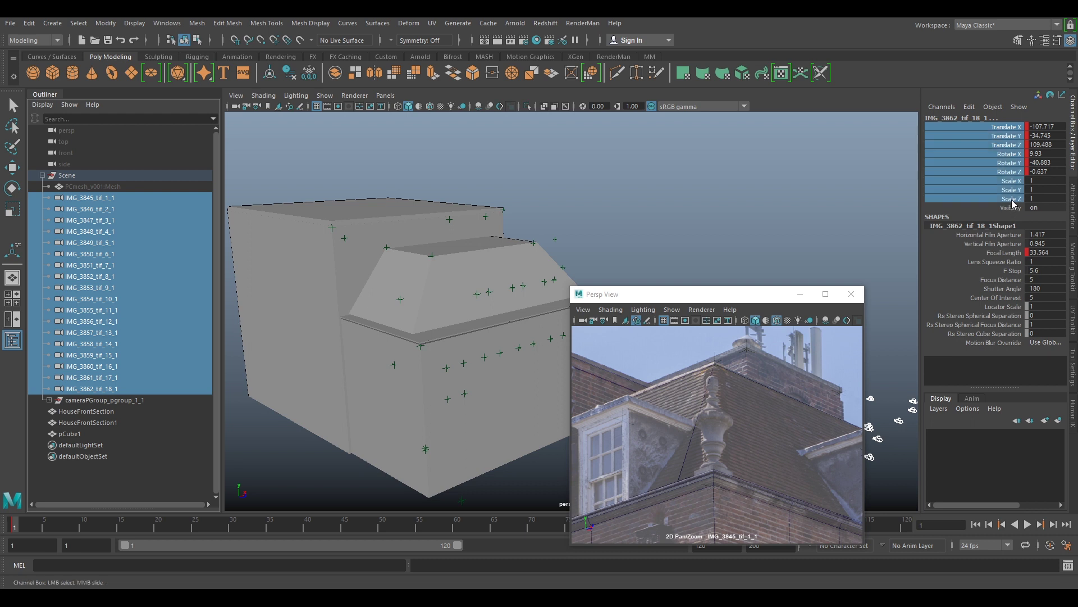
pyautogui.rightClick(1006, 151)
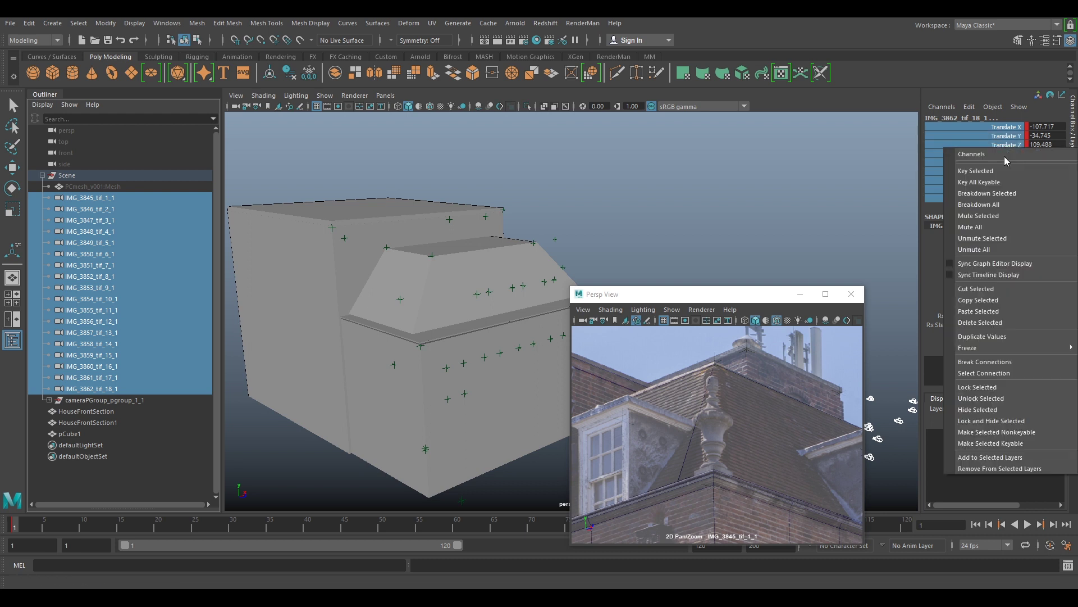
pyautogui.click(985, 387)
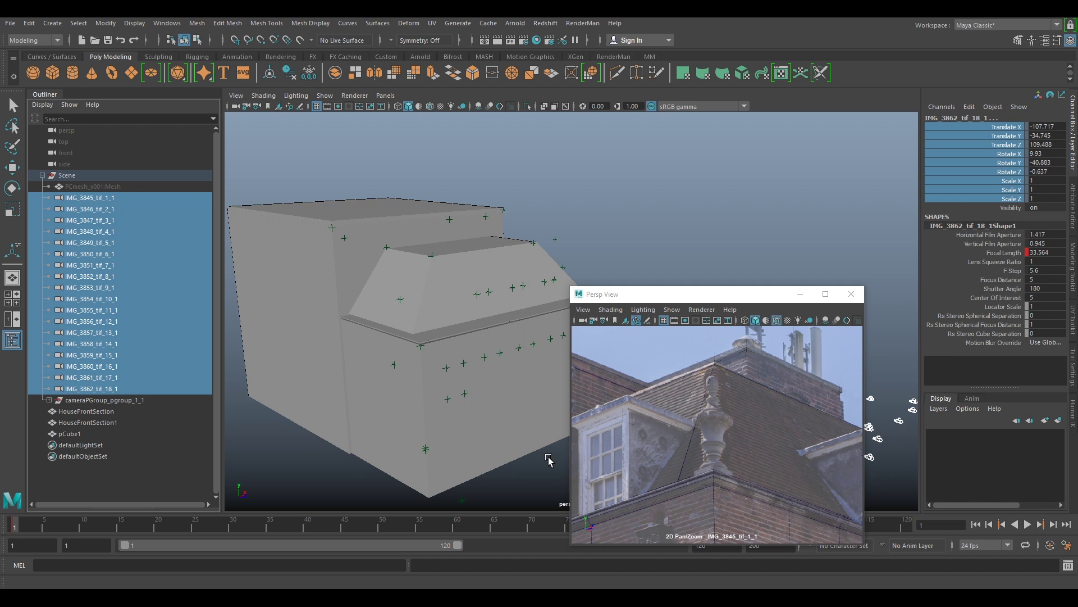
# - Switch the photo view to camera IMG_3846_tif_2_1 and inspect the roof's tiled corner ridge up close
pyautogui.click(86, 208)
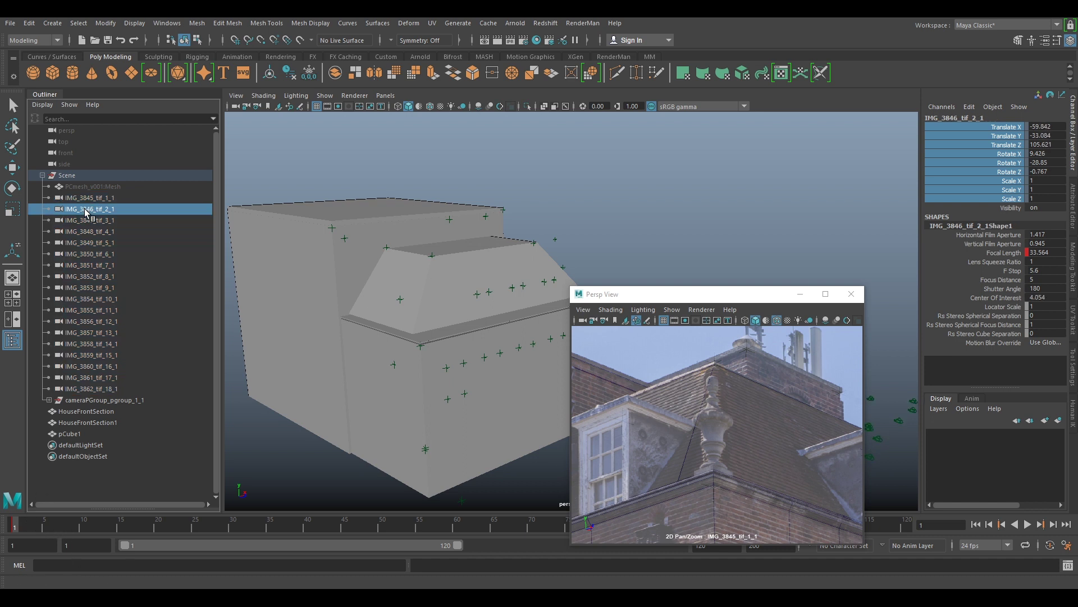
pyautogui.moveTo(84, 210); pyautogui.dragTo(704, 416, button='middle')
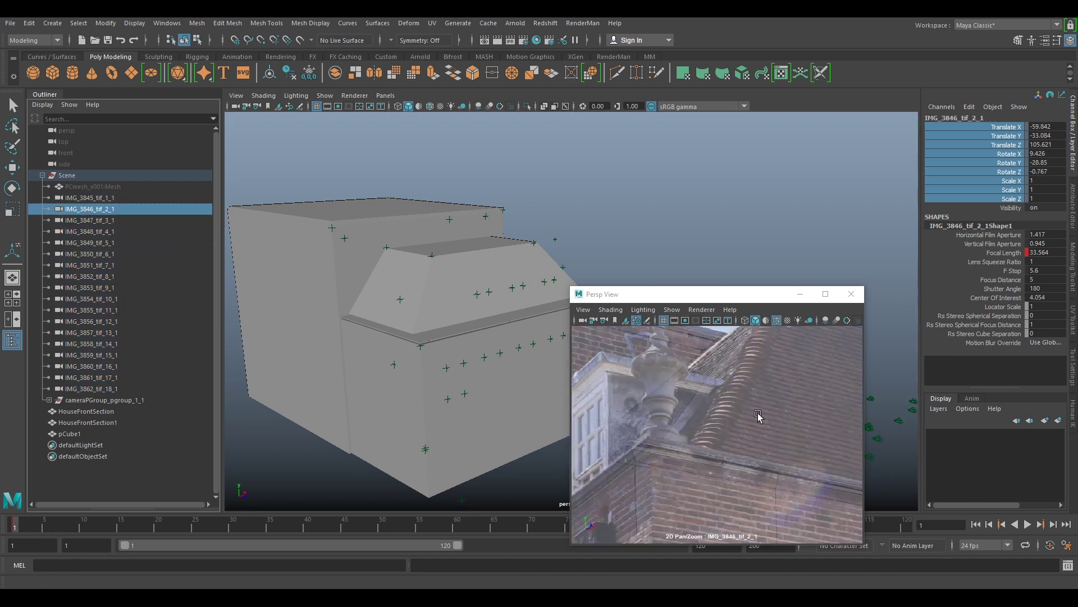
pyautogui.press('\\')
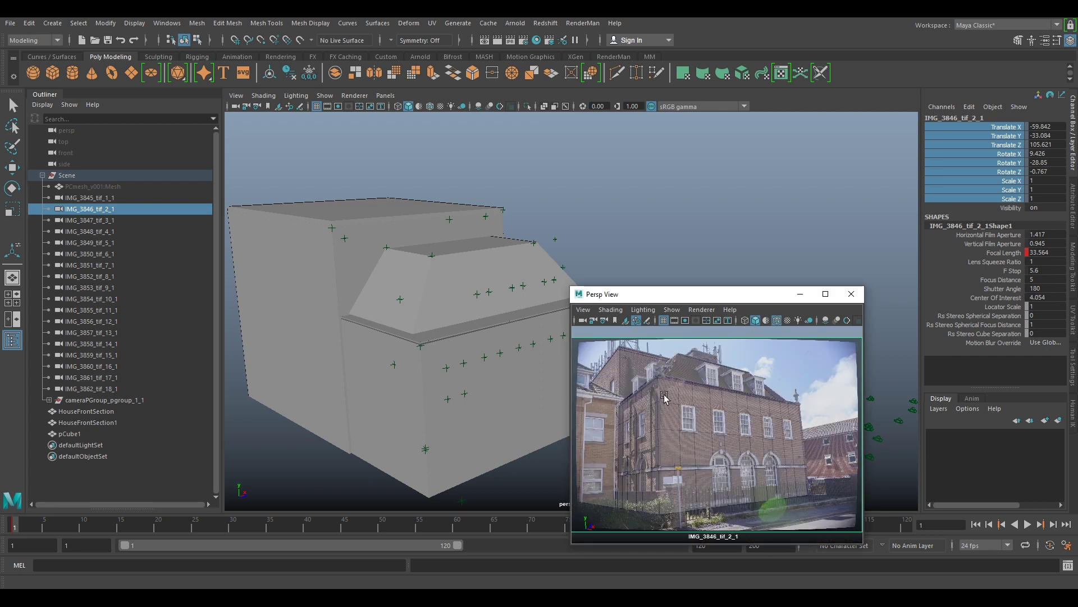
pyautogui.press('\\')
pyautogui.moveTo(667, 397); pyautogui.dragTo(772, 452, button='right')
pyautogui.moveTo(773, 452); pyautogui.dragTo(757, 427, button='middle')
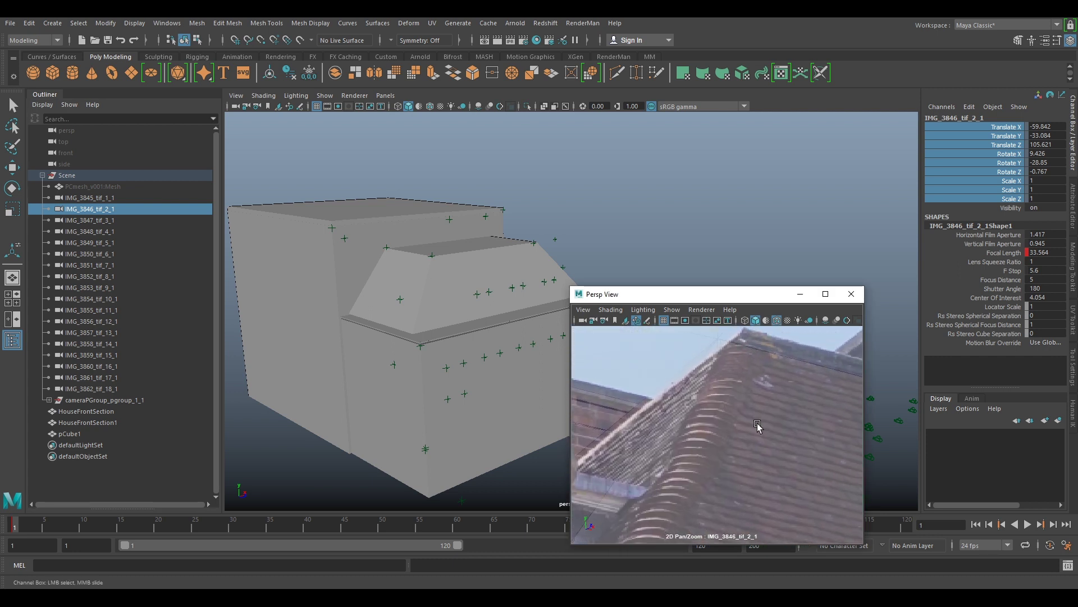
pyautogui.moveTo(756, 423); pyautogui.dragTo(746, 413, button='right')
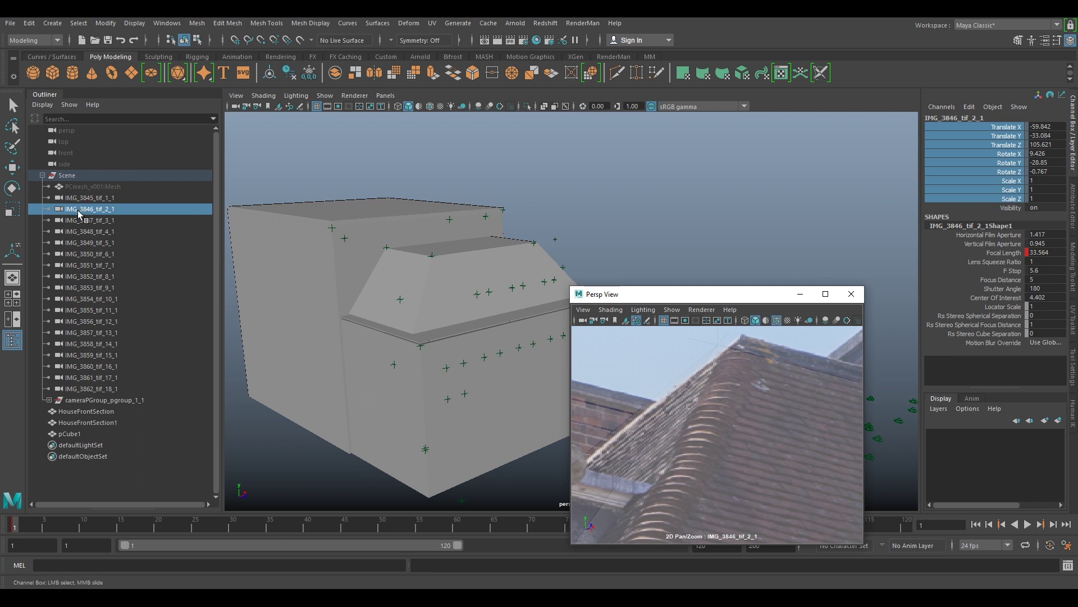
# - Unlock the translate, rotate and scale channels of camera IMG_3846_tif_2_1 and dolly it slightly out of its aligned position
pyautogui.click(1008, 128)
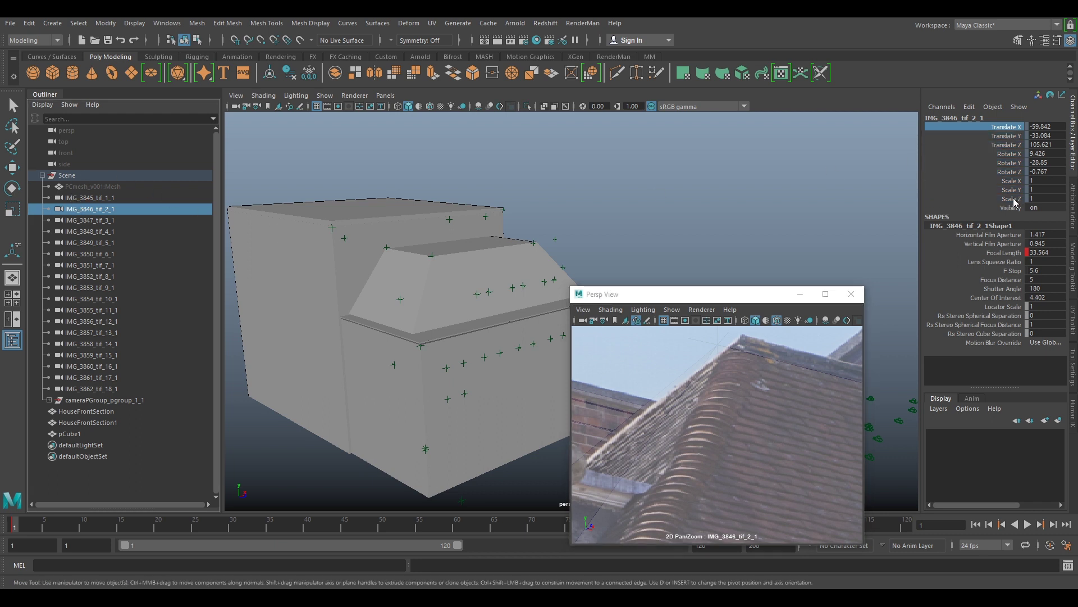
pyautogui.moveTo(1014, 202); pyautogui.dragTo(1014, 156, button='right')
pyautogui.keyDown('shift'); pyautogui.click(1016, 199); pyautogui.keyUp('shift')
pyautogui.moveTo(1017, 202); pyautogui.dragTo(991, 431, button='right')
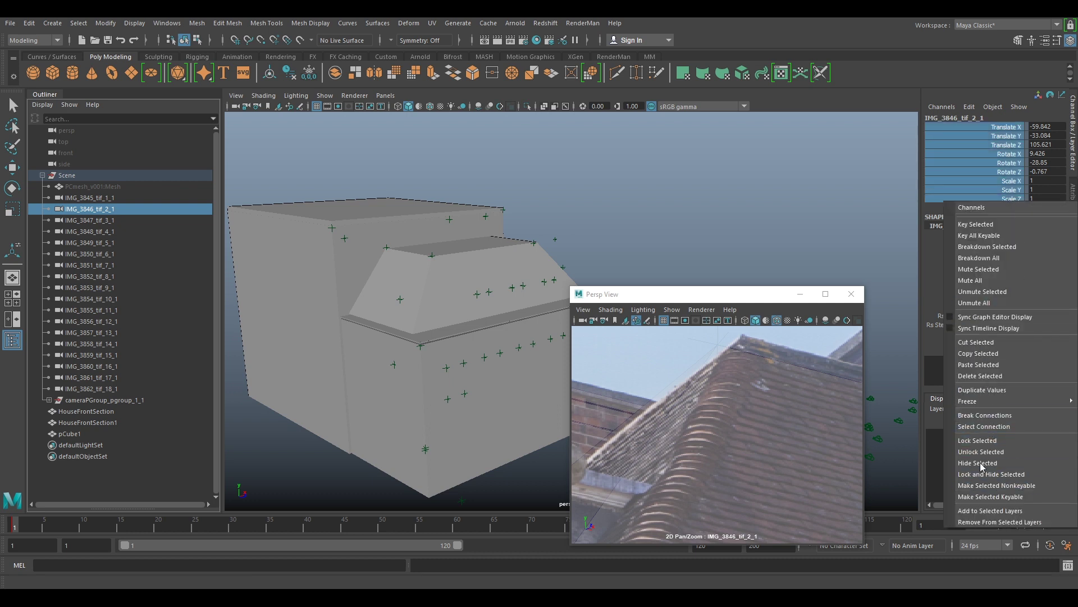
pyautogui.click(979, 453)
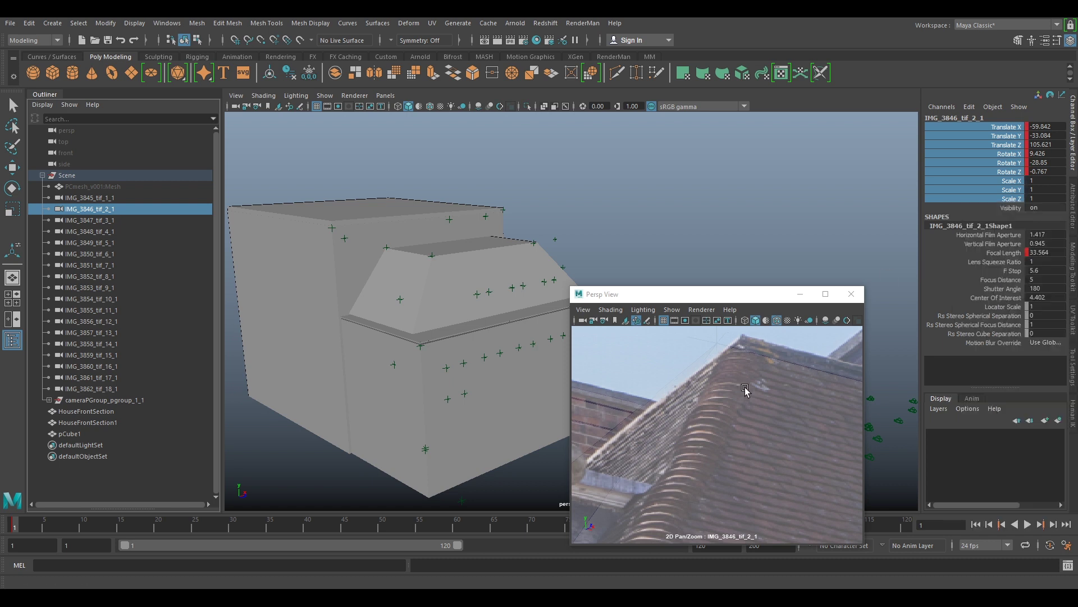
pyautogui.scroll(3, 745, 392)
pyautogui.scroll(-2, 765, 397)
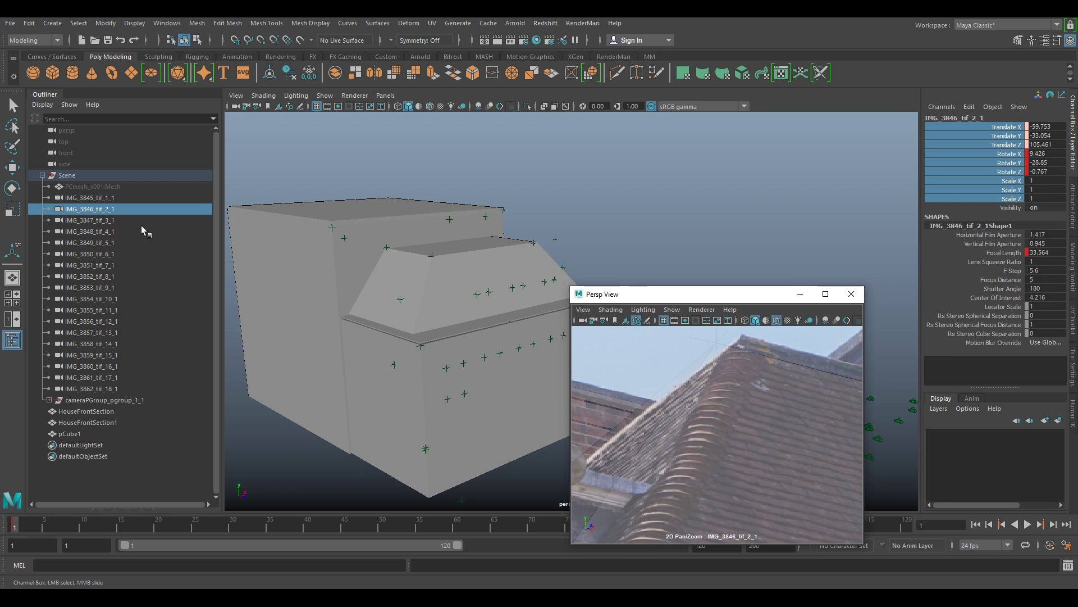
# - Rename the displaced camera IMG_3846_tif_2_1 as IMG_3846_tif_2_MOVED
pyautogui.doubleClick(121, 210)
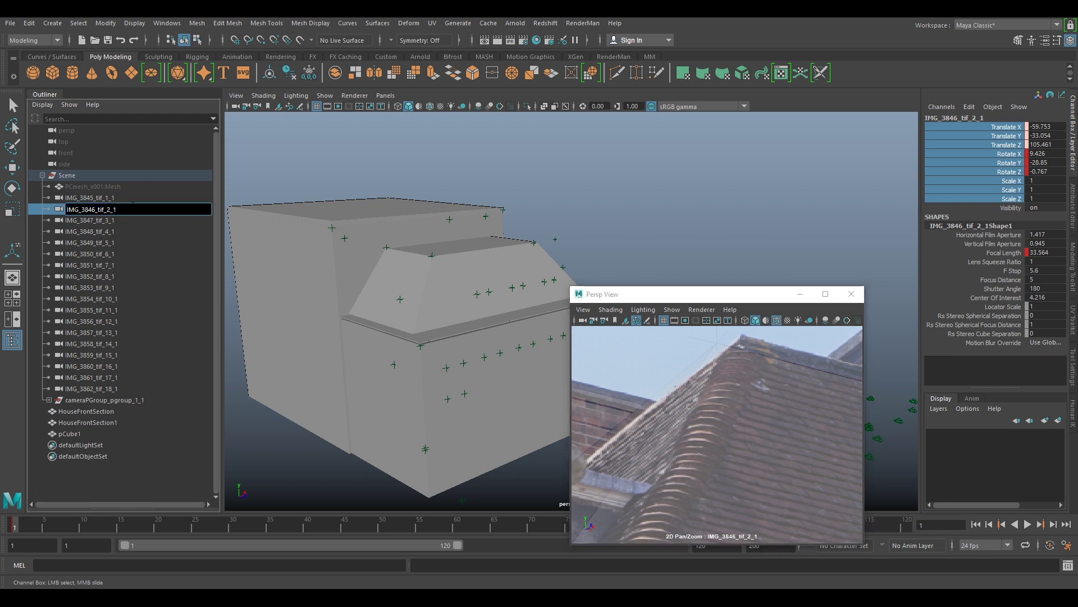
pyautogui.press('BackSpace')
pyautogui.press('Return')
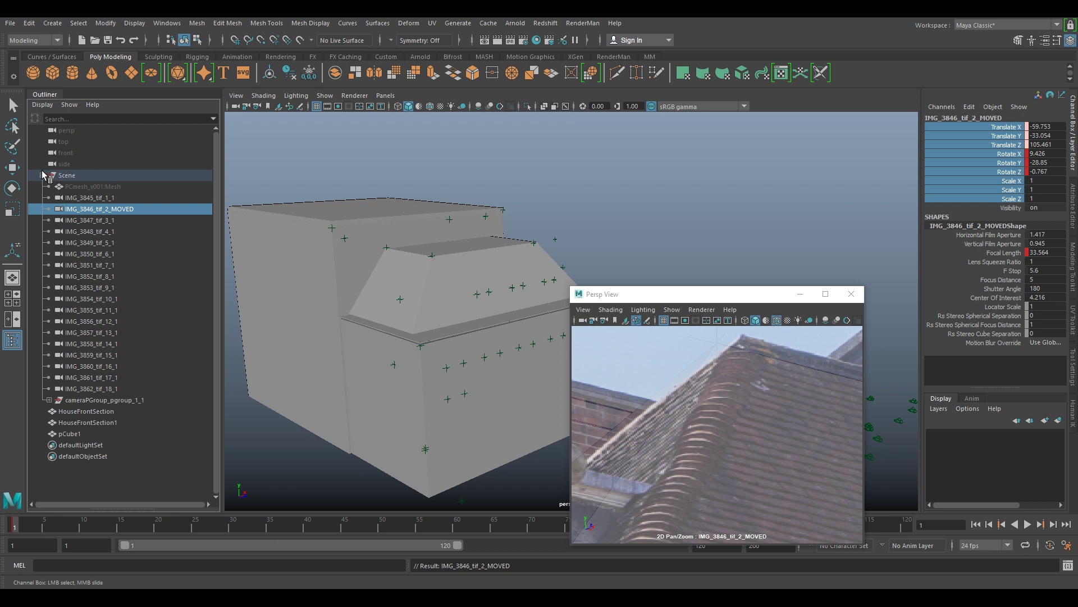
# - Import the original camera file MM0027_SetBuild_cams_v001.mel into the scene
pyautogui.click(76, 175)
pyautogui.click(10, 24)
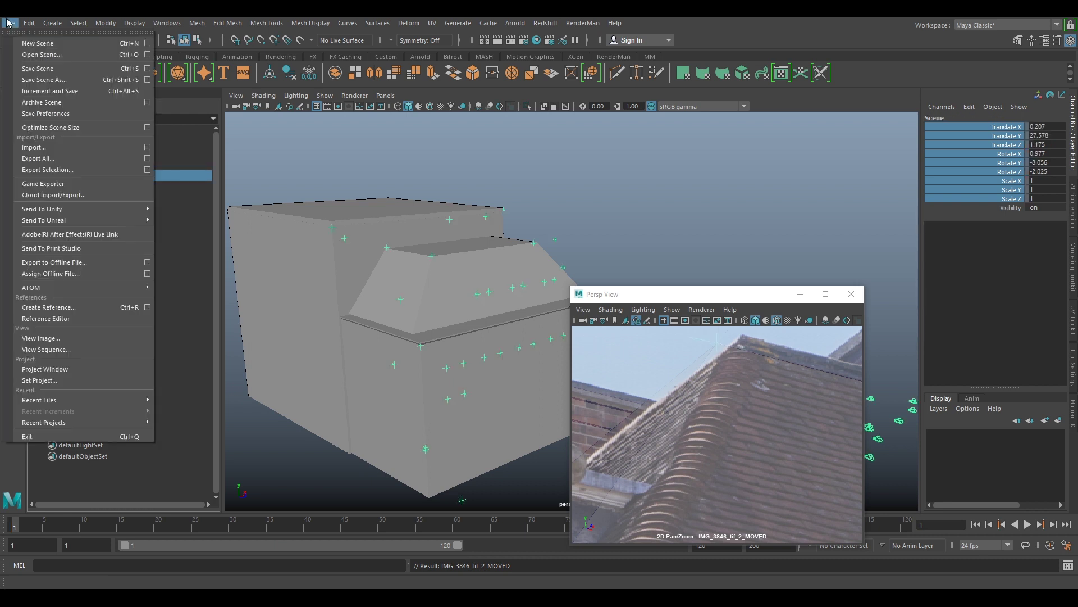
pyautogui.click(67, 153)
pyautogui.click(434, 240)
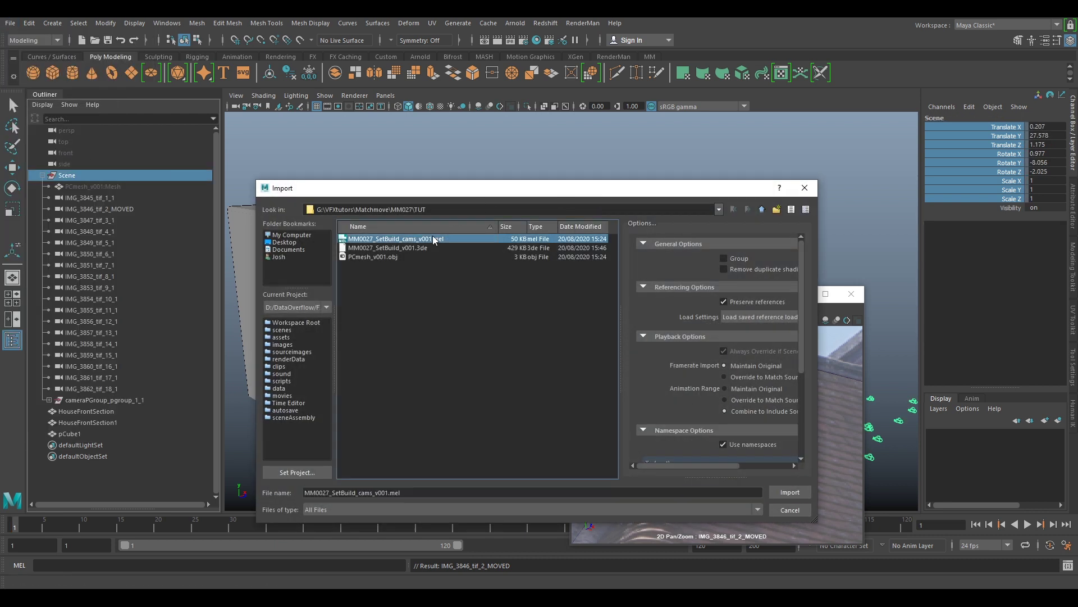
pyautogui.click(789, 492)
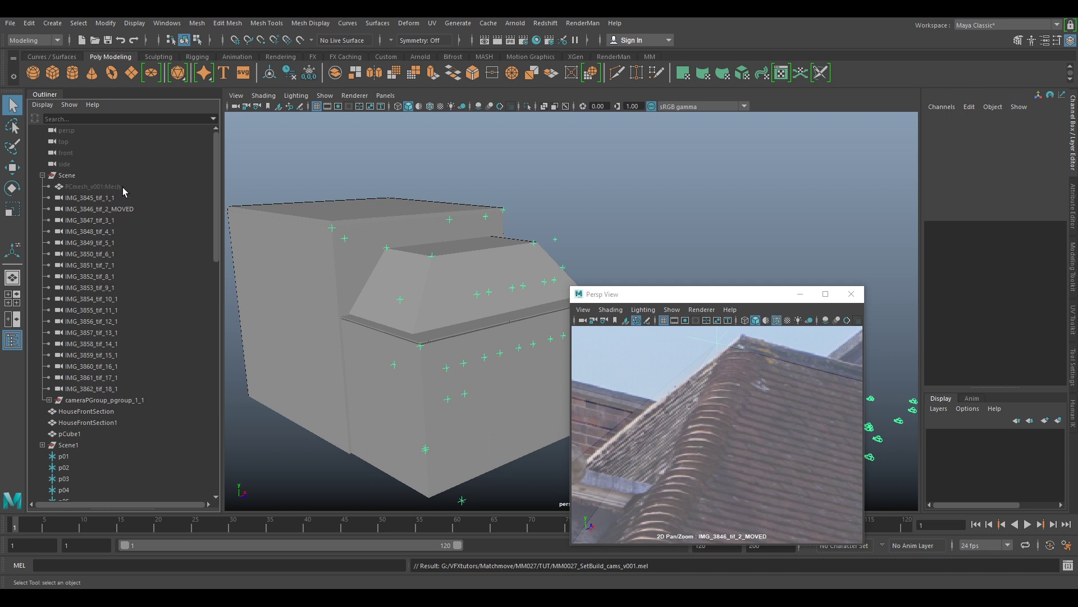
# - Delete all the newly imported tracking point locators, p01 through p63
pyautogui.scroll(-10, 64, 455)
pyautogui.click(65, 456)
pyautogui.scroll(10, 82, 258)
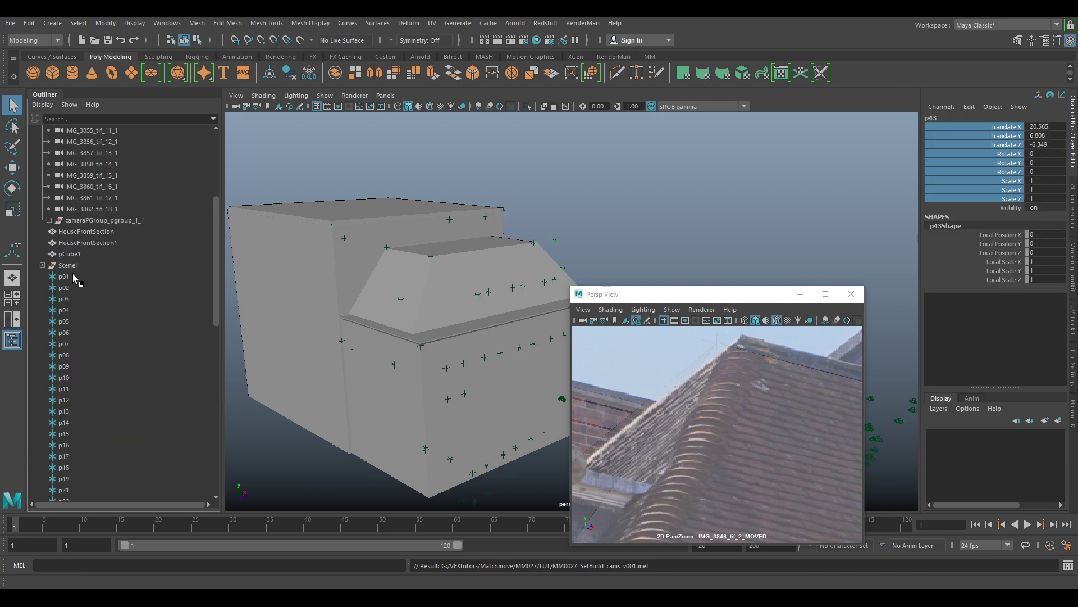
pyautogui.click(73, 274)
pyautogui.scroll(-15, 100, 338)
pyautogui.keyDown('shift'); pyautogui.click(93, 460); pyautogui.keyUp('shift')
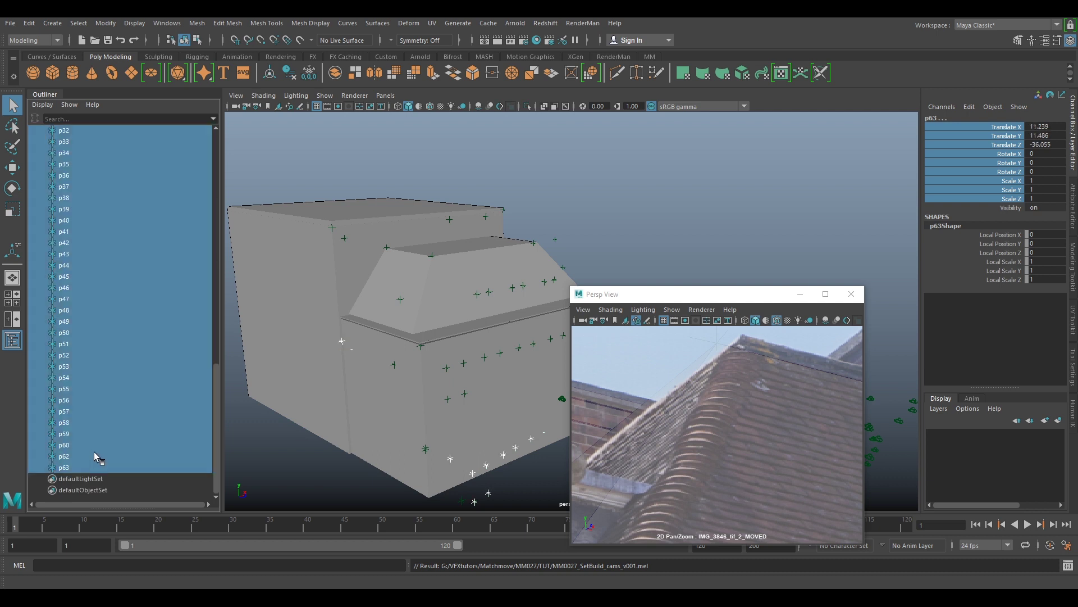
pyautogui.press('Delete')
# - Delete the imported duplicate cameras in the Scene1 group, keeping only IMG_3846_tif_2_2
pyautogui.click(42, 445)
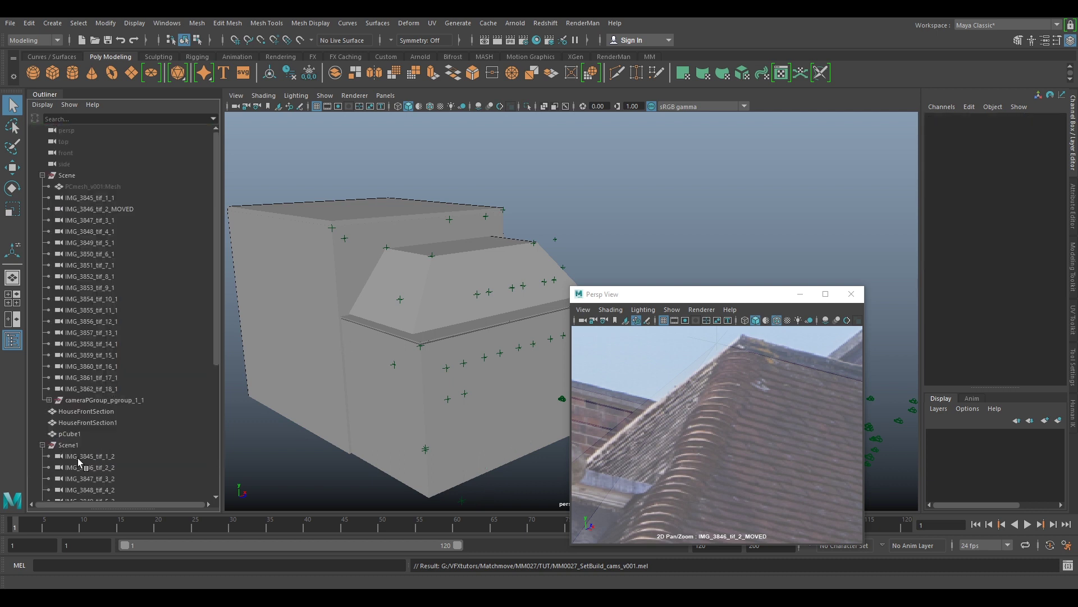
pyautogui.click(78, 456)
pyautogui.scroll(-5, 109, 370)
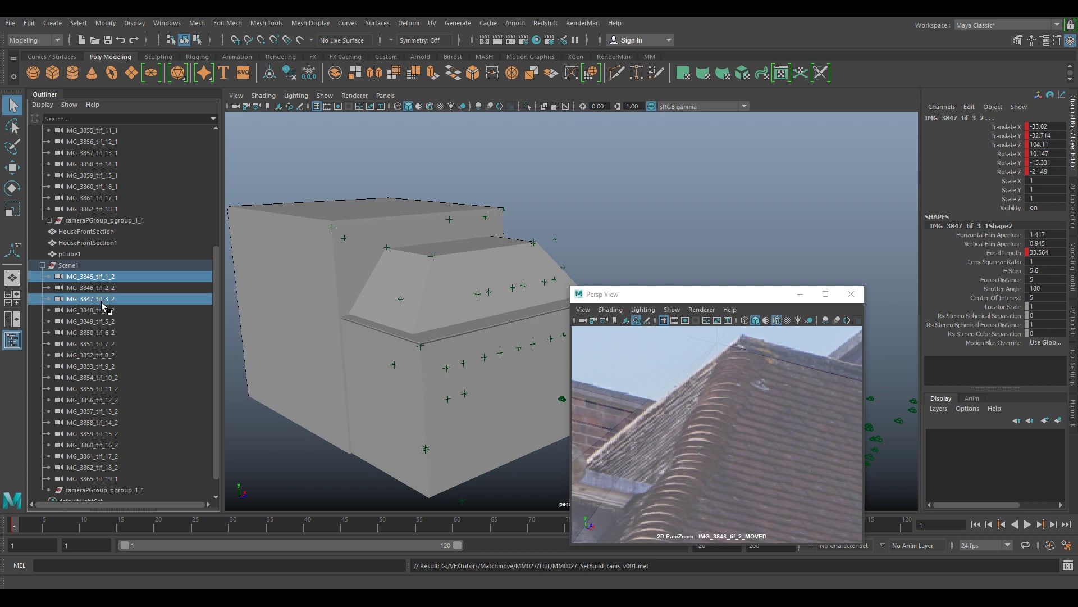
pyautogui.scroll(-1, 104, 306)
pyautogui.keyDown('shift'); pyautogui.click(112, 455); pyautogui.keyUp('shift')
pyautogui.press('Delete')
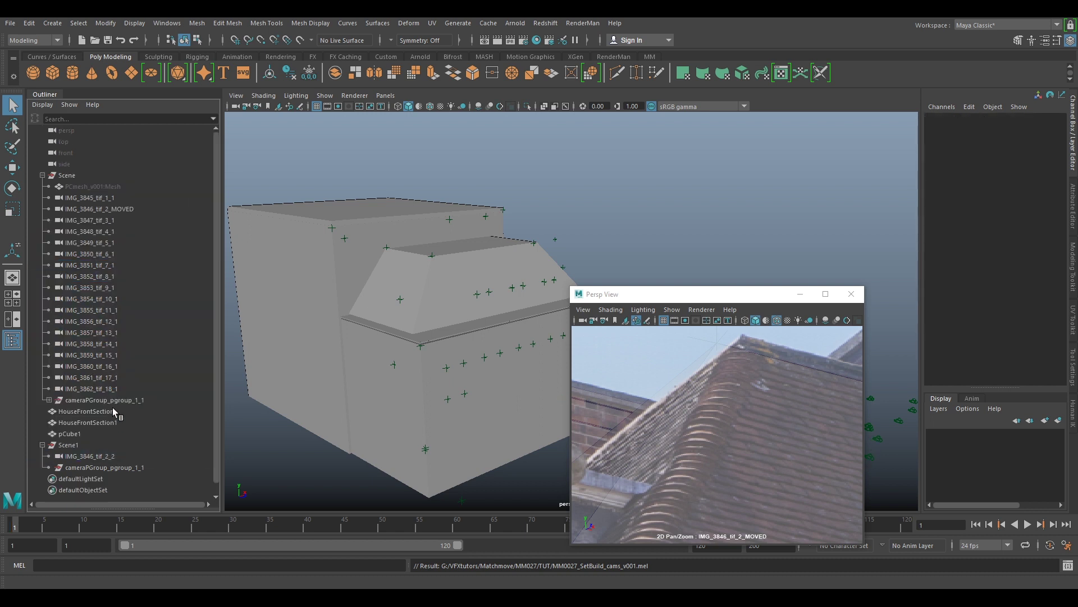
# - Show the photo view through the imported camera IMG_3846_tif_2_2 and compare its framing with the model
pyautogui.click(82, 455)
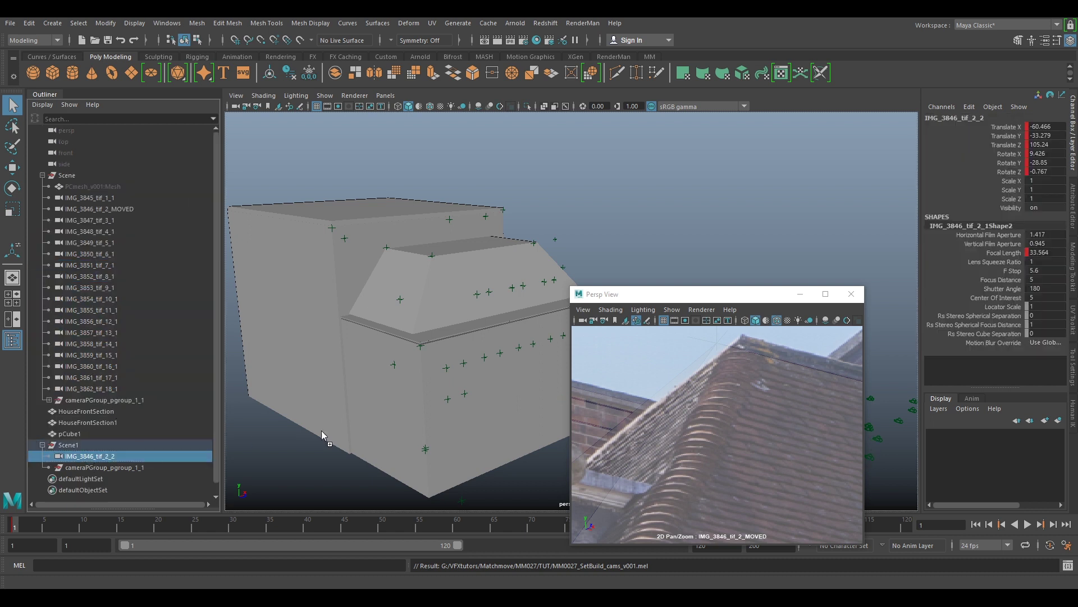
pyautogui.moveTo(625, 415); pyautogui.dragTo(696, 409, button='middle')
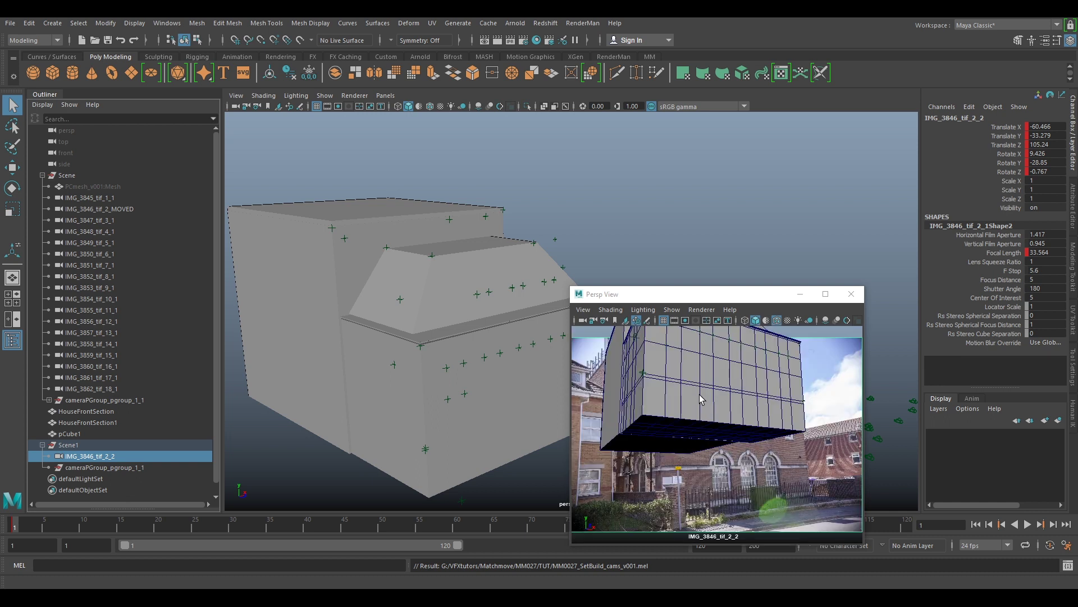
pyautogui.press('\\')
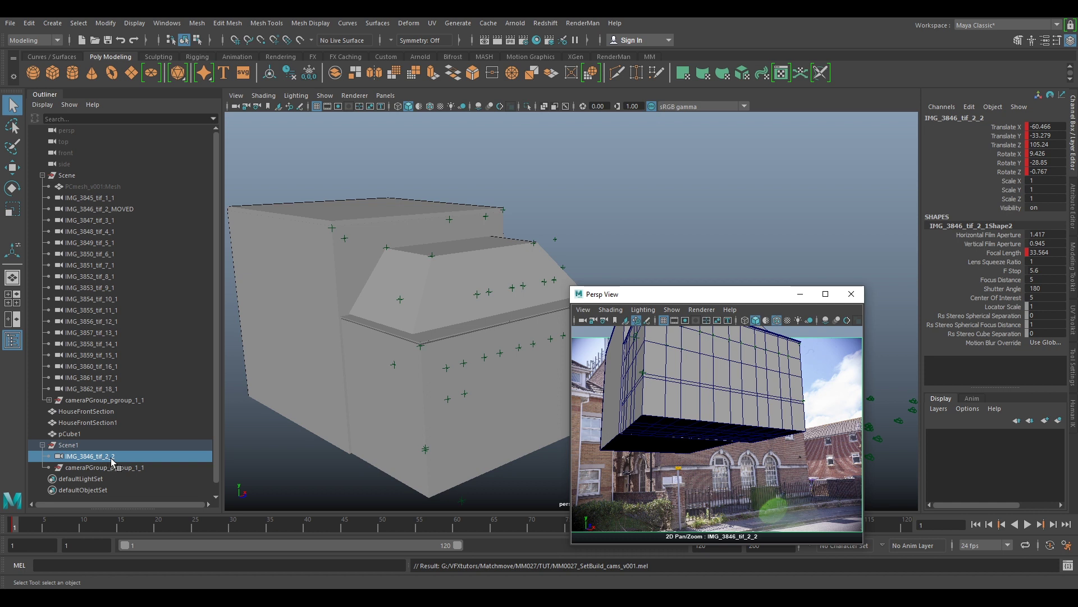
# - Undo the deletion of the duplicate cameras and check the transforms of IMG_3846_tif_2_MOVED and the Scene group
pyautogui.hotkey('ctrl', 'z')
pyautogui.hotkey('ctrl', 'z')
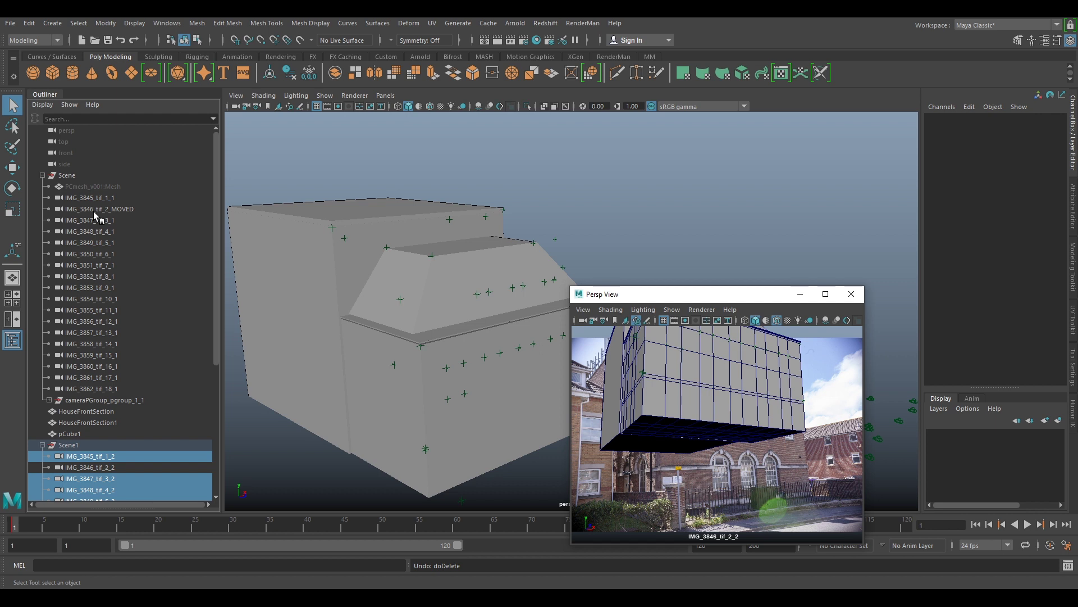
pyautogui.hotkey('ctrl', 'z')
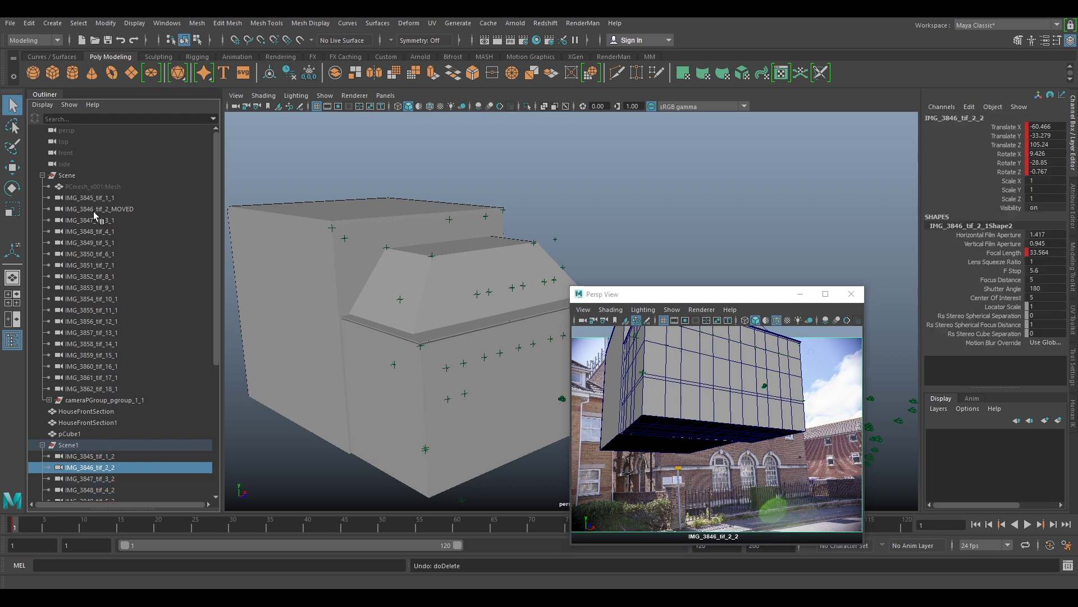
pyautogui.click(93, 210)
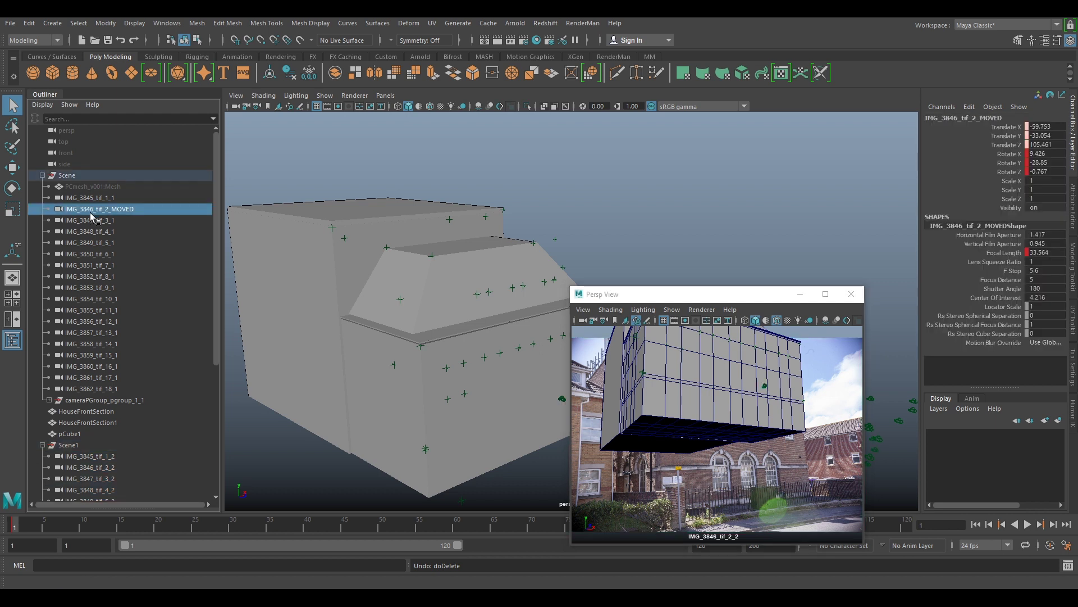
pyautogui.click(62, 176)
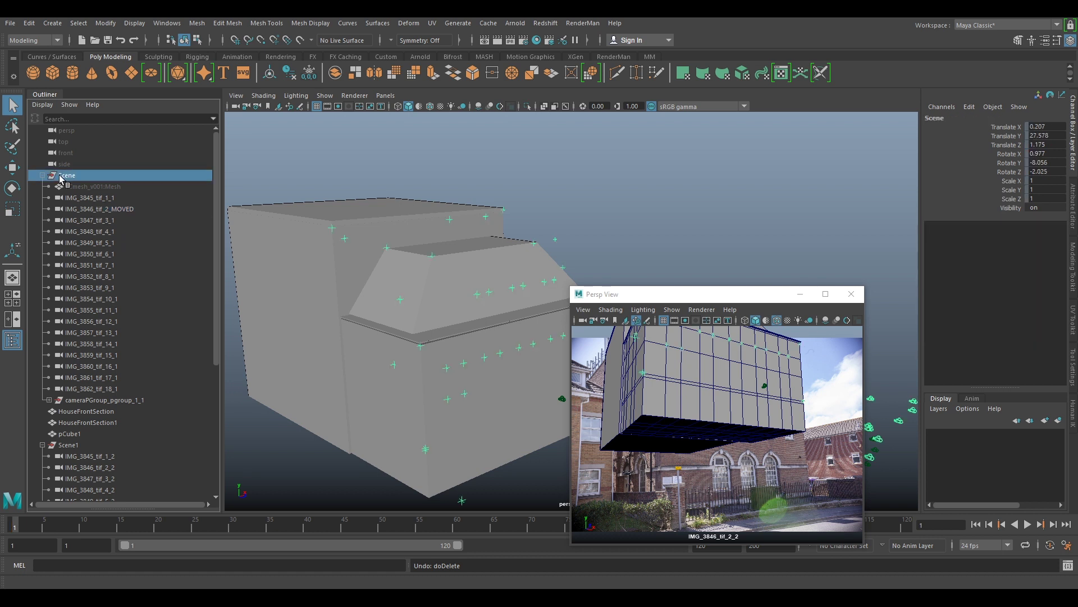
# - Remove the duplicate cameras and the cameraPGroup_pgroup_1_1 group from Scene1, leaving only IMG_3846_tif_2_2
pyautogui.click(98, 457)
pyautogui.keyDown('ctrl'); pyautogui.click(105, 478); pyautogui.keyUp('ctrl')
pyautogui.scroll(-6, 104, 466)
pyautogui.keyDown('shift'); pyautogui.click(100, 453); pyautogui.keyUp('shift')
pyautogui.press('Delete')
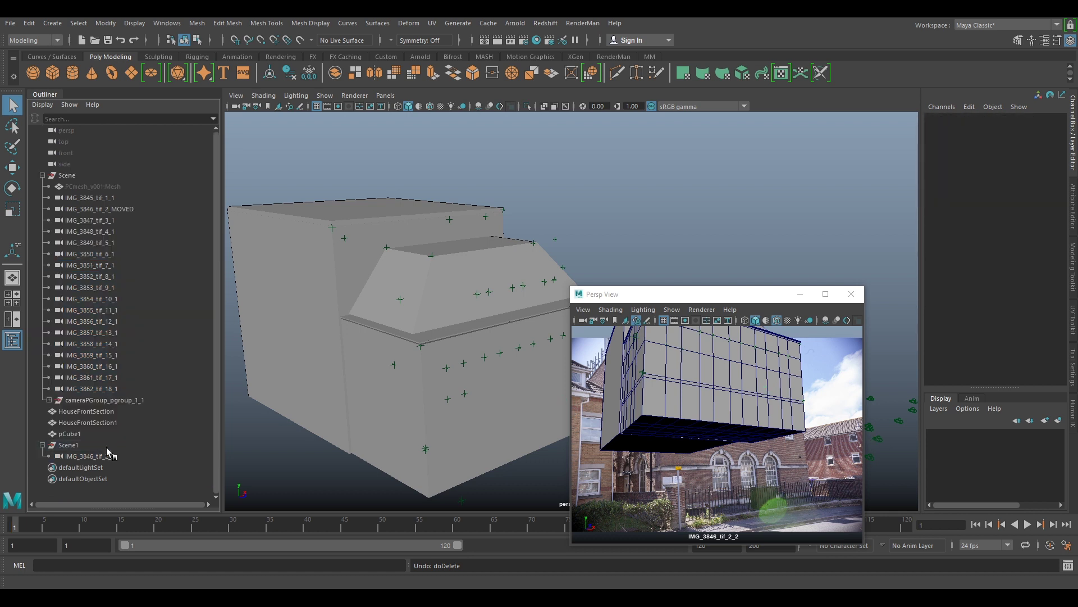
# - Copy the Scene group's translation to the Scene1 group, giving Translate X 0.207, Y 27.578 and Z 1.175
pyautogui.click(66, 175)
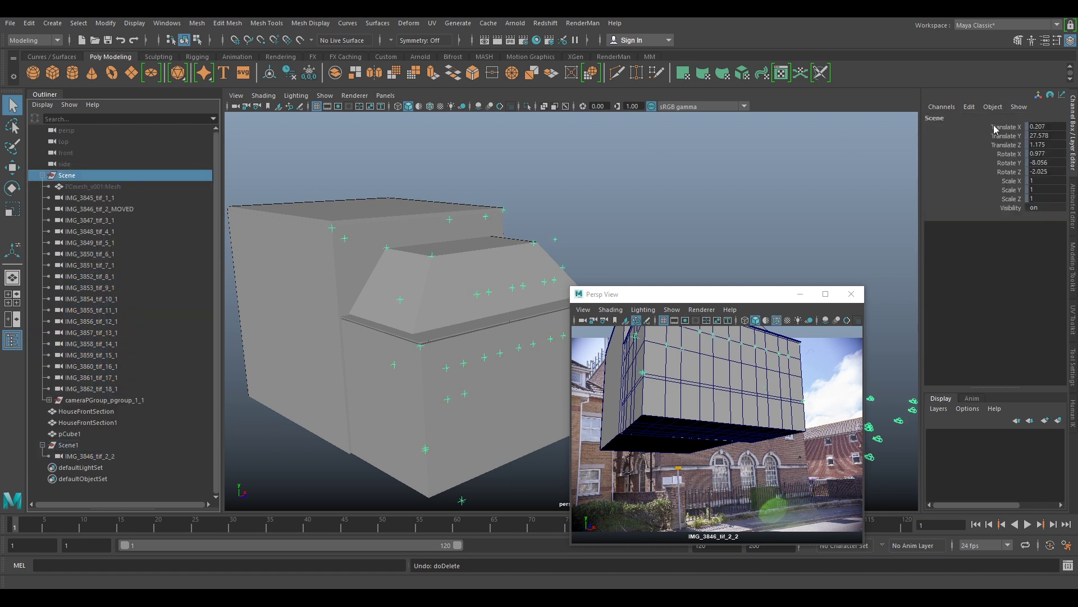
pyautogui.doubleClick(1052, 126)
pyautogui.click(69, 445)
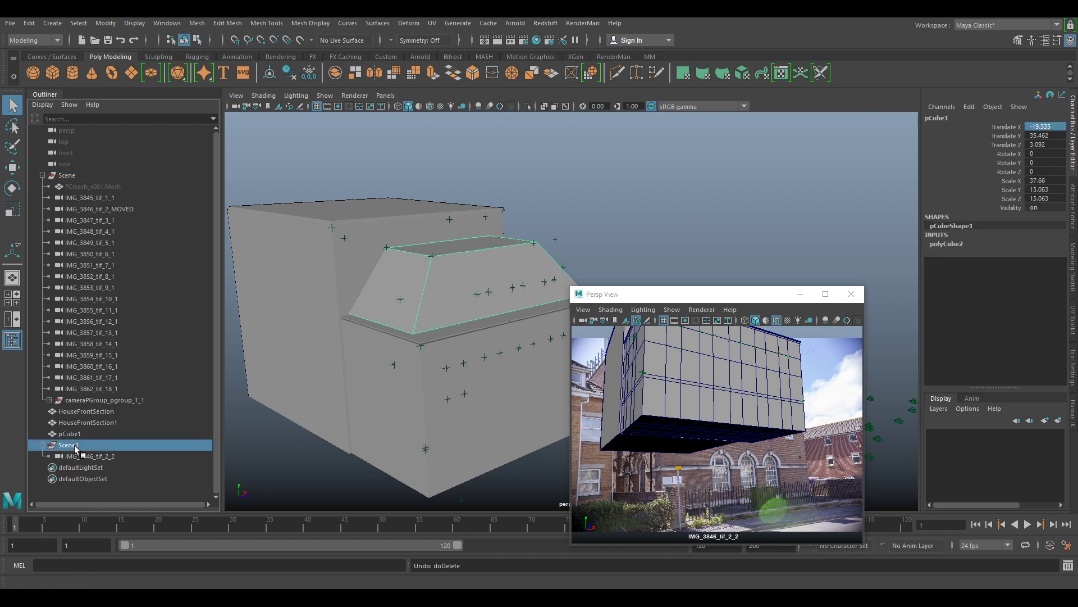
pyautogui.doubleClick(1050, 128)
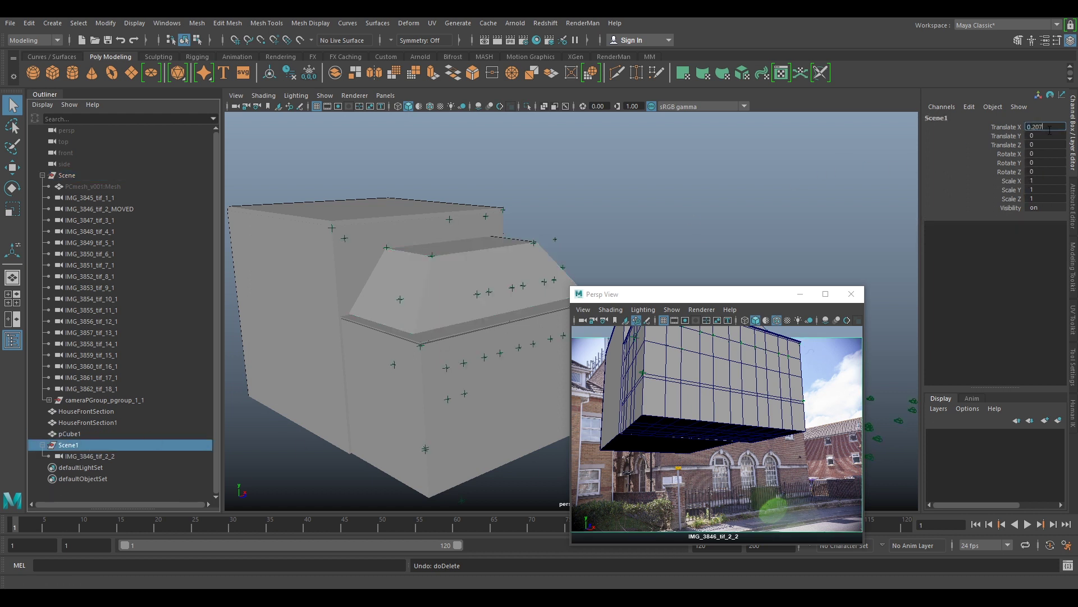
pyautogui.click(56, 174)
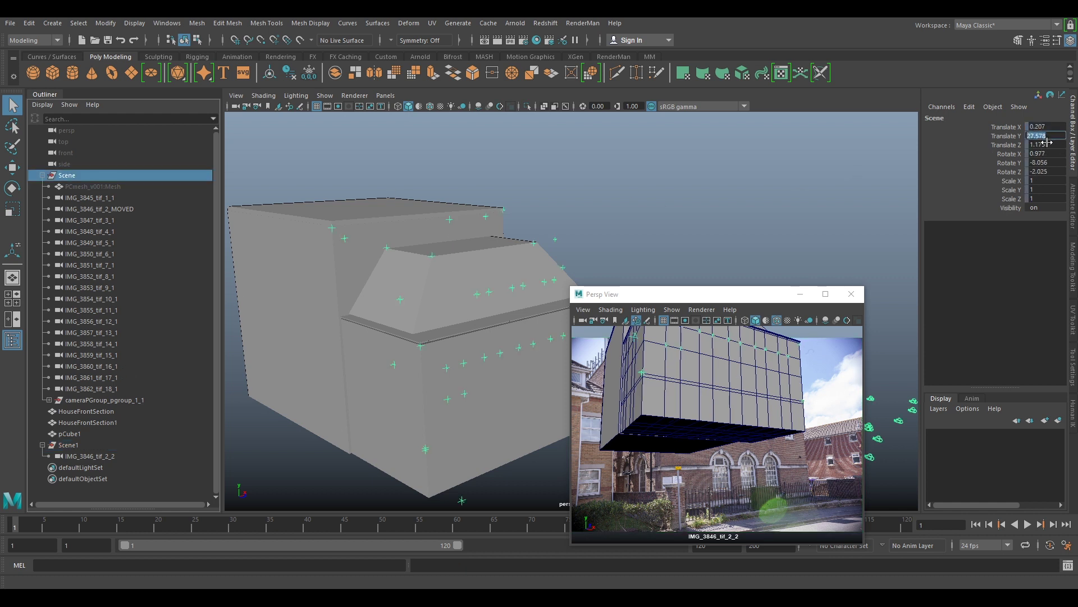
pyautogui.click(76, 446)
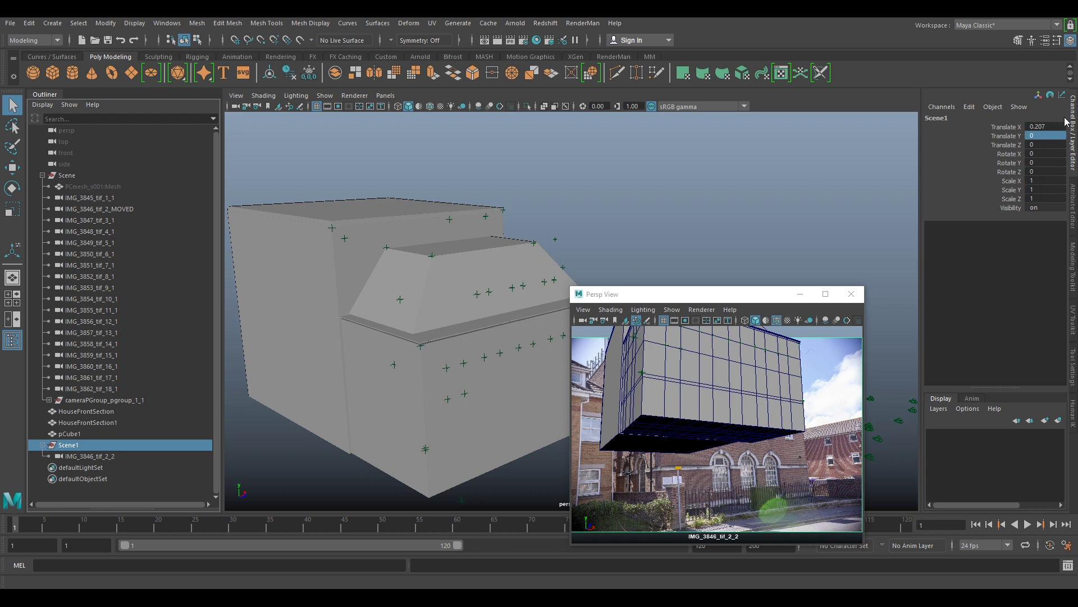
pyautogui.click(1040, 136)
pyautogui.click(100, 176)
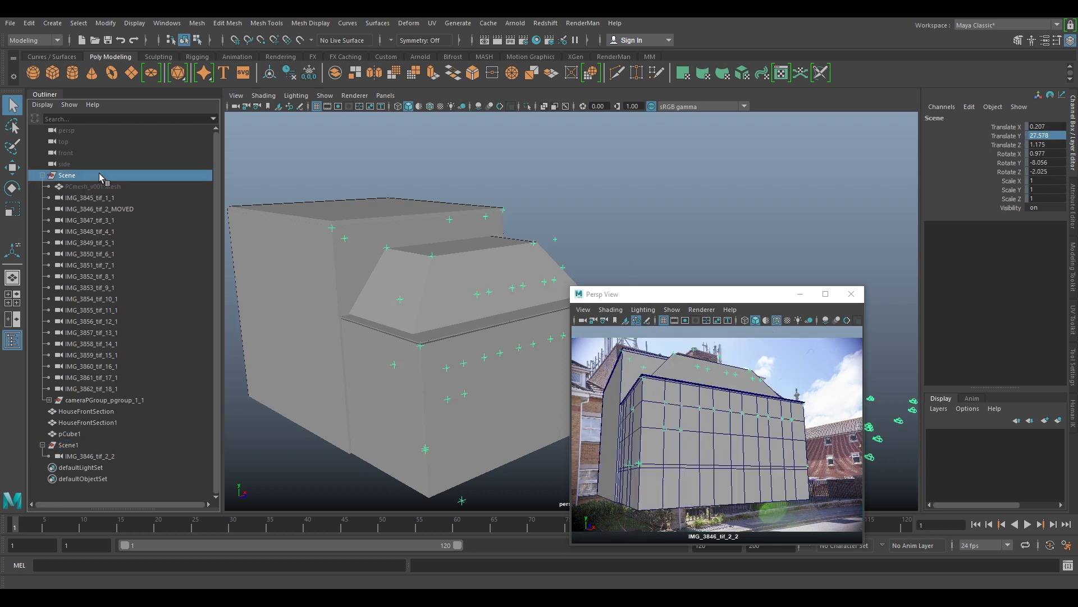
pyautogui.click(1048, 143)
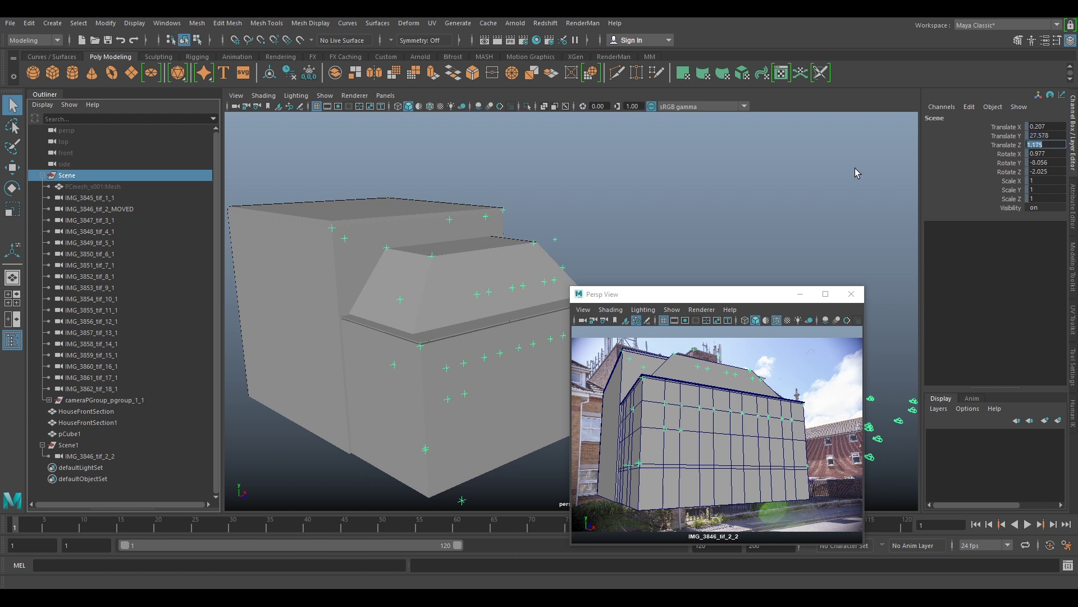
pyautogui.click(70, 448)
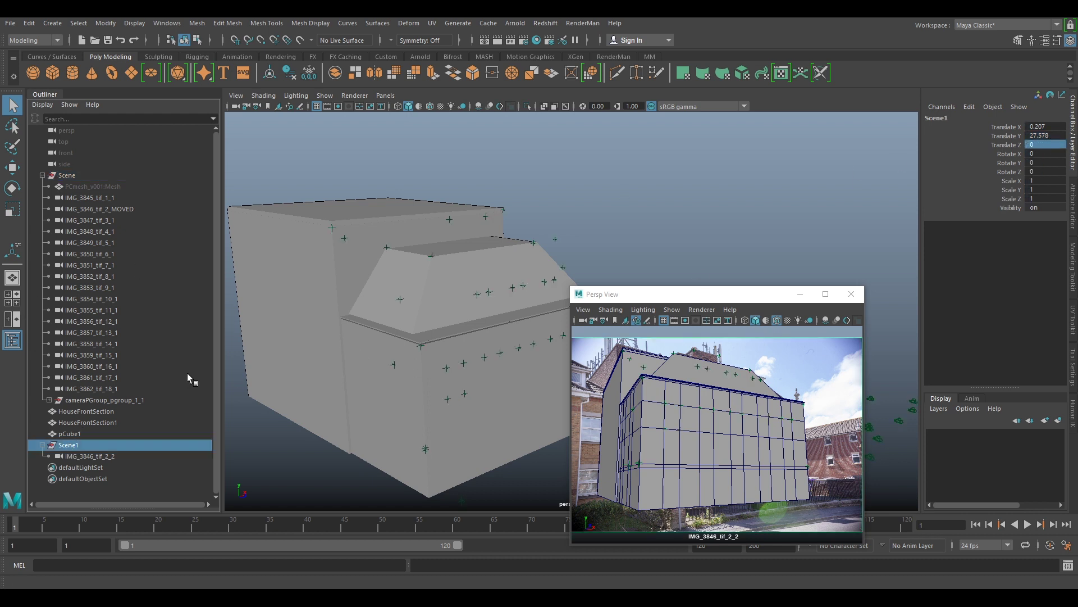
pyautogui.click(1051, 145)
# - Copy the Scene group's rotation to Scene1, giving Rotate X 0.977, Y -8.056 and Z -2.025
pyautogui.click(66, 177)
pyautogui.click(1044, 154)
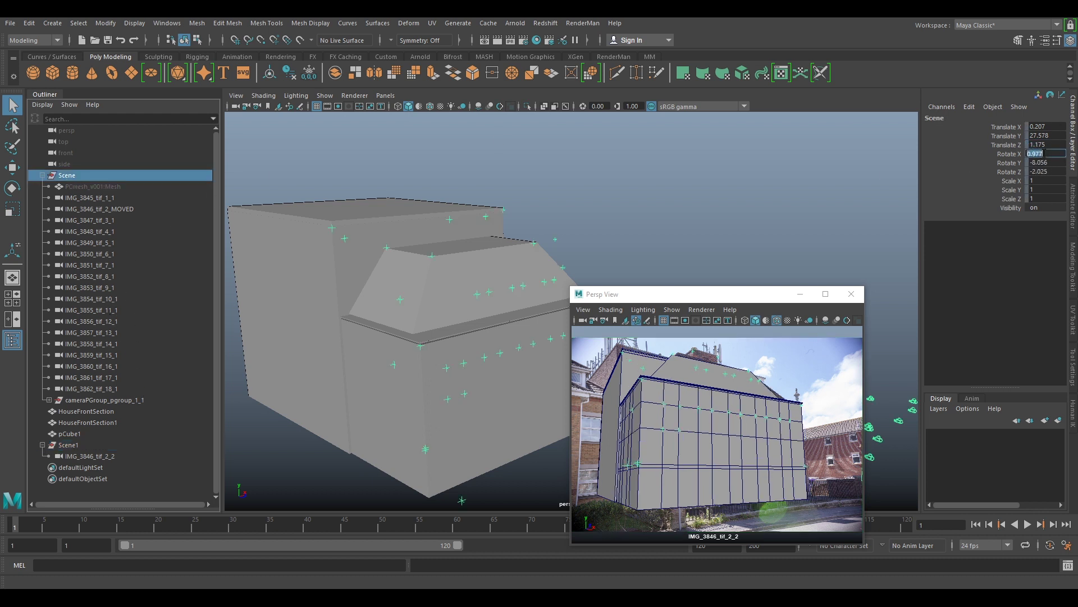
pyautogui.click(75, 445)
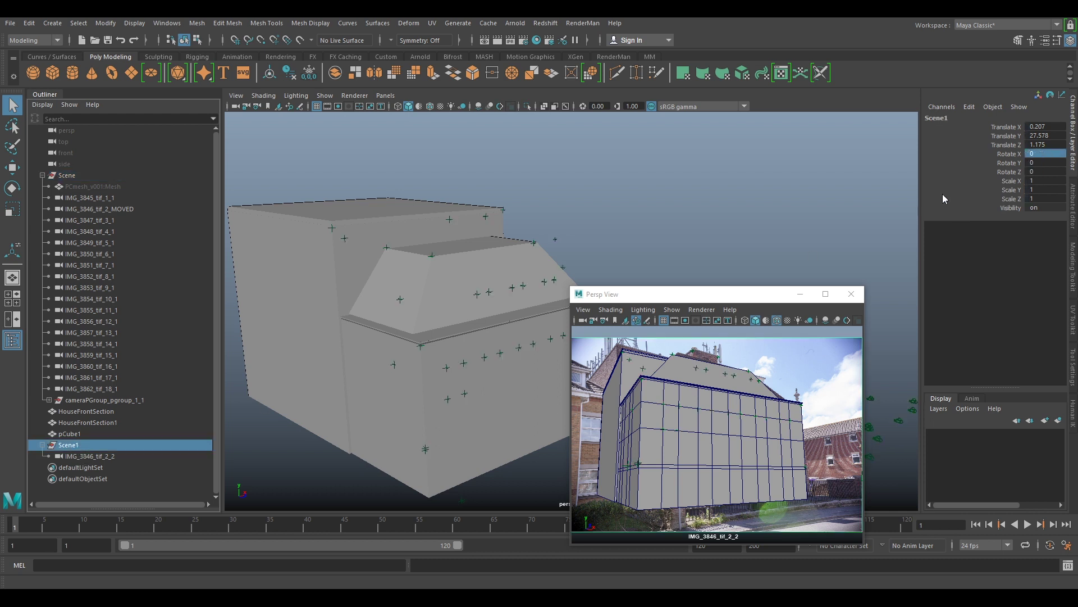
pyautogui.click(1045, 157)
pyautogui.write('0.977')
pyautogui.click(103, 176)
pyautogui.click(1062, 163)
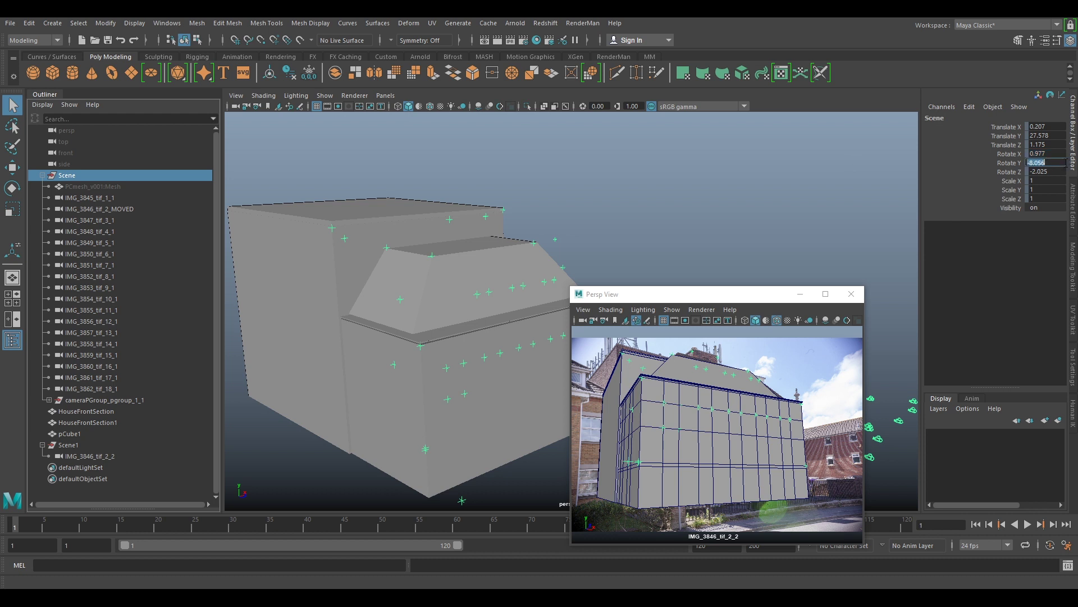
pyautogui.click(68, 445)
pyautogui.click(1041, 162)
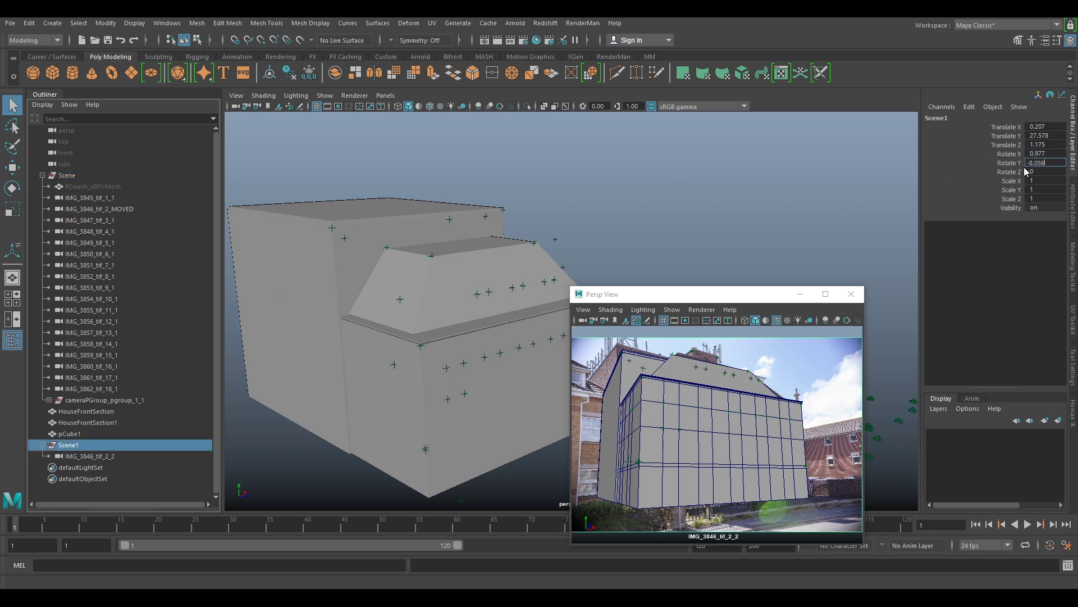
pyautogui.click(67, 175)
pyautogui.click(1048, 172)
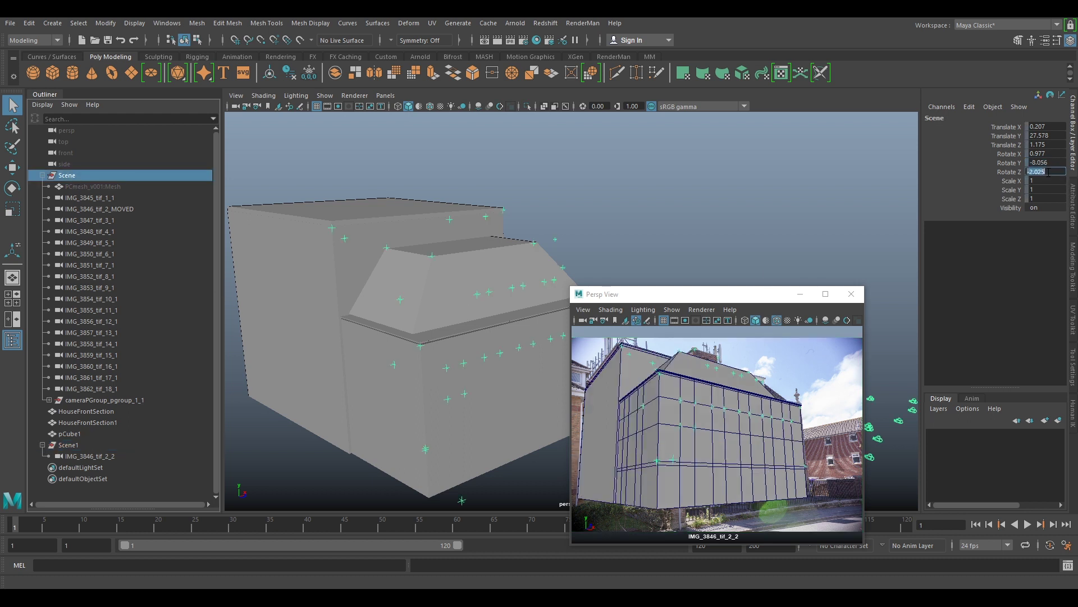
pyautogui.click(69, 445)
pyautogui.click(1039, 170)
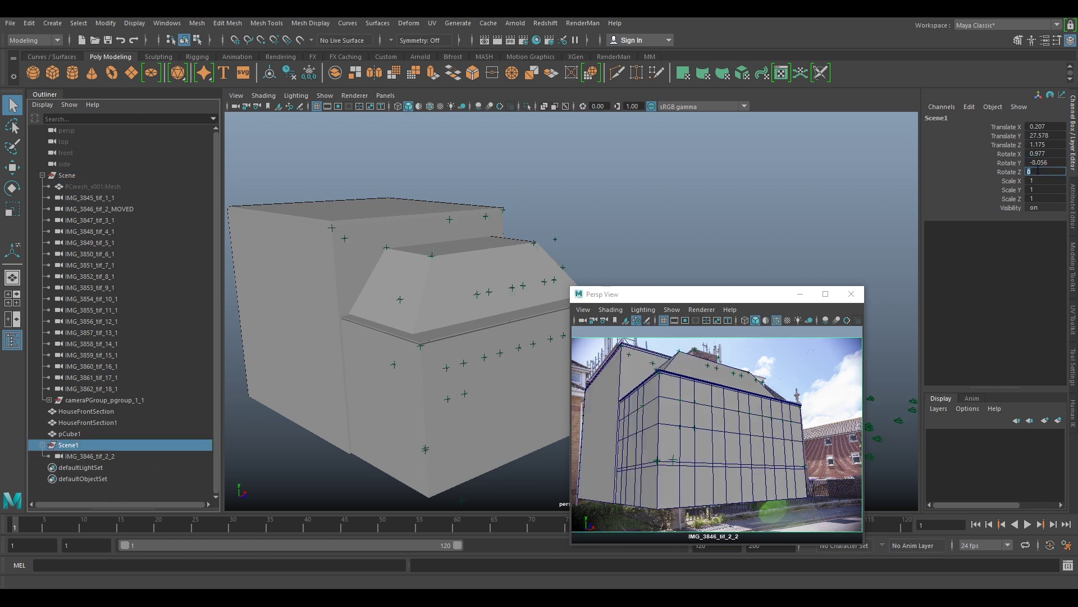
# - Replace the image plane picture of camera IMG_3846_tif_2_2 with IMG_3846_dewarped.tif
pyautogui.click(83, 456)
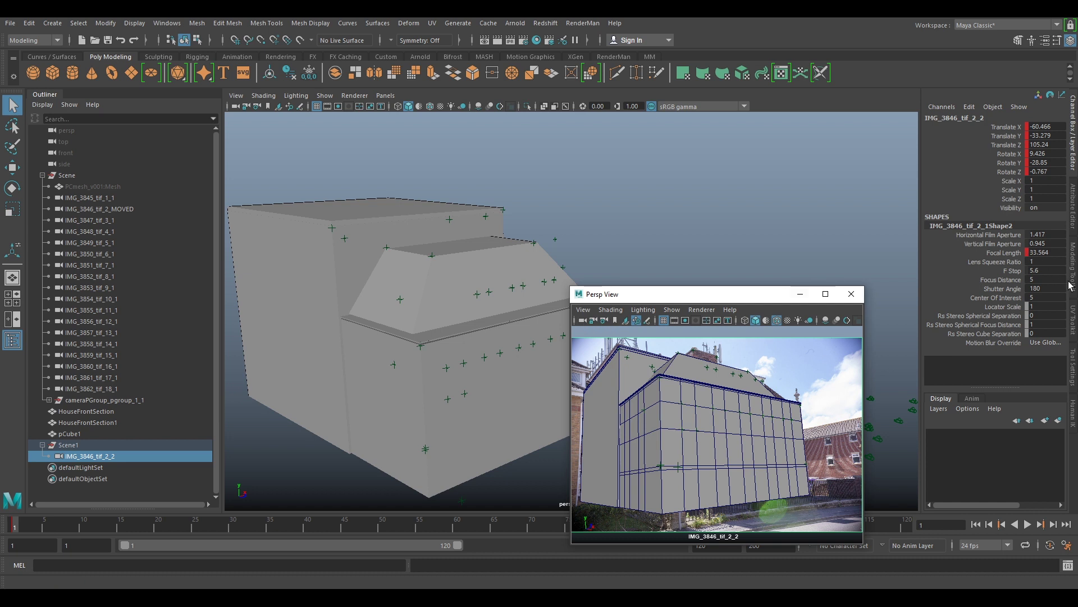
pyautogui.click(1073, 208)
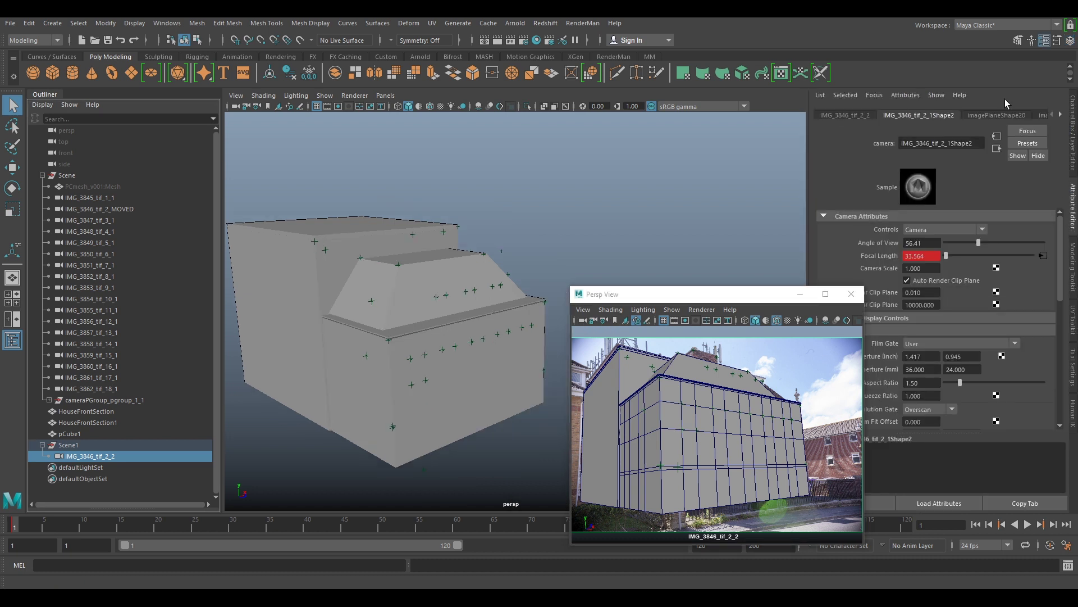
pyautogui.click(996, 115)
pyautogui.click(1012, 330)
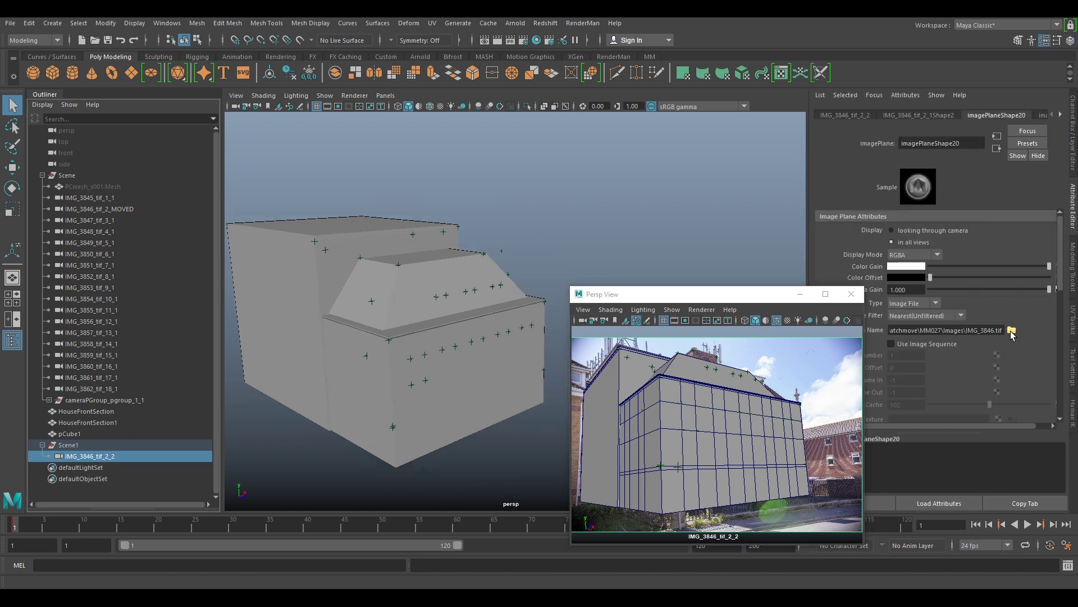
pyautogui.click(387, 284)
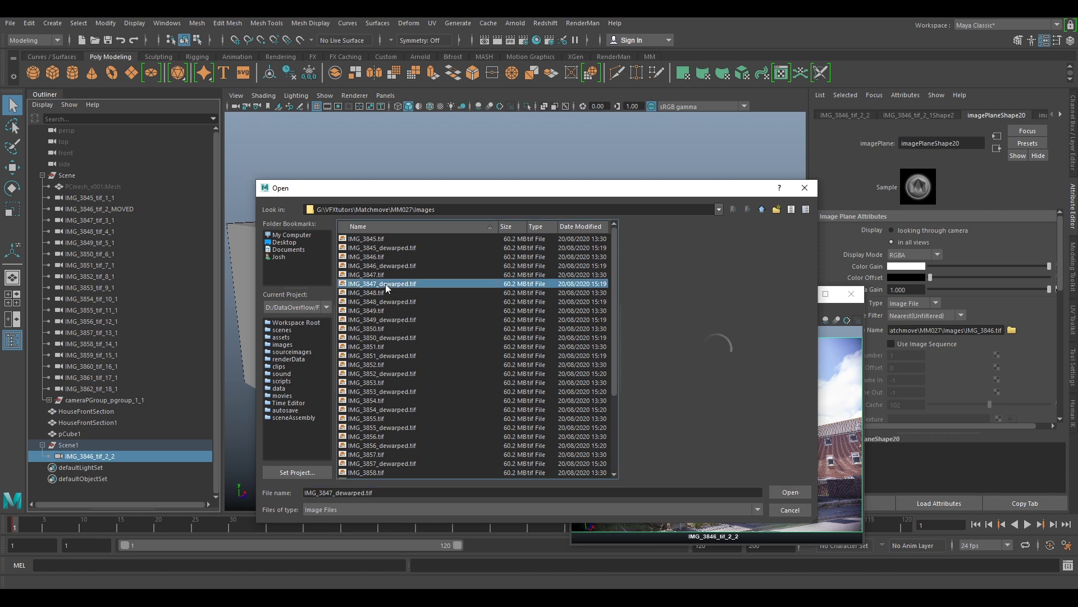
pyautogui.click(405, 266)
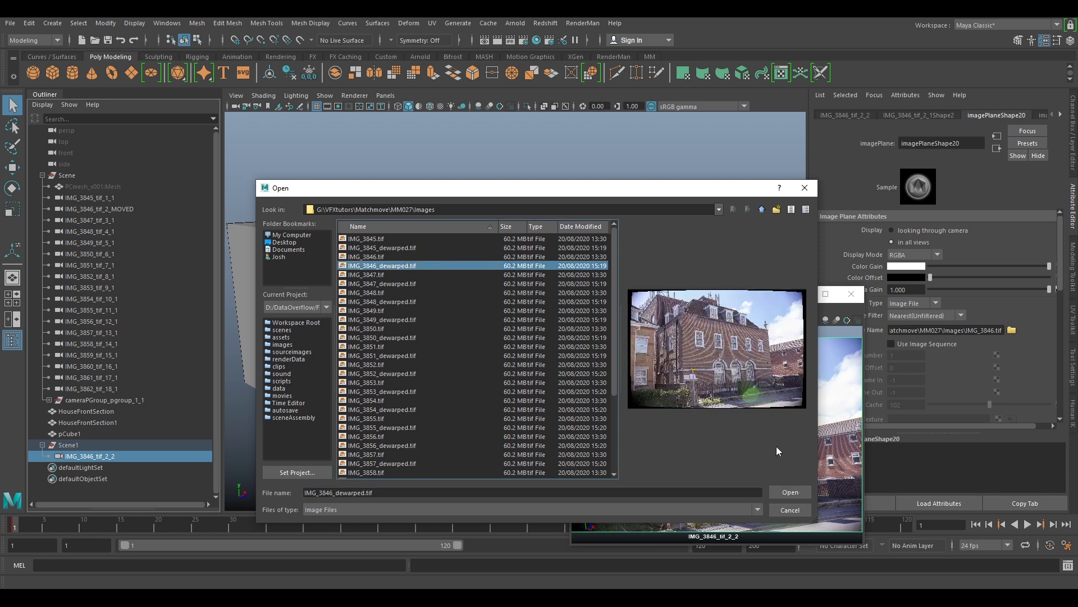
pyautogui.click(791, 492)
# - Set the image plane's Alpha Gain to 0.8 and its Depth to 1
pyautogui.moveTo(913, 290); pyautogui.dragTo(402, 298)
pyautogui.write('.8')
pyautogui.press('Return')
pyautogui.scroll(-4, 917, 374)
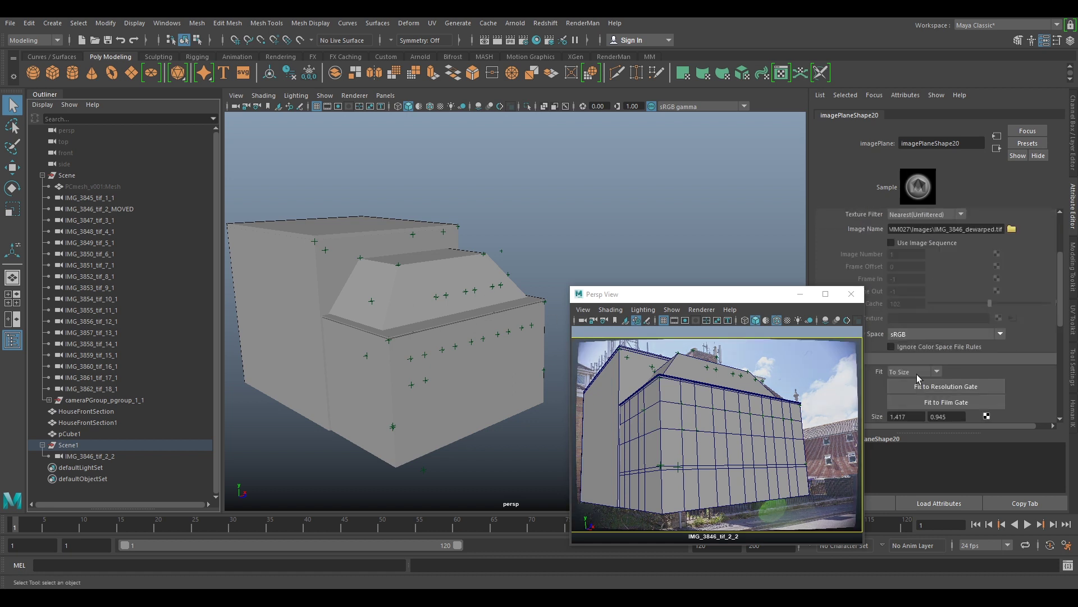
pyautogui.scroll(-2, 925, 395)
pyautogui.moveTo(920, 353); pyautogui.dragTo(473, 350)
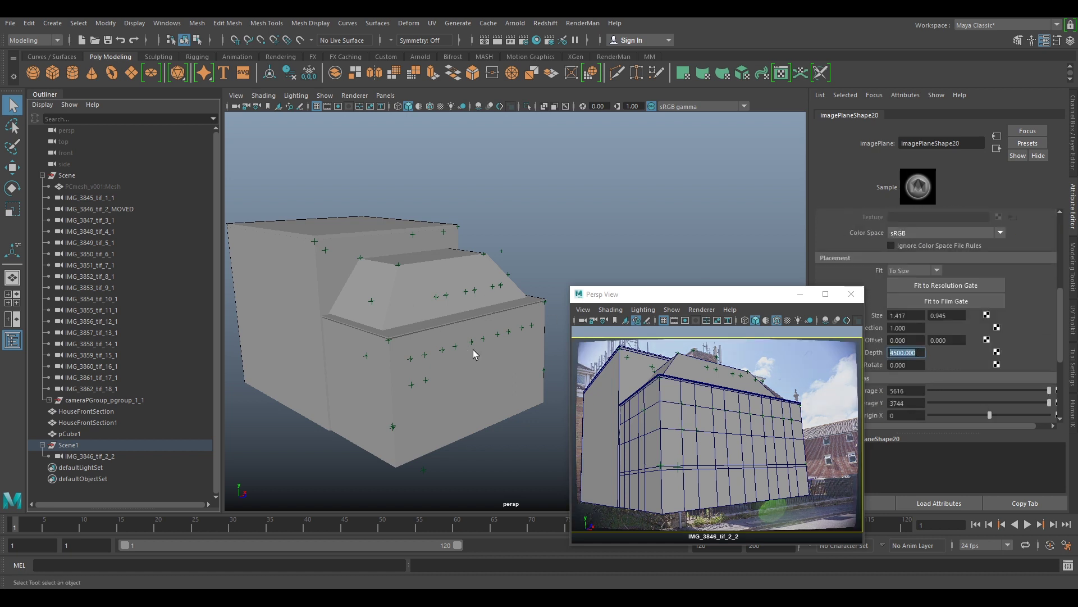
pyautogui.write('1')
pyautogui.press('Return')
pyautogui.click(702, 366)
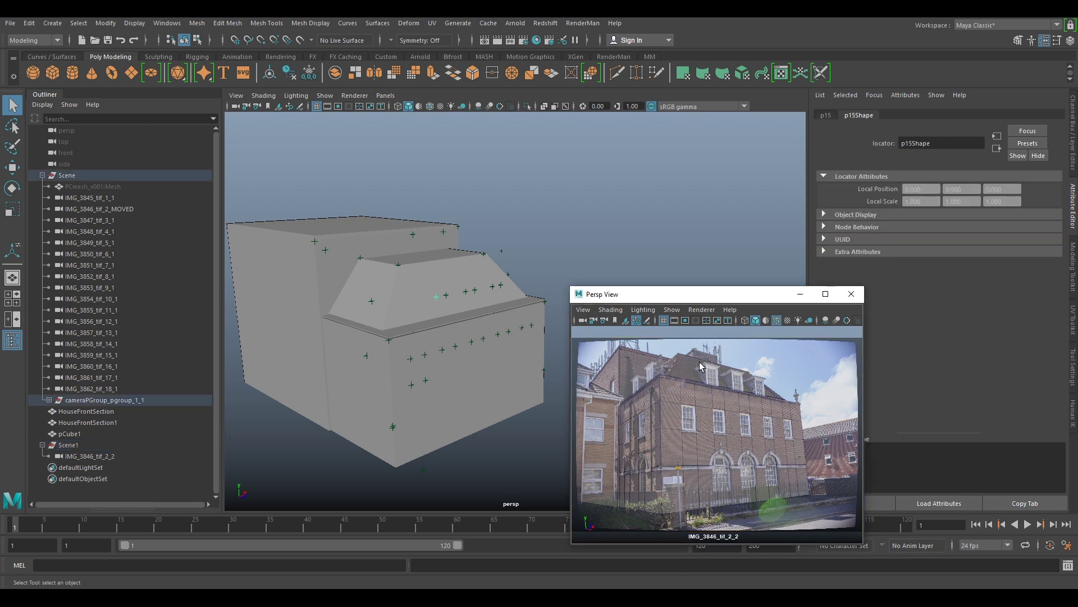
pyautogui.click(72, 434)
pyautogui.click(79, 455)
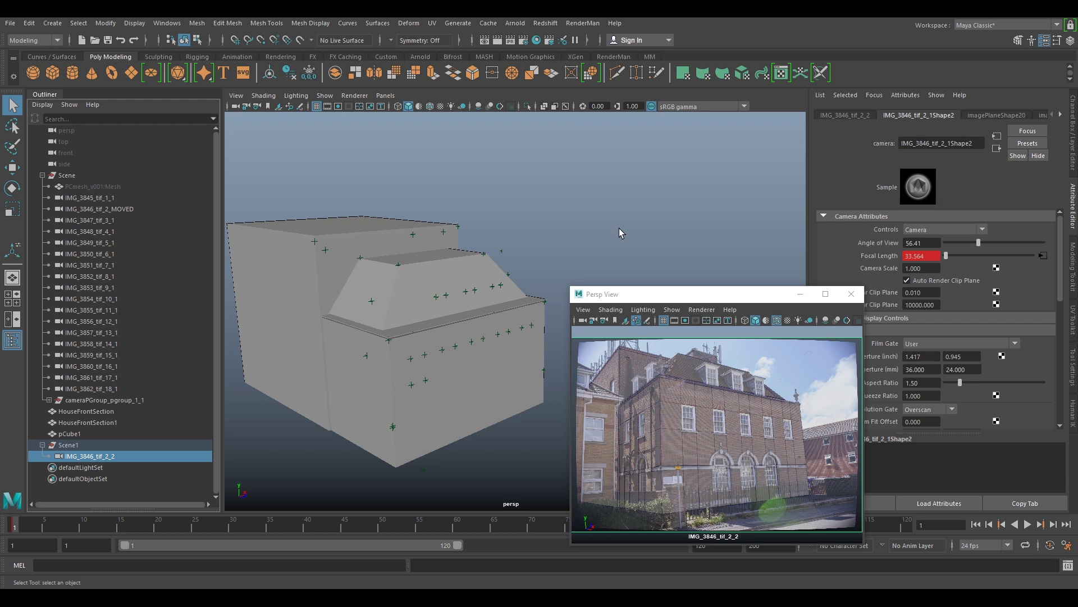
# - Lock the channels from Translate X to Rs Stereo Cube Separation on all cameras from IMG_3845_tif_1_1 to IMG_3862_tif_18_1
pyautogui.click(94, 198)
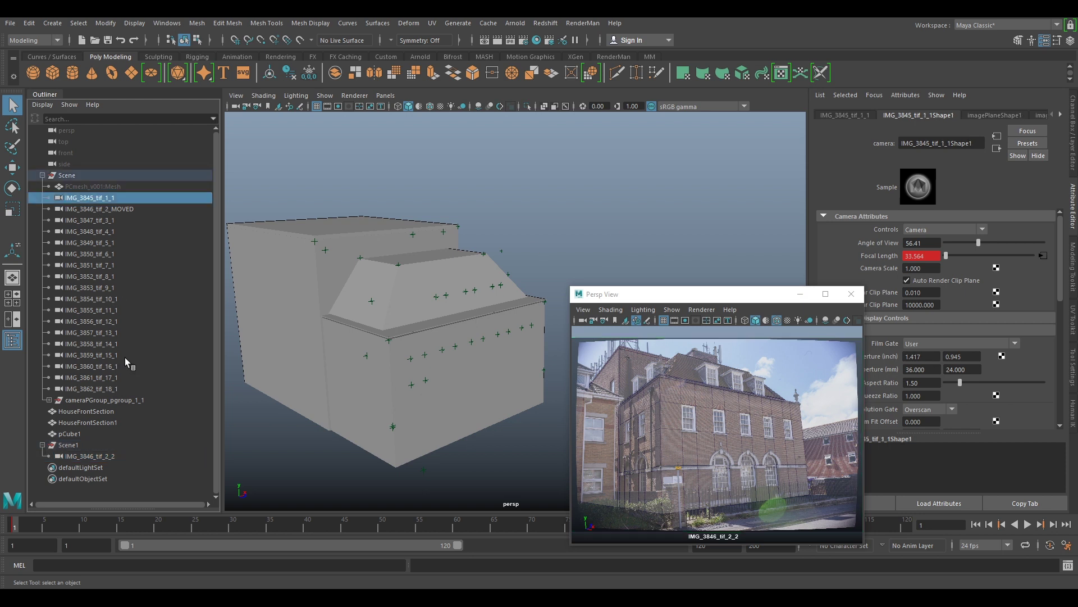
pyautogui.keyDown('shift'); pyautogui.click(119, 387); pyautogui.keyUp('shift')
pyautogui.click(1073, 155)
pyautogui.click(1011, 128)
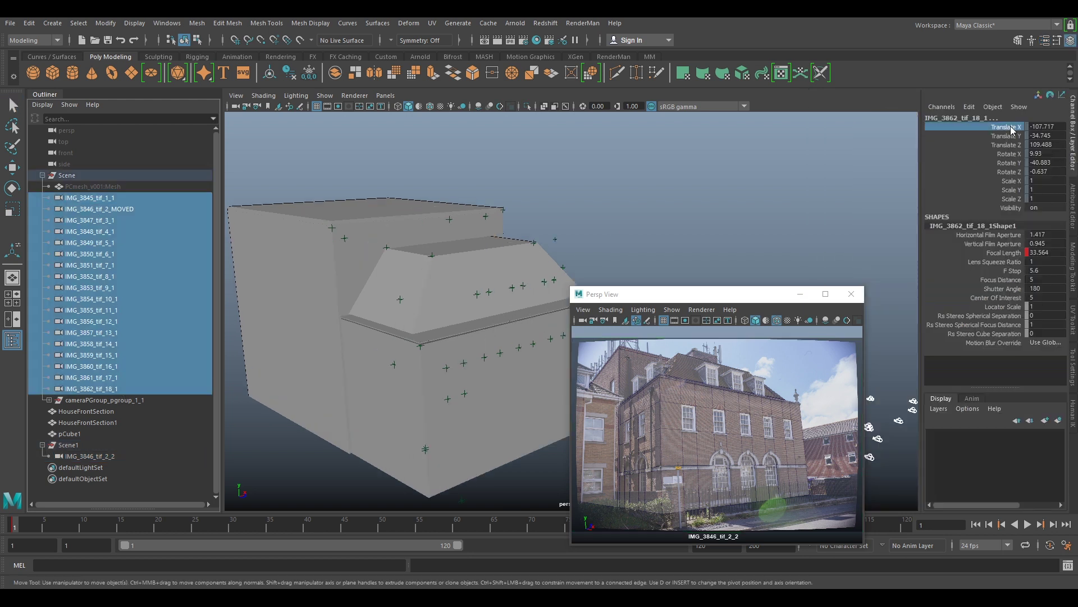
pyautogui.keyDown('shift'); pyautogui.click(1010, 335); pyautogui.keyUp('shift')
pyautogui.rightClick(1019, 310)
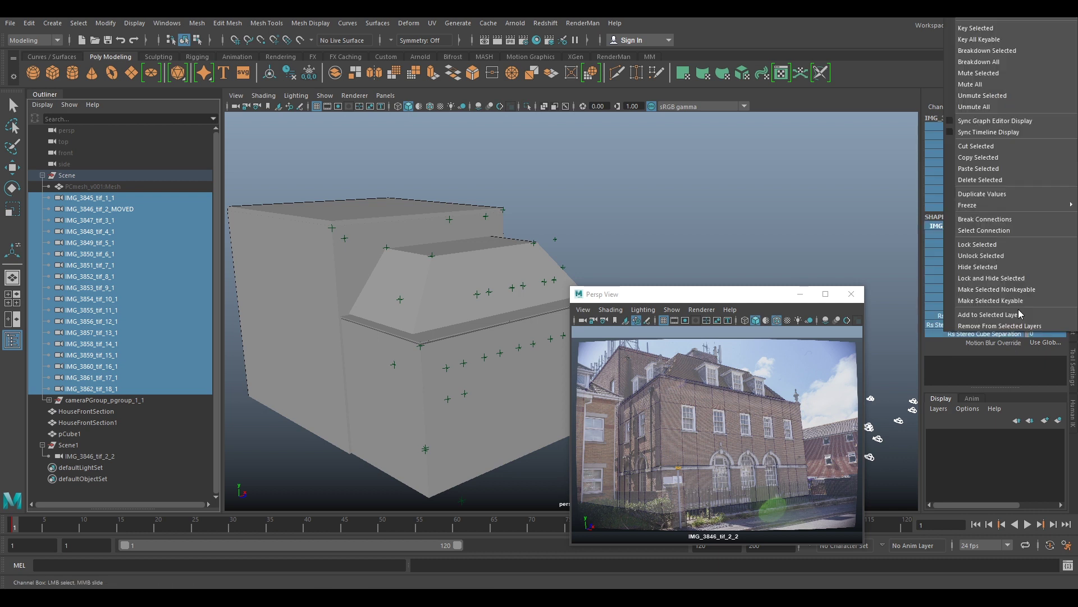
pyautogui.click(970, 255)
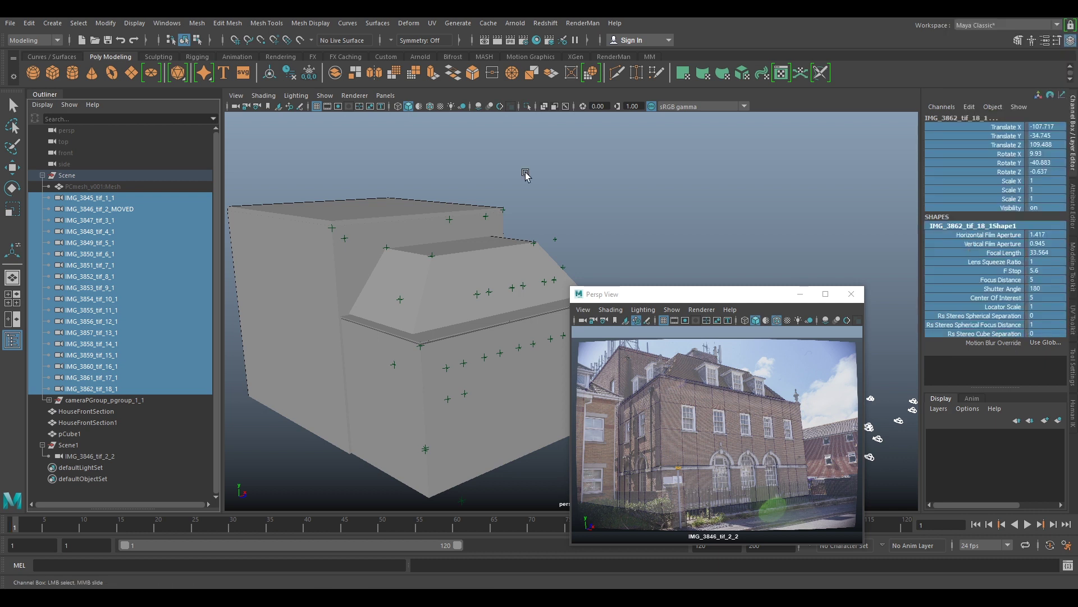
# - Lock the same channels on the restored camera IMG_3846_tif_2_2 in Scene1
pyautogui.click(79, 456)
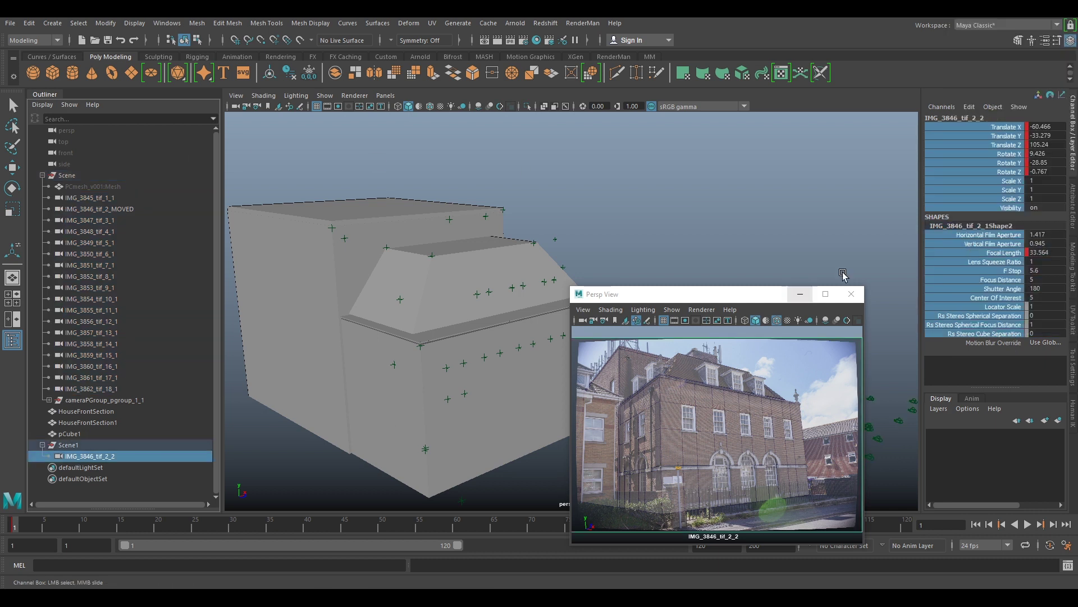
pyautogui.rightClick(1026, 133)
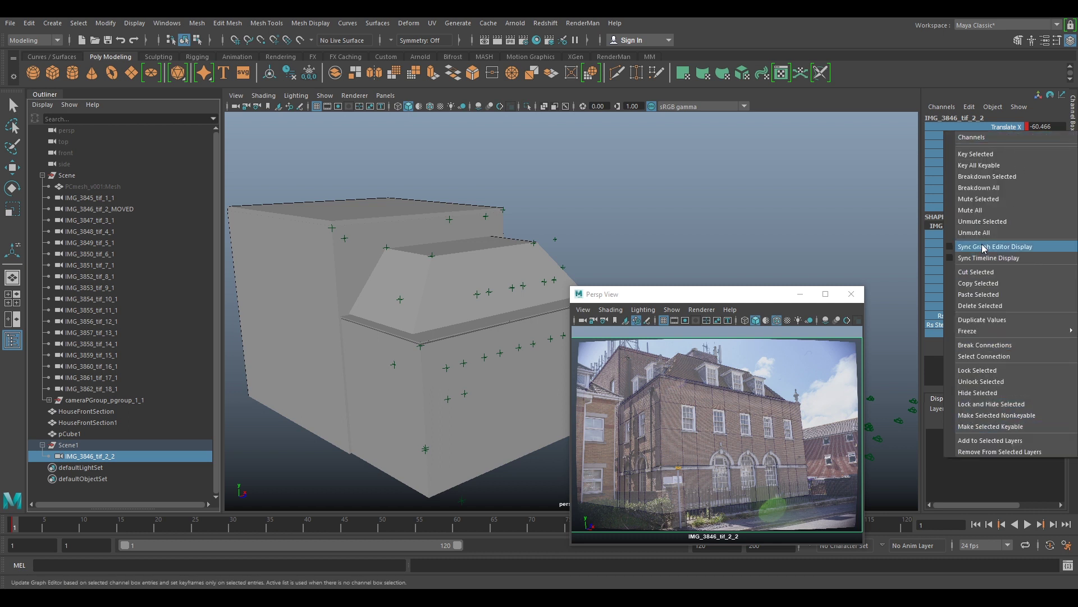
pyautogui.click(980, 369)
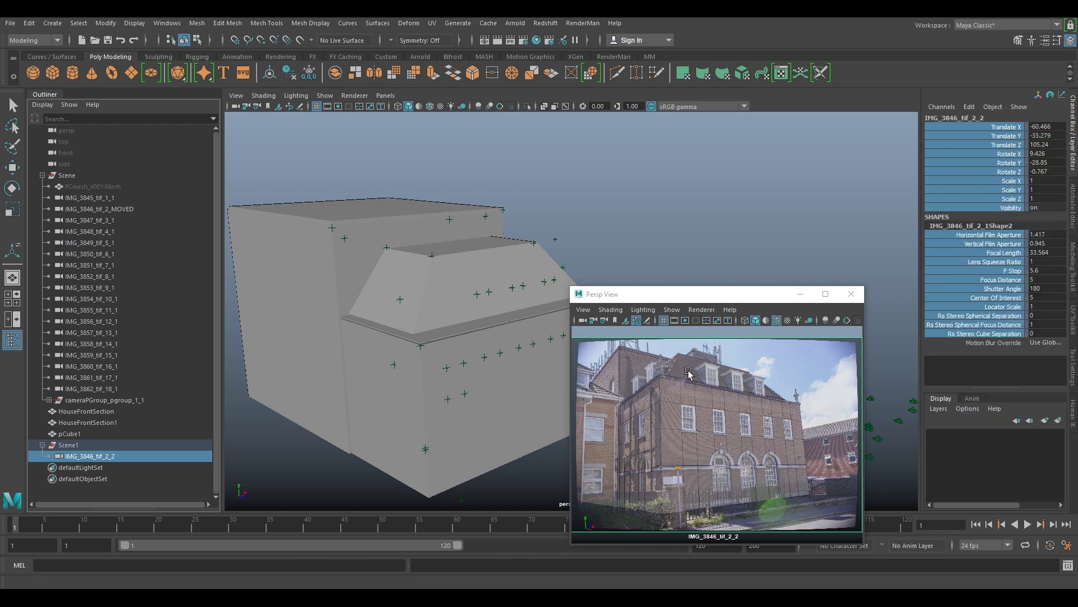
# - Select the lower side edges of the roof block pCube1 and adjust their scale along X against the photo's roof corner
pyautogui.click(689, 372)
pyautogui.moveTo(684, 375); pyautogui.dragTo(860, 457, button='right')
pyautogui.moveTo(609, 416); pyautogui.dragTo(732, 492, button='middle')
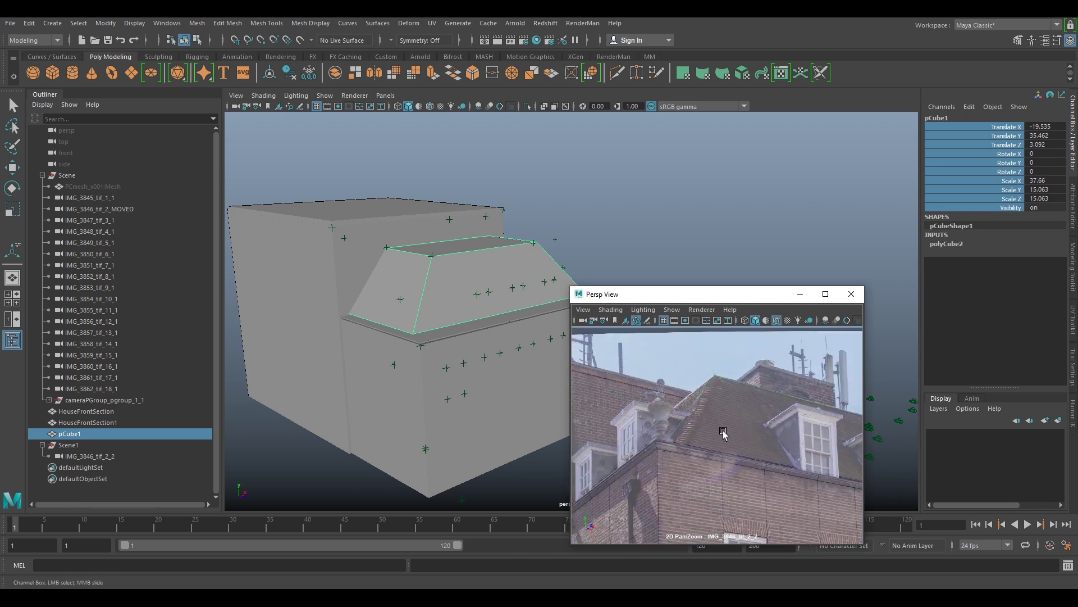
pyautogui.moveTo(379, 291); pyautogui.dragTo(381, 264, button='right')
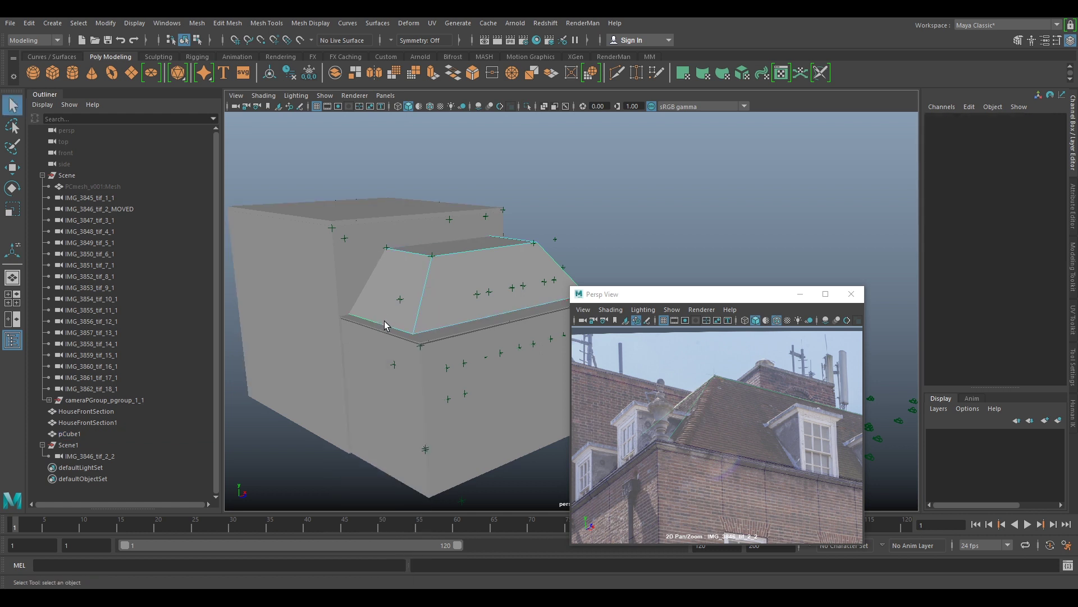
pyautogui.click(386, 323)
pyautogui.keyDown('alt'); pyautogui.moveTo(631, 210); pyautogui.dragTo(539, 241); pyautogui.keyUp('alt')
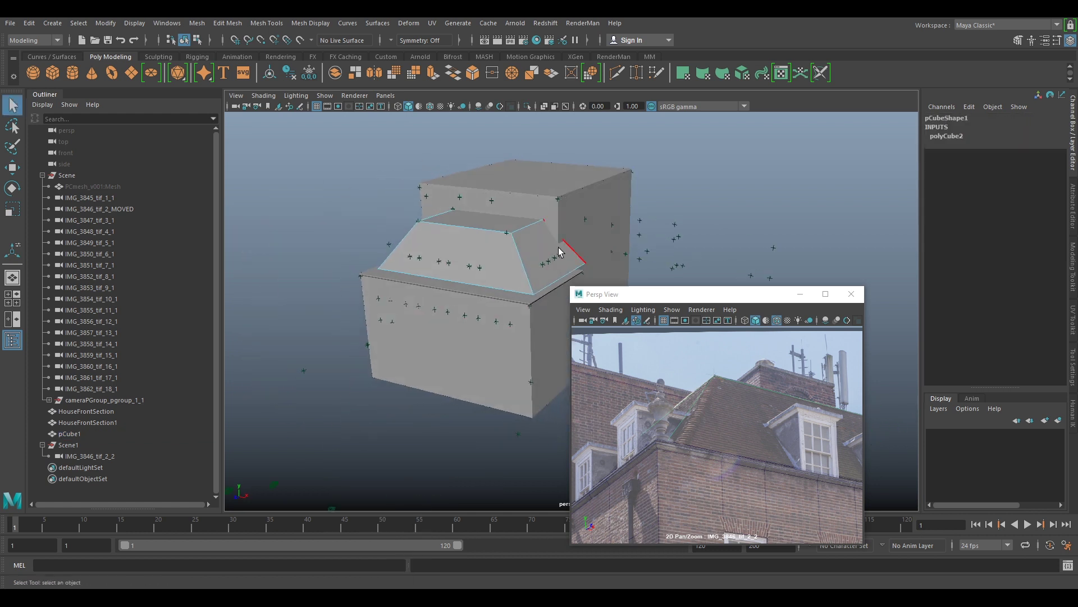
pyautogui.press('e')
pyautogui.press('r')
pyautogui.keyDown('alt'); pyautogui.moveTo(463, 289); pyautogui.dragTo(538, 285); pyautogui.keyUp('alt')
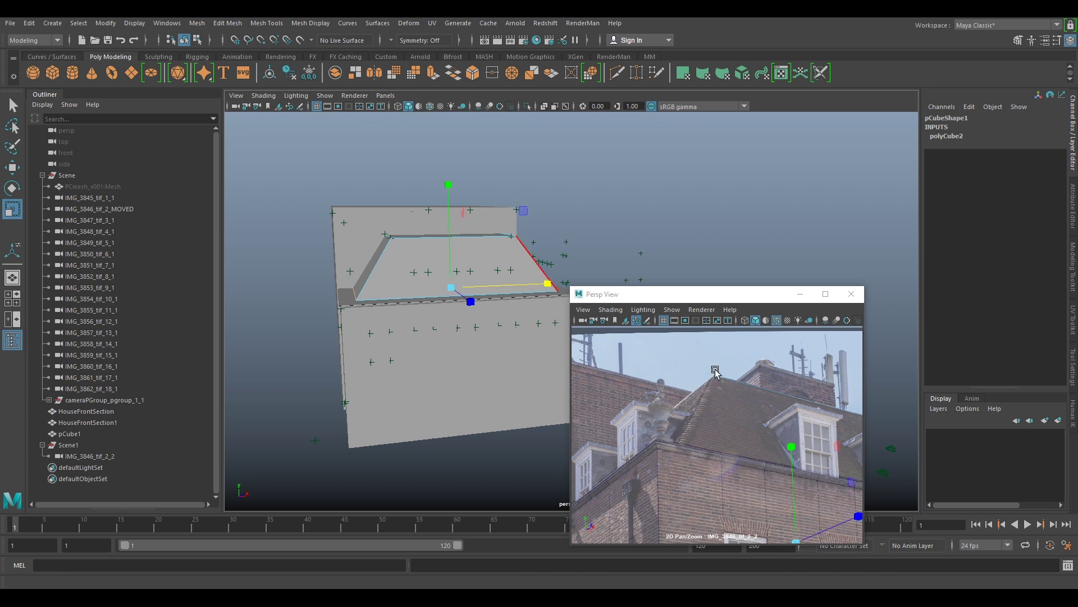
pyautogui.keyDown('alt'); pyautogui.moveTo(462, 320); pyautogui.dragTo(485, 338); pyautogui.keyUp('alt')
pyautogui.keyDown('alt'); pyautogui.moveTo(498, 393); pyautogui.dragTo(525, 390); pyautogui.keyUp('alt')
# - Delete the misplaced camera IMG_3846_tif_2_MOVED from the Scene group
pyautogui.click(87, 221)
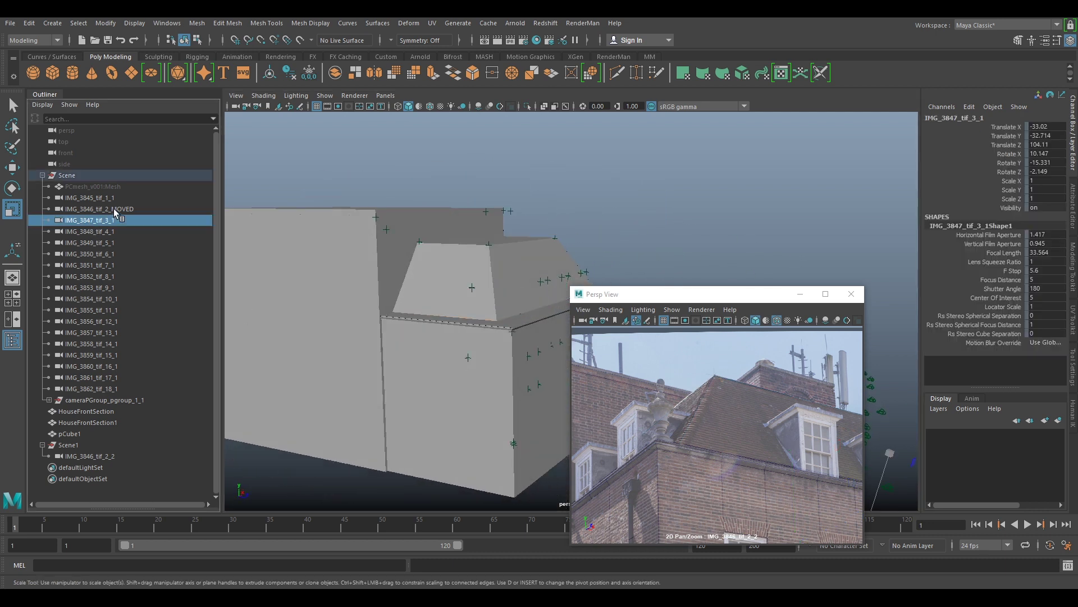
pyautogui.click(113, 208)
pyautogui.press('Delete')
pyautogui.click(113, 209)
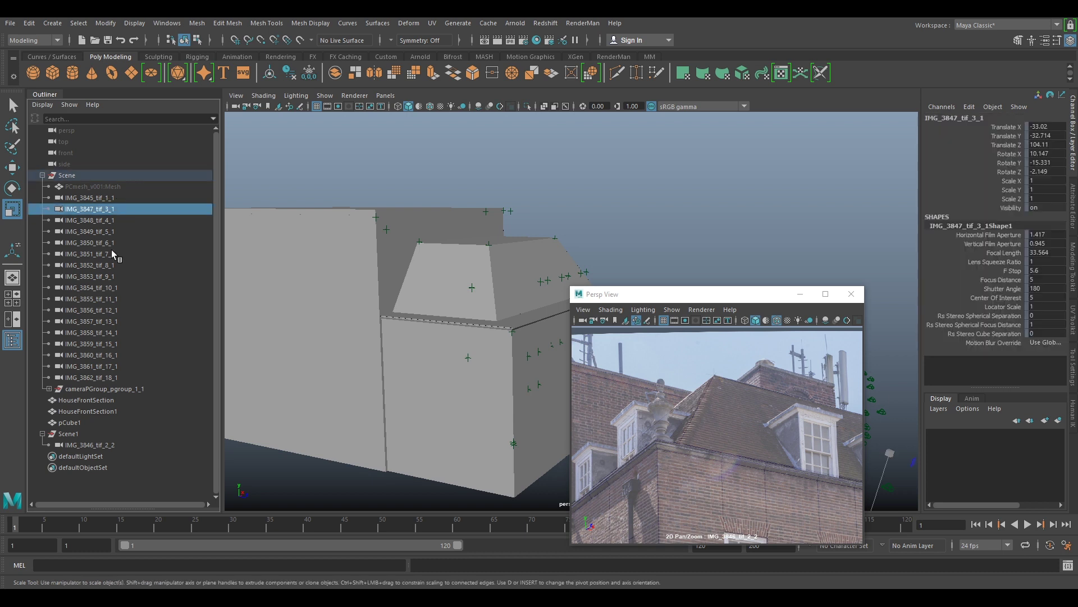
# - Look through camera IMG_3848_tif_4_1 in the Persp View and select the roof block pCube1 for comparison with the photo's left roof corner
pyautogui.click(110, 220)
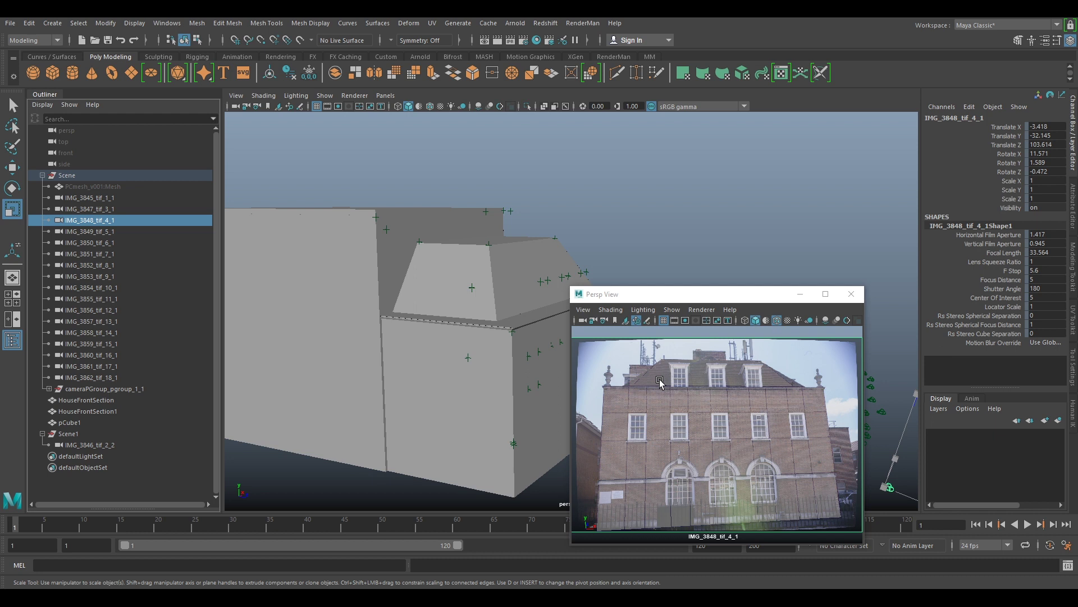
pyautogui.click(659, 375)
pyautogui.press('\\')
pyautogui.moveTo(658, 375); pyautogui.dragTo(712, 404, button='right')
pyautogui.press('\\')
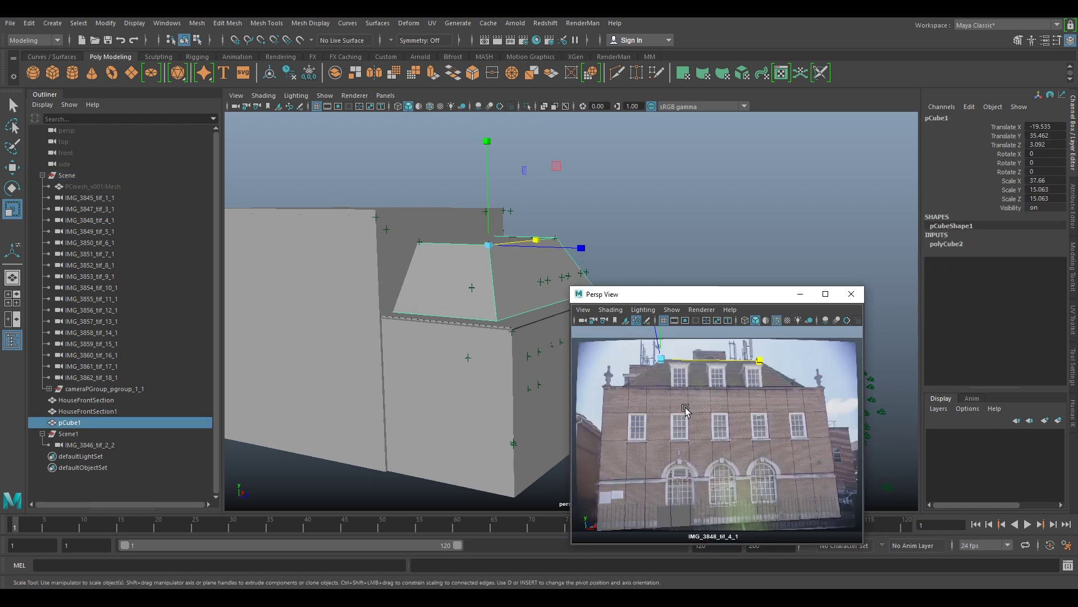
pyautogui.press('\\')
pyautogui.moveTo(655, 399); pyautogui.dragTo(928, 416, button='middle')
pyautogui.moveTo(726, 406); pyautogui.dragTo(921, 422, button='middle')
pyautogui.moveTo(686, 421)
pyautogui.mouseDown(button='middle')
pyautogui.moveTo(837, 421)
pyautogui.moveTo(728, 443)
pyautogui.moveTo(762, 435)
pyautogui.mouseUp(button='middle')
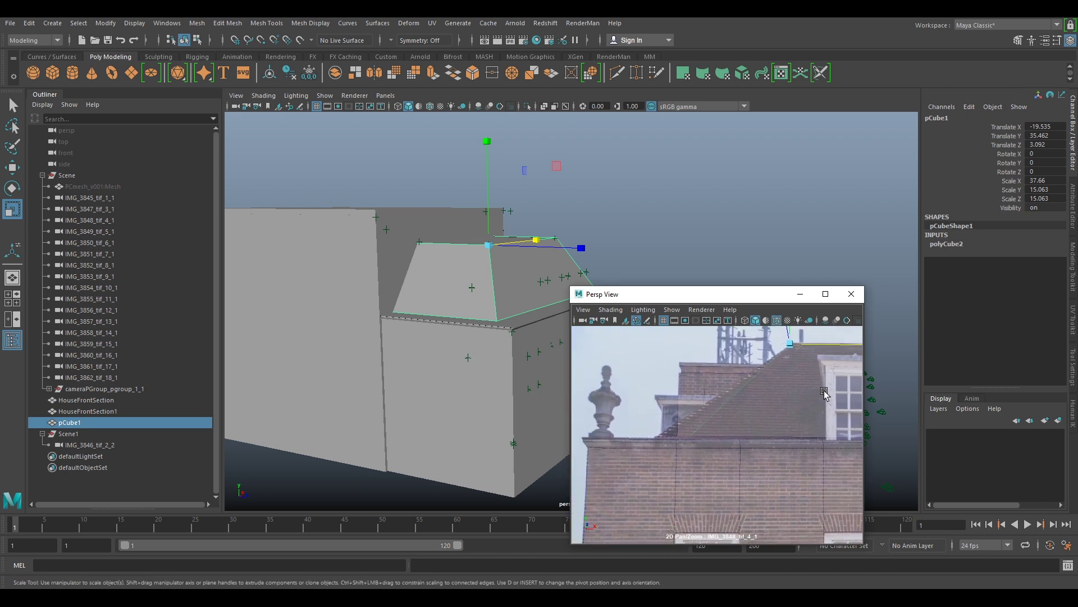
# - Select both lower side edges of pCube1 and scale them along X to fit the left roof corner in the IMG_3848_tif_4_1 photo
pyautogui.rightClick(492, 306)
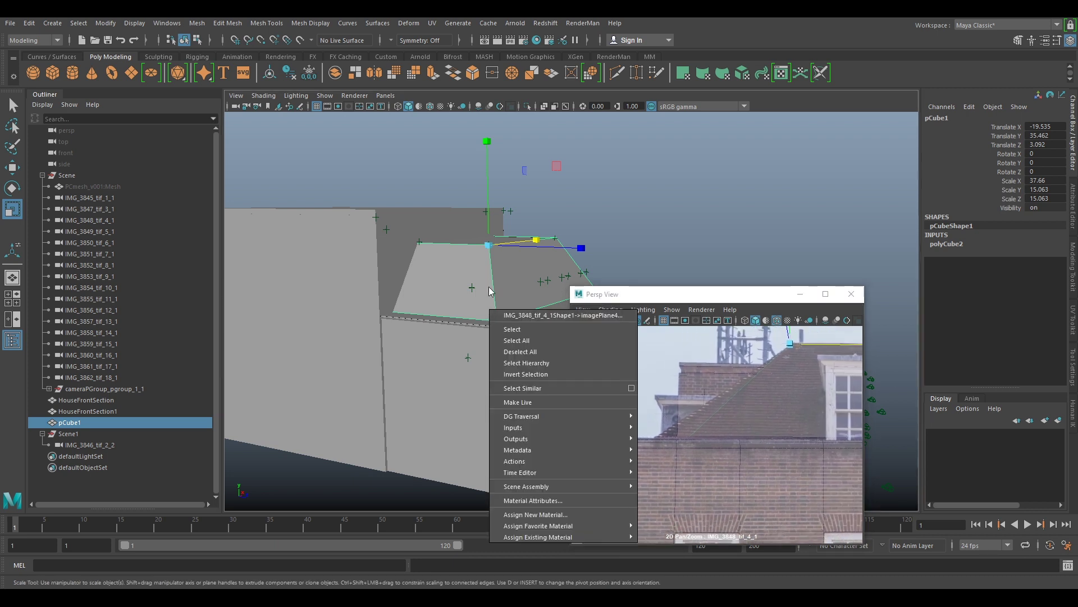
pyautogui.rightClick(501, 279)
pyautogui.click(632, 233)
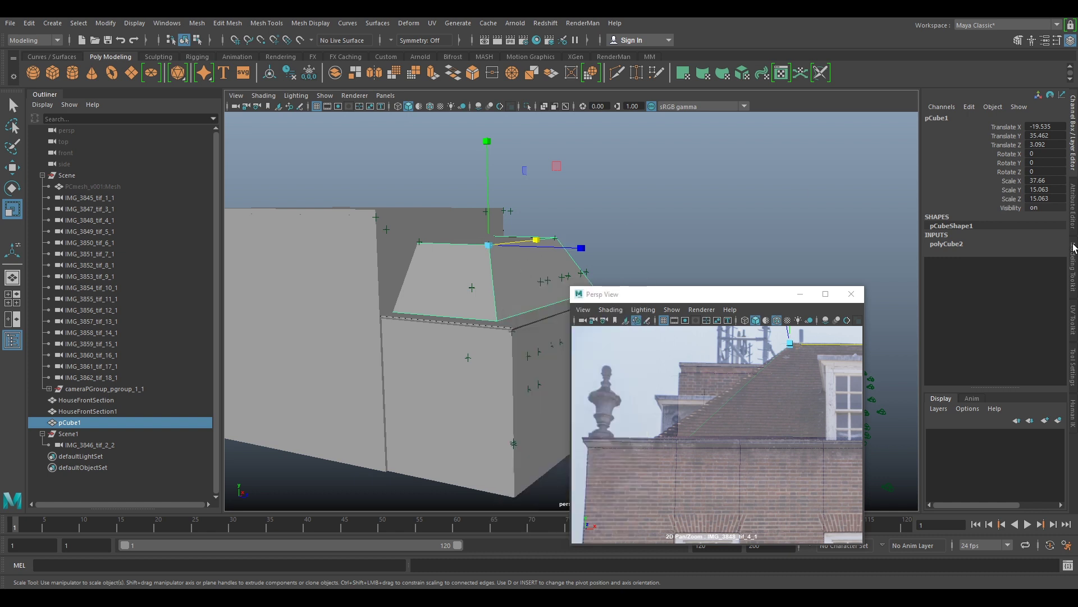
pyautogui.click(1074, 250)
pyautogui.click(966, 133)
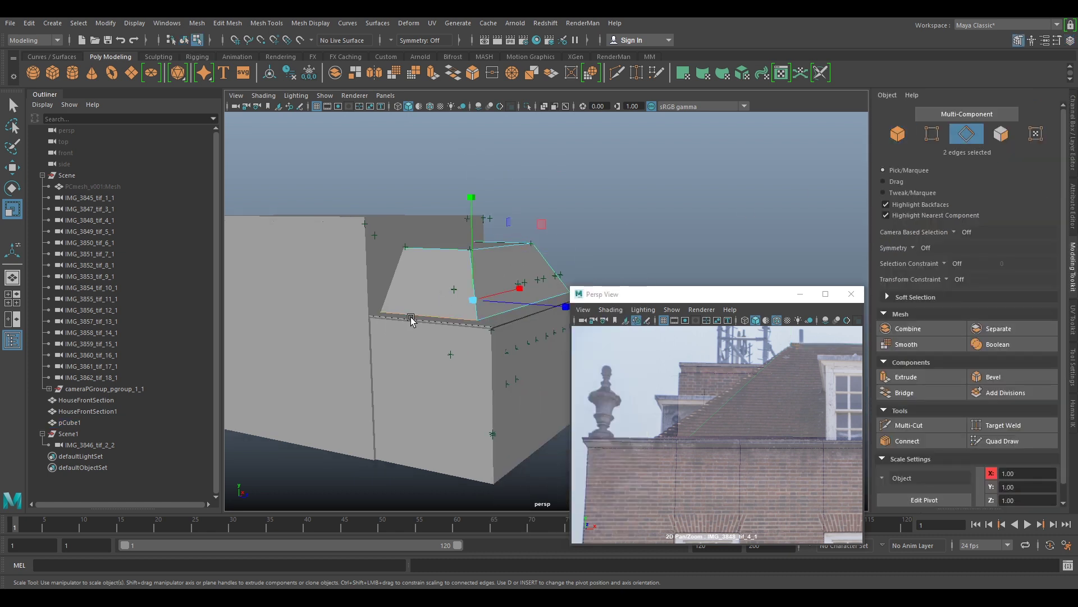
pyautogui.moveTo(494, 290); pyautogui.dragTo(514, 294)
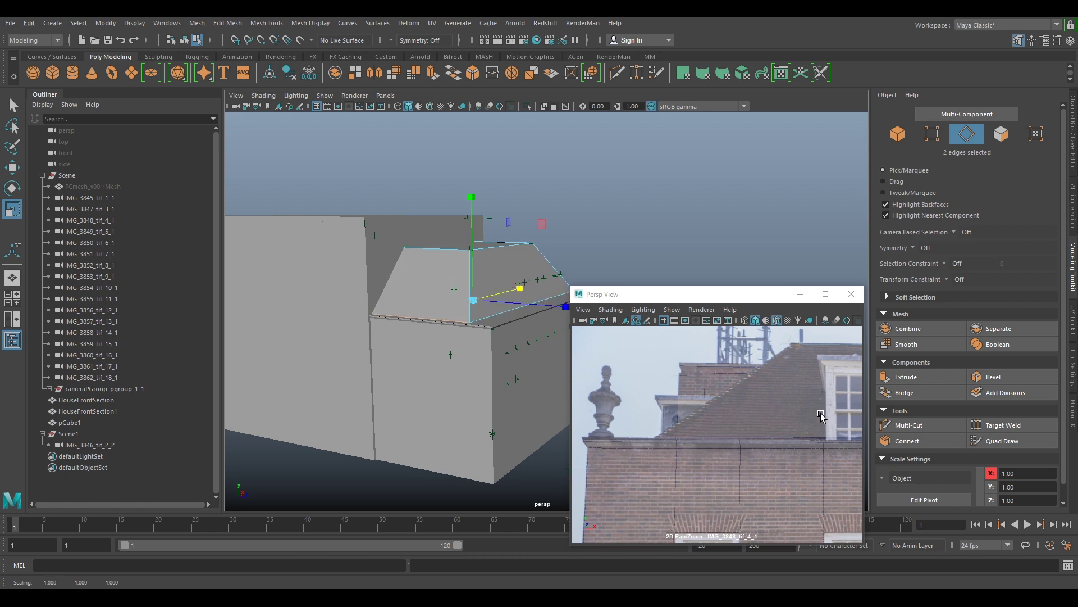
# - Move the roof block's right lower side edge along X to about 25.76 to fit the photo's right roof corner
pyautogui.scroll(-3, 780, 388)
pyautogui.moveTo(781, 386); pyautogui.dragTo(553, 374, button='middle')
pyautogui.keyDown('alt'); pyautogui.click(553, 373); pyautogui.keyUp('alt')
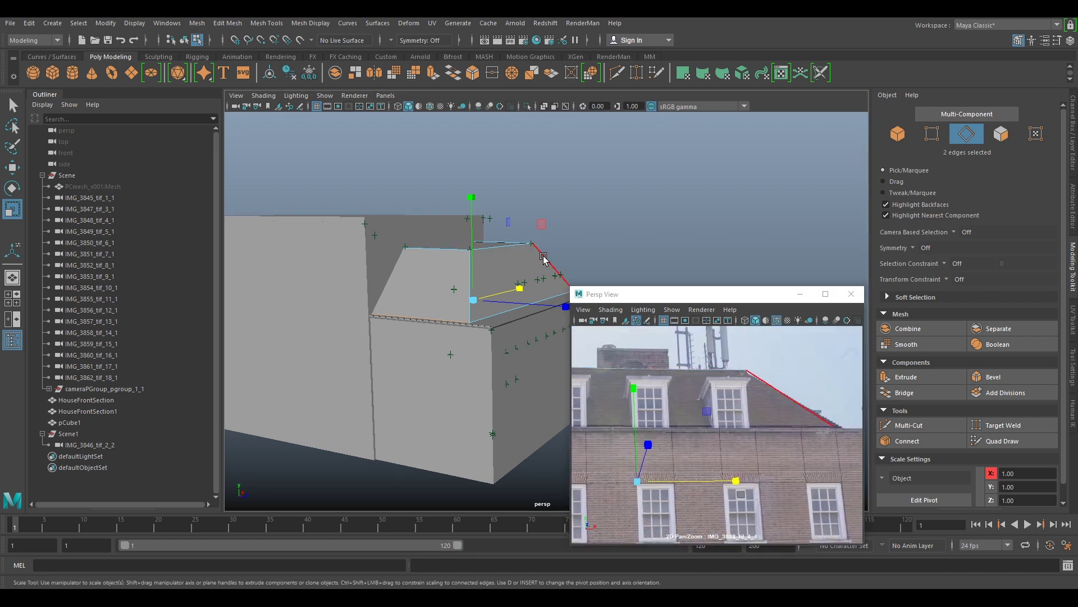
pyautogui.keyDown('alt'); pyautogui.moveTo(541, 256); pyautogui.dragTo(444, 273); pyautogui.keyUp('alt')
pyautogui.click(527, 295)
pyautogui.press('w')
pyautogui.moveTo(559, 288); pyautogui.dragTo(565, 285)
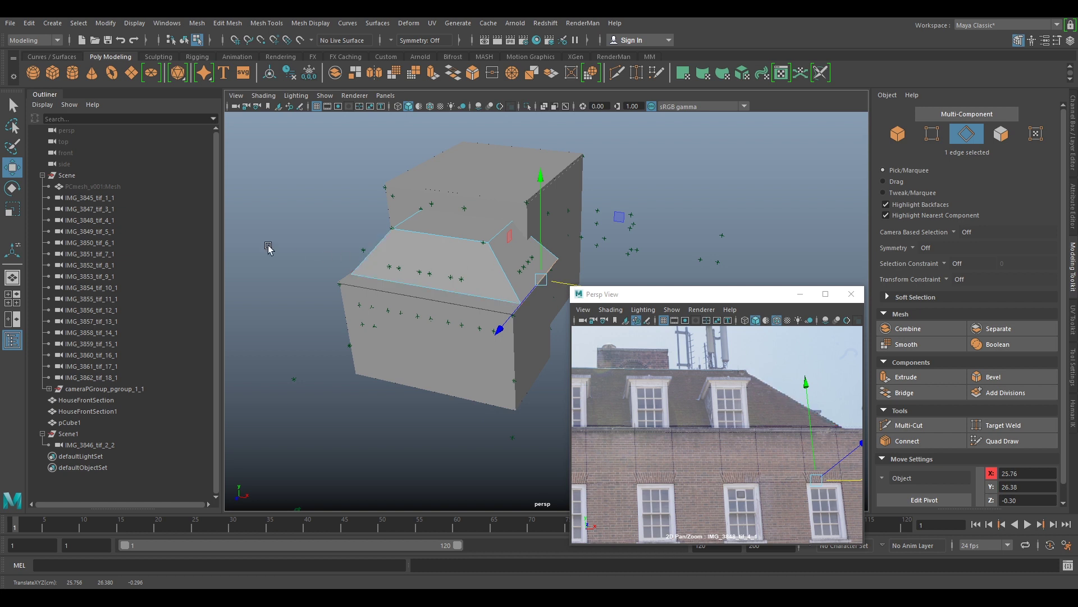
# - Look through camera IMG_3846_tif_2_2 and move pCube1's front lower edge forward along Z to about 22.86
pyautogui.click(88, 209)
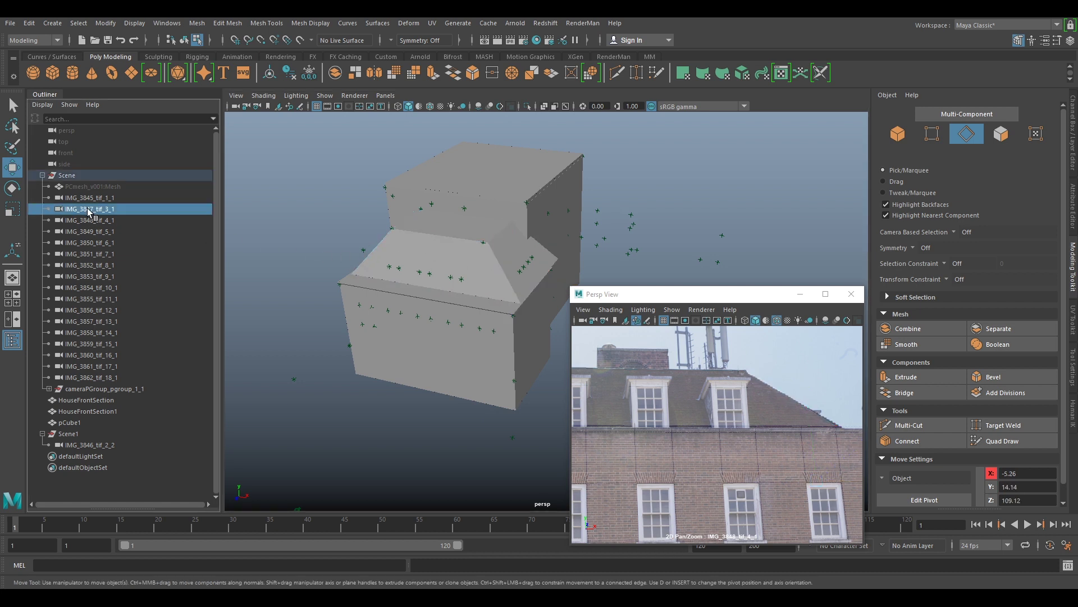
pyautogui.click(82, 444)
pyautogui.moveTo(83, 445); pyautogui.dragTo(709, 402, button='middle')
pyautogui.moveTo(765, 424); pyautogui.dragTo(769, 431, button='right')
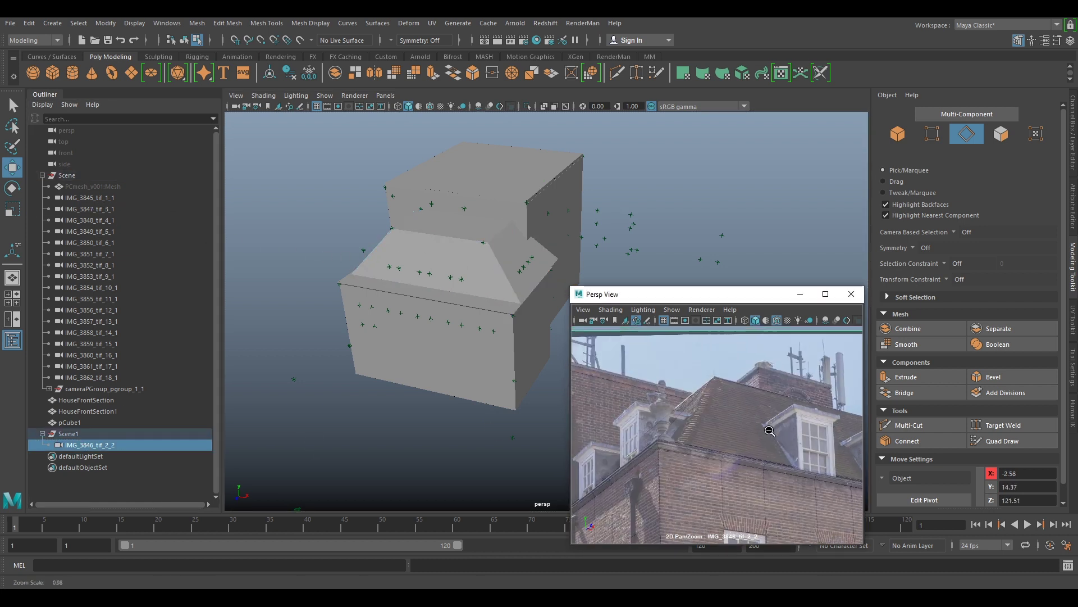
pyautogui.click(465, 288)
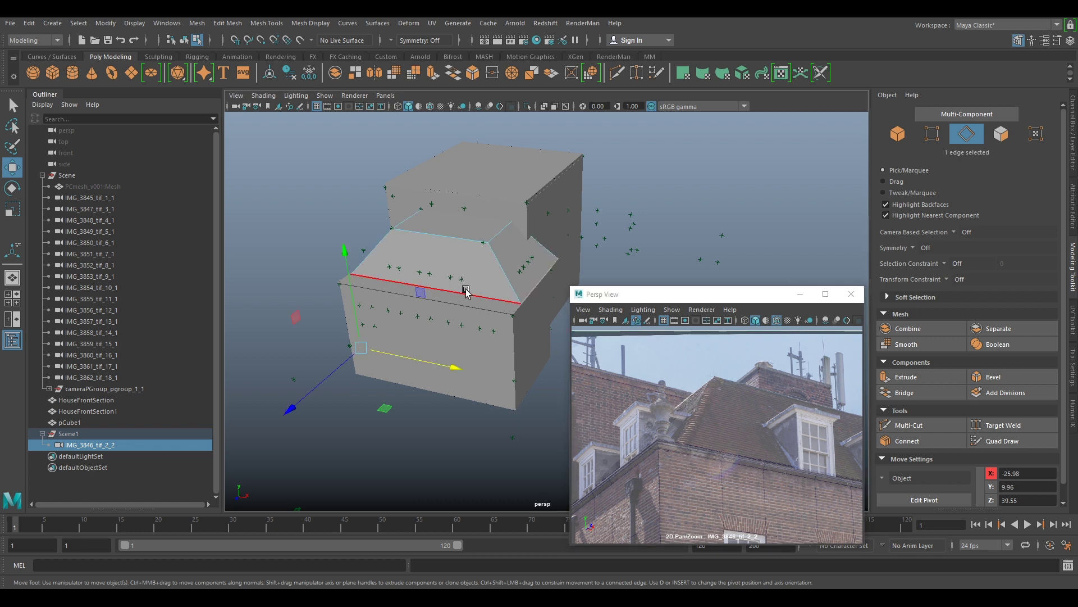
pyautogui.moveTo(403, 315); pyautogui.dragTo(396, 325)
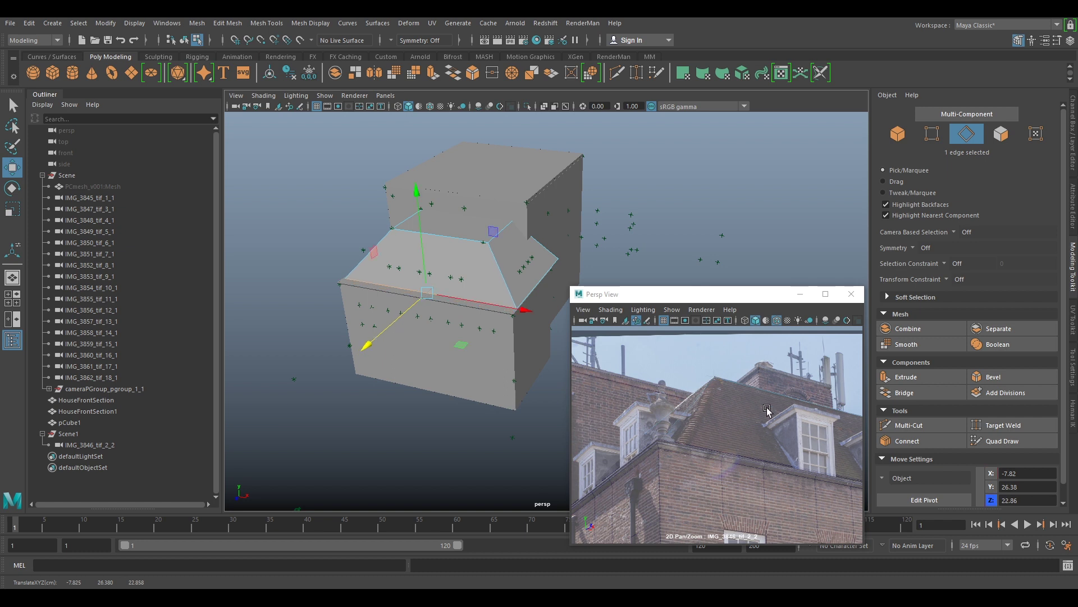
# - Select both lower side edges of pCube1 and scale them inward along X by about 0.93 to match the photographed roof corner
pyautogui.scroll(3, 818, 484)
pyautogui.scroll(-4, 798, 477)
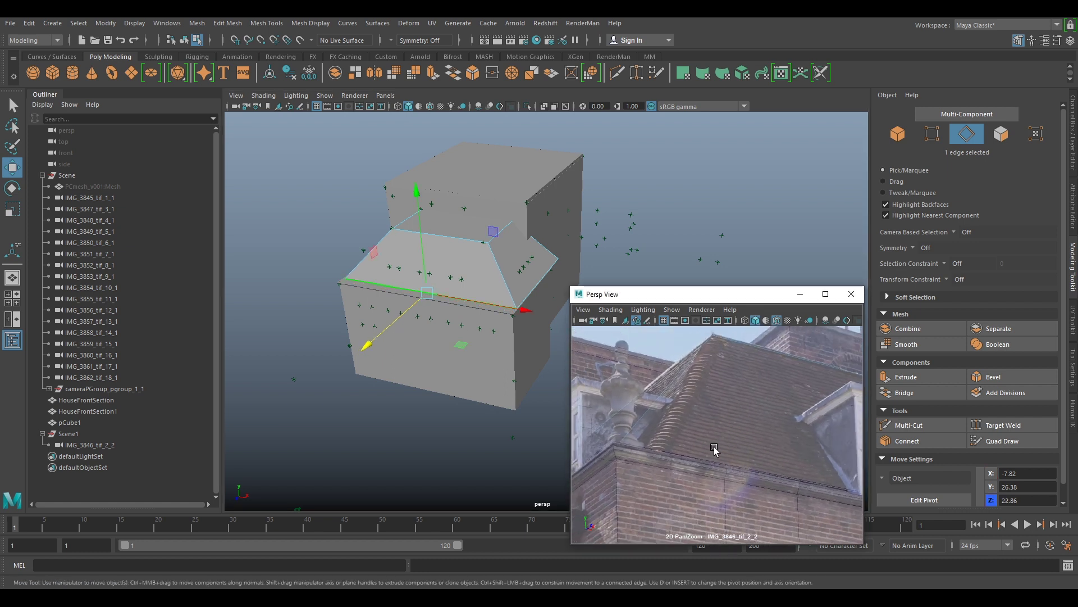
pyautogui.keyDown('alt'); pyautogui.moveTo(544, 323); pyautogui.dragTo(556, 314); pyautogui.keyUp('alt')
pyautogui.click(541, 287)
pyautogui.keyDown('alt'); pyautogui.moveTo(327, 281); pyautogui.dragTo(469, 304); pyautogui.keyUp('alt')
pyautogui.keyDown('shift'); pyautogui.click(339, 341); pyautogui.keyUp('shift')
pyautogui.press('r')
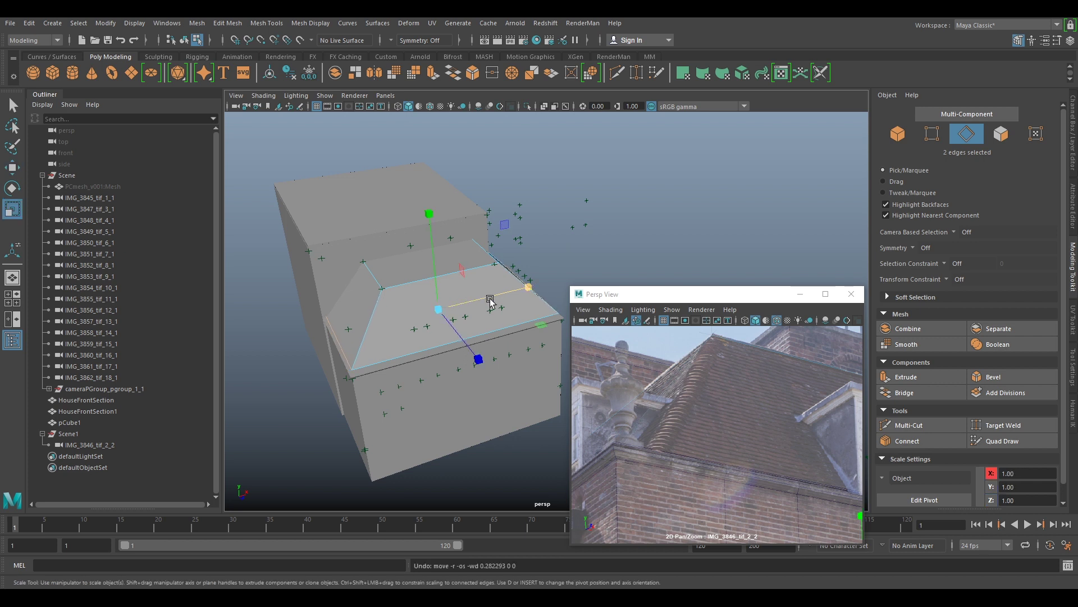
pyautogui.moveTo(494, 298); pyautogui.dragTo(484, 302, button='middle')
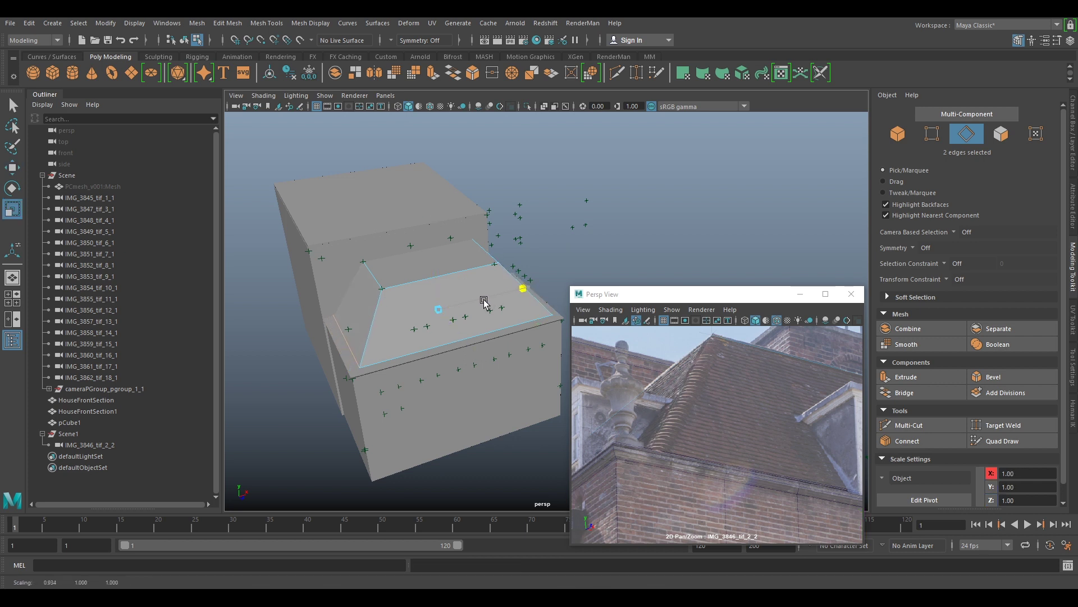
# - Select the roof block's right lower side edge and compare the block's outline with the far roof corner in the IMG_3846_tif_2_2 photo
pyautogui.press('\\')
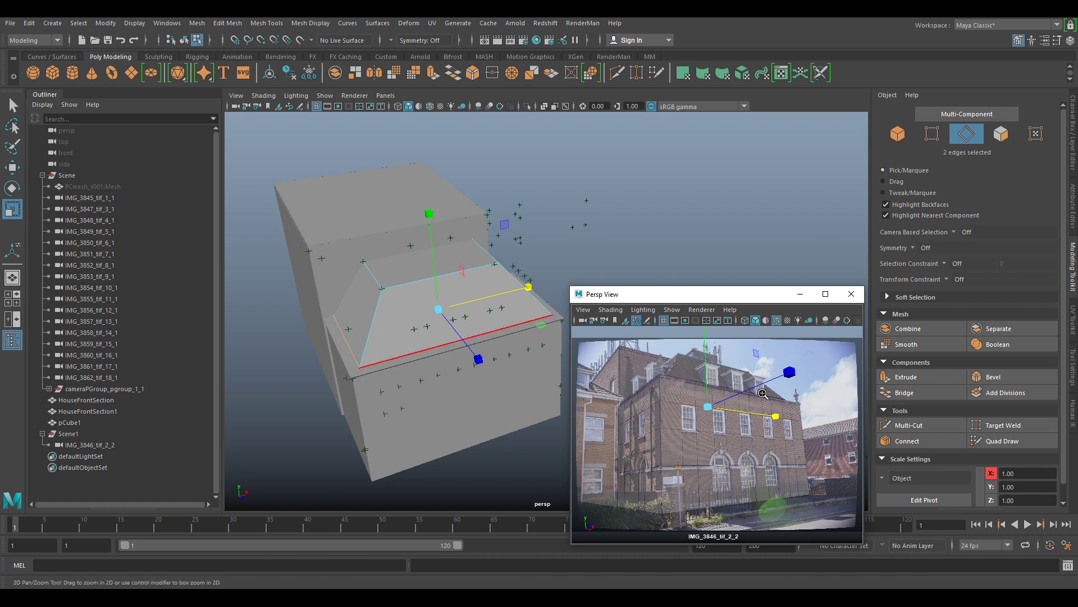
pyautogui.moveTo(763, 394); pyautogui.dragTo(818, 421, button='right')
pyautogui.moveTo(818, 421); pyautogui.dragTo(616, 450, button='middle')
pyautogui.click(762, 451)
pyautogui.keyDown('alt'); pyautogui.moveTo(499, 316); pyautogui.dragTo(544, 286); pyautogui.keyUp('alt')
pyautogui.press('w')
pyautogui.scroll(-3, 786, 450)
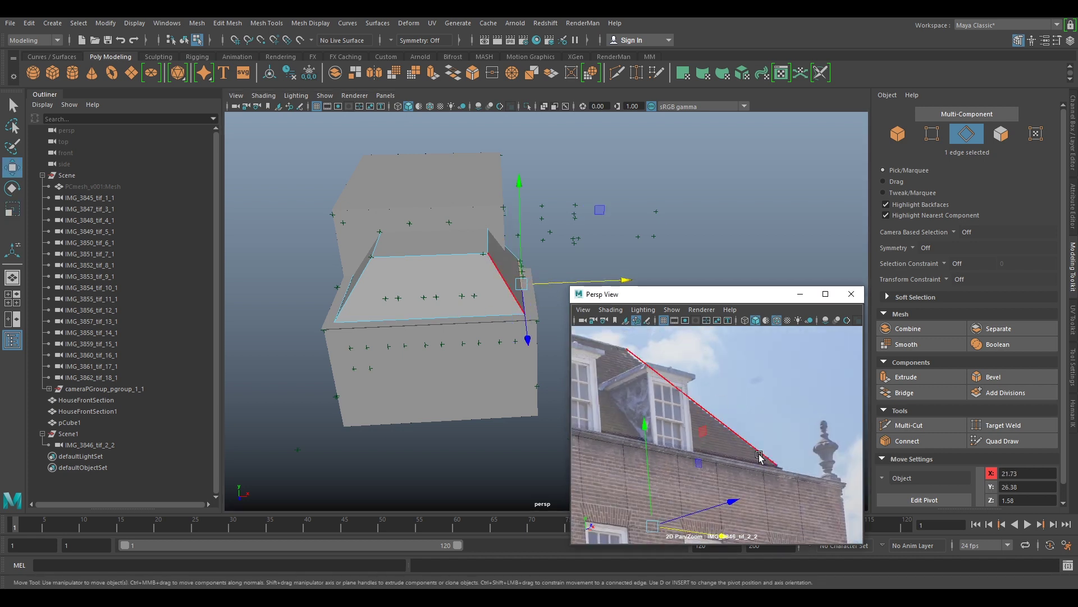
pyautogui.scroll(-5, 764, 461)
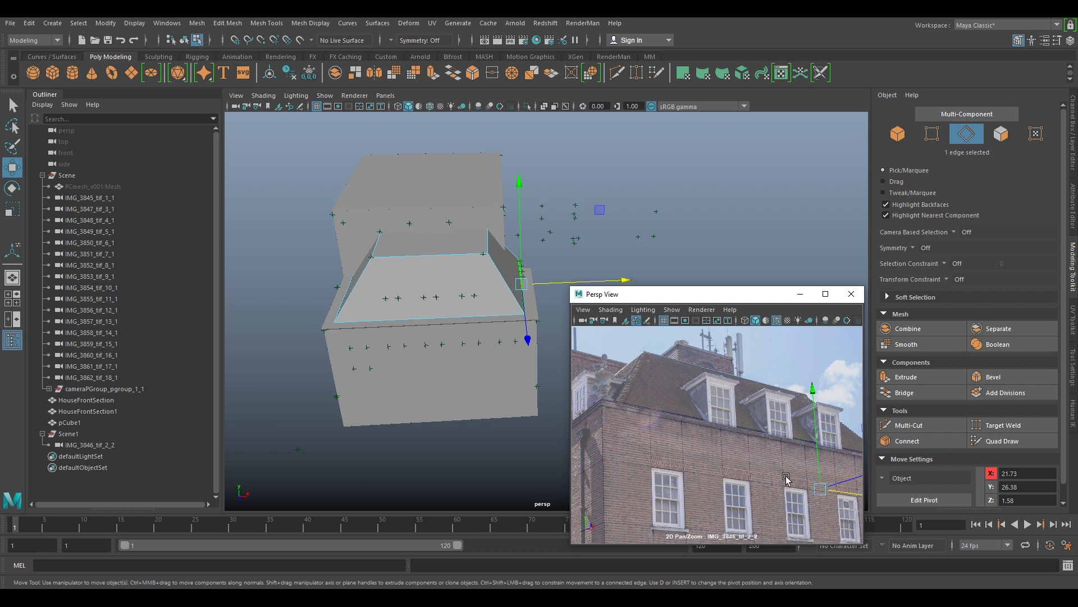
pyautogui.scroll(-2, 656, 400)
pyautogui.keyDown('alt'); pyautogui.moveTo(407, 274); pyautogui.dragTo(473, 248); pyautogui.keyUp('alt')
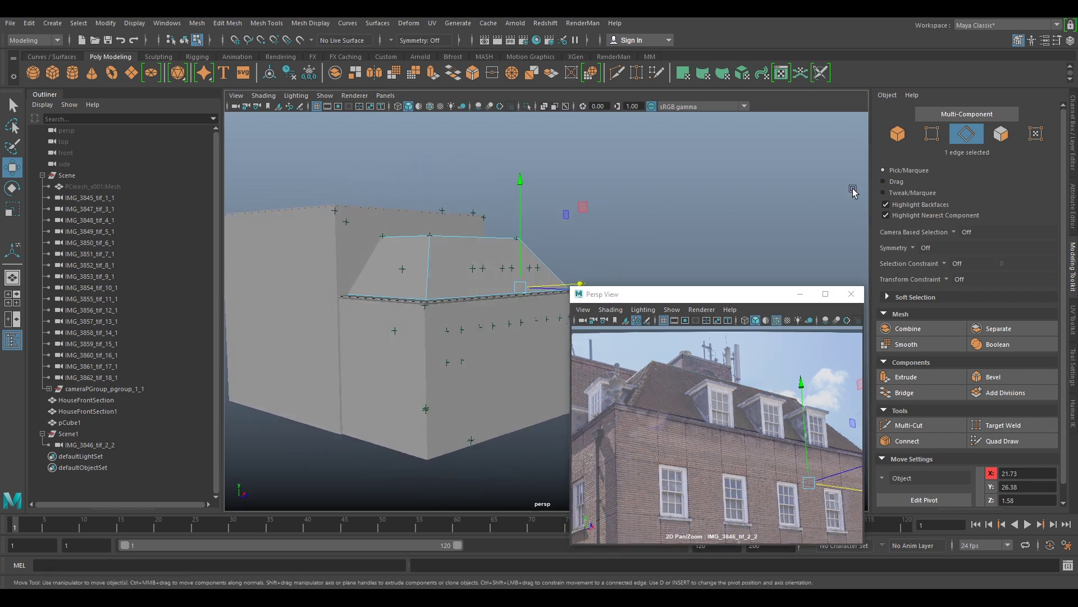
# - Examine the roof block's front face and overall shape from several angles, and return to object selection
pyautogui.click(910, 136)
pyautogui.click(1001, 134)
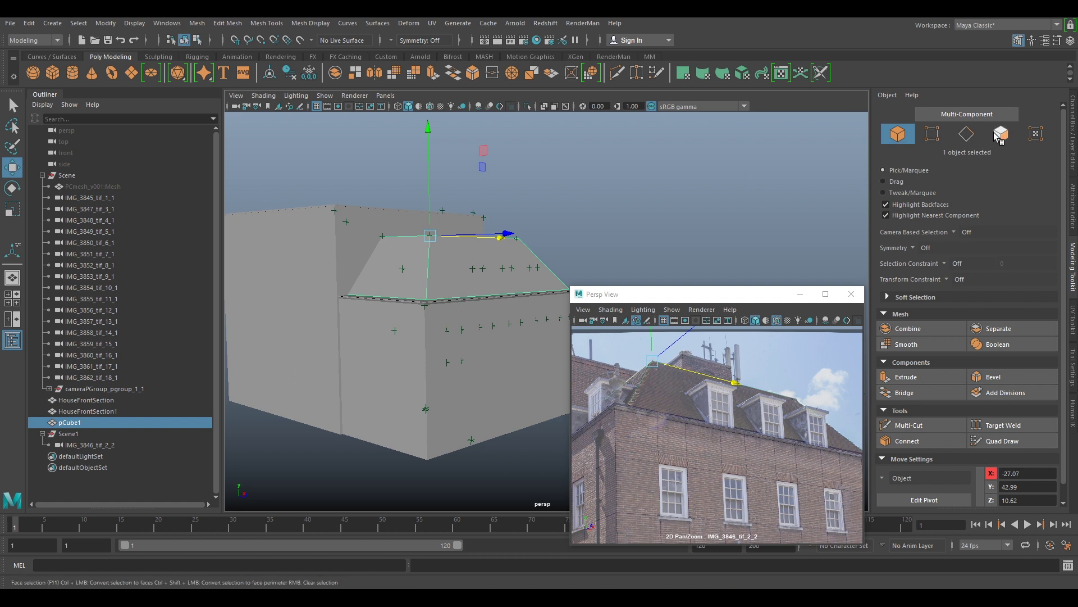
pyautogui.click(497, 278)
pyautogui.keyDown('alt'); pyautogui.moveTo(423, 312); pyautogui.dragTo(414, 273); pyautogui.keyUp('alt')
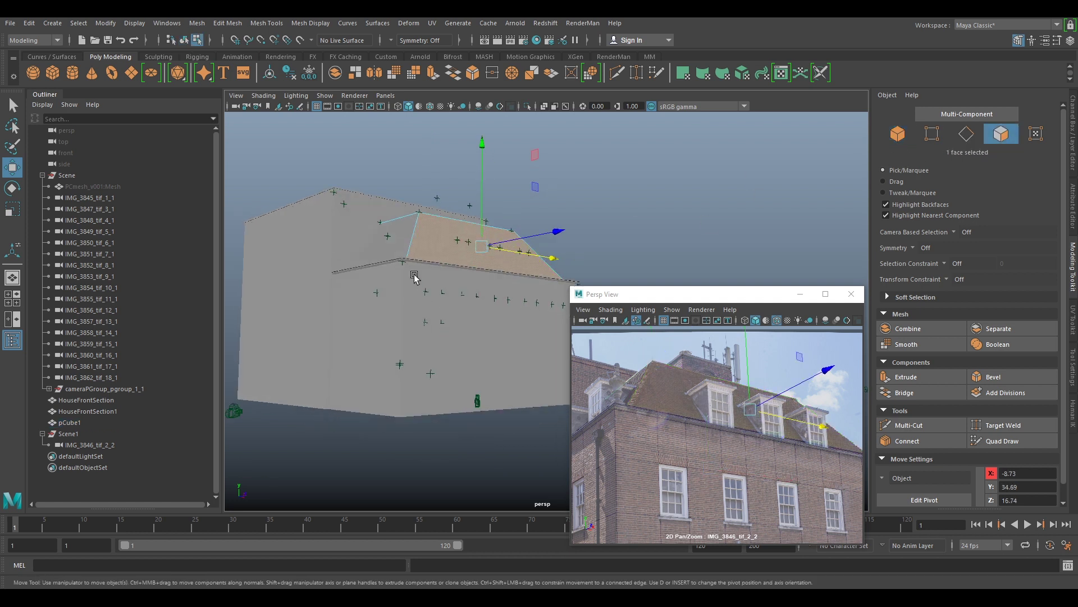
pyautogui.moveTo(415, 273); pyautogui.dragTo(424, 263, button='middle')
pyautogui.moveTo(451, 245); pyautogui.dragTo(445, 284)
pyautogui.moveTo(464, 274); pyautogui.dragTo(488, 255, button='right')
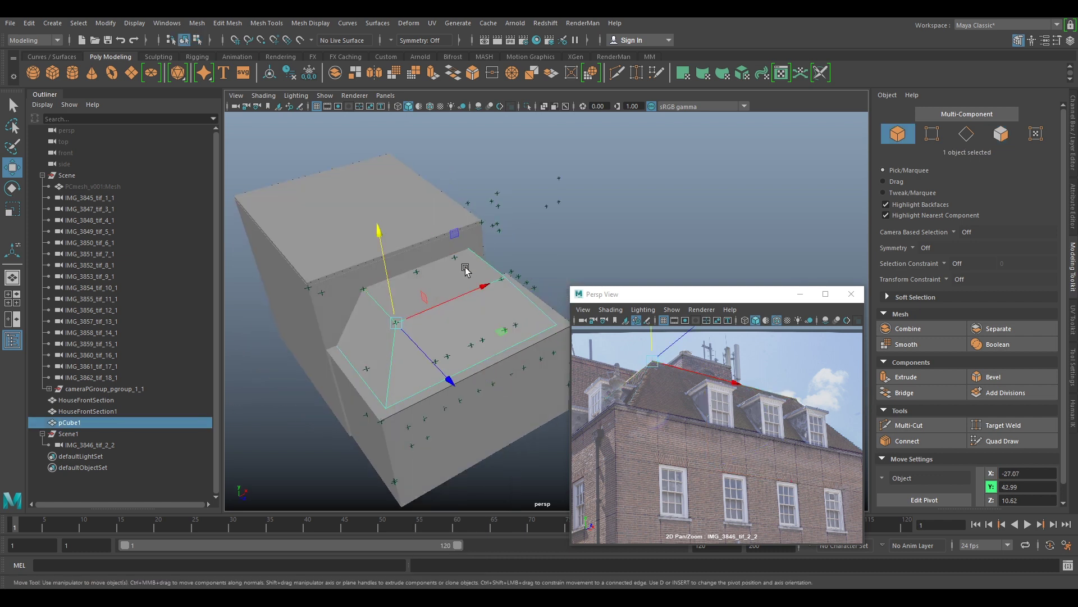
pyautogui.keyDown('alt'); pyautogui.moveTo(431, 251); pyautogui.dragTo(421, 218); pyautogui.keyUp('alt')
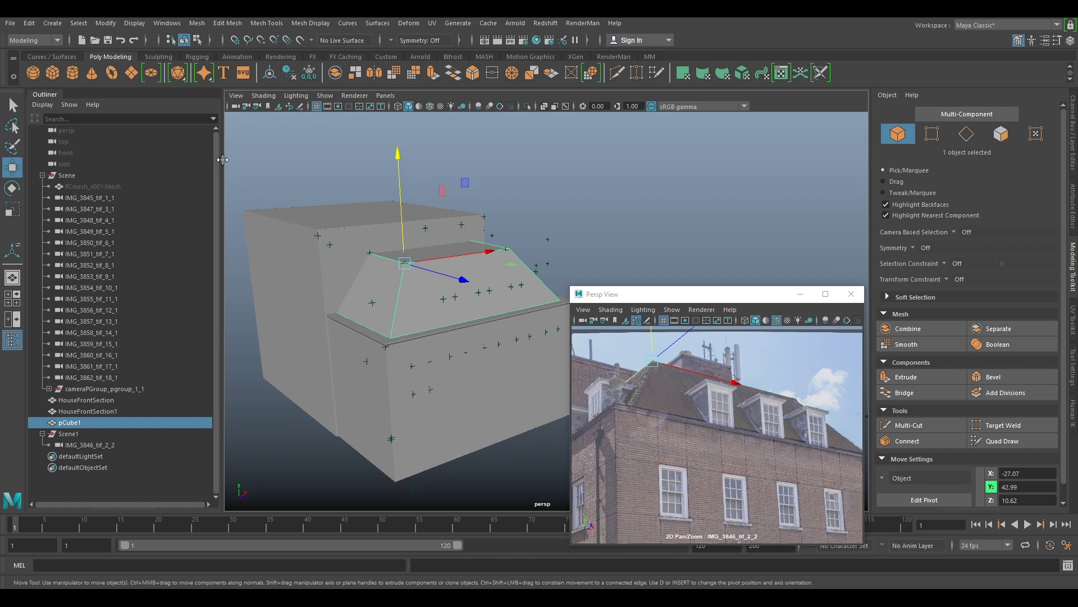
# - Create a polygon cube for the chimney, raise it to about Y 46.16 above the roof block and enlarge it
pyautogui.click(53, 73)
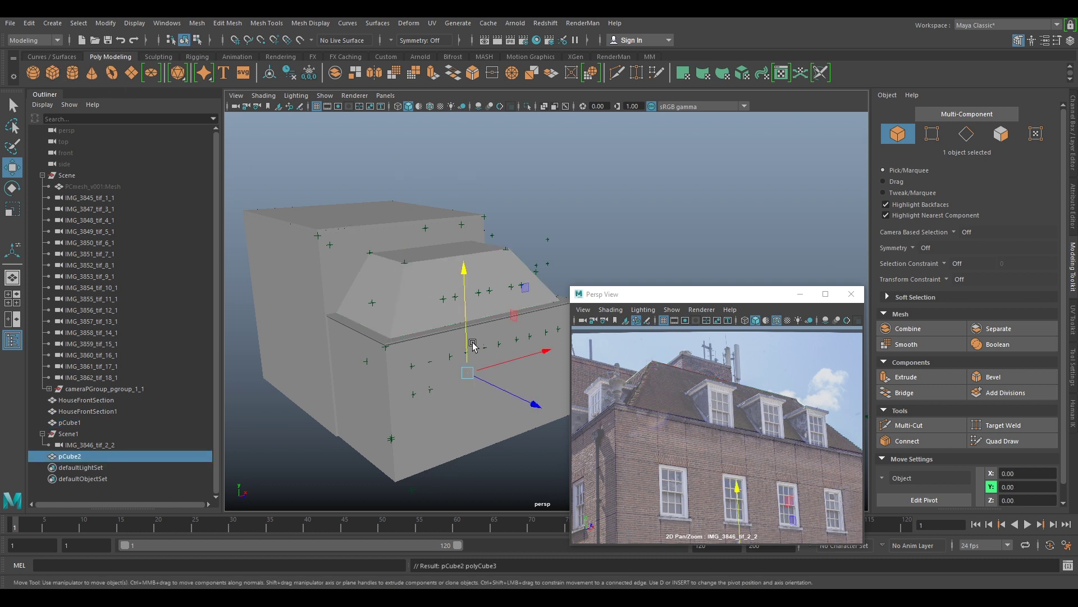
pyautogui.moveTo(472, 351); pyautogui.dragTo(483, 233)
pyautogui.press('r')
pyautogui.press('w')
pyautogui.scroll(5, 477, 240)
pyautogui.keyDown('alt'); pyautogui.moveTo(477, 241); pyautogui.dragTo(541, 352, button='middle'); pyautogui.keyUp('alt')
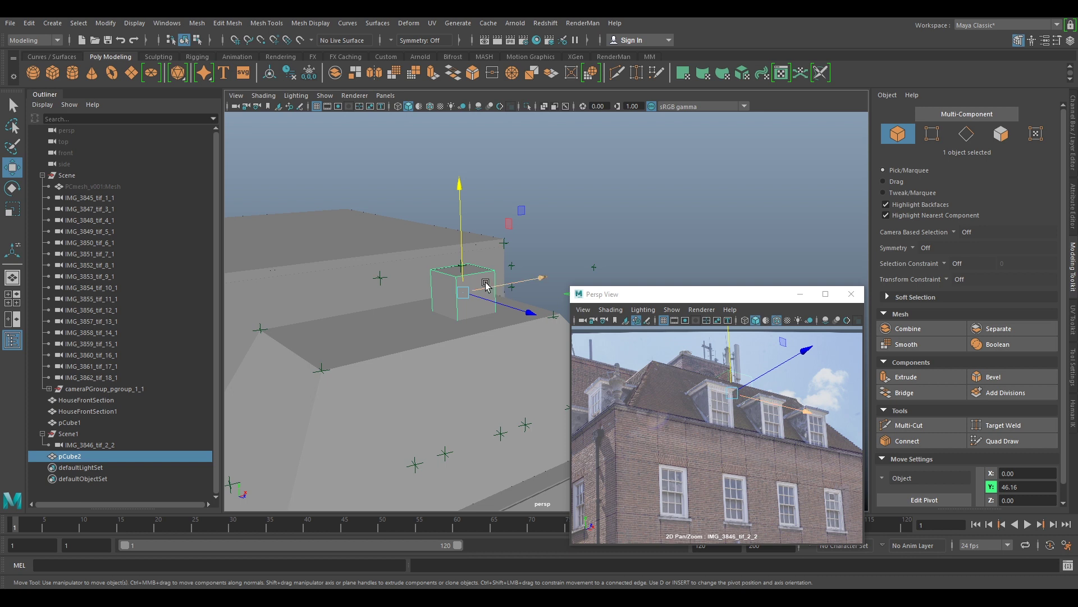
# - Snap the cube's pivot to its top front corner and snap that corner onto the chimney's locator at about X -14.84, Y 50.97, Z 2.35
pyautogui.press('d')
pyautogui.press('v')
pyautogui.moveTo(472, 294); pyautogui.dragTo(459, 274)
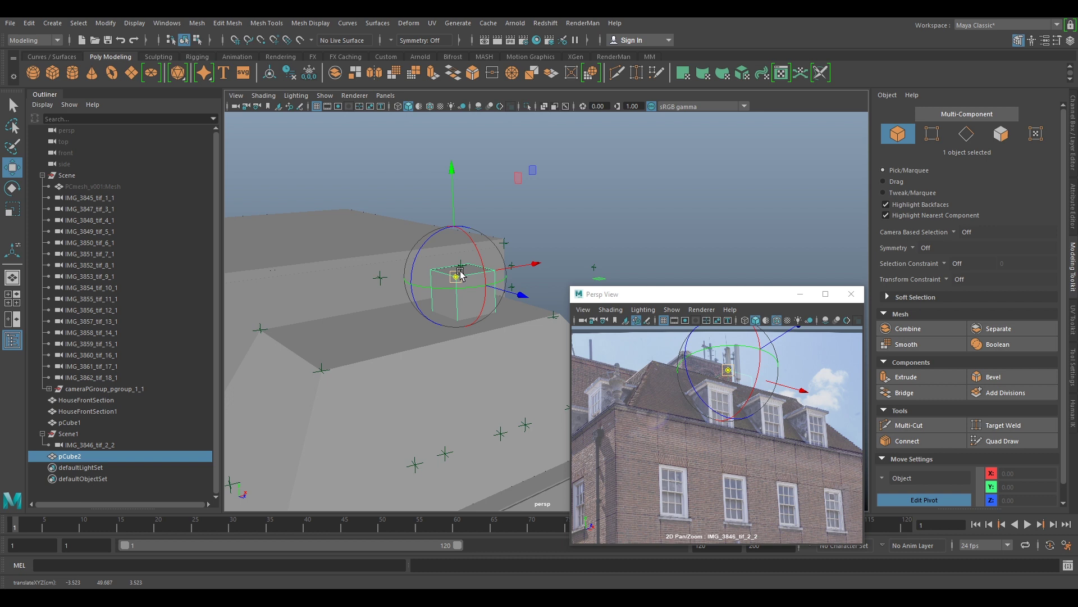
pyautogui.press('d')
pyautogui.press('v')
pyautogui.moveTo(451, 278); pyautogui.dragTo(398, 280)
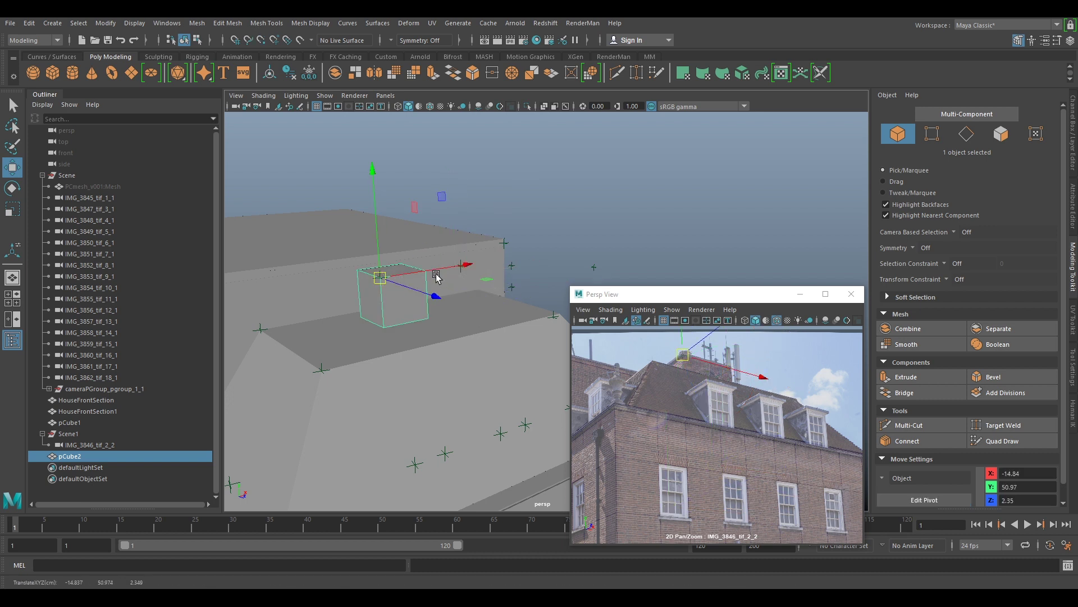
# - Scale the chimney cube pCube2 uniformly to about 13.35, comparing its top edge with the photographed chimney
pyautogui.press('r')
pyautogui.moveTo(380, 278); pyautogui.dragTo(442, 279)
pyautogui.moveTo(736, 393); pyautogui.dragTo(806, 393, button='right')
pyautogui.moveTo(752, 337); pyautogui.dragTo(754, 444, button='middle')
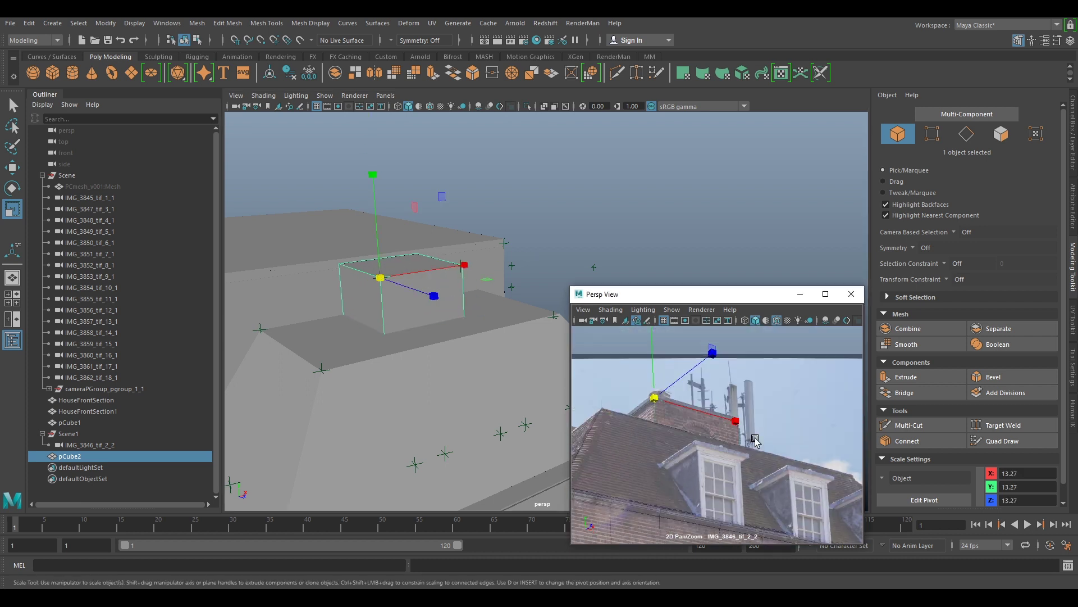
pyautogui.moveTo(755, 444); pyautogui.dragTo(832, 458, button='right')
pyautogui.scroll(-1, 677, 394)
pyautogui.moveTo(599, 369); pyautogui.dragTo(623, 372)
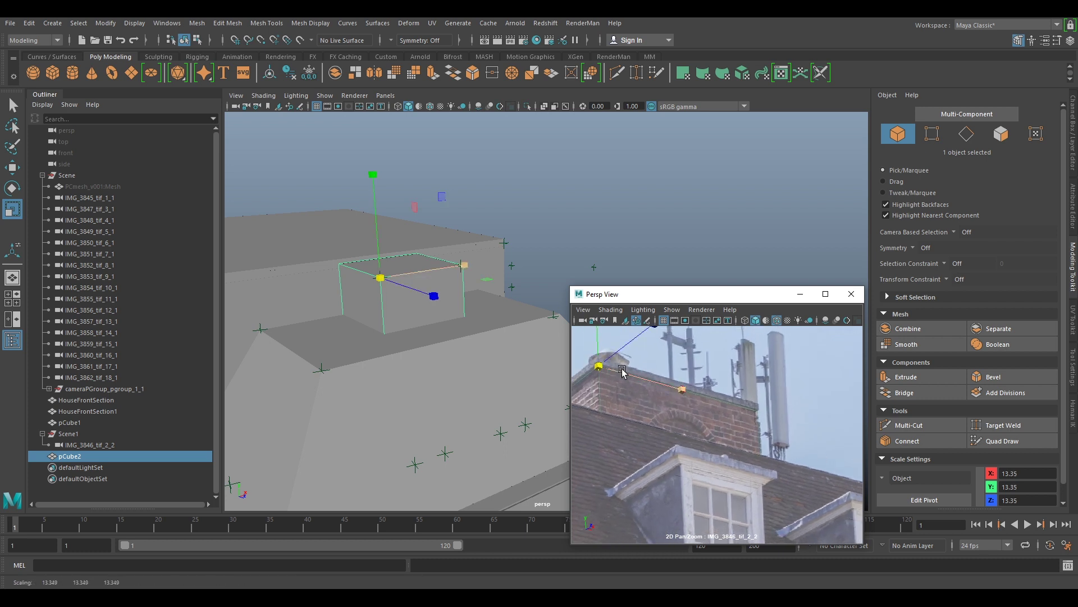
# - Reselect the chimney cube pCube2 and nudge it horizontally to about X -15.02, Z 2.52
pyautogui.press('q')
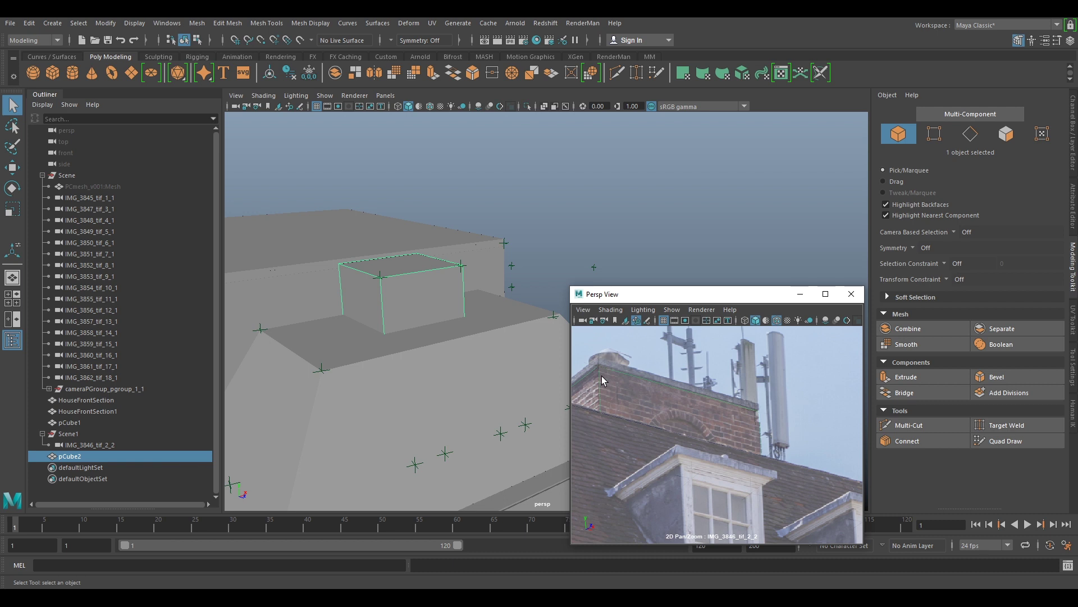
pyautogui.click(380, 291)
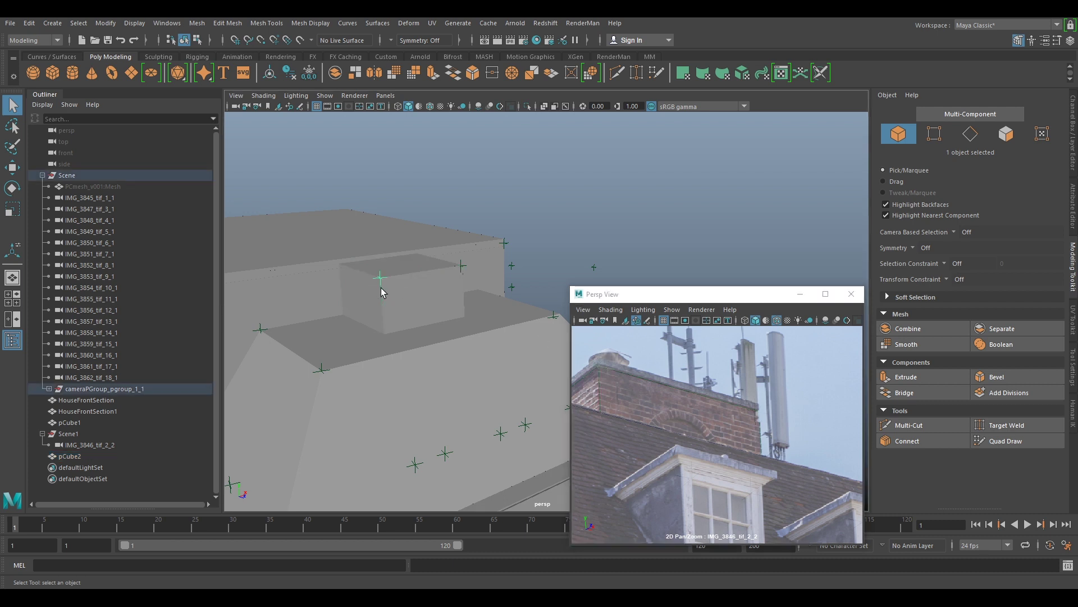
pyautogui.click(393, 307)
pyautogui.press('r')
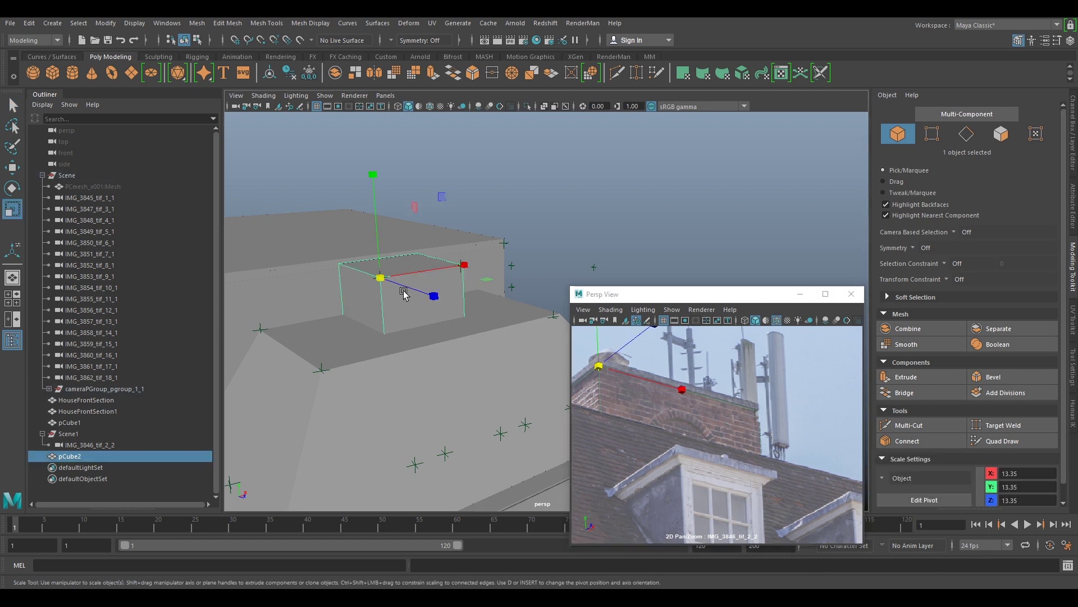
pyautogui.keyDown('alt'); pyautogui.moveTo(397, 303); pyautogui.dragTo(407, 312); pyautogui.keyUp('alt')
pyautogui.keyDown('alt'); pyautogui.moveTo(419, 310); pyautogui.dragTo(437, 327, button='right'); pyautogui.keyUp('alt')
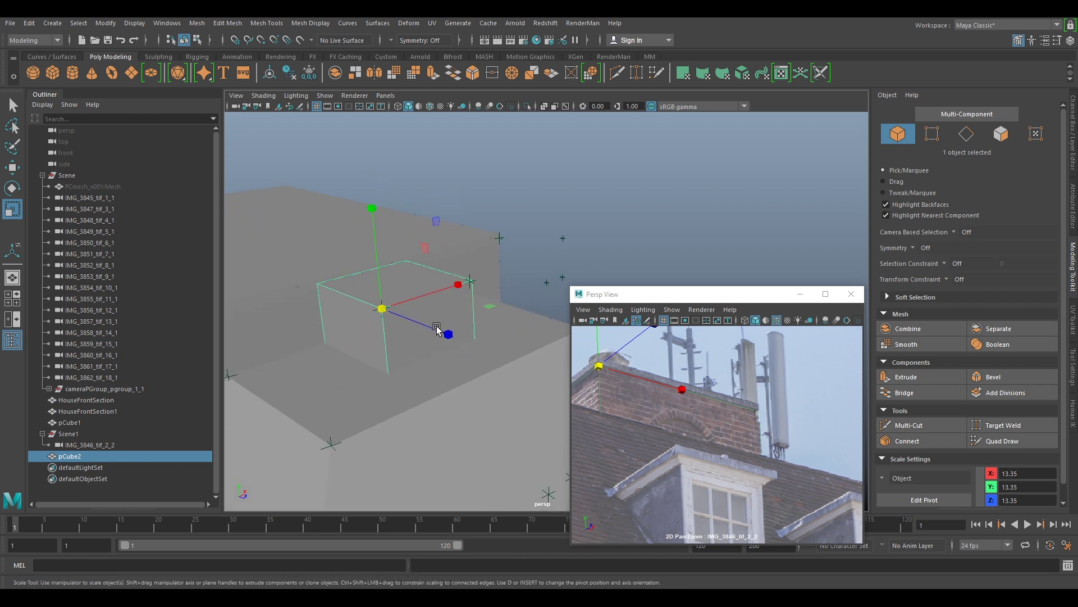
pyautogui.press('w')
pyautogui.moveTo(393, 317)
pyautogui.mouseDown()
pyautogui.moveTo(380, 311)
pyautogui.moveTo(394, 304)
pyautogui.mouseUp()
pyautogui.scroll(3, 435, 293)
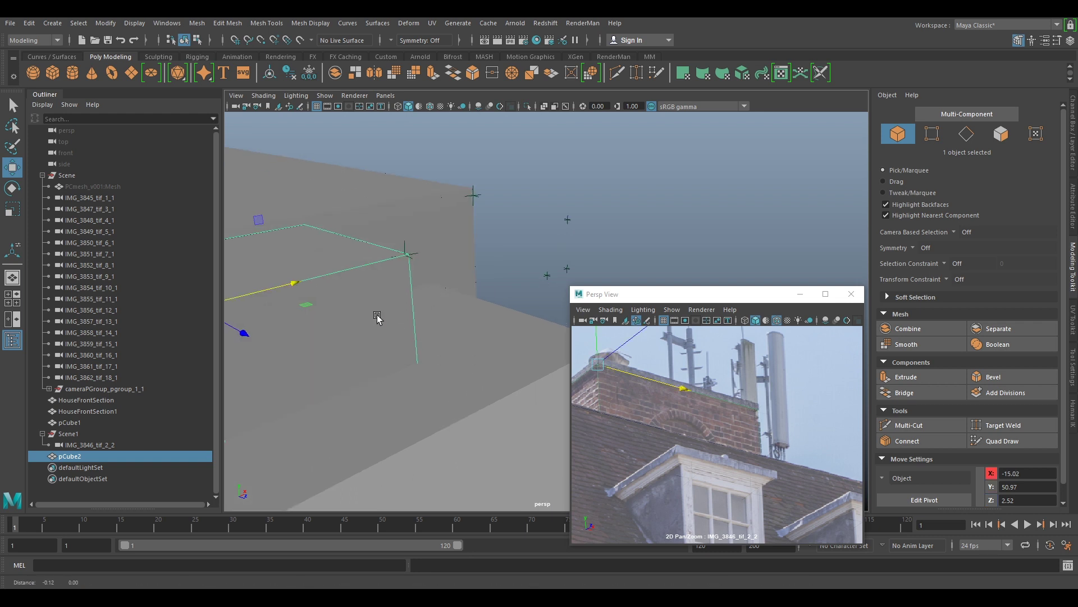
# - Examine from above how the chimney cube's top corners line up with their locators
pyautogui.keyDown('alt'); pyautogui.moveTo(378, 316); pyautogui.dragTo(462, 323, button='middle'); pyautogui.keyUp('alt')
pyautogui.scroll(1, 441, 334)
pyautogui.keyDown('alt'); pyautogui.moveTo(440, 334); pyautogui.dragTo(477, 347); pyautogui.keyUp('alt')
pyautogui.keyDown('alt'); pyautogui.moveTo(476, 344); pyautogui.dragTo(431, 297, button='middle'); pyautogui.keyUp('alt')
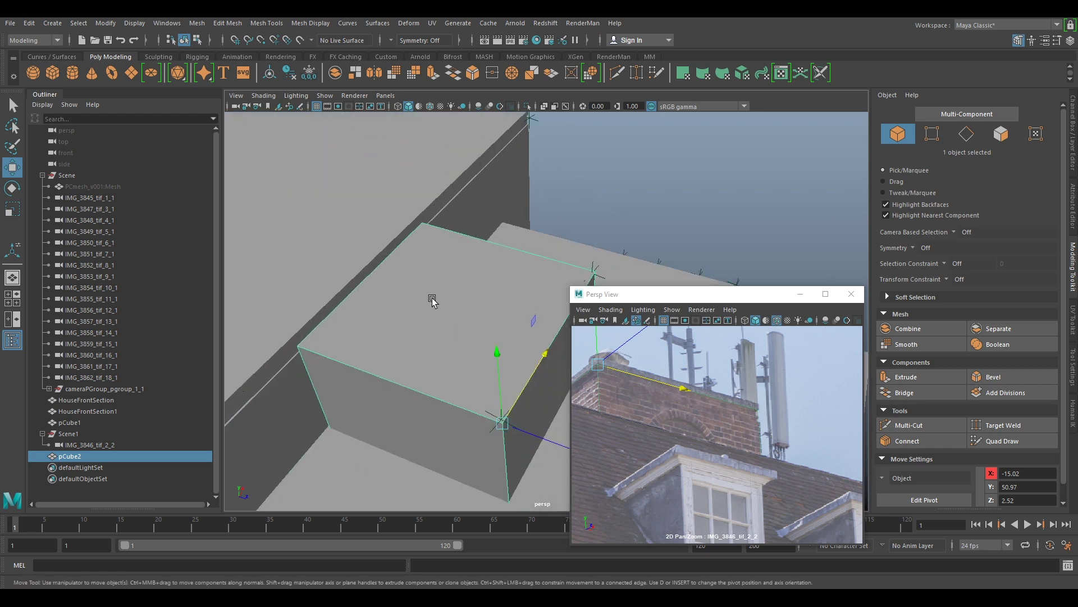
pyautogui.keyDown('alt'); pyautogui.moveTo(538, 460); pyautogui.dragTo(509, 425, button='middle'); pyautogui.keyUp('alt')
pyautogui.scroll(3, 509, 425)
pyautogui.click(412, 396)
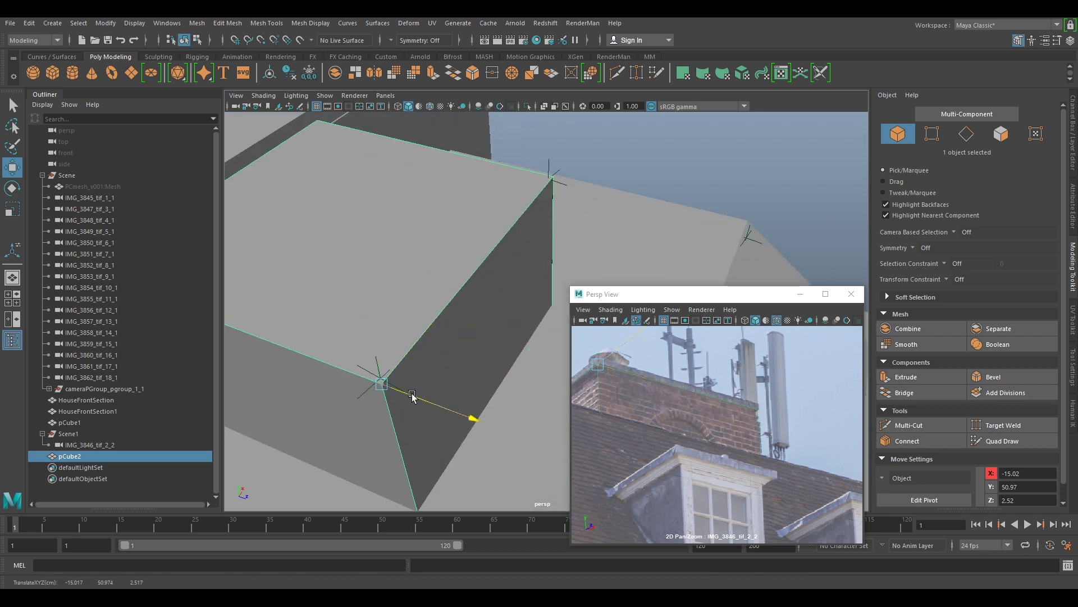
pyautogui.press('r')
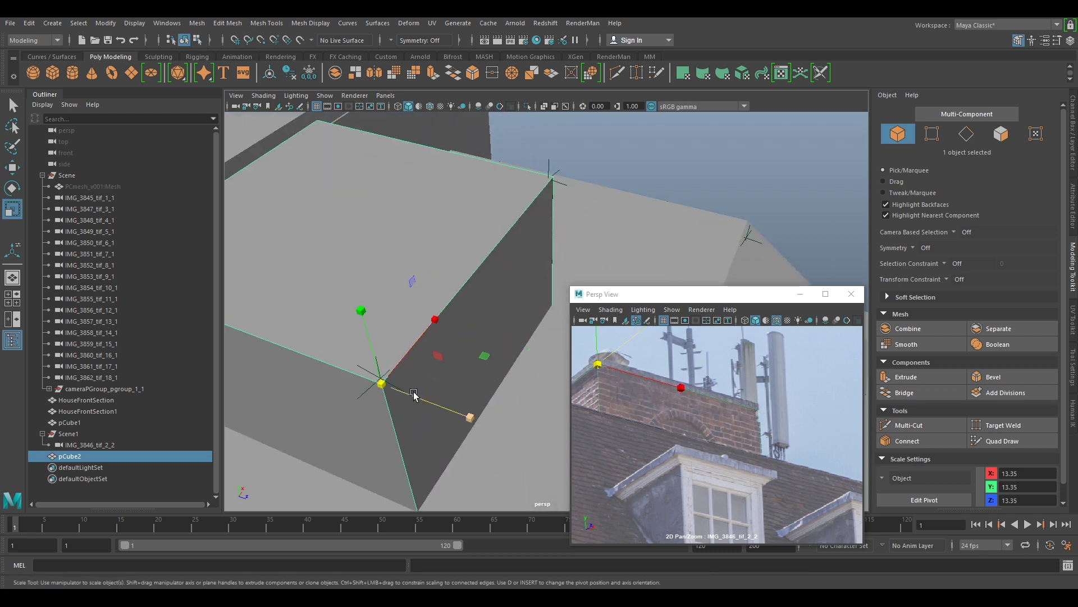
pyautogui.click(386, 384)
pyautogui.moveTo(388, 385); pyautogui.dragTo(390, 385)
# - Select the chimney cube's top face and raise it to about Y 51.46
pyautogui.moveTo(426, 289); pyautogui.dragTo(428, 313, button='right')
pyautogui.click(414, 300)
pyautogui.keyDown('alt'); pyautogui.moveTo(458, 365); pyautogui.dragTo(414, 302); pyautogui.keyUp('alt')
pyautogui.scroll(-4, 414, 302)
pyautogui.keyDown('alt'); pyautogui.moveTo(414, 302); pyautogui.dragTo(441, 366, button='middle'); pyautogui.keyUp('alt')
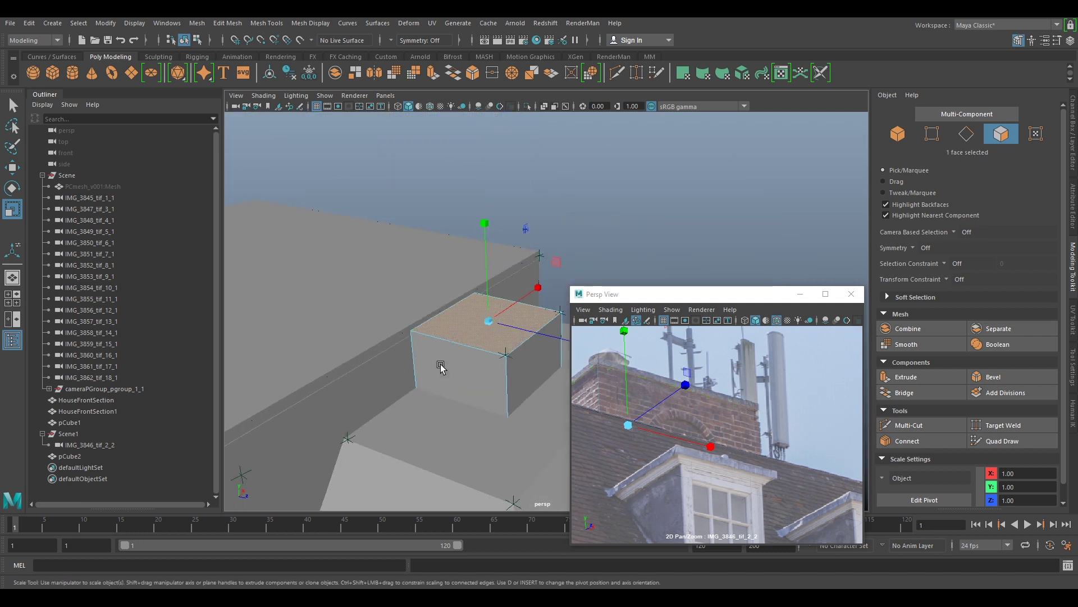
pyautogui.press('w')
pyautogui.moveTo(486, 257); pyautogui.dragTo(489, 254)
# - Cut two edge loops around the chimney just below its top with Multi-Cut, following the ledge in the photo
pyautogui.click(908, 429)
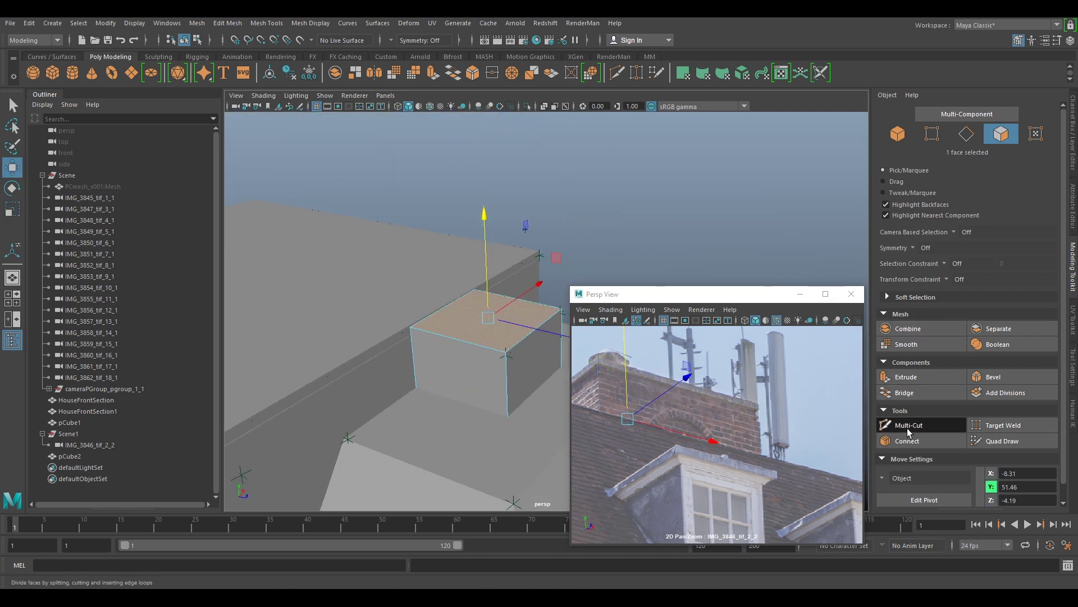
pyautogui.click(506, 353)
pyautogui.keyDown('alt'); pyautogui.moveTo(527, 357); pyautogui.dragTo(494, 331); pyautogui.keyUp('alt')
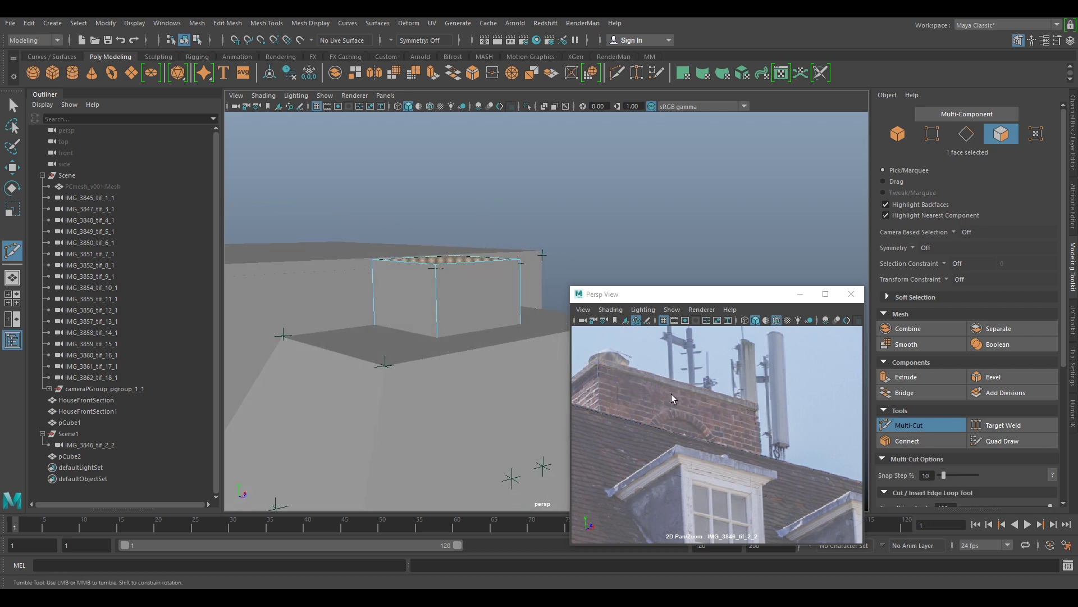
pyautogui.click(598, 378)
pyautogui.keyDown('alt'); pyautogui.moveTo(636, 385); pyautogui.dragTo(658, 384, button='right'); pyautogui.keyUp('alt')
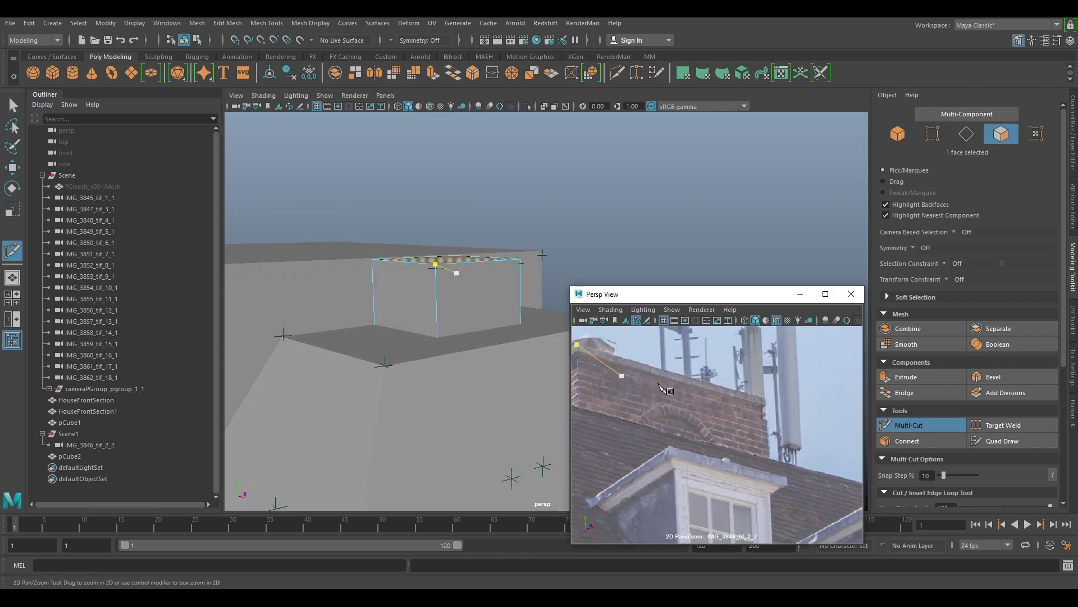
pyautogui.keyDown('alt'); pyautogui.moveTo(659, 383); pyautogui.dragTo(758, 383, button='middle'); pyautogui.keyUp('alt')
pyautogui.keyDown('alt'); pyautogui.moveTo(758, 383); pyautogui.dragTo(778, 384, button='right'); pyautogui.keyUp('alt')
pyautogui.click(685, 339)
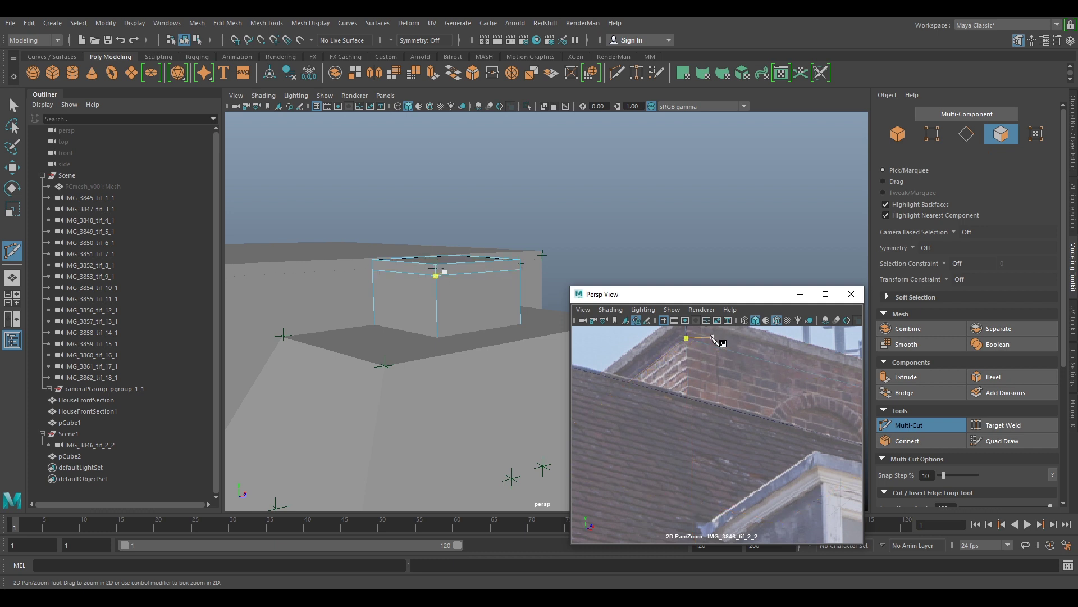
pyautogui.keyDown('alt'); pyautogui.moveTo(713, 338); pyautogui.dragTo(712, 381, button='middle'); pyautogui.keyUp('alt')
pyautogui.keyDown('ctrl'); pyautogui.click(686, 361); pyautogui.keyUp('ctrl')
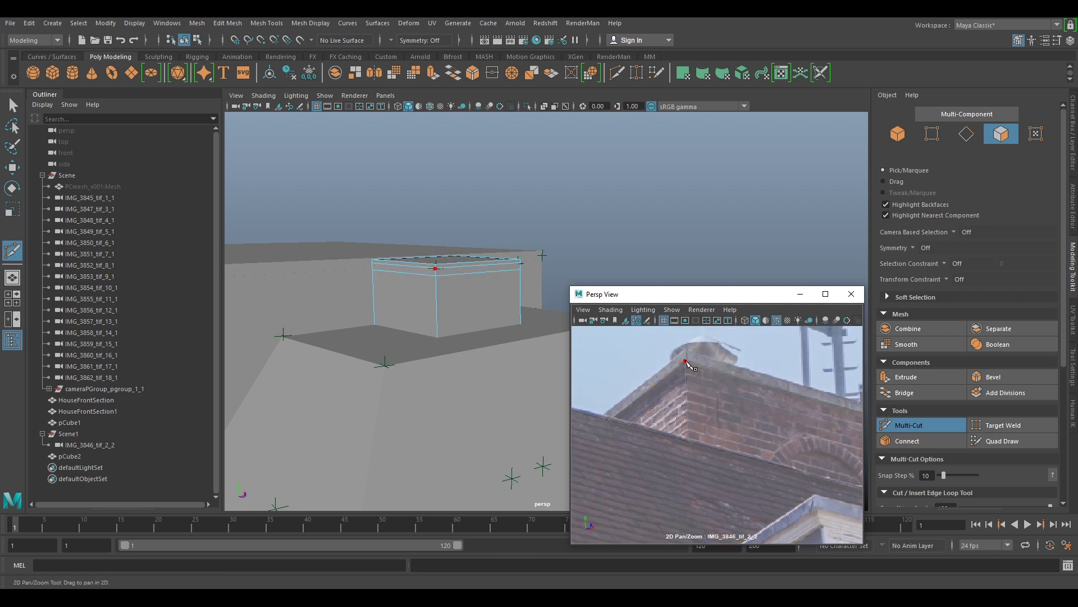
pyautogui.click(924, 429)
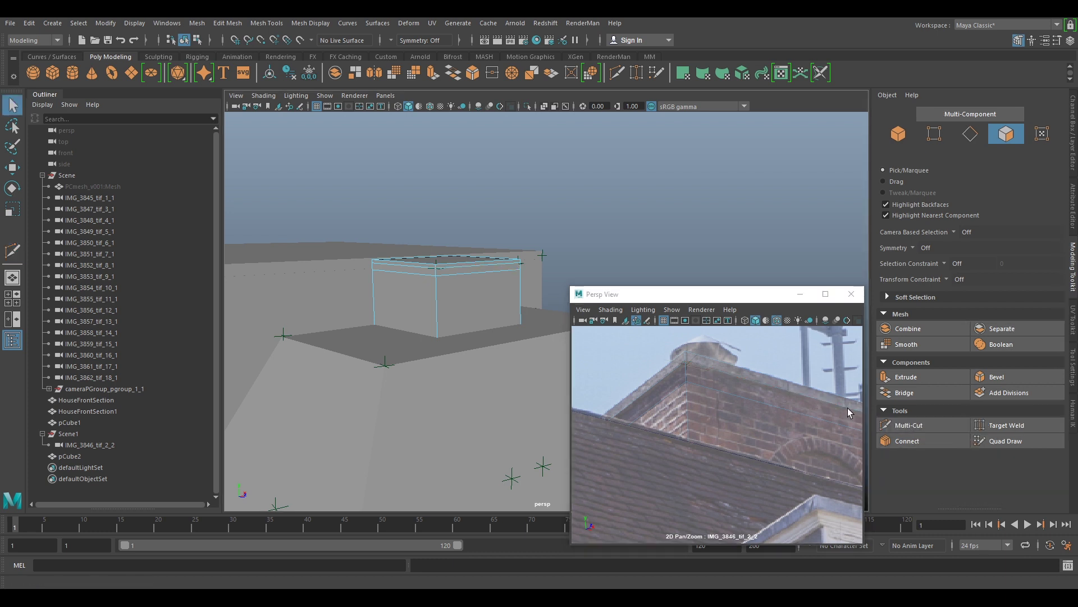
# - Select the four side faces between the chimney's two edge loops and extrude them with a thickness of -0.2
pyautogui.moveTo(733, 378); pyautogui.dragTo(733, 320, button='right')
pyautogui.click(710, 382)
pyautogui.keyDown('shift'); pyautogui.click(675, 376); pyautogui.keyUp('shift')
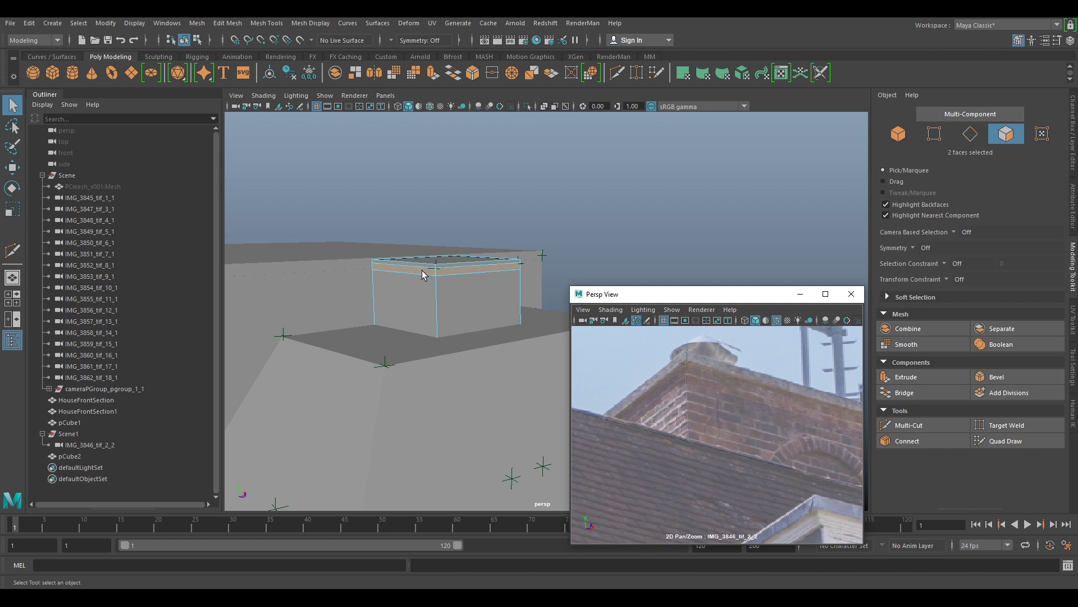
pyautogui.hotkey('ctrl', 'e')
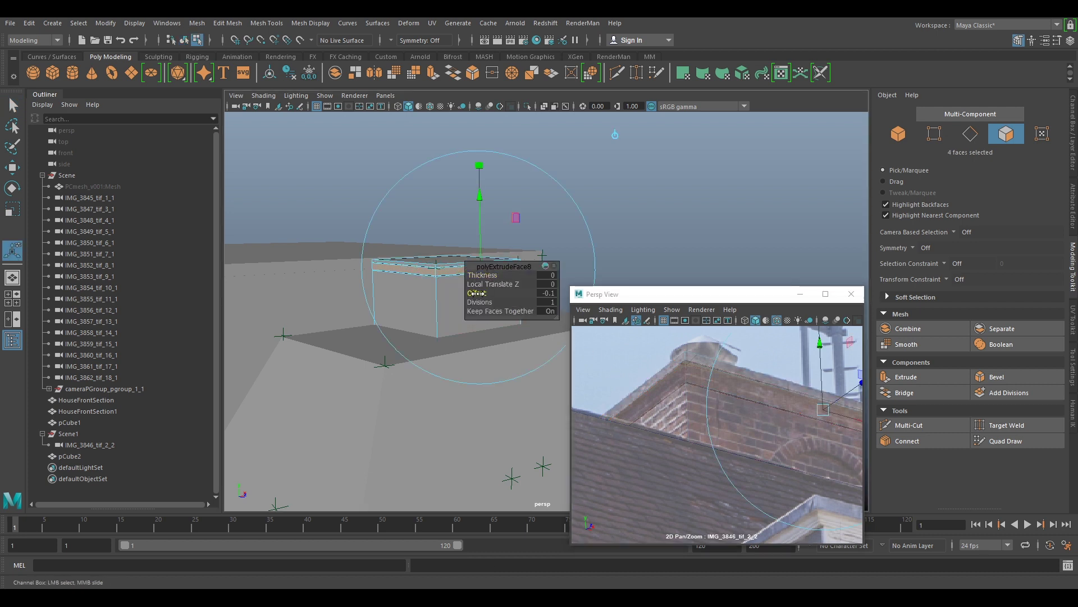
pyautogui.hotkey('ctrl', 'z')
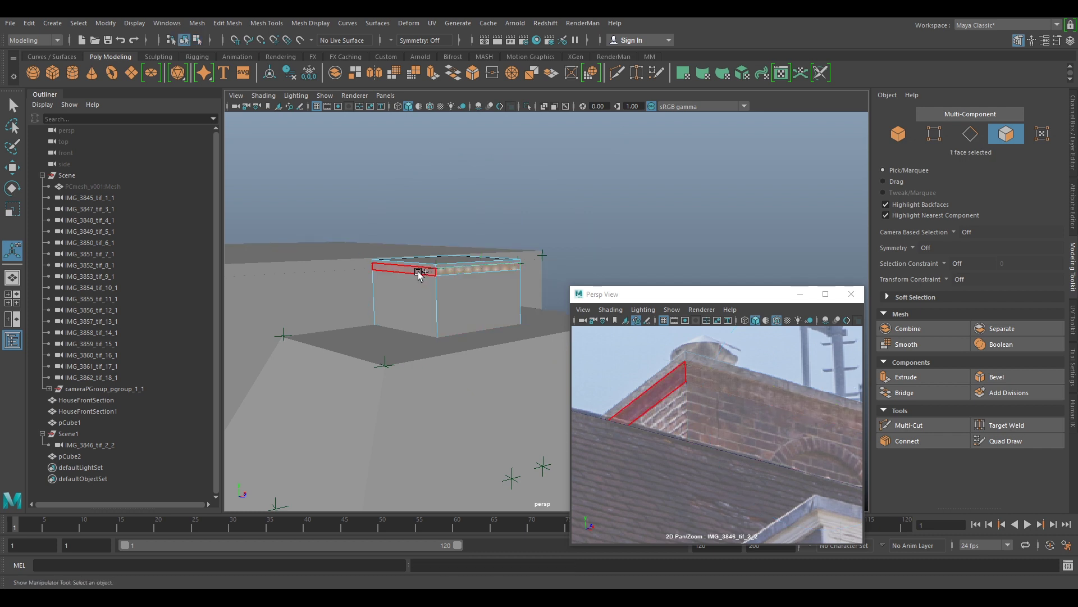
pyautogui.hotkey('ctrl', 'e')
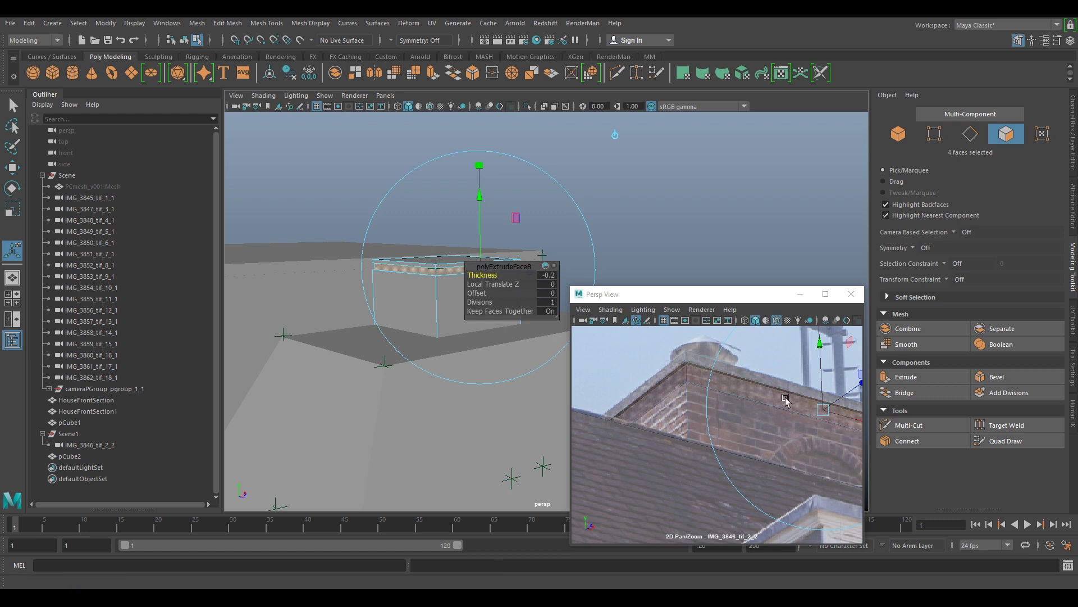
# - Return to object selection, show the whole IMG_3846 photo in the camera view, and select the roof block pCube1
pyautogui.scroll(-3, 786, 399)
pyautogui.moveTo(811, 433); pyautogui.dragTo(761, 392, button='middle')
pyautogui.scroll(-3, 759, 392)
pyautogui.moveTo(681, 392); pyautogui.dragTo(728, 279, button='right')
pyautogui.press('q')
pyautogui.press('\\')
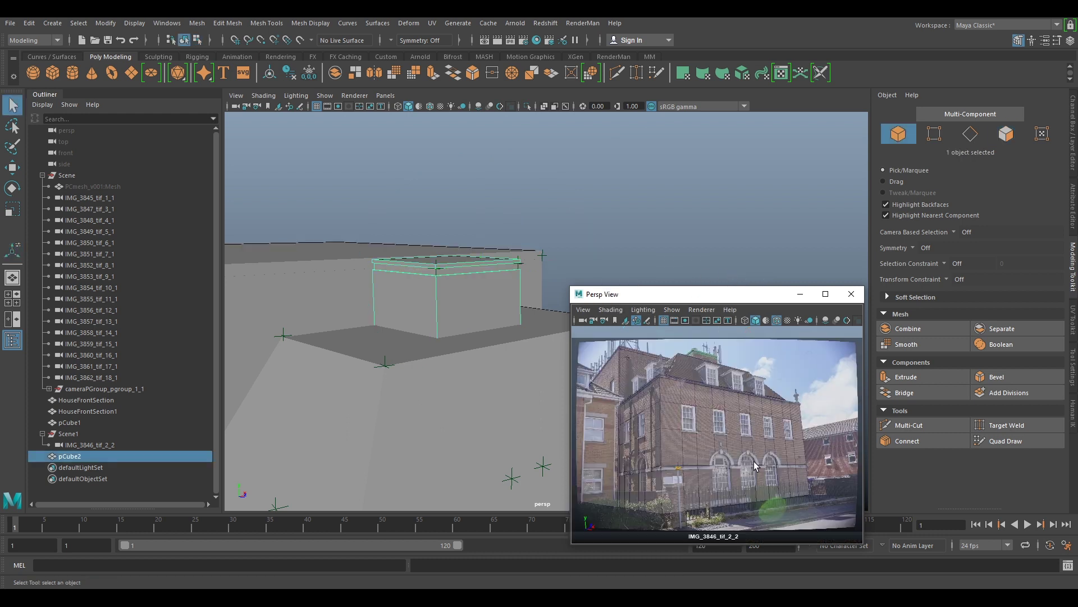
pyautogui.click(711, 443)
pyautogui.click(686, 364)
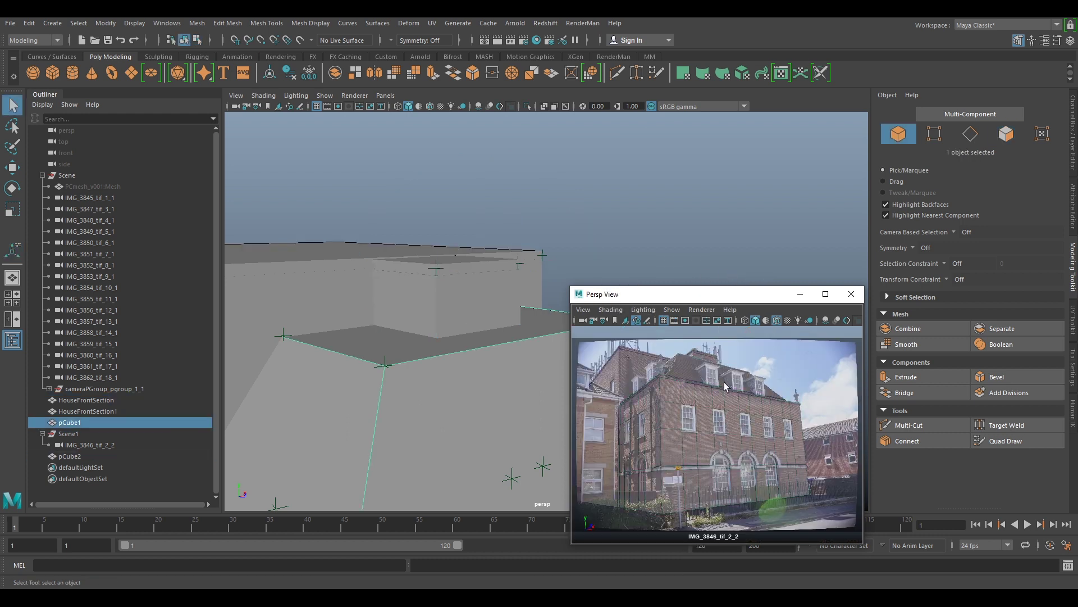
# - Create a polygon cube and move it forward along Z to 32.02, out in front of the building's facade
pyautogui.click(631, 367)
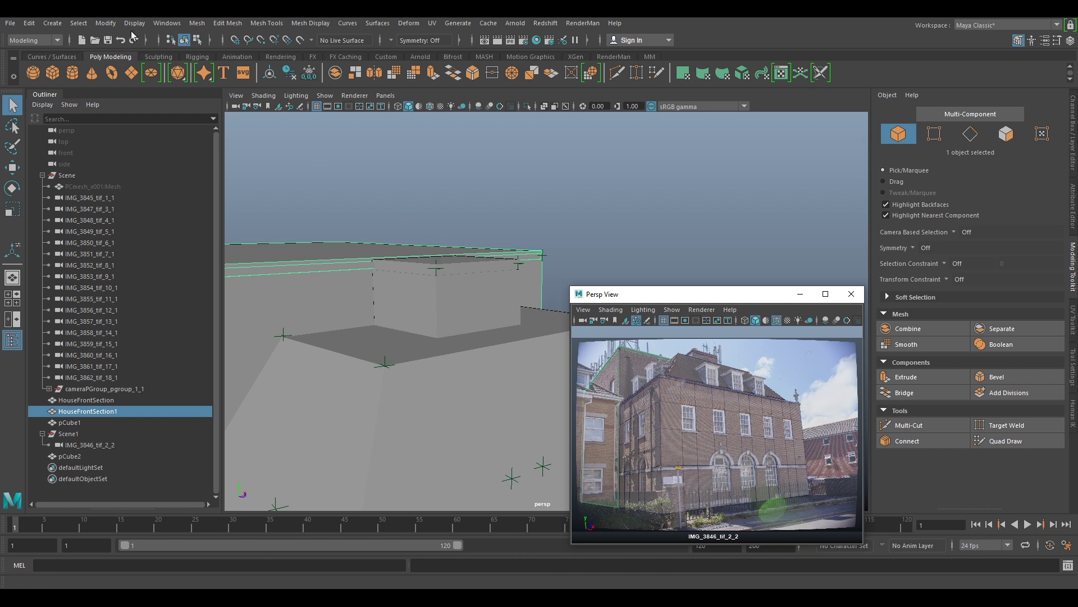
pyautogui.click(53, 73)
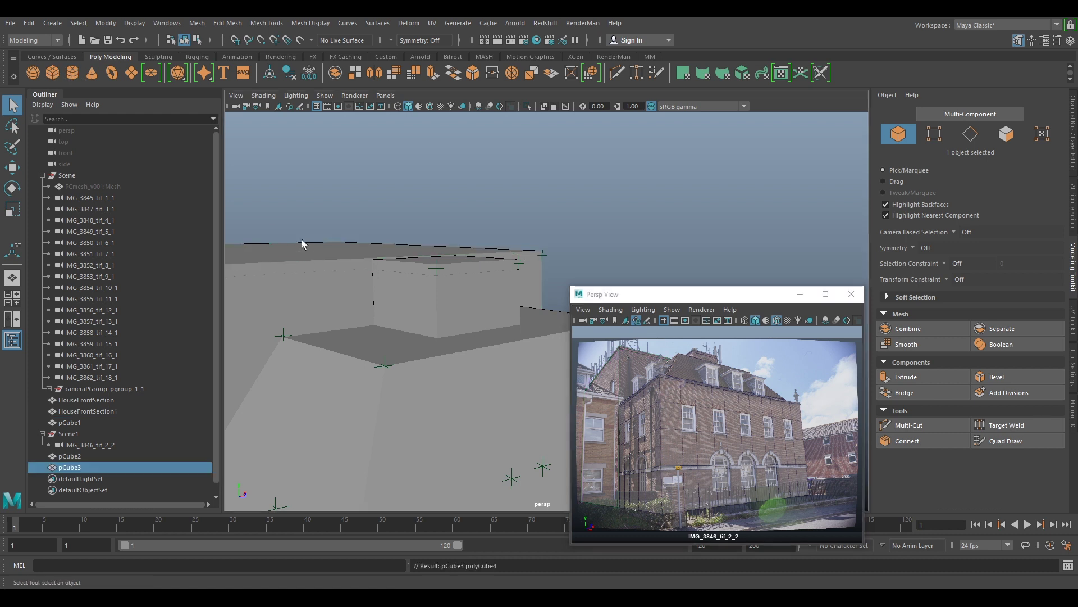
pyautogui.press('w')
pyautogui.scroll(-6, 371, 301)
pyautogui.keyDown('alt'); pyautogui.moveTo(430, 358); pyautogui.dragTo(391, 324, button='middle'); pyautogui.keyUp('alt')
pyautogui.press('r')
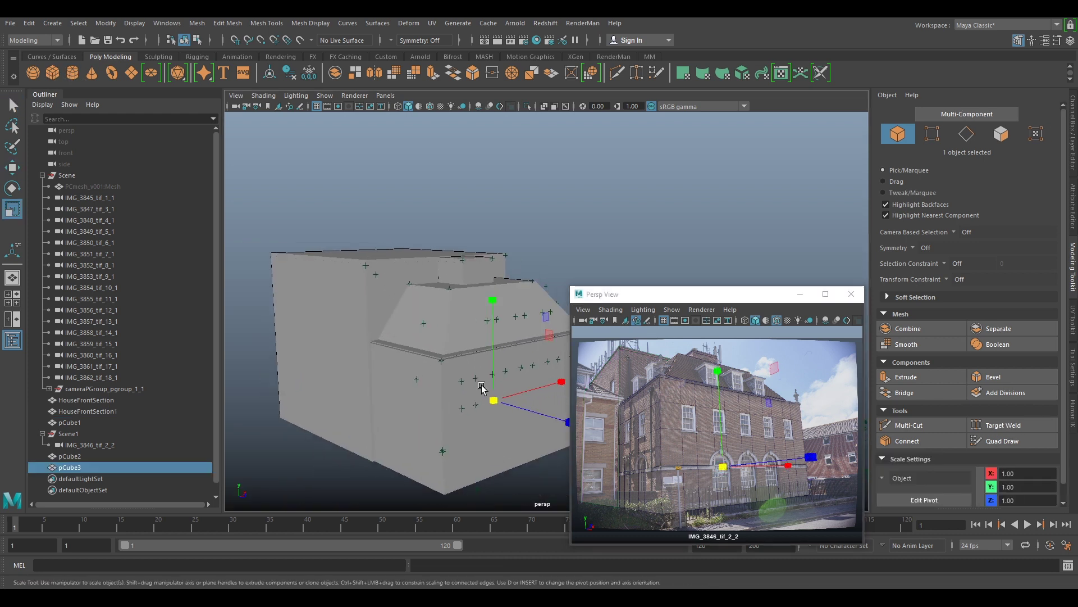
pyautogui.press('w')
pyautogui.moveTo(522, 407); pyautogui.dragTo(565, 444)
pyautogui.scroll(3, 467, 352)
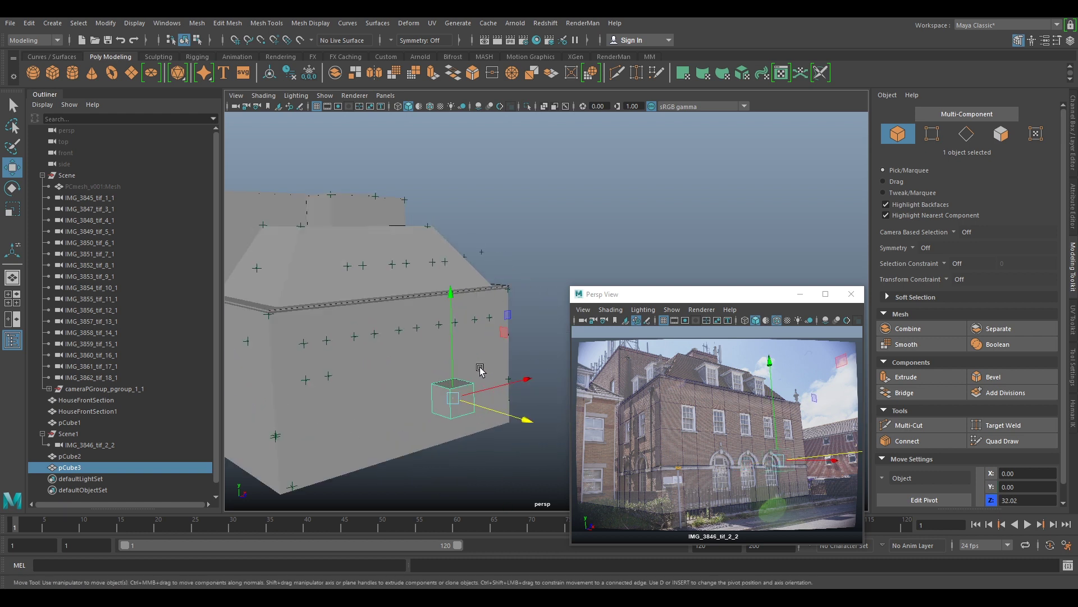
# - Snap the cube's pivot to its upper front-left corner and place the cube on the locator at the first dormer window's upper-left corner
pyautogui.press('d')
pyautogui.moveTo(456, 402); pyautogui.dragTo(450, 389)
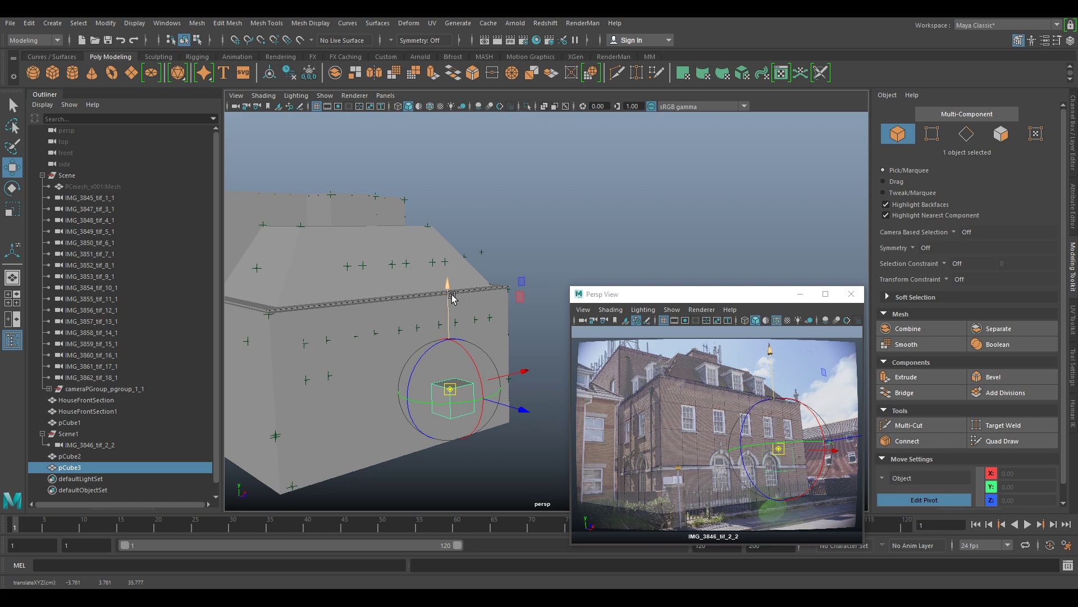
pyautogui.press('d')
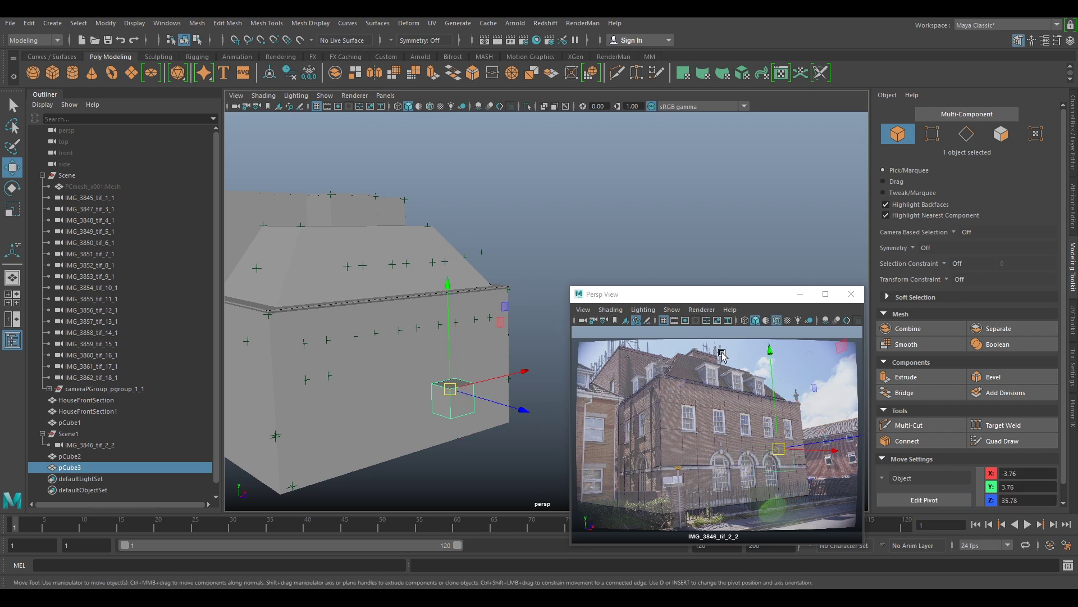
pyautogui.scroll(6, 723, 355)
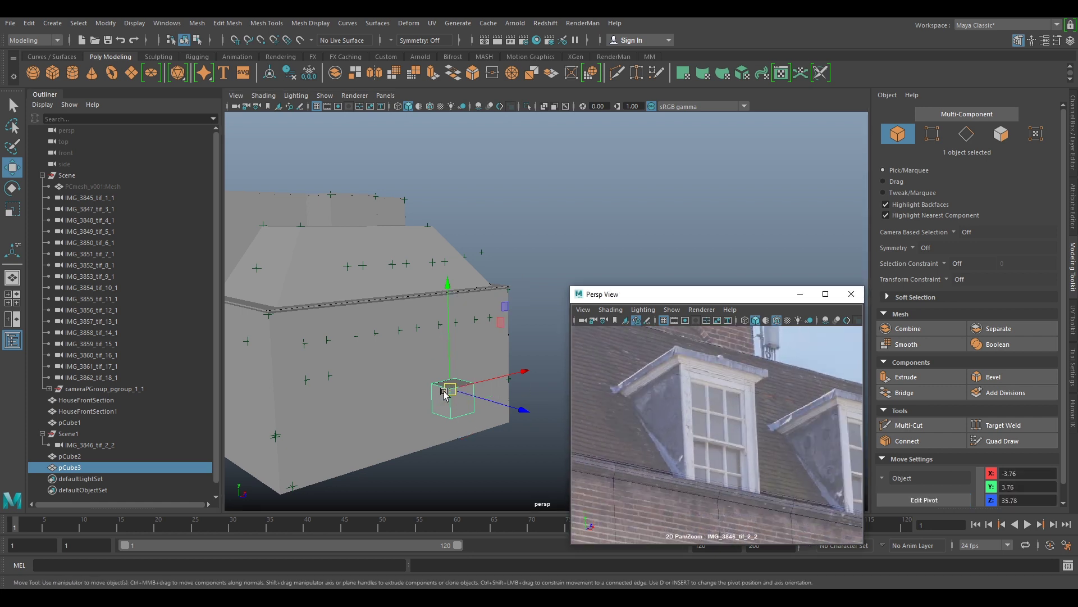
pyautogui.moveTo(444, 394); pyautogui.dragTo(353, 266)
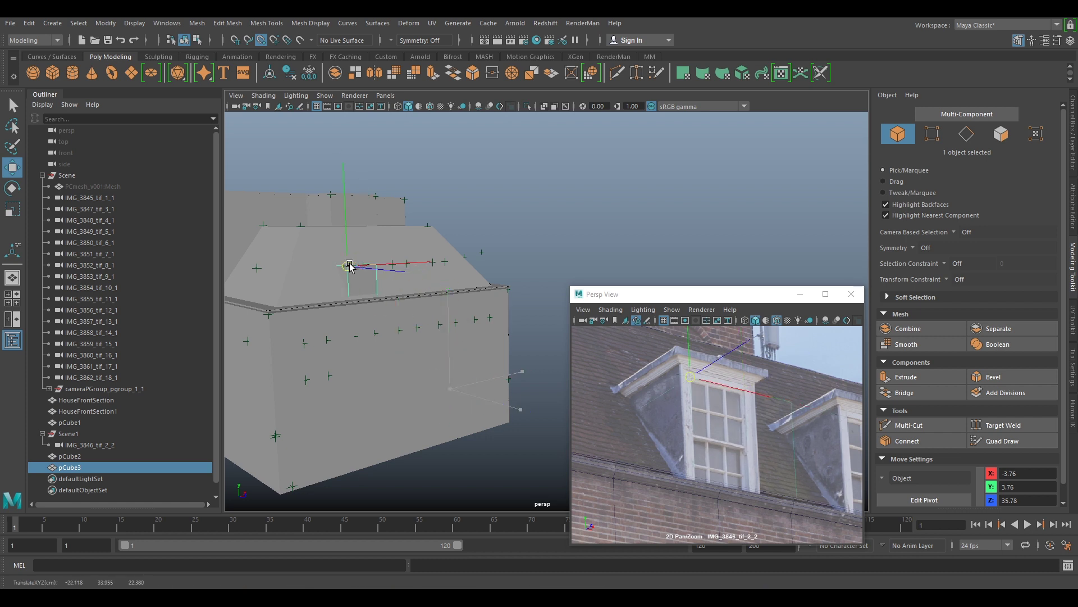
pyautogui.scroll(6, 443, 336)
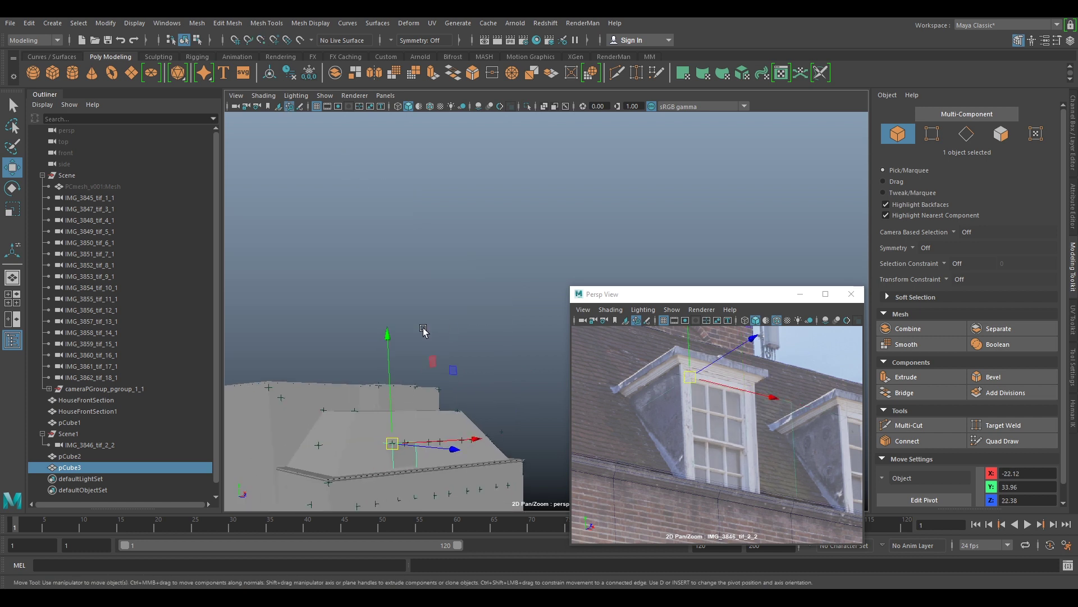
pyautogui.scroll(-3, 388, 323)
pyautogui.keyDown('alt'); pyautogui.moveTo(438, 333); pyautogui.dragTo(374, 331); pyautogui.keyUp('alt')
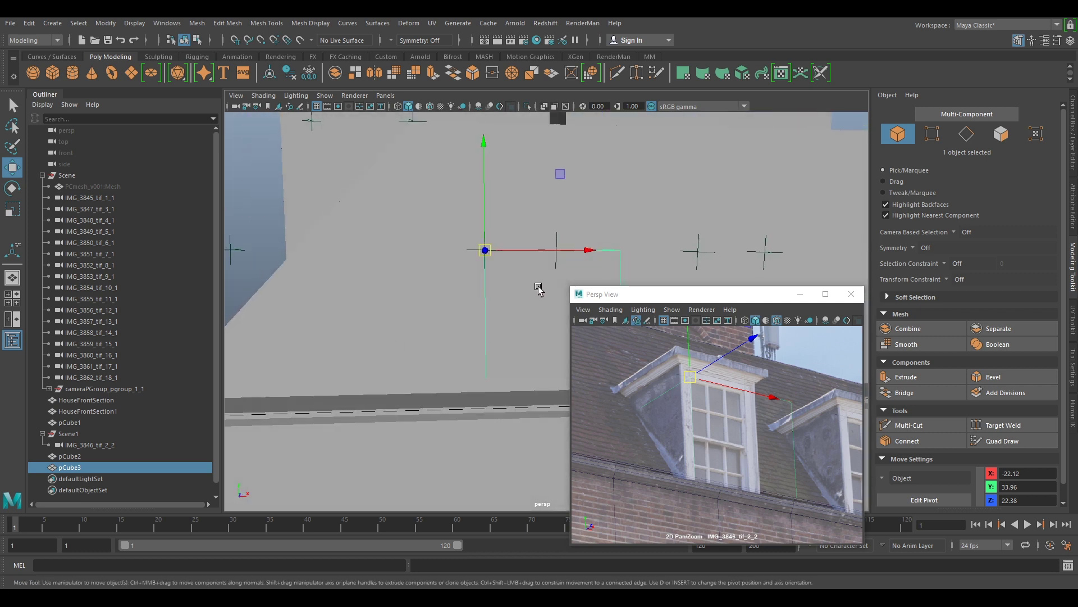
# - Scale the cube uniformly to 5.42 and shift it sideways so its width fits the first dormer in the photo
pyautogui.press('r')
pyautogui.moveTo(559, 250); pyautogui.dragTo(534, 274)
pyautogui.hotkey('ctrl', 'z')
pyautogui.moveTo(512, 264); pyautogui.dragTo(450, 269)
pyautogui.press('w')
pyautogui.moveTo(561, 260); pyautogui.dragTo(556, 302)
pyautogui.press('r')
pyautogui.keyDown('alt'); pyautogui.moveTo(556, 301); pyautogui.dragTo(466, 279, button='middle'); pyautogui.keyUp('alt')
pyautogui.scroll(5, 469, 278)
pyautogui.keyDown('alt'); pyautogui.moveTo(445, 302); pyautogui.dragTo(454, 282); pyautogui.keyUp('alt')
pyautogui.scroll(-5, 453, 281)
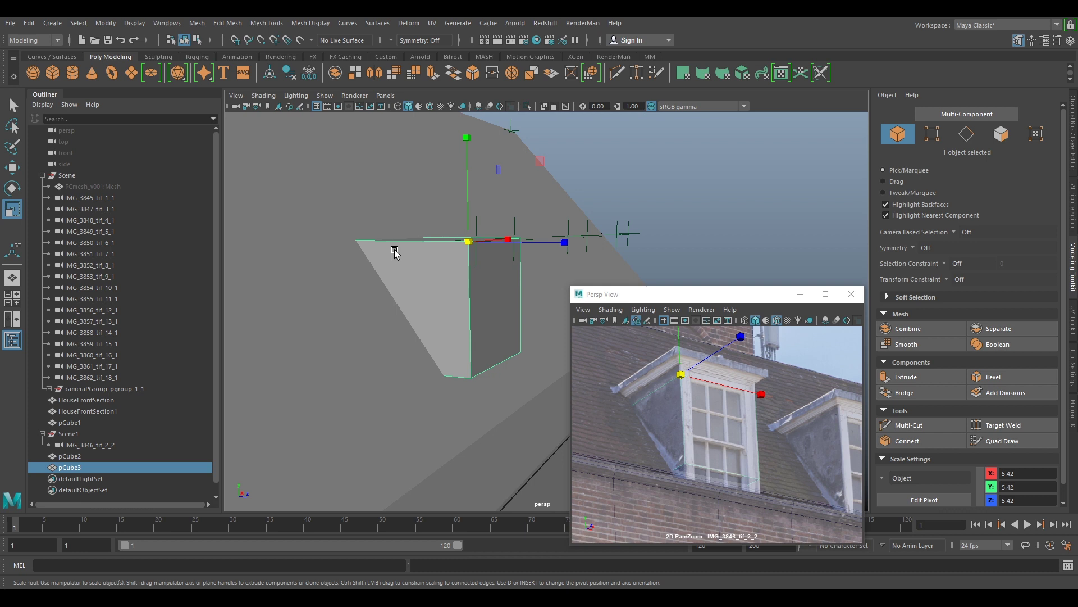
# - Stretch the cube's Y scale to 8.15 and raise it to Y 34.68 to match the dormer's height
pyautogui.moveTo(472, 200); pyautogui.dragTo(466, 159)
pyautogui.press('w')
pyautogui.moveTo(472, 226); pyautogui.dragTo(405, 243)
pyautogui.press('r')
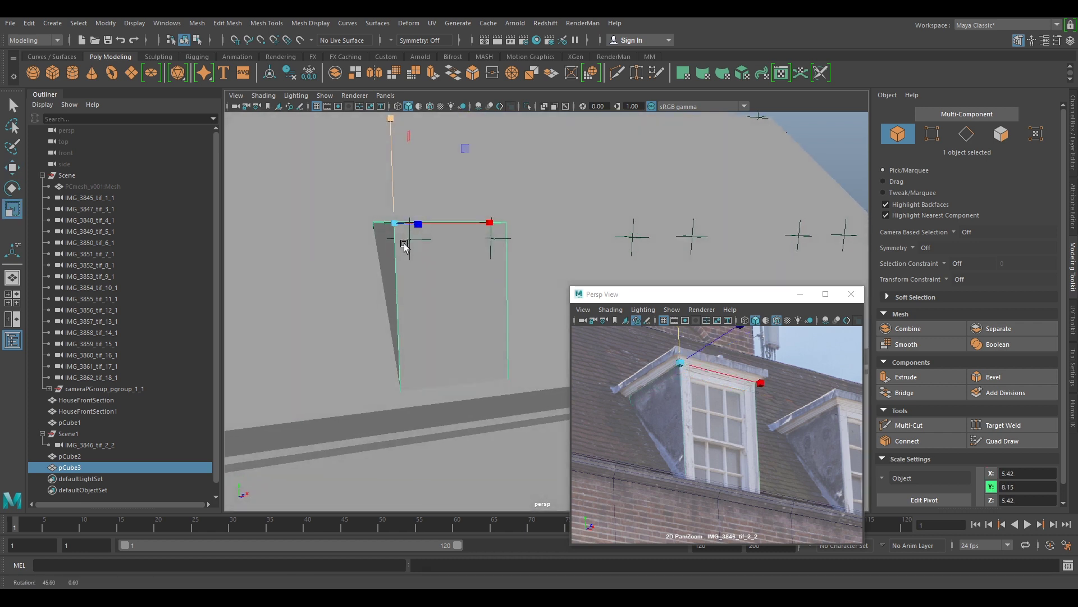
# - Adjust the dormer block's rear face along Z so the block reaches into the sloping roof
pyautogui.keyDown('alt'); pyautogui.moveTo(435, 238); pyautogui.dragTo(442, 260, button='middle'); pyautogui.keyUp('alt')
pyautogui.keyDown('alt'); pyautogui.moveTo(442, 260); pyautogui.dragTo(450, 303); pyautogui.keyUp('alt')
pyautogui.moveTo(451, 230); pyautogui.dragTo(455, 260, button='right')
pyautogui.keyDown('alt'); pyautogui.moveTo(407, 257); pyautogui.dragTo(486, 267); pyautogui.keyUp('alt')
pyautogui.keyDown('alt'); pyautogui.moveTo(378, 315); pyautogui.dragTo(421, 316); pyautogui.keyUp('alt')
pyautogui.click(425, 318)
pyautogui.press('w')
pyautogui.moveTo(470, 384); pyautogui.dragTo(458, 385)
# - Extrude the dormer block's top face with a Local Translate Z of 0.44 and an offset of -0.8 to form the overhang
pyautogui.click(488, 305)
pyautogui.keyDown('alt'); pyautogui.moveTo(539, 323); pyautogui.dragTo(488, 333); pyautogui.keyUp('alt')
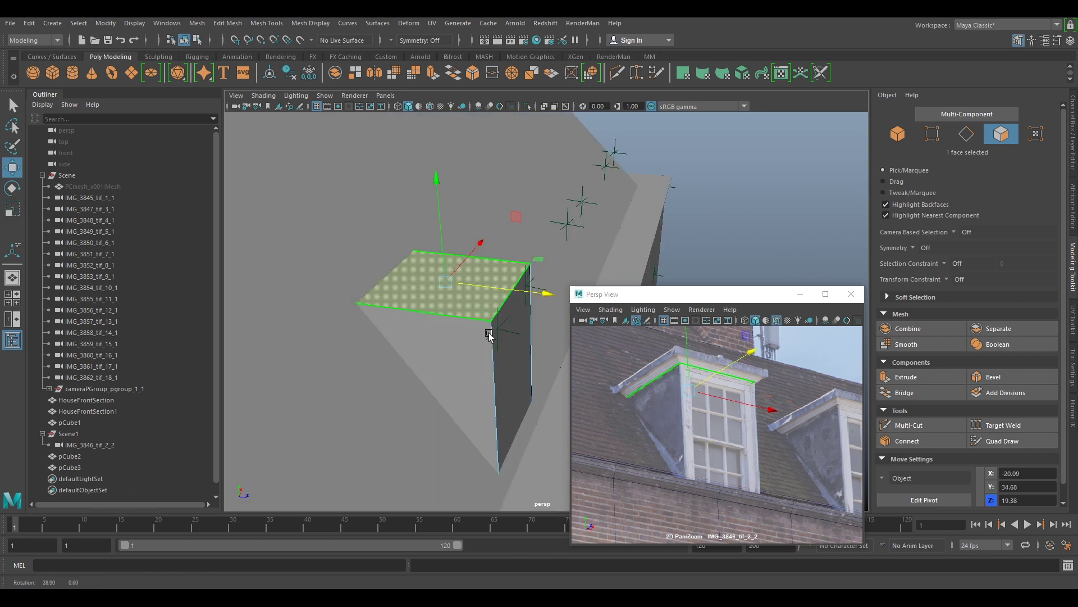
pyautogui.hotkey('ctrl', 'e')
pyautogui.moveTo(438, 241); pyautogui.dragTo(440, 234)
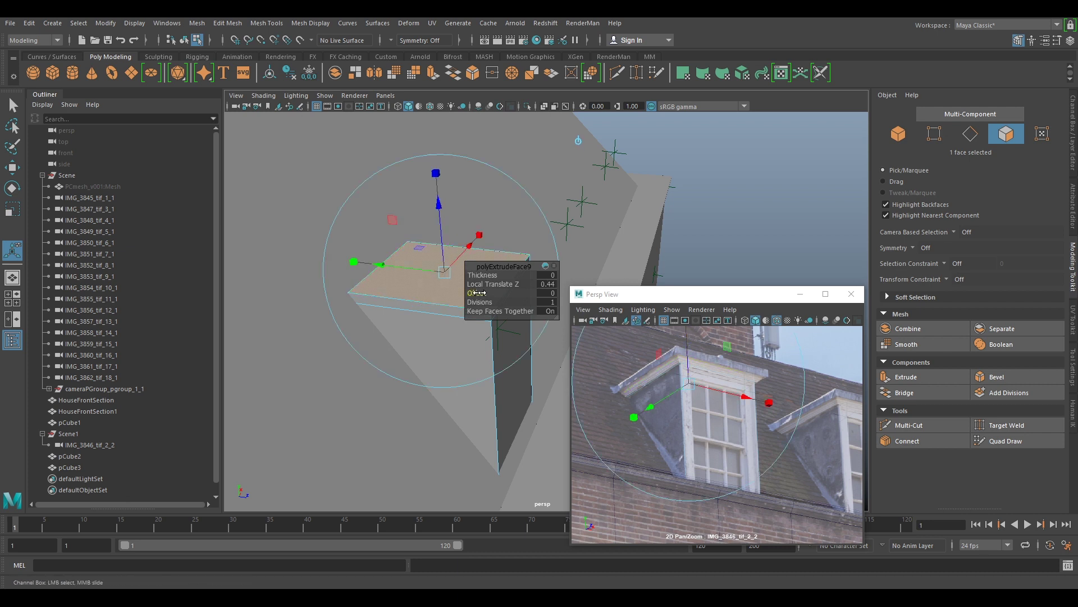
pyautogui.moveTo(478, 292); pyautogui.dragTo(475, 293)
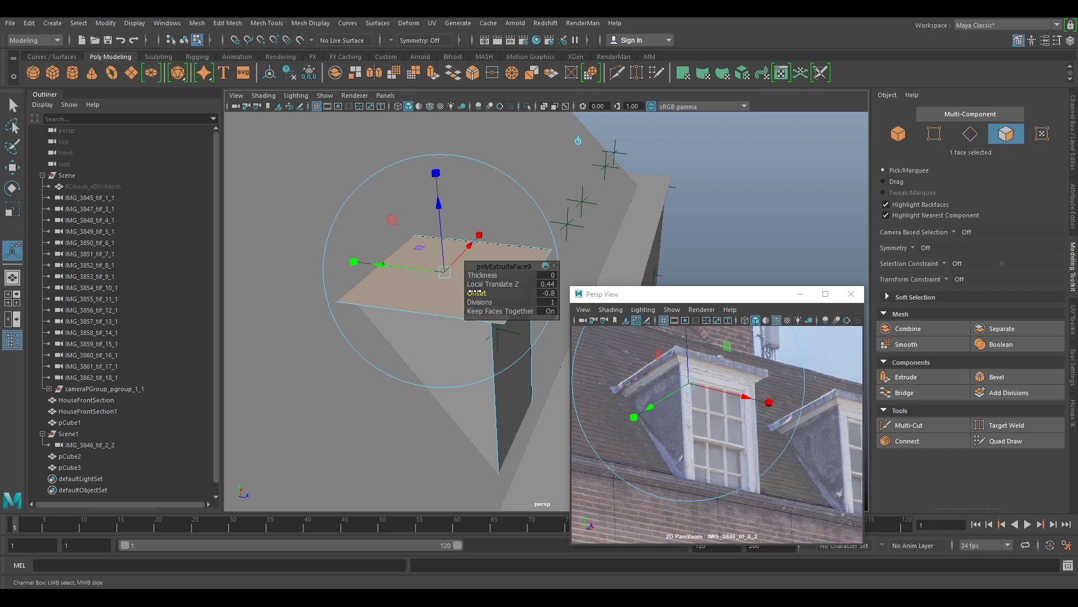
pyautogui.moveTo(478, 276); pyautogui.dragTo(378, 252)
# - Extrude the overhanging top face upward again by 0.433 to give the dormer cap its thickness
pyautogui.hotkey('ctrl', 'e')
pyautogui.moveTo(442, 214); pyautogui.dragTo(446, 213)
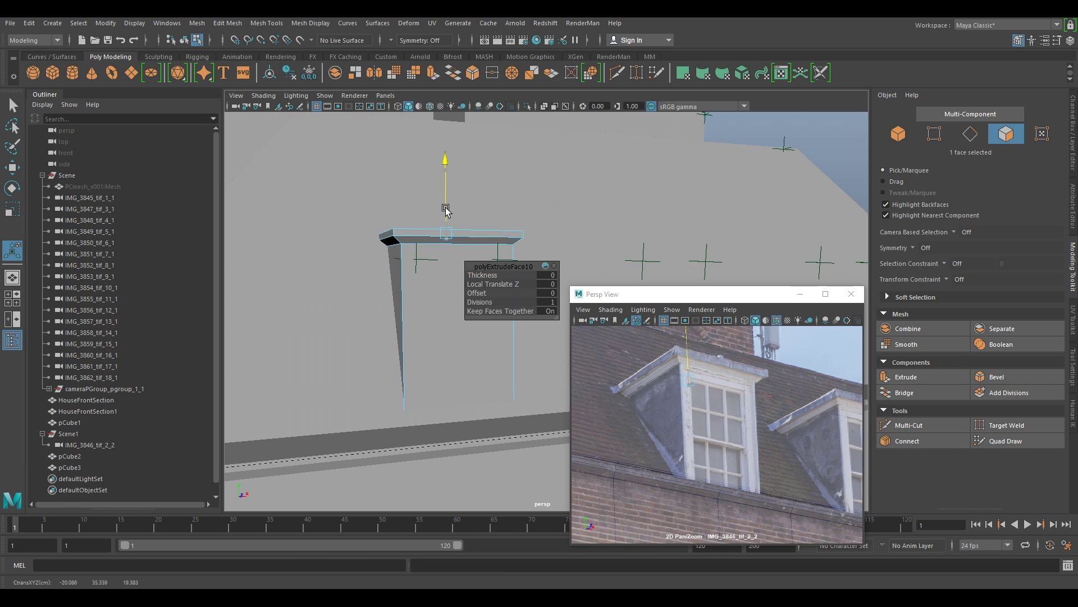
pyautogui.moveTo(446, 206); pyautogui.dragTo(448, 209)
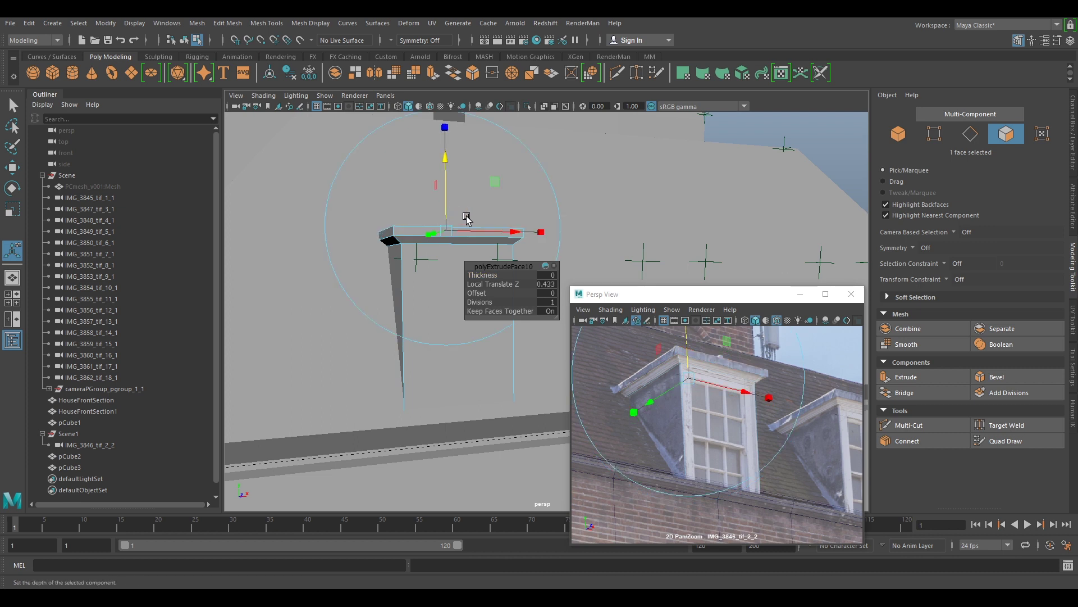
# - Move the right end face of the dormer cap outward along X to about -16.8
pyautogui.keyDown('alt'); pyautogui.moveTo(378, 216); pyautogui.dragTo(374, 320); pyautogui.keyUp('alt')
pyautogui.click(582, 250)
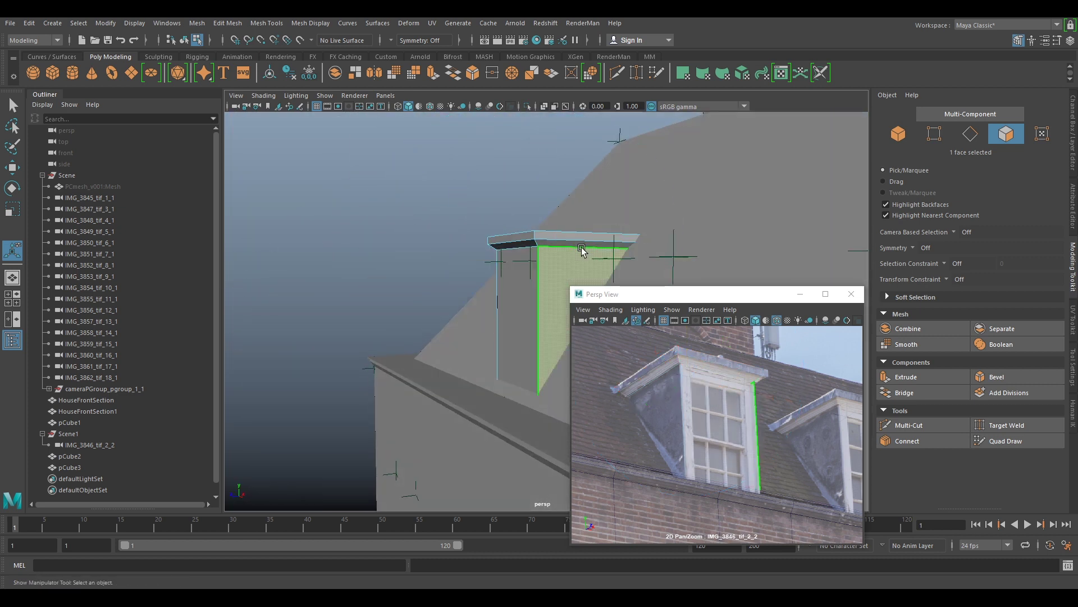
pyautogui.keyDown('alt'); pyautogui.moveTo(593, 263); pyautogui.dragTo(612, 296); pyautogui.keyUp('alt')
pyautogui.click(587, 249)
pyautogui.keyDown('shift'); pyautogui.click(601, 251); pyautogui.keyUp('shift')
pyautogui.press('w')
pyautogui.moveTo(573, 221); pyautogui.dragTo(573, 221)
pyautogui.keyDown('alt'); pyautogui.moveTo(573, 221); pyautogui.dragTo(583, 244); pyautogui.keyUp('alt')
pyautogui.keyDown('alt'); pyautogui.moveTo(488, 252); pyautogui.dragTo(511, 240); pyautogui.keyUp('alt')
pyautogui.click(478, 234)
pyautogui.keyDown('alt'); pyautogui.moveTo(511, 240); pyautogui.dragTo(564, 219); pyautogui.keyUp('alt')
pyautogui.click(512, 209)
pyautogui.click(538, 224)
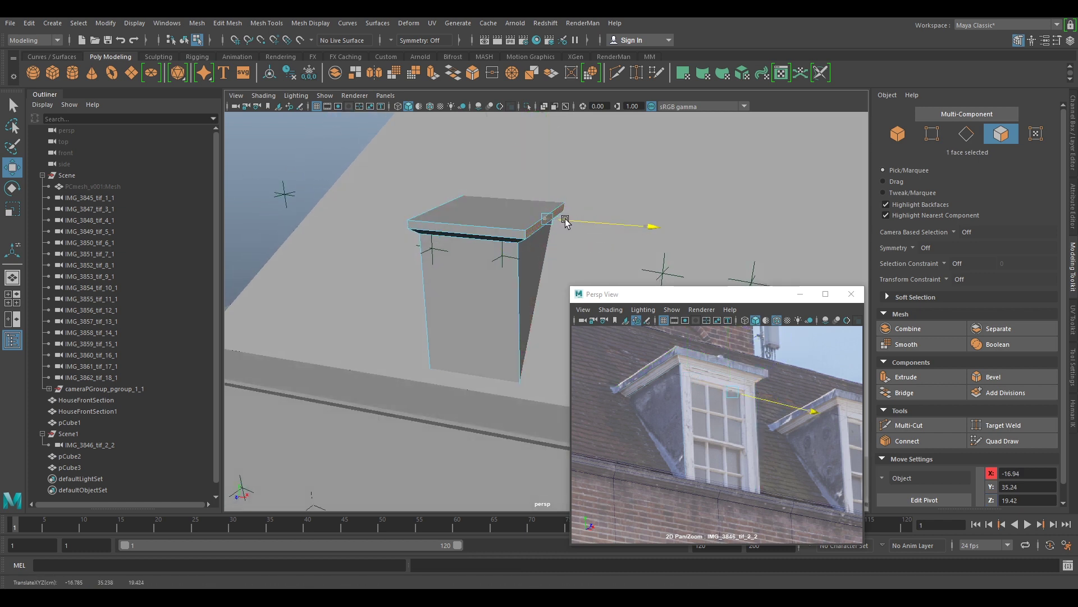
pyautogui.moveTo(565, 220); pyautogui.dragTo(565, 221)
# - Move the left end face of the dormer cap outward along X to about -23.28
pyautogui.keyDown('alt'); pyautogui.moveTo(378, 191); pyautogui.dragTo(476, 211); pyautogui.keyUp('alt')
pyautogui.click(384, 245)
pyautogui.moveTo(414, 233); pyautogui.dragTo(414, 233)
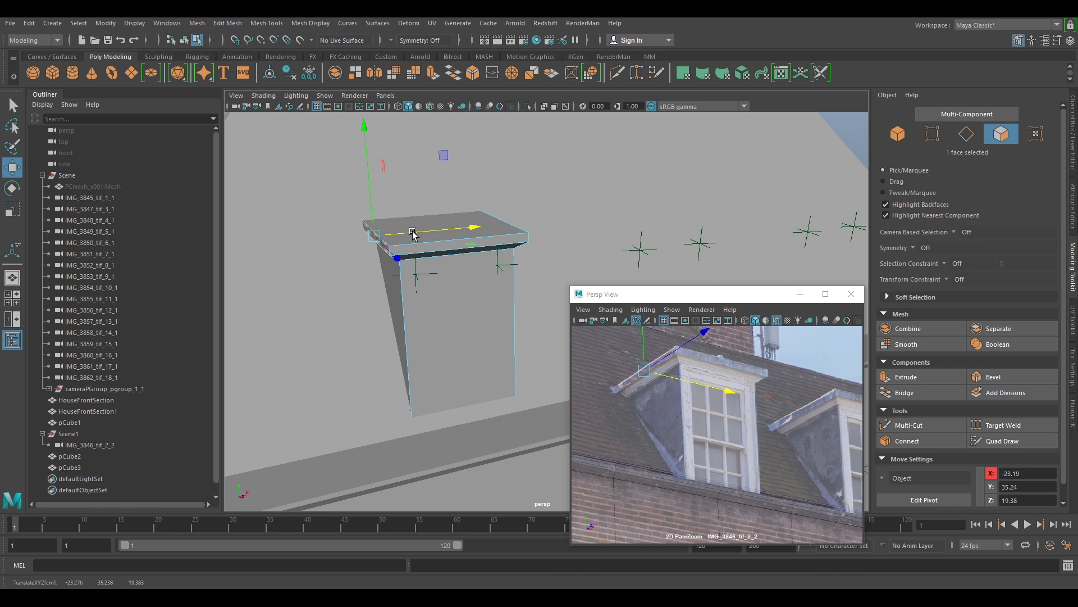
# - Extrude the dormer's front face with an offset of 0.7 to outline the window frame
pyautogui.click(444, 304)
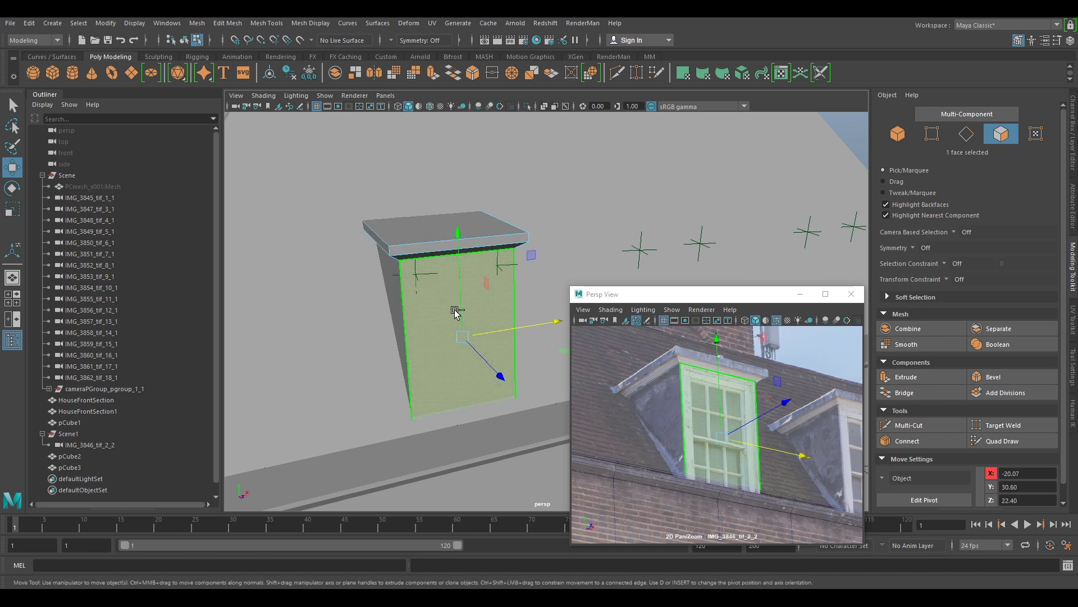
pyautogui.hotkey('ctrl', 'e')
pyautogui.moveTo(481, 293); pyautogui.dragTo(483, 293)
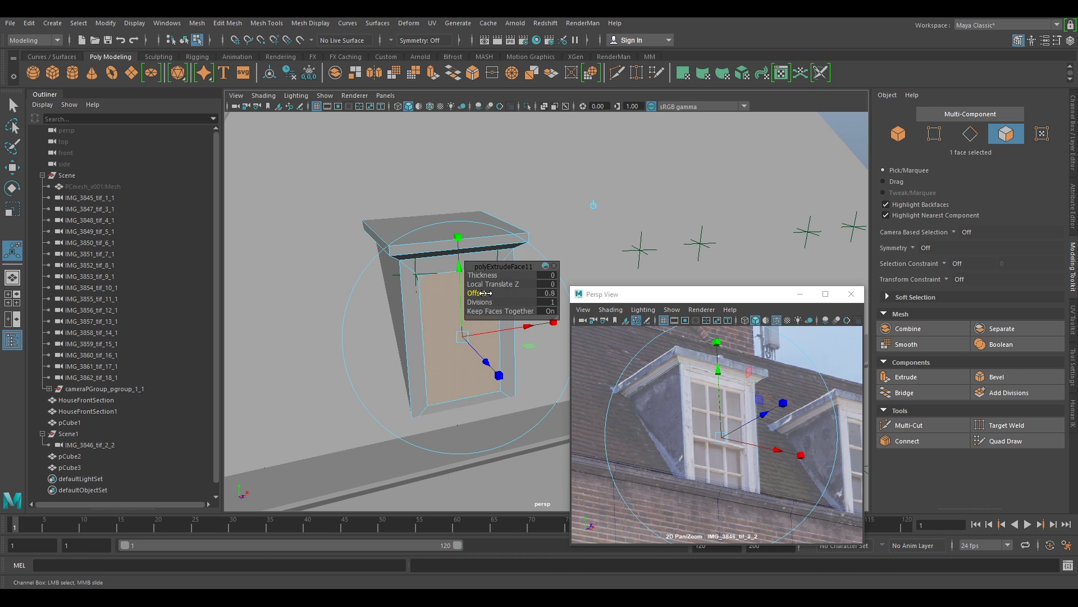
pyautogui.moveTo(484, 293); pyautogui.dragTo(482, 293)
pyautogui.keyDown('alt'); pyautogui.moveTo(444, 327); pyautogui.dragTo(437, 307); pyautogui.keyUp('alt')
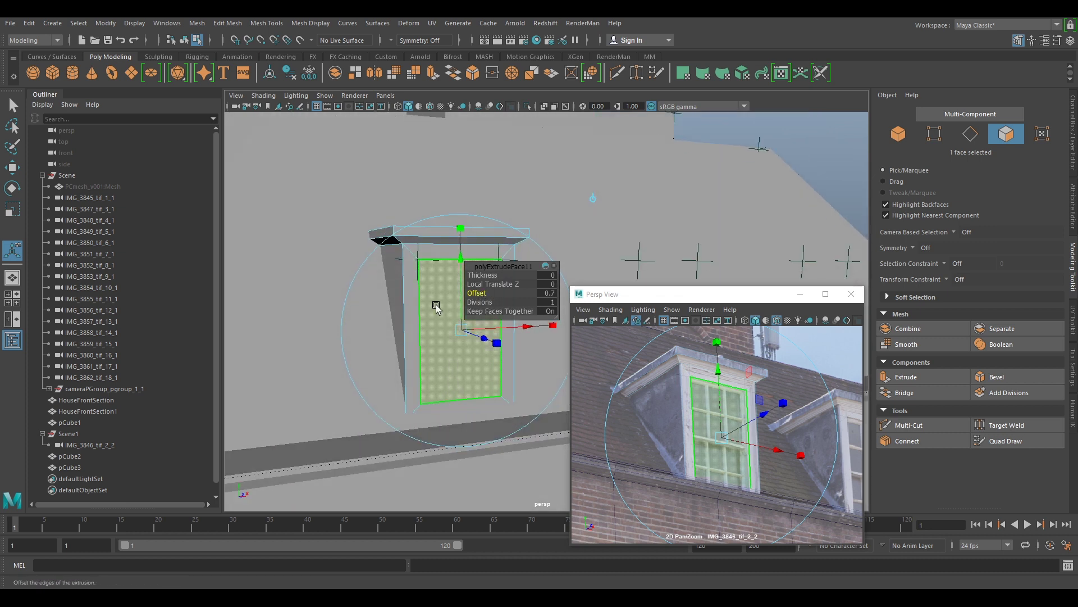
# - Extrude the inner window face with a thickness of -0.4 to recess it behind the frame
pyautogui.hotkey('ctrl', 'e')
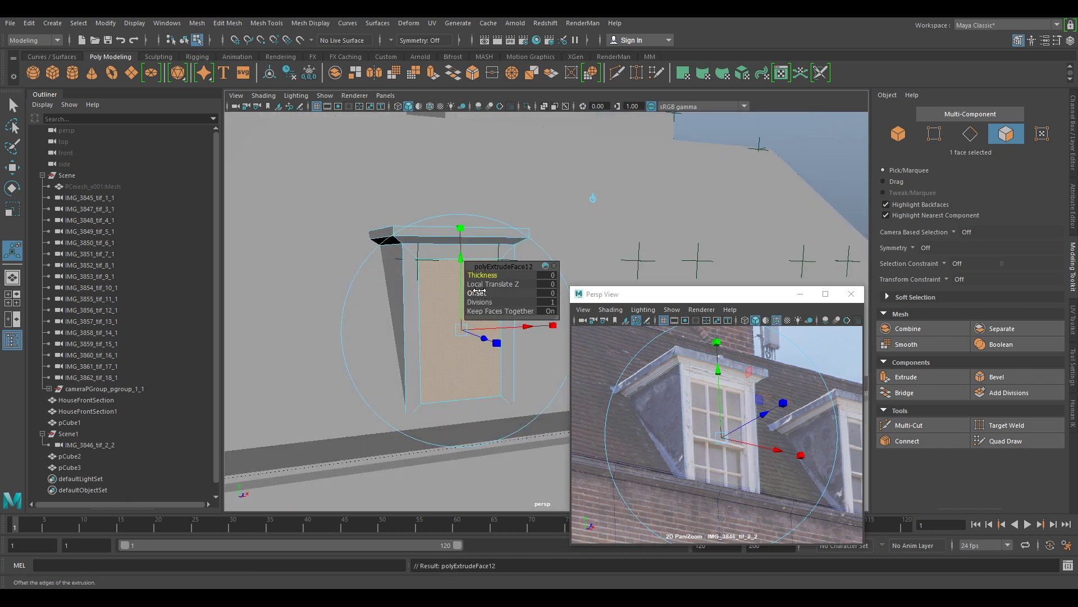
pyautogui.moveTo(475, 275); pyautogui.dragTo(475, 275)
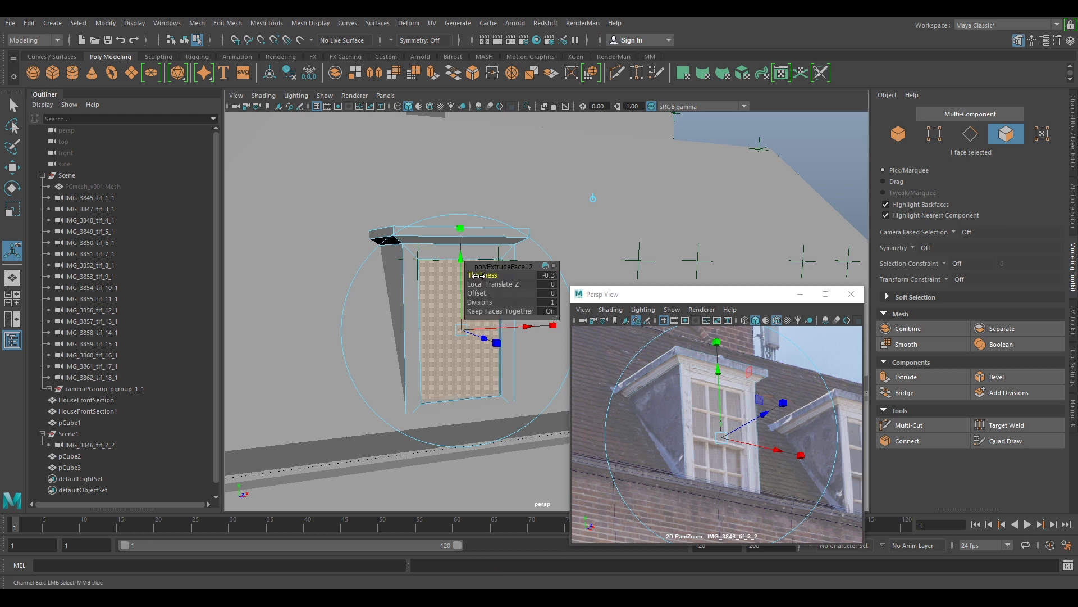
pyautogui.keyDown('alt'); pyautogui.moveTo(441, 344); pyautogui.dragTo(441, 340); pyautogui.keyUp('alt')
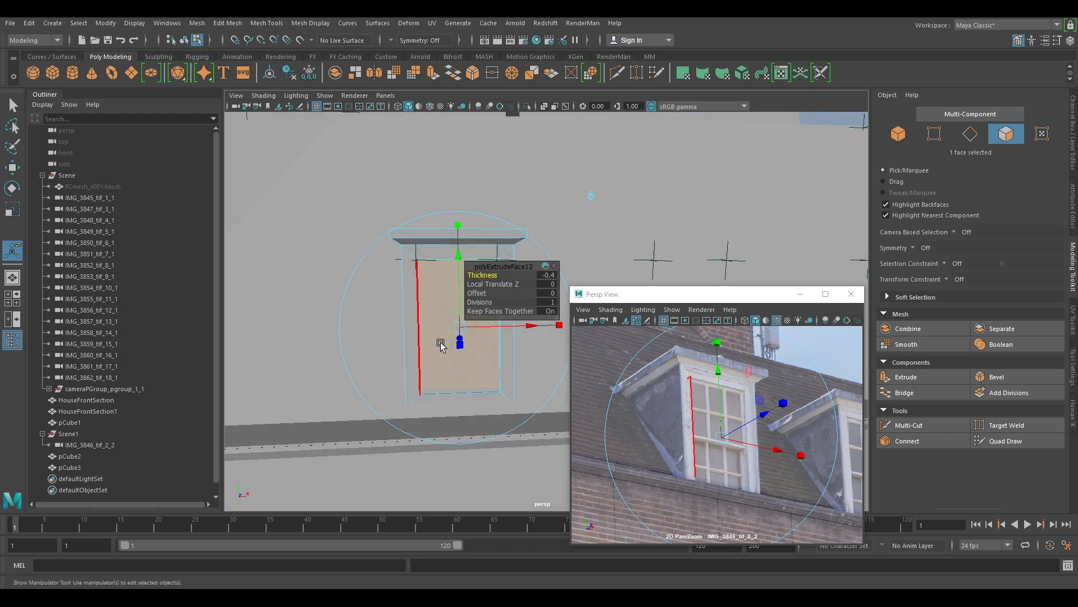
# - Duplicate the finished dormer as a whole object and snap the copy to the second dormer's upper-left locator
pyautogui.rightClick(489, 310)
pyautogui.click(436, 301)
pyautogui.press('q')
pyautogui.moveTo(451, 285); pyautogui.dragTo(499, 264, button='right')
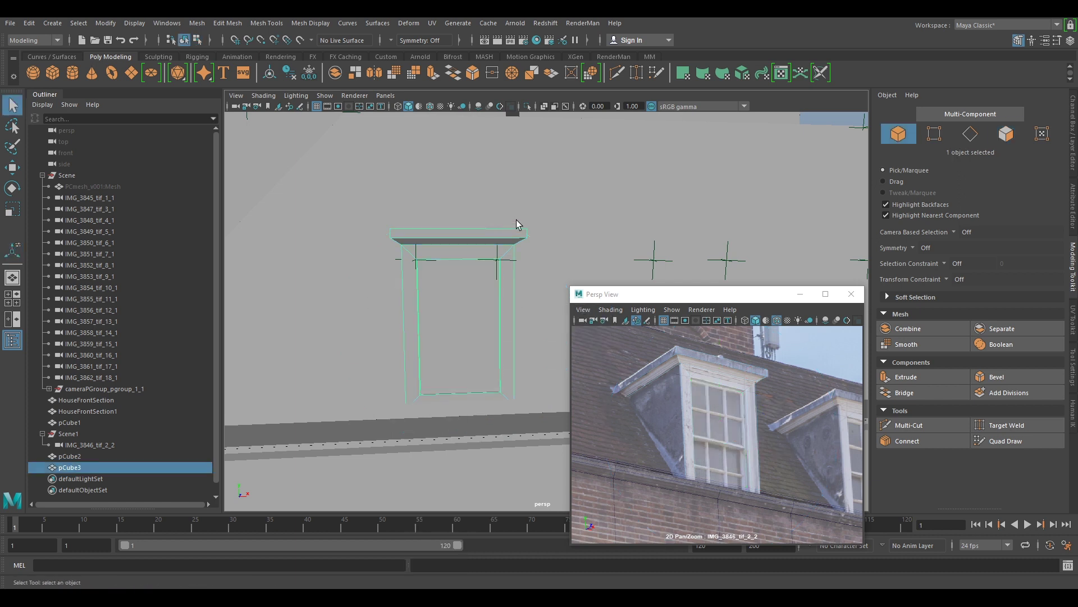
pyautogui.press('w')
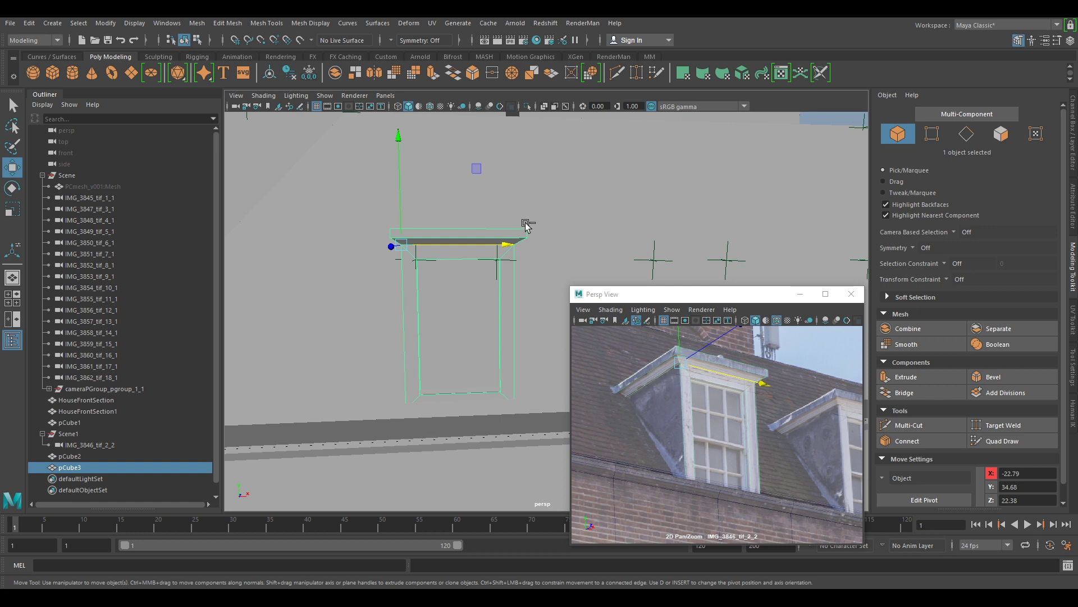
pyautogui.hotkey('ctrl', 'd')
pyautogui.press('v')
pyautogui.moveTo(404, 241); pyautogui.dragTo(663, 264)
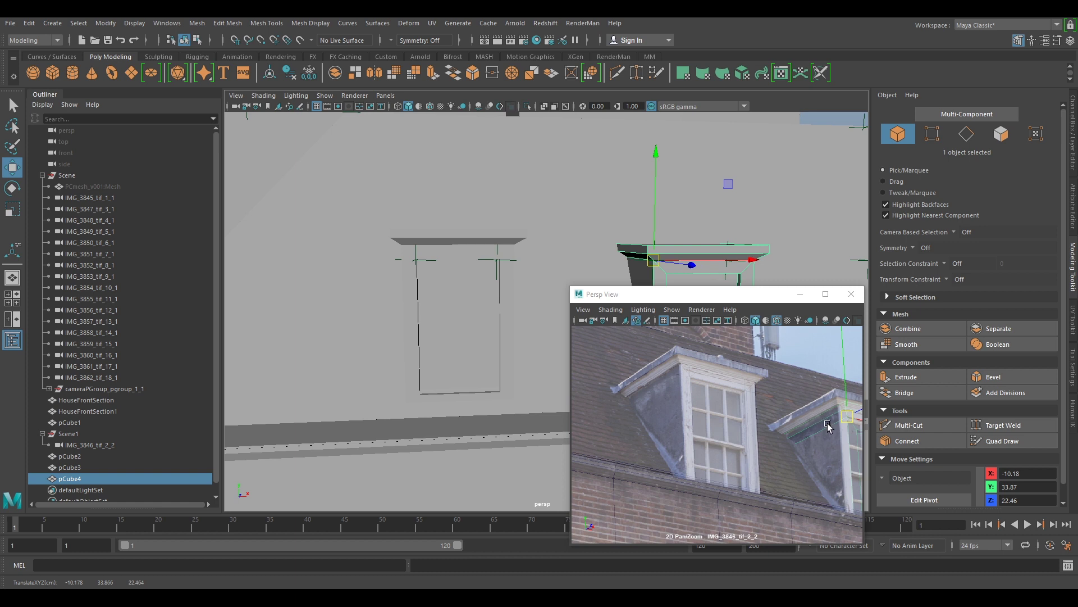
# - Shift the duplicate dormer along X to -10.87 while comparing it with the second dormer in the photo
pyautogui.press('\\')
pyautogui.moveTo(822, 425); pyautogui.dragTo(804, 443, button='right')
pyautogui.moveTo(804, 443); pyautogui.dragTo(715, 402, button='middle')
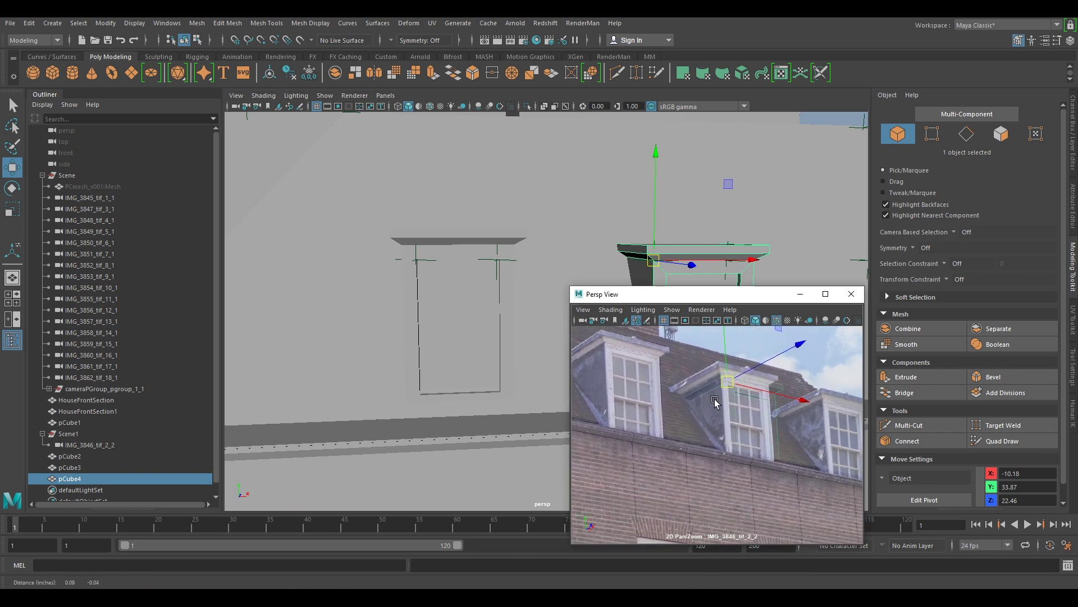
pyautogui.moveTo(715, 402); pyautogui.dragTo(816, 479, button='right')
pyautogui.moveTo(769, 372); pyautogui.dragTo(765, 456, button='middle')
pyautogui.moveTo(761, 427); pyautogui.dragTo(748, 422)
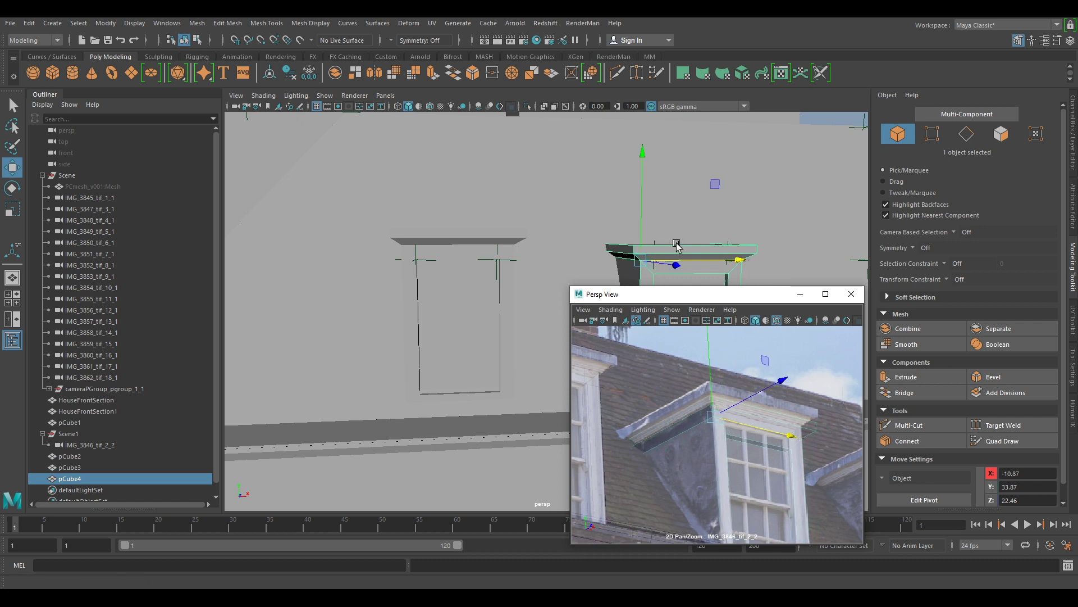
# - Snap the duplicate's pivot to its window recess's upper-left corner and place that corner on the second dormer's locator
pyautogui.press('d')
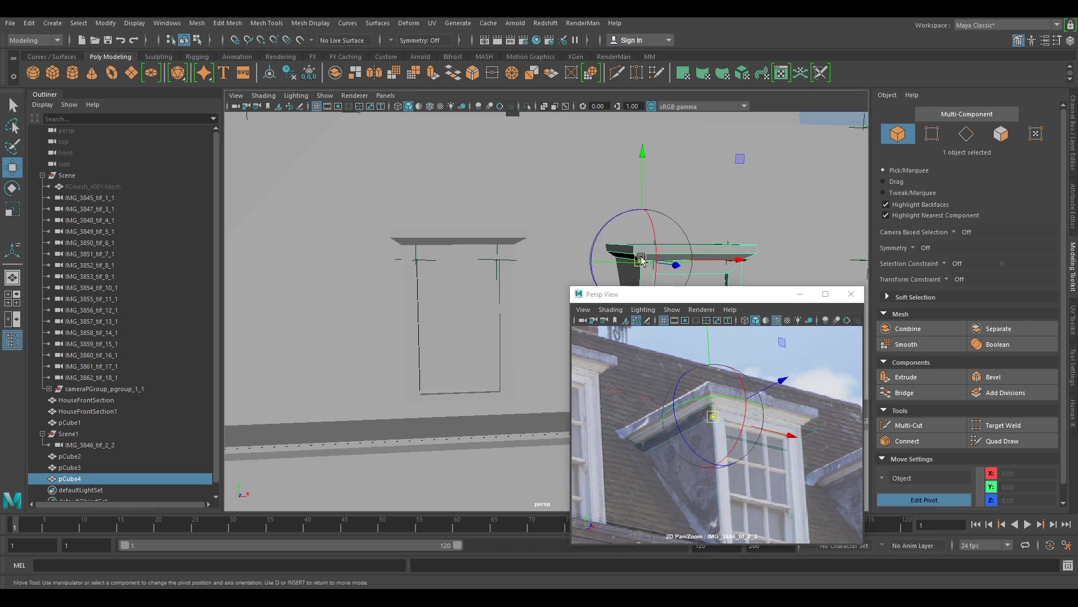
pyautogui.moveTo(643, 258); pyautogui.dragTo(569, 261)
pyautogui.scroll(2, 675, 266)
pyautogui.keyDown('alt'); pyautogui.moveTo(654, 255); pyautogui.dragTo(624, 234, button='middle'); pyautogui.keyUp('alt')
pyautogui.scroll(2, 625, 233)
pyautogui.keyDown('alt'); pyautogui.moveTo(666, 226); pyautogui.dragTo(700, 245); pyautogui.keyUp('alt')
pyautogui.press('d')
pyautogui.click(723, 425)
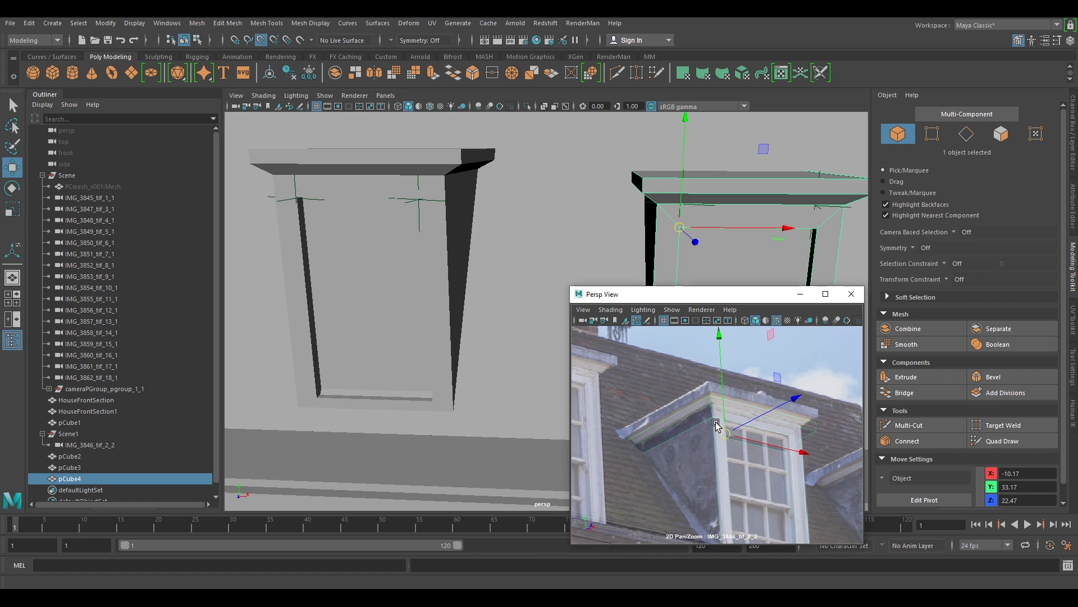
pyautogui.moveTo(726, 432); pyautogui.dragTo(726, 423)
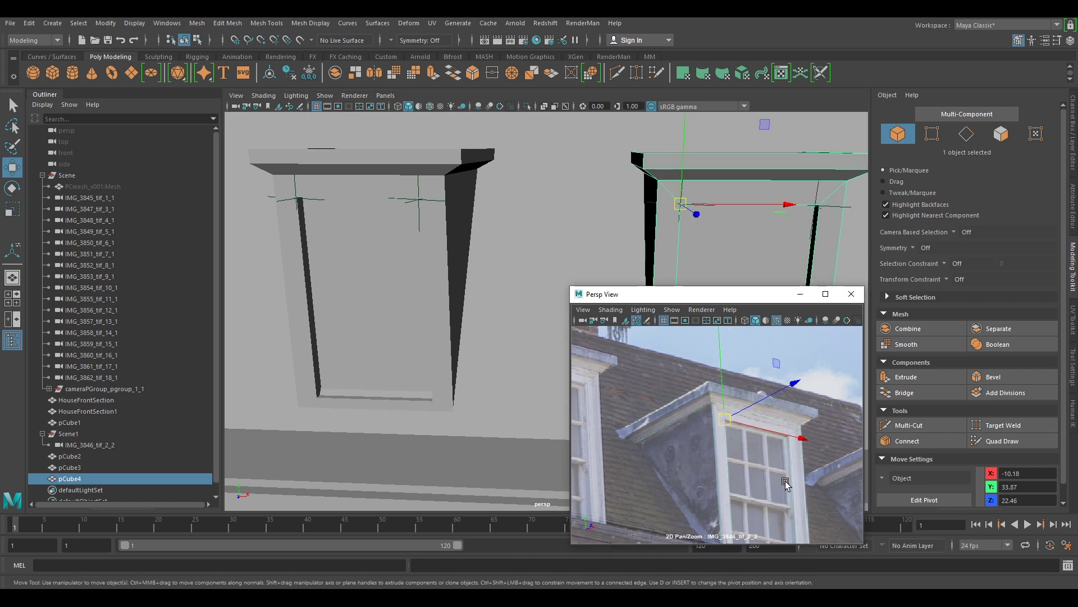
# - Scale the second dormer slightly to 5.47, 8.24 and 5.47 in X, Y and Z to match the reference photo
pyautogui.moveTo(826, 490); pyautogui.dragTo(780, 452, button='right')
pyautogui.moveTo(779, 451); pyautogui.dragTo(723, 384, button='middle')
pyautogui.press('r')
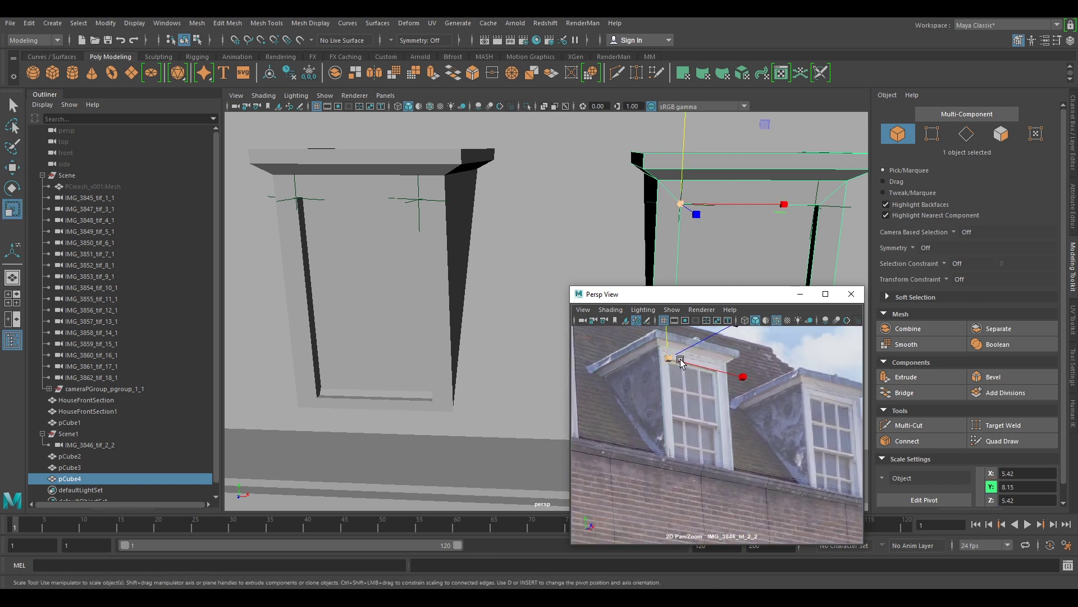
pyautogui.moveTo(670, 361); pyautogui.dragTo(672, 362)
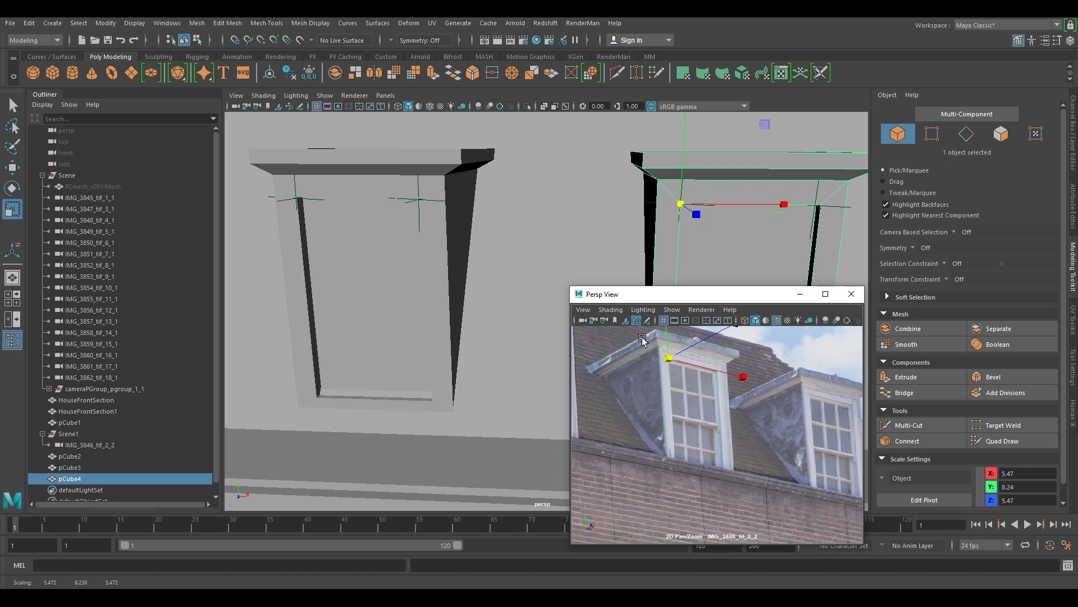
pyautogui.scroll(-4, 753, 416)
pyautogui.moveTo(757, 411); pyautogui.dragTo(718, 410, button='middle')
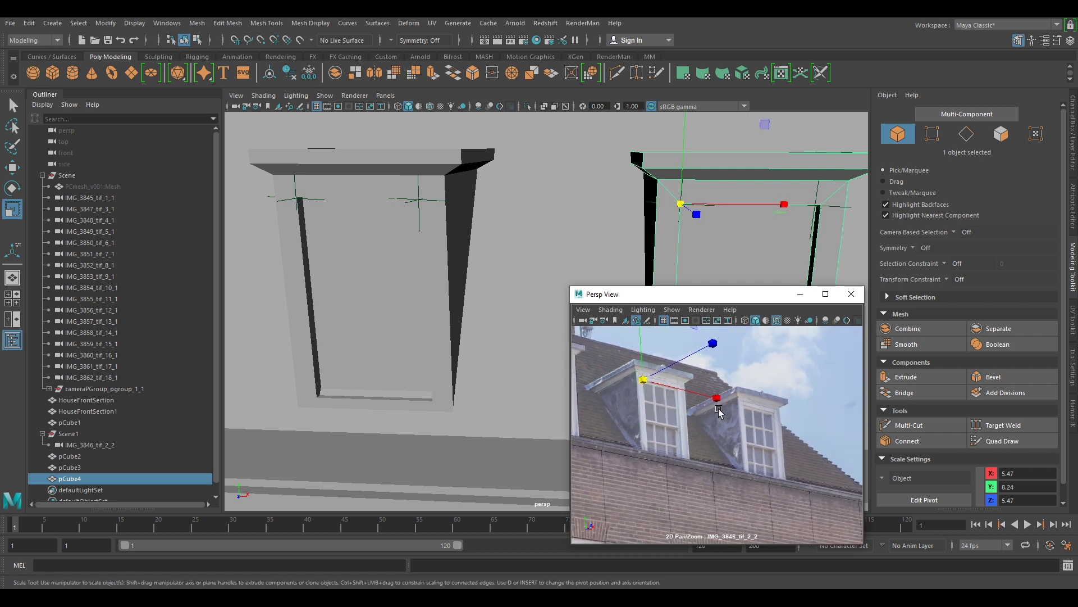
pyautogui.scroll(-2, 783, 235)
# - Duplicate the second dormer and snap the copy's pivot corner to the third dormer's upper-left locator
pyautogui.keyDown('alt'); pyautogui.moveTo(782, 235); pyautogui.dragTo(531, 233, button='middle'); pyautogui.keyUp('alt')
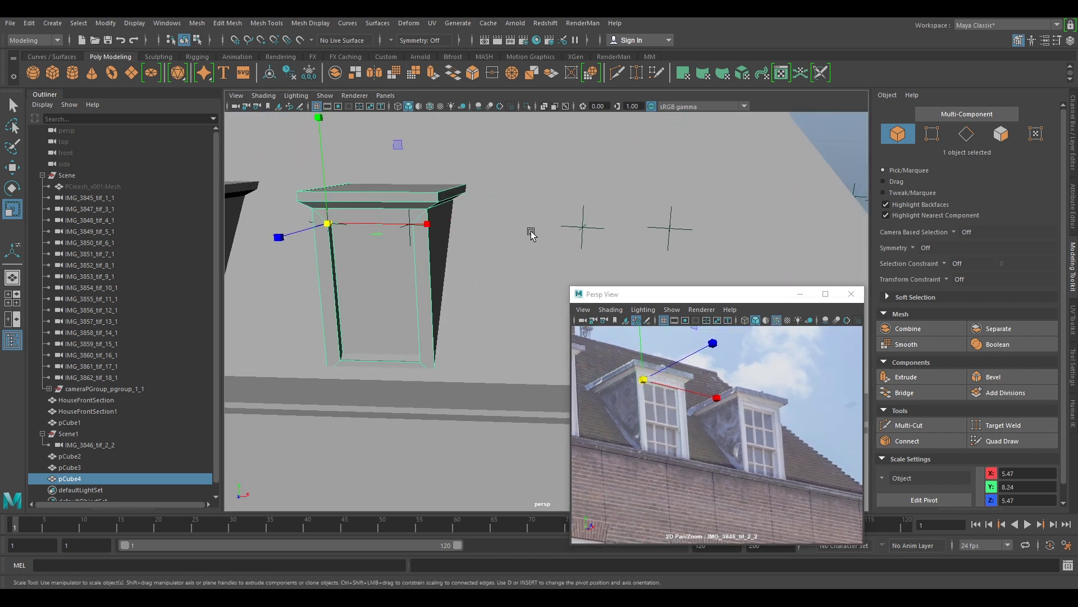
pyautogui.hotkey('ctrl', 'd')
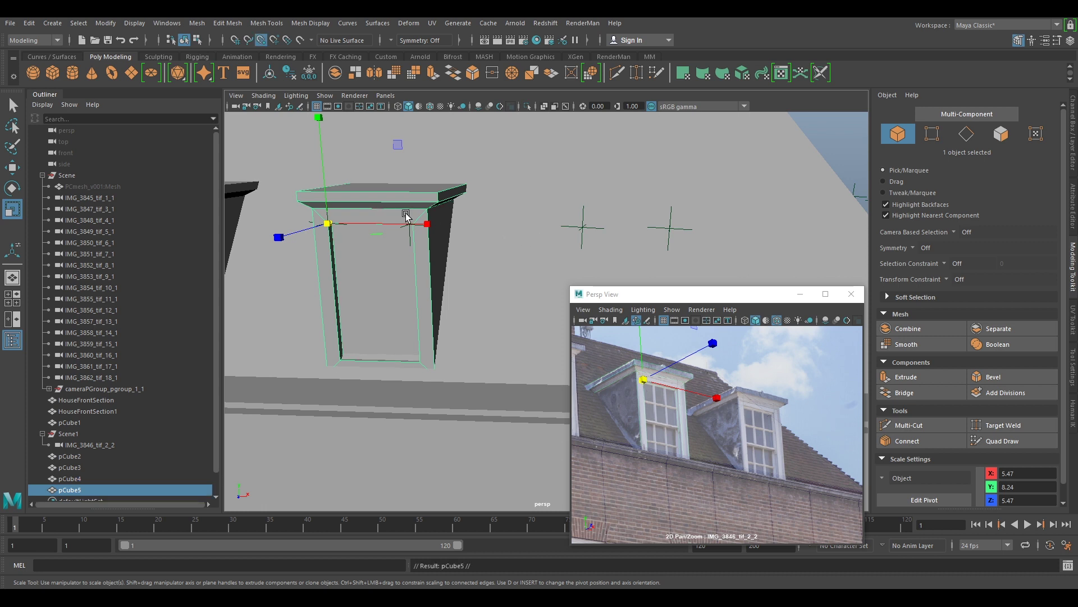
pyautogui.press('w')
pyautogui.moveTo(330, 221); pyautogui.dragTo(574, 213)
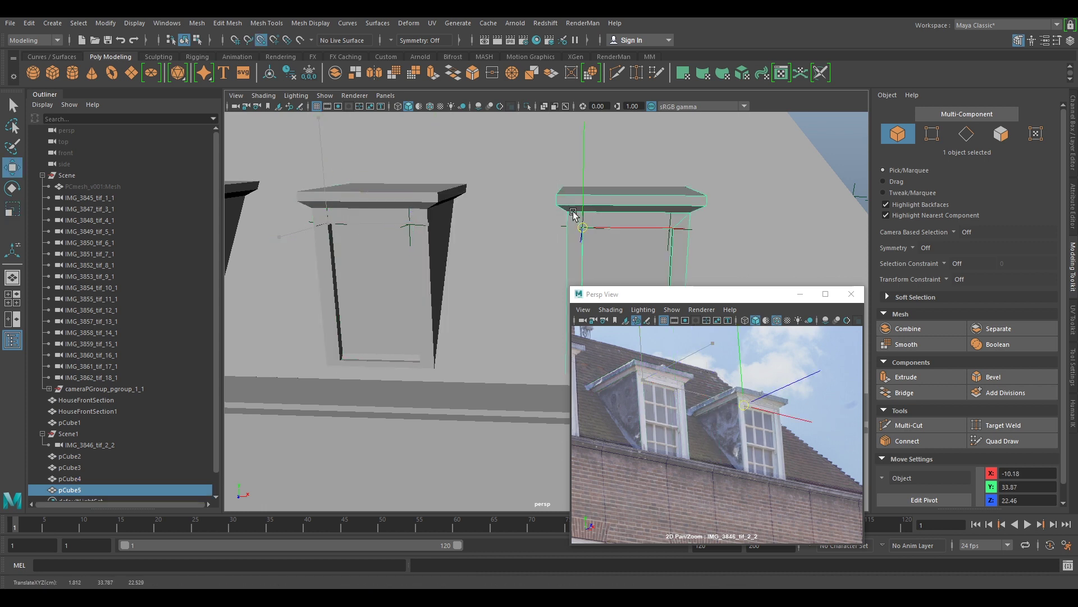
pyautogui.rightClick(793, 438)
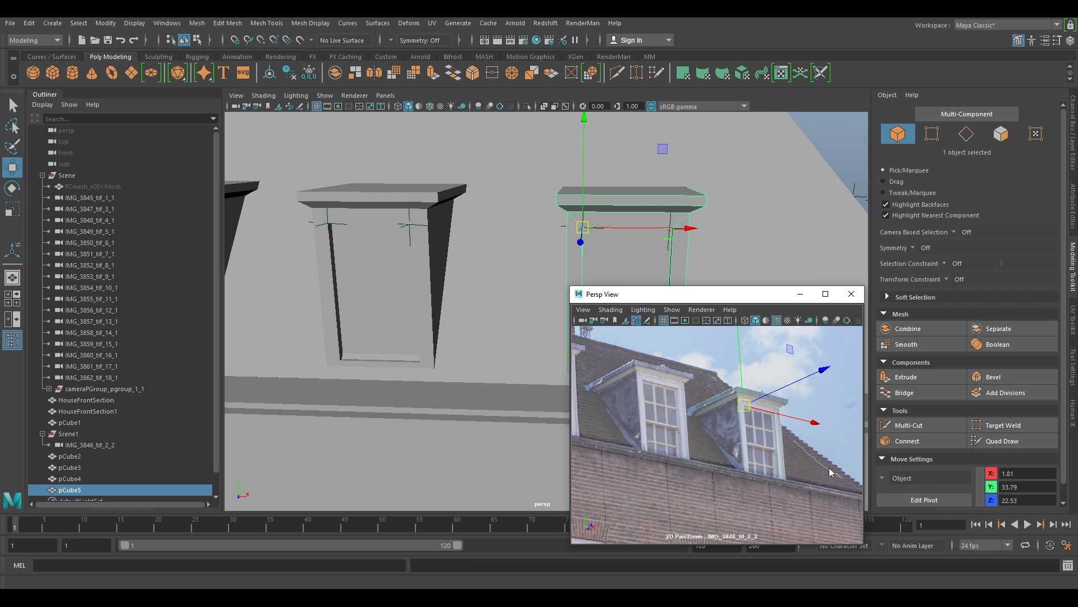
pyautogui.click(801, 432)
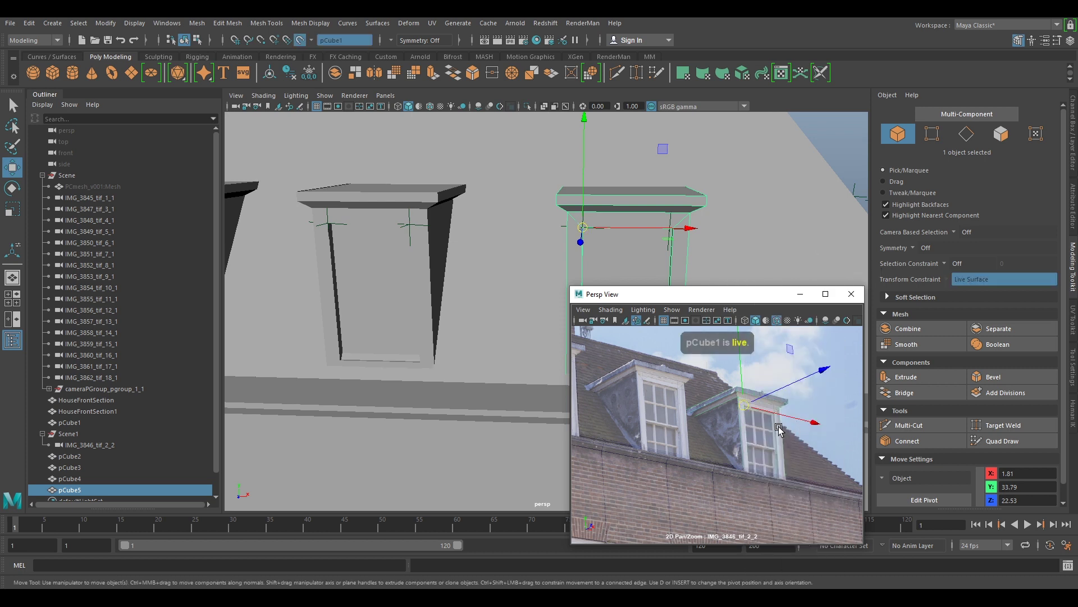
pyautogui.click(302, 40)
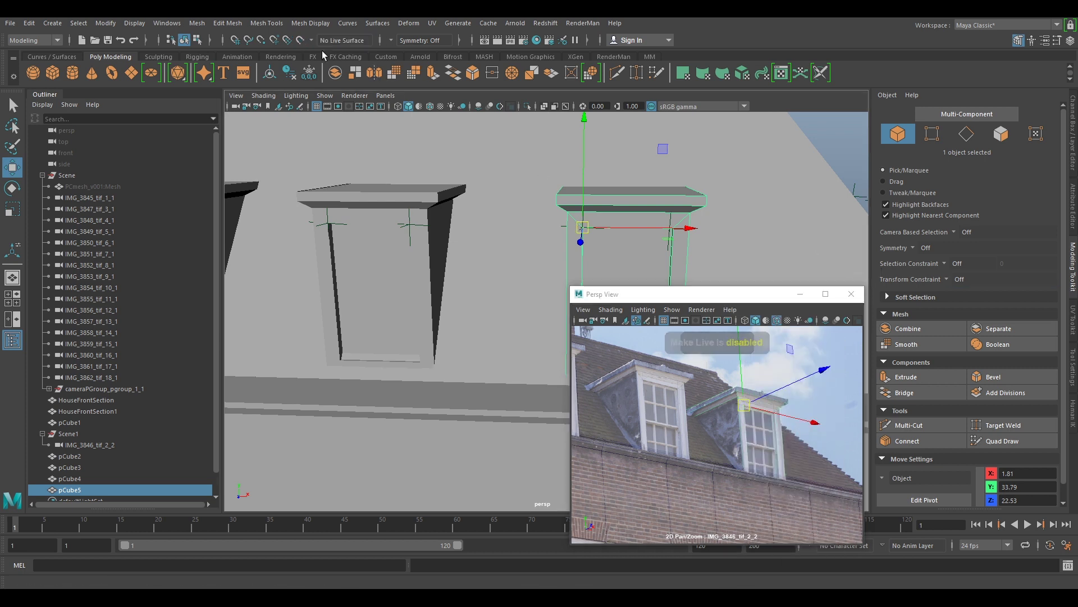
# - Examine the front dormers, roofline and facade in the reference photo to compare the model with the building
pyautogui.keyDown('alt'); pyautogui.moveTo(780, 422); pyautogui.dragTo(831, 444, button='right'); pyautogui.keyUp('alt')
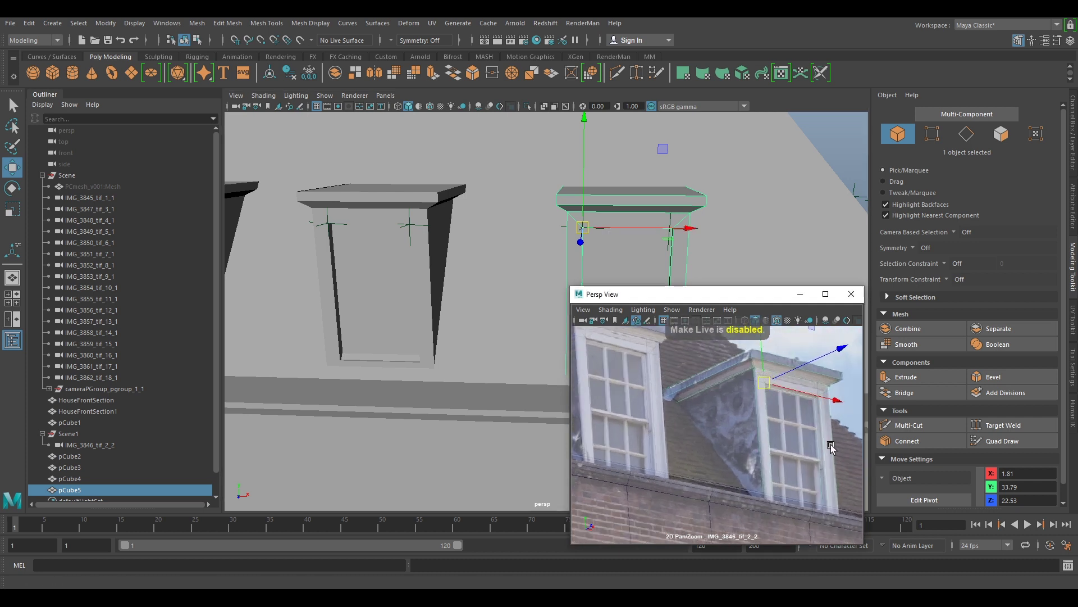
pyautogui.keyDown('alt'); pyautogui.moveTo(831, 444); pyautogui.dragTo(740, 438, button='middle'); pyautogui.keyUp('alt')
pyautogui.keyDown('alt'); pyautogui.moveTo(751, 440); pyautogui.dragTo(628, 425, button='right'); pyautogui.keyUp('alt')
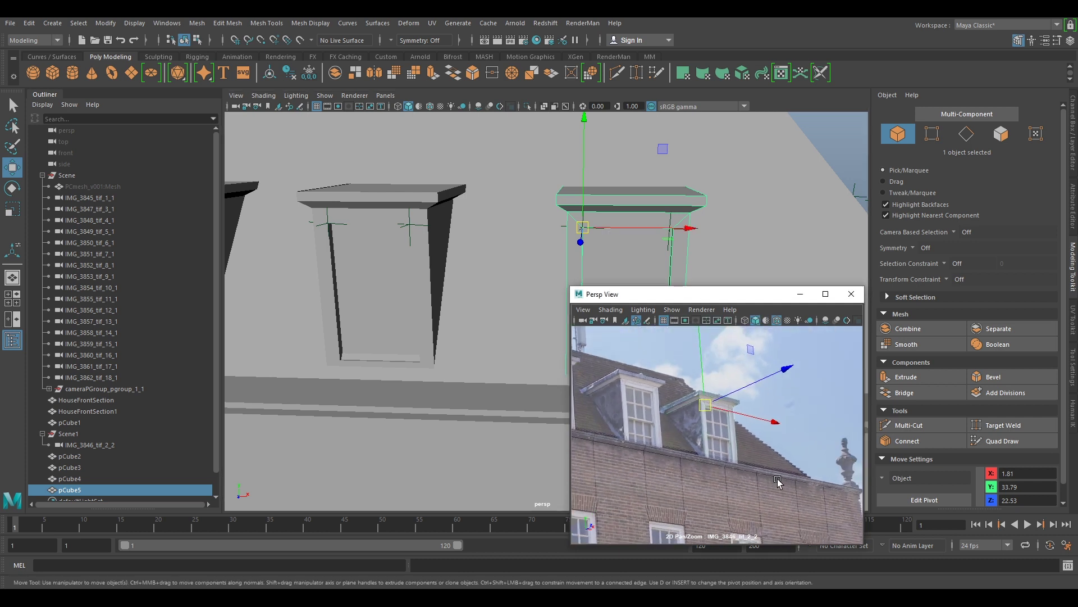
pyautogui.keyDown('alt'); pyautogui.moveTo(777, 481); pyautogui.dragTo(806, 439, button='middle'); pyautogui.keyUp('alt')
pyautogui.keyDown('alt'); pyautogui.moveTo(806, 439); pyautogui.dragTo(663, 420, button='right'); pyautogui.keyUp('alt')
pyautogui.keyDown('alt'); pyautogui.moveTo(663, 421); pyautogui.dragTo(763, 421, button='middle'); pyautogui.keyUp('alt')
pyautogui.keyDown('alt'); pyautogui.moveTo(764, 422); pyautogui.dragTo(817, 420, button='right'); pyautogui.keyUp('alt')
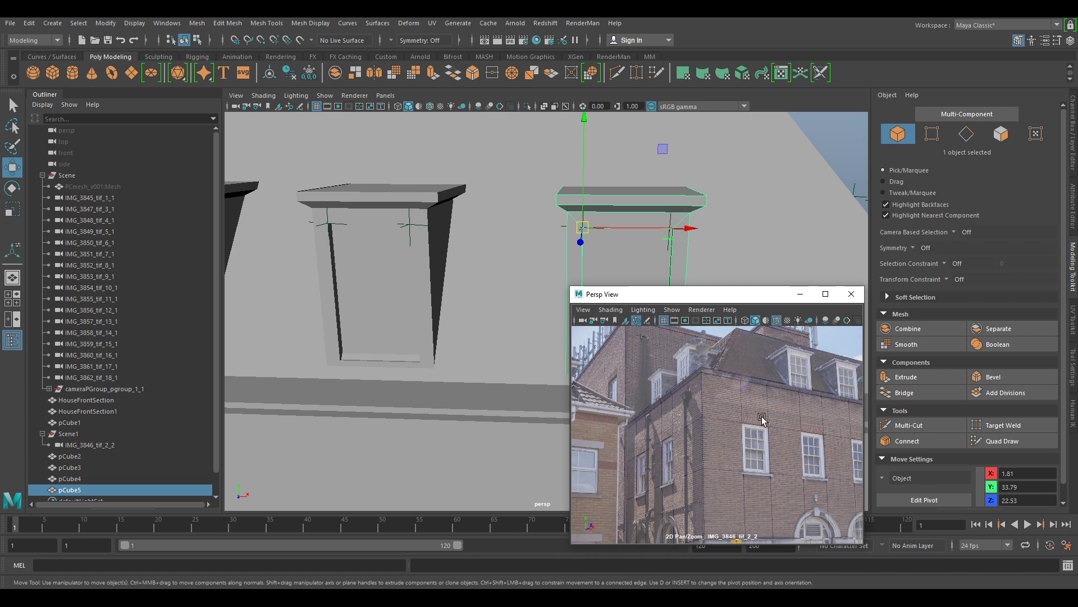
pyautogui.keyDown('alt'); pyautogui.moveTo(817, 421); pyautogui.dragTo(696, 428, button='middle'); pyautogui.keyUp('alt')
pyautogui.keyDown('alt'); pyautogui.moveTo(695, 428); pyautogui.dragTo(705, 422, button='right'); pyautogui.keyUp('alt')
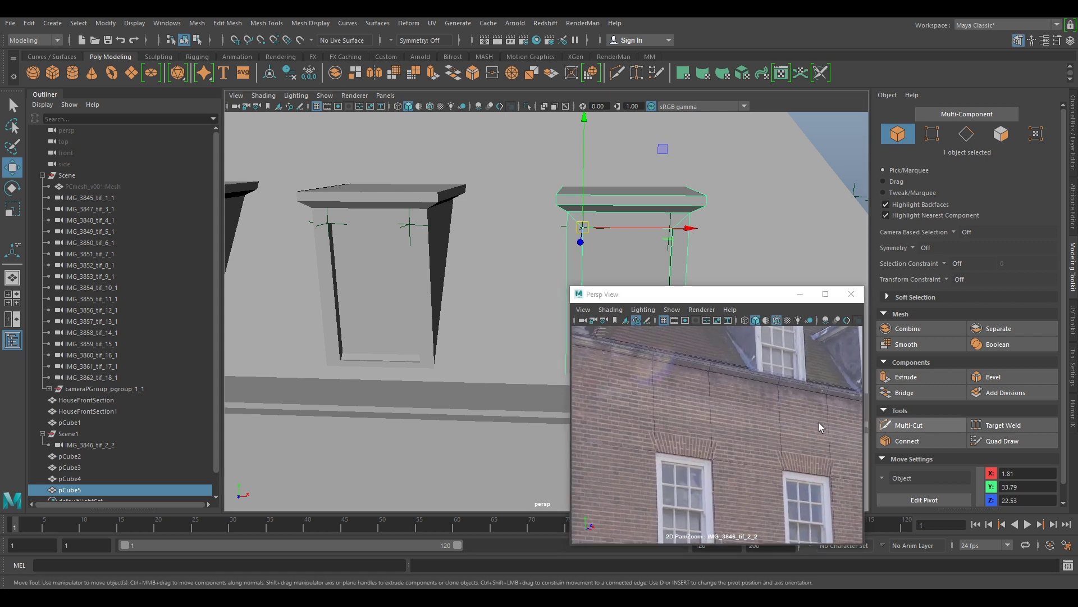
pyautogui.keyDown('alt'); pyautogui.moveTo(819, 427); pyautogui.dragTo(775, 450, button='right'); pyautogui.keyUp('alt')
pyautogui.keyDown('alt'); pyautogui.moveTo(775, 450); pyautogui.dragTo(739, 414, button='middle'); pyautogui.keyUp('alt')
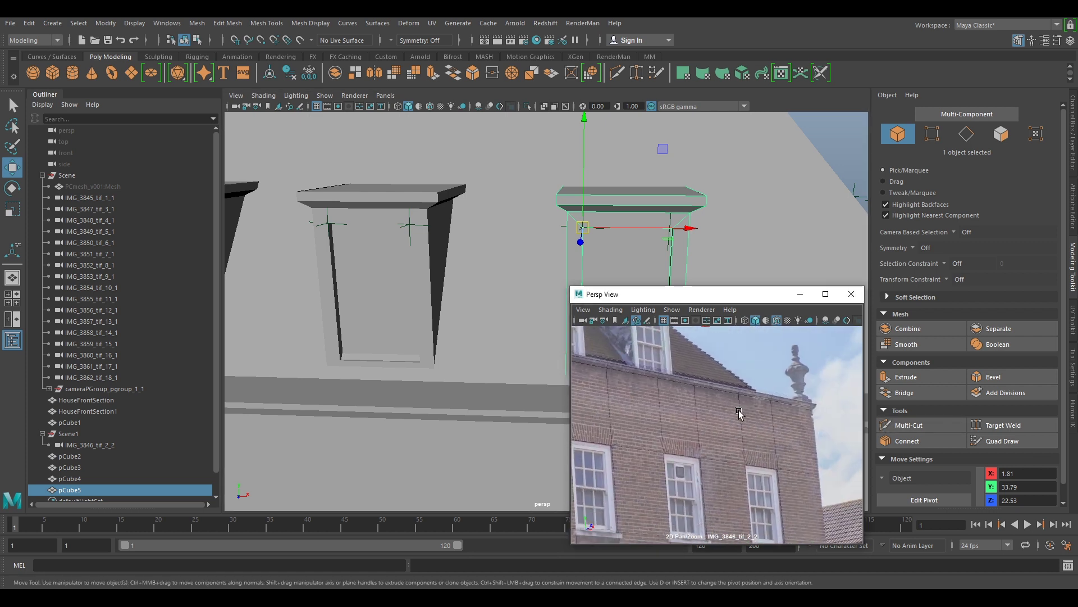
pyautogui.click(788, 411)
pyautogui.keyDown('alt'); pyautogui.moveTo(758, 412); pyautogui.dragTo(693, 401, button='right'); pyautogui.keyUp('alt')
pyautogui.keyDown('alt'); pyautogui.moveTo(674, 402); pyautogui.dragTo(748, 396, button='middle'); pyautogui.keyUp('alt')
pyautogui.keyDown('alt'); pyautogui.moveTo(804, 439); pyautogui.dragTo(639, 374, button='right'); pyautogui.keyUp('alt')
pyautogui.click(694, 392)
pyautogui.keyDown('alt'); pyautogui.moveTo(718, 413); pyautogui.dragTo(681, 405, button='right'); pyautogui.keyUp('alt')
pyautogui.keyDown('alt'); pyautogui.moveTo(680, 405); pyautogui.dragTo(777, 411, button='middle'); pyautogui.keyUp('alt')
pyautogui.click(805, 396)
pyautogui.click(777, 392)
# - Identify the locator that marks the upper corner of the side roof's dormer in the reference photo
pyautogui.scroll(-5, 438, 289)
pyautogui.keyDown('alt'); pyautogui.moveTo(383, 323); pyautogui.dragTo(493, 353); pyautogui.keyUp('alt')
pyautogui.keyDown('alt'); pyautogui.moveTo(493, 352); pyautogui.dragTo(467, 335, button='middle'); pyautogui.keyUp('alt')
pyautogui.scroll(-2, 467, 334)
pyautogui.keyDown('alt'); pyautogui.moveTo(467, 334); pyautogui.dragTo(437, 342); pyautogui.keyUp('alt')
pyautogui.scroll(6, 701, 398)
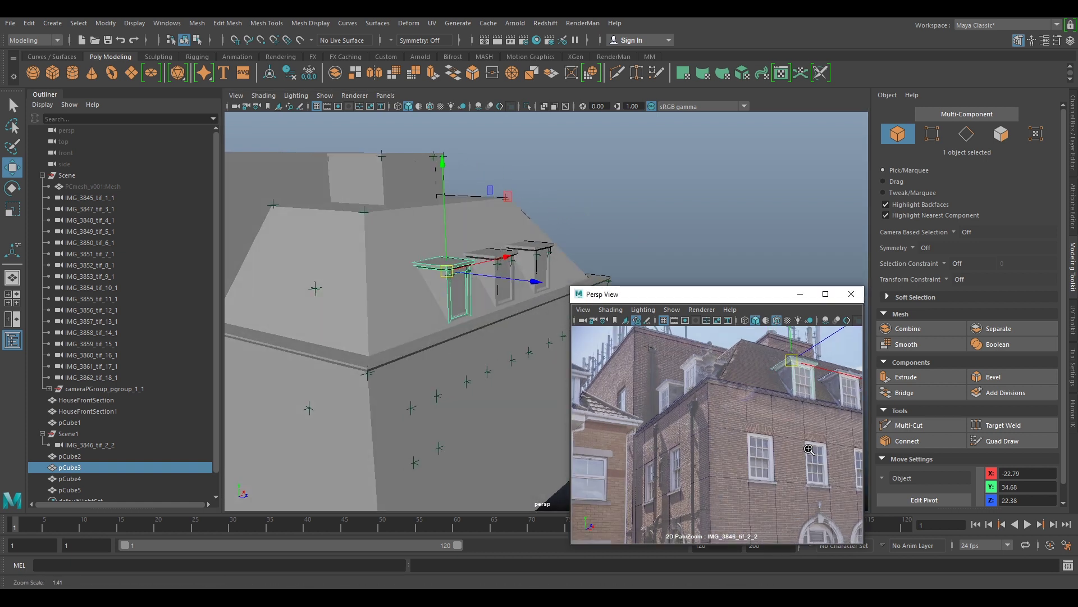
pyautogui.scroll(3, 701, 398)
pyautogui.moveTo(707, 336); pyautogui.dragTo(742, 413, button='middle')
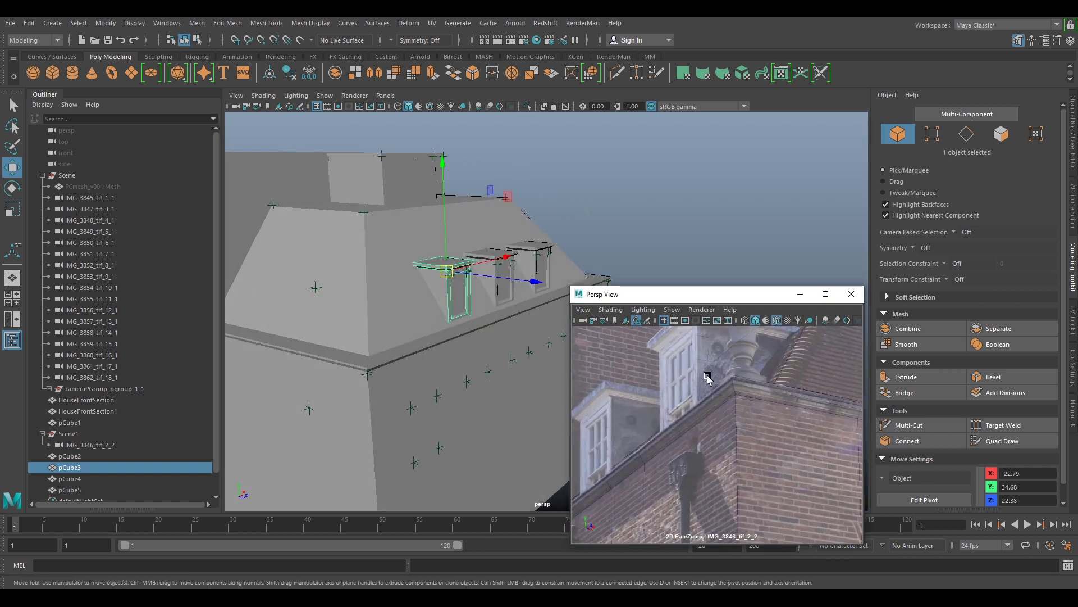
pyautogui.moveTo(707, 377); pyautogui.dragTo(702, 415, button='middle')
pyautogui.click(697, 398)
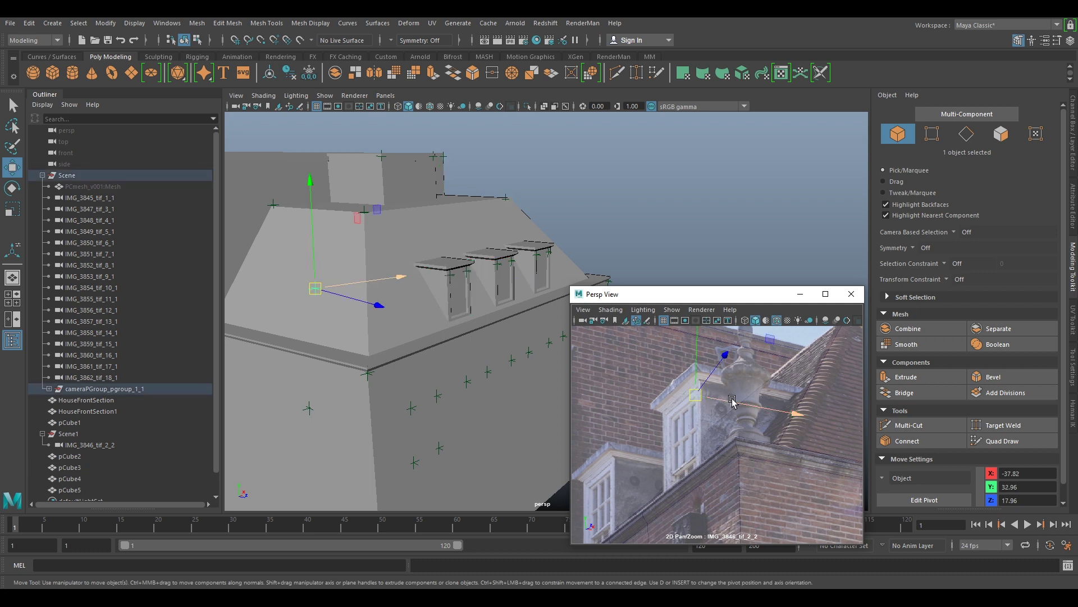
# - Snap the first front dormer's pivot to the upper-right corner of its window recess
pyautogui.click(446, 290)
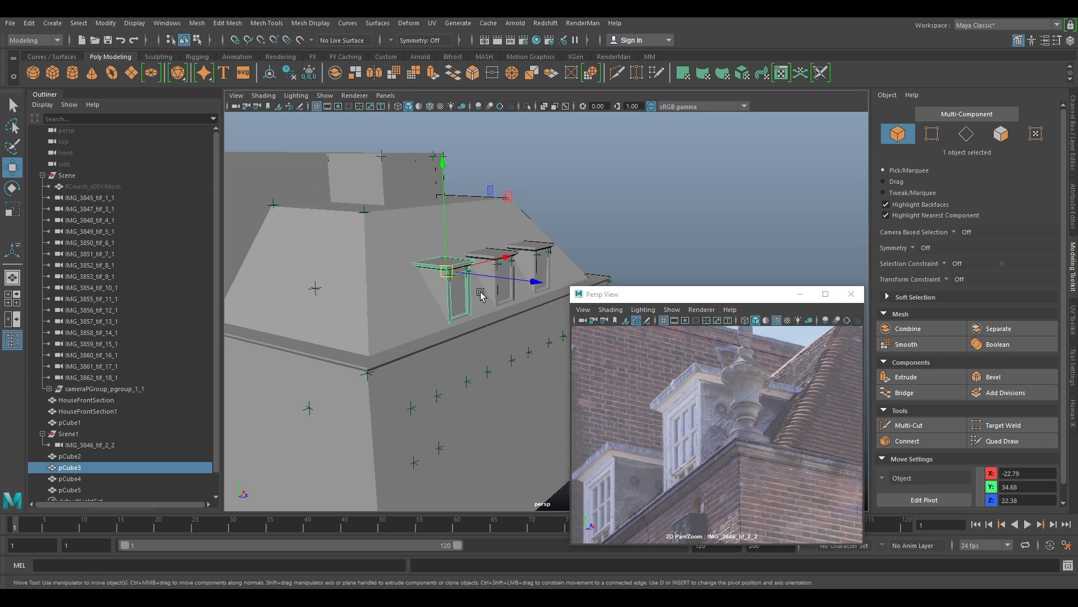
pyautogui.press('d')
pyautogui.keyDown('alt'); pyautogui.moveTo(481, 295); pyautogui.dragTo(427, 276); pyautogui.keyUp('alt')
pyautogui.keyDown('alt'); pyautogui.moveTo(427, 276); pyautogui.dragTo(481, 305, button='right'); pyautogui.keyUp('alt')
pyautogui.moveTo(433, 290); pyautogui.dragTo(479, 300)
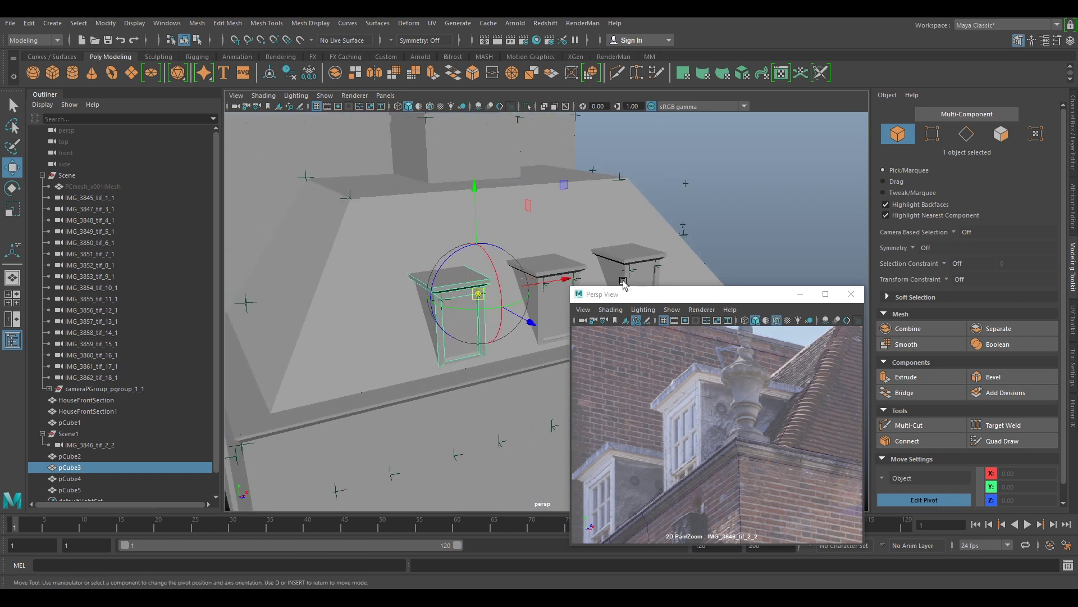
pyautogui.press('d')
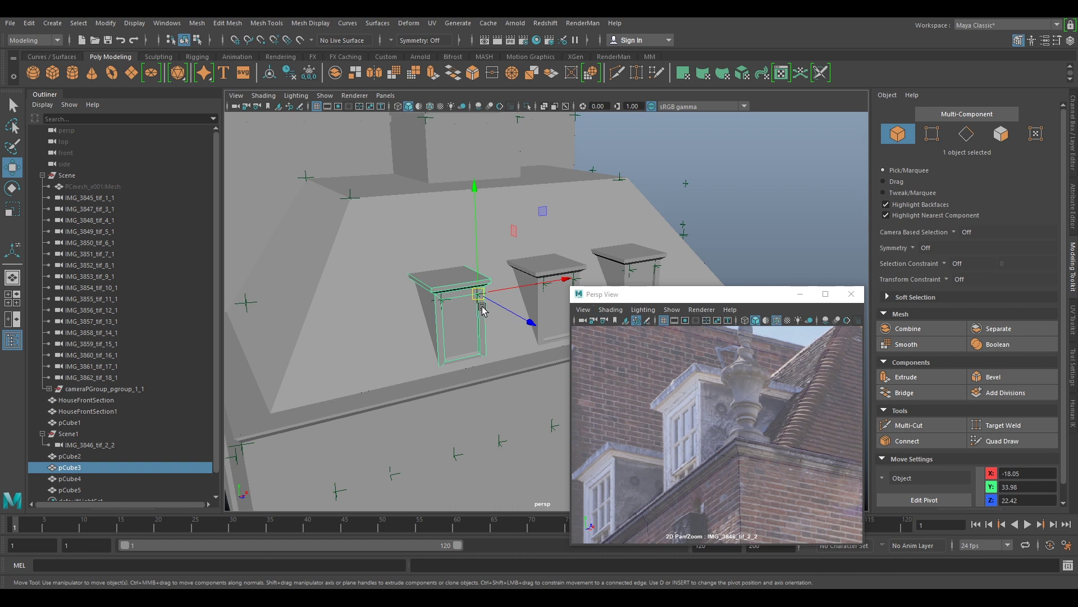
# - Duplicate the first front dormer and place the copy's pivot corner on the side roof's dormer locator
pyautogui.moveTo(484, 296); pyautogui.dragTo(468, 300)
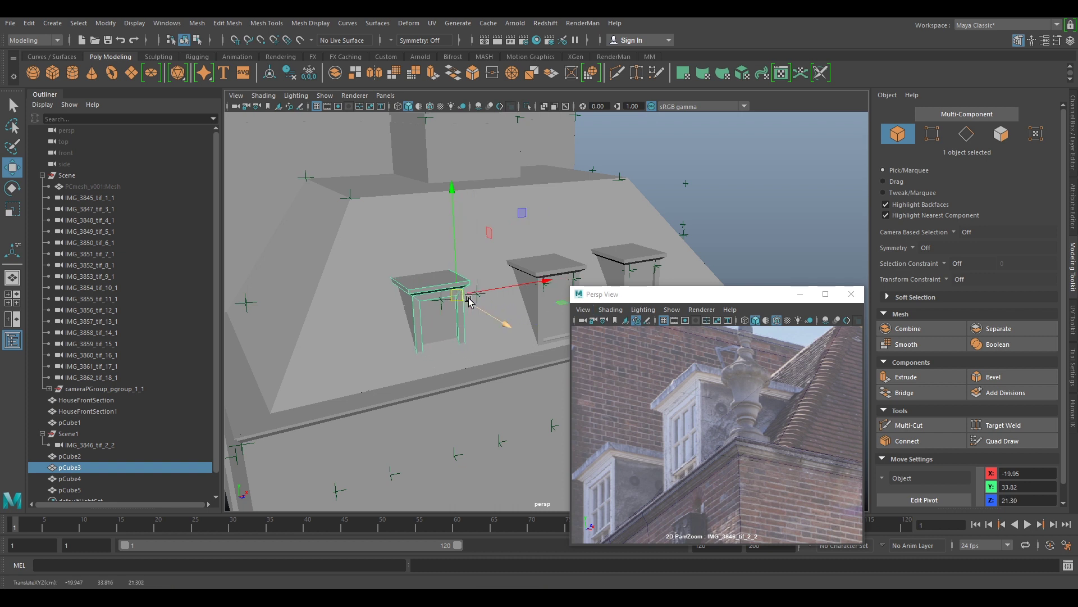
pyautogui.hotkey('ctrl', 'z')
pyautogui.hotkey('ctrl', 'd')
pyautogui.moveTo(484, 299); pyautogui.dragTo(244, 305)
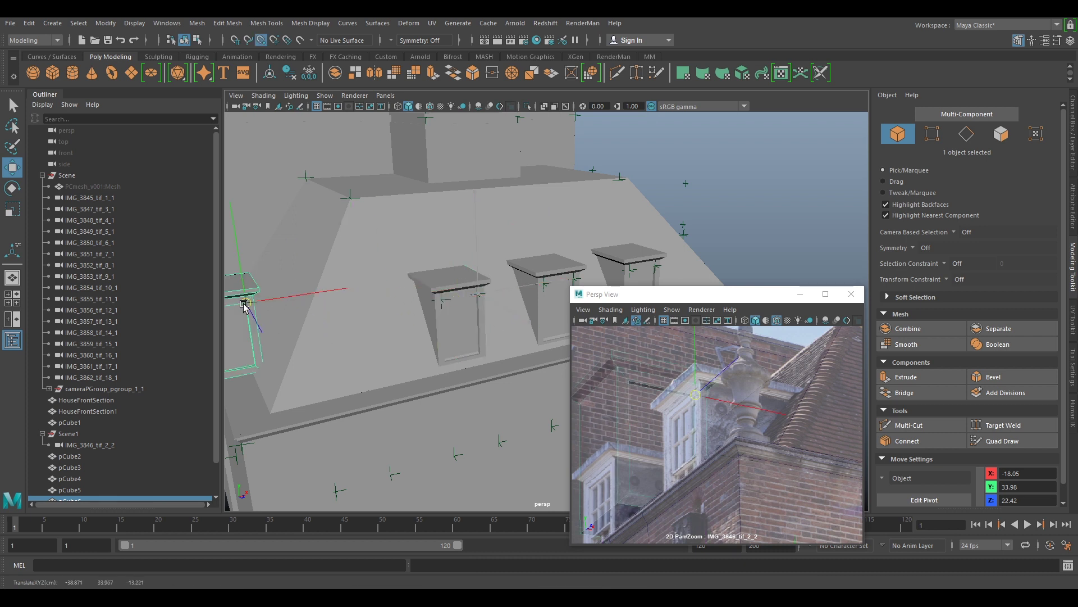
pyautogui.scroll(-4, 325, 347)
pyautogui.keyDown('alt'); pyautogui.moveTo(326, 348); pyautogui.dragTo(383, 345); pyautogui.keyUp('alt')
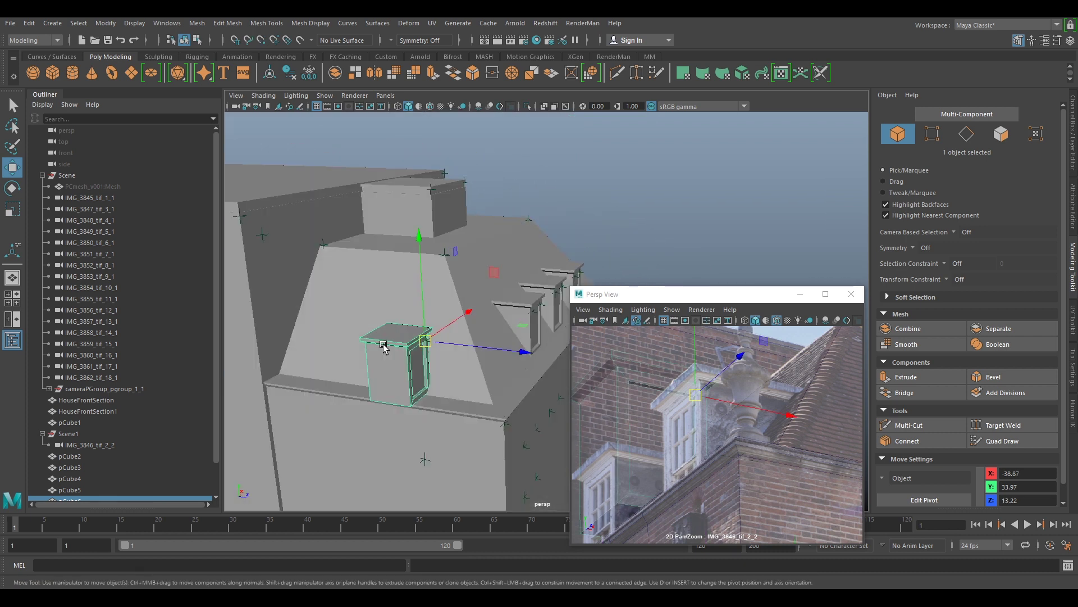
# - Rotate the side dormer about -89 degrees around Y, aligning it with the dormer in the photo
pyautogui.press('e')
pyautogui.moveTo(445, 378); pyautogui.dragTo(322, 330)
pyautogui.moveTo(698, 413); pyautogui.dragTo(732, 417, button='right')
pyautogui.moveTo(683, 431); pyautogui.dragTo(696, 399, button='middle')
pyautogui.moveTo(696, 399); pyautogui.dragTo(712, 400, button='right')
pyautogui.moveTo(682, 364); pyautogui.dragTo(682, 423, button='middle')
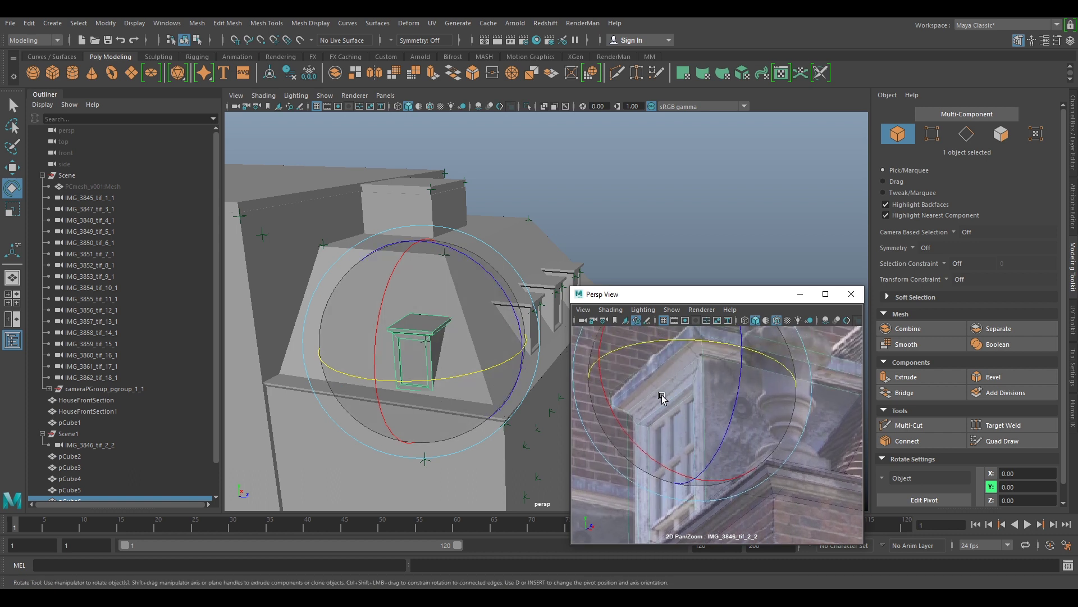
pyautogui.moveTo(677, 336); pyautogui.dragTo(673, 338)
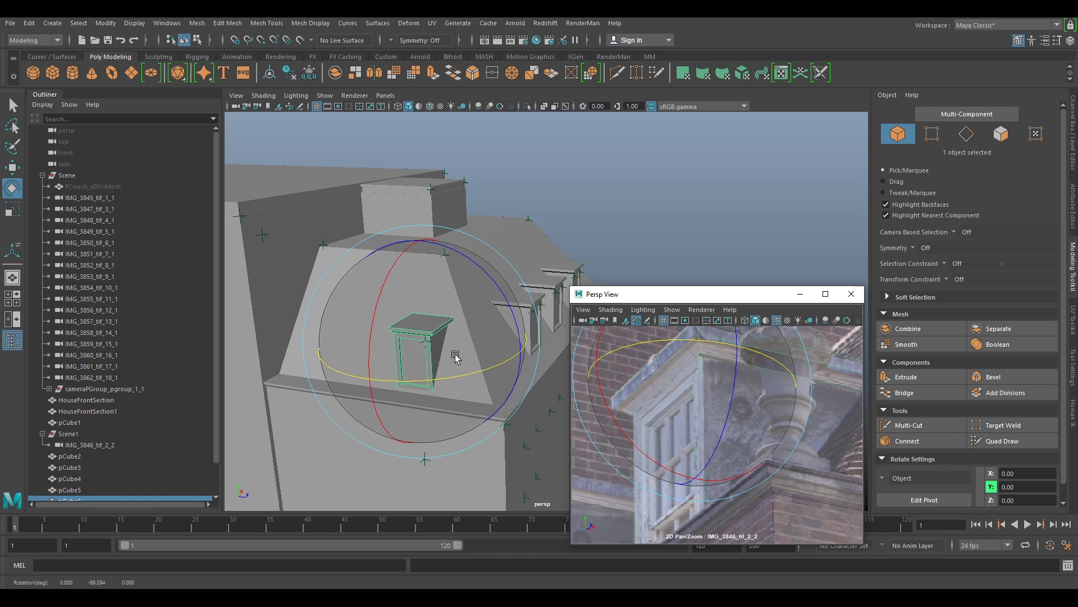
# - Scale the side dormer along X to 5.51 to match its width in the photo
pyautogui.press('r')
pyautogui.moveTo(464, 340); pyautogui.dragTo(472, 347)
pyautogui.moveTo(711, 379); pyautogui.dragTo(782, 392, button='right')
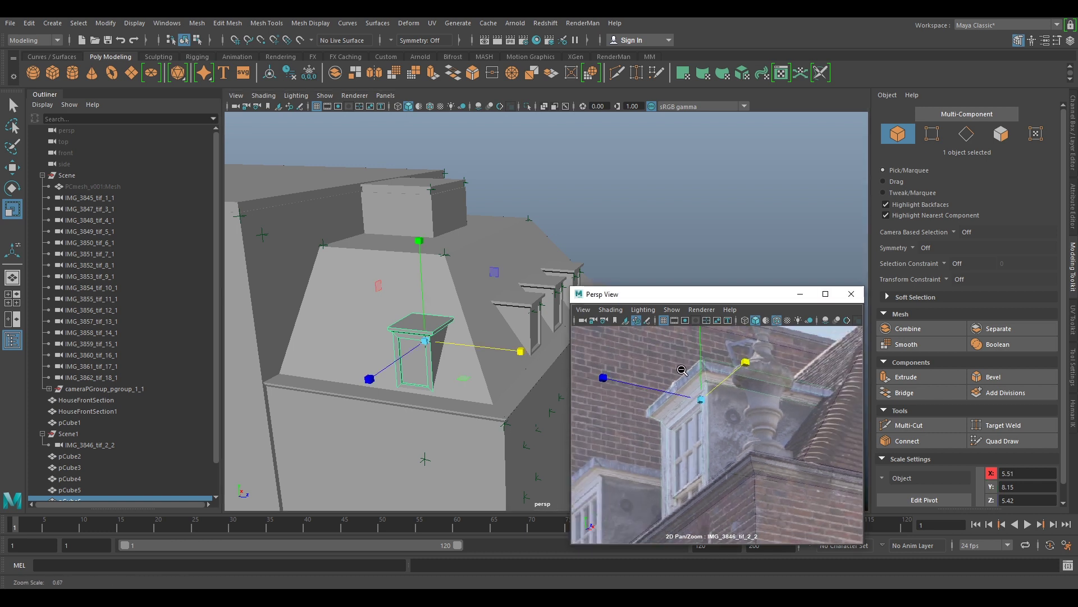
pyautogui.keyDown('alt'); pyautogui.moveTo(439, 321); pyautogui.dragTo(461, 329); pyautogui.keyUp('alt')
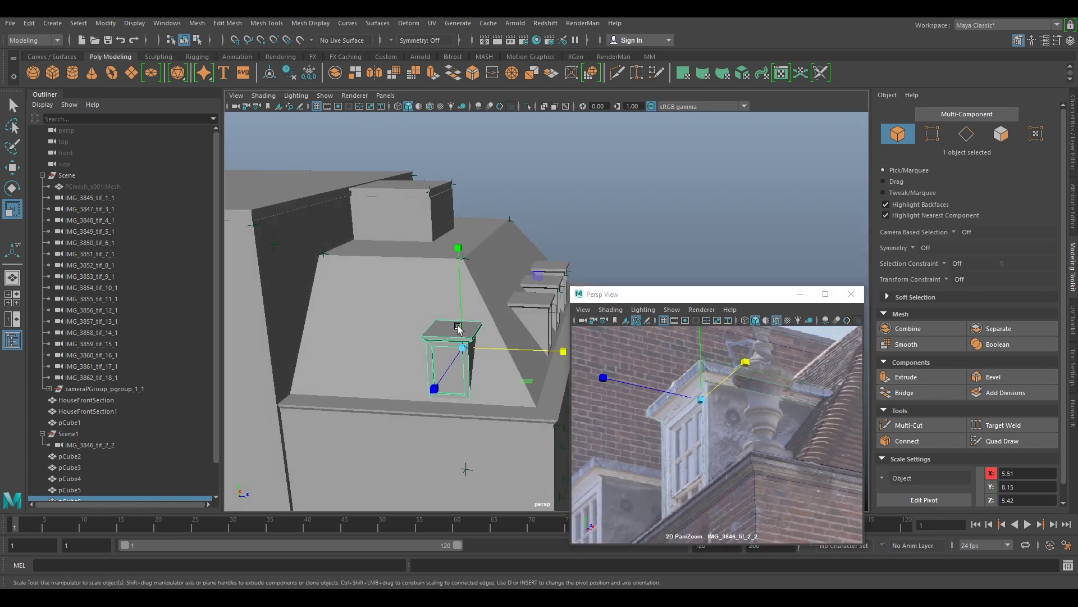
# - Move the left side face of the side dormer's cap along X to 7.31
pyautogui.keyDown('alt'); pyautogui.moveTo(460, 330); pyautogui.dragTo(474, 337, button='right'); pyautogui.keyUp('alt')
pyautogui.click(1001, 133)
pyautogui.click(450, 335)
pyautogui.press('w')
pyautogui.moveTo(492, 336); pyautogui.dragTo(490, 337)
pyautogui.keyDown('alt'); pyautogui.moveTo(378, 361); pyautogui.dragTo(732, 404); pyautogui.keyUp('alt')
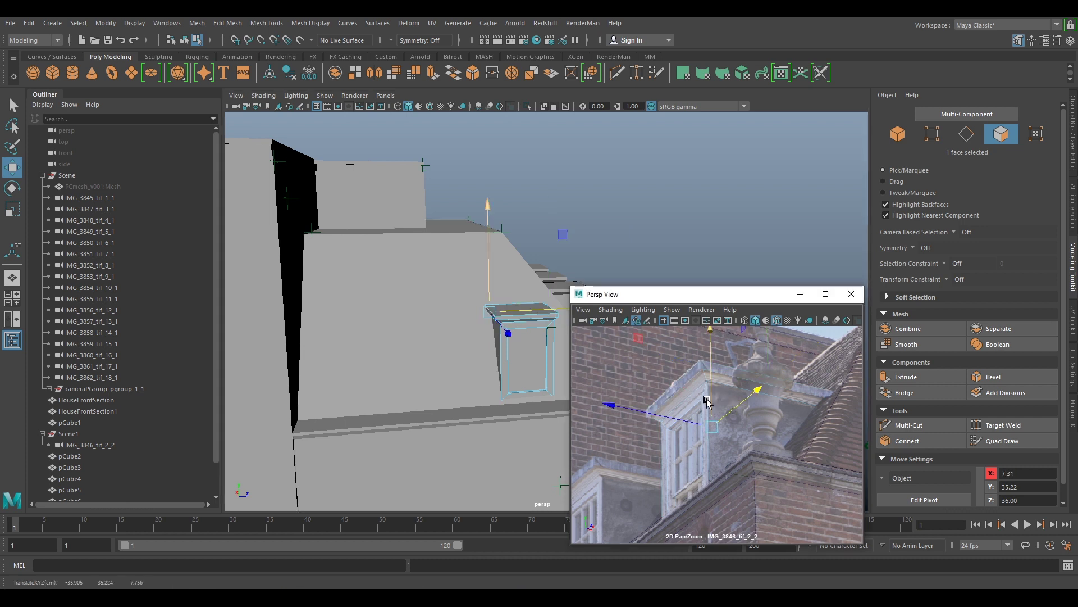
# - Duplicate the side dormer as a whole object and slide the copy along X to -0.38
pyautogui.click(897, 136)
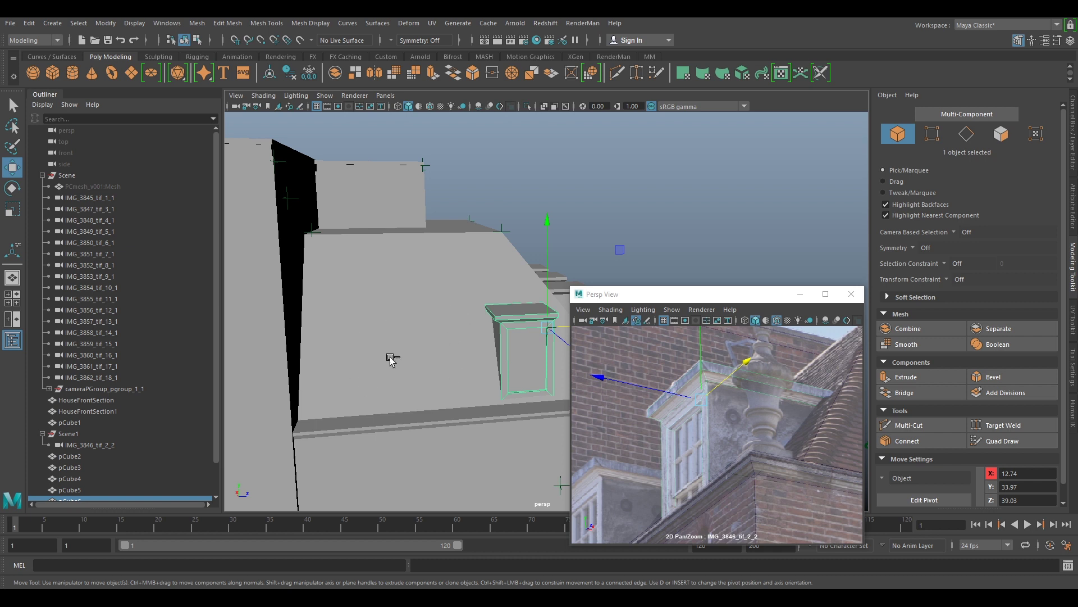
pyautogui.hotkey('ctrl', 'd')
pyautogui.moveTo(570, 325); pyautogui.dragTo(438, 357)
pyautogui.moveTo(700, 461); pyautogui.dragTo(761, 415, button='middle')
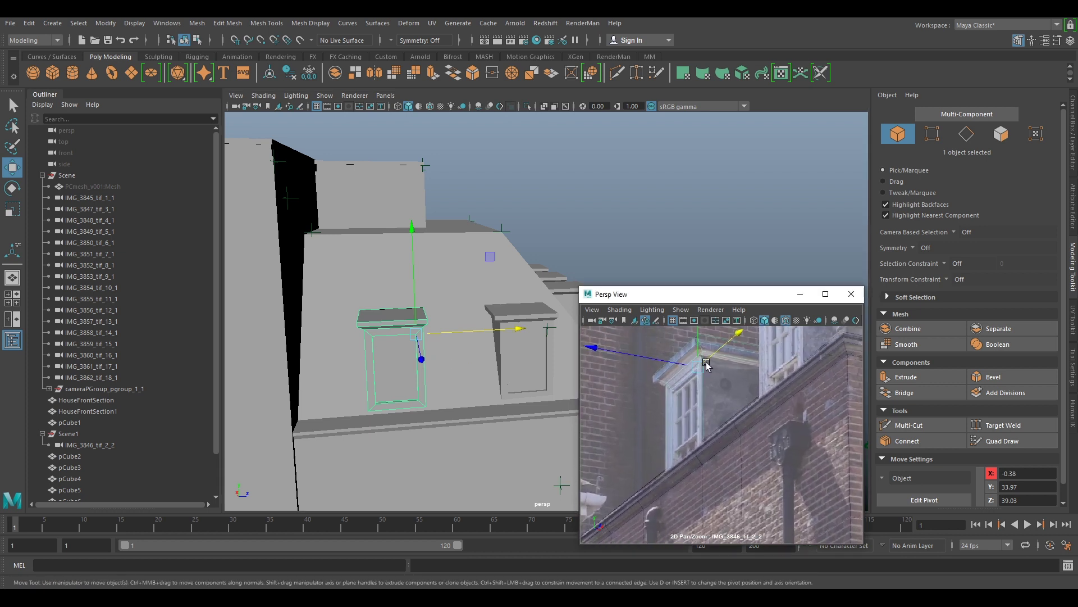
# - Fine-tune the second side dormer's position to -0.58 in X and 33.84 in Y against the photo
pyautogui.moveTo(762, 415); pyautogui.dragTo(707, 351, button='right')
pyautogui.moveTo(705, 341); pyautogui.dragTo(704, 342)
pyautogui.moveTo(704, 342); pyautogui.dragTo(714, 392, button='middle')
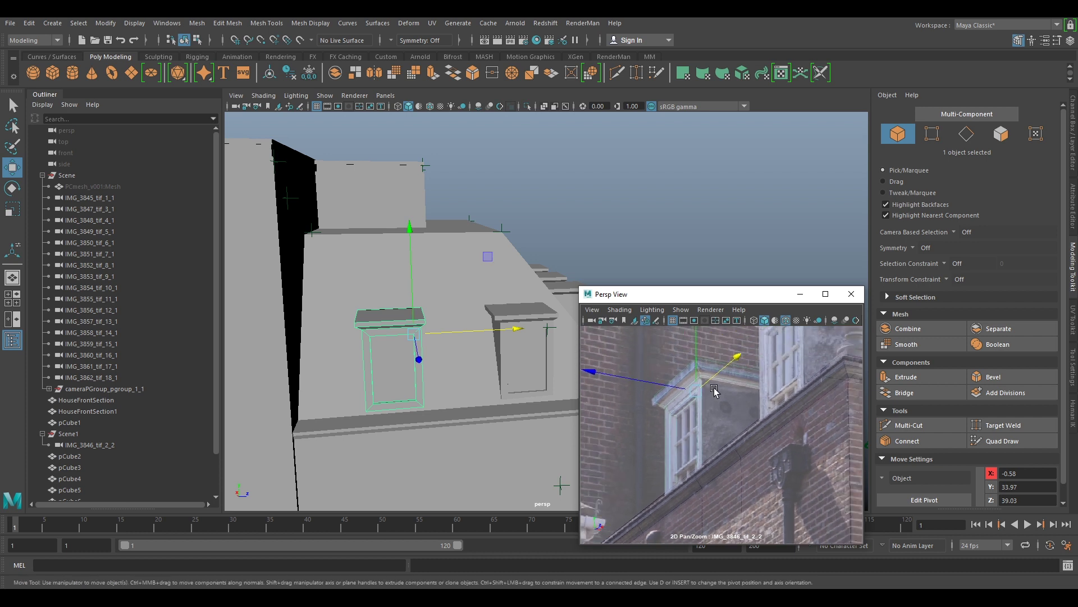
pyautogui.moveTo(692, 378); pyautogui.dragTo(694, 379)
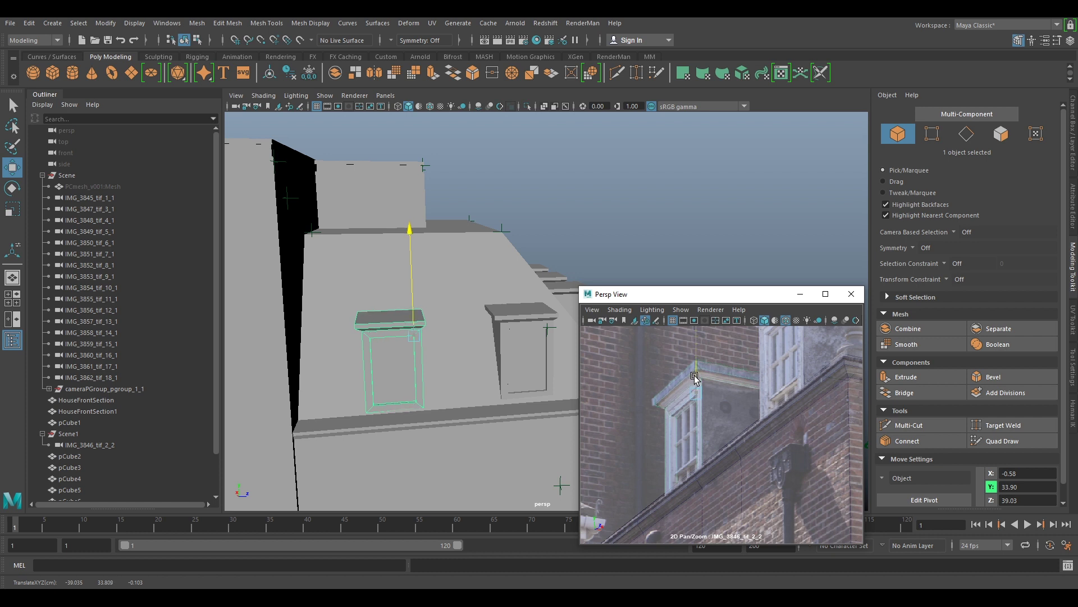
pyautogui.moveTo(694, 379); pyautogui.dragTo(694, 380)
# - Insert a horizontal edge loop across HouseFrontSection1 level with the top of the side wall's window in the photo
pyautogui.press('\\')
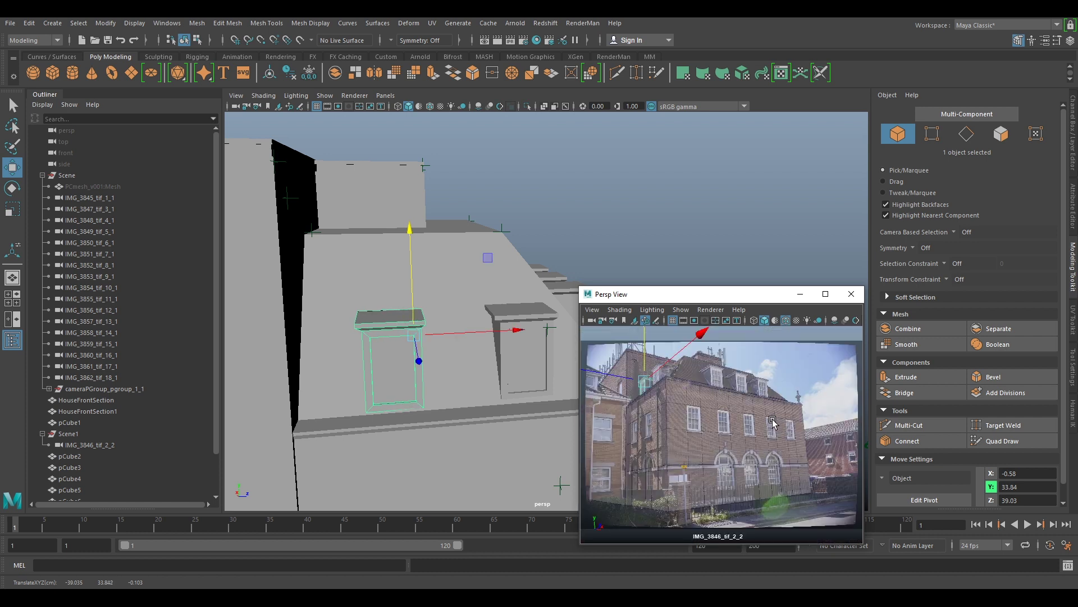
pyautogui.click(631, 388)
pyautogui.press('\\')
pyautogui.moveTo(626, 405); pyautogui.dragTo(604, 396, button='right')
pyautogui.moveTo(605, 396); pyautogui.dragTo(847, 469, button='middle')
pyautogui.moveTo(847, 469); pyautogui.dragTo(742, 469, button='right')
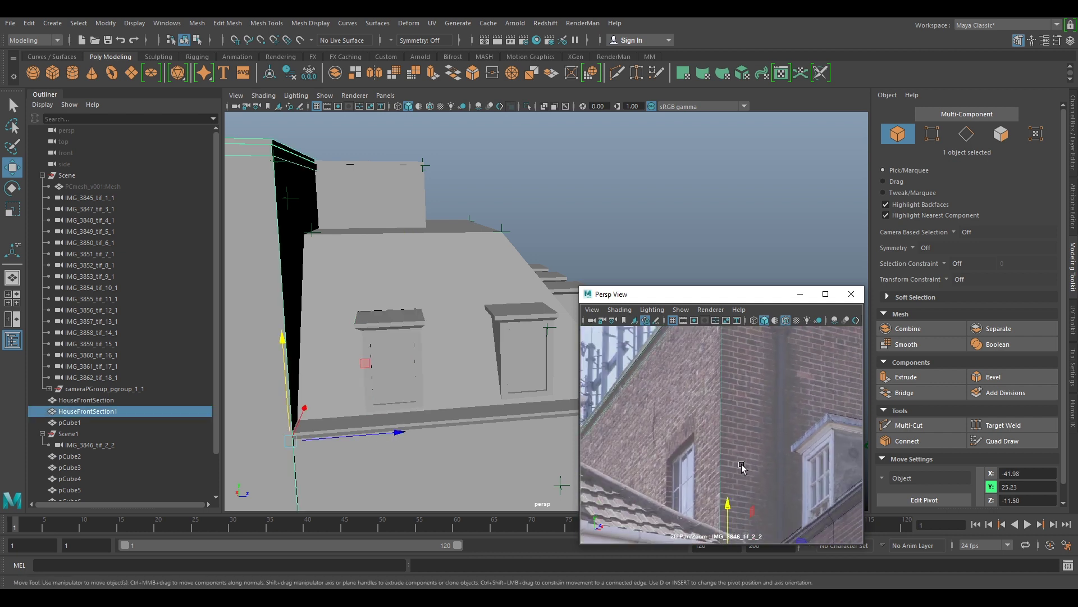
pyautogui.moveTo(742, 469); pyautogui.dragTo(729, 425, button='middle')
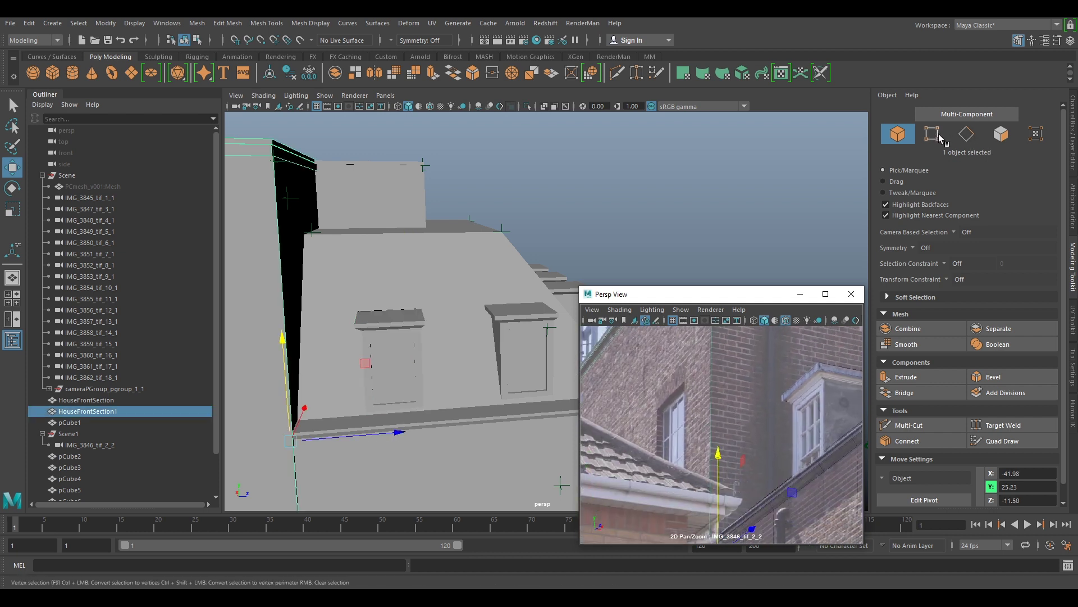
pyautogui.click(923, 427)
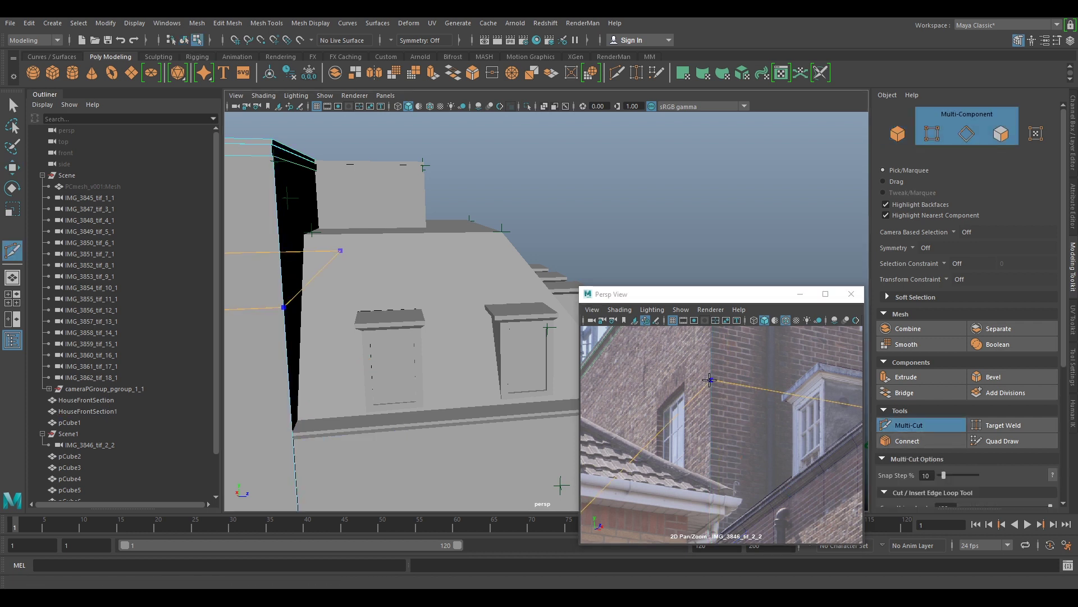
pyautogui.keyDown('ctrl'); pyautogui.click(711, 351); pyautogui.keyUp('ctrl')
pyautogui.click(711, 352)
pyautogui.scroll(-3, 759, 470)
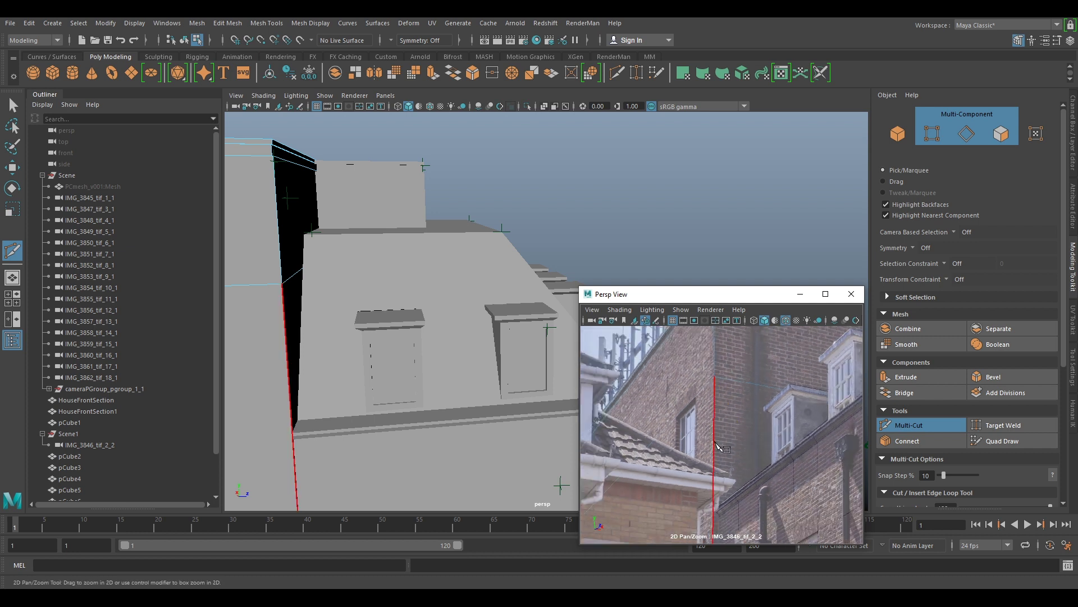
pyautogui.moveTo(717, 446); pyautogui.dragTo(716, 379, button='middle')
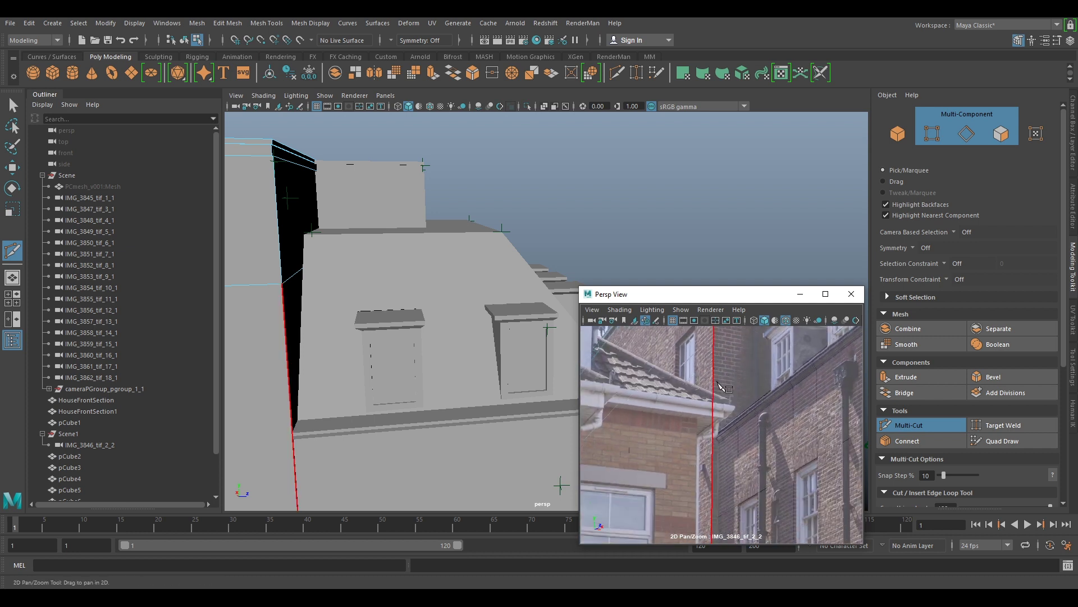
# - Insert a second horizontal edge loop across HouseFrontSection1 at the side window's sill height, checking the IMG_3848 and IMG_3847 camera views
pyautogui.click(98, 221)
pyautogui.moveTo(671, 429); pyautogui.dragTo(713, 430, button='right')
pyautogui.moveTo(618, 435); pyautogui.dragTo(772, 365, button='middle')
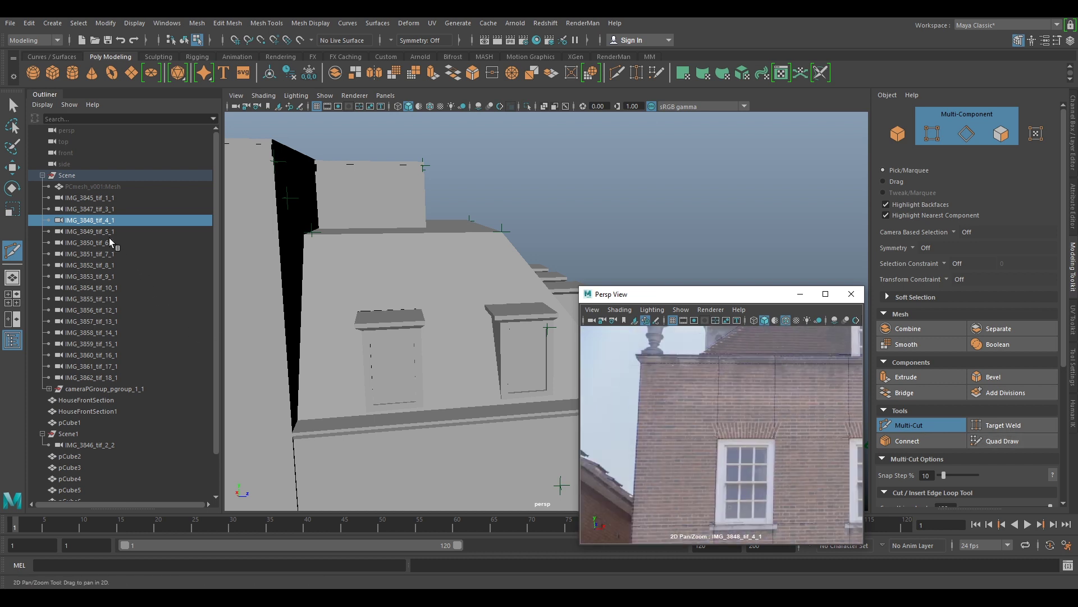
pyautogui.click(105, 209)
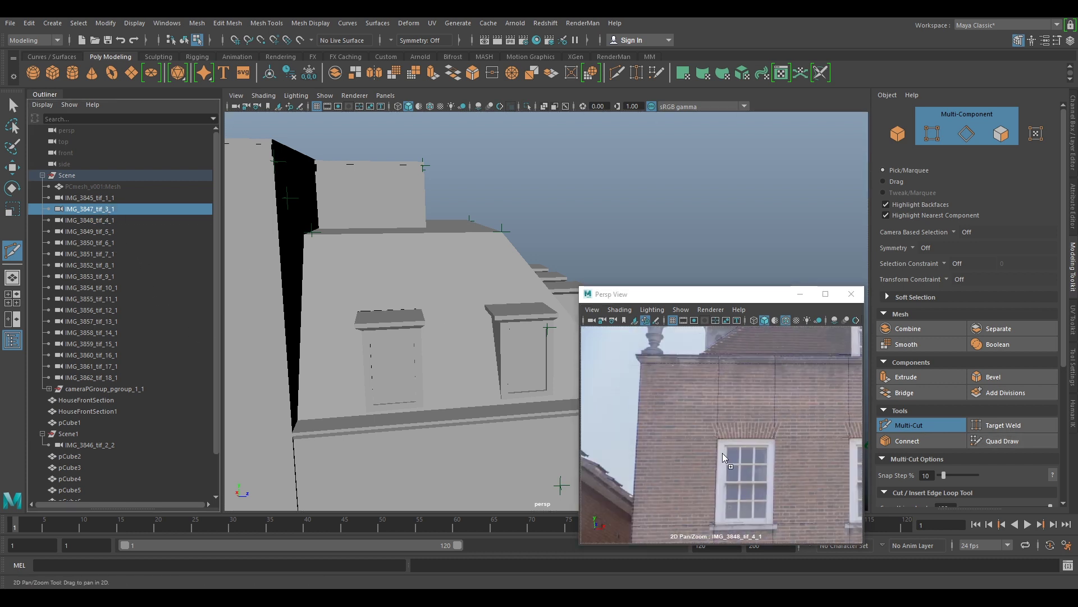
pyautogui.moveTo(778, 468); pyautogui.dragTo(859, 337, button='middle')
pyautogui.moveTo(809, 478); pyautogui.dragTo(892, 535, button='right')
pyautogui.moveTo(781, 342); pyautogui.dragTo(747, 568, button='middle')
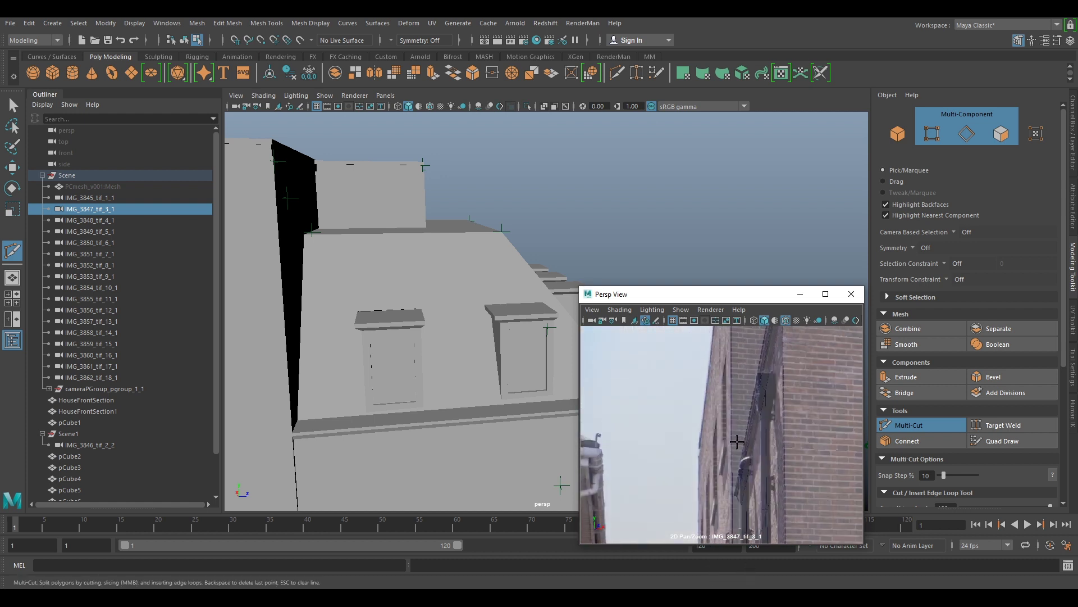
pyautogui.click(899, 426)
pyautogui.click(736, 373)
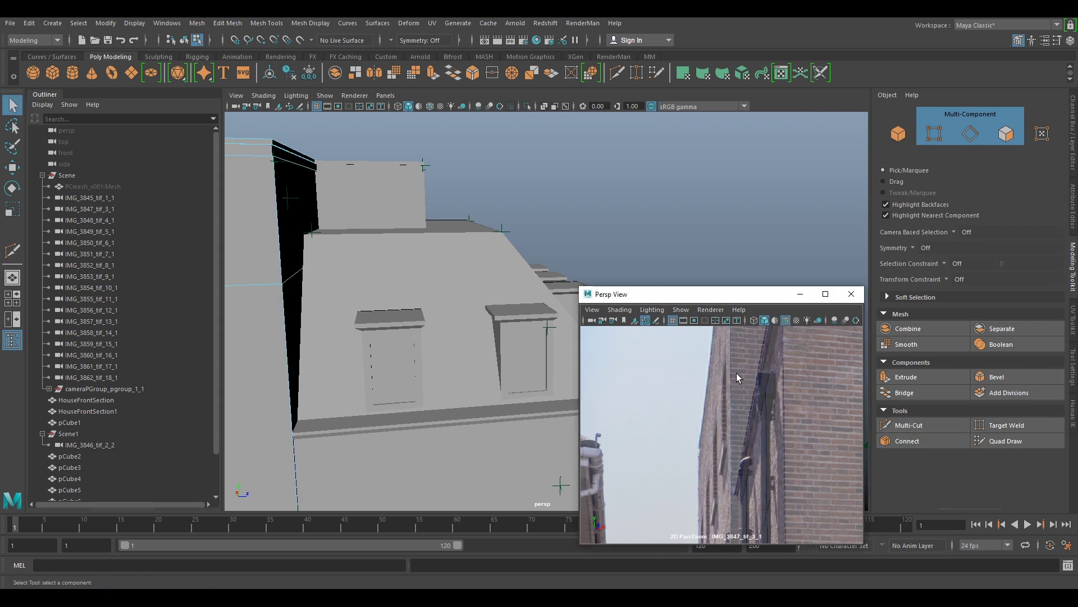
pyautogui.click(893, 425)
pyautogui.keyDown('ctrl'); pyautogui.moveTo(737, 438); pyautogui.dragTo(729, 413); pyautogui.keyUp('ctrl')
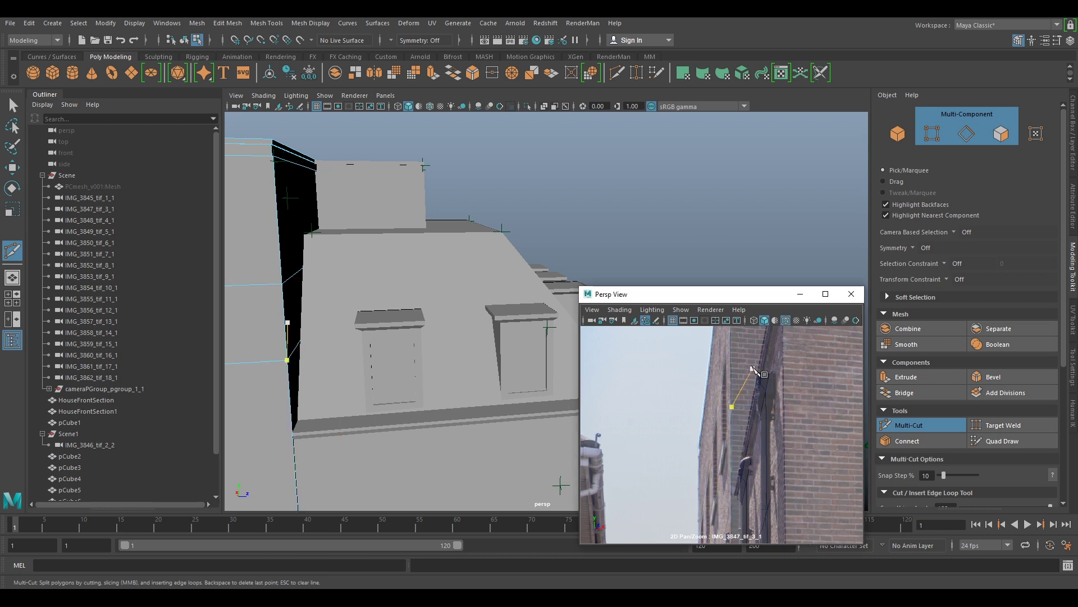
# - Examine the side wall's window through the IMG_3847, IMG_3845, IMG_3848, IMG_3862 and IMG_3861 reference cameras
pyautogui.click(97, 209)
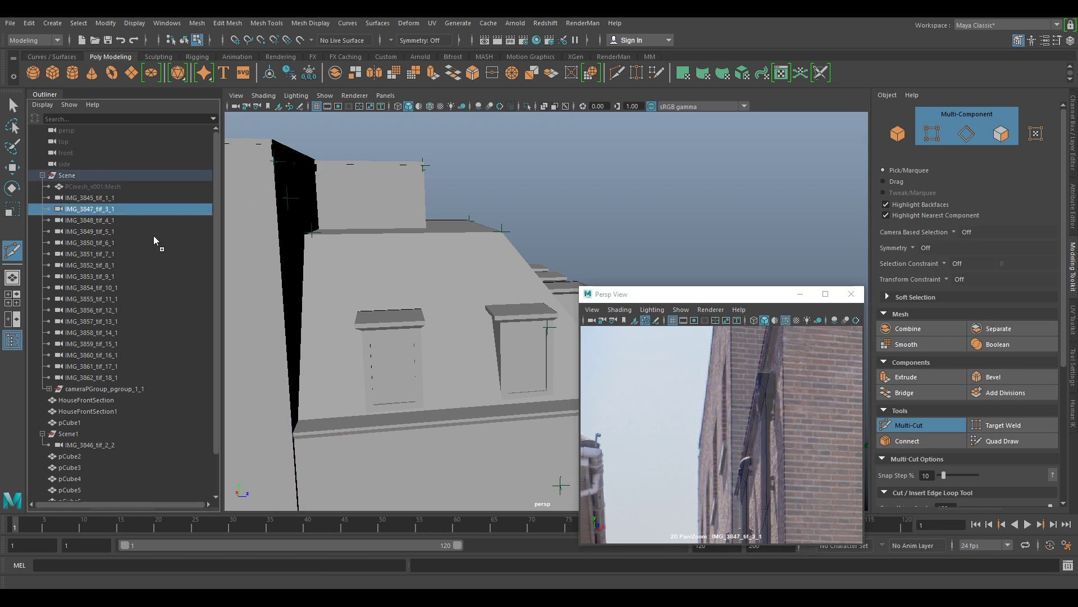
pyautogui.click(898, 429)
pyautogui.click(715, 439)
pyautogui.press('\\')
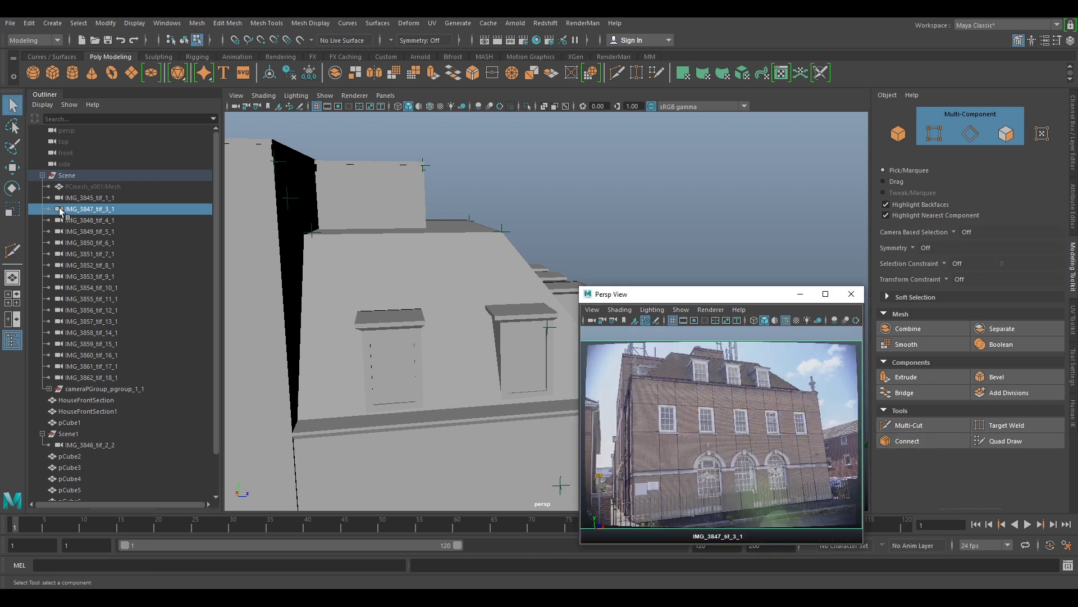
pyautogui.click(94, 199)
pyautogui.moveTo(94, 199); pyautogui.dragTo(715, 445, button='middle')
pyautogui.press('\\')
pyautogui.moveTo(634, 400); pyautogui.dragTo(564, 384, button='right')
pyautogui.moveTo(706, 443); pyautogui.dragTo(936, 453, button='middle')
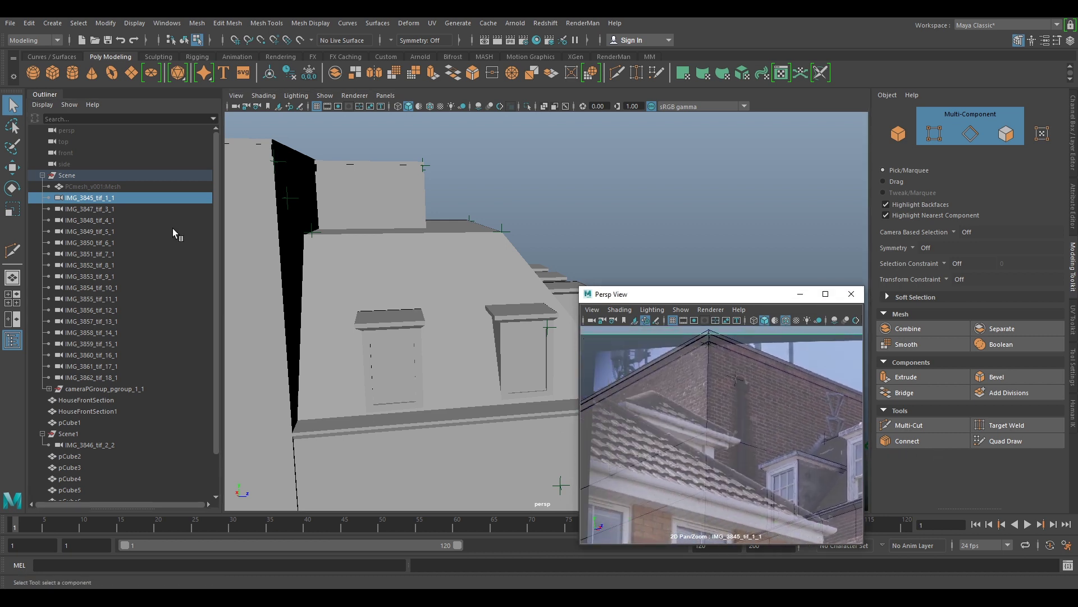
pyautogui.click(112, 233)
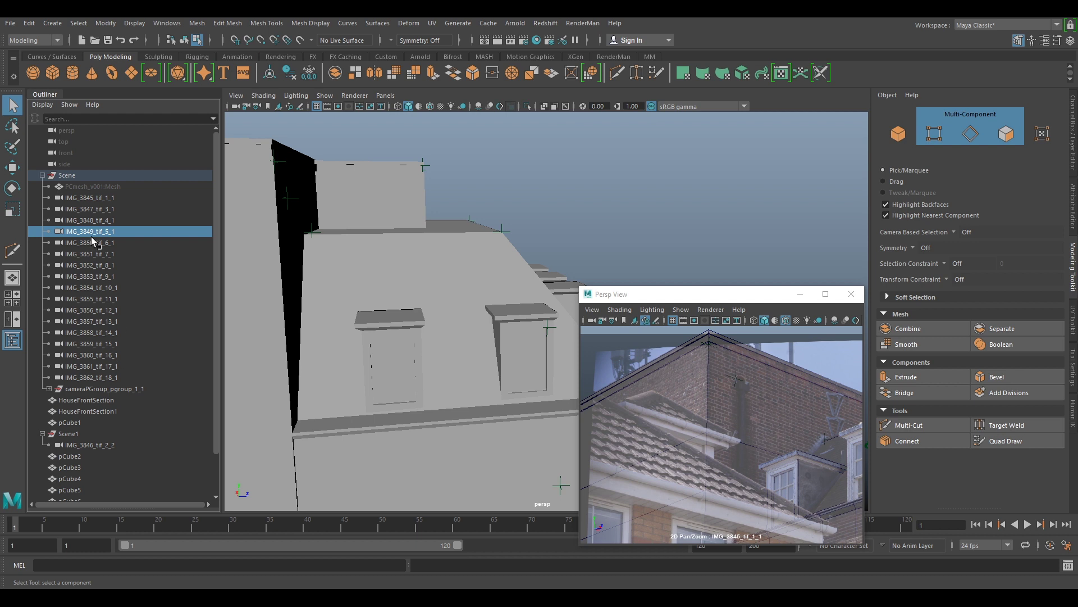
pyautogui.click(98, 210)
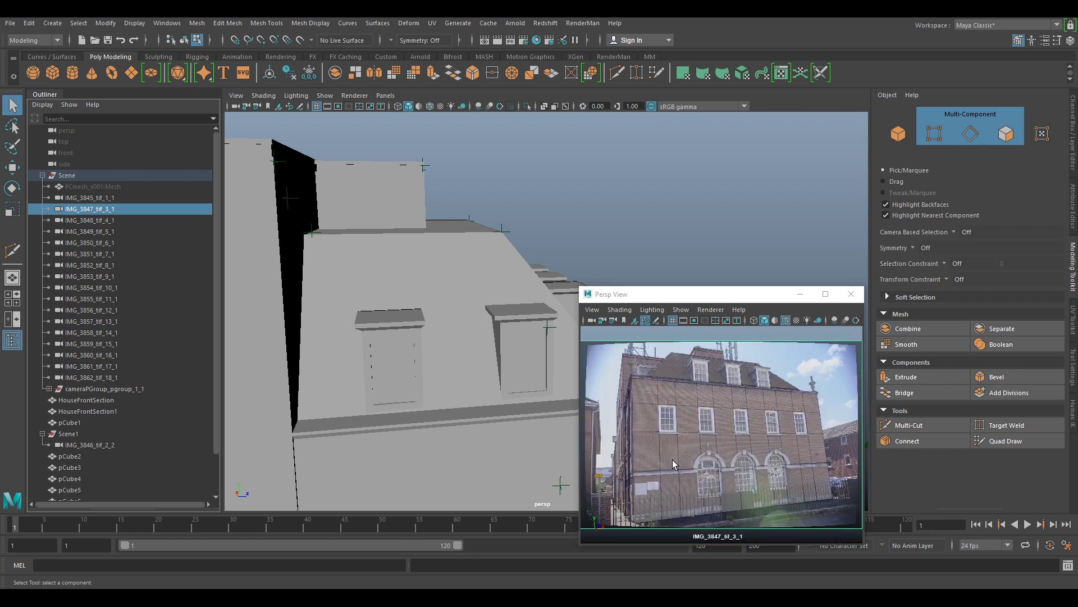
pyautogui.click(90, 220)
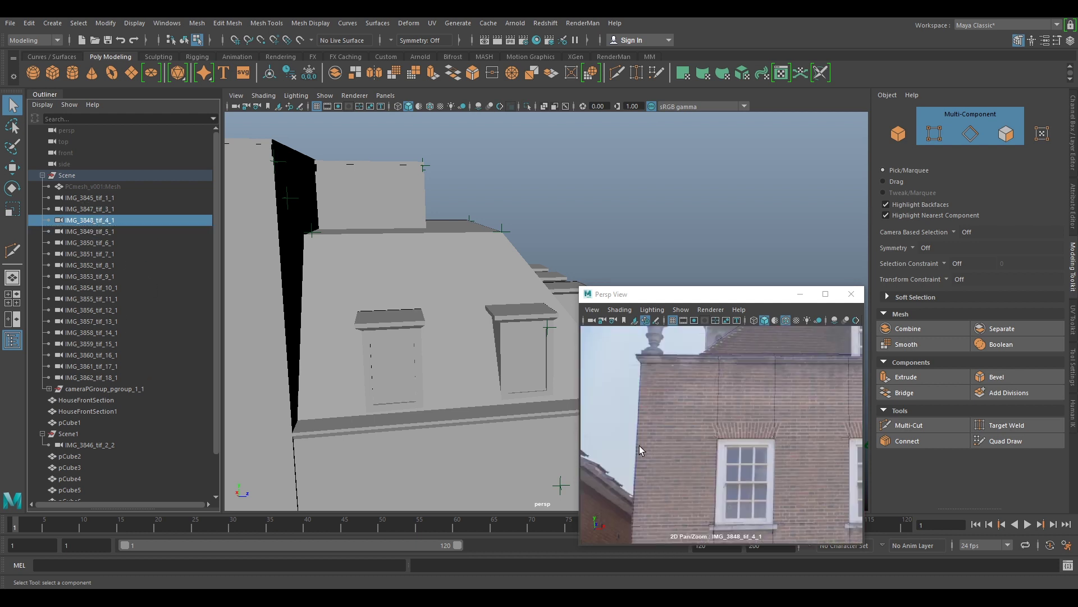
pyautogui.click(110, 379)
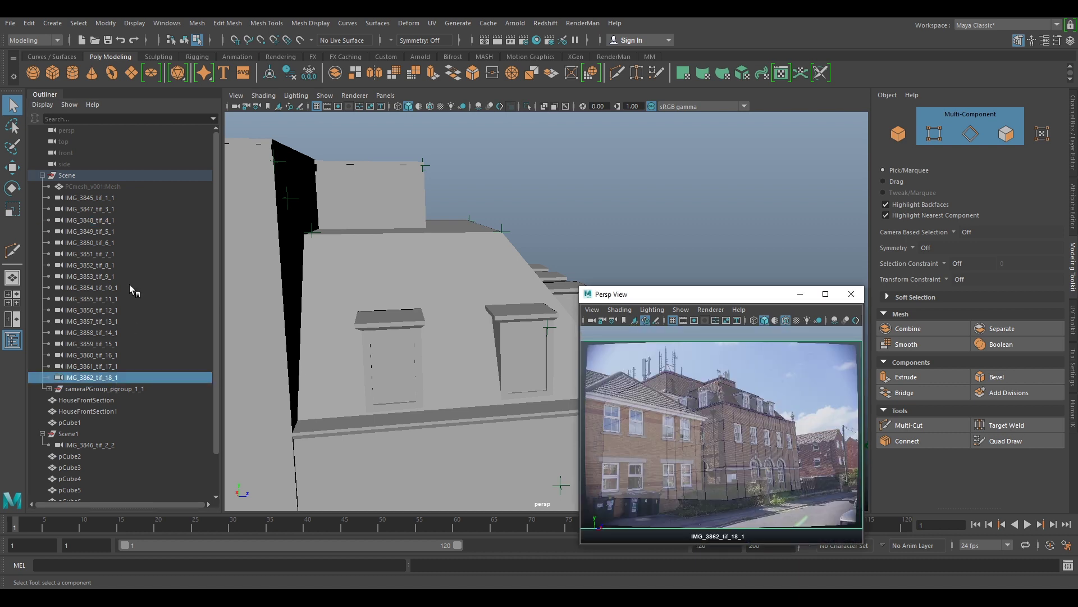
pyautogui.click(89, 365)
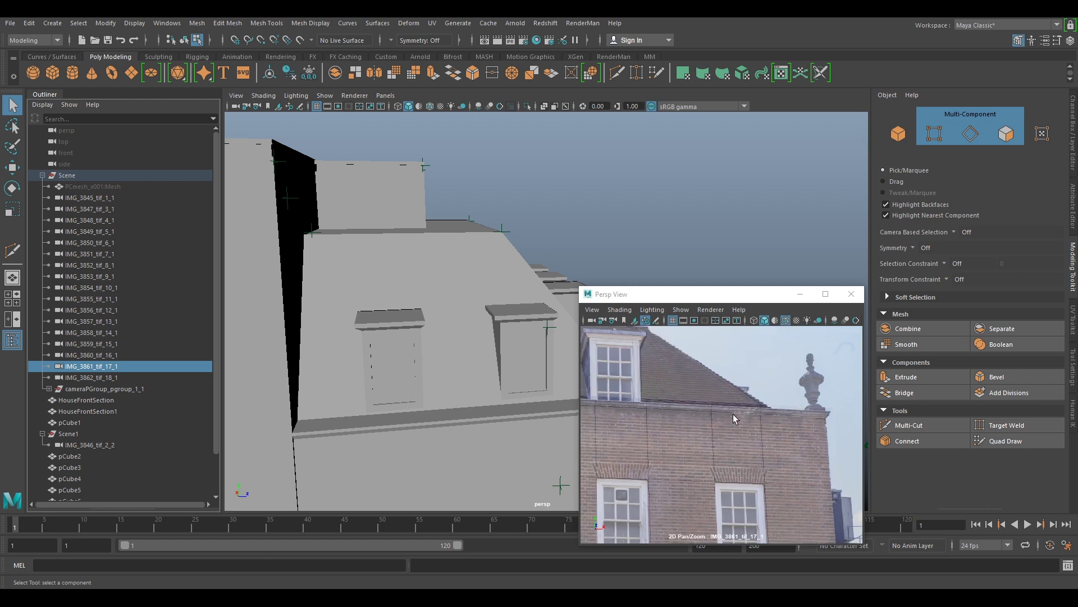
pyautogui.press('\\')
pyautogui.moveTo(652, 422); pyautogui.dragTo(910, 453, button='middle')
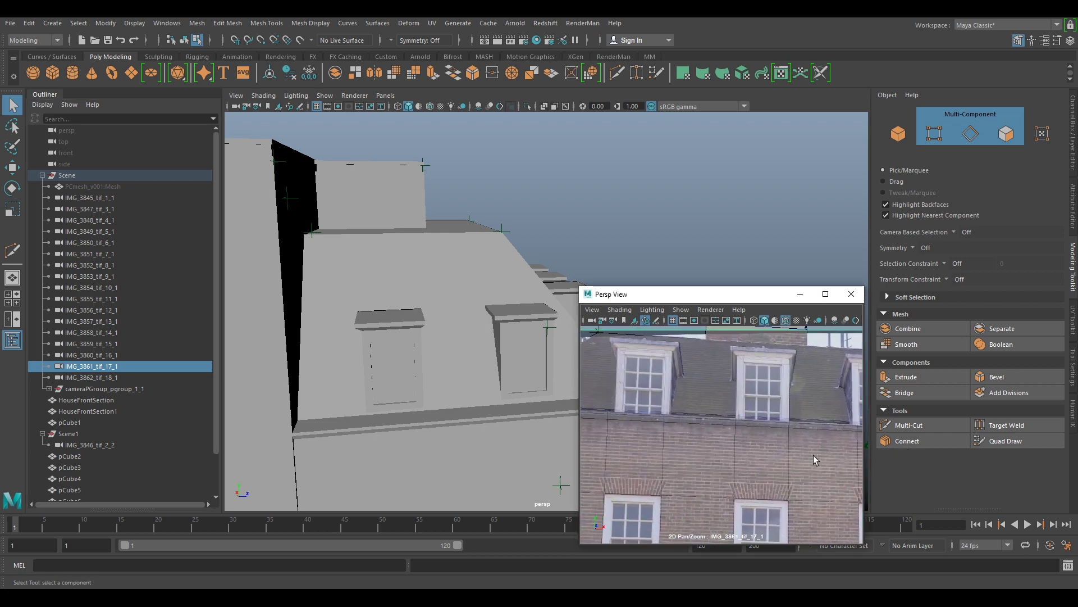
pyautogui.moveTo(814, 457); pyautogui.dragTo(673, 417, button='right')
pyautogui.click(97, 198)
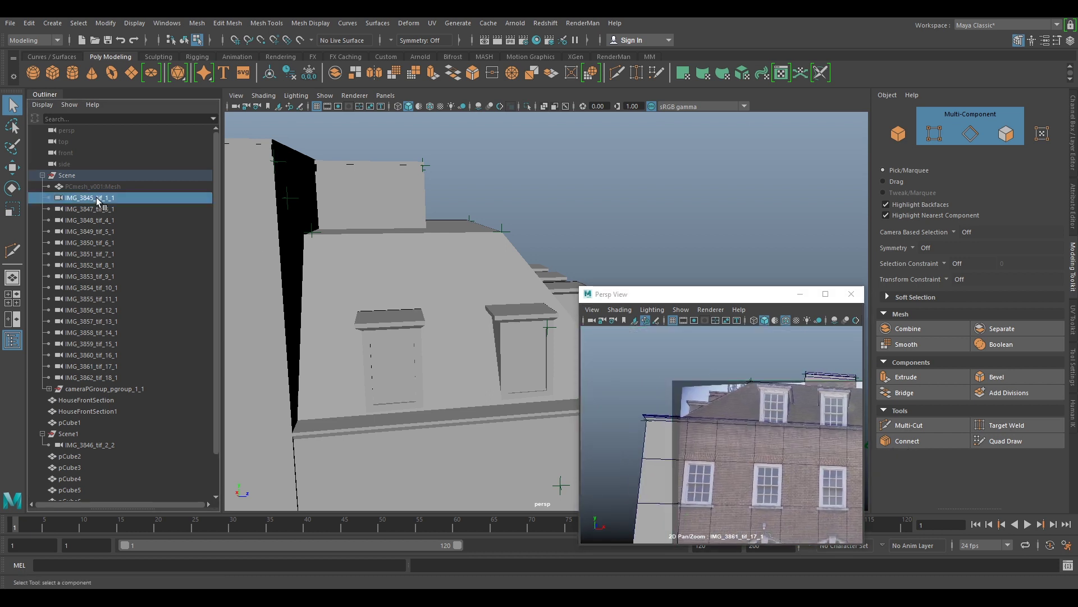
# - Look through the IMG_3846 camera and insert two vertical edge loops along the sides of the side wall's window
pyautogui.click(84, 445)
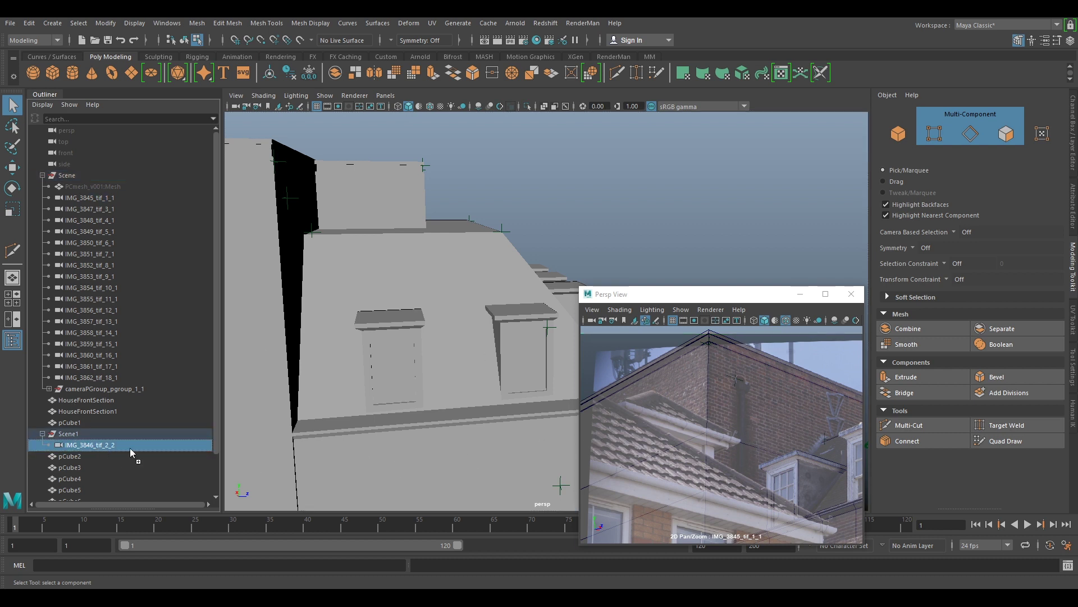
pyautogui.press('\\')
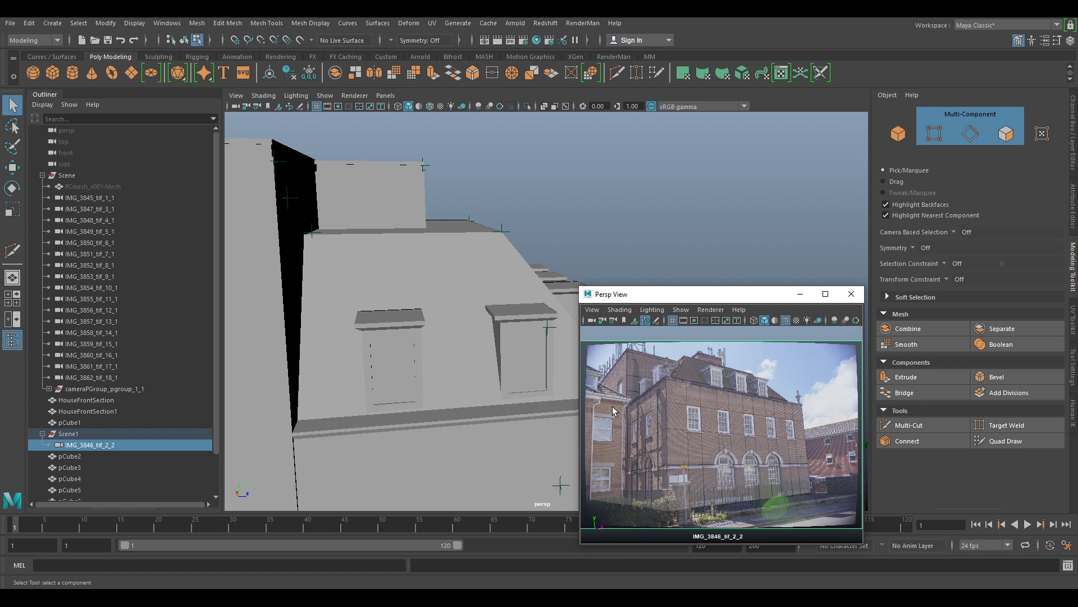
pyautogui.press('\\')
pyautogui.moveTo(630, 377); pyautogui.dragTo(618, 384, button='right')
pyautogui.moveTo(676, 391); pyautogui.dragTo(686, 474, button='middle')
pyautogui.moveTo(687, 473); pyautogui.dragTo(729, 431, button='right')
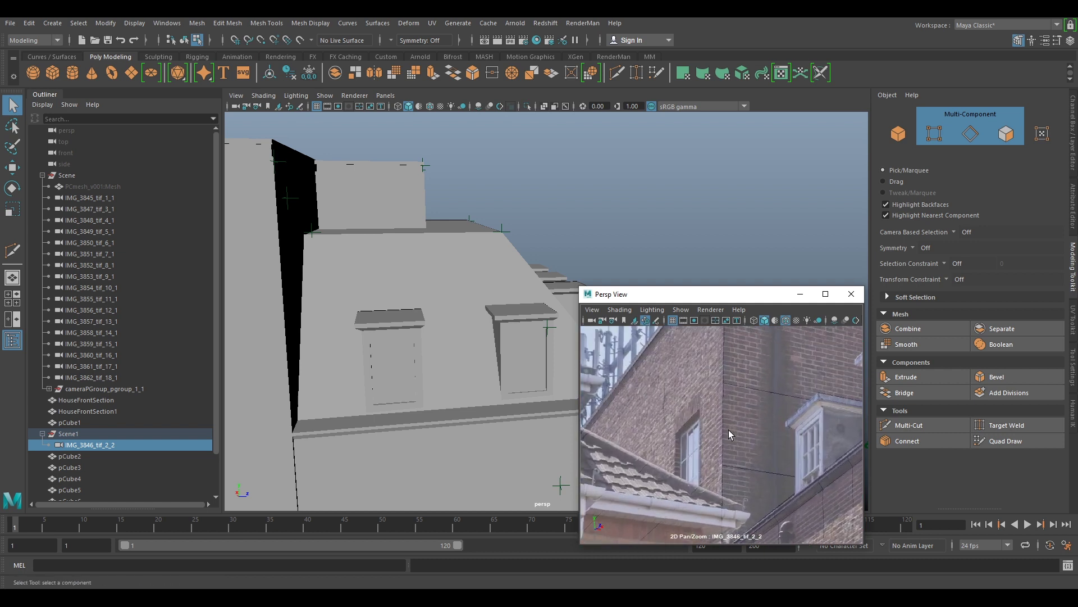
pyautogui.click(931, 423)
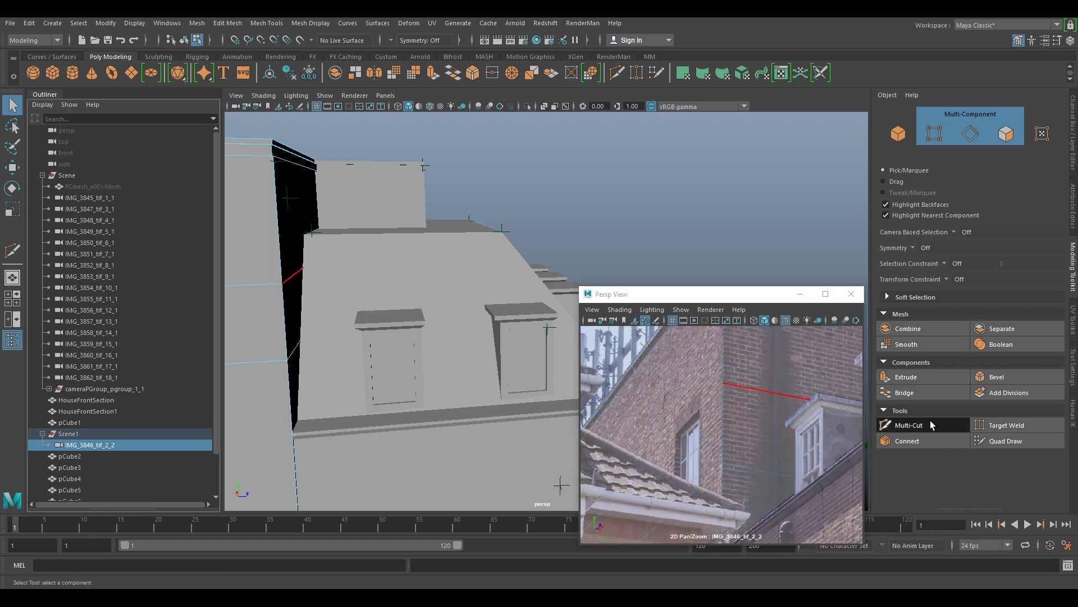
pyautogui.moveTo(702, 484); pyautogui.dragTo(701, 412, button='middle')
pyautogui.moveTo(676, 459); pyautogui.dragTo(676, 428, button='middle')
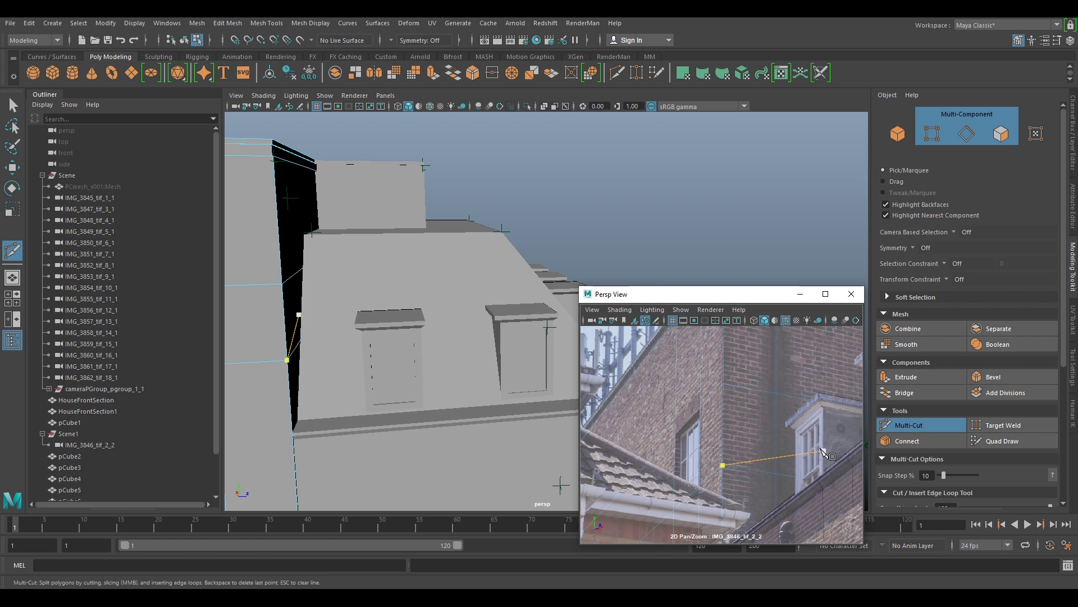
pyautogui.click(898, 426)
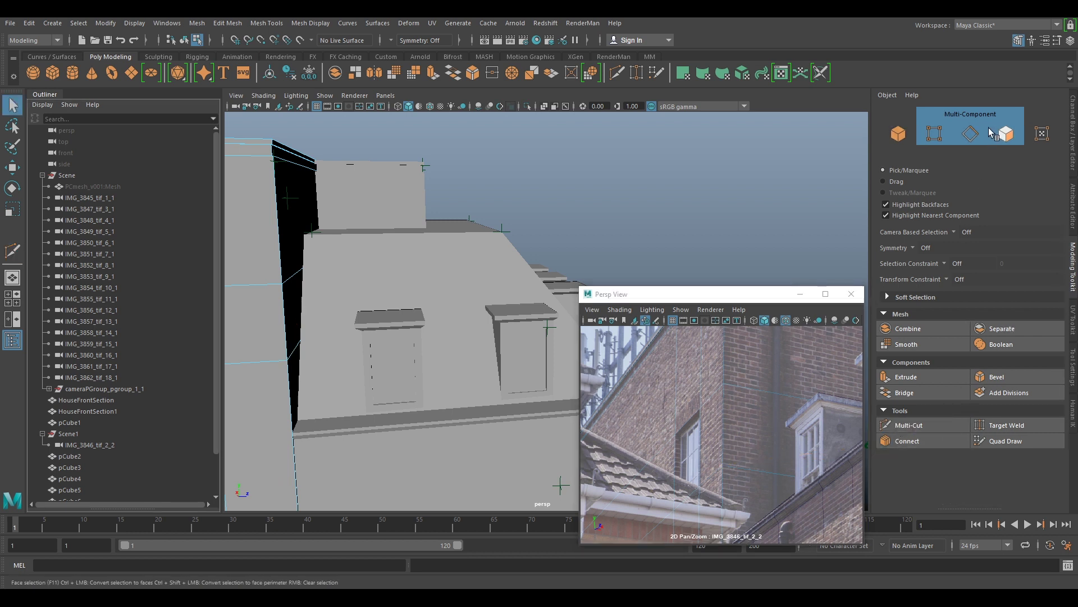
# - Extrude the window face on the side wall inward with a thickness of -0.6 and check it against the photo
pyautogui.click(1005, 132)
pyautogui.click(685, 446)
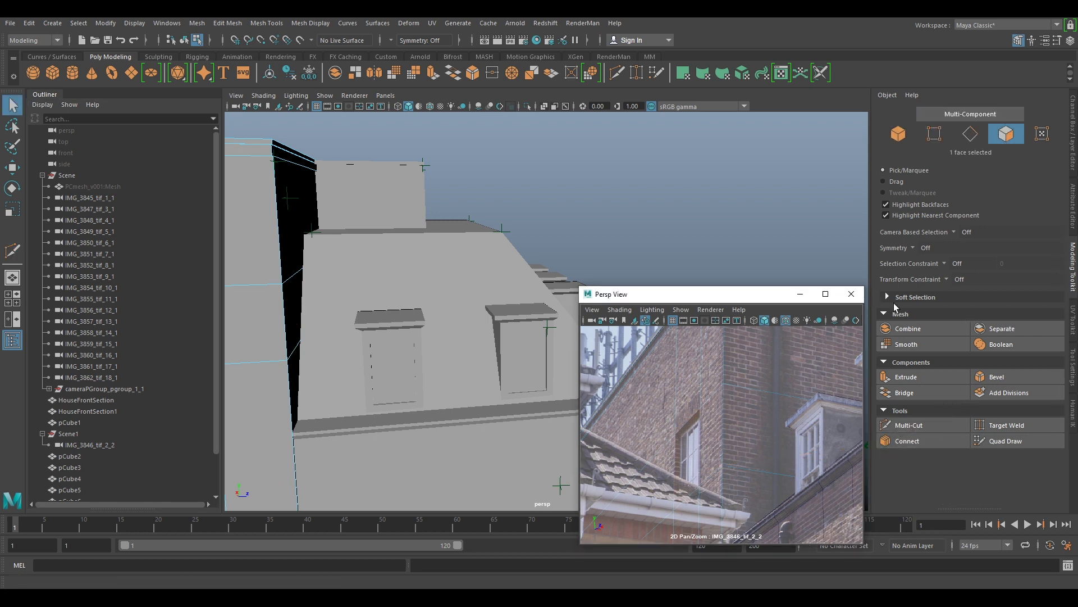
pyautogui.hotkey('ctrl', 'e')
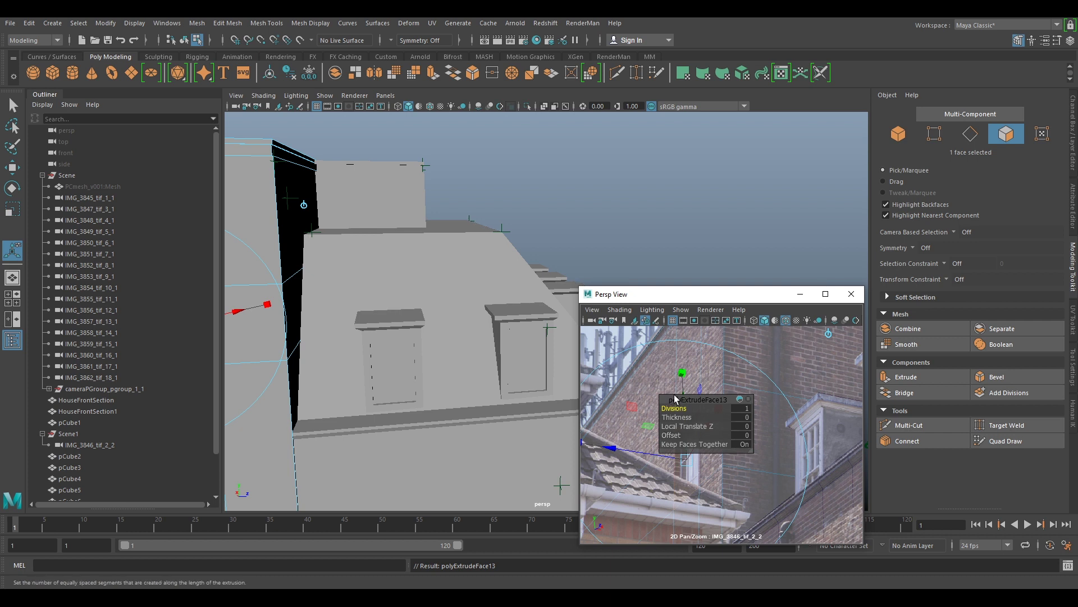
pyautogui.moveTo(731, 393); pyautogui.dragTo(740, 413)
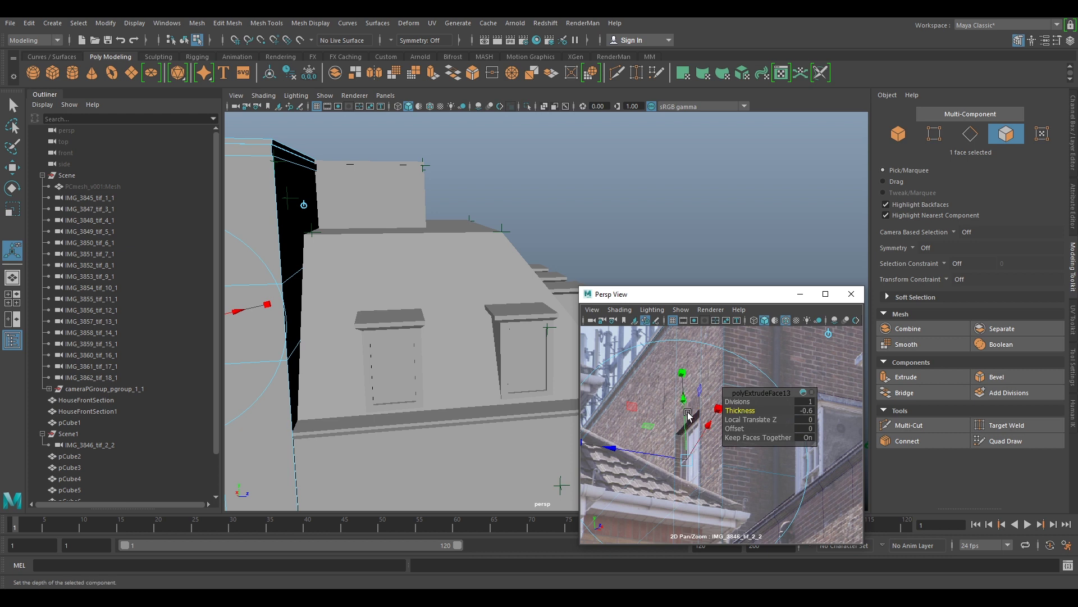
pyautogui.press('\\')
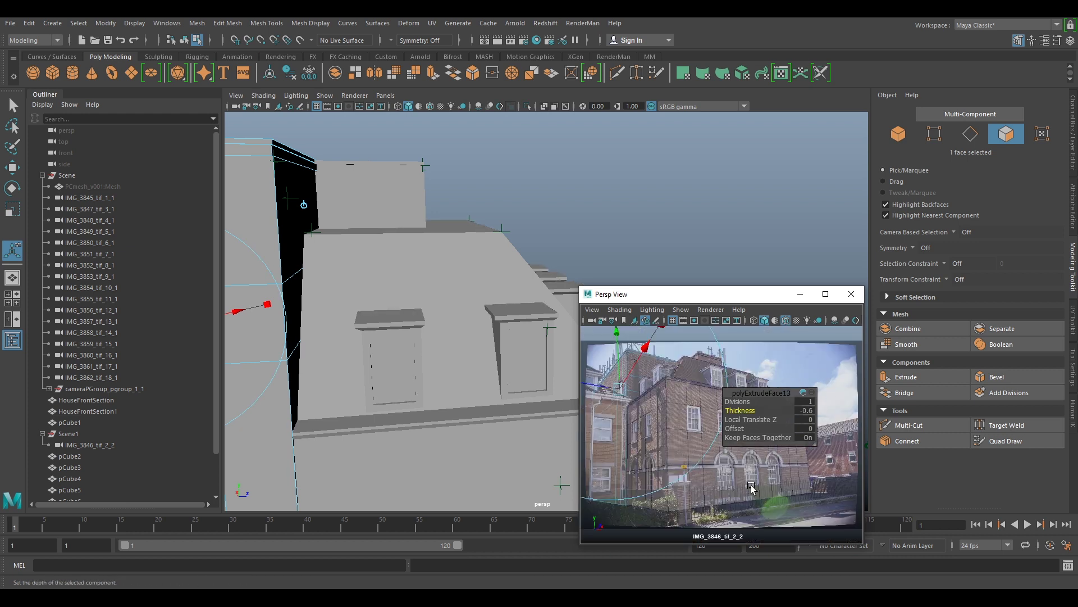
pyautogui.click(731, 481)
pyautogui.press('\\')
pyautogui.moveTo(716, 400); pyautogui.dragTo(804, 457, button='middle')
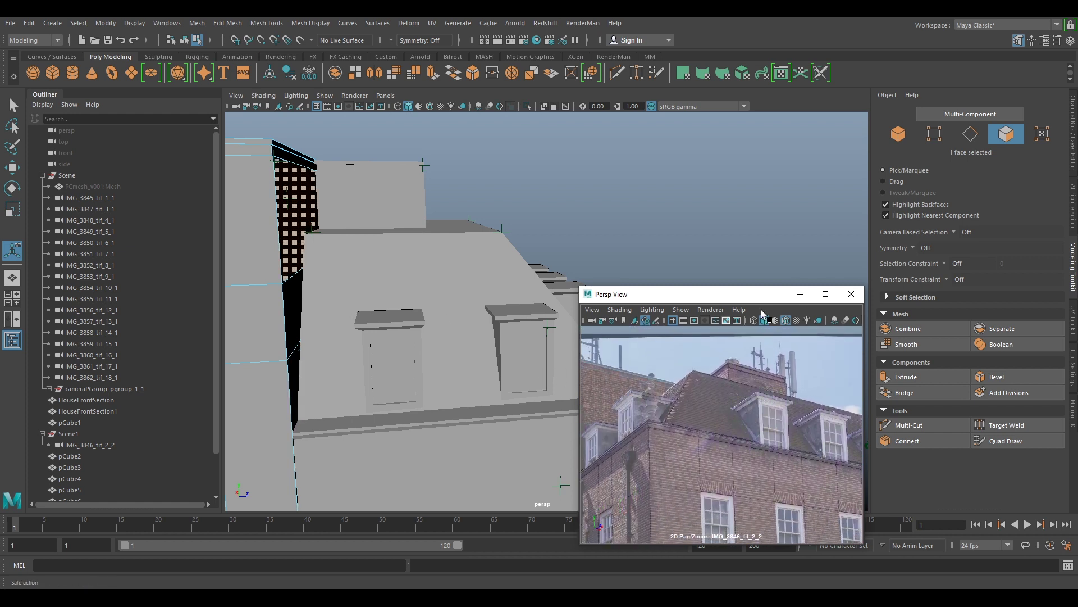
# - Move the Scene1 group above the collapsed Scene group and select all house meshes from HouseFrontSection to pCube7
pyautogui.click(899, 133)
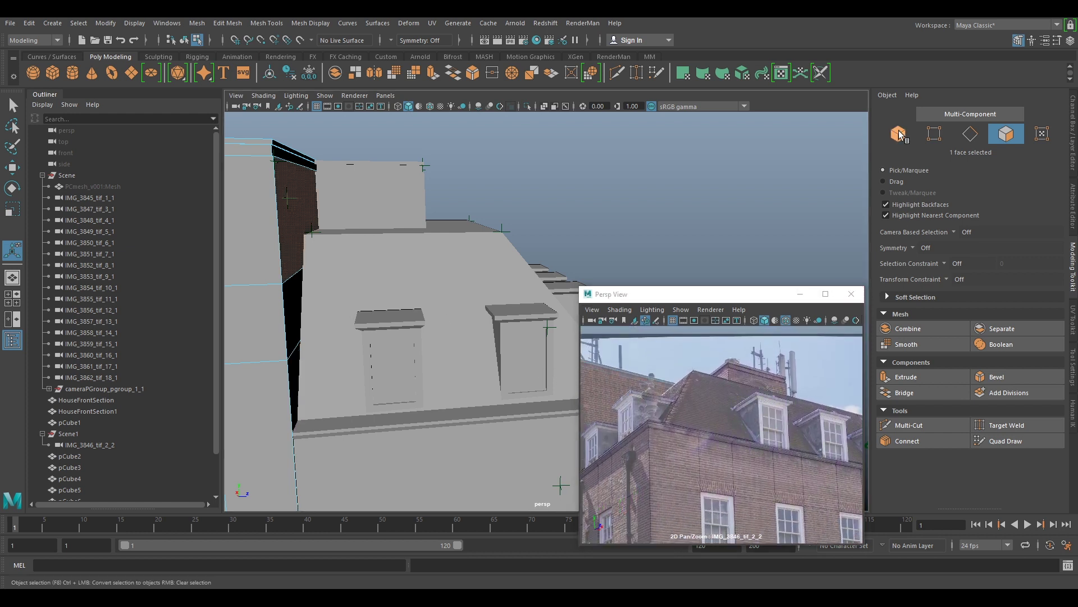
pyautogui.click(43, 174)
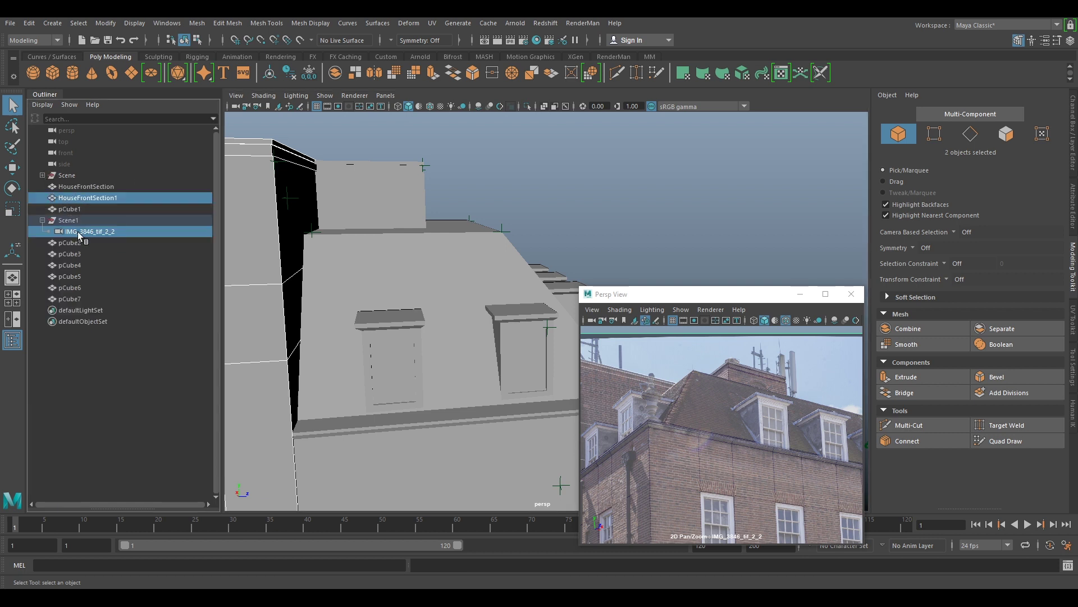
pyautogui.moveTo(59, 223); pyautogui.dragTo(78, 176)
pyautogui.click(86, 198)
pyautogui.keyDown('shift'); pyautogui.click(85, 288); pyautogui.keyUp('shift')
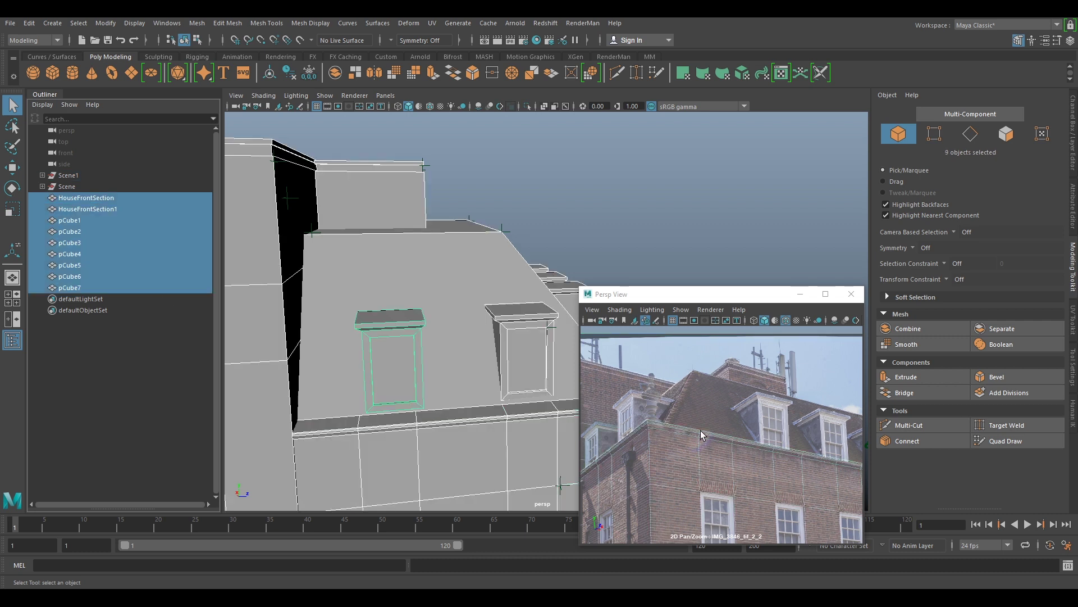
# - Examine the complete set of house meshes in the 3D view and against the upper-floor windows in the IMG_3846 photo
pyautogui.press('\\')
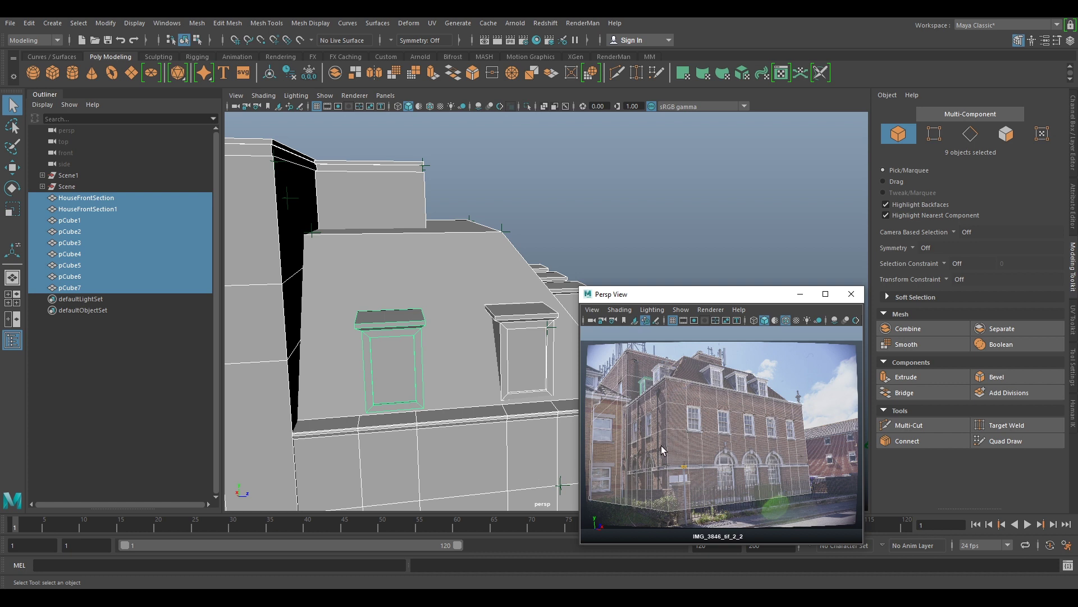
pyautogui.scroll(-3, 526, 424)
pyautogui.keyDown('alt'); pyautogui.moveTo(507, 424); pyautogui.dragTo(375, 419); pyautogui.keyUp('alt')
pyautogui.scroll(4, 374, 420)
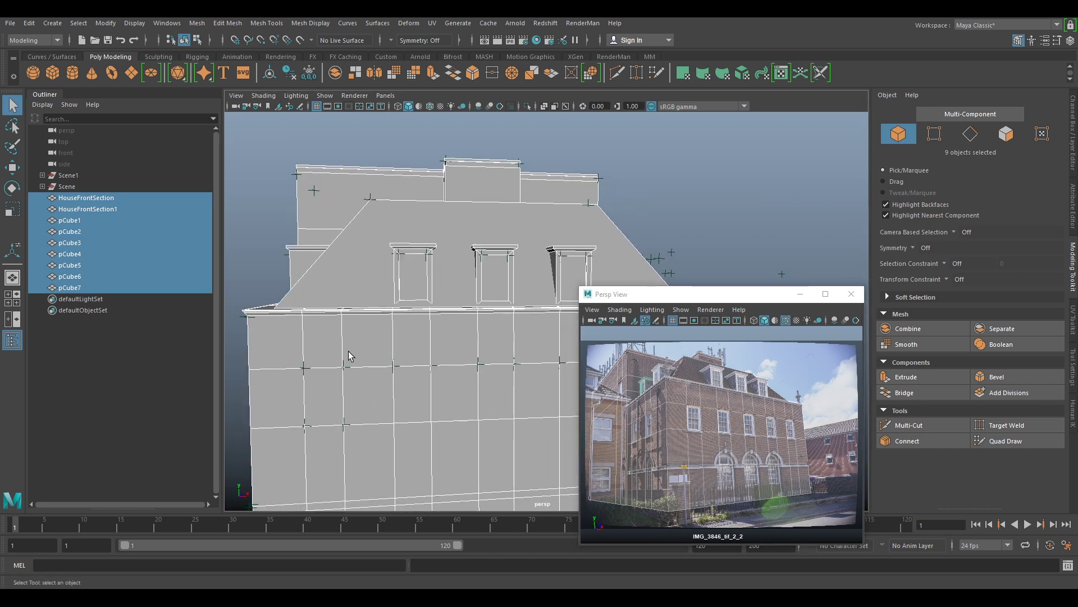
pyautogui.scroll(3, 414, 399)
pyautogui.moveTo(445, 414)
pyautogui.keyDown('alt'); pyautogui.mouseDown()
pyautogui.moveTo(477, 417)
pyautogui.moveTo(450, 410)
pyautogui.mouseUp(); pyautogui.keyUp('alt')
pyautogui.press('\\')
pyautogui.moveTo(739, 419); pyautogui.dragTo(801, 443, button='right')
pyautogui.moveTo(697, 458); pyautogui.dragTo(712, 365, button='middle')
pyautogui.moveTo(702, 469); pyautogui.dragTo(781, 449, button='right')
pyautogui.moveTo(786, 441); pyautogui.dragTo(801, 394, button='middle')
# - Select HouseFrontSection and pick its upper-floor window face to compare the wall grid with the windows and roofline in the IMG_3846 photo
pyautogui.click(719, 403)
pyautogui.moveTo(762, 428); pyautogui.dragTo(761, 322, button='right')
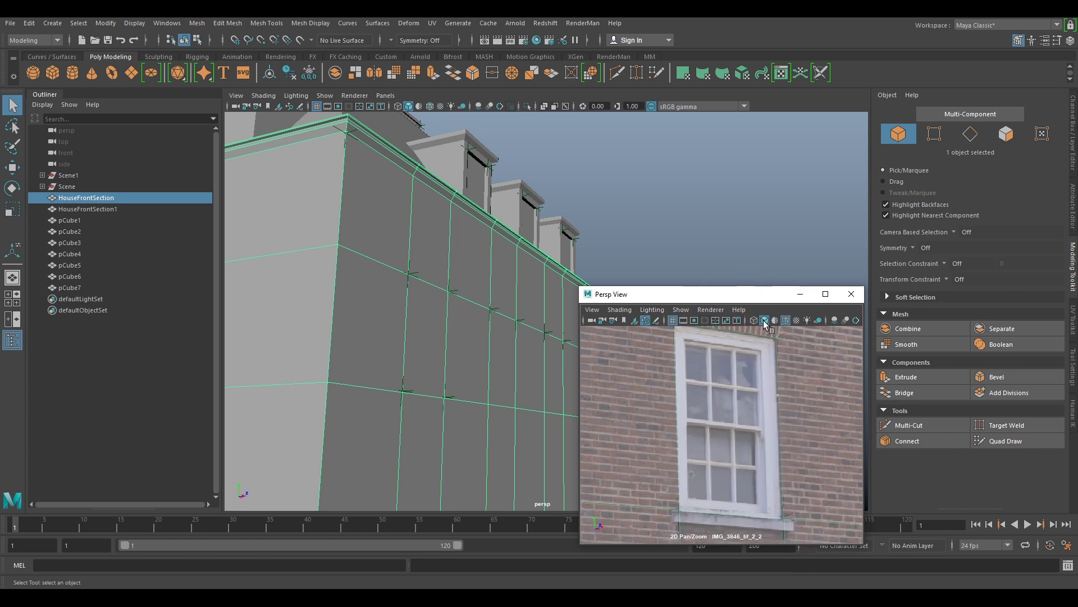
pyautogui.click(736, 437)
pyautogui.press('\\')
pyautogui.moveTo(837, 441); pyautogui.dragTo(786, 444, button='right')
pyautogui.moveTo(823, 442); pyautogui.dragTo(635, 452, button='middle')
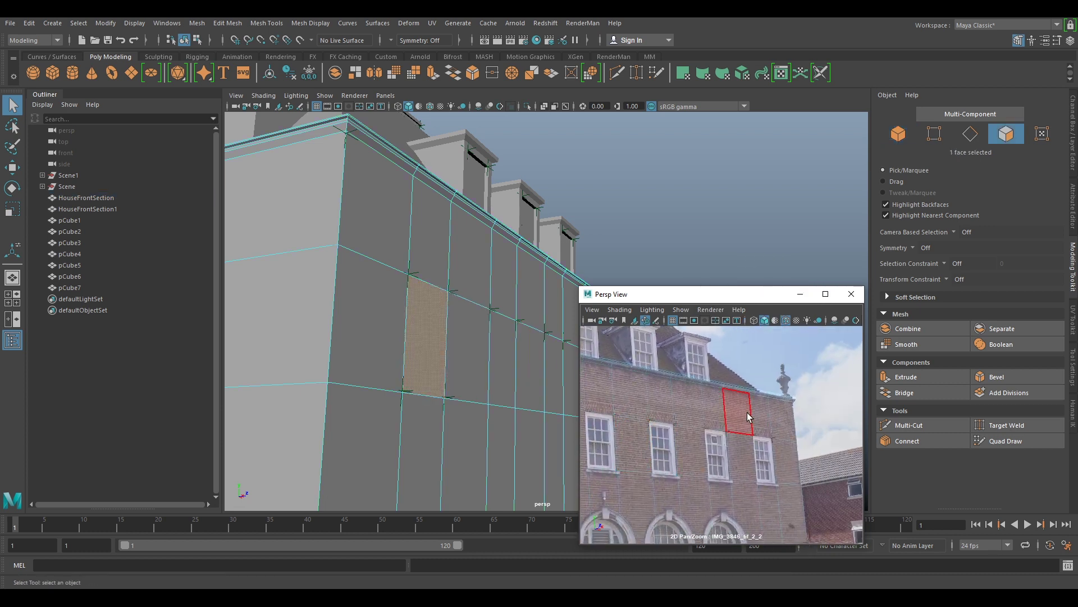
pyautogui.moveTo(747, 414); pyautogui.dragTo(866, 440, button='right')
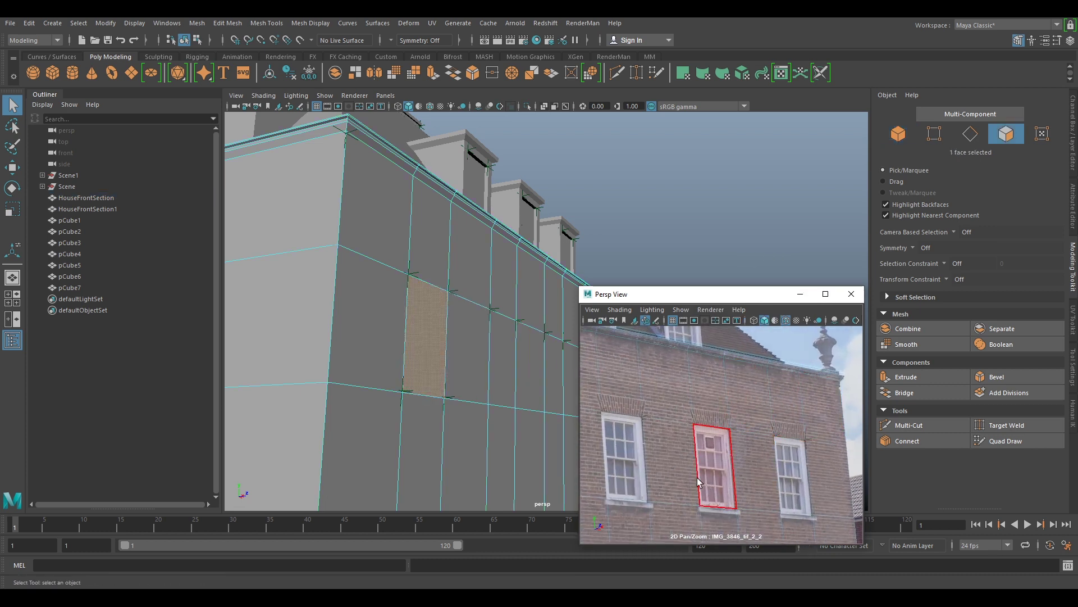
pyautogui.press('\\')
pyautogui.moveTo(712, 497); pyautogui.dragTo(705, 462, button='right')
pyautogui.moveTo(706, 462); pyautogui.dragTo(949, 442, button='middle')
pyautogui.press('\\')
pyautogui.moveTo(765, 418); pyautogui.dragTo(875, 495, button='right')
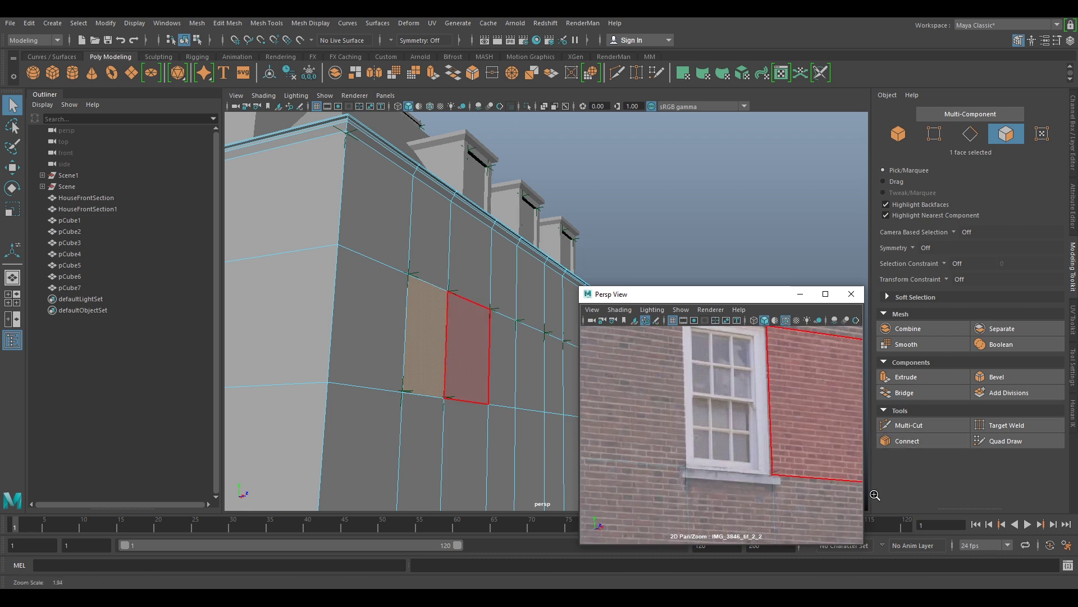
pyautogui.moveTo(813, 410); pyautogui.dragTo(715, 438, button='right')
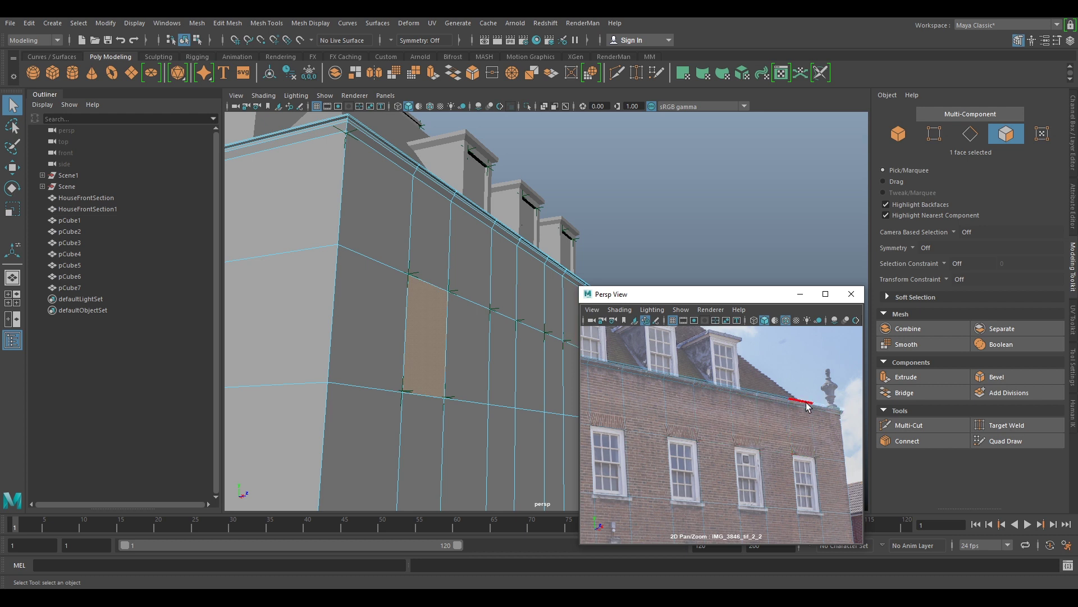
pyautogui.click(905, 138)
pyautogui.moveTo(787, 441); pyautogui.dragTo(888, 481, button='right')
pyautogui.moveTo(797, 450); pyautogui.dragTo(652, 479, button='middle')
pyautogui.moveTo(728, 436); pyautogui.dragTo(683, 418, button='right')
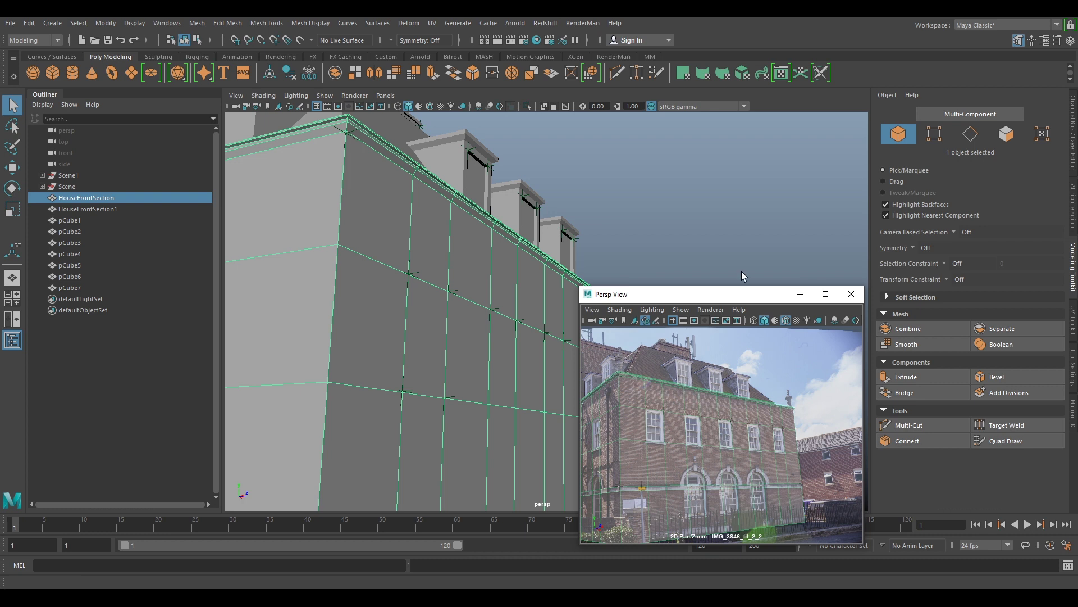
# - Create a lattice deformer on HouseFrontSection and set its S, T and U Divisions to 2
pyautogui.click(407, 23)
pyautogui.moveTo(459, 178)
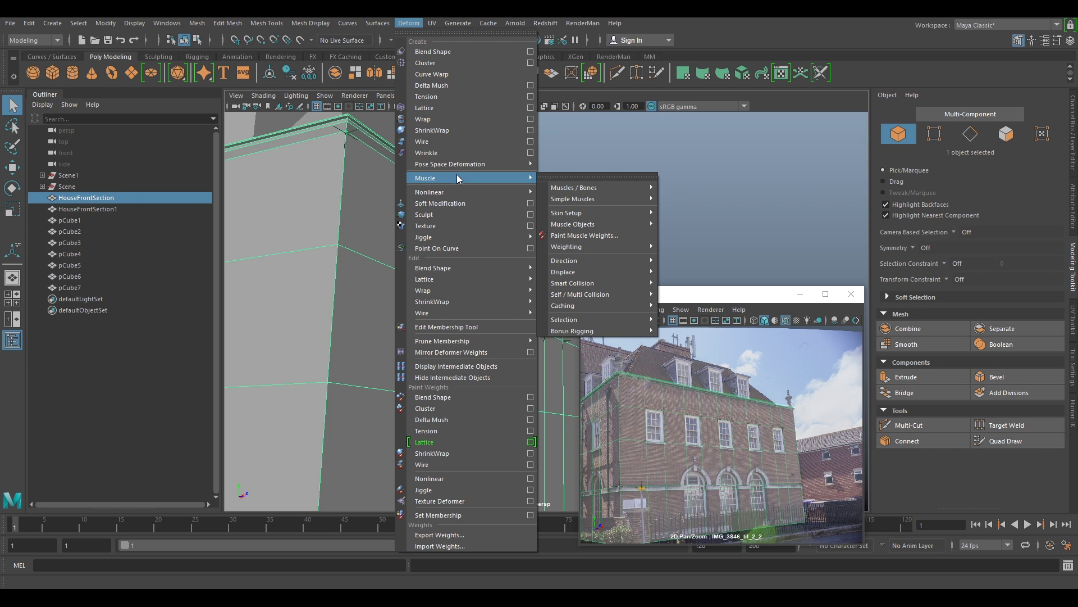
pyautogui.click(437, 108)
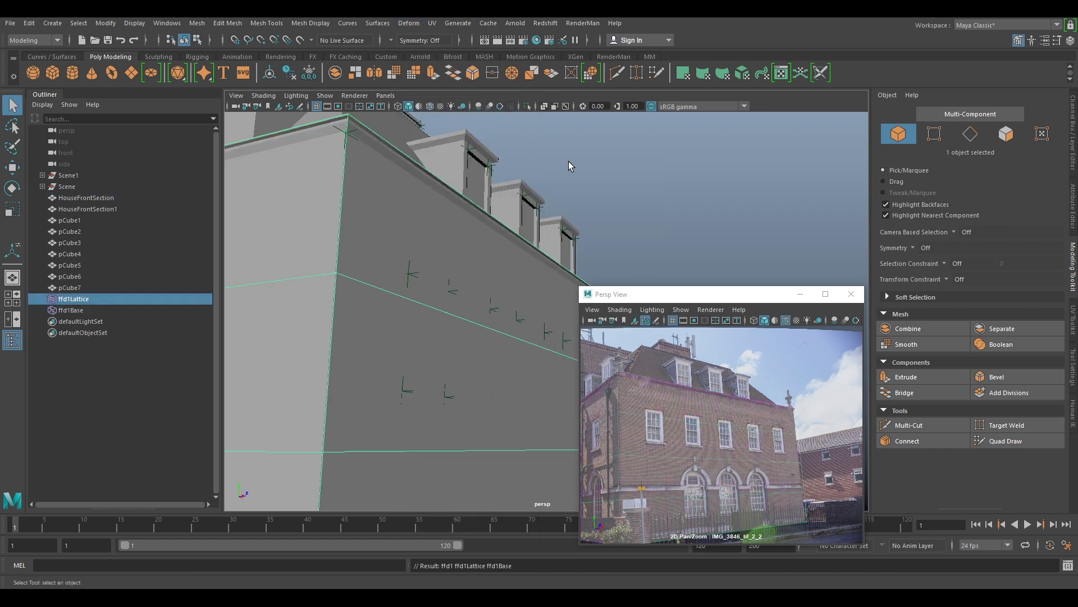
pyautogui.scroll(-5, 483, 250)
pyautogui.keyDown('alt'); pyautogui.moveTo(487, 251); pyautogui.dragTo(414, 272); pyautogui.keyUp('alt')
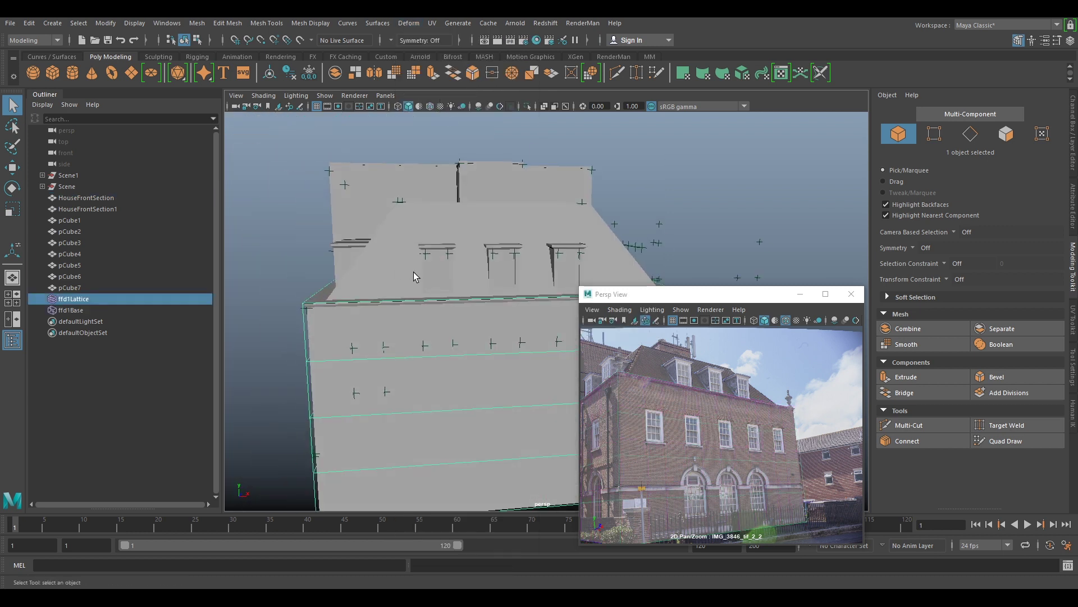
pyautogui.click(1071, 209)
pyautogui.click(882, 116)
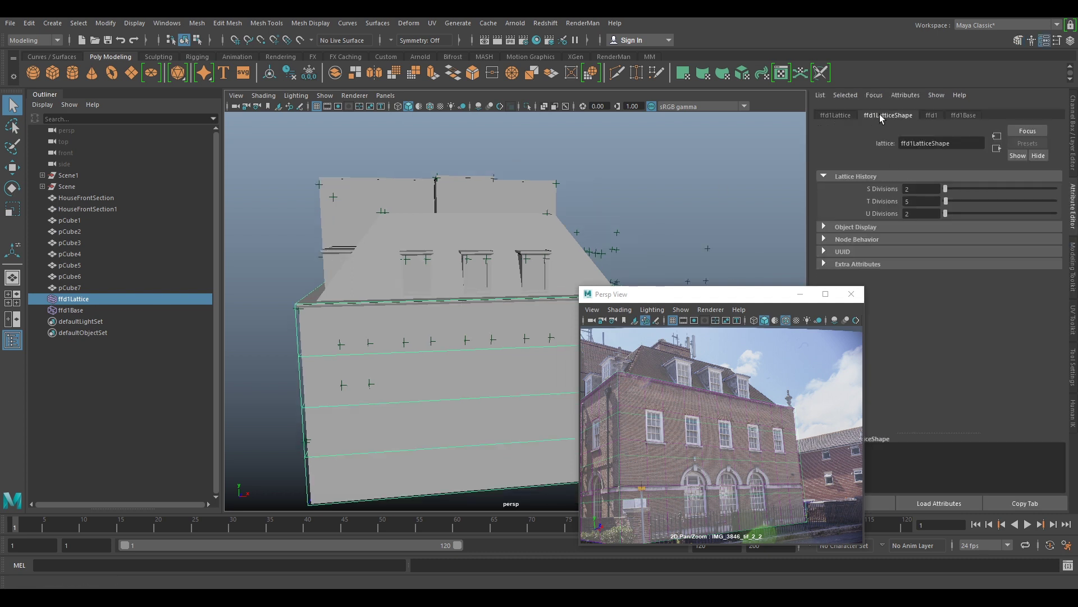
pyautogui.write('2')
pyautogui.press('Return')
# - Select the lattice point at the facade's far upper corner and lower it slightly to match the parapet in the IMG_3846 photo
pyautogui.keyDown('alt'); pyautogui.moveTo(485, 273); pyautogui.dragTo(379, 239, button='middle'); pyautogui.keyUp('alt')
pyautogui.keyDown('alt'); pyautogui.moveTo(549, 280); pyautogui.dragTo(480, 274); pyautogui.keyUp('alt')
pyautogui.moveTo(478, 276); pyautogui.dragTo(479, 247, button='right')
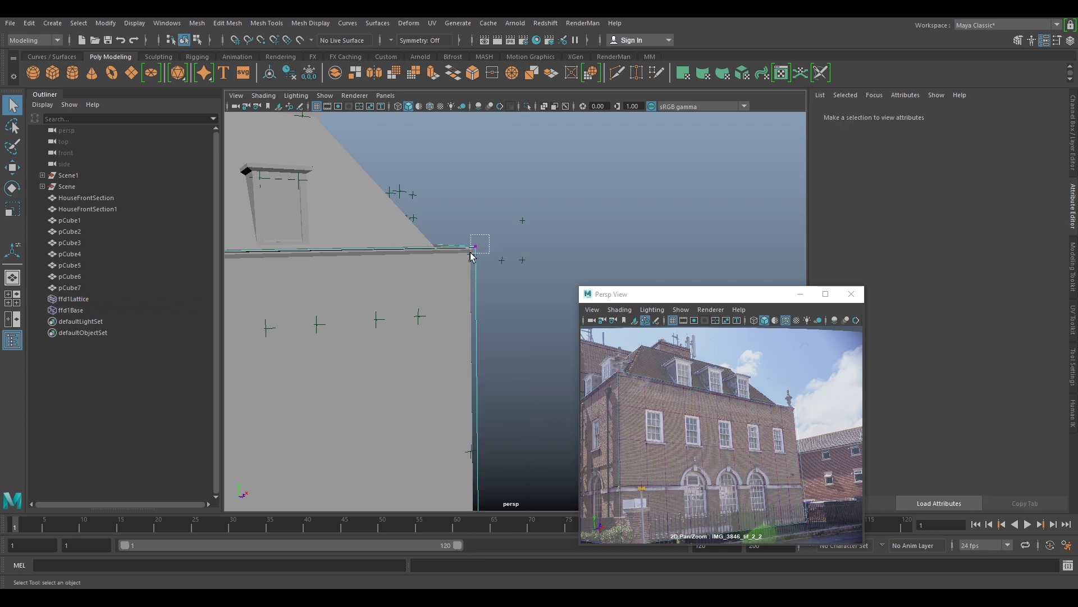
pyautogui.moveTo(471, 253); pyautogui.dragTo(471, 253)
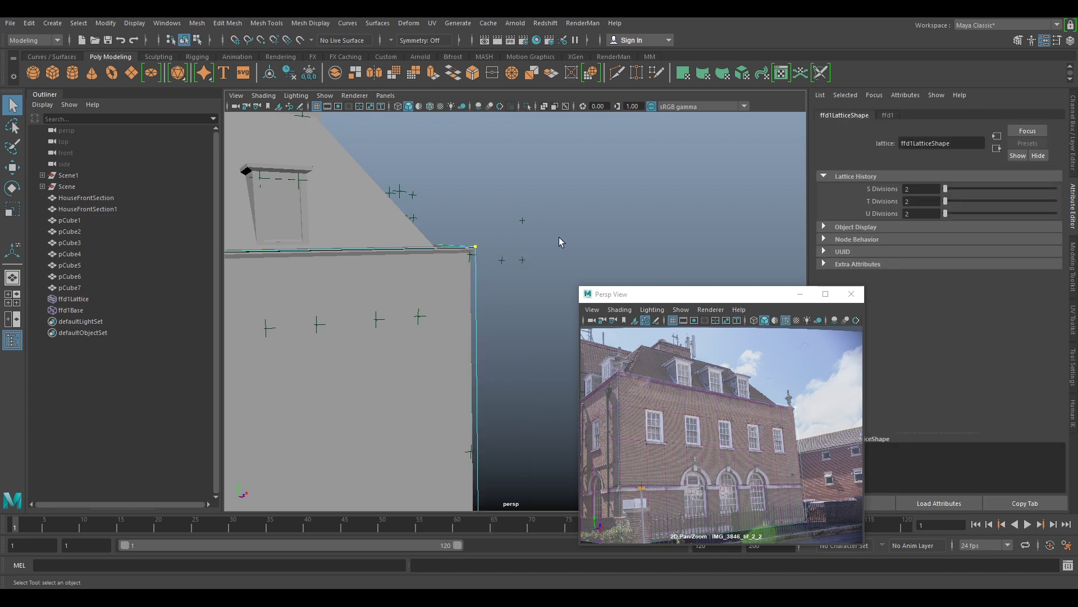
pyautogui.scroll(5, 705, 387)
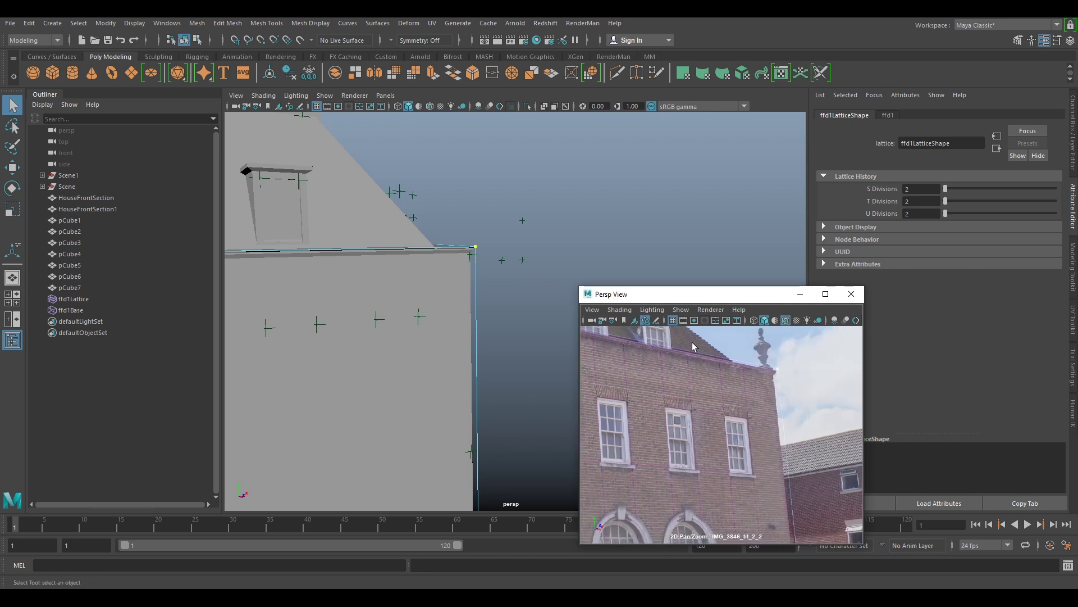
pyautogui.moveTo(463, 204)
pyautogui.keyDown('alt'); pyautogui.mouseDown()
pyautogui.moveTo(419, 203)
pyautogui.moveTo(445, 205)
pyautogui.moveTo(455, 259)
pyautogui.moveTo(478, 209)
pyautogui.mouseUp(); pyautogui.keyUp('alt')
pyautogui.press('w')
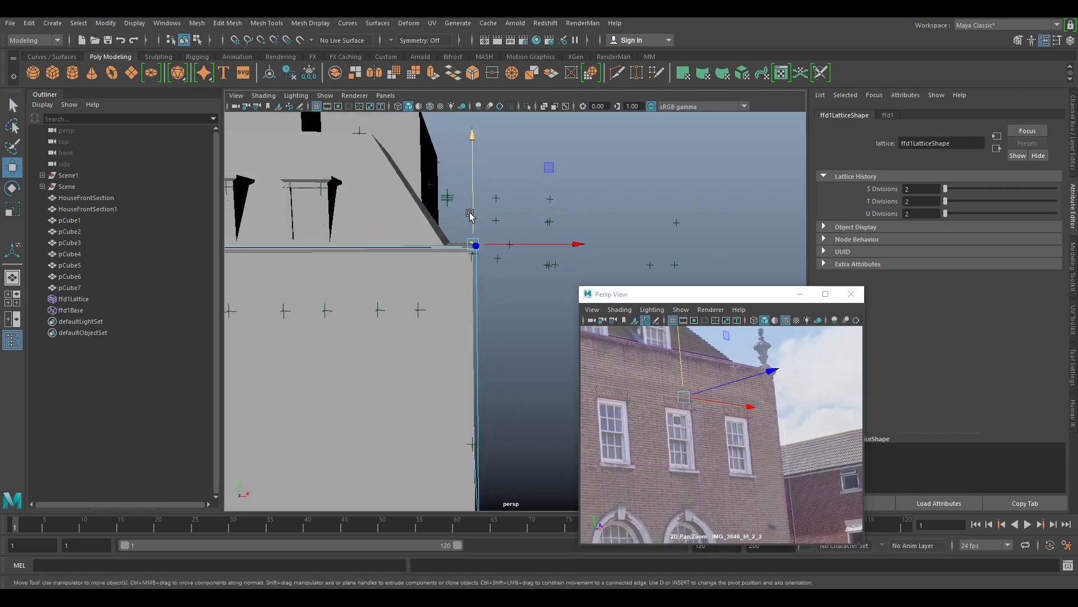
pyautogui.scroll(2, 696, 393)
pyautogui.moveTo(673, 378); pyautogui.dragTo(674, 383)
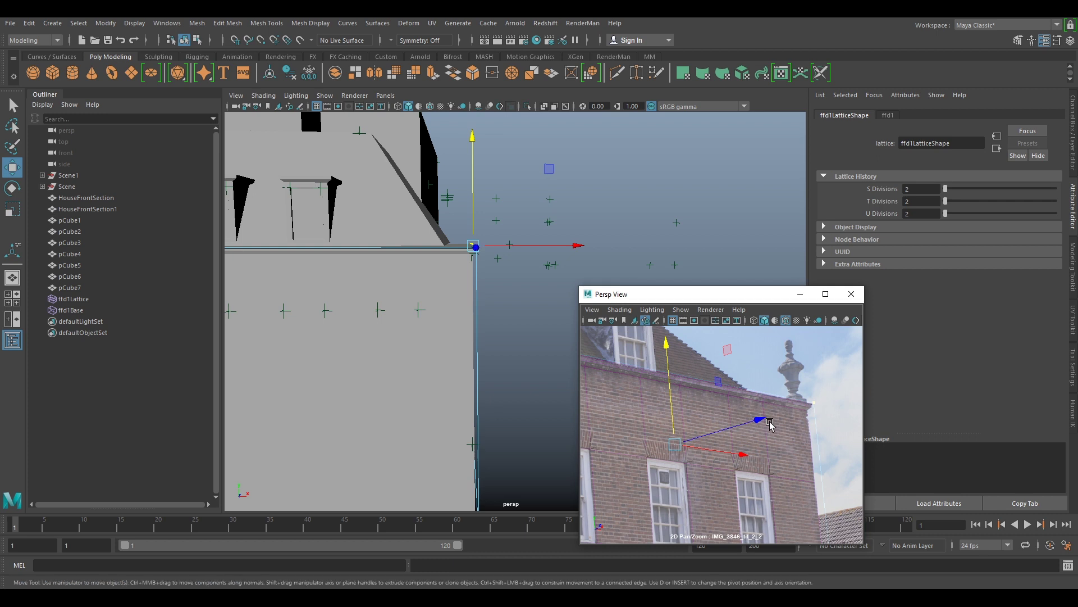
pyautogui.press('\\')
pyautogui.press('\\')
pyautogui.scroll(5, 733, 399)
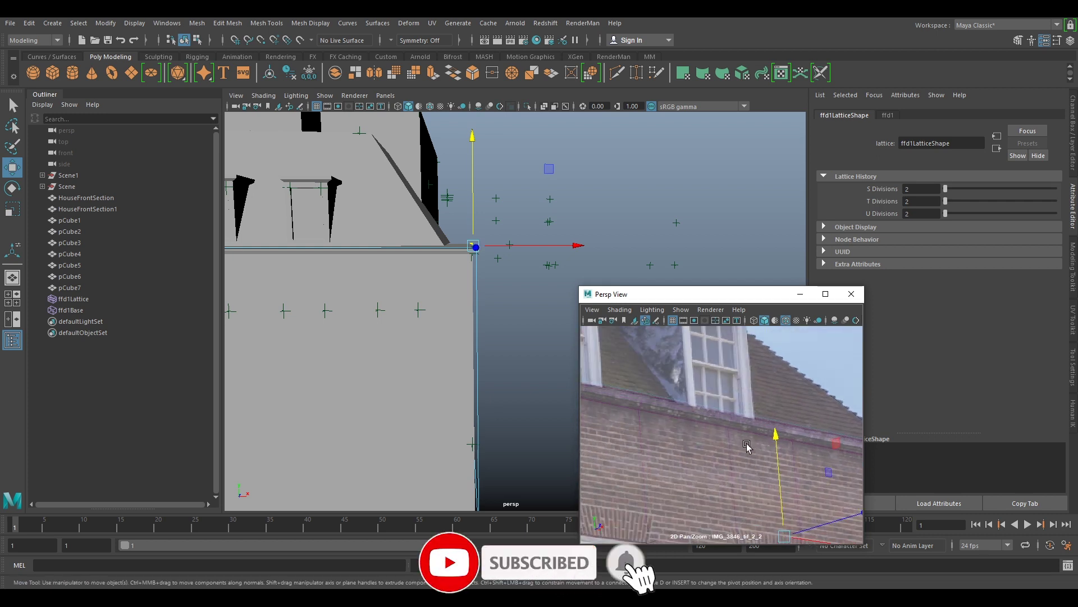
pyautogui.scroll(-4, 750, 447)
pyautogui.scroll(-5, 792, 467)
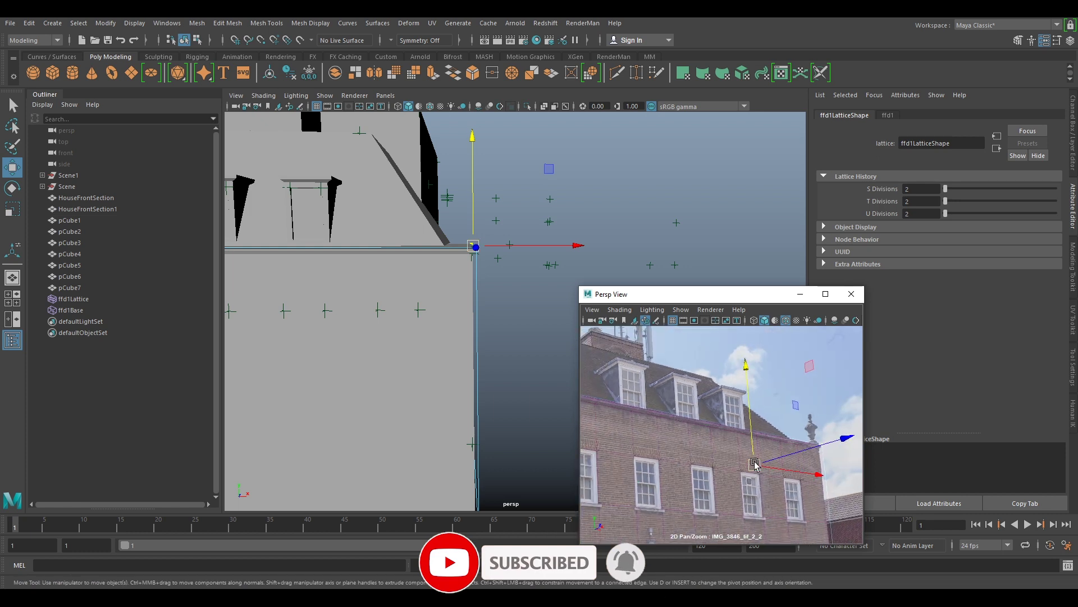
pyautogui.moveTo(746, 444); pyautogui.dragTo(736, 457, button='middle')
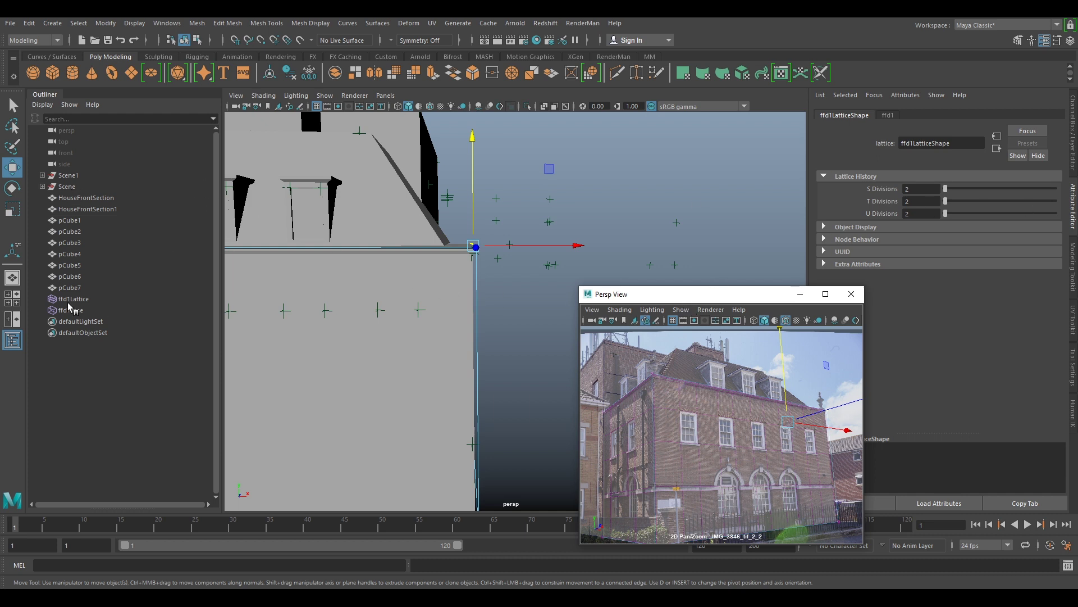
# - Select the HouseFrontSection mesh and delete its construction history to bake in the lattice deformation
pyautogui.rightClick(456, 337)
pyautogui.rightClick(467, 279)
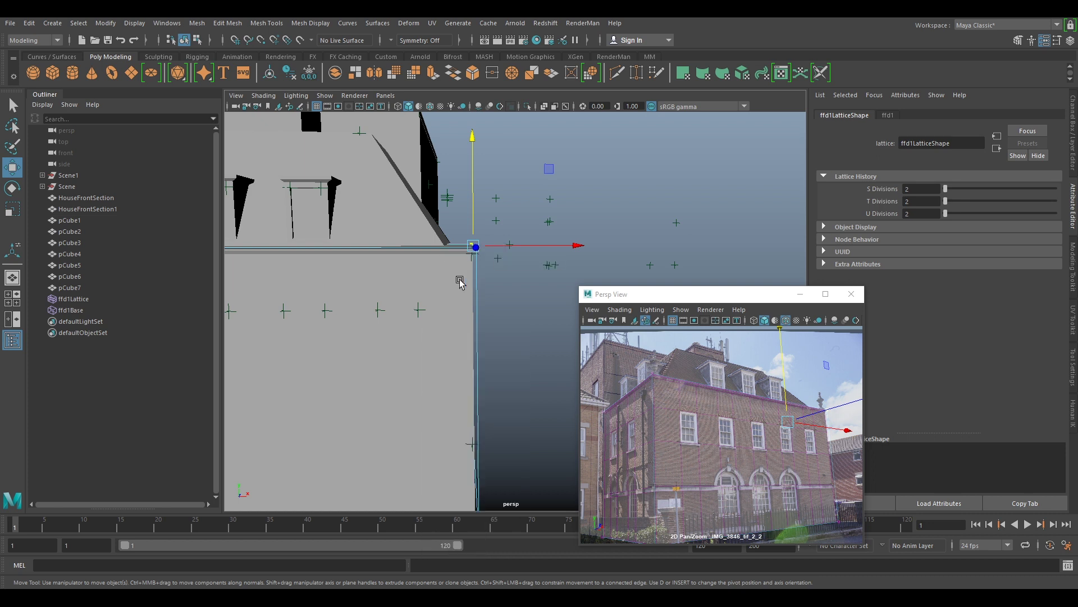
pyautogui.click(453, 287)
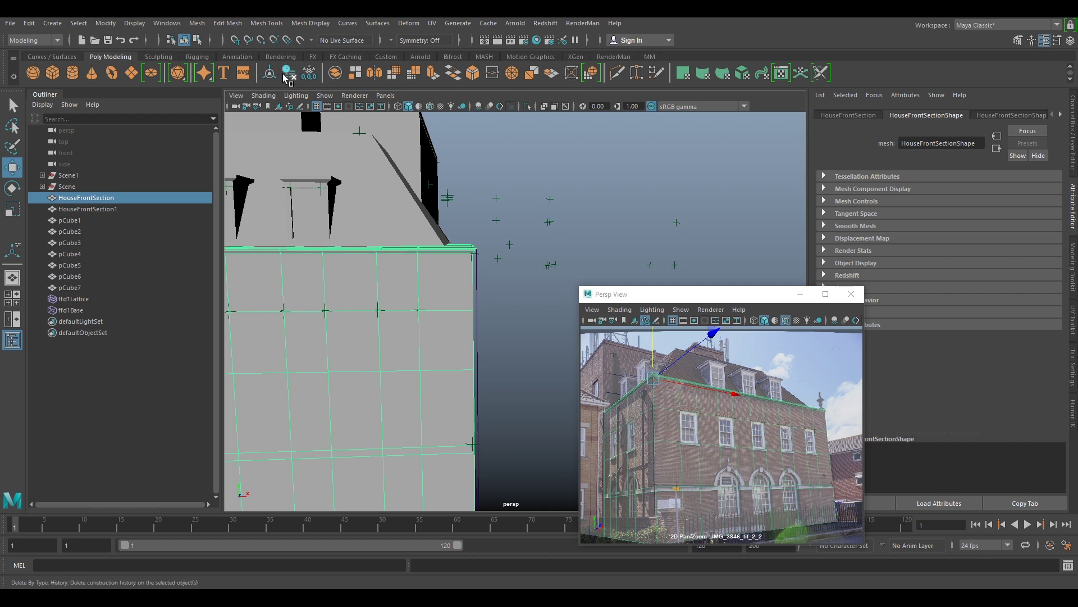
pyautogui.click(29, 23)
pyautogui.moveTo(88, 156)
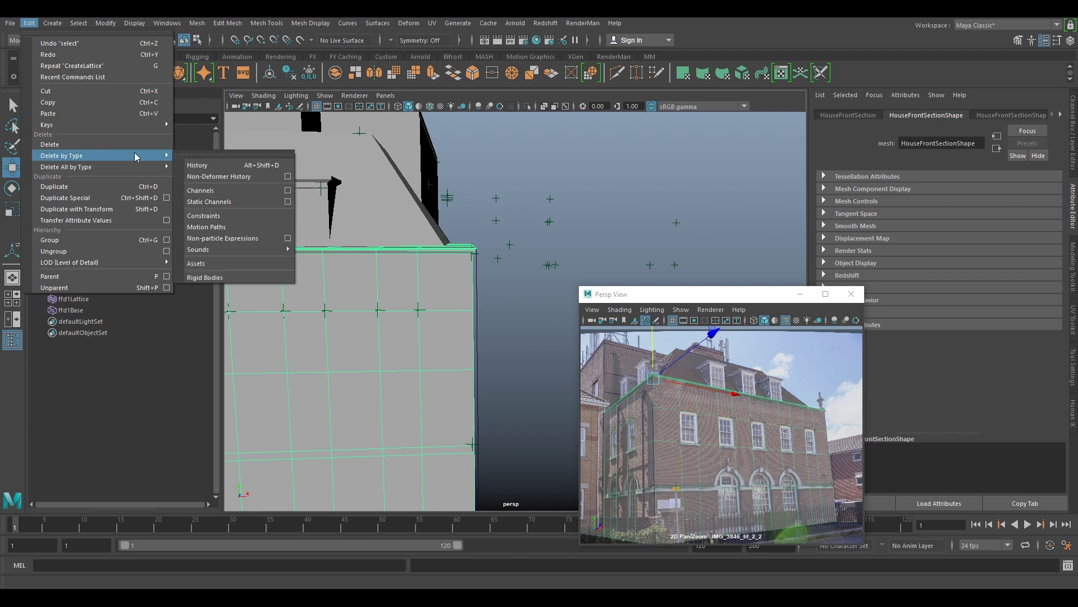
pyautogui.click(199, 164)
# - Select all house meshes from HouseFrontSection to pCube7 and check them against the full IMG_3846 photo
pyautogui.keyDown('alt'); pyautogui.moveTo(505, 306); pyautogui.dragTo(435, 305); pyautogui.keyUp('alt')
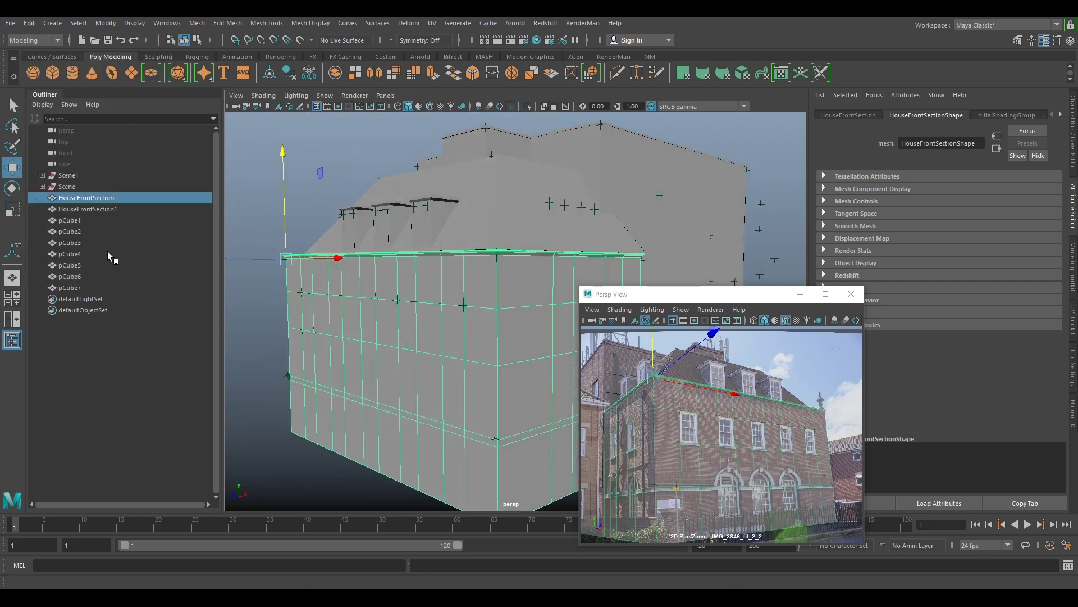
pyautogui.keyDown('shift'); pyautogui.click(69, 287); pyautogui.keyUp('shift')
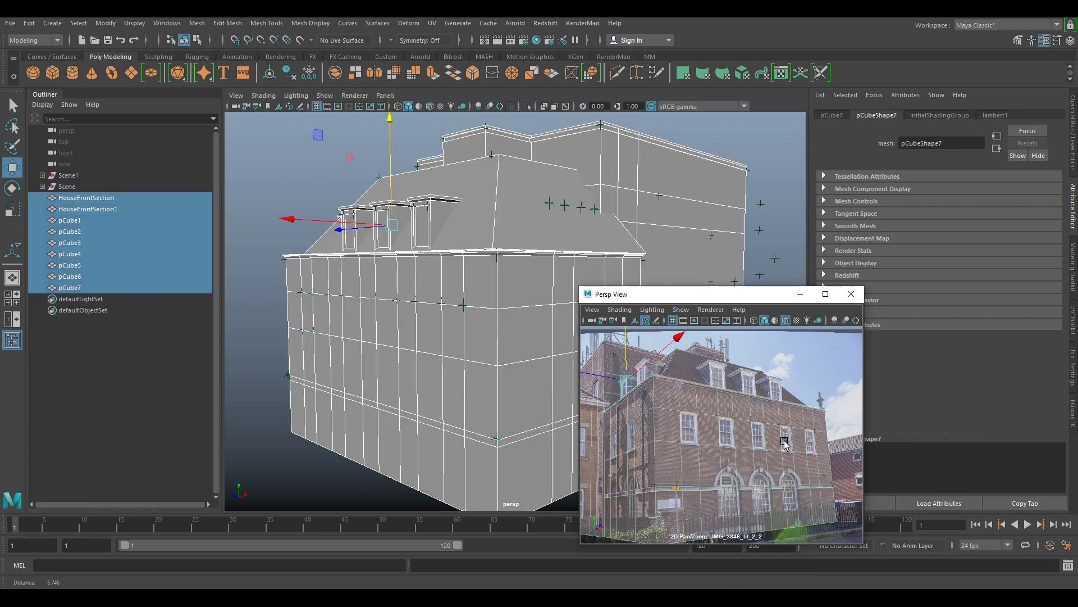
pyautogui.press('\\')
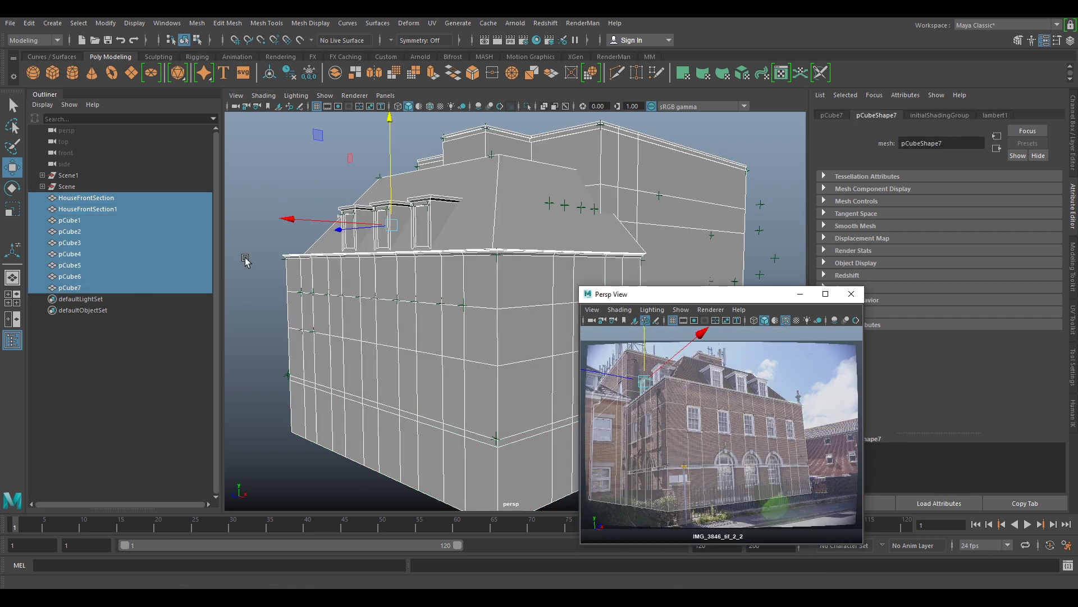
# - Expand the Scene1 and Scene groups, look through the IMG_3852 camera and examine the dormers on the building's side roof
pyautogui.click(43, 175)
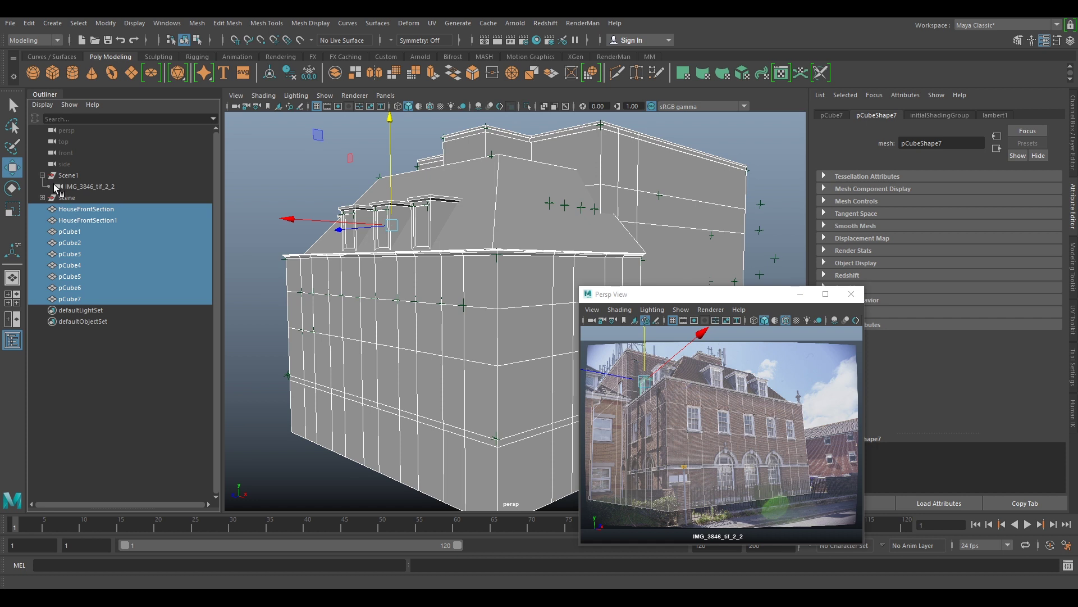
pyautogui.click(43, 198)
pyautogui.click(88, 288)
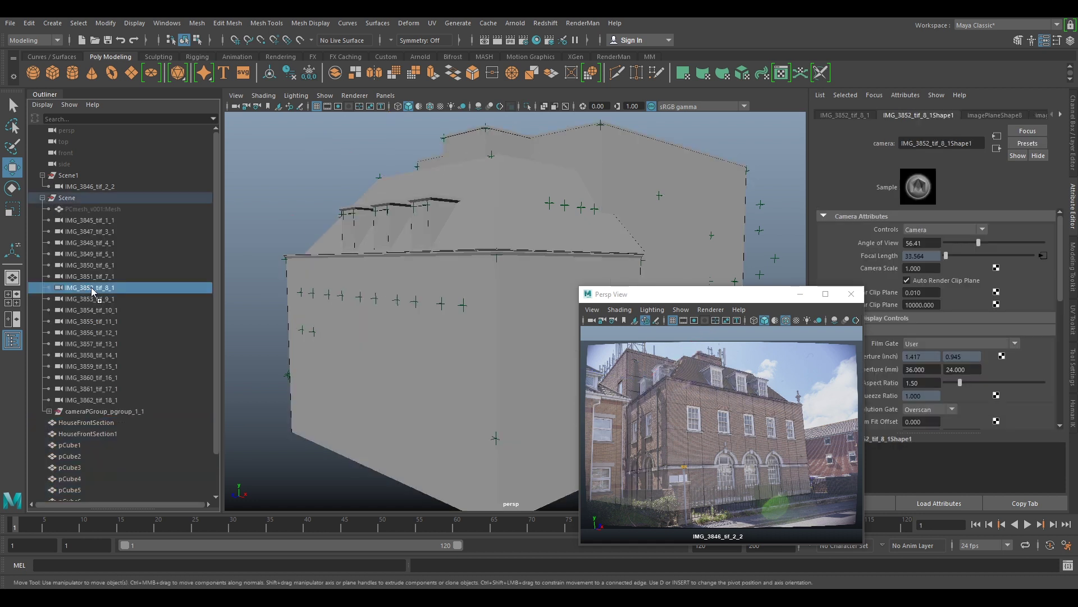
pyautogui.press('\\')
pyautogui.press('\\')
pyautogui.press('\\')
pyautogui.press('\\')
pyautogui.moveTo(753, 385); pyautogui.dragTo(791, 431, button='right')
pyautogui.moveTo(793, 390); pyautogui.dragTo(677, 462, button='middle')
pyautogui.moveTo(677, 462); pyautogui.dragTo(757, 441, button='right')
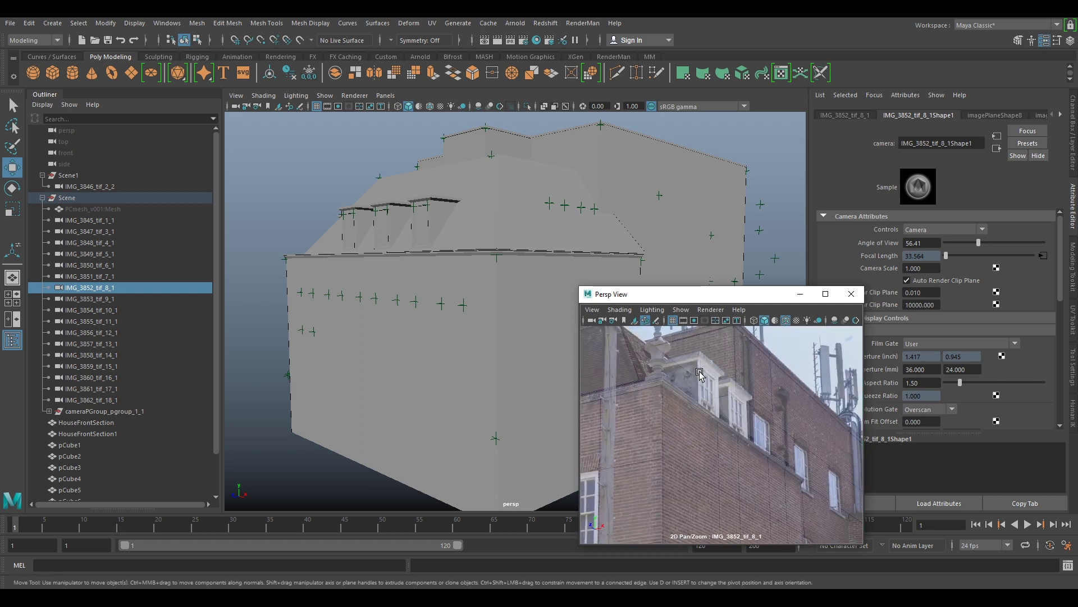
pyautogui.click(700, 375)
pyautogui.scroll(-4, 832, 426)
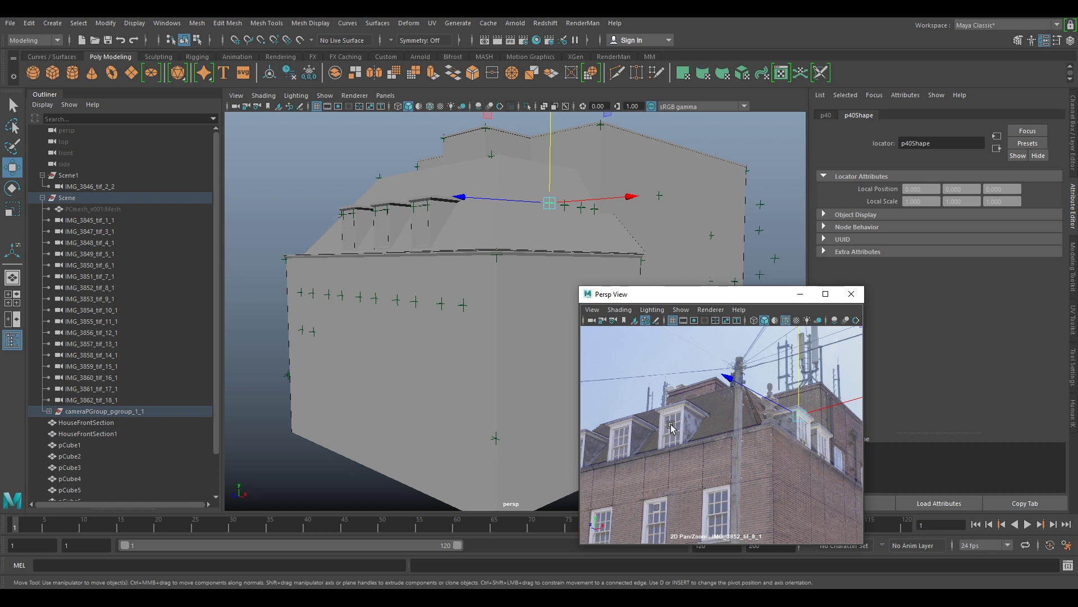
# - Duplicate the front dormer pCube5 nearest the corner and move the copy onto the side roof slope
pyautogui.click(672, 427)
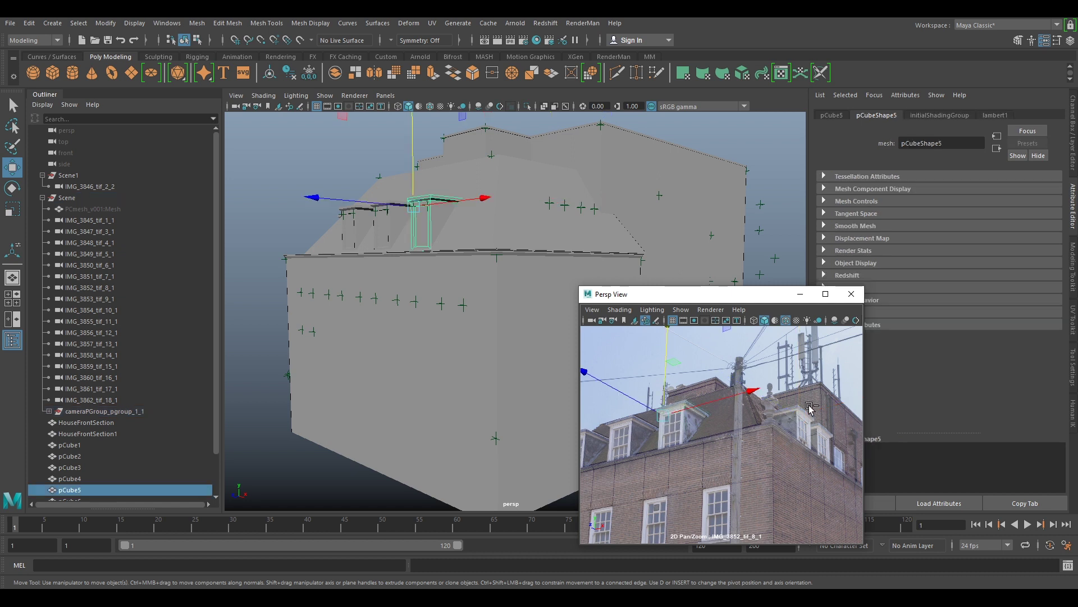
pyautogui.hotkey('ctrl', 'd')
pyautogui.keyDown('alt'); pyautogui.moveTo(491, 244); pyautogui.dragTo(490, 275); pyautogui.keyUp('alt')
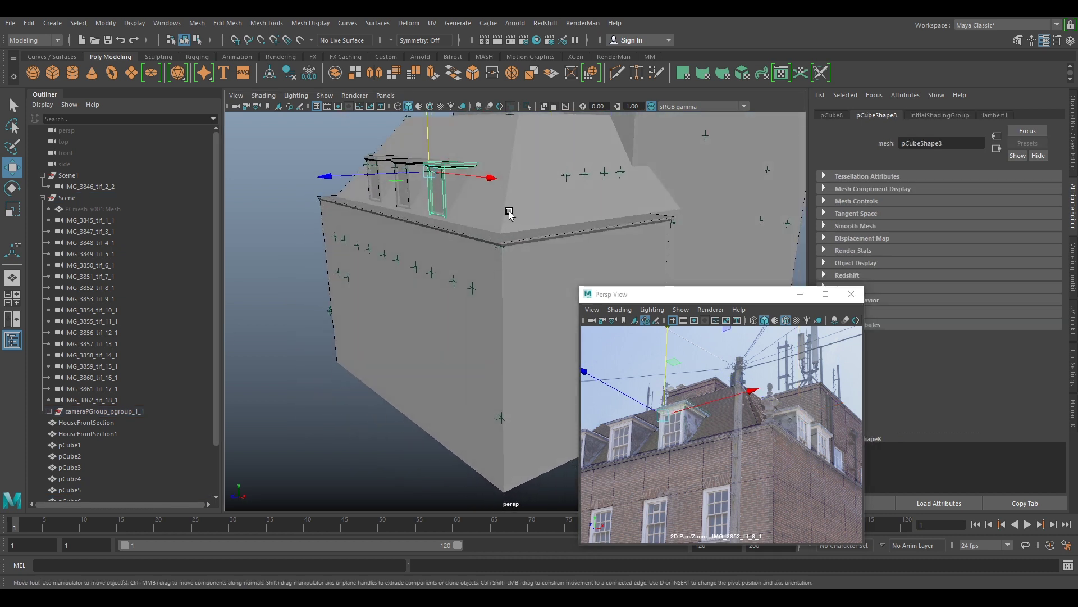
pyautogui.keyDown('alt'); pyautogui.moveTo(507, 210); pyautogui.dragTo(455, 331, button='middle'); pyautogui.keyUp('alt')
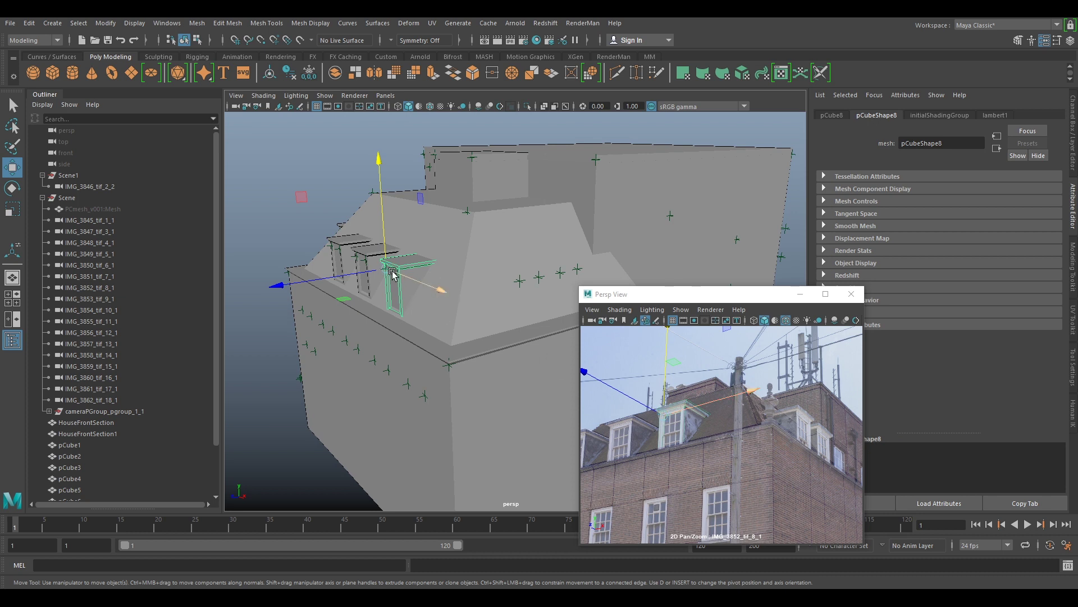
pyautogui.moveTo(389, 272); pyautogui.dragTo(621, 298)
# - Rotate the duplicated dormer about its vertical axis to face the building's side, checking it against the enlarged IMG_3852 photo
pyautogui.press('e')
pyautogui.scroll(2, 816, 448)
pyautogui.scroll(4, 816, 448)
pyautogui.moveTo(772, 483); pyautogui.dragTo(630, 505, button='middle')
pyautogui.scroll(6, 722, 452)
pyautogui.moveTo(668, 353); pyautogui.dragTo(654, 360)
pyautogui.hotkey('ctrl', 'z')
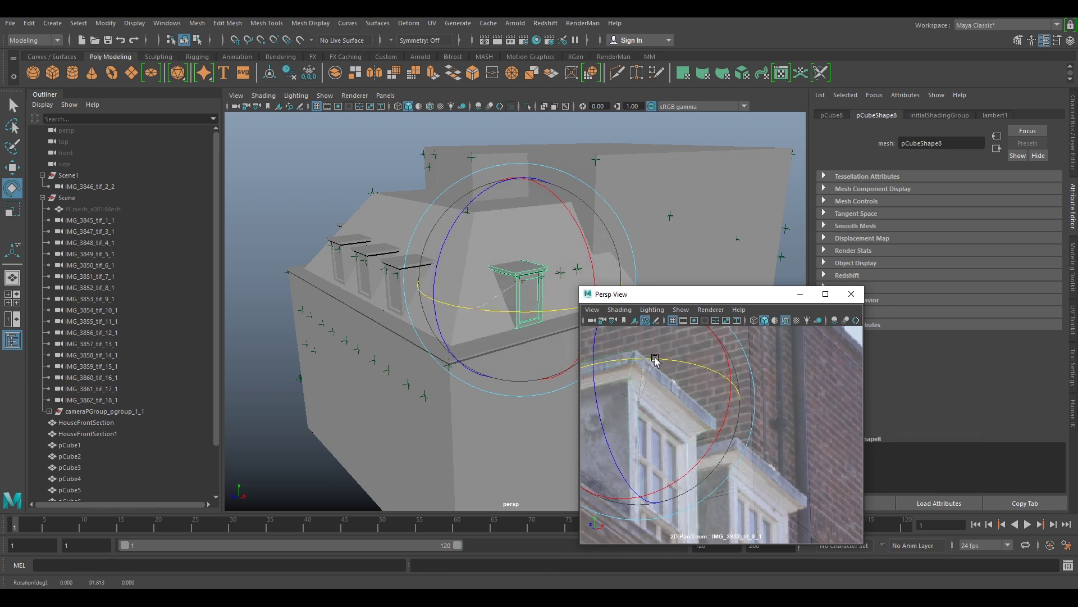
# - Select the end face of the side dormer's roof slab, nudge it outward along X, and return to object mode
pyautogui.keyDown('alt'); pyautogui.moveTo(431, 377); pyautogui.dragTo(496, 320); pyautogui.keyUp('alt')
pyautogui.keyDown('alt'); pyautogui.moveTo(496, 320); pyautogui.dragTo(463, 324, button='middle'); pyautogui.keyUp('alt')
pyautogui.scroll(5, 462, 324)
pyautogui.scroll(3, 462, 325)
pyautogui.keyDown('alt'); pyautogui.moveTo(462, 325); pyautogui.dragTo(447, 335); pyautogui.keyUp('alt')
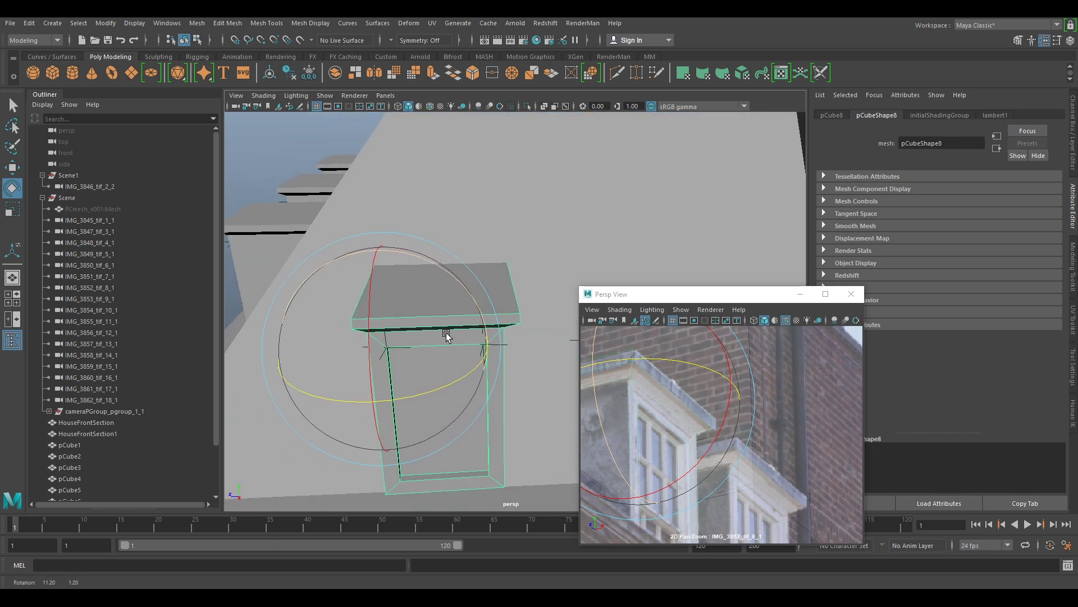
pyautogui.rightClick(496, 280)
pyautogui.moveTo(496, 280); pyautogui.dragTo(496, 310, button='right')
pyautogui.keyDown('alt'); pyautogui.moveTo(508, 299); pyautogui.dragTo(500, 296); pyautogui.keyUp('alt')
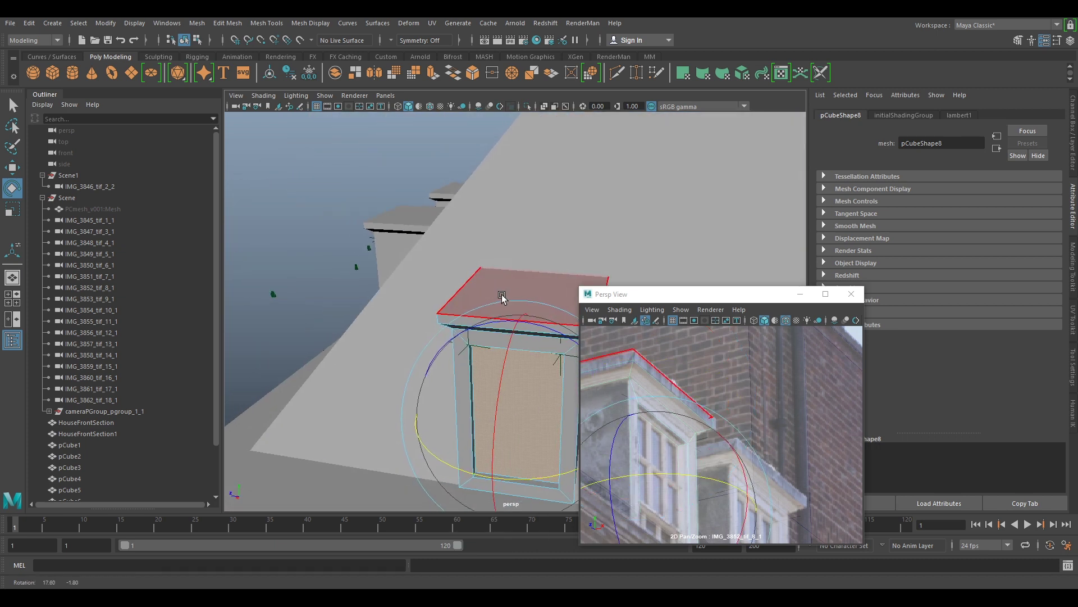
pyautogui.keyDown('alt'); pyautogui.moveTo(542, 270); pyautogui.dragTo(472, 257, button='middle'); pyautogui.keyUp('alt')
pyautogui.click(514, 292)
pyautogui.press('w')
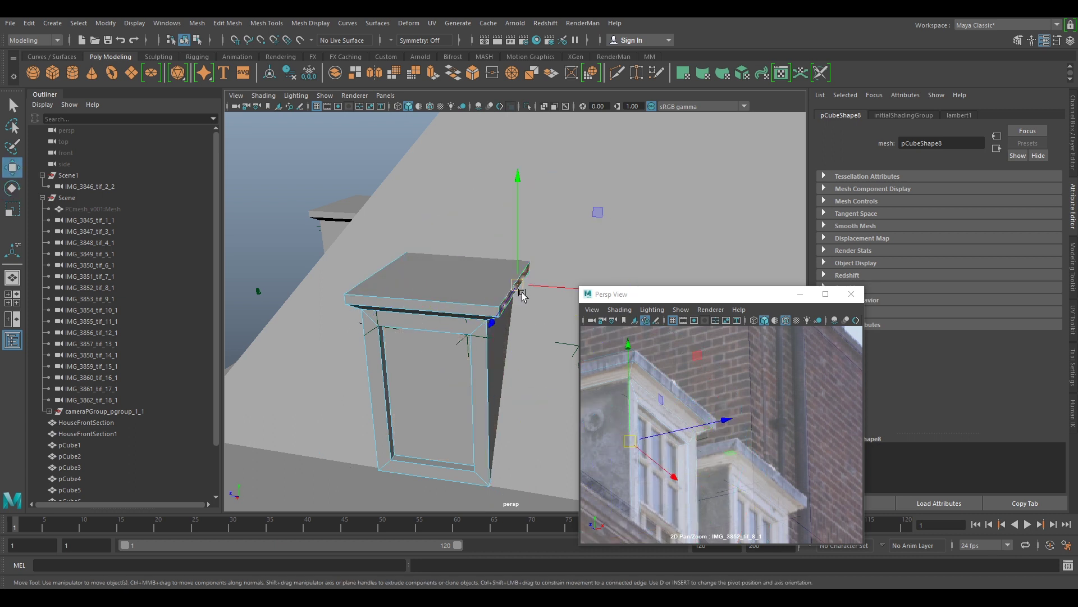
pyautogui.moveTo(532, 284); pyautogui.dragTo(534, 283)
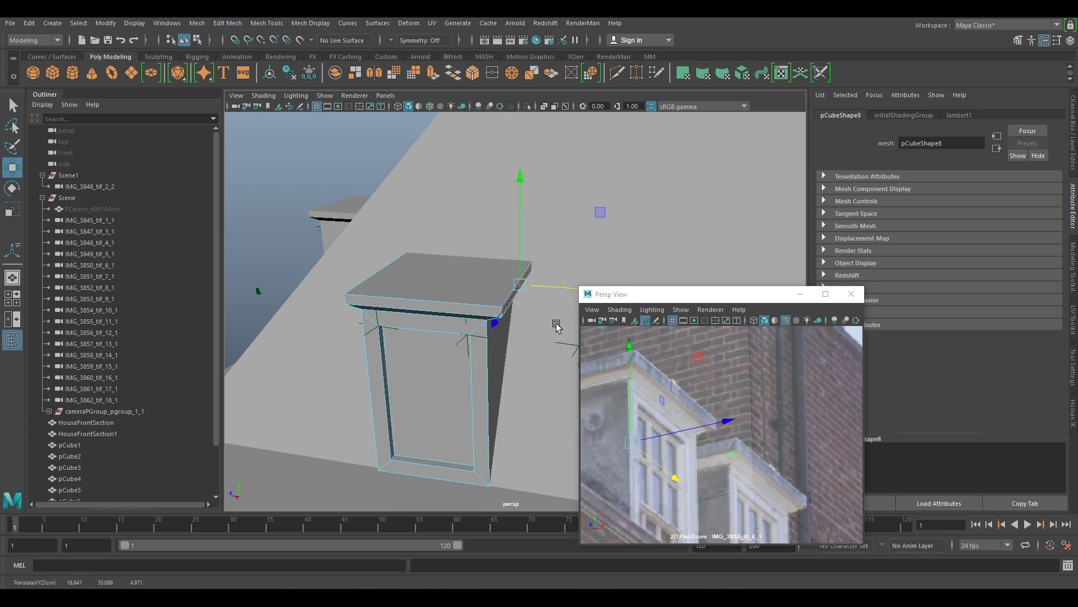
pyautogui.keyDown('alt'); pyautogui.moveTo(562, 373); pyautogui.dragTo(481, 313); pyautogui.keyUp('alt')
pyautogui.press('[')
pyautogui.keyDown('alt'); pyautogui.moveTo(497, 370); pyautogui.dragTo(423, 359); pyautogui.keyUp('alt')
pyautogui.keyDown('alt'); pyautogui.moveTo(423, 358); pyautogui.dragTo(479, 332, button='middle'); pyautogui.keyUp('alt')
pyautogui.moveTo(354, 277); pyautogui.dragTo(388, 257, button='right')
# - Duplicate the side dormer and snap the copy onto the next locator along the side roof slope
pyautogui.scroll(-2, 387, 257)
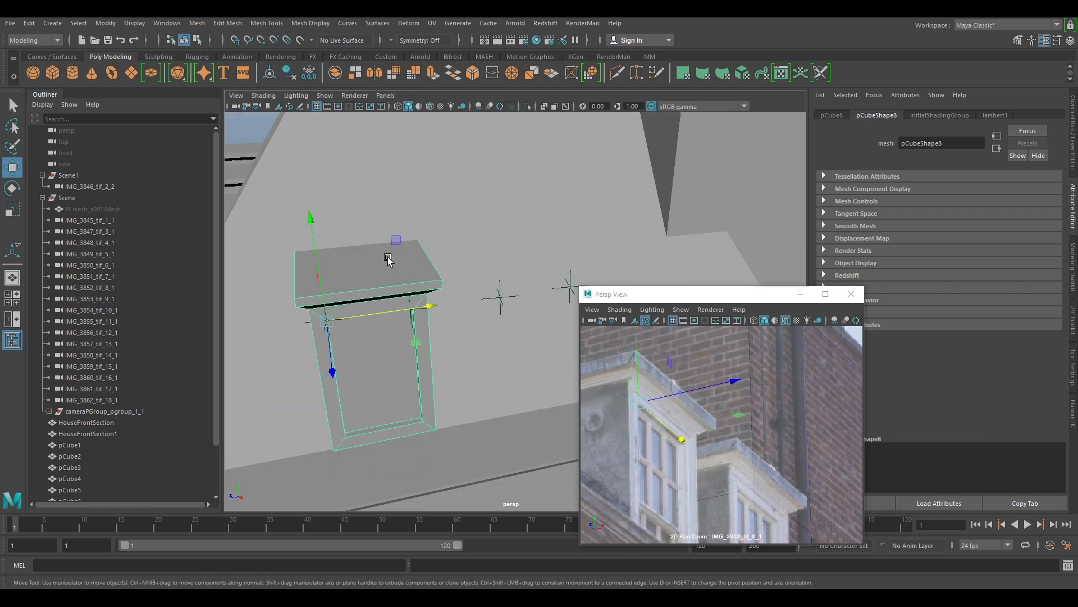
pyautogui.scroll(-1, 388, 257)
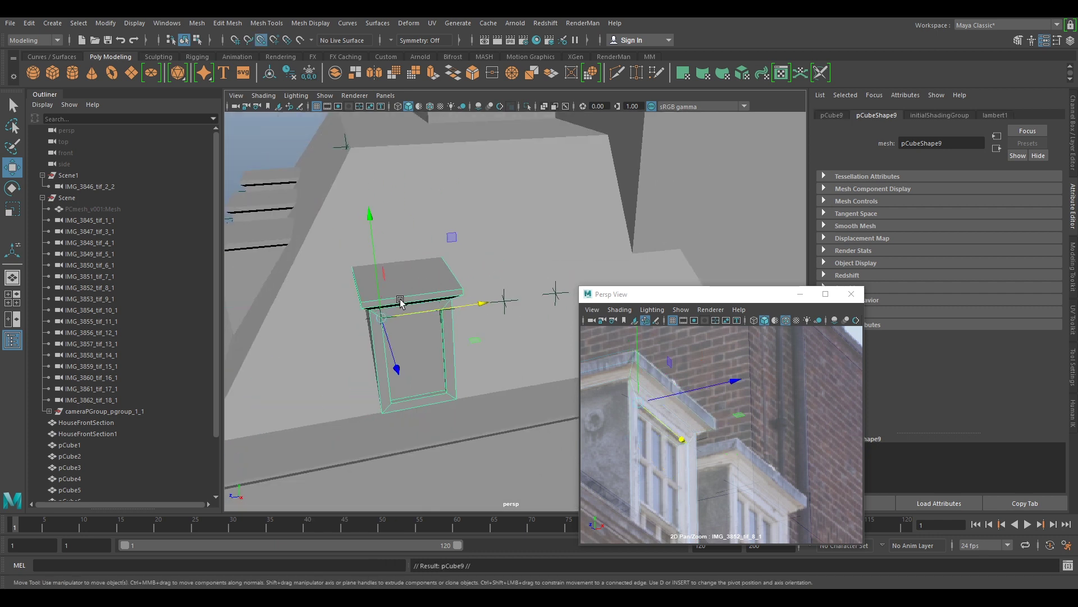
pyautogui.moveTo(382, 316); pyautogui.dragTo(505, 302)
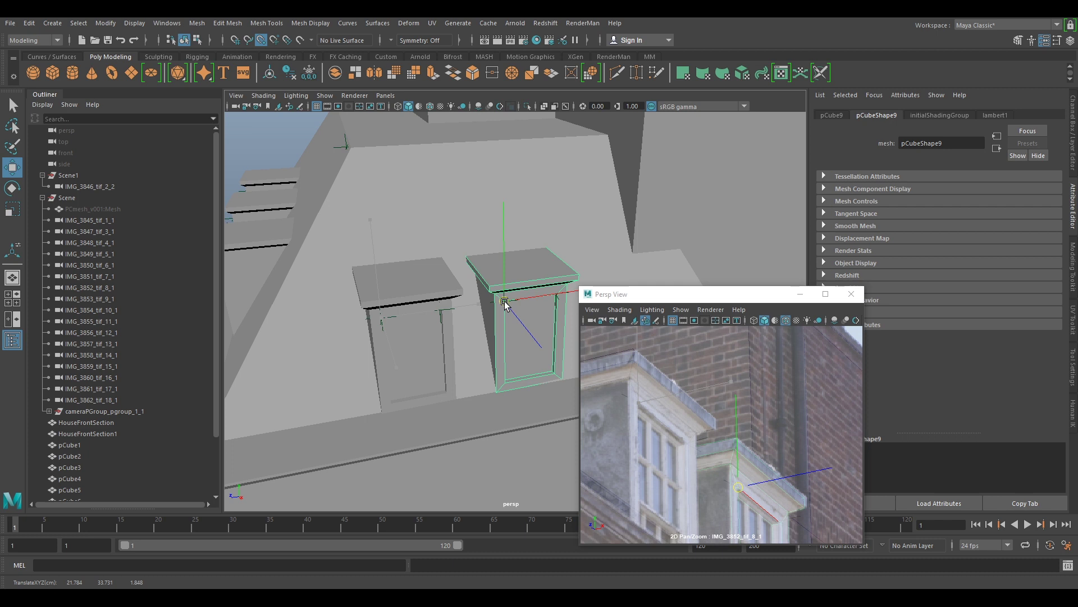
pyautogui.scroll(-4, 756, 447)
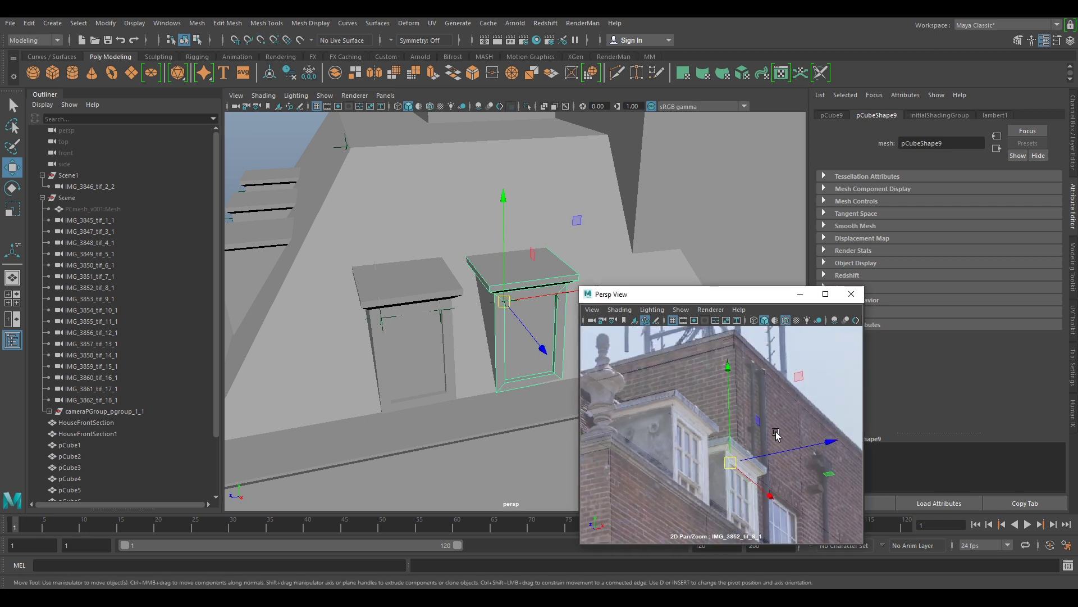
# - Examine the rest of the side roof and the rear extension in the IMG_3852 photo against the model
pyautogui.scroll(-2, 510, 278)
pyautogui.scroll(-4, 510, 278)
pyautogui.keyDown('alt'); pyautogui.moveTo(432, 369); pyautogui.dragTo(512, 359); pyautogui.keyUp('alt')
pyautogui.scroll(-4, 666, 420)
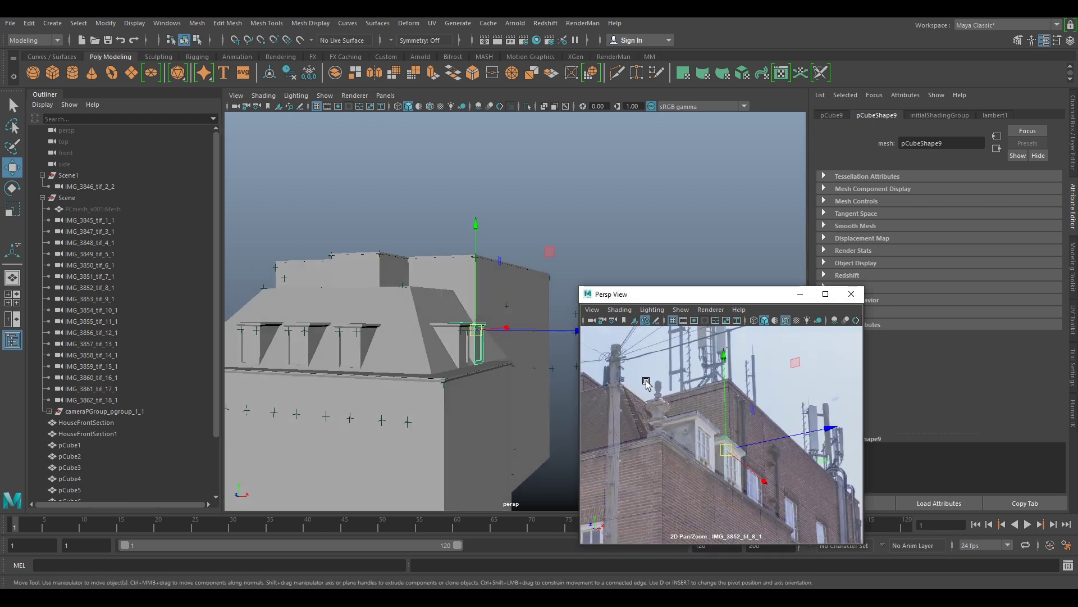
pyautogui.moveTo(723, 468); pyautogui.dragTo(687, 352, button='middle')
pyautogui.moveTo(772, 412); pyautogui.dragTo(664, 440, button='middle')
pyautogui.scroll(-4, 477, 416)
pyautogui.keyDown('alt'); pyautogui.moveTo(477, 416); pyautogui.dragTo(489, 446); pyautogui.keyUp('alt')
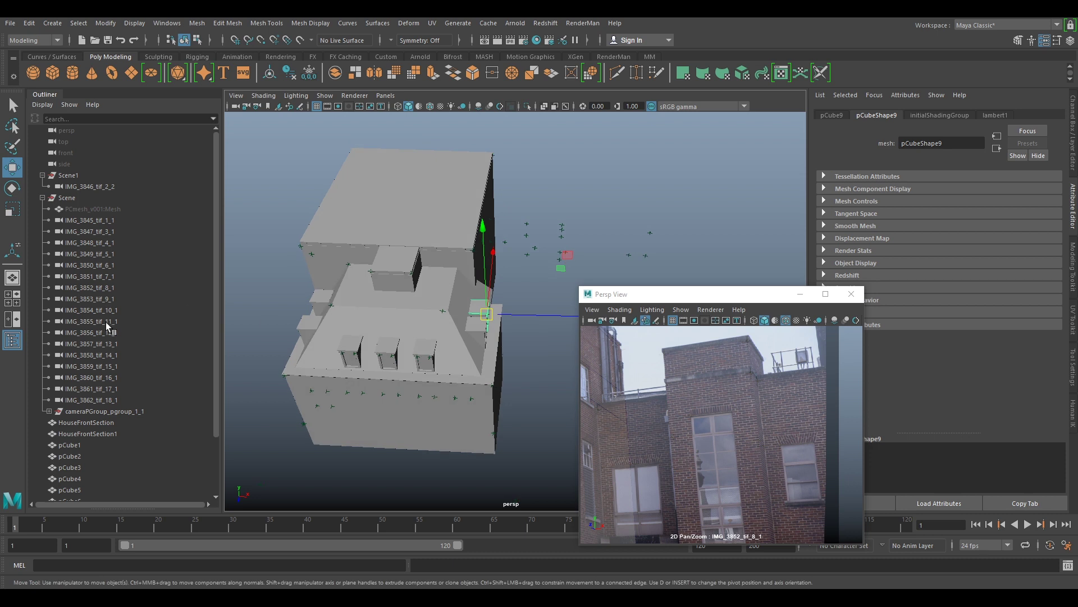
# - Unhide PCmesh_v001:Mesh and inspect its planes around the main roof and the rear extension
pyautogui.click(82, 210)
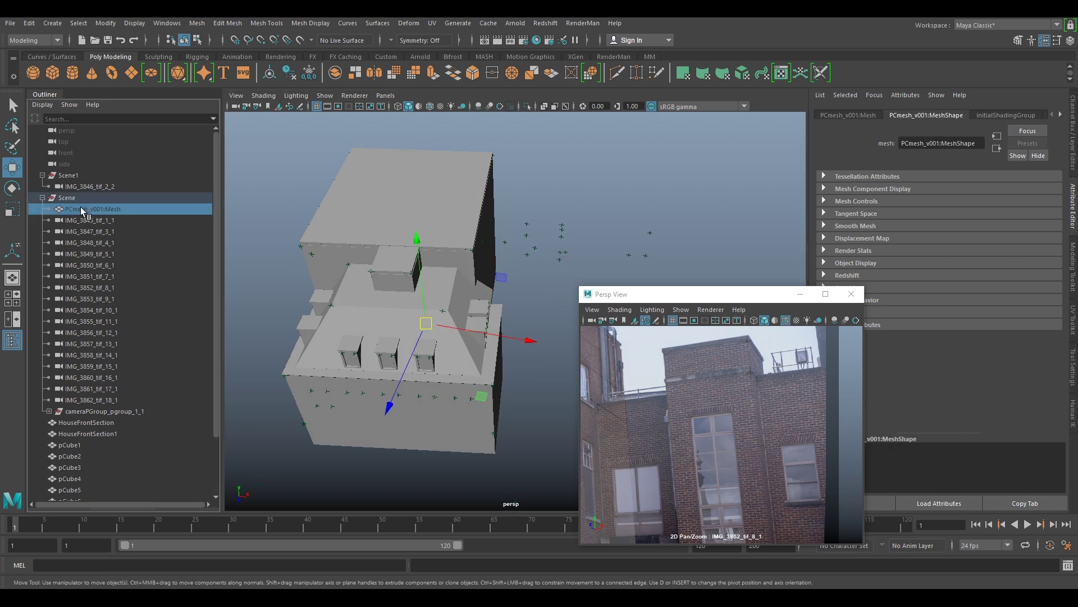
pyautogui.press('h')
pyautogui.moveTo(485, 233)
pyautogui.keyDown('alt'); pyautogui.mouseDown()
pyautogui.moveTo(419, 210)
pyautogui.moveTo(393, 229)
pyautogui.moveTo(445, 238)
pyautogui.moveTo(494, 229)
pyautogui.mouseUp(); pyautogui.keyUp('alt')
pyautogui.keyDown('alt'); pyautogui.moveTo(522, 230); pyautogui.dragTo(464, 250, button='middle'); pyautogui.keyUp('alt')
pyautogui.scroll(5, 451, 255)
pyautogui.keyDown('alt'); pyautogui.moveTo(463, 253); pyautogui.dragTo(415, 255); pyautogui.keyUp('alt')
pyautogui.keyDown('alt'); pyautogui.moveTo(487, 228); pyautogui.dragTo(404, 309, button='middle'); pyautogui.keyUp('alt')
pyautogui.keyDown('alt'); pyautogui.moveTo(404, 309); pyautogui.dragTo(465, 306); pyautogui.keyUp('alt')
pyautogui.click(469, 314)
pyautogui.keyDown('alt'); pyautogui.moveTo(538, 275); pyautogui.dragTo(524, 281, button='middle'); pyautogui.keyUp('alt')
pyautogui.keyDown('alt'); pyautogui.moveTo(525, 281); pyautogui.dragTo(407, 301); pyautogui.keyUp('alt')
pyautogui.keyDown('alt'); pyautogui.moveTo(407, 301); pyautogui.dragTo(592, 248, button='middle'); pyautogui.keyUp('alt')
pyautogui.keyDown('alt'); pyautogui.moveTo(591, 248); pyautogui.dragTo(473, 277); pyautogui.keyUp('alt')
# - Create a polygon cube for the rear extension, move it near the reference planes behind the house and scale it
pyautogui.click(49, 78)
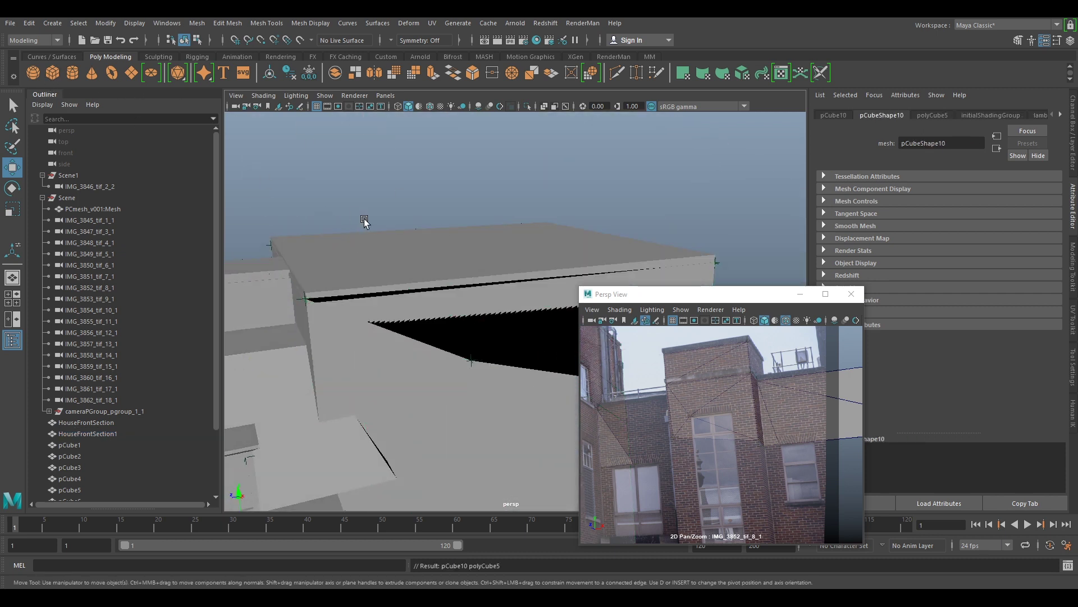
pyautogui.scroll(-5, 365, 223)
pyautogui.keyDown('alt'); pyautogui.moveTo(539, 299); pyautogui.dragTo(492, 268, button='middle'); pyautogui.keyUp('alt')
pyautogui.moveTo(358, 379); pyautogui.dragTo(531, 386)
pyautogui.press('r')
pyautogui.press('w')
pyautogui.scroll(3, 490, 369)
# - Set the new cube's pivot on its upper corner and snap that corner onto the reference mesh beside the house
pyautogui.moveTo(400, 438); pyautogui.dragTo(469, 382)
pyautogui.press('d')
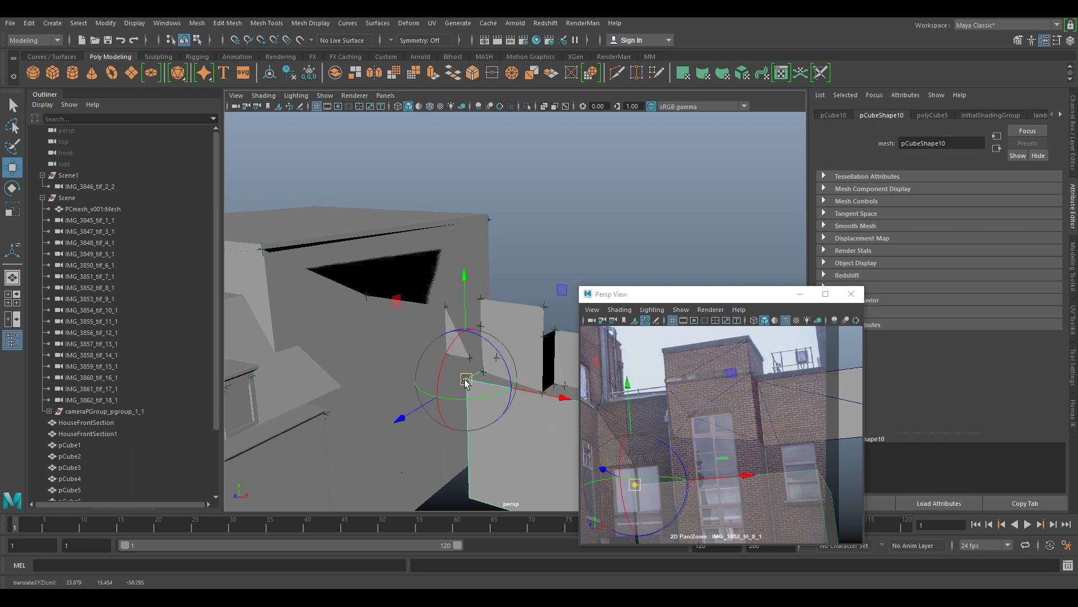
pyautogui.press('d')
pyautogui.moveTo(464, 378); pyautogui.dragTo(445, 304)
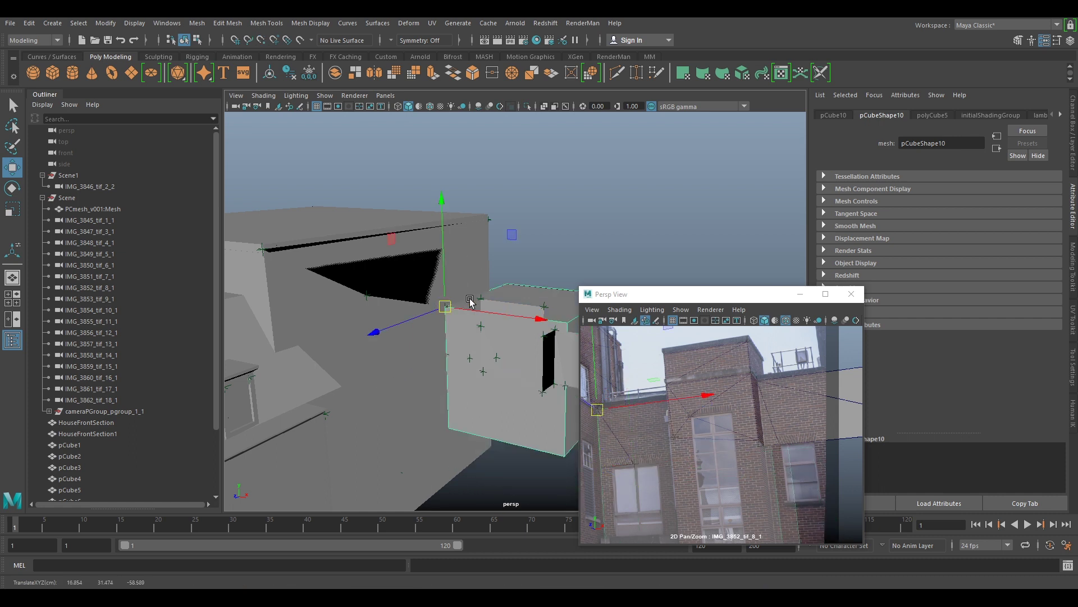
# - Scale the rear extension cube from its corner pivot to fit the width and depth of the reference planes
pyautogui.press('r')
pyautogui.moveTo(445, 307); pyautogui.dragTo(358, 315)
pyautogui.keyDown('alt'); pyautogui.moveTo(524, 314); pyautogui.dragTo(481, 318); pyautogui.keyUp('alt')
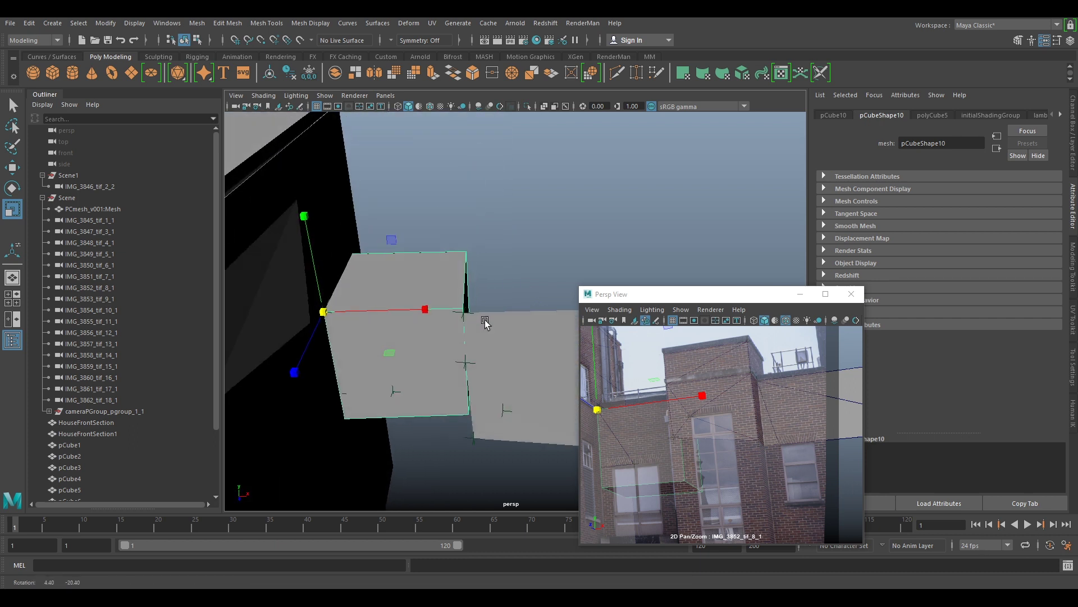
pyautogui.moveTo(394, 351)
pyautogui.keyDown('alt'); pyautogui.mouseDown()
pyautogui.moveTo(404, 378)
pyautogui.moveTo(379, 344)
pyautogui.mouseUp(); pyautogui.keyUp('alt')
pyautogui.moveTo(313, 327); pyautogui.dragTo(326, 336)
# - Raise the rear extension cube slightly so its top edge lines up with the parapet in the IMG_3852 photo
pyautogui.keyDown('alt'); pyautogui.moveTo(380, 380); pyautogui.dragTo(432, 343); pyautogui.keyUp('alt')
pyautogui.moveTo(666, 461); pyautogui.dragTo(710, 433, button='right')
pyautogui.moveTo(624, 388); pyautogui.dragTo(691, 424, button='middle')
pyautogui.press('w')
pyautogui.moveTo(367, 210); pyautogui.dragTo(367, 207)
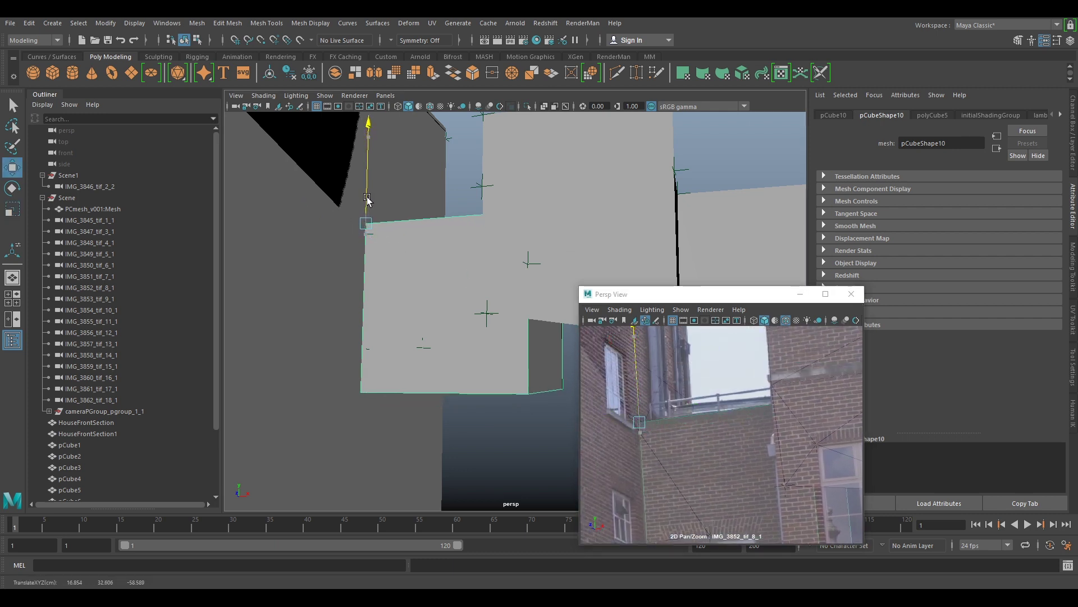
pyautogui.moveTo(725, 415); pyautogui.dragTo(669, 438, button='right')
pyautogui.moveTo(739, 449); pyautogui.dragTo(732, 373, button='middle')
# - Select the bottom face of the rear extension cube and pull it down to the base of the house
pyautogui.rightClick(524, 260)
pyautogui.keyDown('alt'); pyautogui.moveTo(525, 264); pyautogui.dragTo(463, 393); pyautogui.keyUp('alt')
pyautogui.moveTo(463, 393); pyautogui.dragTo(491, 375, button='right')
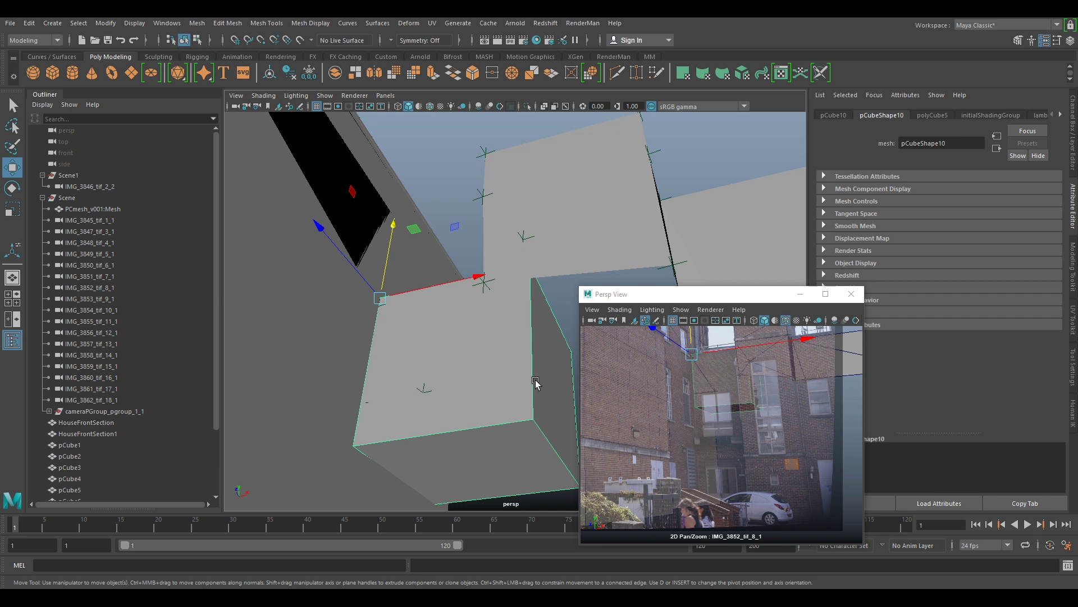
pyautogui.moveTo(507, 444); pyautogui.dragTo(514, 453, button='right')
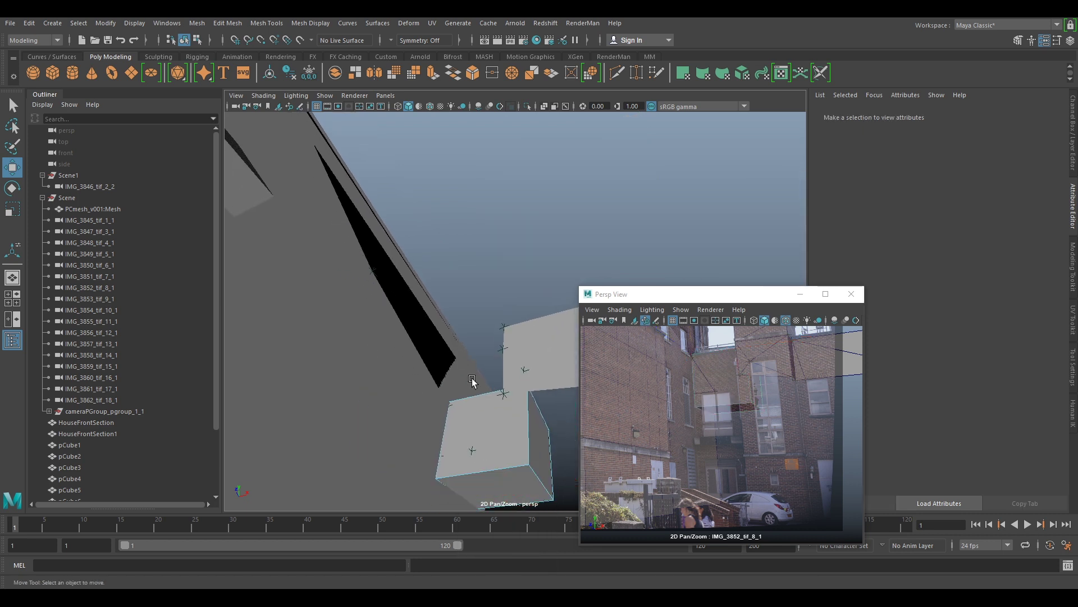
pyautogui.click(481, 418)
pyautogui.click(486, 438)
pyautogui.scroll(-5, 486, 436)
pyautogui.keyDown('alt'); pyautogui.moveTo(486, 422); pyautogui.dragTo(489, 361, button='middle'); pyautogui.keyUp('alt')
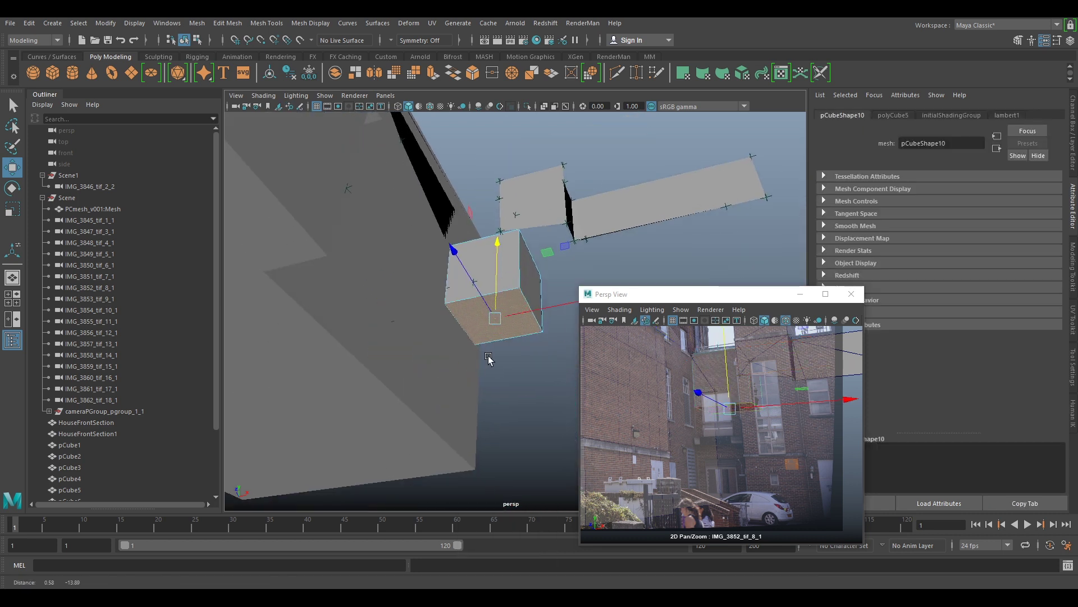
pyautogui.keyDown('alt'); pyautogui.moveTo(488, 361); pyautogui.dragTo(459, 365); pyautogui.keyUp('alt')
pyautogui.moveTo(500, 285); pyautogui.dragTo(521, 414)
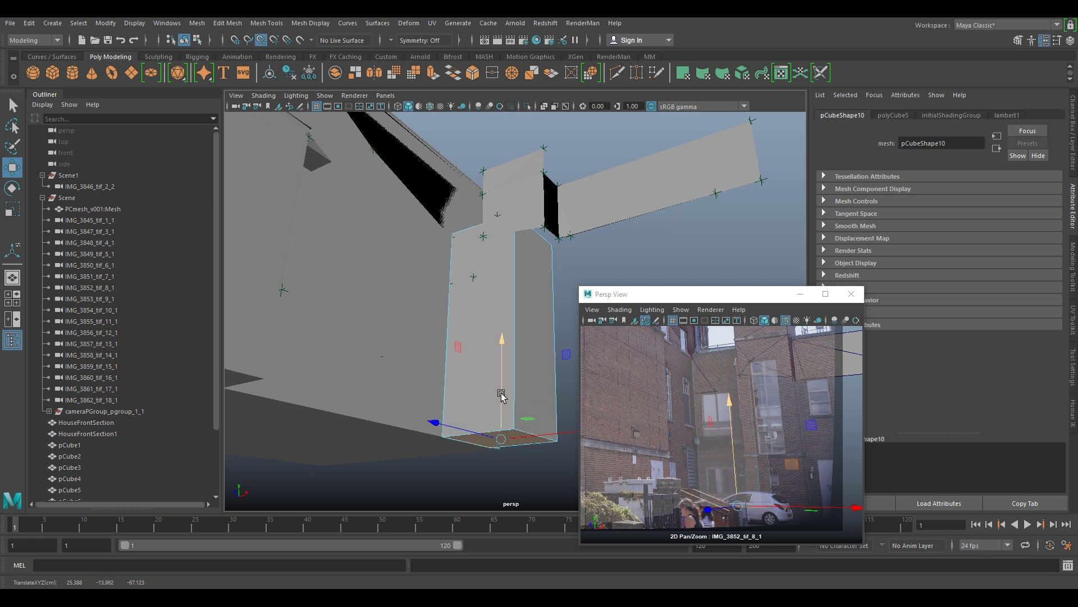
pyautogui.scroll(-5, 437, 441)
# - Extrude the outer side face of the rear extension sideways to the far edge of the reference mesh's middle plane
pyautogui.keyDown('alt'); pyautogui.moveTo(426, 410); pyautogui.dragTo(553, 371); pyautogui.keyUp('alt')
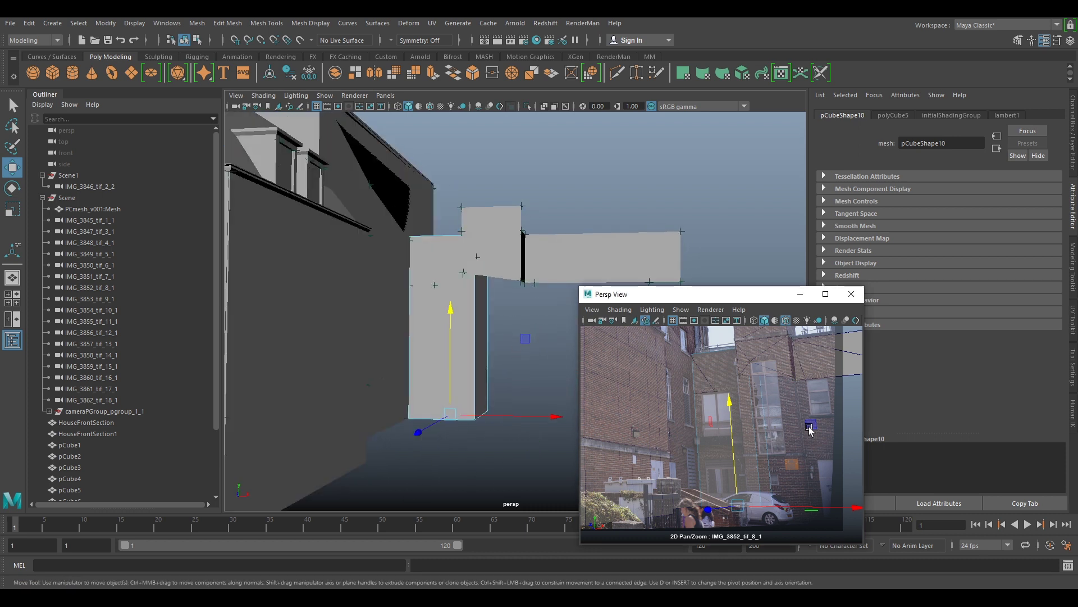
pyautogui.keyDown('alt'); pyautogui.moveTo(509, 359); pyautogui.dragTo(518, 324); pyautogui.keyUp('alt')
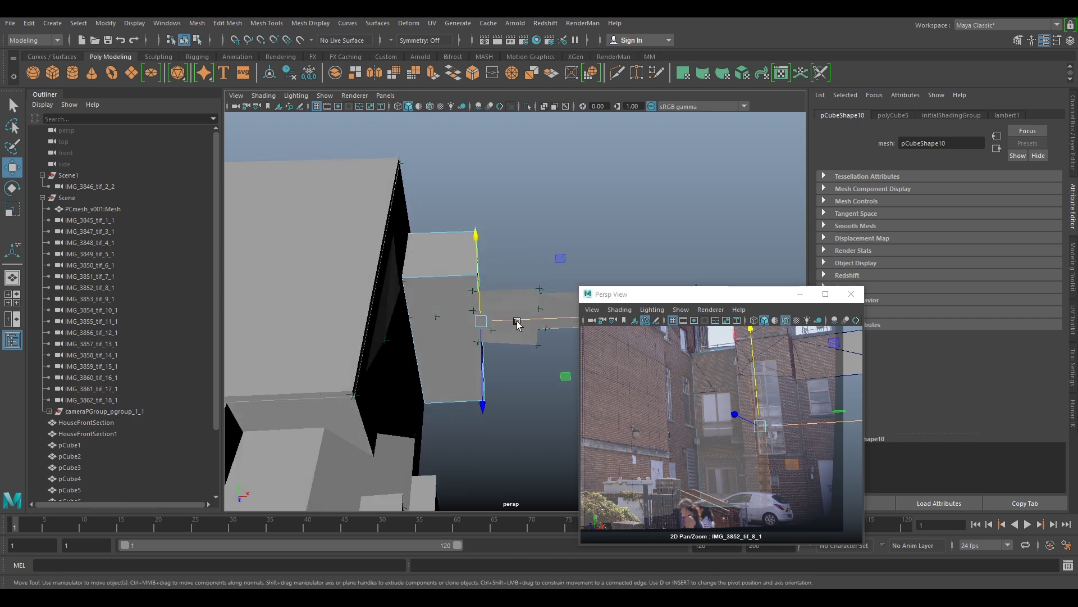
pyautogui.hotkey('ctrl', 'e')
pyautogui.keyDown('alt'); pyautogui.moveTo(527, 310); pyautogui.dragTo(425, 343, button='middle'); pyautogui.keyUp('alt')
pyautogui.moveTo(432, 356); pyautogui.dragTo(518, 390)
# - Extrude the end face again to the far end of the reference mesh, with a Local Translate Z of 35.982
pyautogui.keyDown('alt'); pyautogui.moveTo(504, 382); pyautogui.dragTo(452, 384, button='middle'); pyautogui.keyUp('alt')
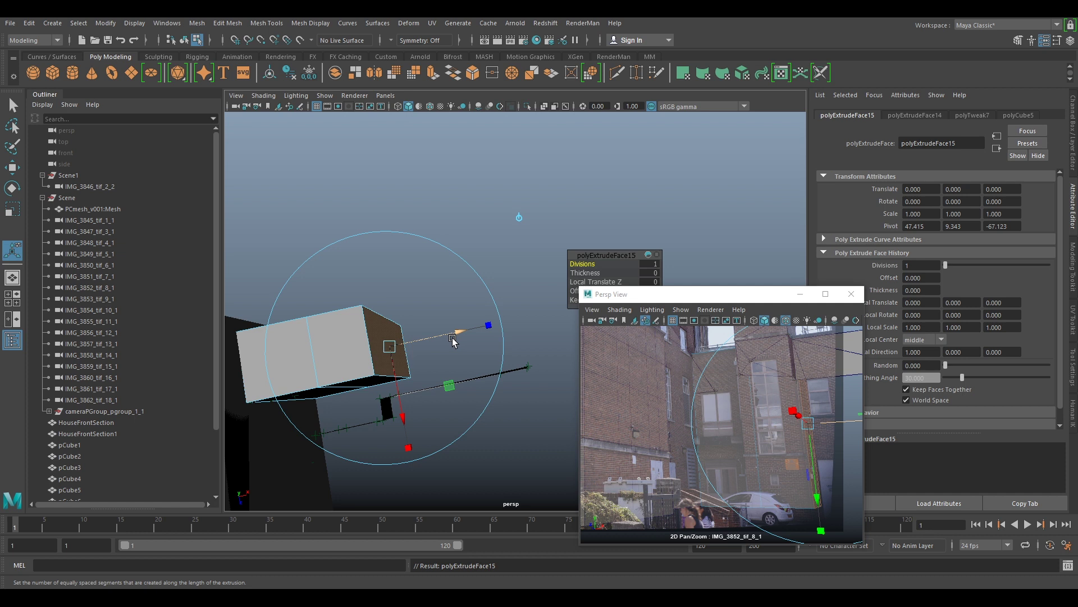
pyautogui.moveTo(449, 337); pyautogui.dragTo(529, 366)
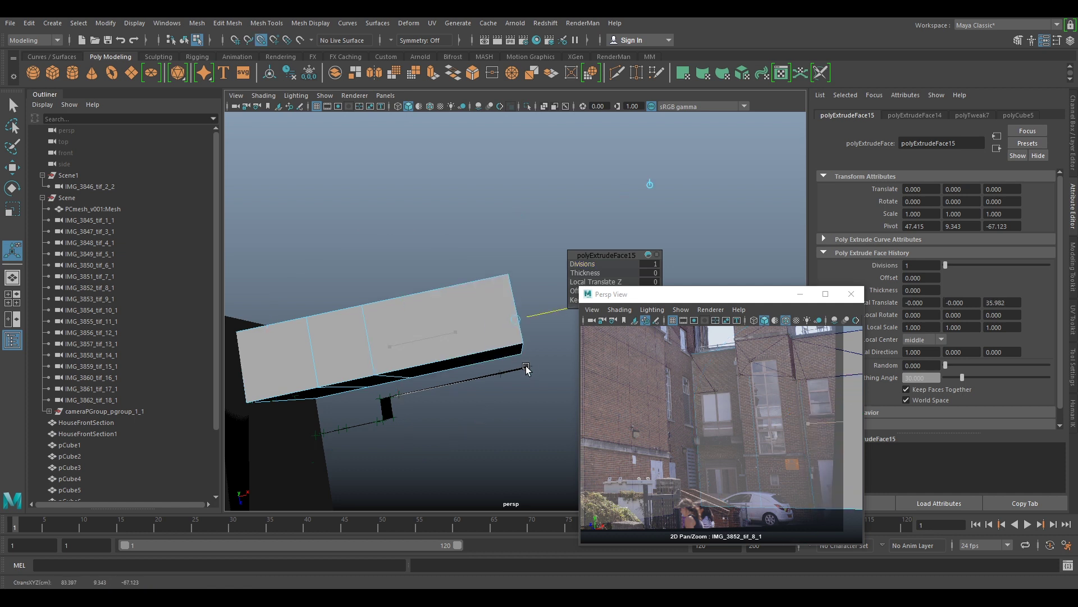
pyautogui.keyDown('alt'); pyautogui.moveTo(486, 430); pyautogui.dragTo(432, 345); pyautogui.keyUp('alt')
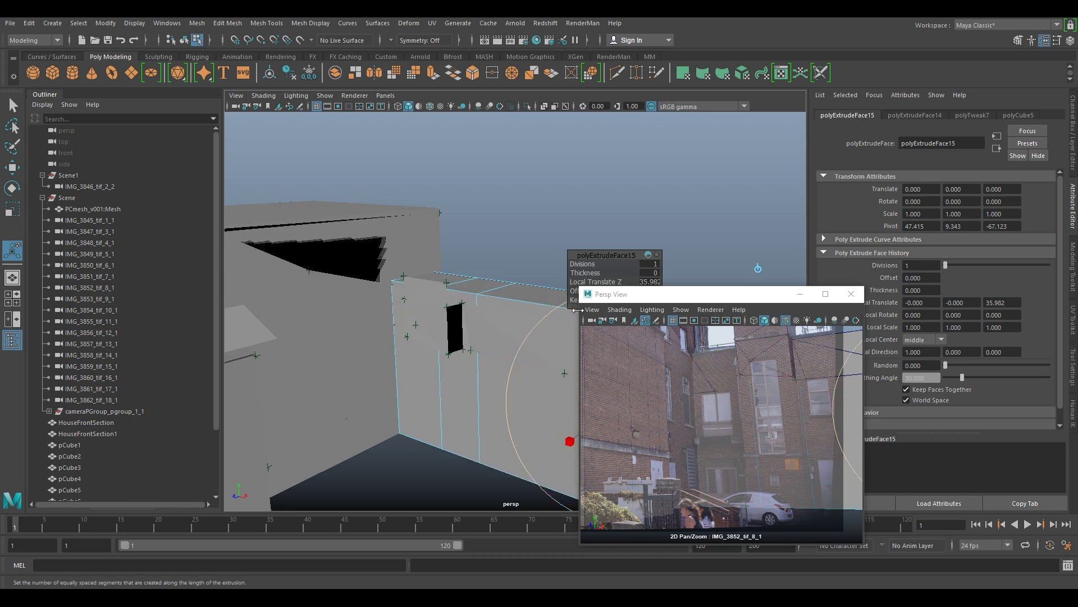
# - Select the middle and end front faces of the rear extension and extrude them forward with a Local Translate Z of 5.678
pyautogui.keyDown('alt'); pyautogui.moveTo(471, 386); pyautogui.dragTo(488, 425); pyautogui.keyUp('alt')
pyautogui.click(456, 391)
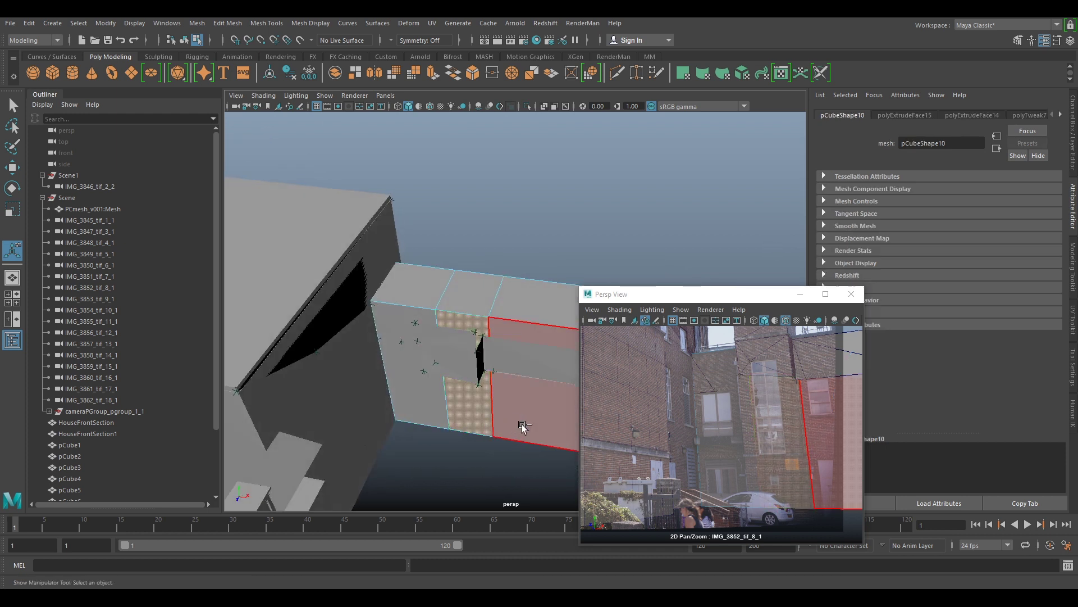
pyautogui.keyDown('alt'); pyautogui.moveTo(507, 346); pyautogui.dragTo(472, 318); pyautogui.keyUp('alt')
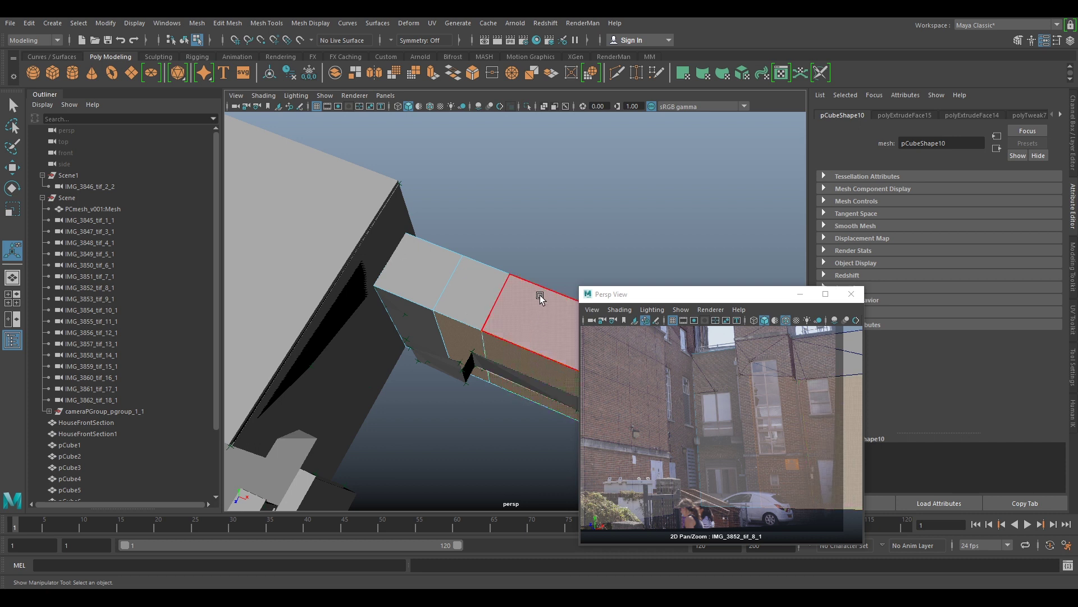
pyautogui.keyDown('alt'); pyautogui.moveTo(538, 295); pyautogui.dragTo(428, 292); pyautogui.keyUp('alt')
pyautogui.hotkey('ctrl', 'e')
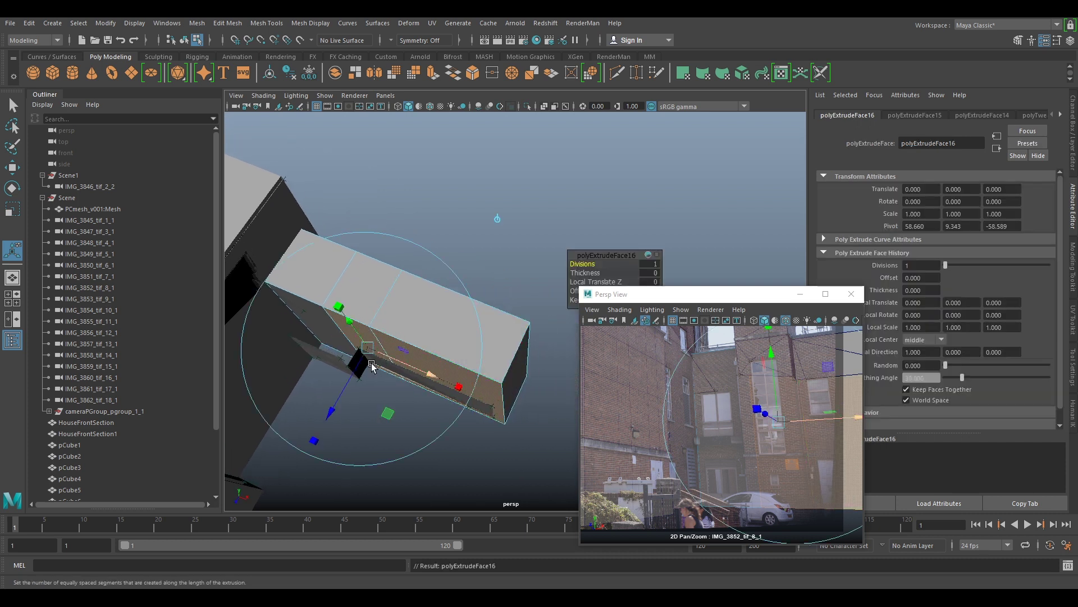
pyautogui.moveTo(333, 402); pyautogui.dragTo(358, 345)
pyautogui.keyDown('alt'); pyautogui.moveTo(431, 389); pyautogui.dragTo(433, 351); pyautogui.keyUp('alt')
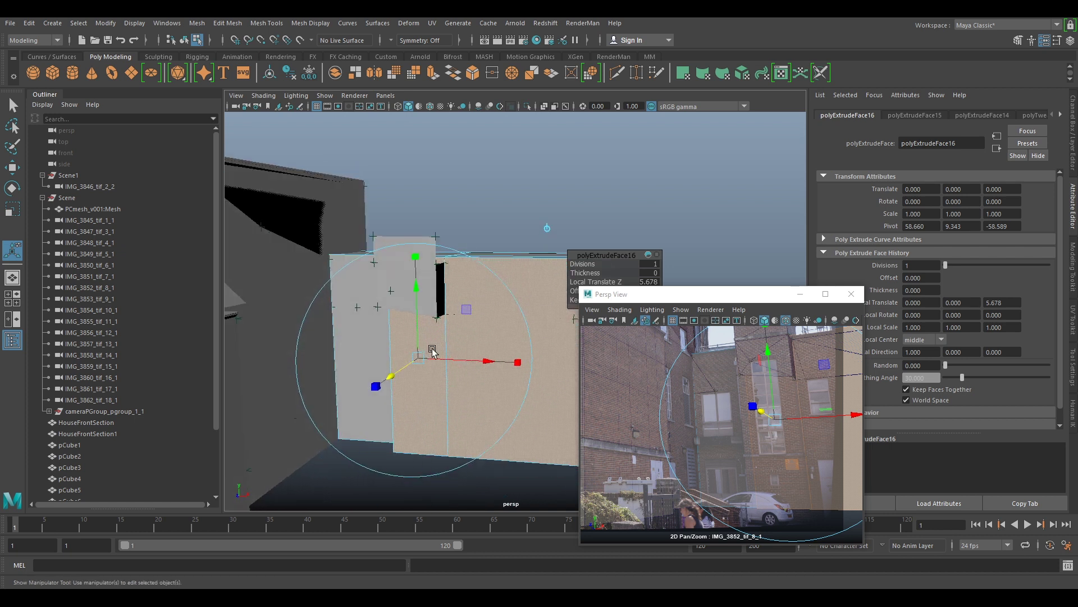
# - Select the narrow middle front face and extrude it forward onto the reference plane with a Local Translate Z of 5.084
pyautogui.click(419, 492)
pyautogui.click(419, 434)
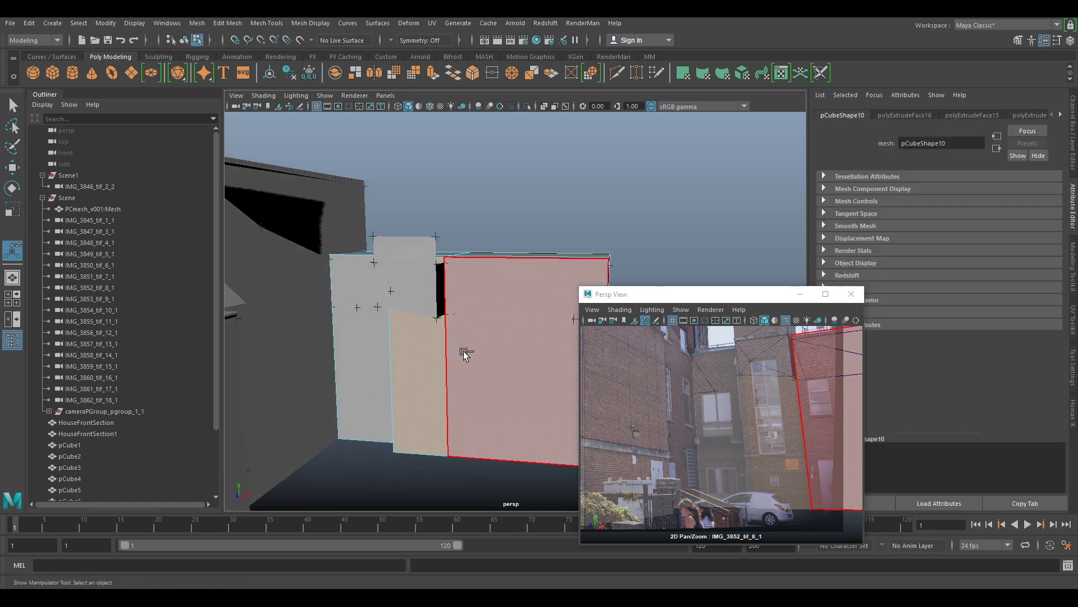
pyautogui.hotkey('ctrl', 'e')
pyautogui.keyDown('alt'); pyautogui.moveTo(448, 358); pyautogui.dragTo(434, 376); pyautogui.keyUp('alt')
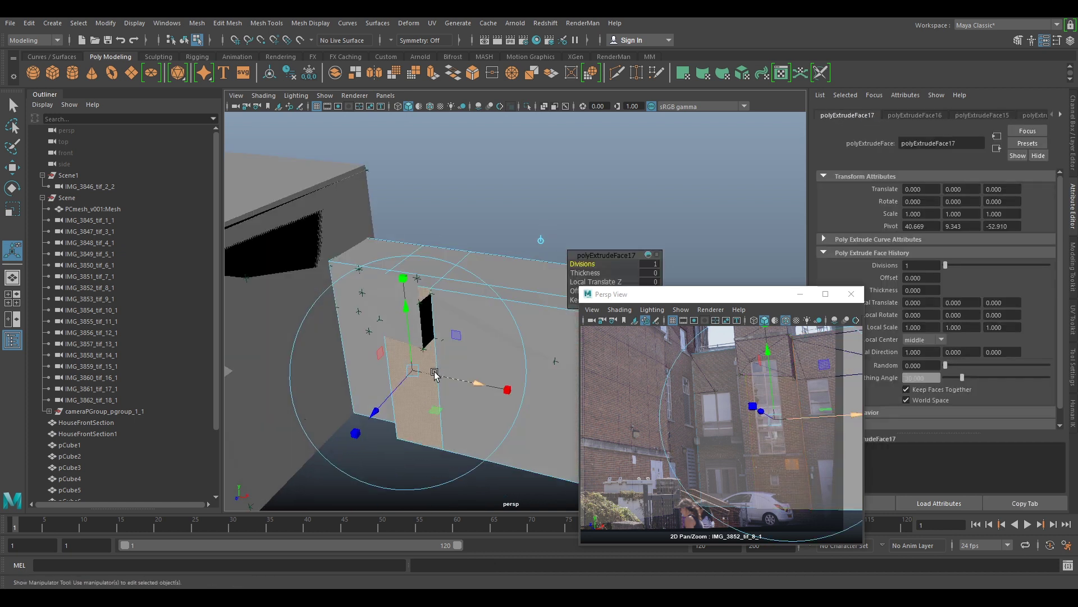
pyautogui.press('v')
pyautogui.moveTo(375, 412); pyautogui.dragTo(490, 369)
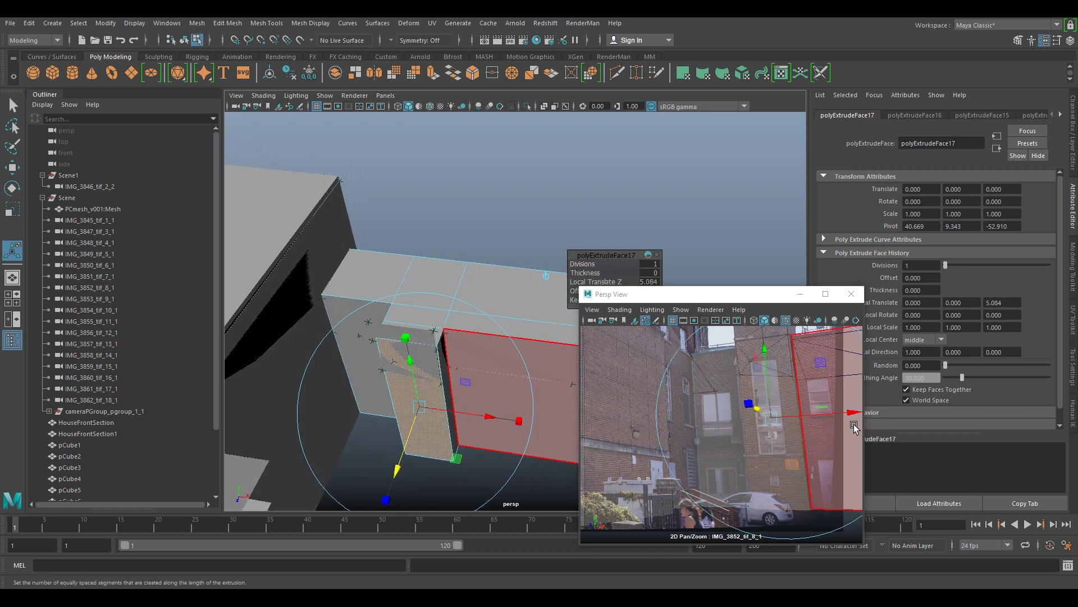
# - Examine the top of the rear extension's projecting bay in the reference photo view
pyautogui.scroll(-4, 809, 421)
pyautogui.moveTo(745, 388); pyautogui.dragTo(735, 401, button='middle')
pyautogui.scroll(6, 736, 402)
pyautogui.moveTo(462, 314)
pyautogui.keyDown('alt'); pyautogui.mouseDown()
pyautogui.moveTo(469, 307)
pyautogui.moveTo(450, 299)
pyautogui.mouseUp(); pyautogui.keyUp('alt')
pyautogui.moveTo(755, 371); pyautogui.dragTo(698, 449, button='middle')
pyautogui.moveTo(700, 447); pyautogui.dragTo(861, 488, button='right')
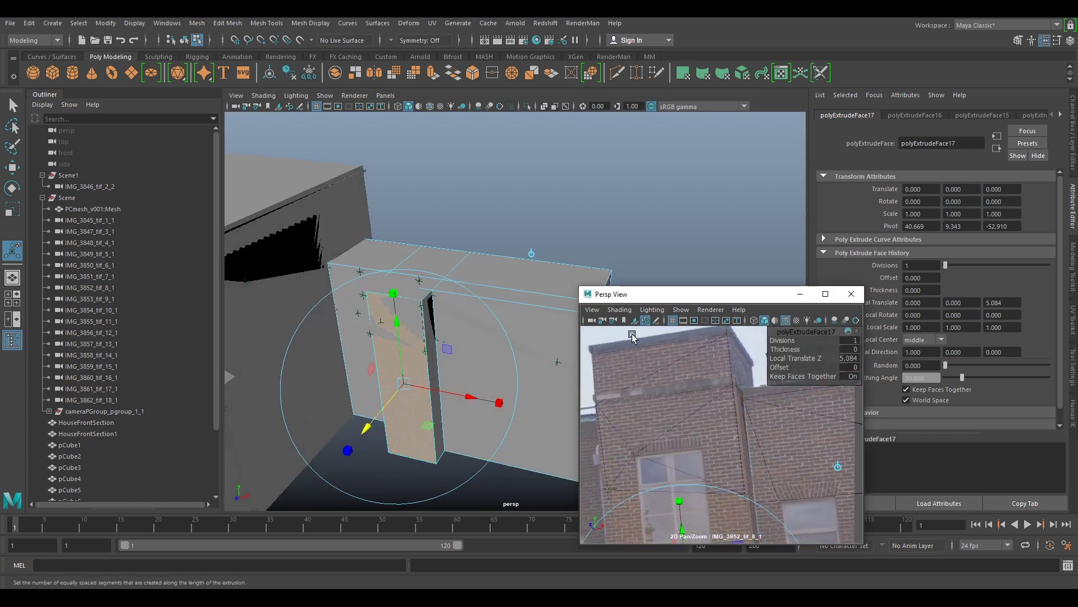
pyautogui.click(434, 263)
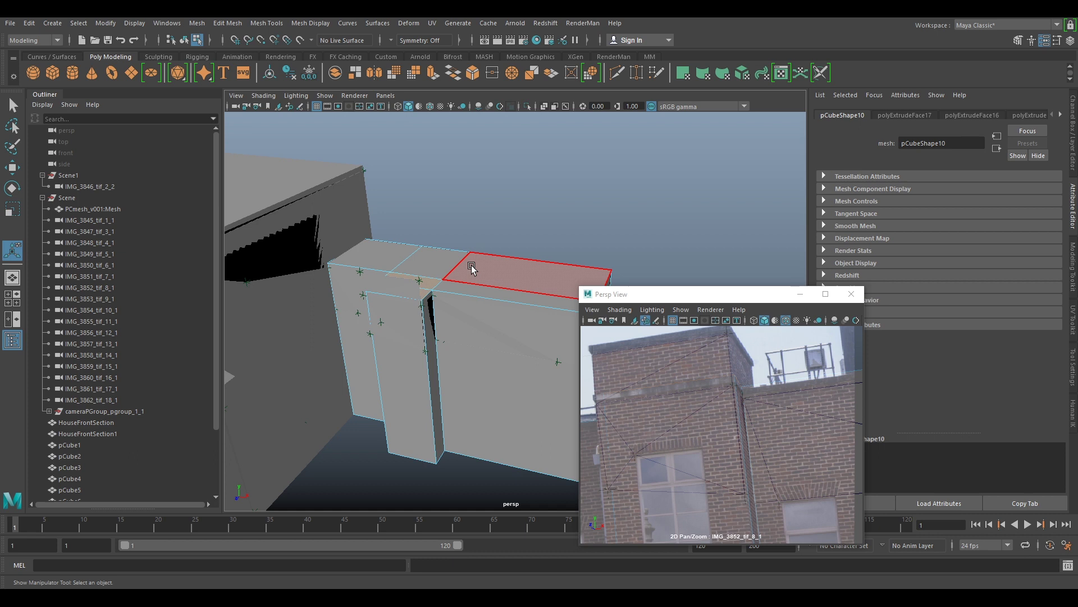
pyautogui.hotkey('ctrl', 'e')
pyautogui.moveTo(409, 248); pyautogui.dragTo(406, 222)
pyautogui.hotkey('ctrl', 'z')
pyautogui.keyDown('alt'); pyautogui.moveTo(474, 252); pyautogui.dragTo(450, 191); pyautogui.keyUp('alt')
pyautogui.click(445, 244)
pyautogui.press('w')
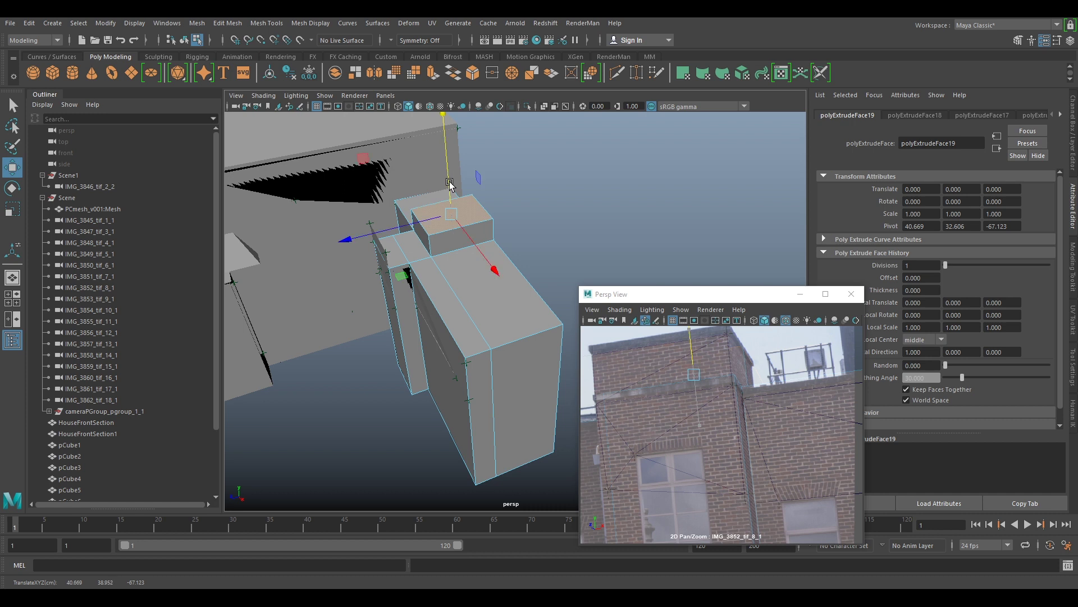
pyautogui.hotkey('ctrl', 'z')
pyautogui.hotkey('ctrl', 'z')
pyautogui.hotkey('ctrl', 'z')
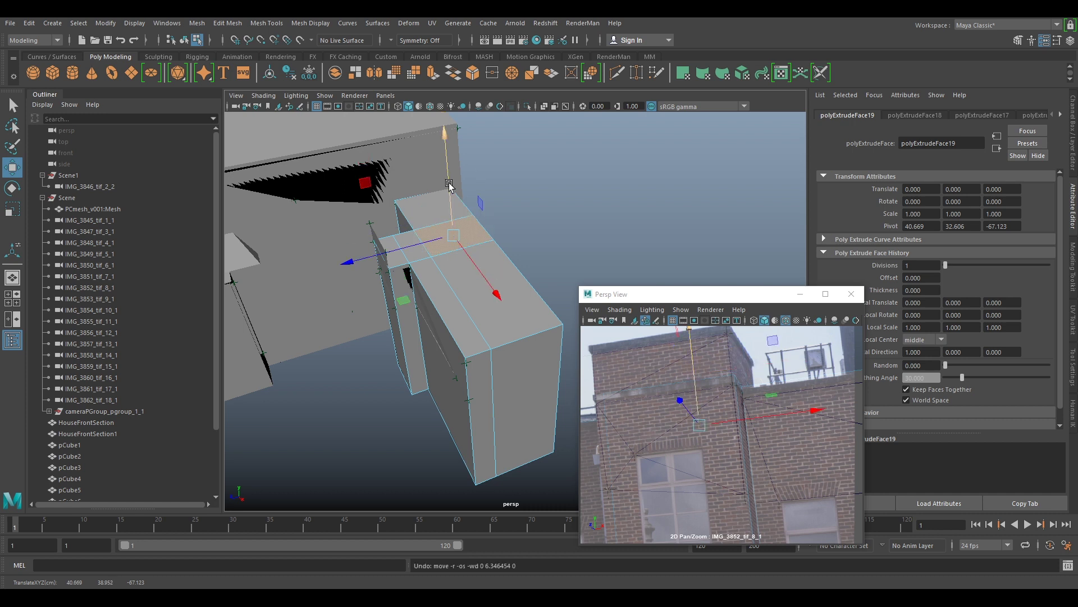
# - Extrude the row of three top faces above the projecting bay upward, snapping them to a height of Y 37.13
pyautogui.click(444, 242)
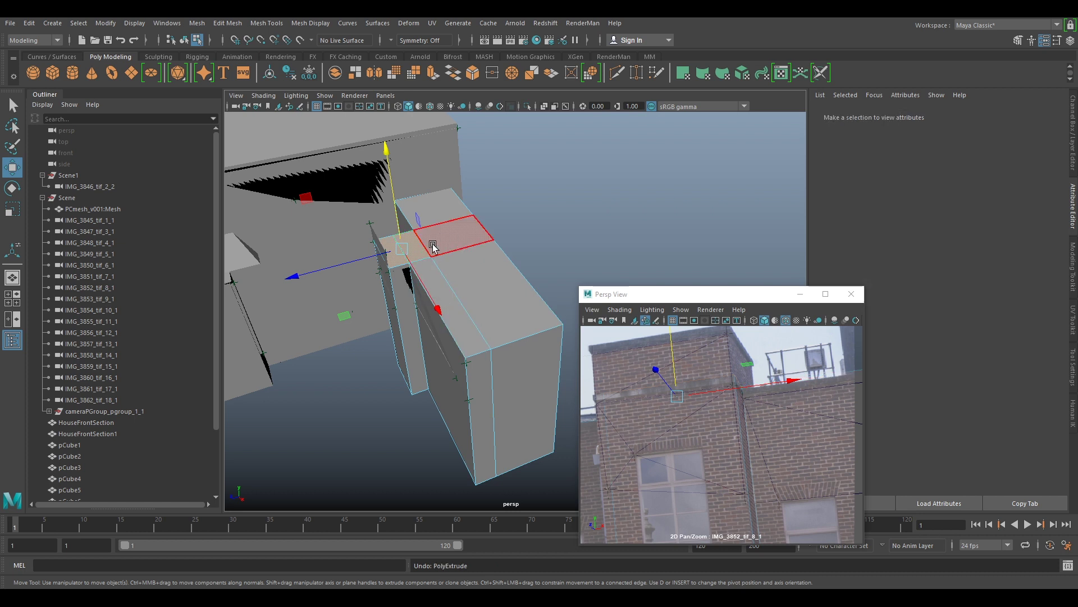
pyautogui.click(465, 252)
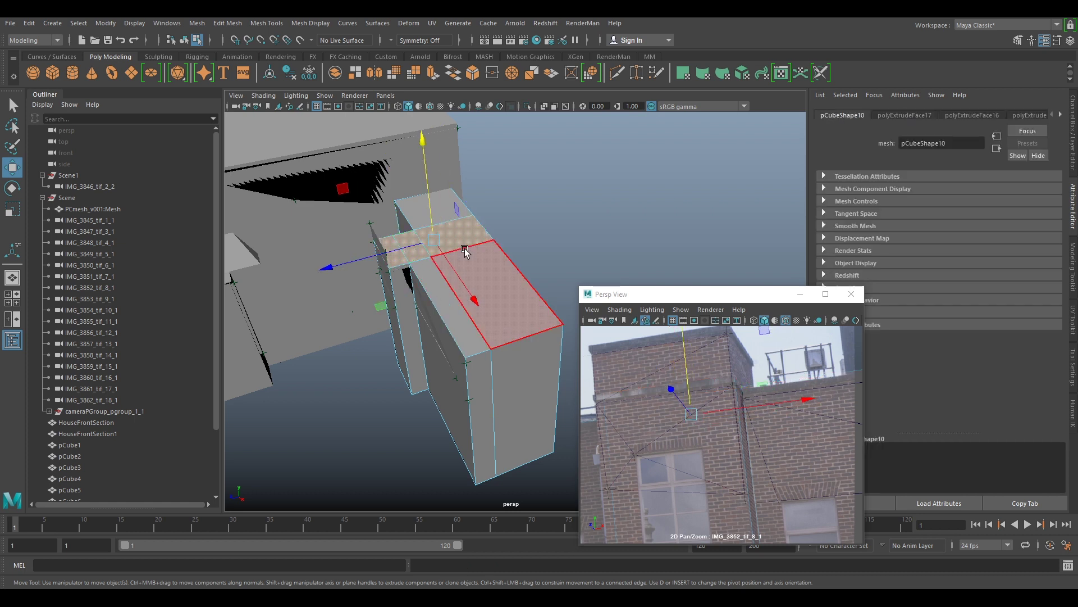
pyautogui.hotkey('ctrl', 'e')
pyautogui.press('w')
pyautogui.moveTo(430, 209); pyautogui.dragTo(432, 191)
pyautogui.keyDown('alt'); pyautogui.moveTo(480, 377); pyautogui.dragTo(539, 370); pyautogui.keyUp('alt')
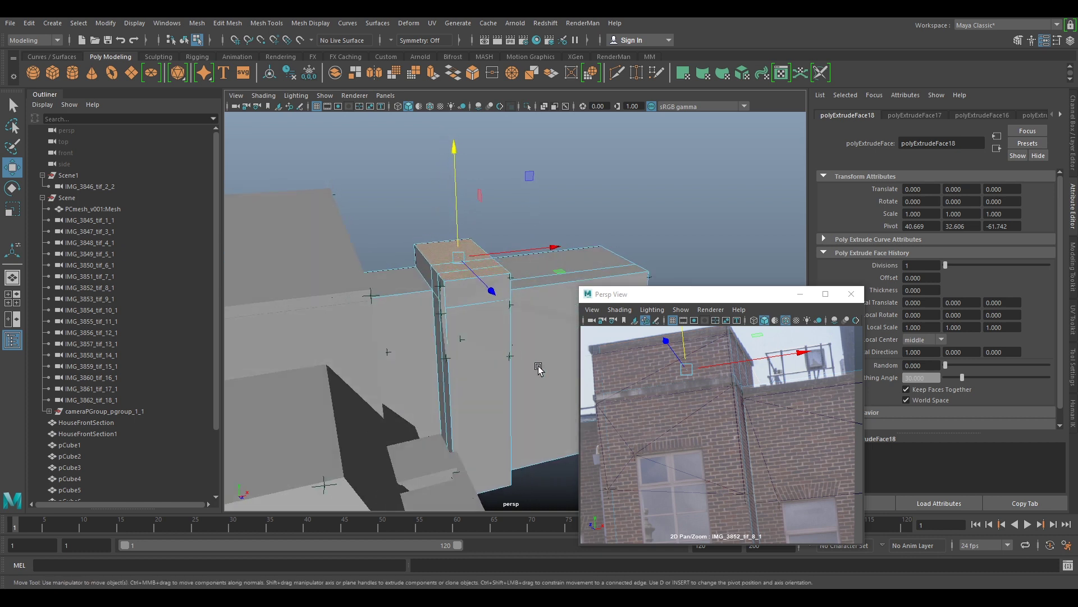
pyautogui.keyDown('alt'); pyautogui.moveTo(393, 343); pyautogui.dragTo(438, 340); pyautogui.keyUp('alt')
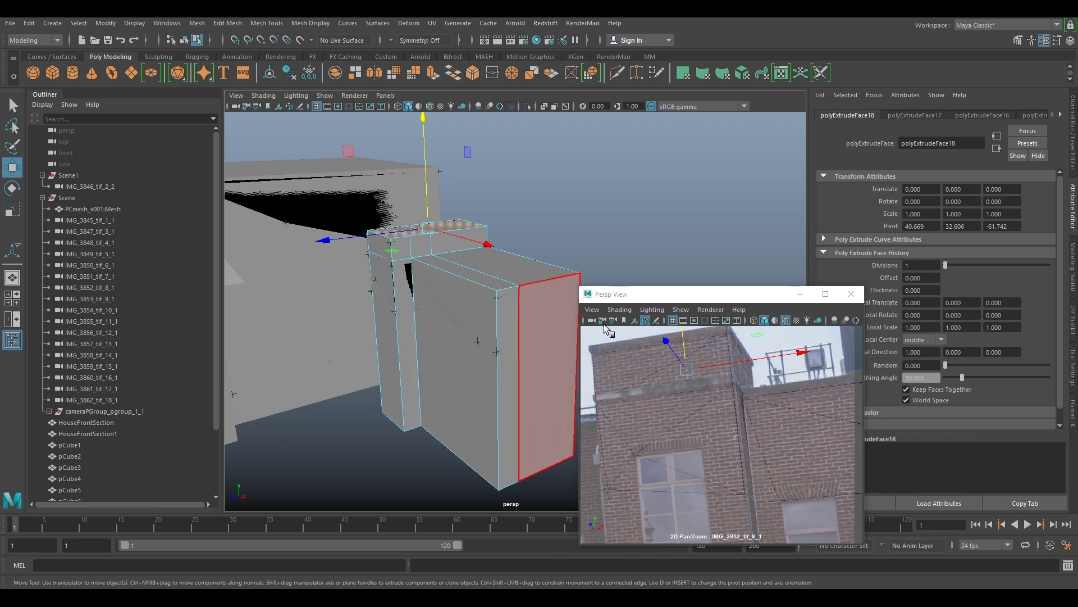
pyautogui.press('v')
pyautogui.moveTo(427, 203); pyautogui.dragTo(391, 239)
# - Insert an edge loop through the raised block and the roof of the rear extension with Multi-Cut
pyautogui.keyDown('alt'); pyautogui.moveTo(498, 300); pyautogui.dragTo(432, 323); pyautogui.keyUp('alt')
pyautogui.moveTo(813, 297); pyautogui.dragTo(753, 264)
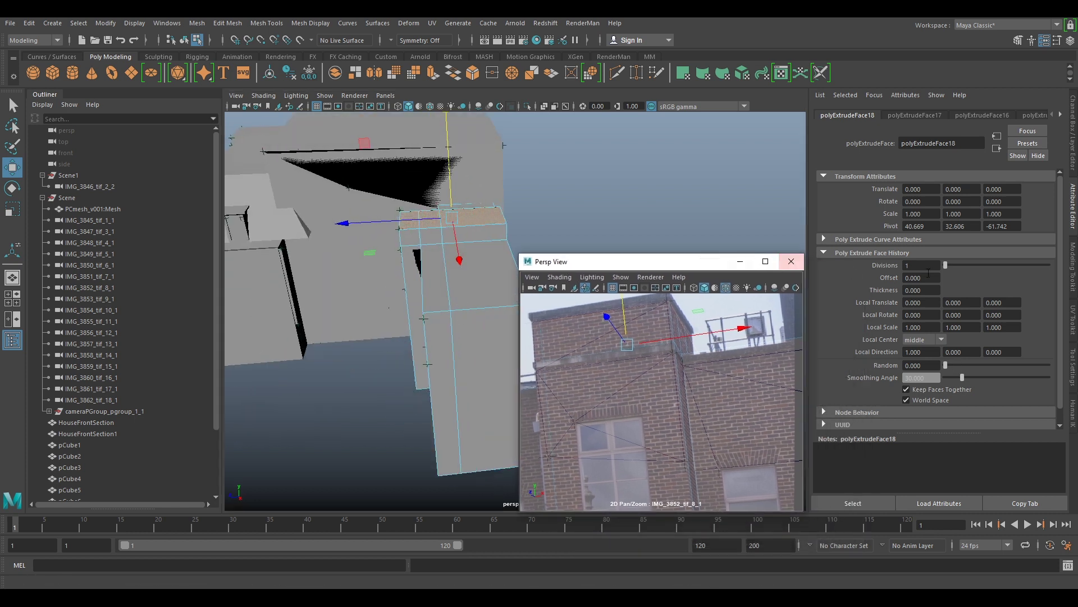
pyautogui.click(1072, 265)
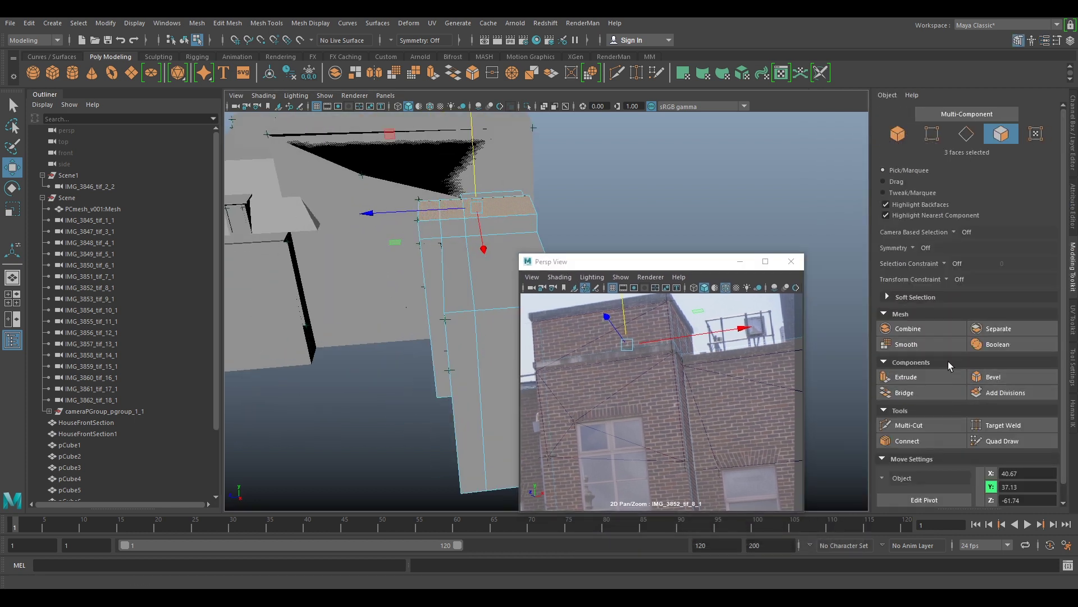
pyautogui.click(910, 425)
pyautogui.click(466, 236)
pyautogui.press('ctrl')
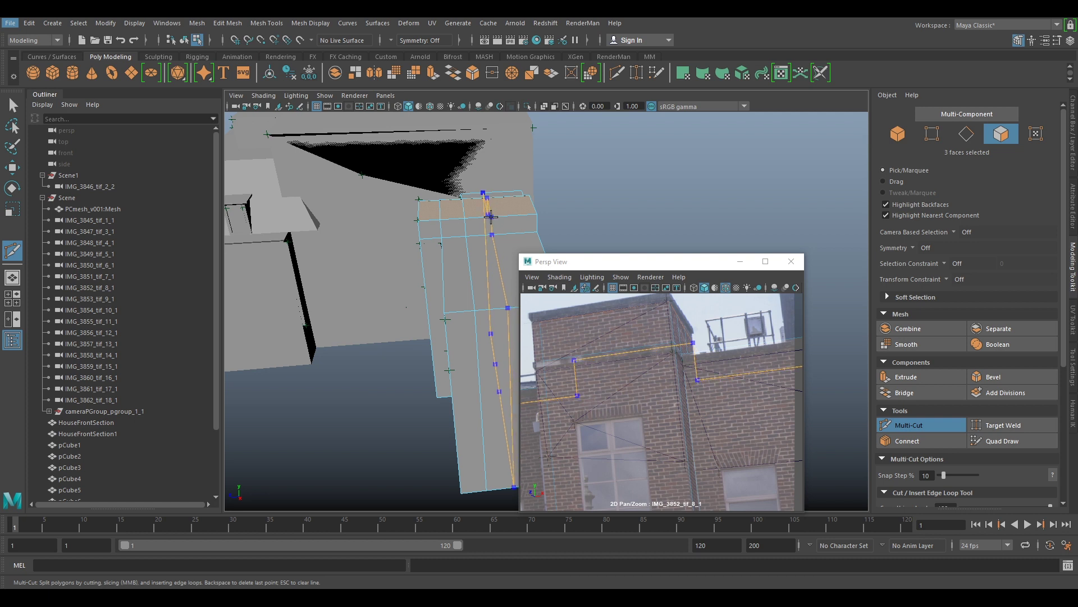
pyautogui.keyDown('ctrl'); pyautogui.click(489, 216); pyautogui.keyUp('ctrl')
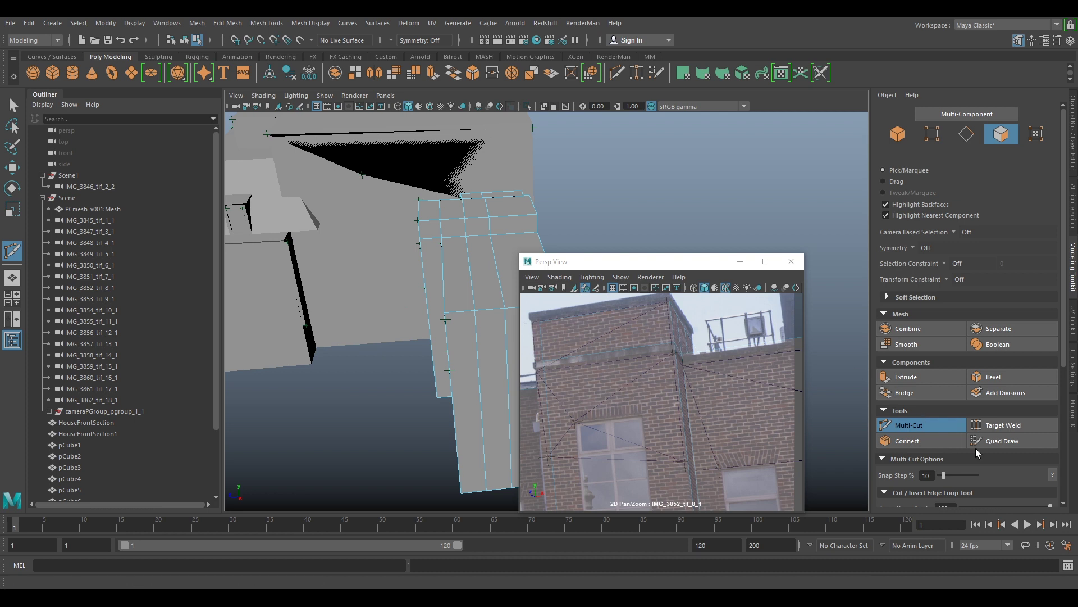
# - Leave Multi-Cut and delete the rear faces of the raised block beyond the new edge loop
pyautogui.click(915, 423)
pyautogui.keyDown('alt'); pyautogui.moveTo(608, 234); pyautogui.dragTo(580, 268, button='middle'); pyautogui.keyUp('alt')
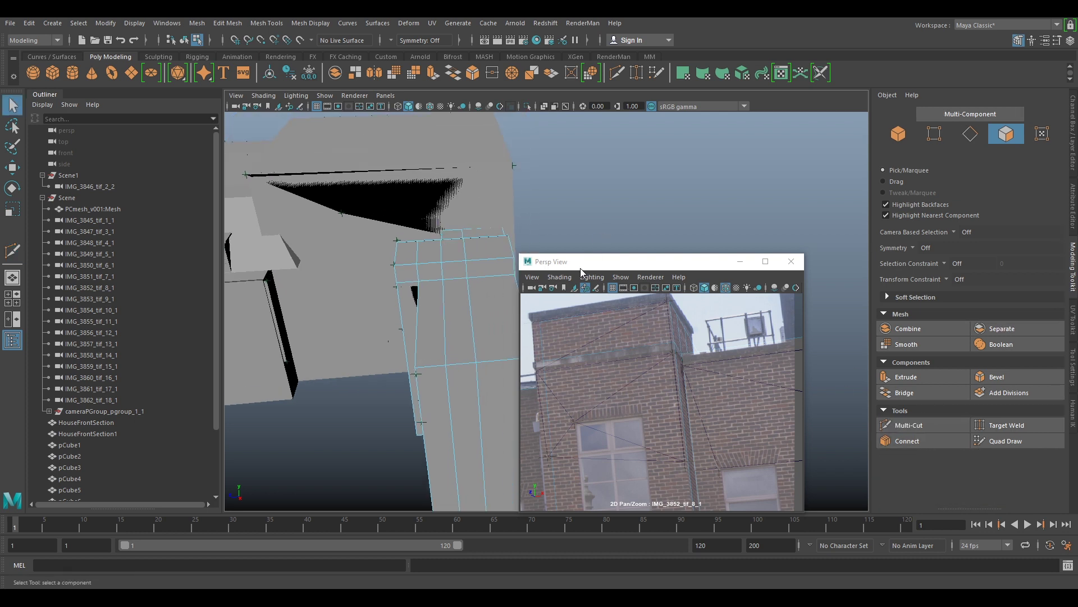
pyautogui.press('Delete')
pyautogui.click(503, 251)
pyautogui.keyDown('alt'); pyautogui.moveTo(538, 194); pyautogui.dragTo(530, 229); pyautogui.keyUp('alt')
pyautogui.scroll(5, 474, 262)
pyautogui.keyDown('alt'); pyautogui.moveTo(441, 260); pyautogui.dragTo(473, 287, button='middle'); pyautogui.keyUp('alt')
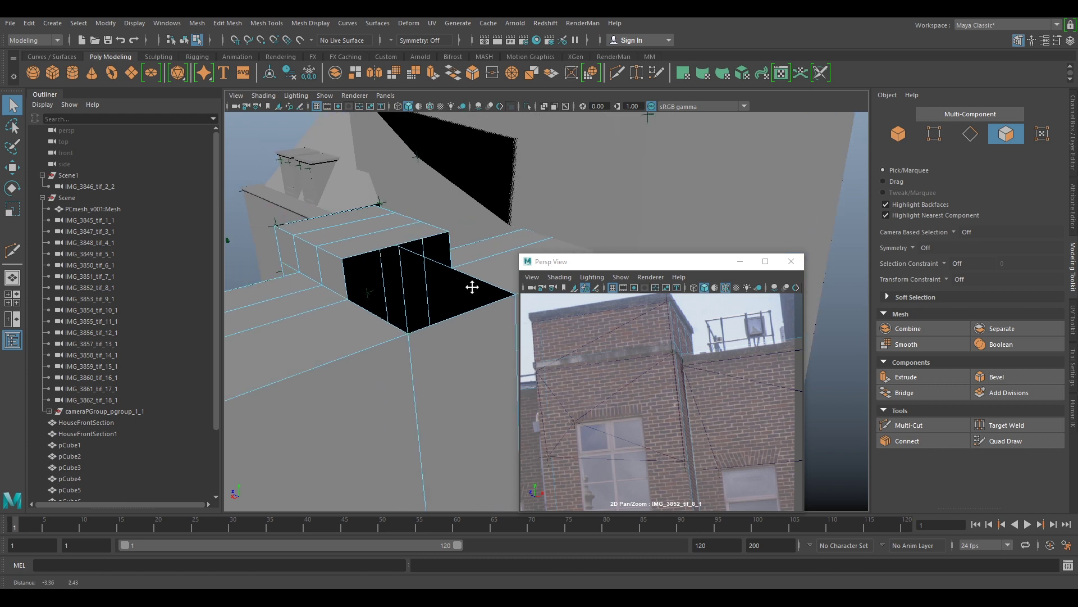
# - Bridge the open edges to close the raised block's rear wall and fill the hole in the lower roof
pyautogui.scroll(1, 432, 249)
pyautogui.moveTo(357, 232); pyautogui.dragTo(362, 203, button='right')
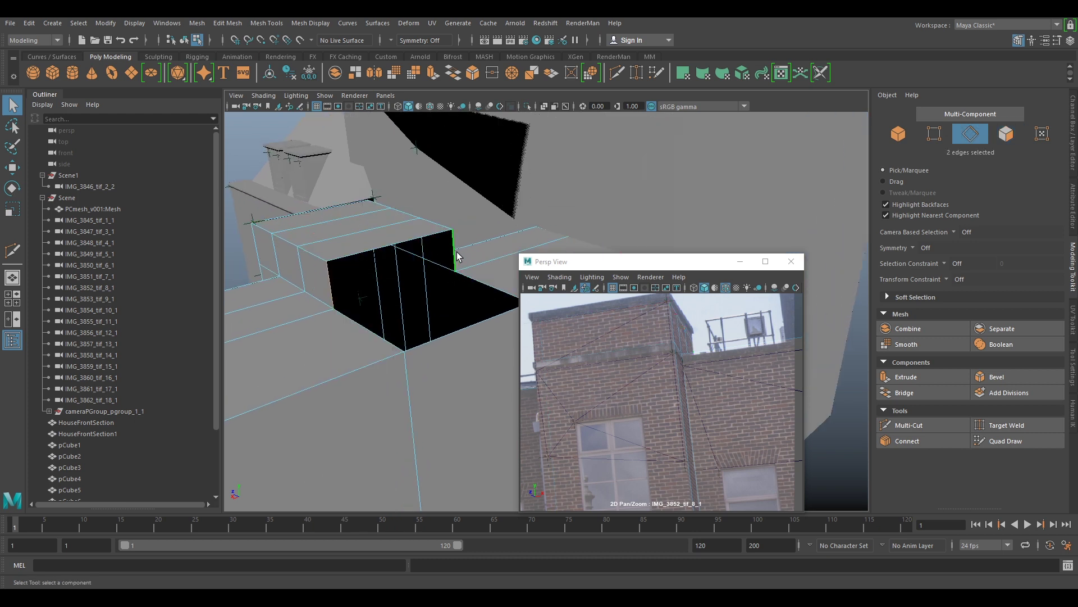
pyautogui.click(893, 392)
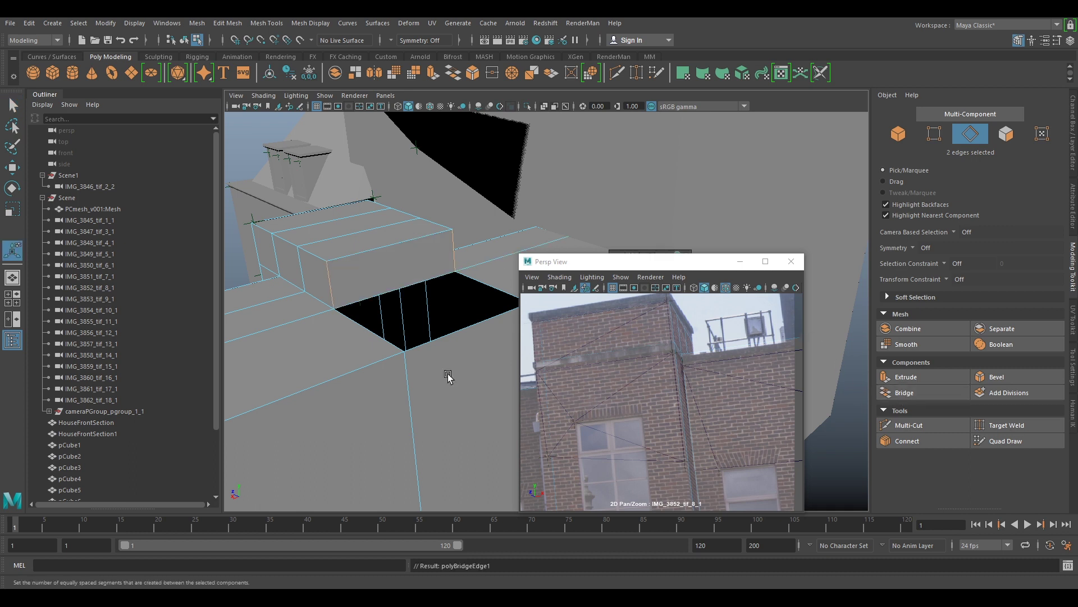
pyautogui.click(374, 330)
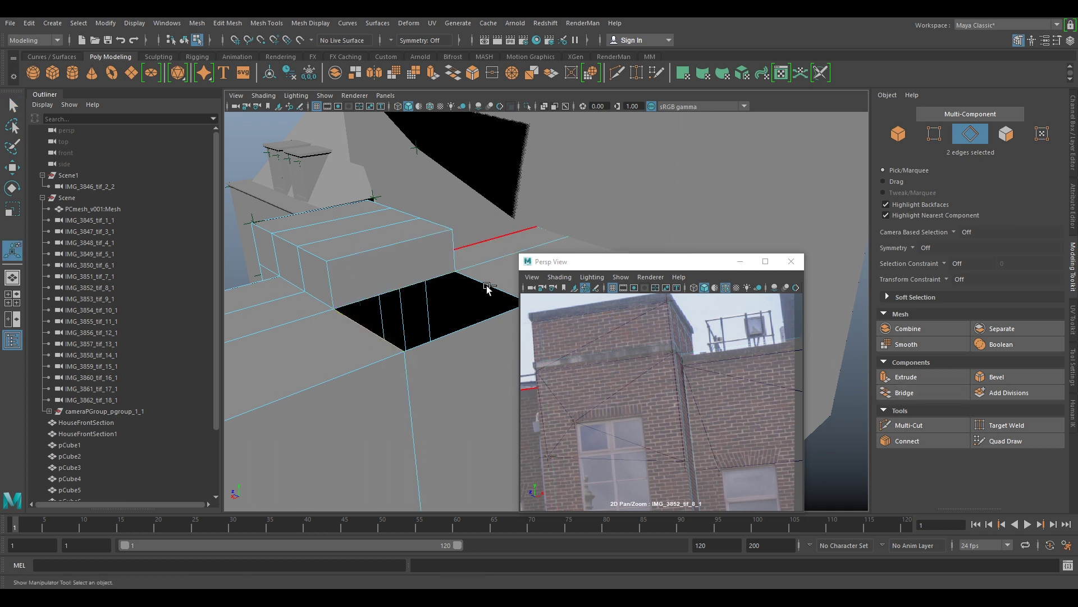
pyautogui.press('g')
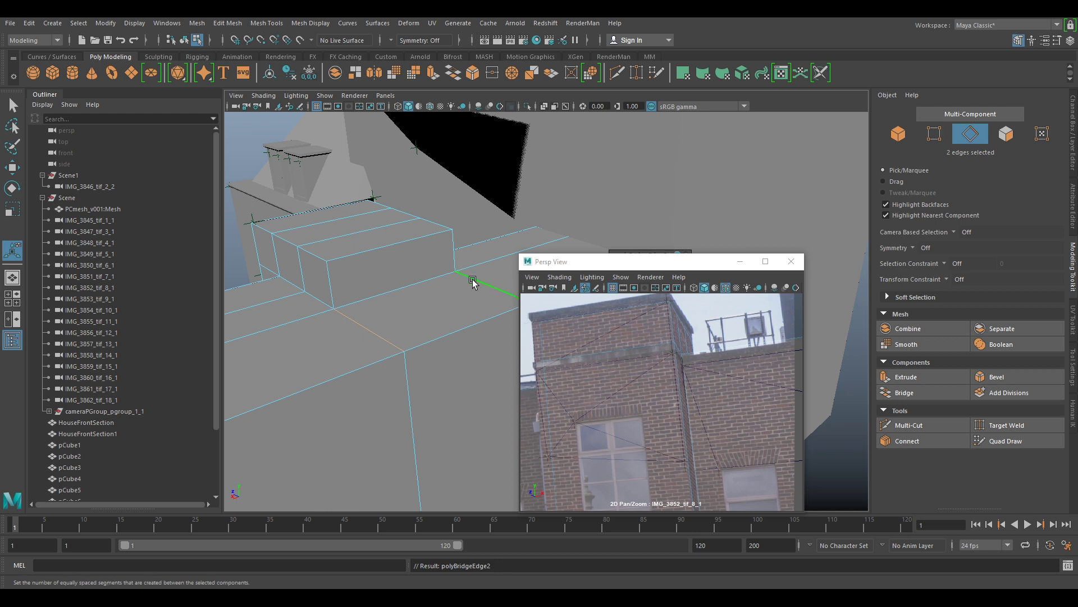
# - Select the five outer side faces of the projecting bay, including the raised block, and move them sideways to X 33.07
pyautogui.keyDown('alt'); pyautogui.moveTo(369, 347); pyautogui.dragTo(435, 316); pyautogui.keyUp('alt')
pyautogui.moveTo(672, 458); pyautogui.dragTo(620, 419, button='right')
pyautogui.keyDown('alt'); pyautogui.moveTo(359, 405); pyautogui.dragTo(453, 391); pyautogui.keyUp('alt')
pyautogui.keyDown('alt'); pyautogui.moveTo(454, 391); pyautogui.dragTo(391, 342, button='middle'); pyautogui.keyUp('alt')
pyautogui.moveTo(408, 285); pyautogui.dragTo(414, 309, button='right')
pyautogui.click(412, 293)
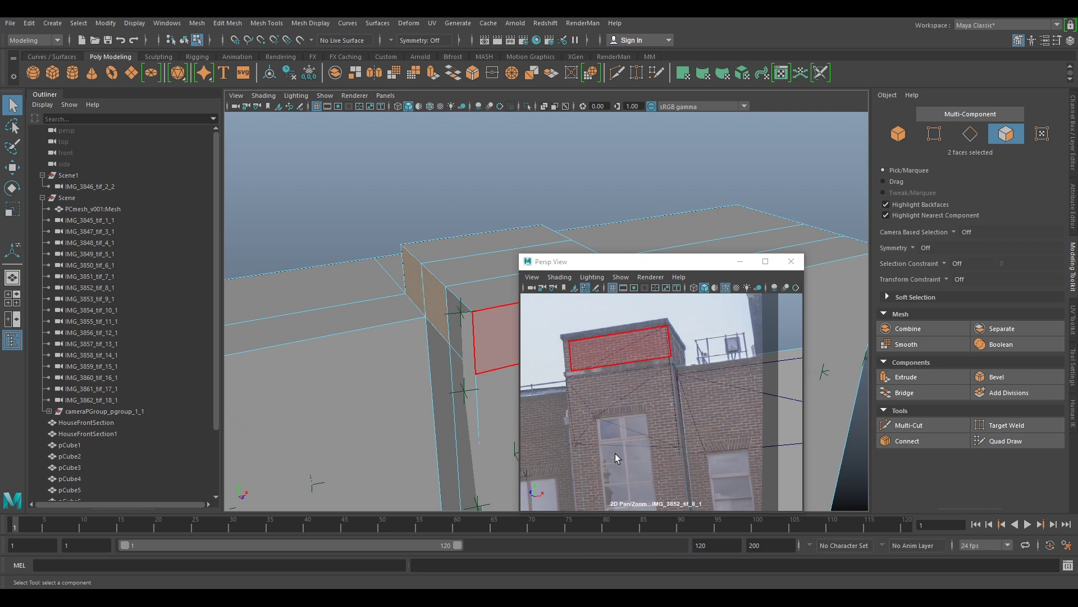
pyautogui.keyDown('shift'); pyautogui.click(465, 353); pyautogui.keyUp('shift')
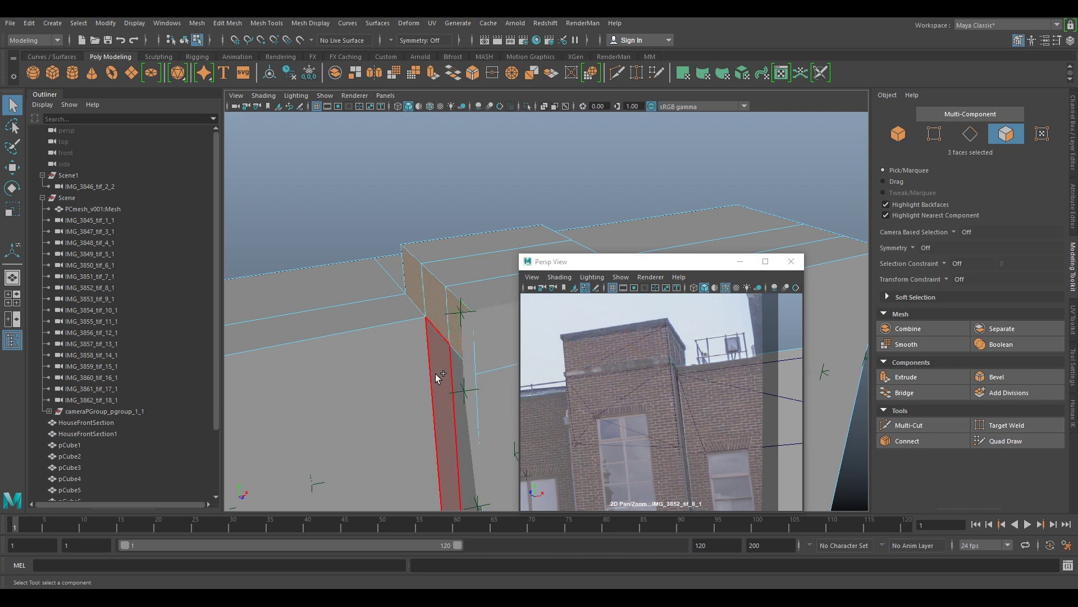
pyautogui.keyDown('shift'); pyautogui.click(436, 373); pyautogui.keyUp('shift')
pyautogui.keyDown('shift'); pyautogui.click(466, 388); pyautogui.keyUp('shift')
pyautogui.keyDown('alt'); pyautogui.moveTo(489, 372); pyautogui.dragTo(462, 366); pyautogui.keyUp('alt')
pyautogui.press('w')
pyautogui.moveTo(478, 436); pyautogui.dragTo(465, 436)
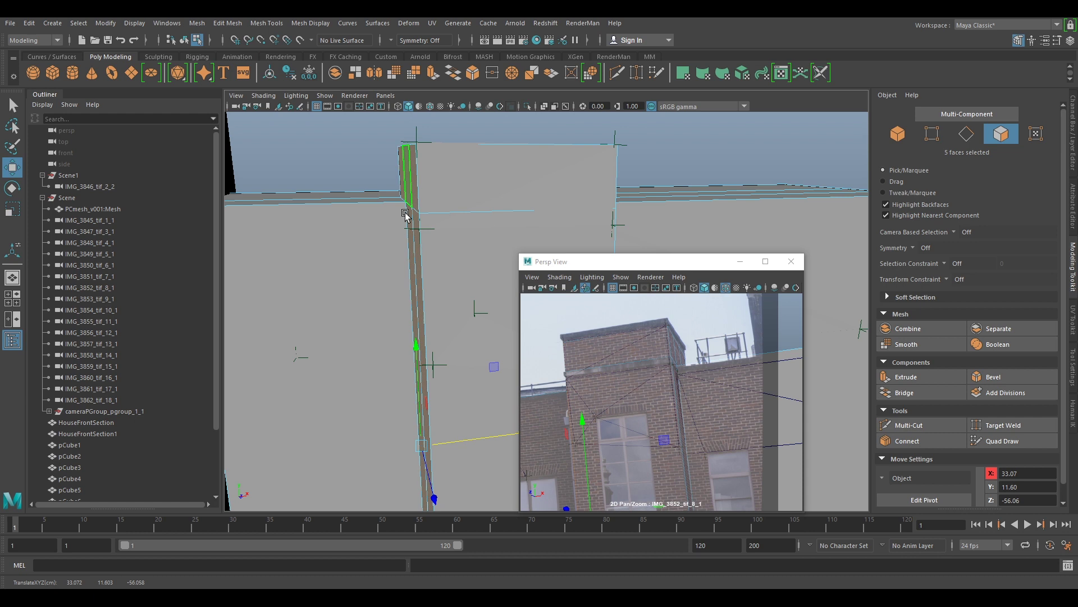
pyautogui.keyDown('alt'); pyautogui.moveTo(455, 172); pyautogui.dragTo(453, 299, button='middle'); pyautogui.keyUp('alt')
pyautogui.click(453, 320)
pyautogui.keyDown('shift'); pyautogui.click(429, 303); pyautogui.keyUp('shift')
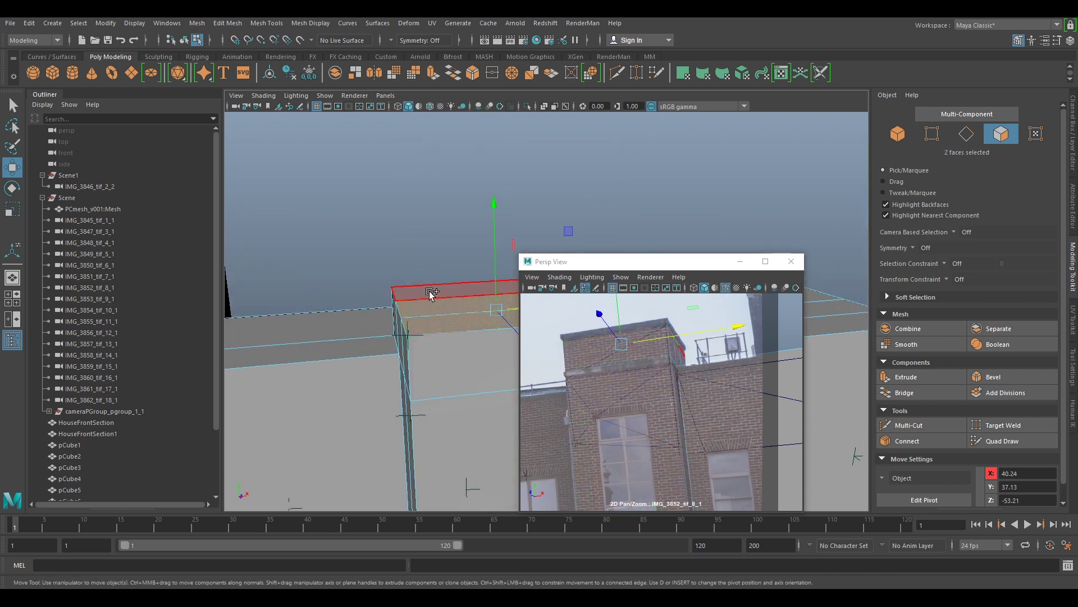
pyautogui.keyDown('shift'); pyautogui.click(429, 290); pyautogui.keyUp('shift')
pyautogui.hotkey('ctrl', 'e')
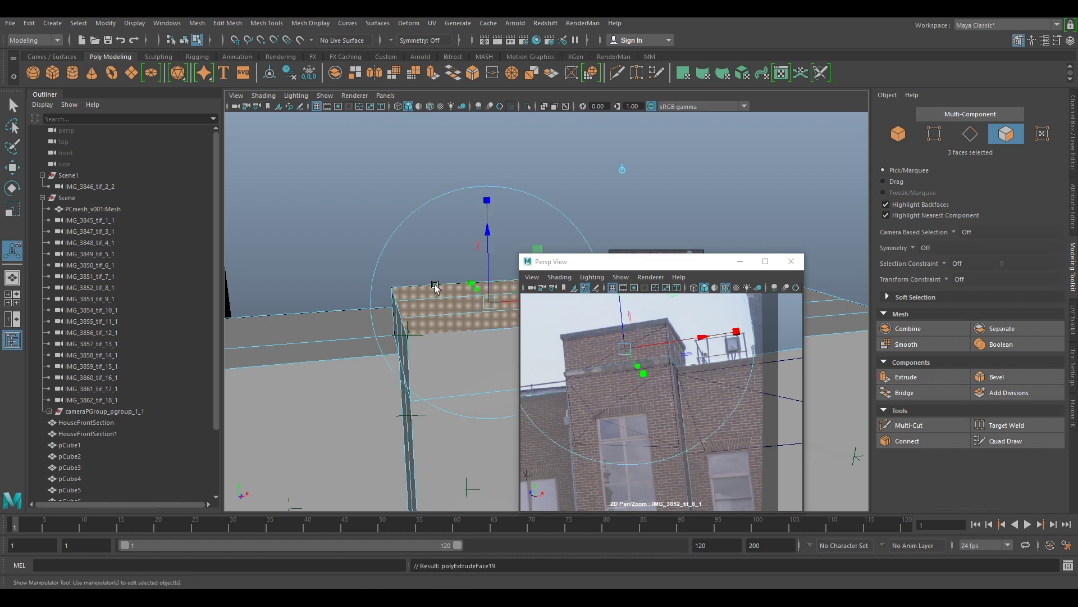
pyautogui.scroll(5, 646, 360)
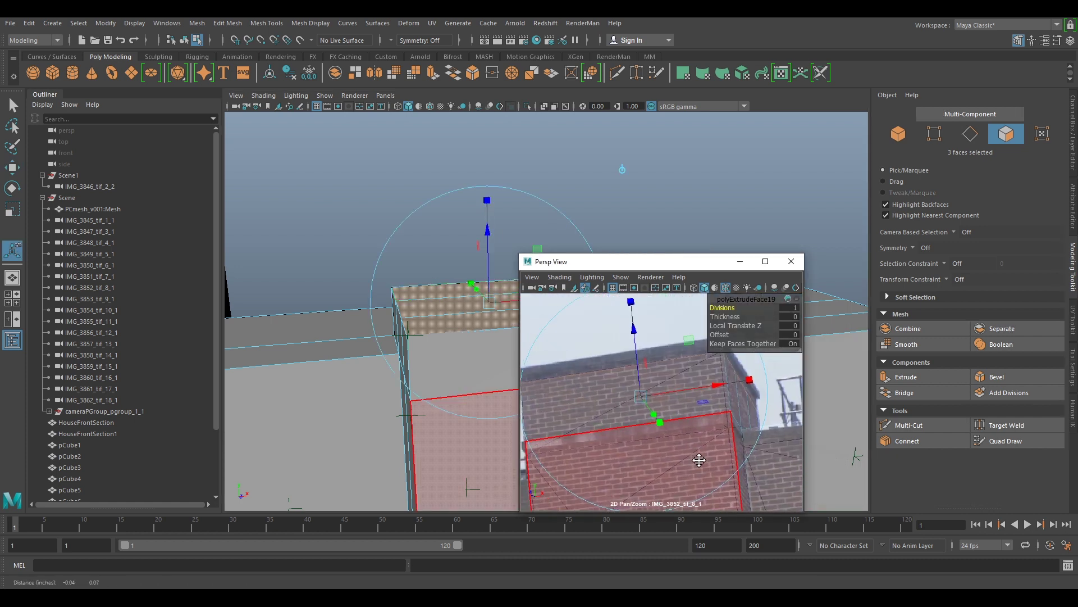
pyautogui.moveTo(662, 390); pyautogui.dragTo(594, 394, button='middle')
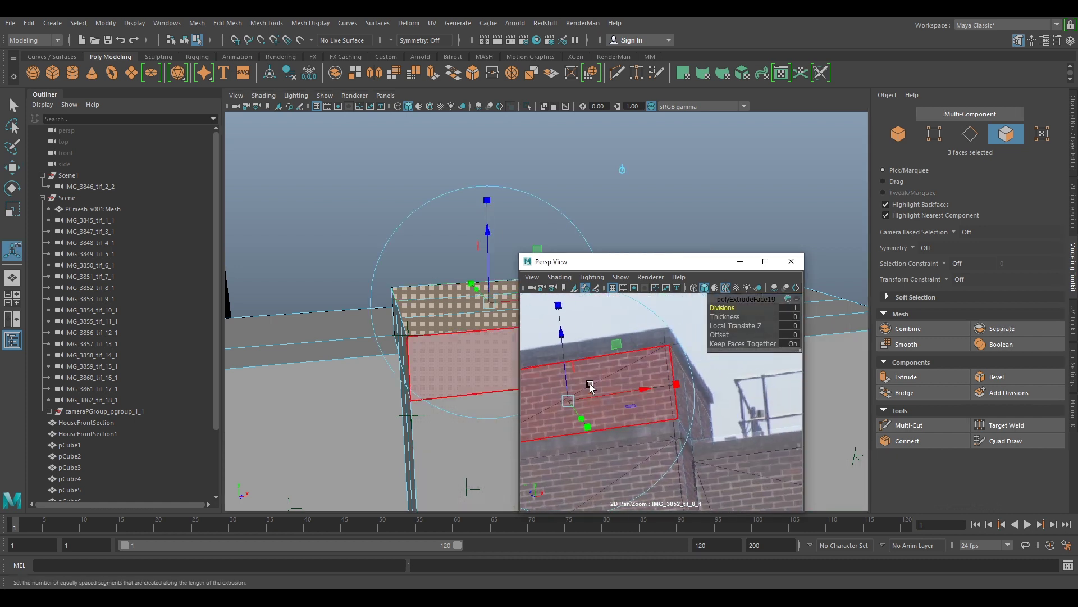
pyautogui.moveTo(566, 355); pyautogui.dragTo(564, 348)
pyautogui.hotkey('ctrl', 'z')
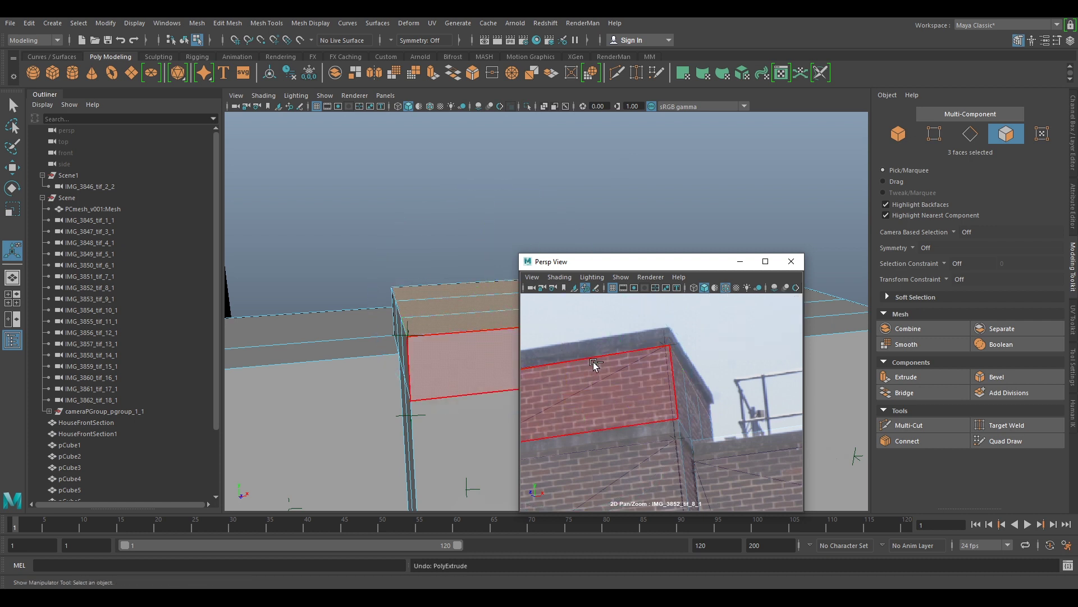
# - Extrude the raised block's three top faces upward to Y 38.12, matching the parapet's top edge in the reference photo
pyautogui.press('w')
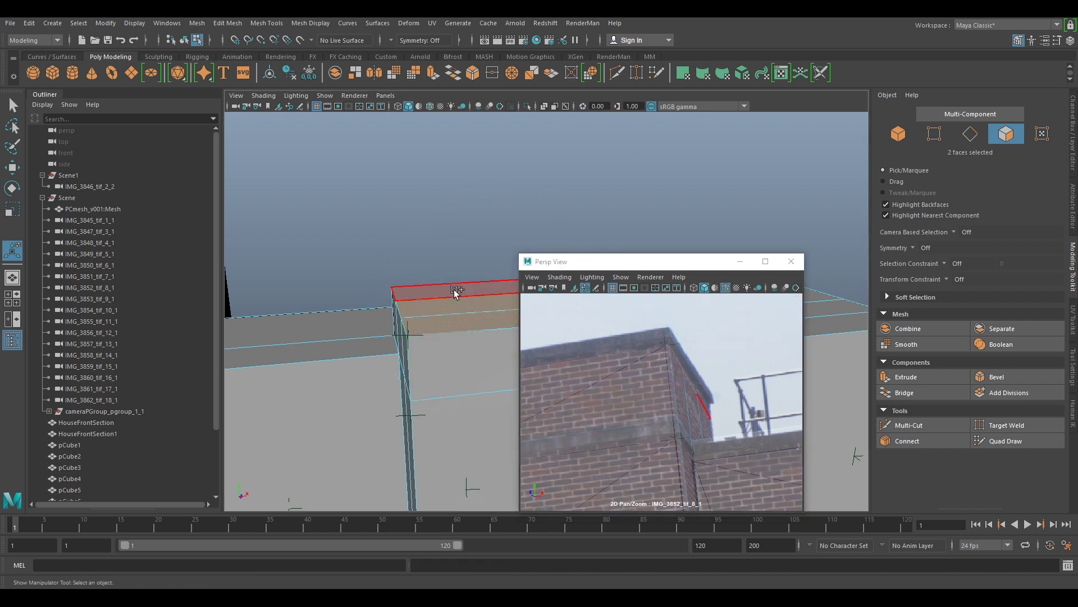
pyautogui.moveTo(488, 271); pyautogui.dragTo(487, 268)
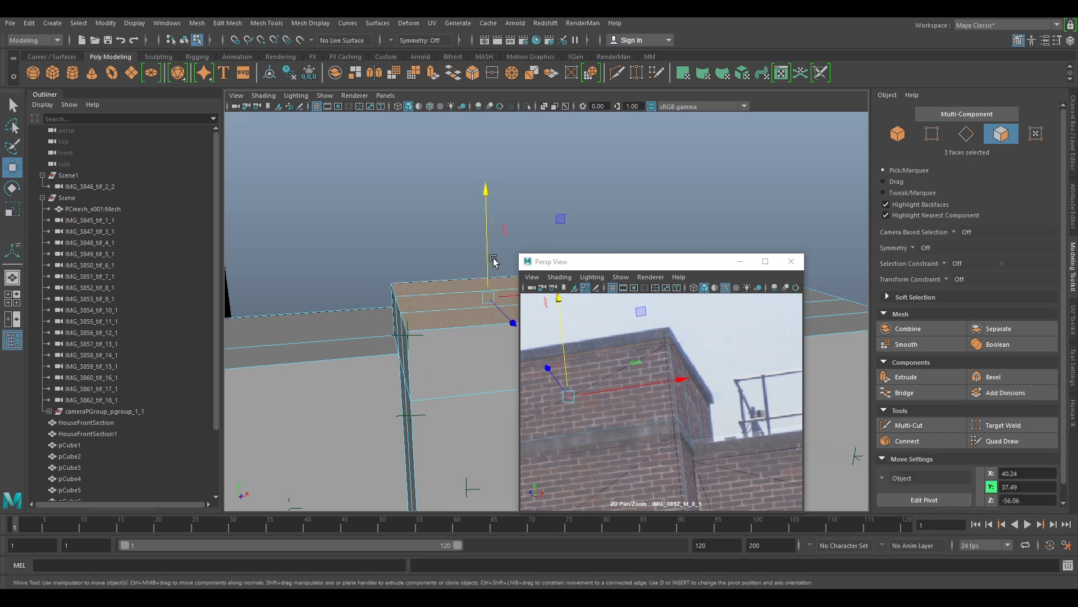
pyautogui.moveTo(492, 253); pyautogui.dragTo(488, 253)
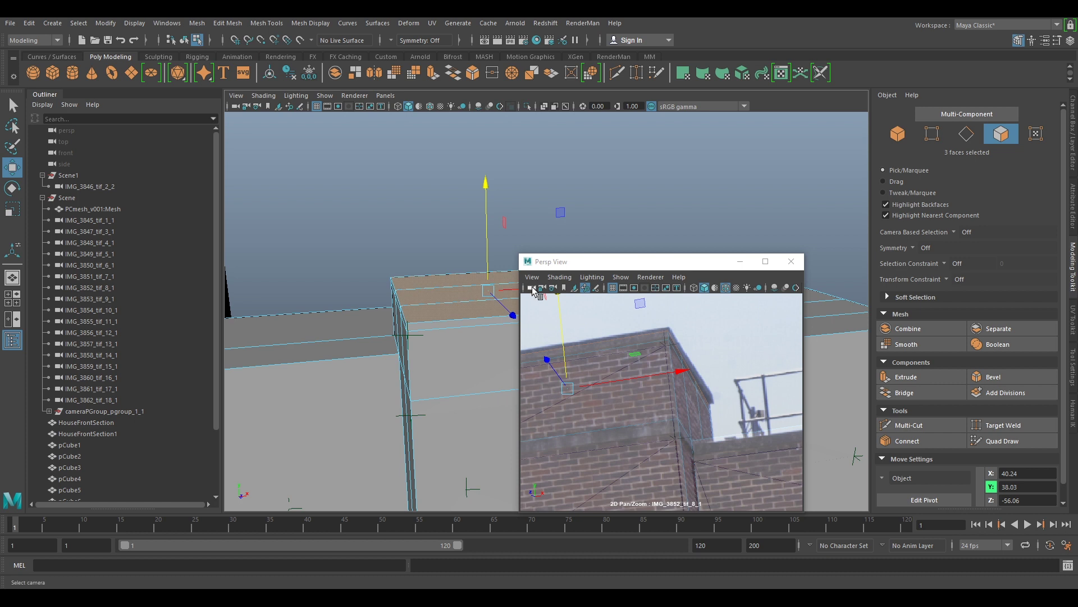
pyautogui.moveTo(487, 255); pyautogui.dragTo(487, 253)
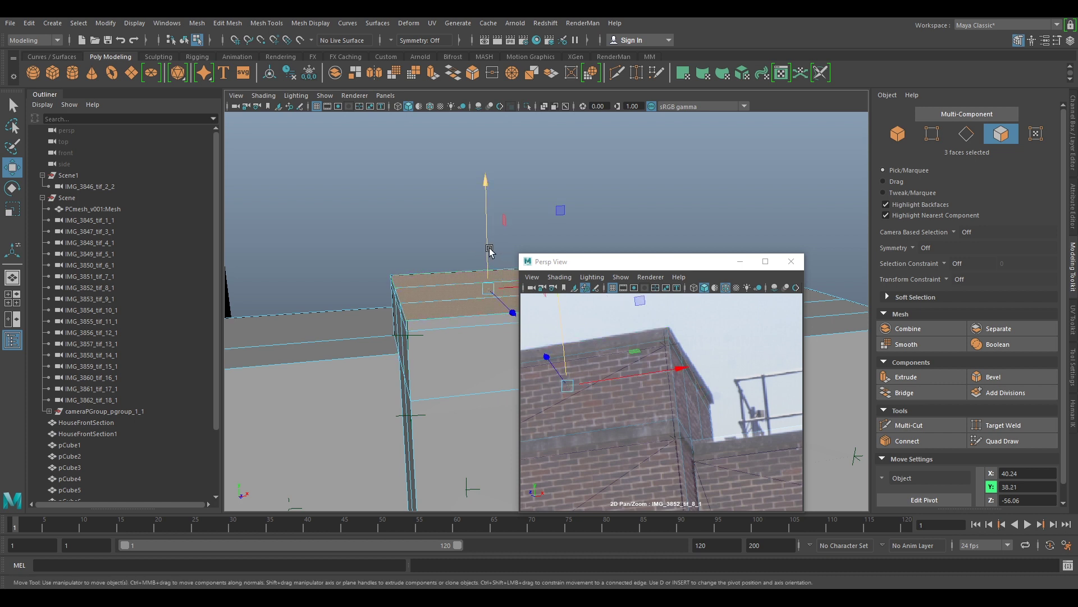
pyautogui.moveTo(489, 250); pyautogui.dragTo(489, 251)
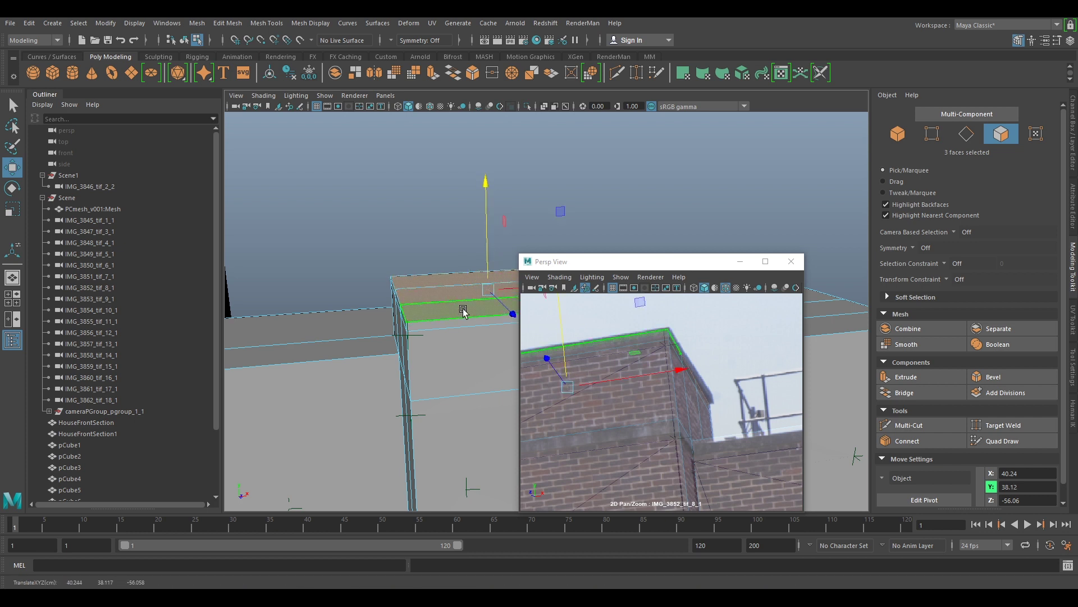
# - Select the loop of eight side faces around the block's narrow top band and extrude them outward with a Thickness of 0.3
pyautogui.click(407, 321)
pyautogui.keyDown('shift'); pyautogui.doubleClick(405, 319); pyautogui.keyUp('shift')
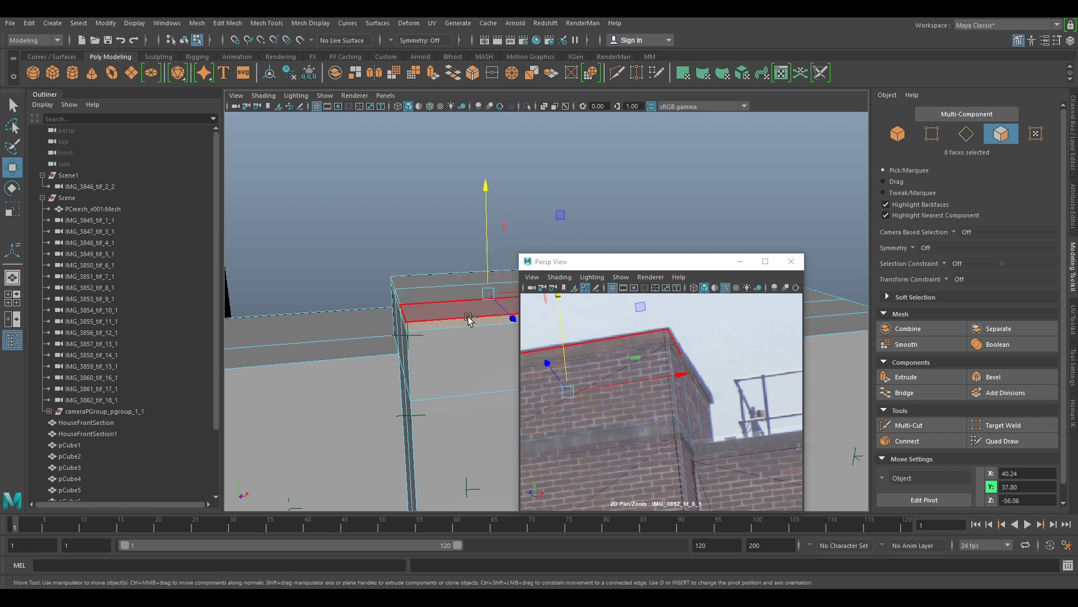
pyautogui.hotkey('ctrl', 'e')
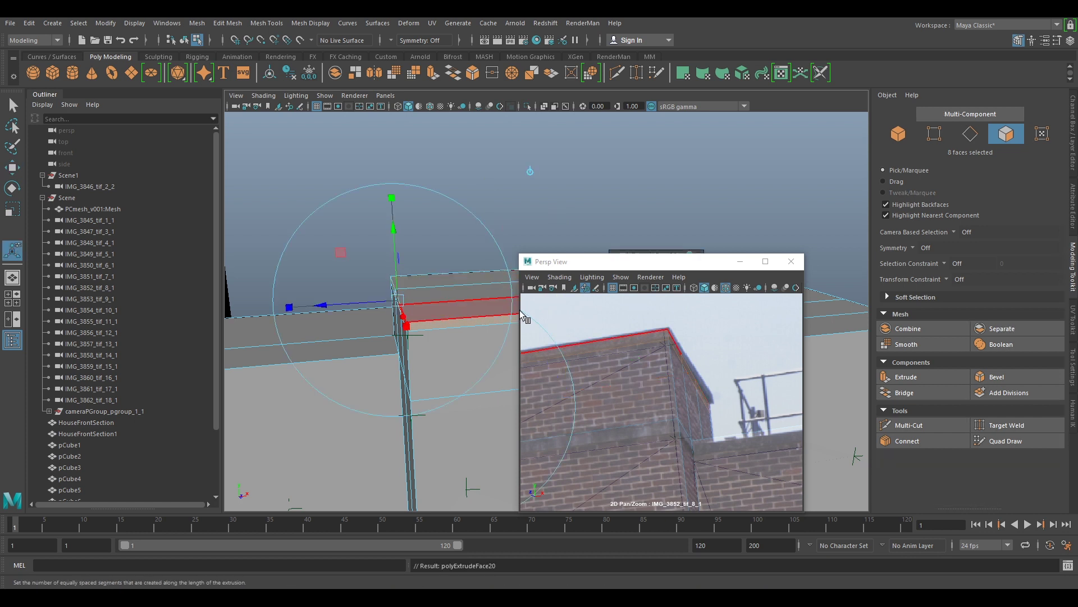
pyautogui.moveTo(601, 268); pyautogui.dragTo(726, 344)
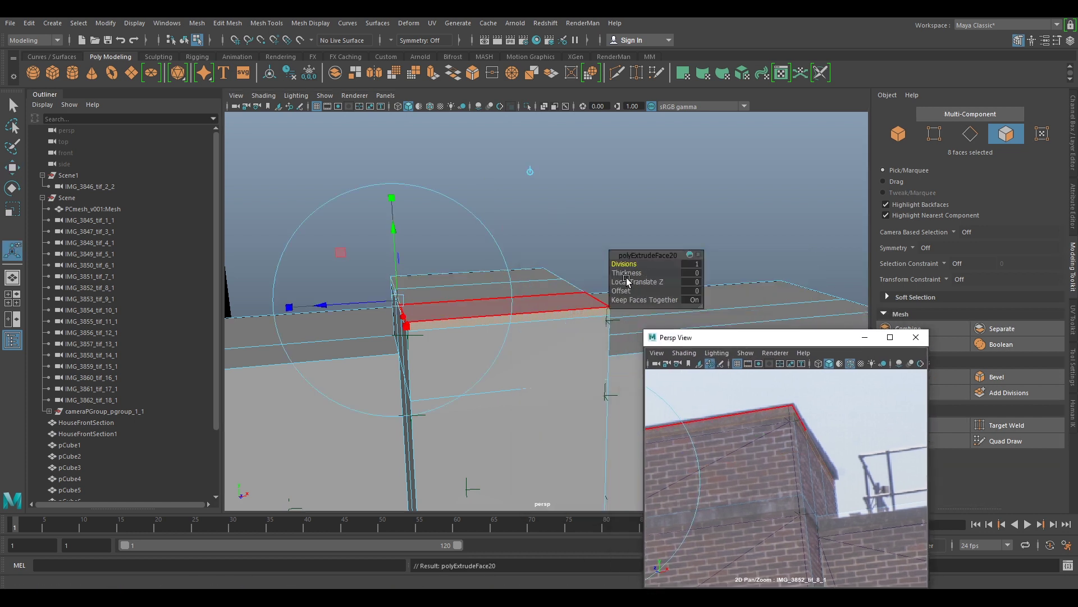
pyautogui.moveTo(626, 275); pyautogui.dragTo(546, 318)
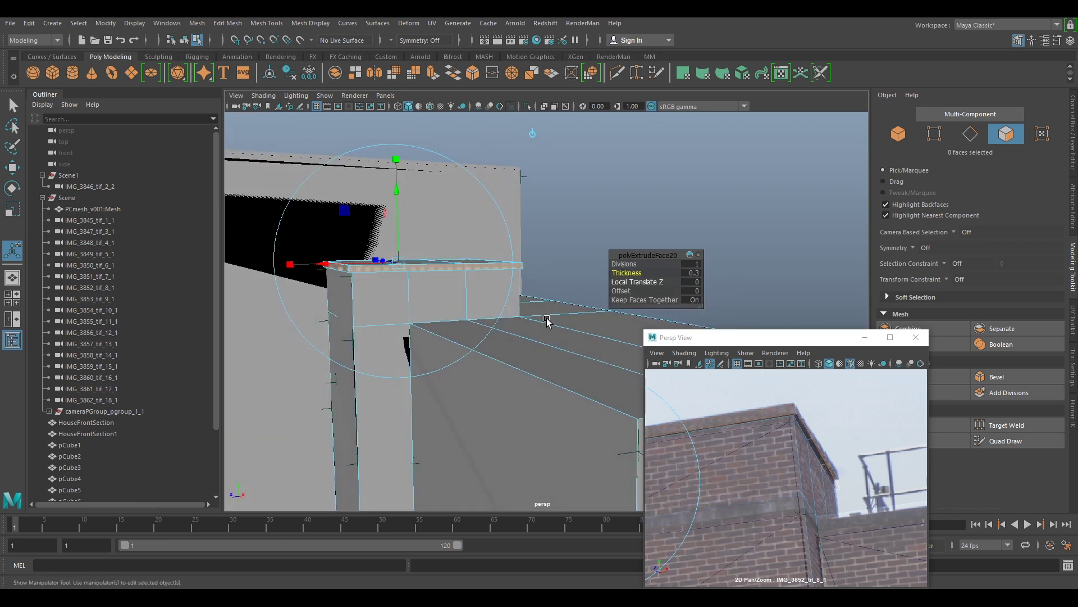
# - Select the 24 vertices of the raised block's coping behind its front edge and raise them to Y 37.87
pyautogui.keyDown('alt'); pyautogui.moveTo(475, 258); pyautogui.dragTo(486, 301); pyautogui.keyUp('alt')
pyautogui.moveTo(486, 301); pyautogui.dragTo(433, 297, button='right')
pyautogui.keyDown('alt'); pyautogui.moveTo(432, 298); pyautogui.dragTo(470, 247); pyautogui.keyUp('alt')
pyautogui.moveTo(554, 220); pyautogui.dragTo(306, 300)
pyautogui.keyDown('alt'); pyautogui.moveTo(306, 299); pyautogui.dragTo(440, 291); pyautogui.keyUp('alt')
pyautogui.press('w')
pyautogui.moveTo(767, 434); pyautogui.dragTo(902, 488, button='right')
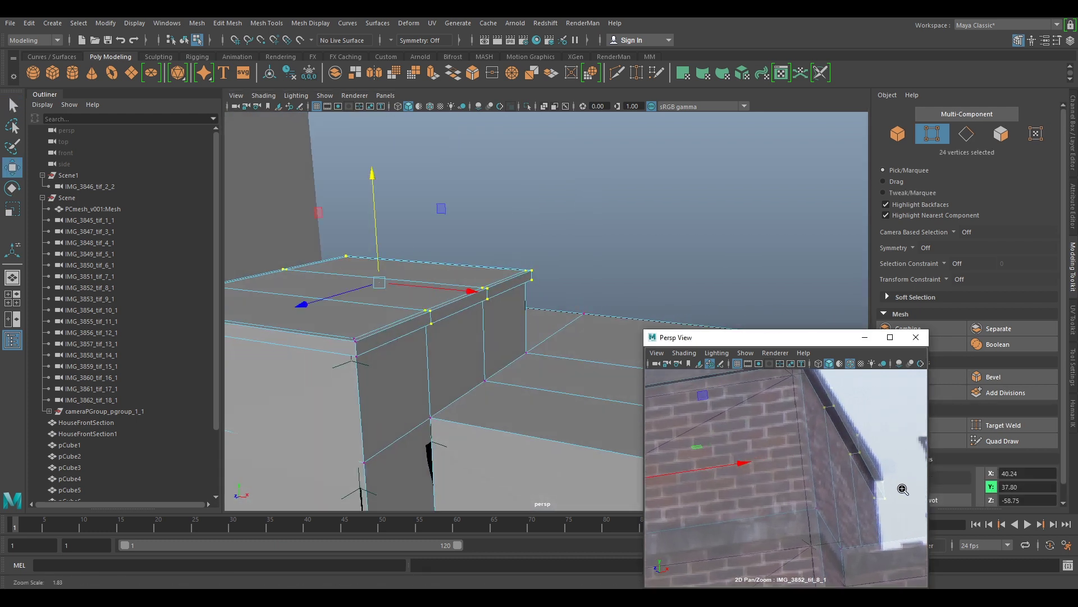
pyautogui.moveTo(796, 432); pyautogui.dragTo(778, 457, button='middle')
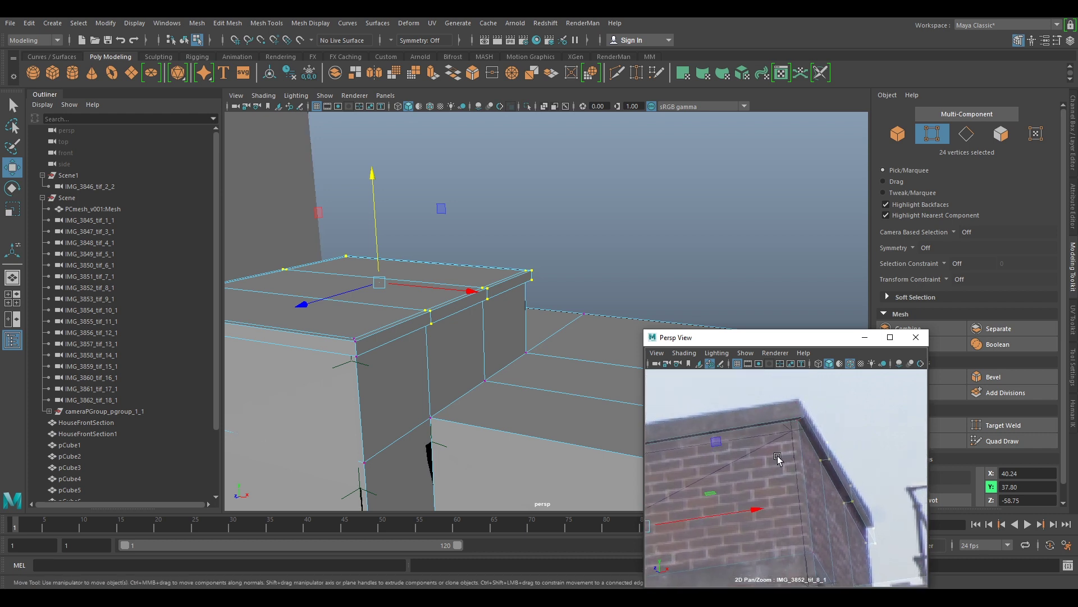
pyautogui.click(374, 255)
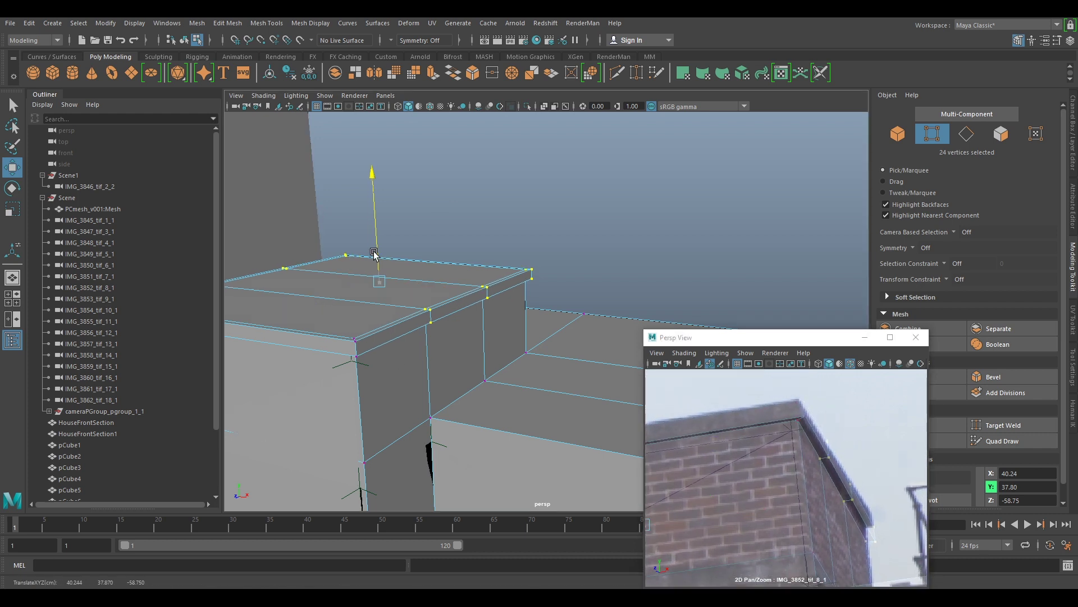
# - Raise the coping's 16 rear vertices to Y 38.04, and adjust the remaining vertex rows to follow the parapet line in the photo
pyautogui.keyDown('alt'); pyautogui.moveTo(374, 256); pyautogui.dragTo(417, 280); pyautogui.keyUp('alt')
pyautogui.keyDown('ctrl'); pyautogui.moveTo(344, 292); pyautogui.dragTo(344, 292); pyautogui.keyUp('ctrl')
pyautogui.moveTo(454, 231); pyautogui.dragTo(451, 227)
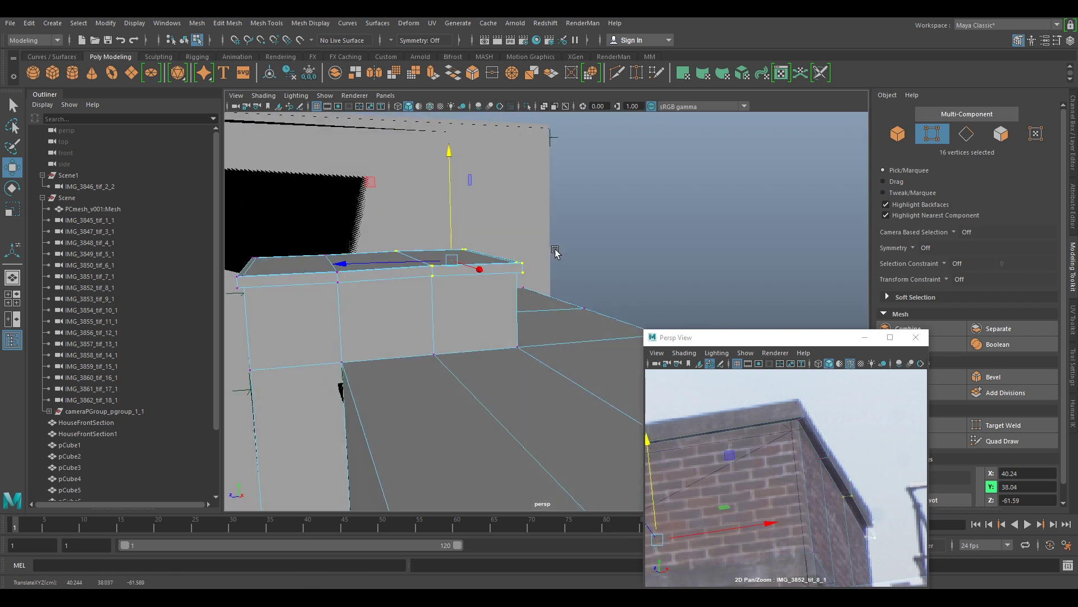
pyautogui.keyDown('alt'); pyautogui.moveTo(555, 252); pyautogui.dragTo(524, 246); pyautogui.keyUp('alt')
pyautogui.moveTo(557, 203); pyautogui.dragTo(416, 277)
pyautogui.moveTo(437, 235); pyautogui.dragTo(438, 231)
pyautogui.keyDown('alt'); pyautogui.moveTo(440, 236); pyautogui.dragTo(522, 270); pyautogui.keyUp('alt')
pyautogui.moveTo(498, 315); pyautogui.dragTo(498, 314)
pyautogui.moveTo(505, 259); pyautogui.dragTo(574, 315)
pyautogui.keyDown('alt'); pyautogui.moveTo(551, 356); pyautogui.dragTo(574, 368); pyautogui.keyUp('alt')
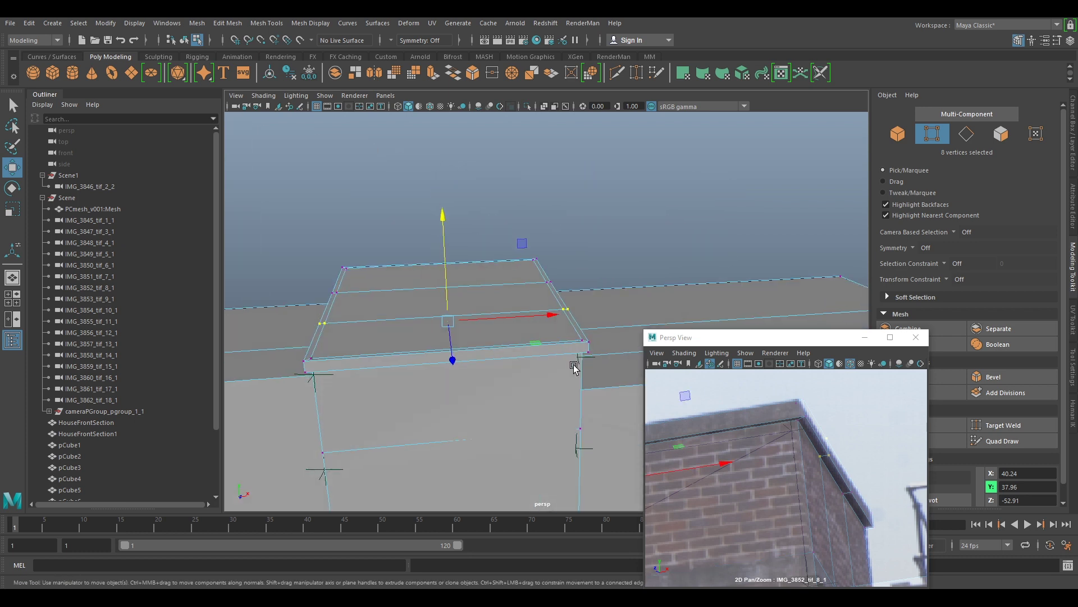
# - Examine the extension's windows and wall edges in reference photo IMG_3852 and the corresponding walls of the model
pyautogui.press('\\')
pyautogui.middleClick(784, 471)
pyautogui.press('\\')
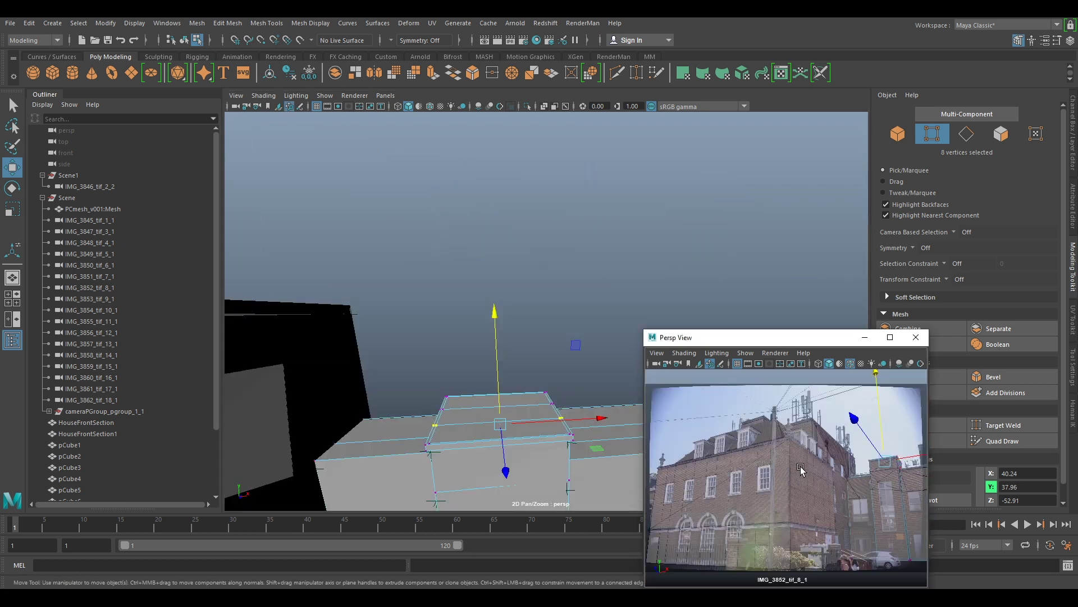
pyautogui.press('\\')
pyautogui.moveTo(868, 504); pyautogui.dragTo(683, 456, button='right')
pyautogui.moveTo(865, 514); pyautogui.dragTo(801, 407, button='middle')
pyautogui.moveTo(833, 478); pyautogui.dragTo(799, 446, button='middle')
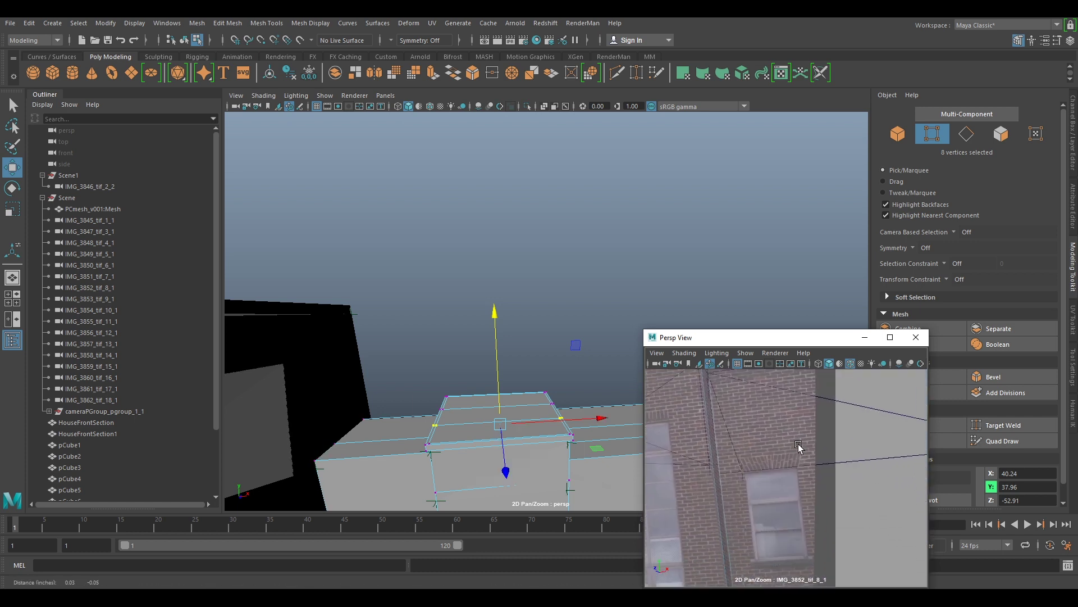
pyautogui.moveTo(800, 445); pyautogui.dragTo(733, 454, button='right')
pyautogui.press('\\')
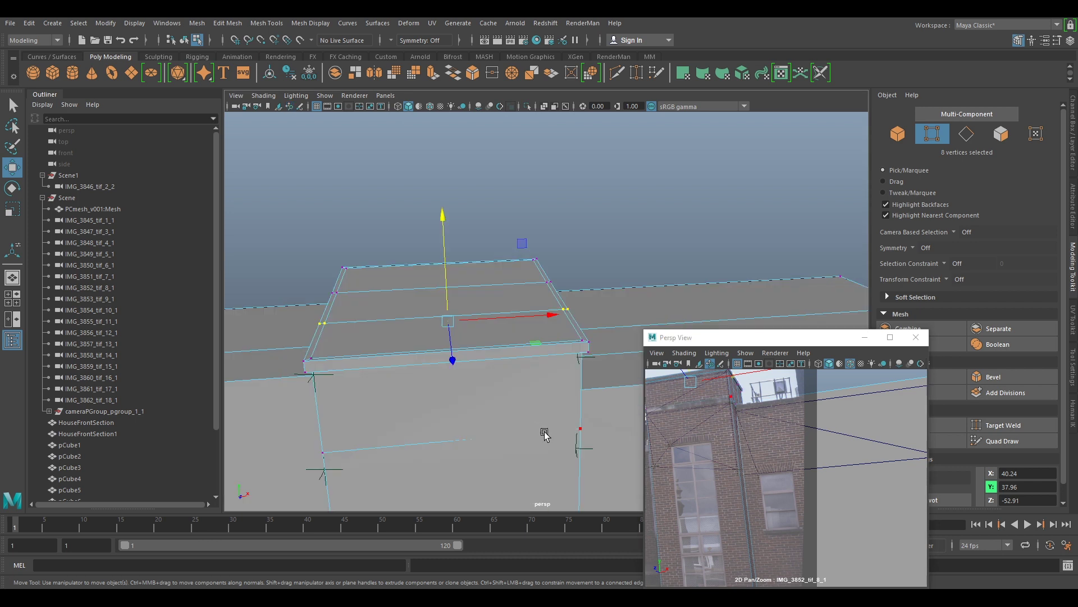
pyautogui.scroll(-5, 548, 431)
pyautogui.keyDown('alt'); pyautogui.moveTo(549, 429); pyautogui.dragTo(518, 426); pyautogui.keyUp('alt')
pyautogui.scroll(4, 520, 423)
pyautogui.scroll(-2, 521, 424)
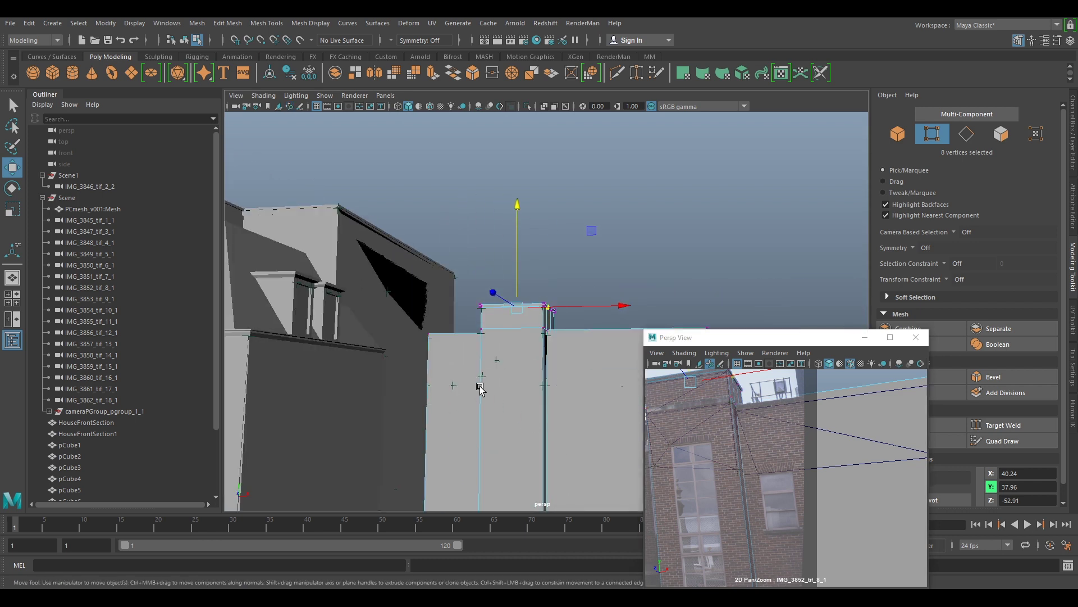
# - Hide PCmesh_v001:Mesh and move the reference photo window clear of the modeling tools
pyautogui.moveTo(520, 352); pyautogui.dragTo(544, 271, button='right')
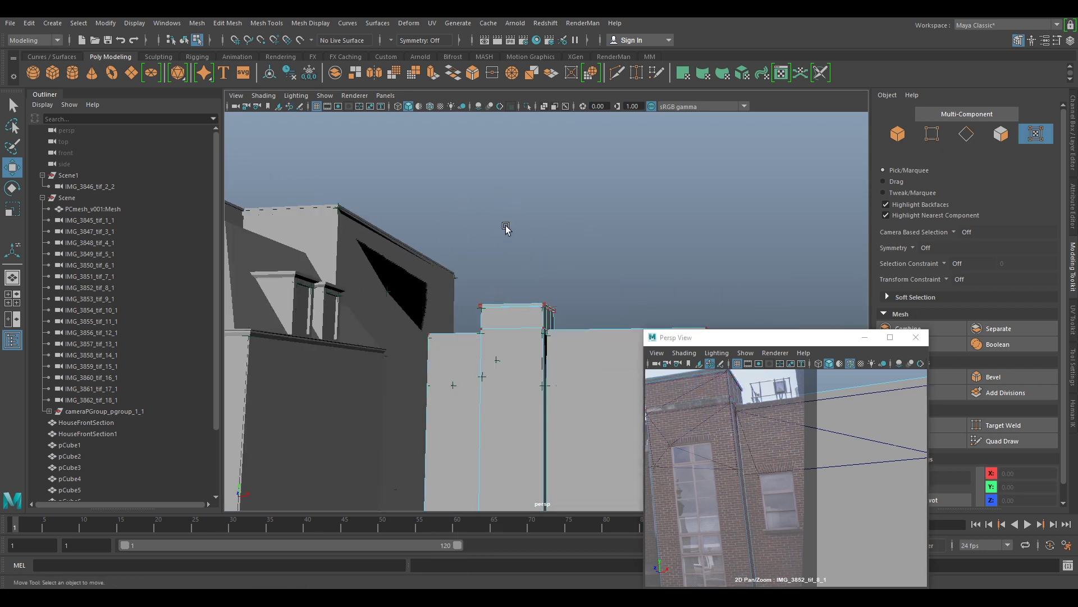
pyautogui.click(83, 206)
pyautogui.press('h')
pyautogui.scroll(-3, 766, 461)
pyautogui.moveTo(750, 490); pyautogui.dragTo(860, 470, button='middle')
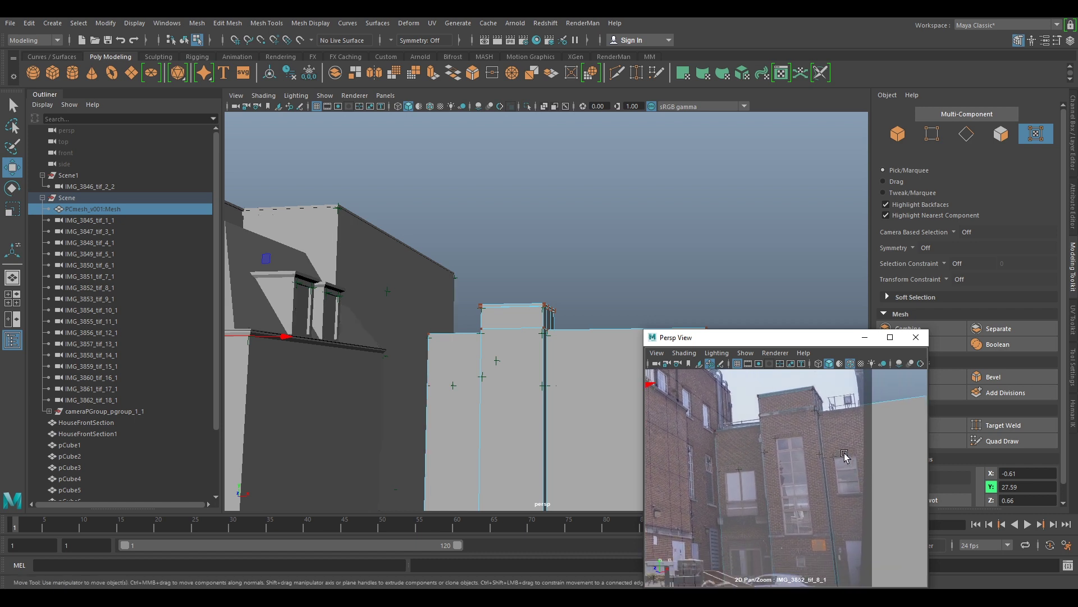
pyautogui.moveTo(777, 336); pyautogui.dragTo(665, 294)
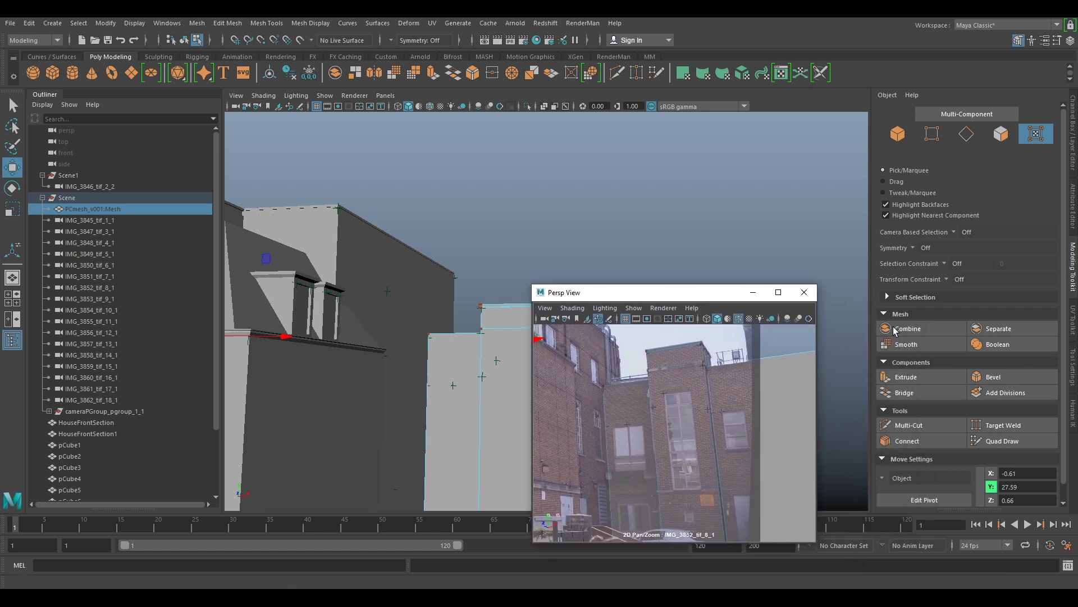
# - Use Multi-Cut to insert horizontal edge loops at the extension's window levels and vertical loops along both sides of the tall bay window
pyautogui.click(907, 425)
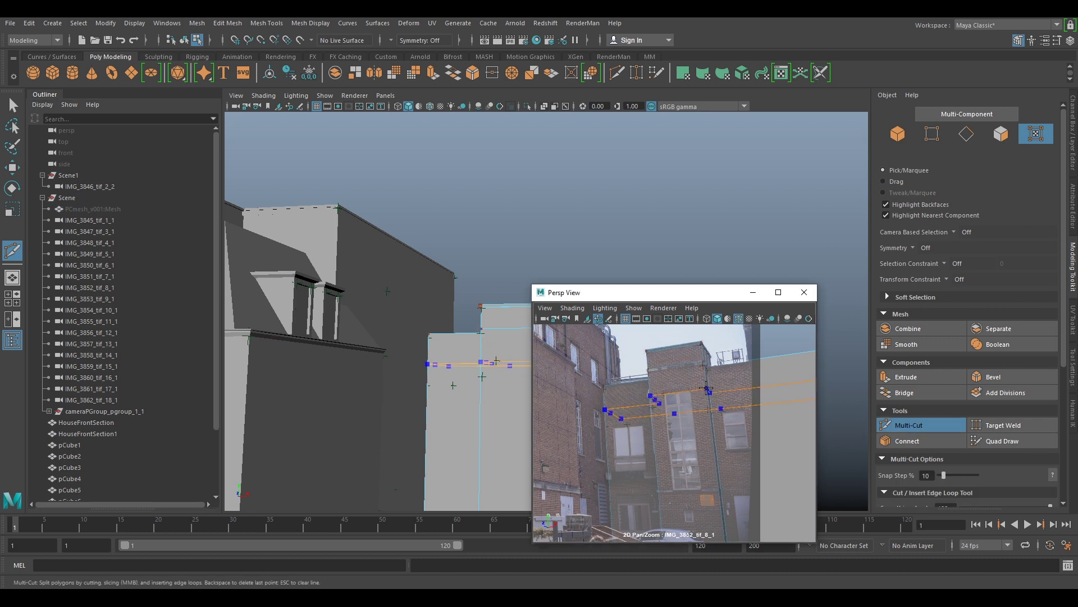
pyautogui.keyDown('ctrl'); pyautogui.click(716, 487); pyautogui.keyUp('ctrl')
pyautogui.keyDown('ctrl'); pyautogui.click(690, 389); pyautogui.keyUp('ctrl')
pyautogui.keyDown('ctrl'); pyautogui.click(662, 392); pyautogui.keyUp('ctrl')
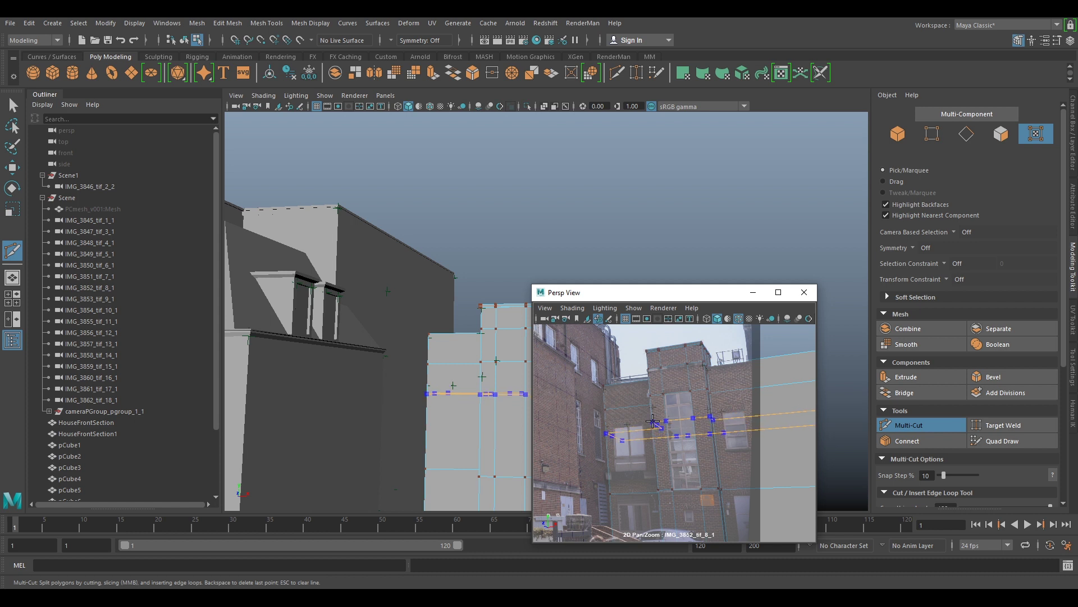
pyautogui.keyDown('ctrl'); pyautogui.click(605, 427); pyautogui.keyUp('ctrl')
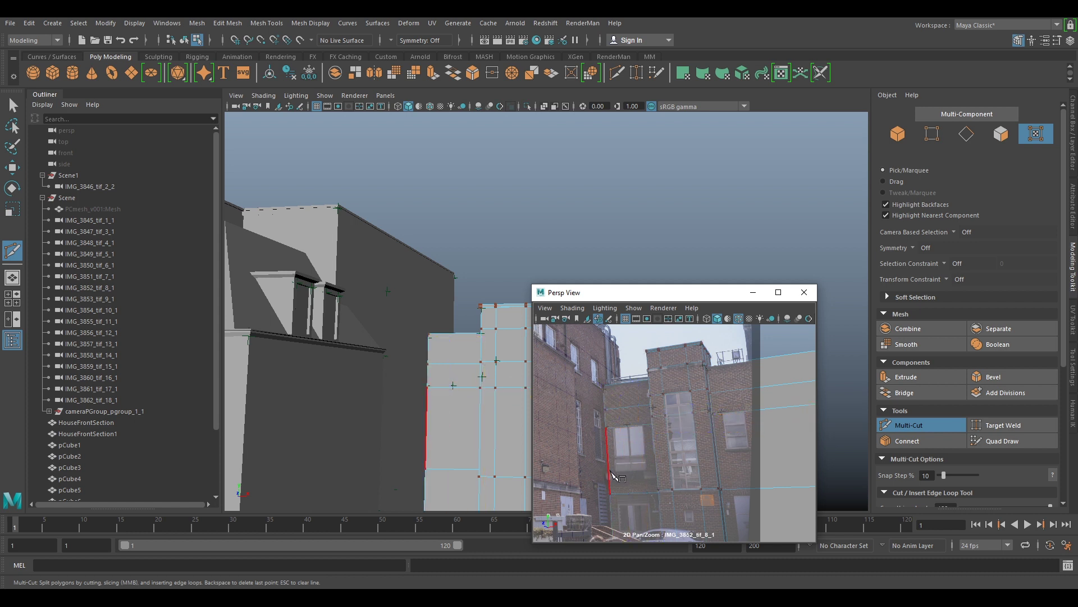
# - Insert edge loops at the sill and both sides of the window in the recessed wall beside the bay
pyautogui.scroll(5, 663, 456)
pyautogui.moveTo(663, 483); pyautogui.dragTo(712, 429, button='middle')
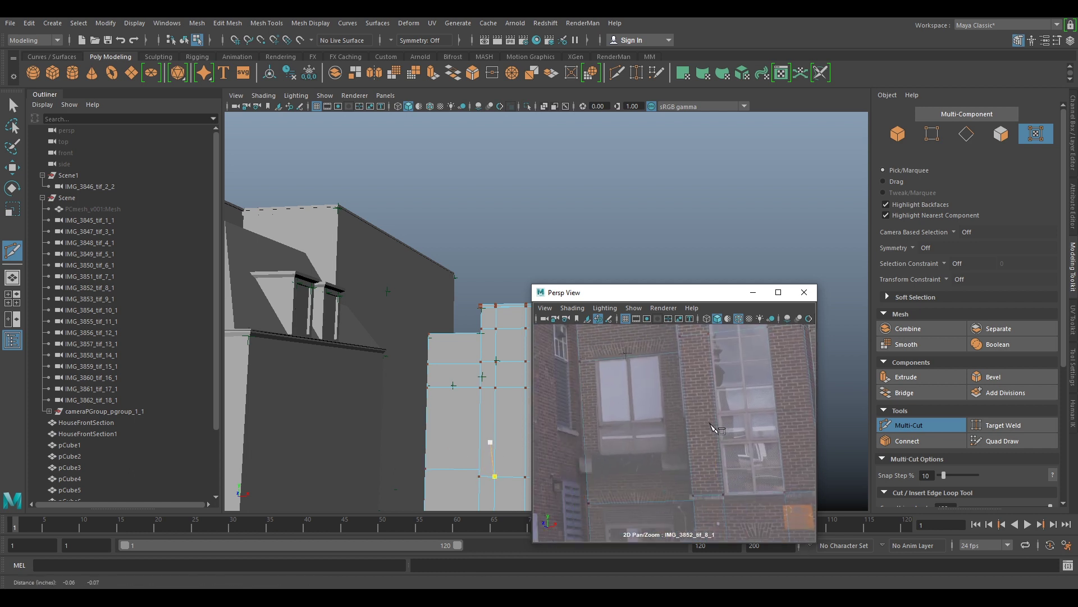
pyautogui.keyDown('ctrl'); pyautogui.click(586, 456); pyautogui.keyUp('ctrl')
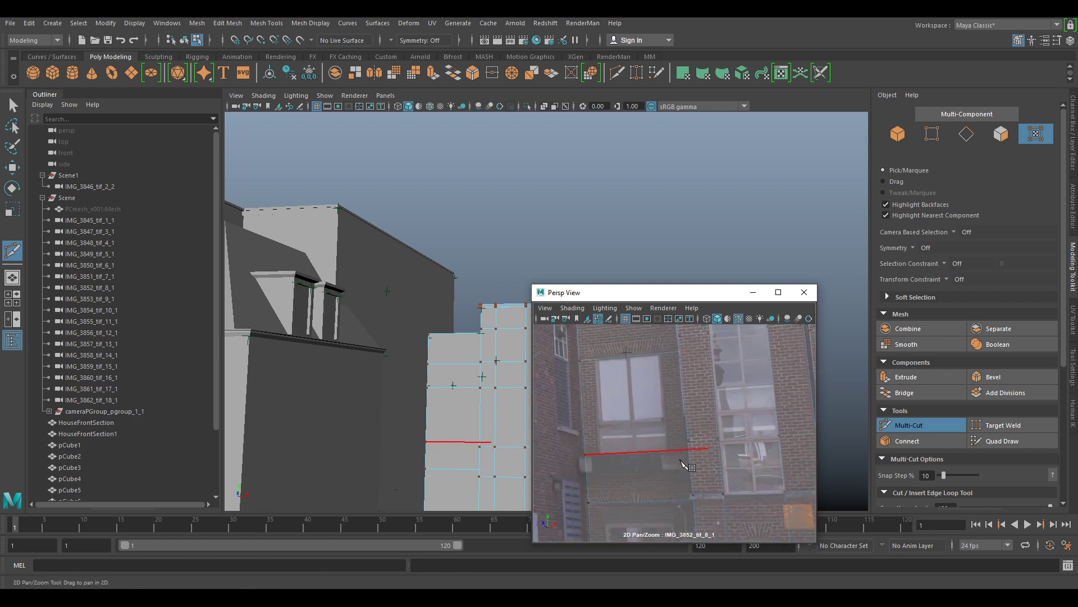
pyautogui.keyDown('ctrl'); pyautogui.click(668, 451); pyautogui.keyUp('ctrl')
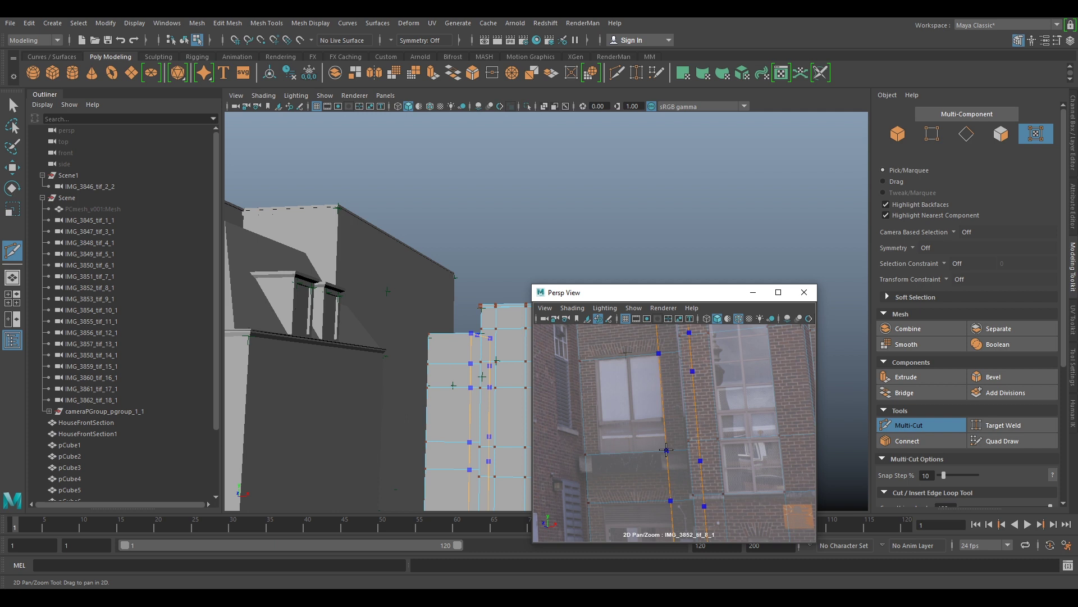
pyautogui.keyDown('ctrl'); pyautogui.click(599, 453); pyautogui.keyUp('ctrl')
# - Insert edge loops along the sides and sill of the upper window in the wing beyond the bay
pyautogui.moveTo(706, 444); pyautogui.dragTo(692, 443, button='right')
pyautogui.moveTo(692, 443); pyautogui.dragTo(616, 474, button='middle')
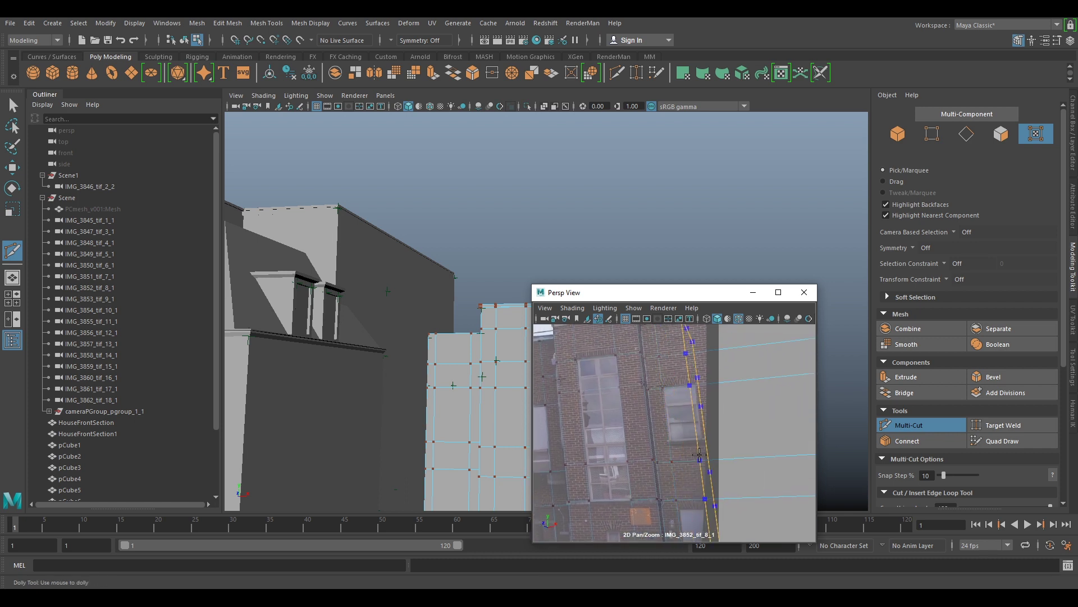
pyautogui.click(937, 136)
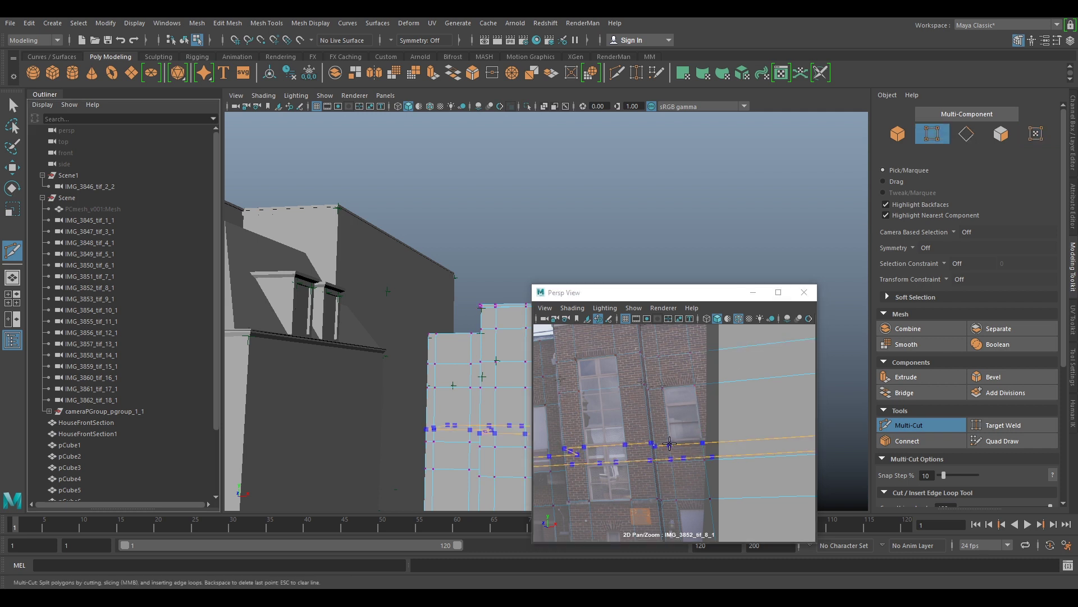
pyautogui.keyDown('ctrl'); pyautogui.click(670, 440); pyautogui.keyUp('ctrl')
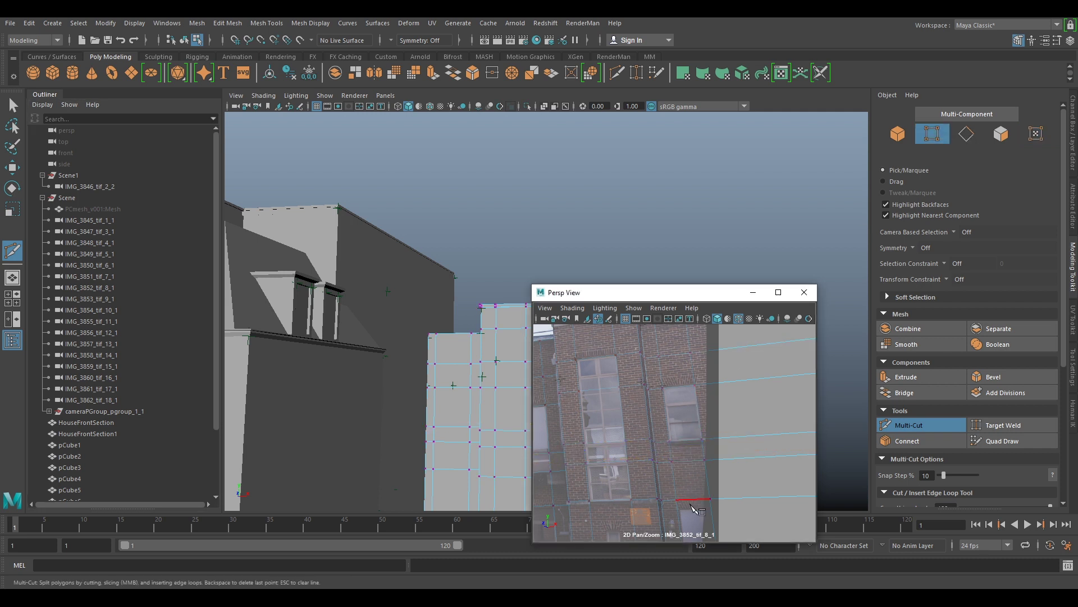
# - Insert further edge loops at the lower window level of the wing beyond the bay, following the reference photo
pyautogui.click(717, 494)
pyautogui.moveTo(716, 494); pyautogui.dragTo(680, 488, button='middle')
pyautogui.moveTo(679, 487); pyautogui.dragTo(702, 438, button='right')
pyautogui.keyDown('ctrl'); pyautogui.click(674, 408); pyautogui.keyUp('ctrl')
pyautogui.click(731, 512)
pyautogui.moveTo(766, 479); pyautogui.dragTo(688, 436, button='right')
pyautogui.click(692, 422)
# - Return to object mode and compare the extension's new wireframe grid with the whole reference photo
pyautogui.moveTo(680, 434); pyautogui.dragTo(753, 451, button='middle')
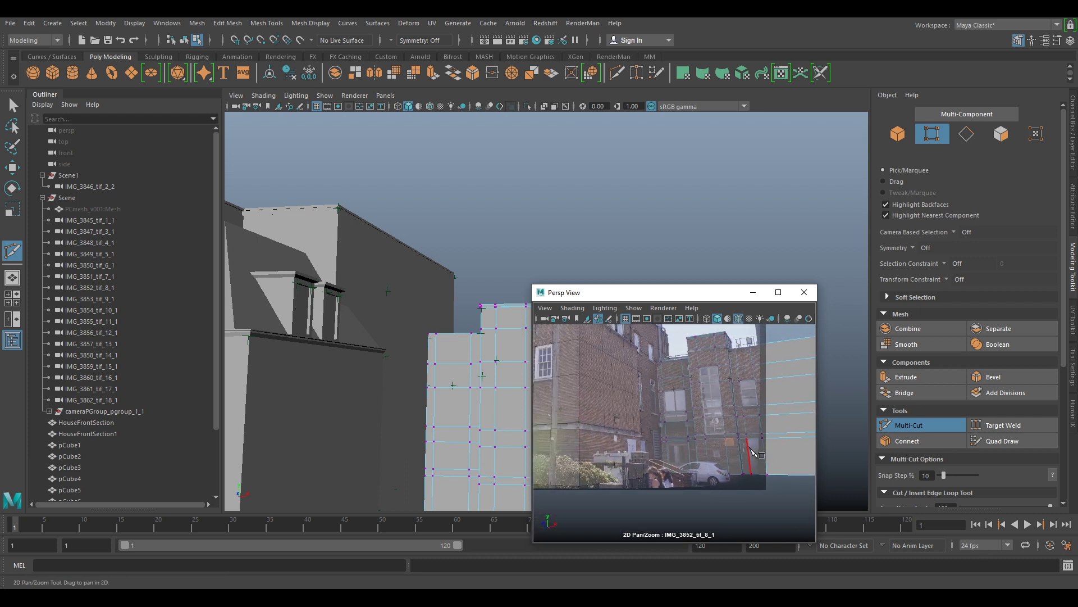
pyautogui.moveTo(666, 444); pyautogui.dragTo(785, 493, button='middle')
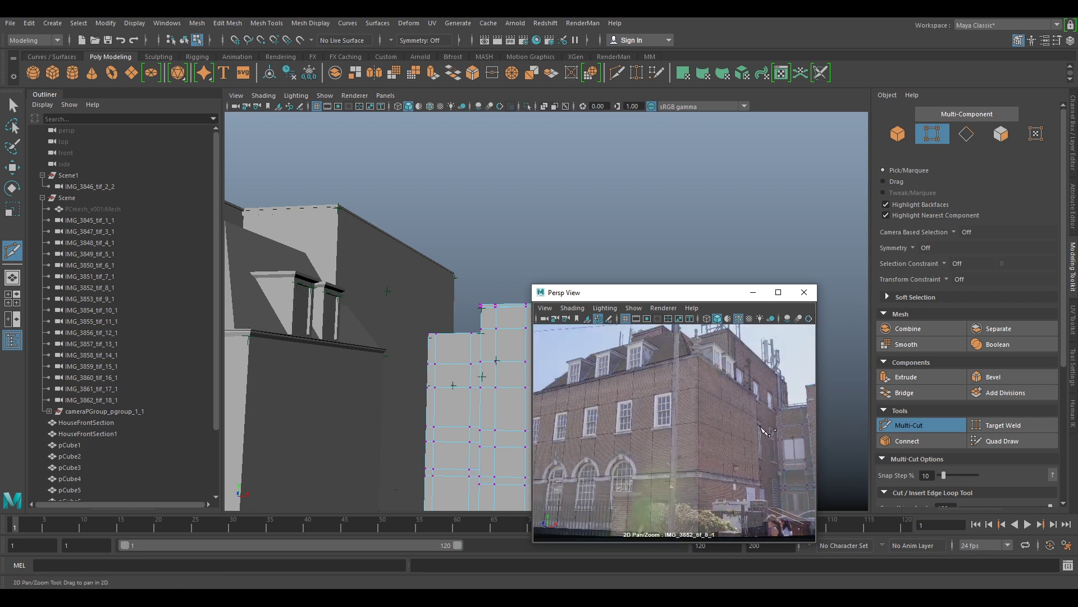
pyautogui.moveTo(760, 426); pyautogui.dragTo(696, 421, button='middle')
pyautogui.click(758, 429)
pyautogui.moveTo(757, 429); pyautogui.dragTo(798, 440, button='right')
pyautogui.moveTo(719, 399); pyautogui.dragTo(619, 458, button='middle')
pyautogui.rightClick(701, 440)
pyautogui.moveTo(701, 440); pyautogui.dragTo(756, 274, button='right')
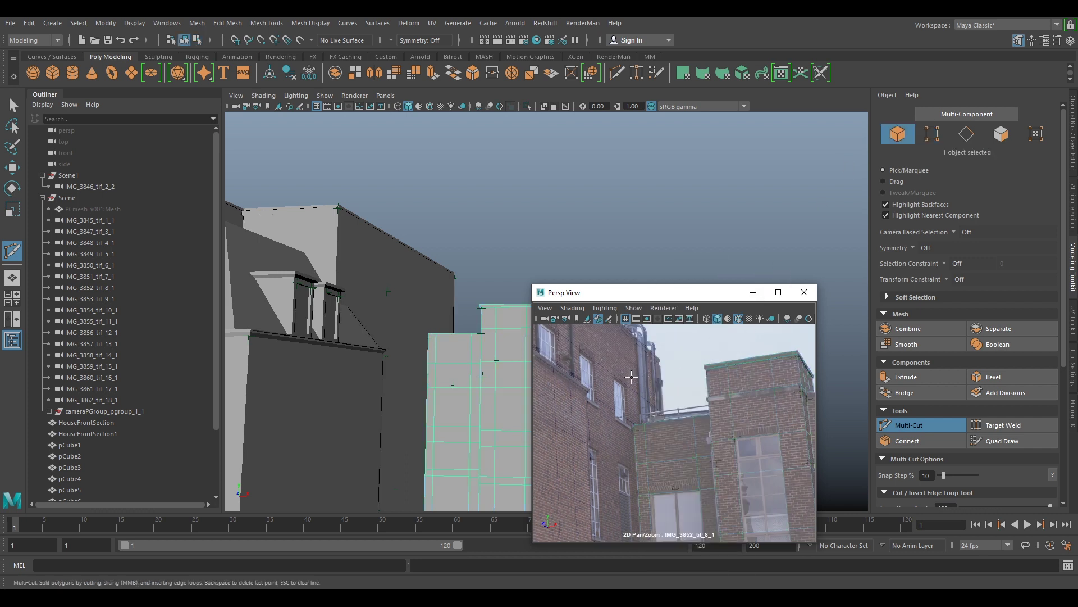
pyautogui.scroll(1, 635, 420)
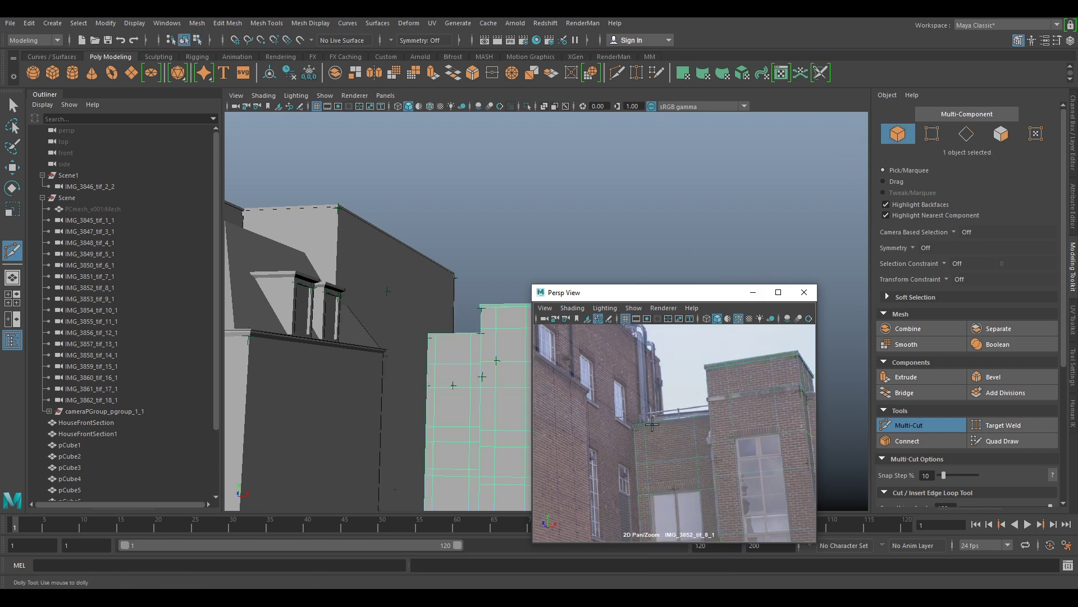
pyautogui.scroll(-5, 652, 424)
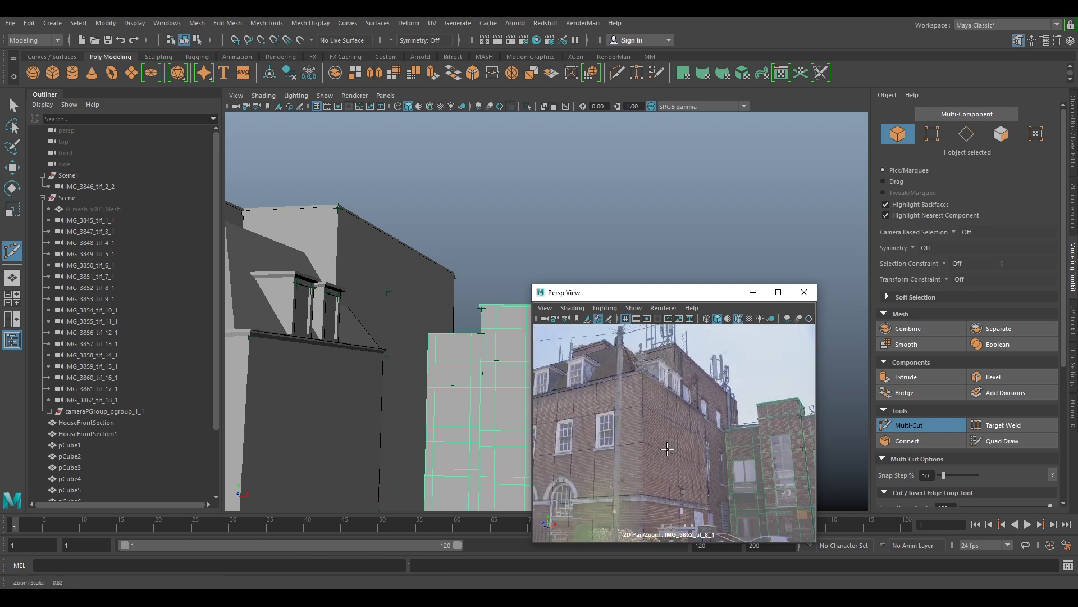
pyautogui.scroll(-4, 667, 449)
pyautogui.scroll(-2, 725, 477)
pyautogui.moveTo(727, 499); pyautogui.dragTo(718, 445, button='middle')
pyautogui.scroll(1, 718, 445)
pyautogui.moveTo(718, 445); pyautogui.dragTo(773, 456, button='right')
pyautogui.moveTo(777, 458); pyautogui.dragTo(841, 513, button='middle')
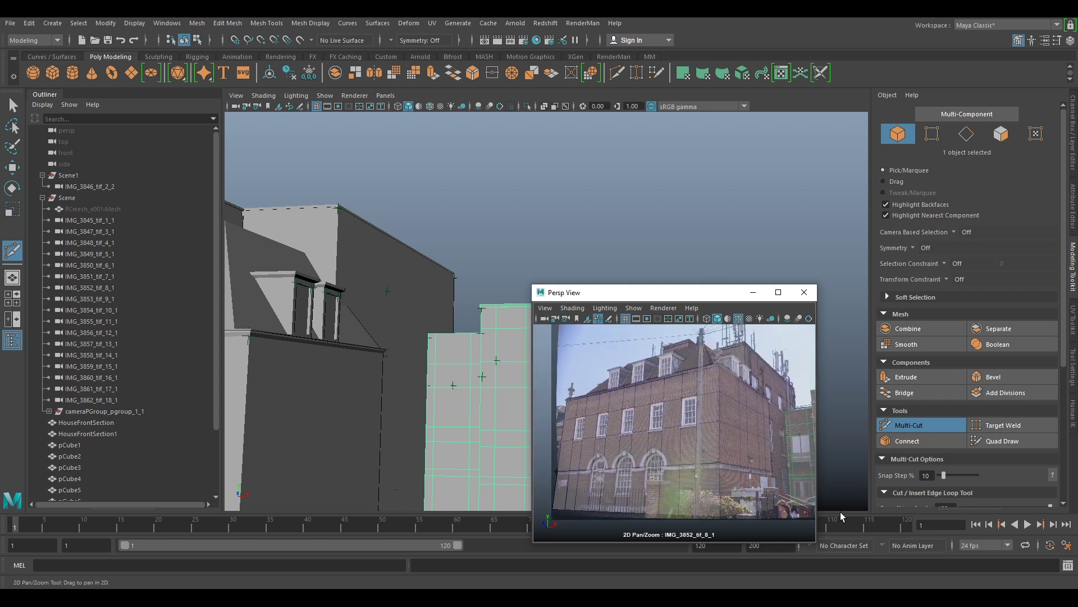
pyautogui.press('\\')
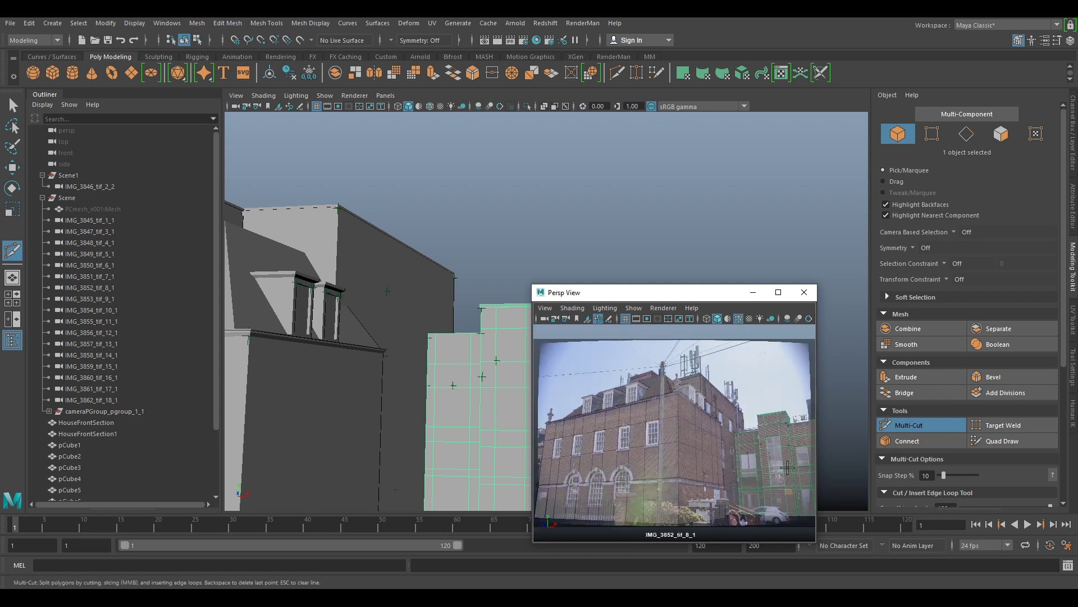
# - Select the 41 vertices along the extension's bottom edge and raise them to Y -16.48
pyautogui.scroll(-3, 325, 302)
pyautogui.keyDown('alt'); pyautogui.moveTo(494, 388); pyautogui.dragTo(414, 371, button='middle'); pyautogui.keyUp('alt')
pyautogui.scroll(-1, 414, 371)
pyautogui.keyDown('alt'); pyautogui.moveTo(414, 371); pyautogui.dragTo(429, 397); pyautogui.keyUp('alt')
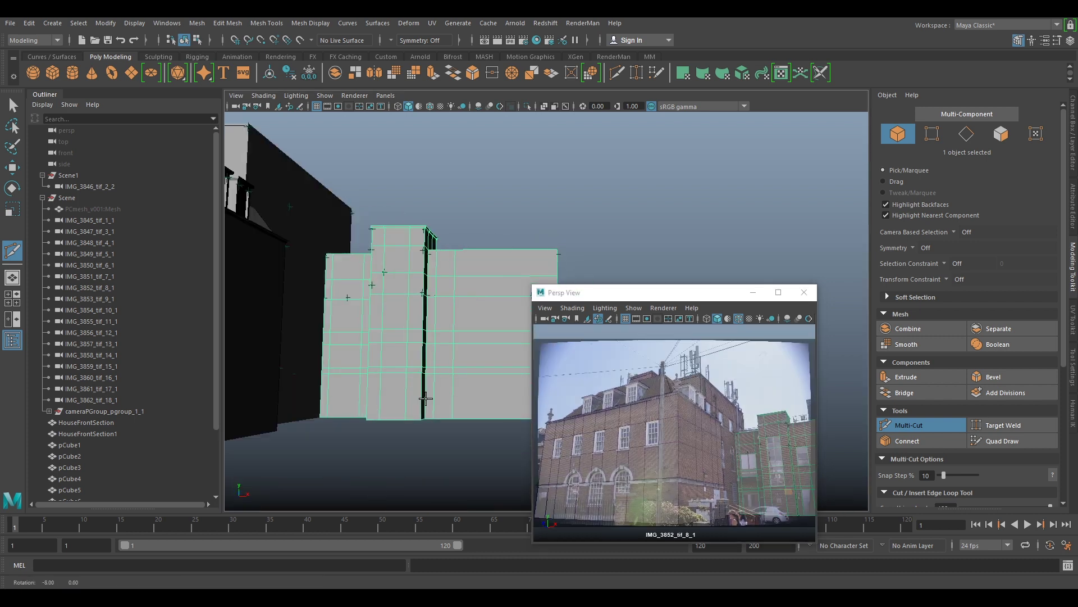
pyautogui.keyDown('alt'); pyautogui.moveTo(428, 397); pyautogui.dragTo(442, 372, button='middle'); pyautogui.keyUp('alt')
pyautogui.press('q')
pyautogui.moveTo(458, 290); pyautogui.dragTo(404, 290, button='right')
pyautogui.moveTo(269, 423); pyautogui.dragTo(616, 371)
pyautogui.press('w')
pyautogui.moveTo(424, 357); pyautogui.dragTo(421, 353)
# - Fine-tune the height of the selected bottom vertices to Y -15.93 against the ground line in the reference photo
pyautogui.moveTo(698, 485); pyautogui.dragTo(709, 498, button='right')
pyautogui.moveTo(709, 497); pyautogui.dragTo(625, 376, button='middle')
pyautogui.moveTo(626, 376); pyautogui.dragTo(809, 498, button='right')
pyautogui.moveTo(762, 420); pyautogui.dragTo(579, 425, button='middle')
pyautogui.moveTo(579, 425); pyautogui.dragTo(766, 489, button='right')
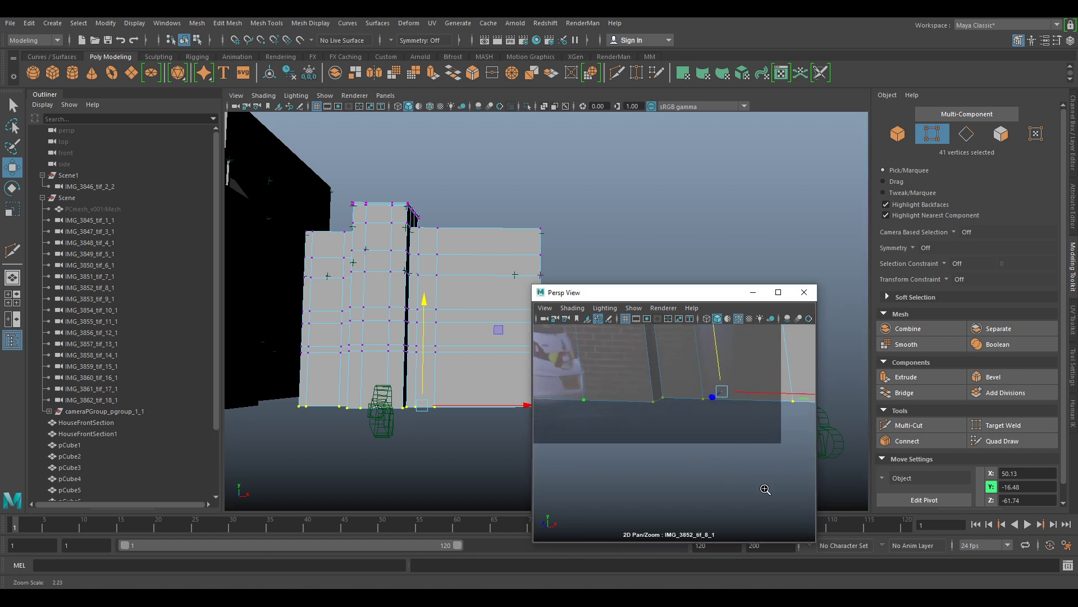
pyautogui.moveTo(717, 368)
pyautogui.mouseDown()
pyautogui.moveTo(717, 353)
pyautogui.moveTo(717, 364)
pyautogui.mouseUp()
pyautogui.moveTo(716, 364); pyautogui.dragTo(637, 371, button='right')
pyautogui.moveTo(669, 372); pyautogui.dragTo(765, 474, button='middle')
pyautogui.moveTo(765, 475); pyautogui.dragTo(598, 431, button='right')
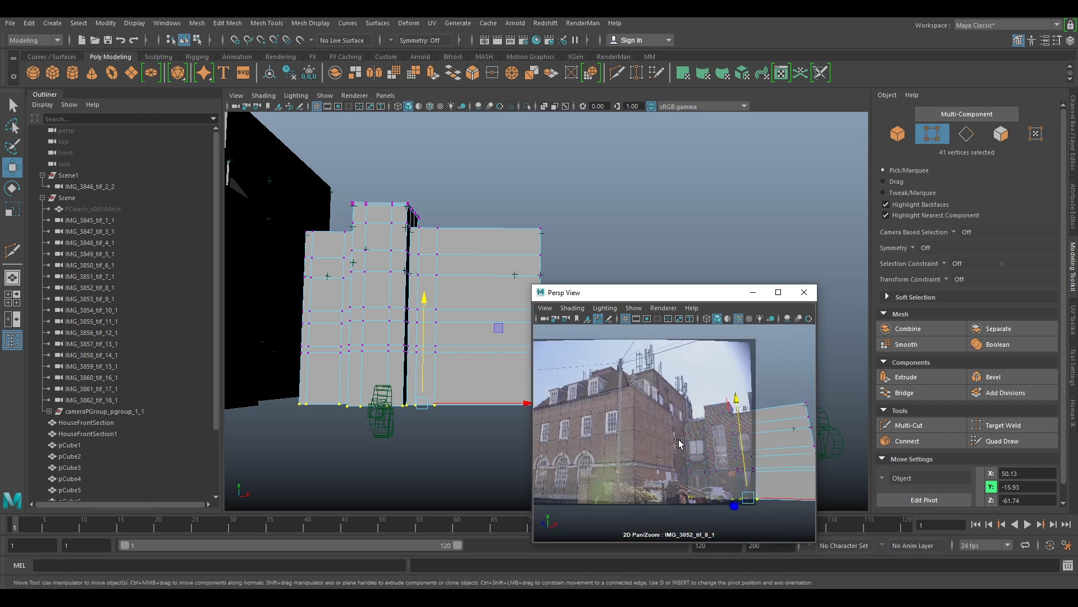
# - Return to object mode, collapse the Scene group and select all building objects from HouseFrontSection to pCube10 to check them against the photo
pyautogui.moveTo(598, 431); pyautogui.dragTo(674, 423, button='middle')
pyautogui.moveTo(737, 382); pyautogui.dragTo(789, 274, button='right')
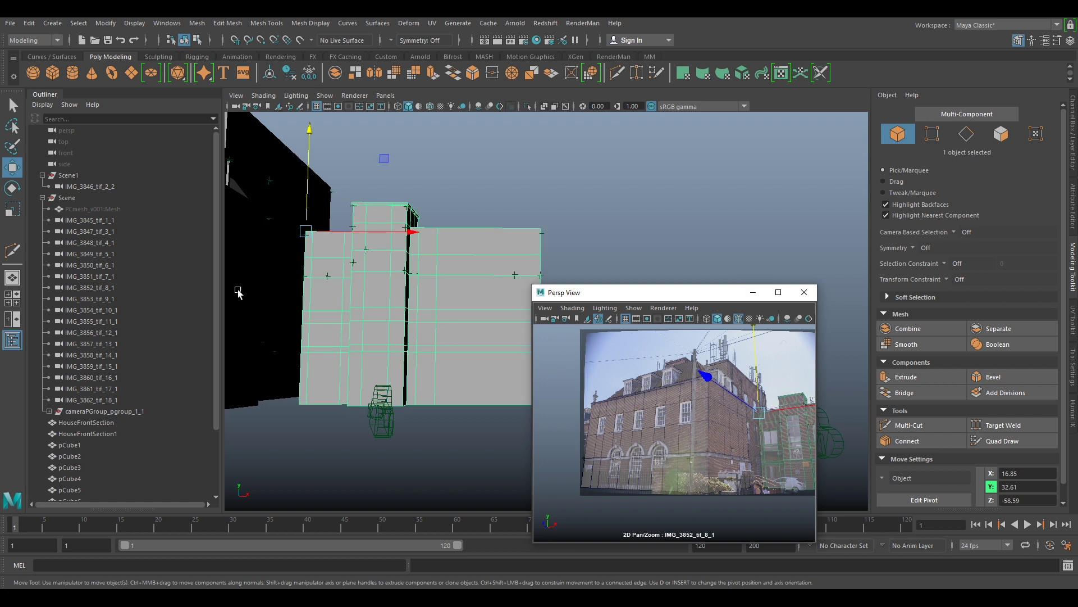
pyautogui.click(42, 198)
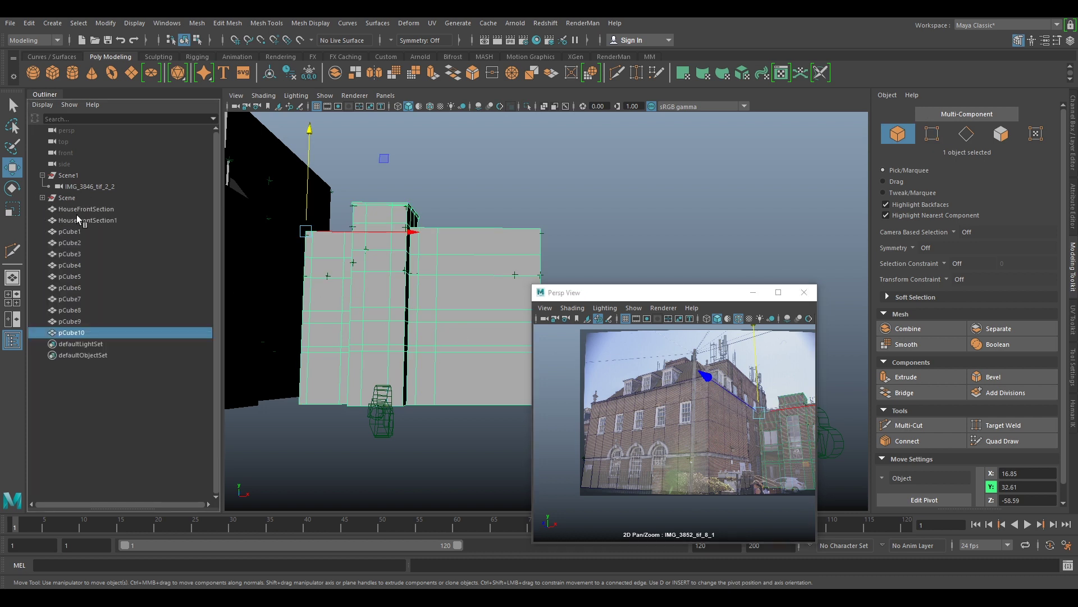
pyautogui.click(82, 209)
pyautogui.keyDown('shift'); pyautogui.click(70, 332); pyautogui.keyUp('shift')
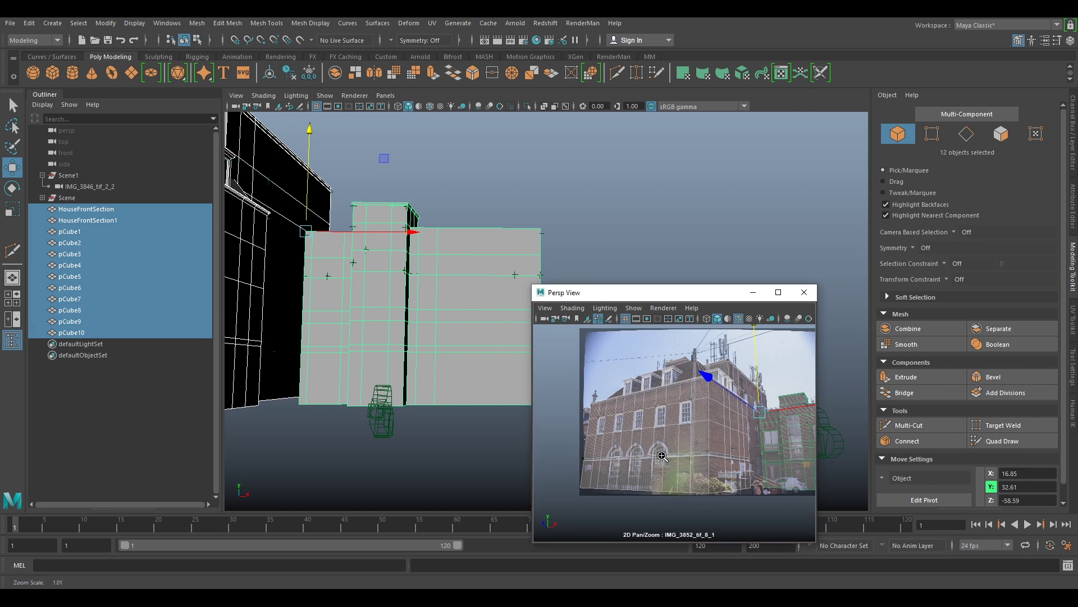
pyautogui.scroll(8, 653, 478)
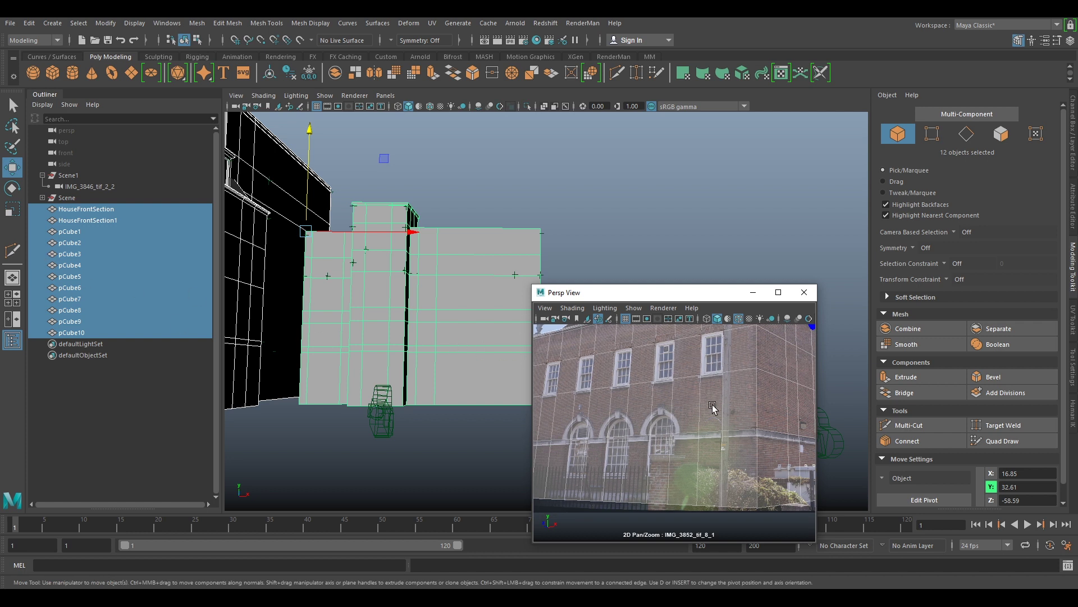
# - Insert a horizontal edge loop across the lower walls of HouseFrontSection, below the arched windows, with Multi-Cut
pyautogui.moveTo(781, 424); pyautogui.dragTo(909, 471, button='right')
pyautogui.moveTo(797, 465); pyautogui.dragTo(536, 390, button='right')
pyautogui.click(84, 332)
pyautogui.click(86, 209)
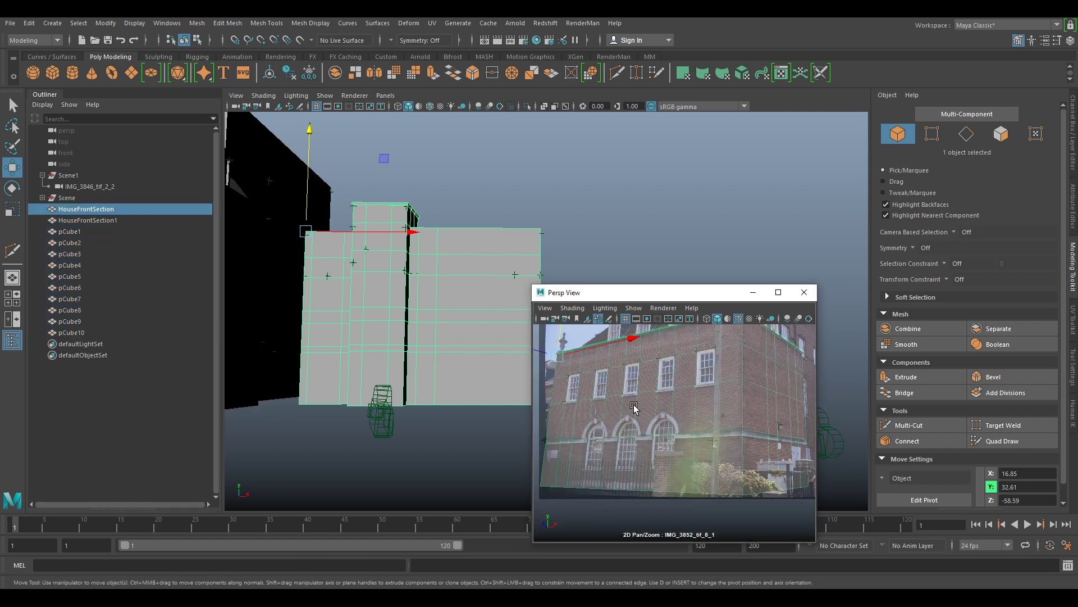
pyautogui.click(909, 425)
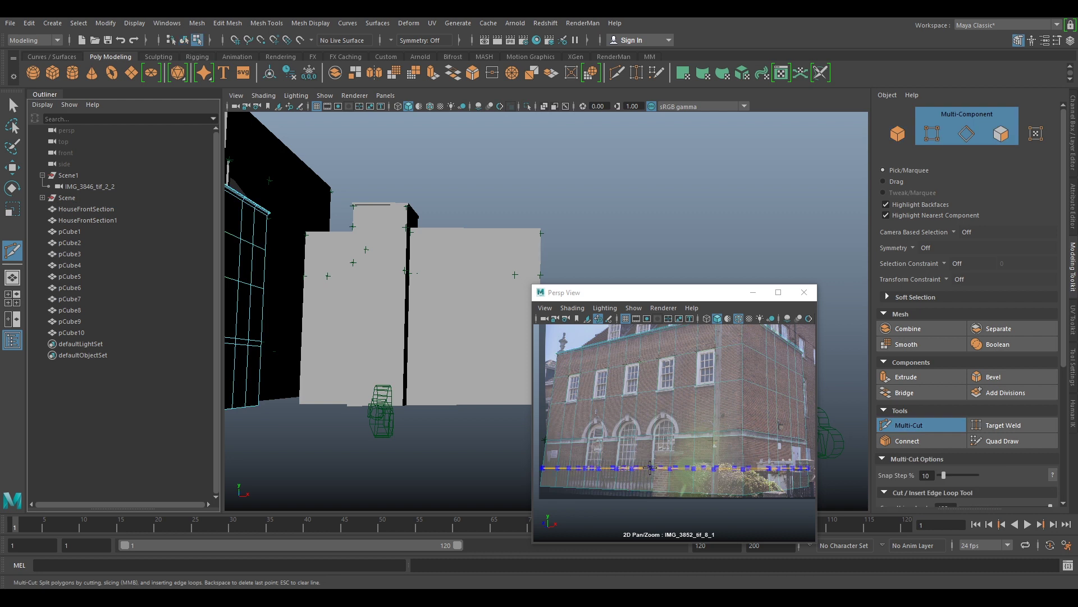
pyautogui.keyDown('ctrl'); pyautogui.click(656, 473); pyautogui.keyUp('ctrl')
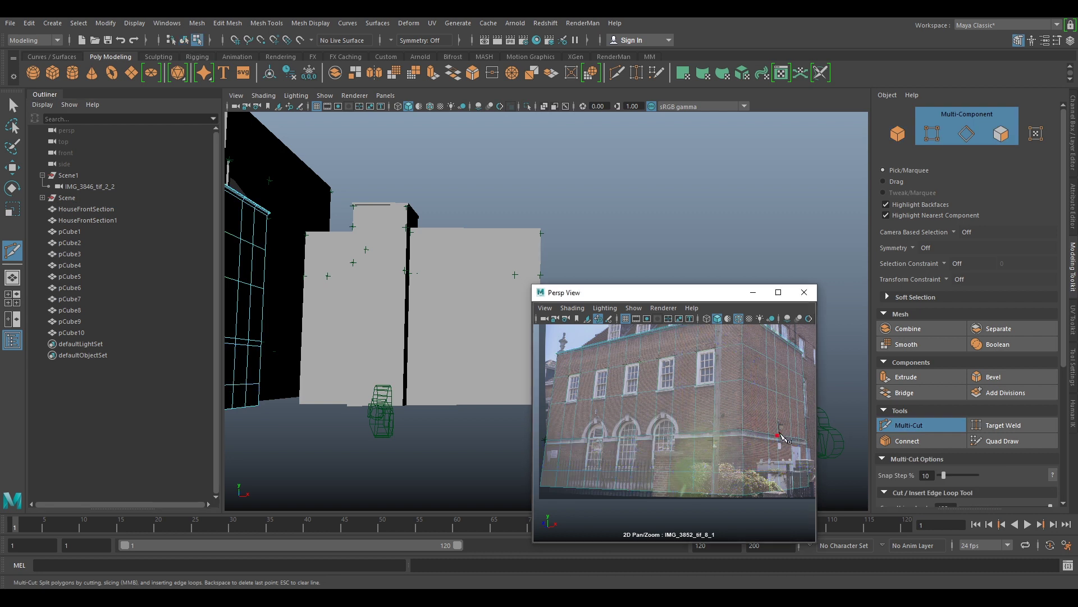
pyautogui.moveTo(801, 421); pyautogui.dragTo(780, 426, button='right')
pyautogui.moveTo(781, 426); pyautogui.dragTo(708, 456, button='middle')
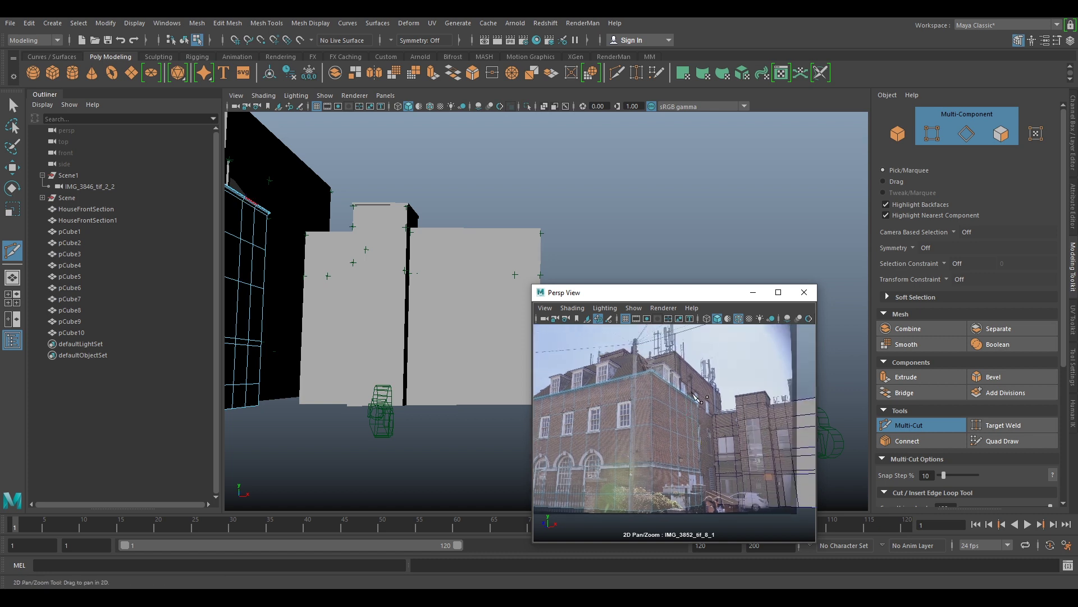
pyautogui.moveTo(731, 461); pyautogui.dragTo(709, 433, button='right')
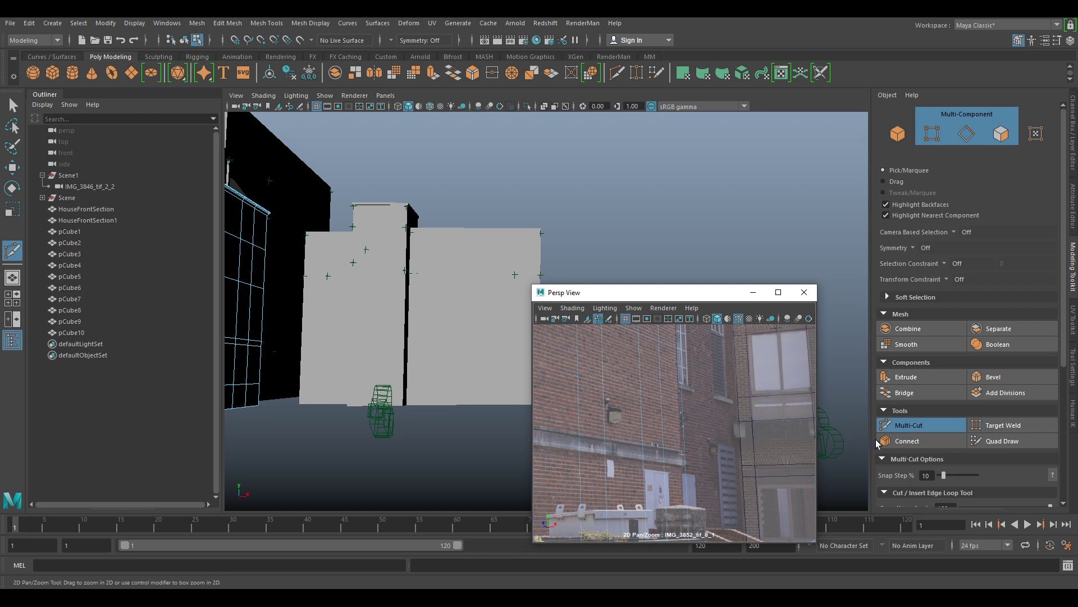
pyautogui.click(899, 425)
pyautogui.press('\\')
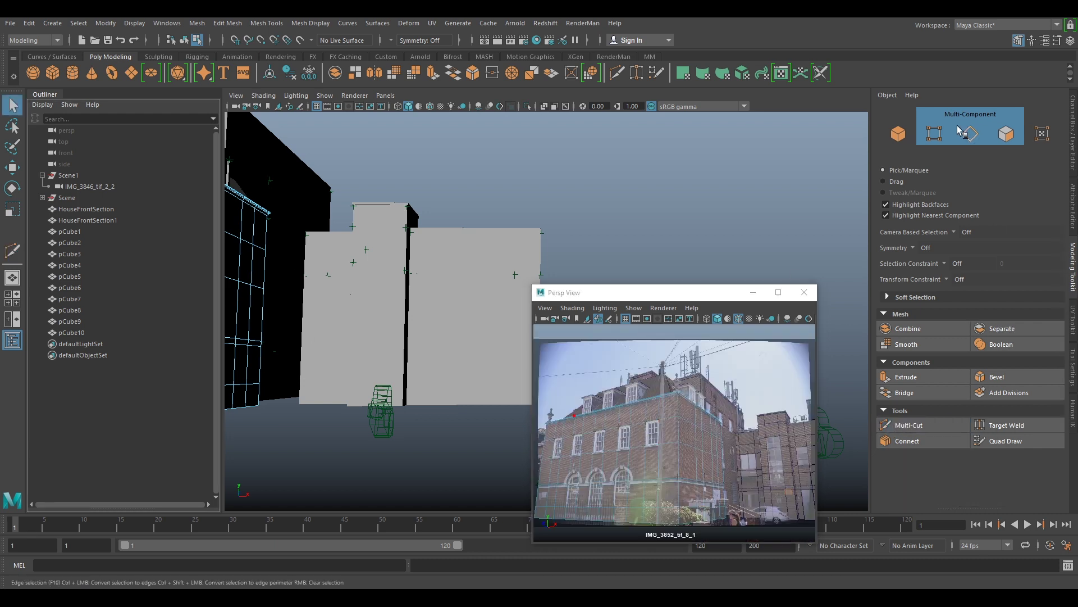
# - Combine all building objects from HouseFrontSection to pCube10 into one mesh and delete its construction history
pyautogui.click(899, 134)
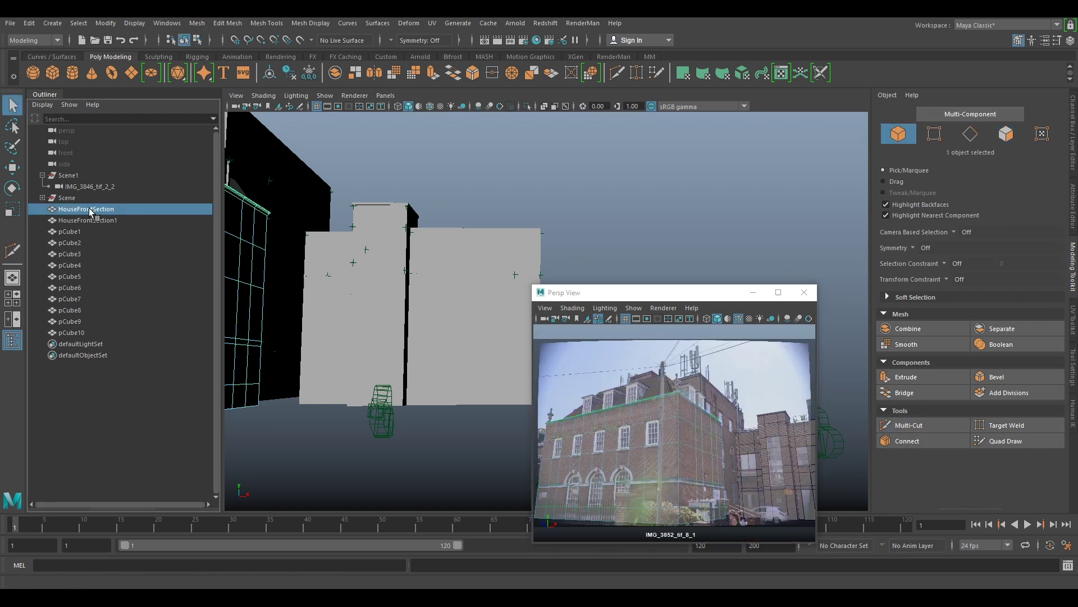
pyautogui.keyDown('shift'); pyautogui.click(85, 332); pyautogui.keyUp('shift')
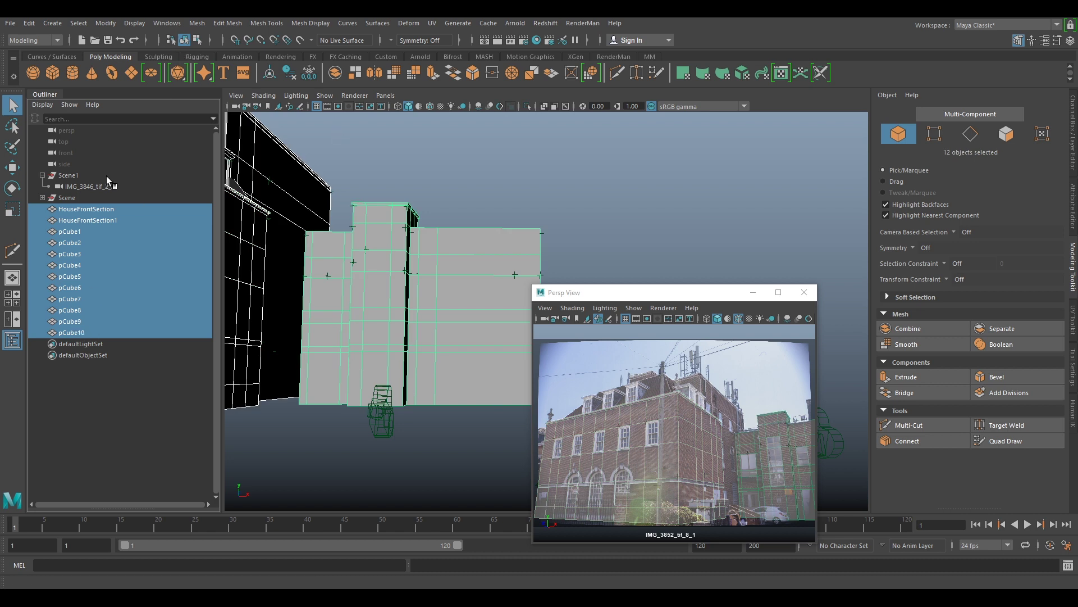
pyautogui.click(206, 25)
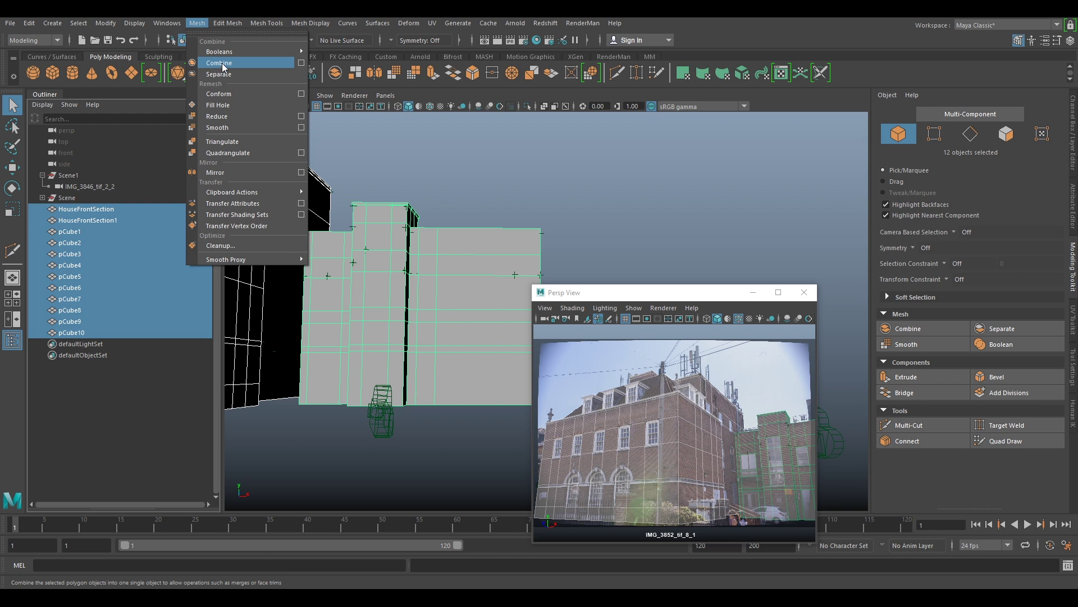
pyautogui.click(219, 63)
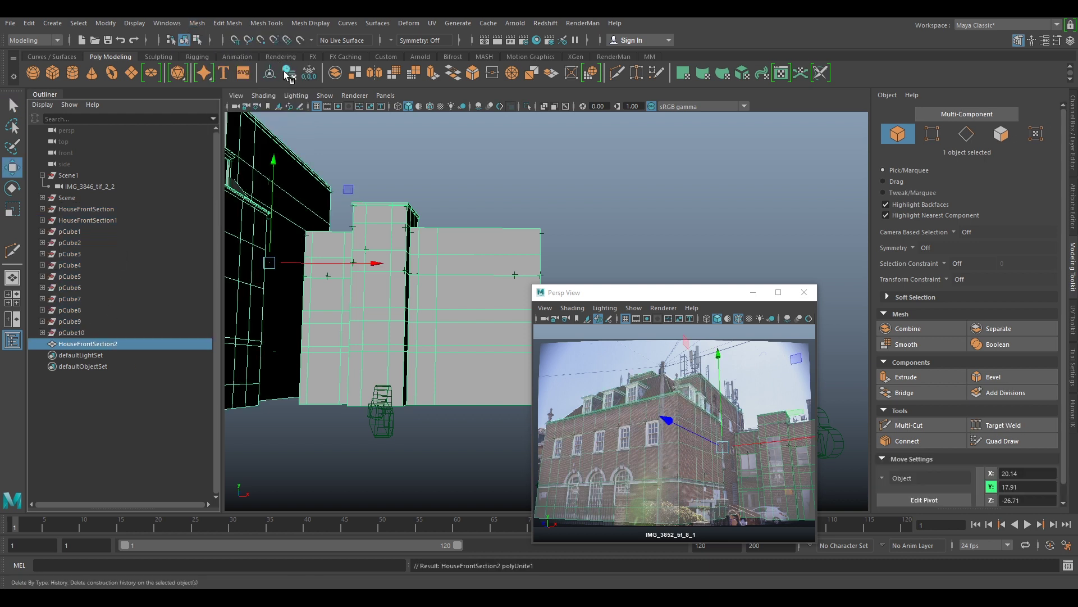
pyautogui.click(28, 23)
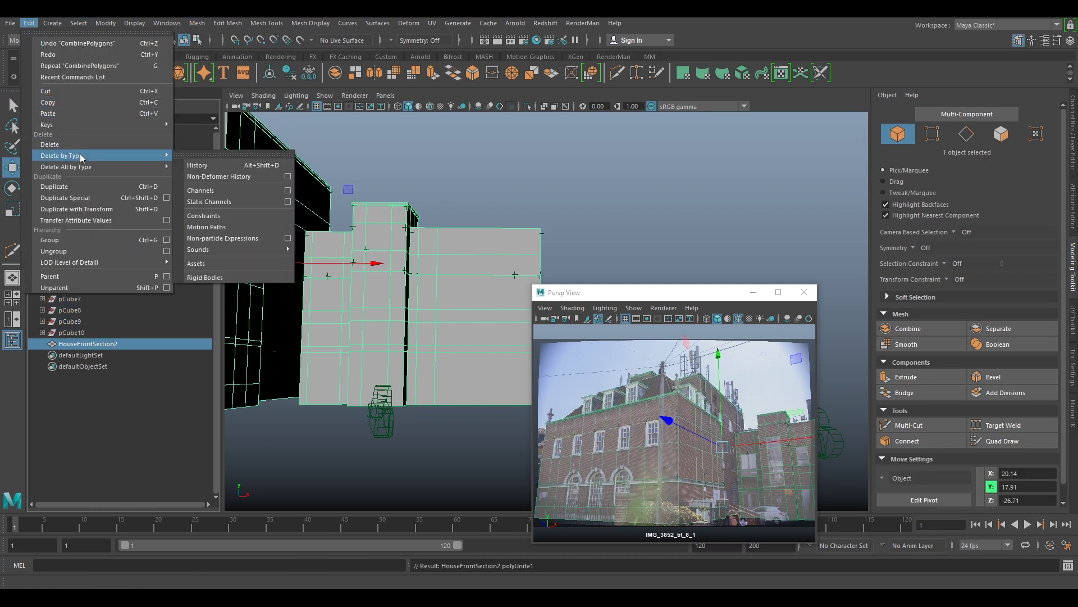
pyautogui.click(206, 162)
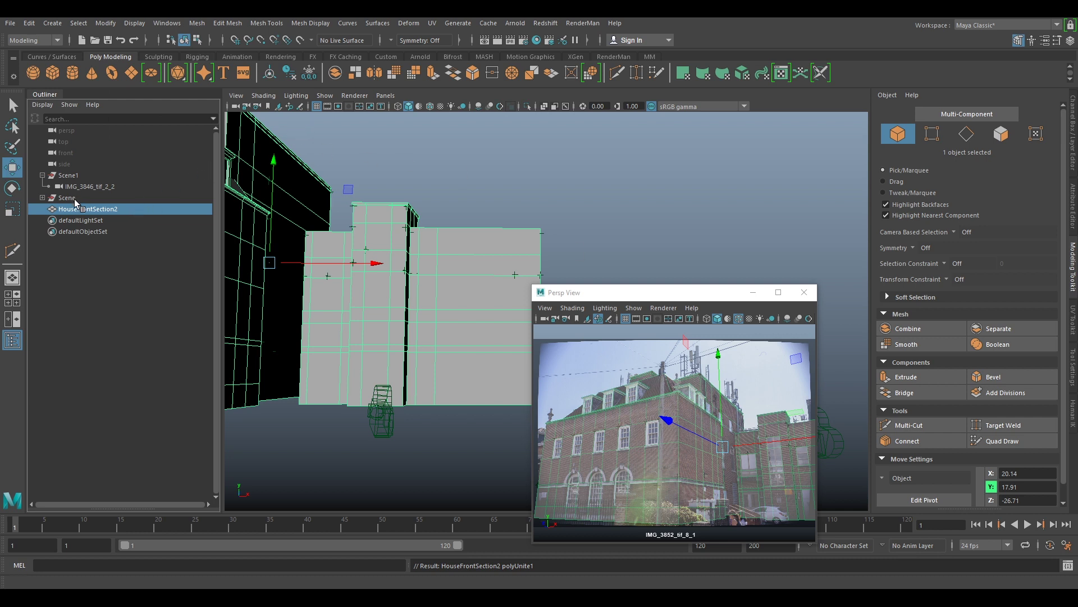
# - Expand the Scene group and check the combined mesh through the IMG_3845_tif_1_1 and IMG_3847_tif_3_1 cameras
pyautogui.click(43, 198)
pyautogui.click(88, 221)
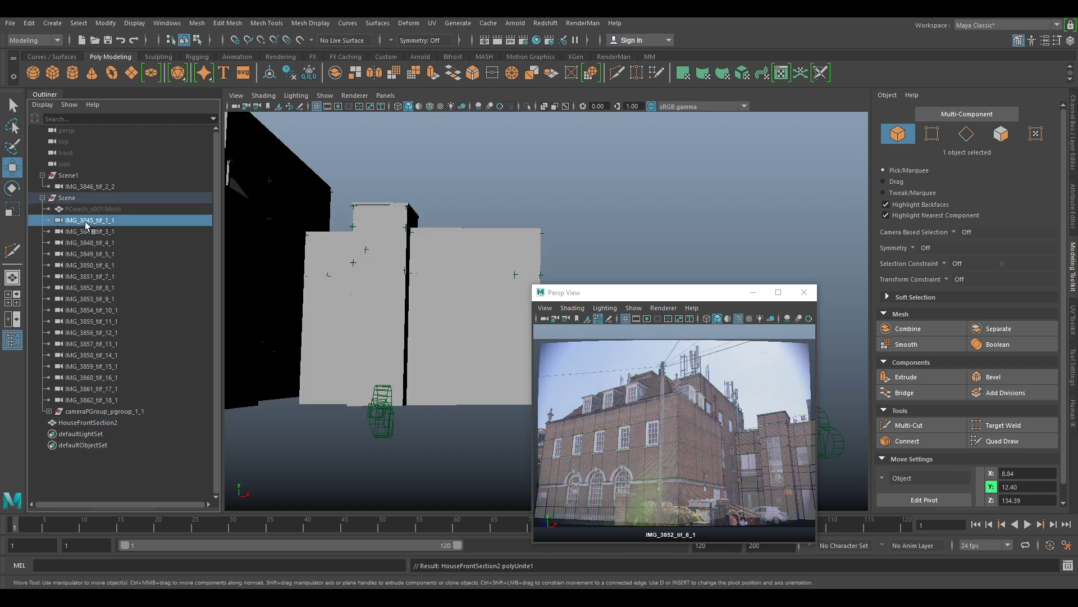
pyautogui.moveTo(683, 440); pyautogui.dragTo(682, 439, button='middle')
pyautogui.press('\\')
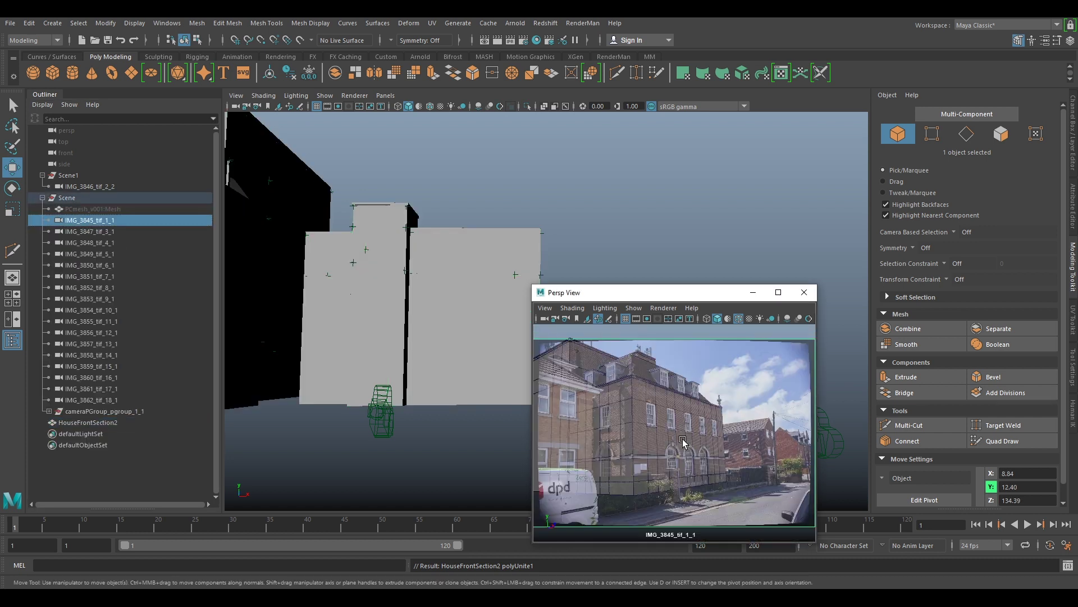
pyautogui.click(89, 231)
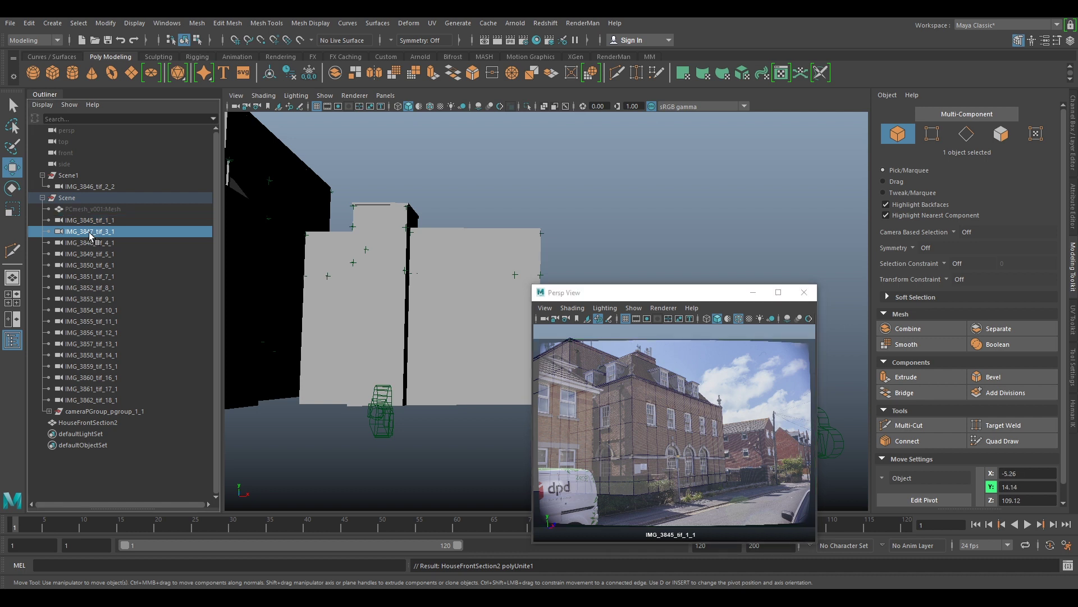
pyautogui.moveTo(88, 231); pyautogui.dragTo(679, 505, button='middle')
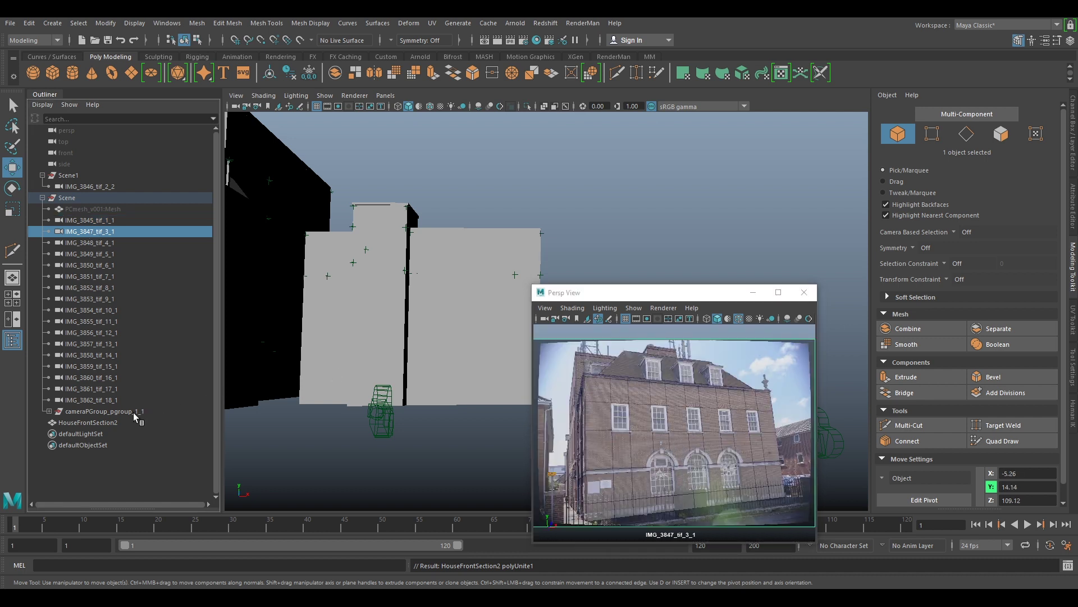
pyautogui.click(110, 421)
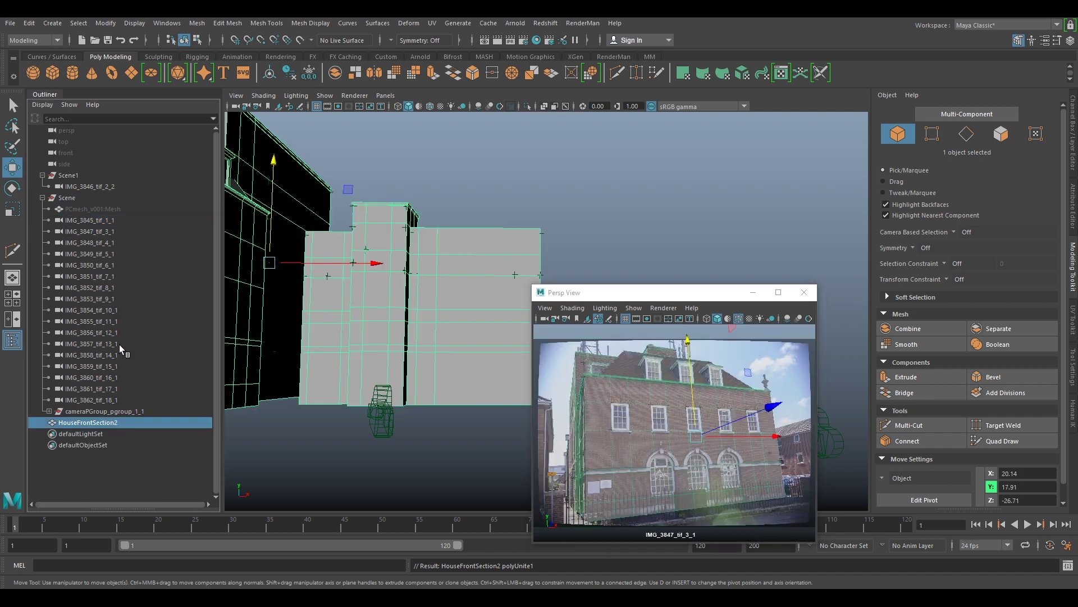
# - View through the IMG_3848_tif_4_1 camera and examine how the combined mesh fits the front facade up close
pyautogui.click(87, 242)
pyautogui.moveTo(87, 242); pyautogui.dragTo(621, 410, button='middle')
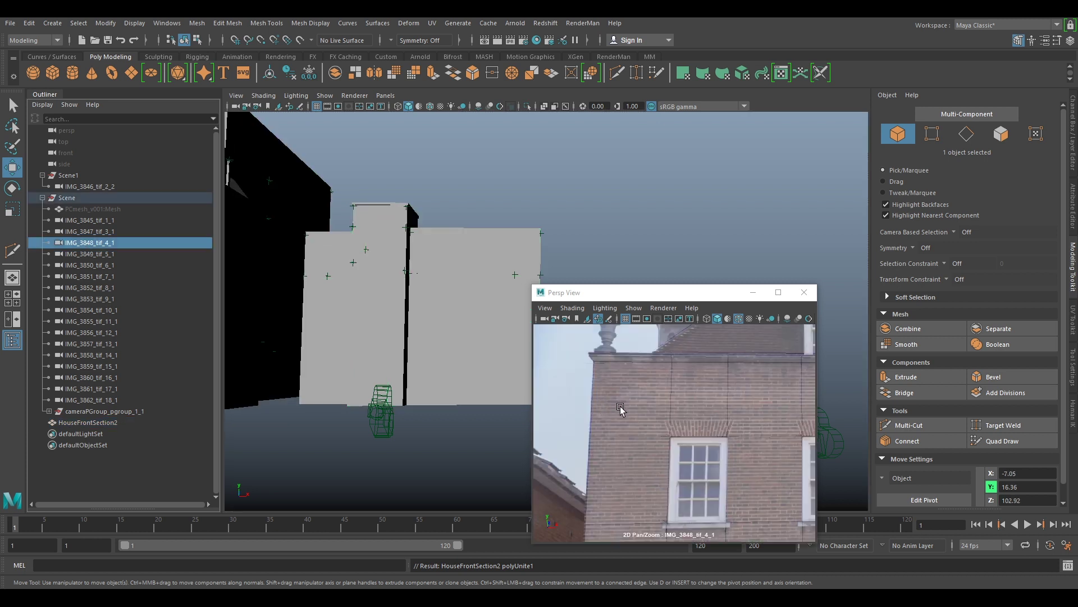
pyautogui.press('\\')
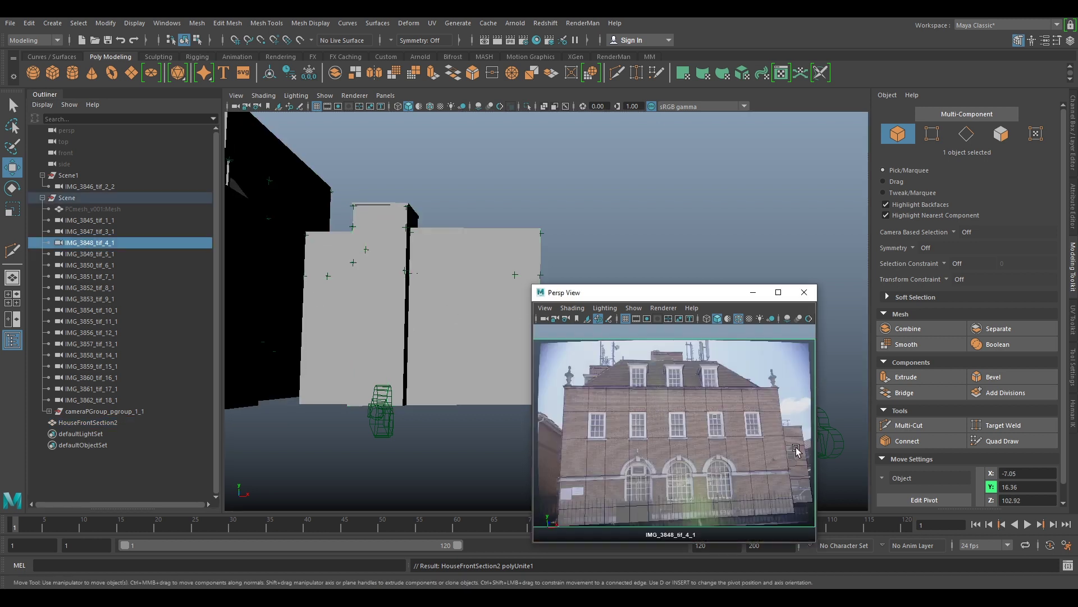
pyautogui.click(122, 422)
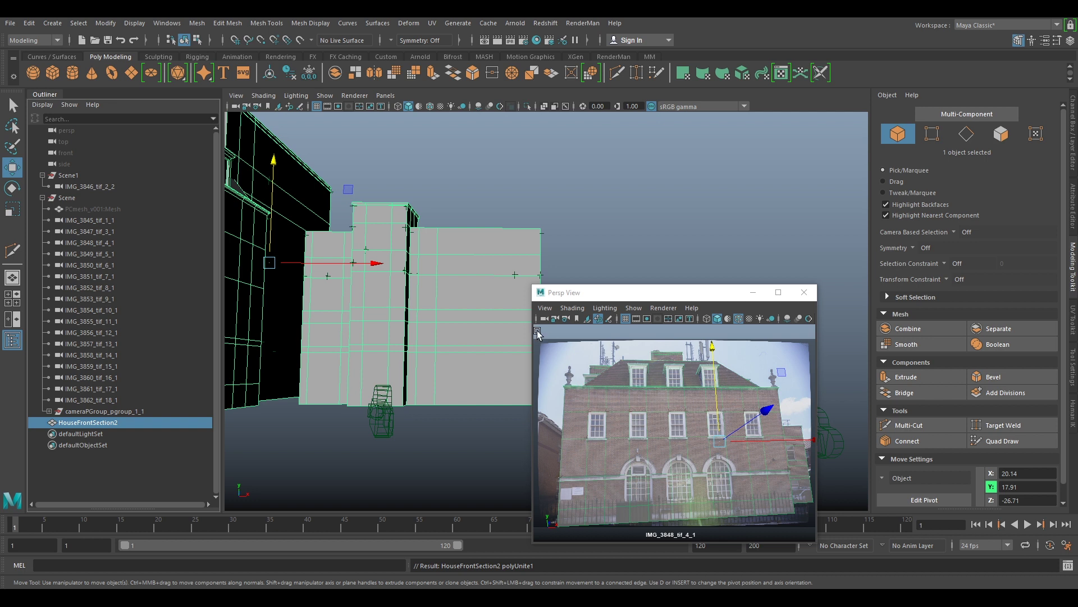
pyautogui.moveTo(562, 382); pyautogui.dragTo(676, 424, button='right')
pyautogui.moveTo(651, 399); pyautogui.dragTo(692, 499, button='middle')
pyautogui.moveTo(777, 499); pyautogui.dragTo(682, 430, button='right')
pyautogui.press('\\')
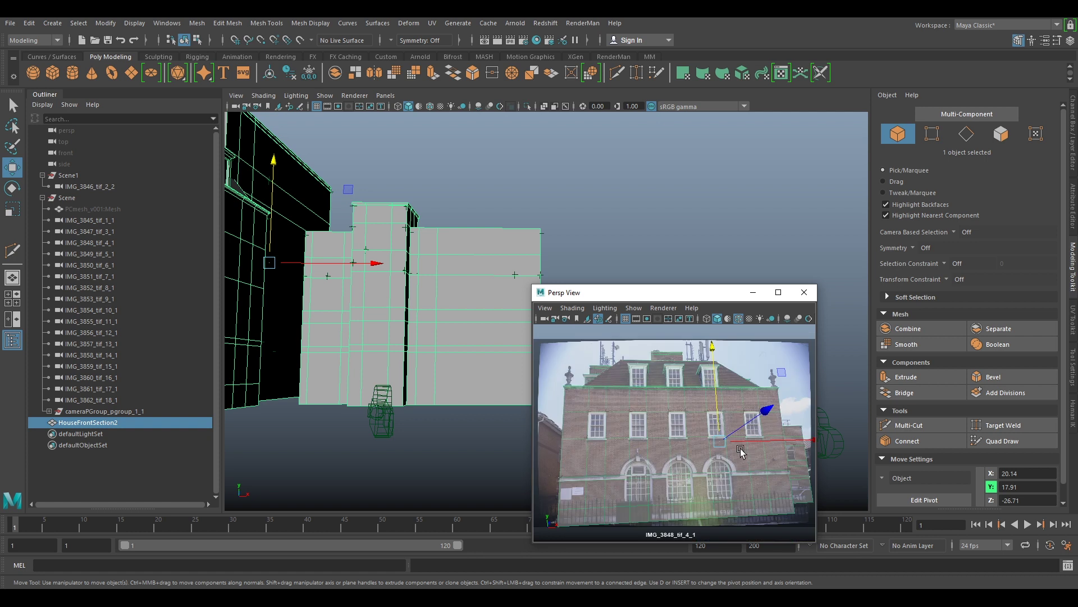
# - Compare the model with the photos through cameras IMG_3855_tif_11_1, IMG_3856_tif_12_1, IMG_3857_tif_13_1, IMG_3859_tif_15_1 and IMG_3860_tif_16_1
pyautogui.click(90, 321)
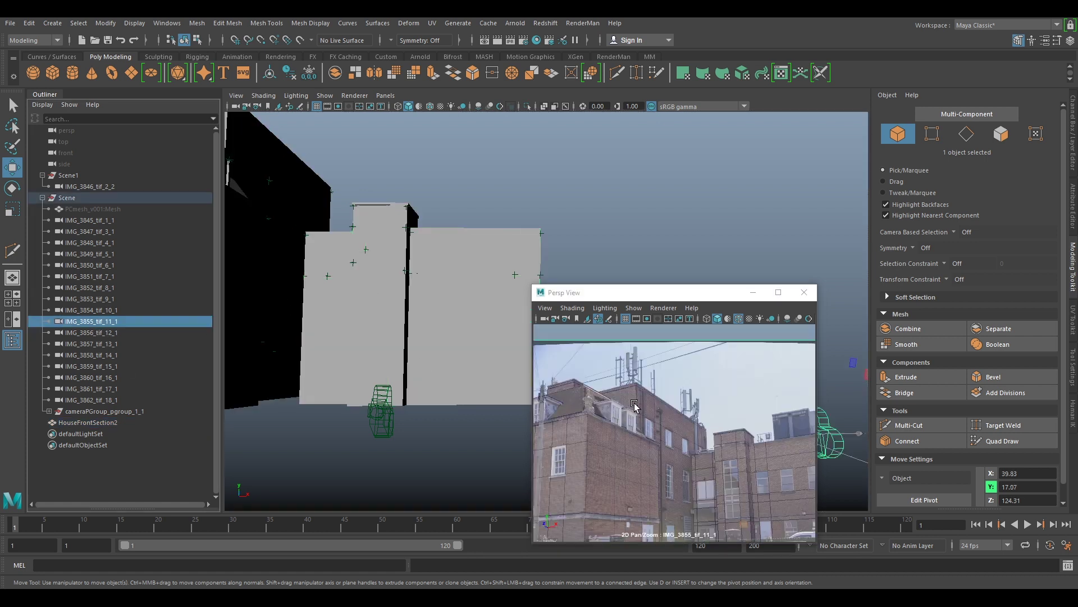
pyautogui.press('\\')
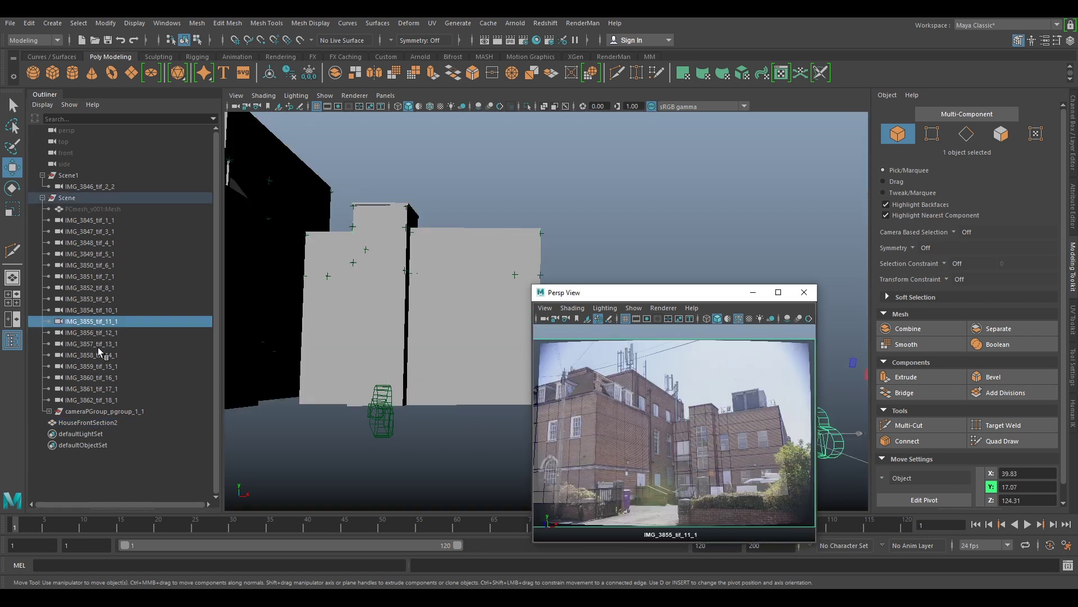
pyautogui.press('Down')
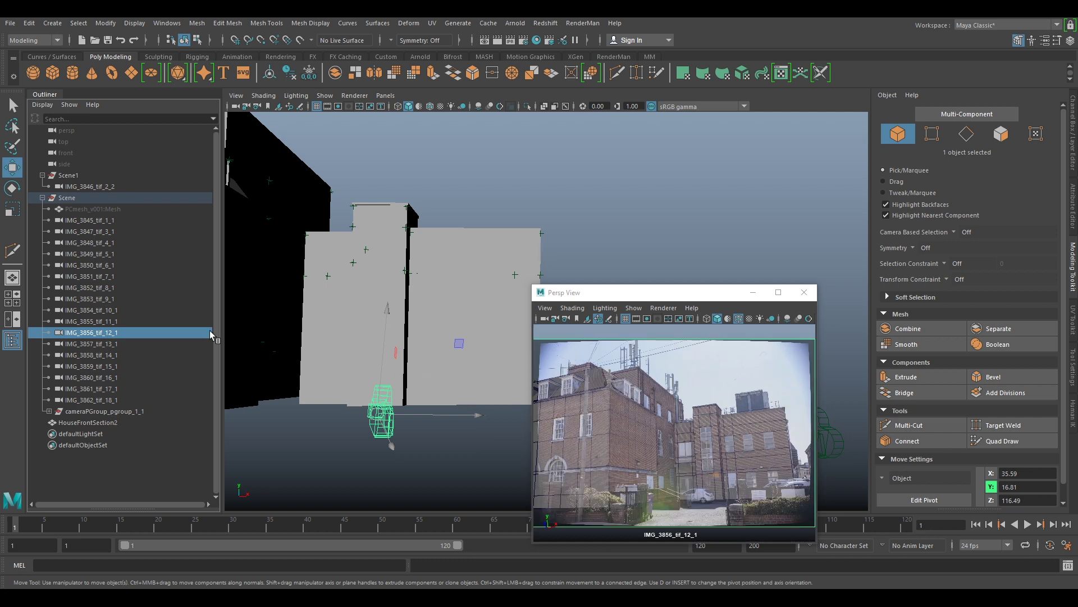
pyautogui.press('Down')
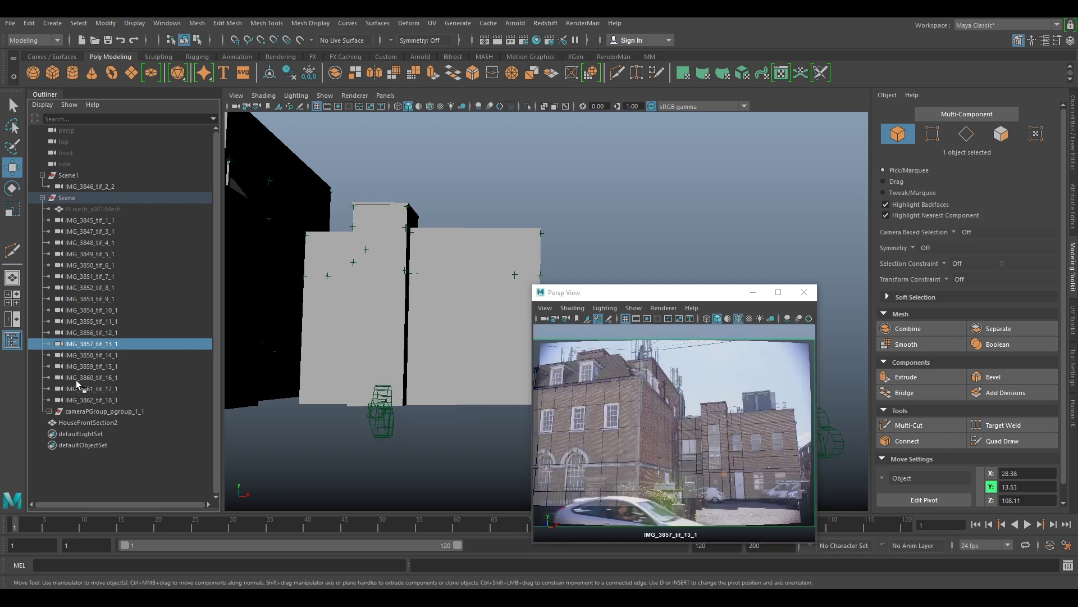
pyautogui.click(95, 367)
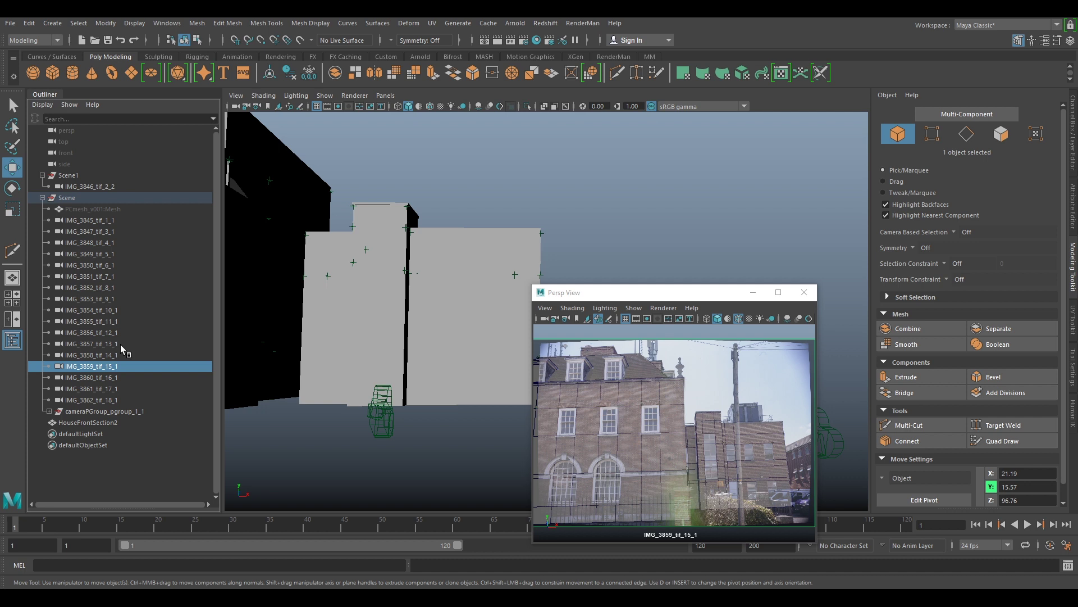
pyautogui.click(94, 381)
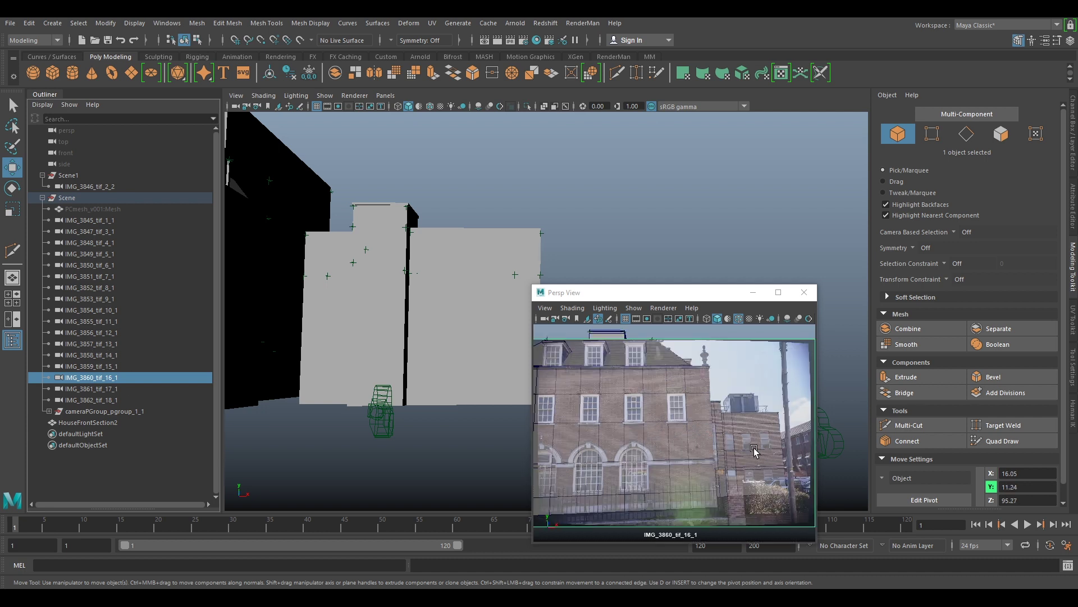
# - Enlarge the floating camera view and check the selected combined mesh through the IMG_3862_tif_18_1, IMG_3860_tif_16_1 and IMG_3857_tif_13_1 cameras
pyautogui.moveTo(539, 283); pyautogui.dragTo(329, 178)
pyautogui.moveTo(536, 191); pyautogui.dragTo(631, 155)
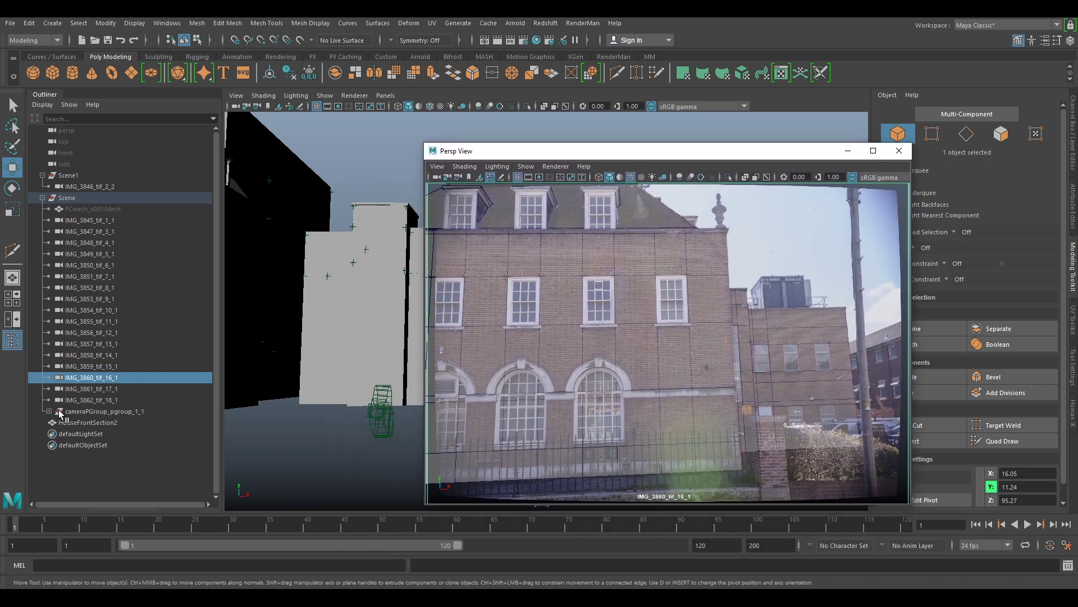
pyautogui.click(73, 422)
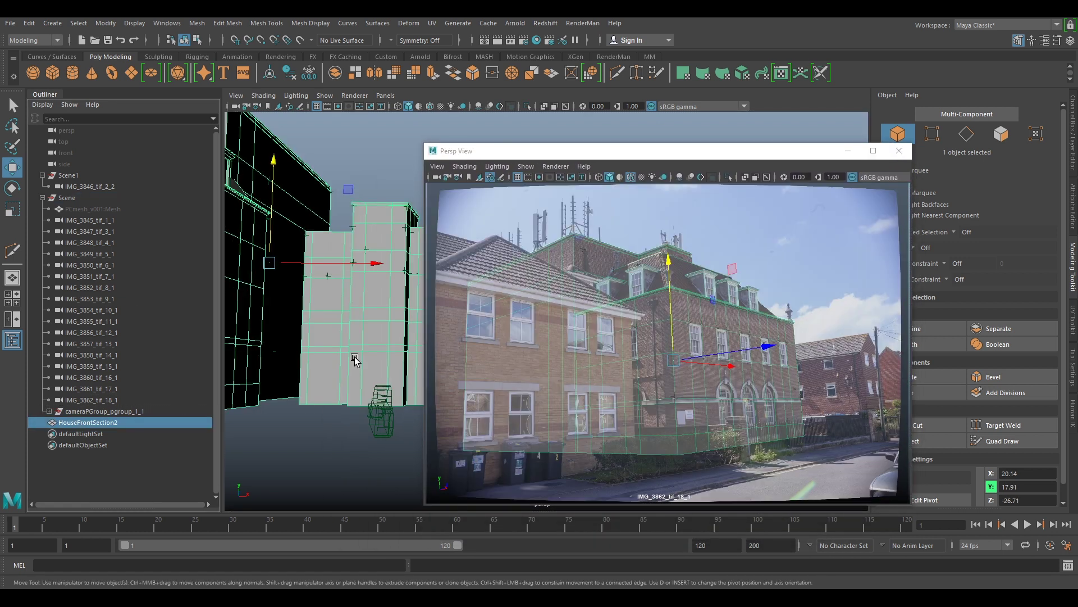
pyautogui.moveTo(96, 379); pyautogui.dragTo(611, 333, button='middle')
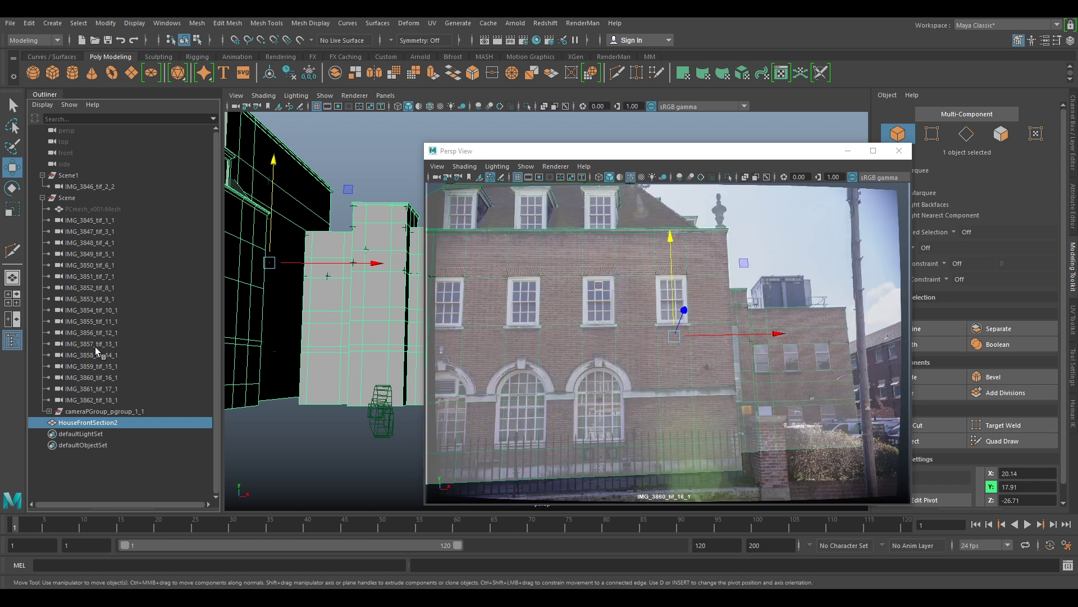
pyautogui.moveTo(95, 348); pyautogui.dragTo(720, 319, button='middle')
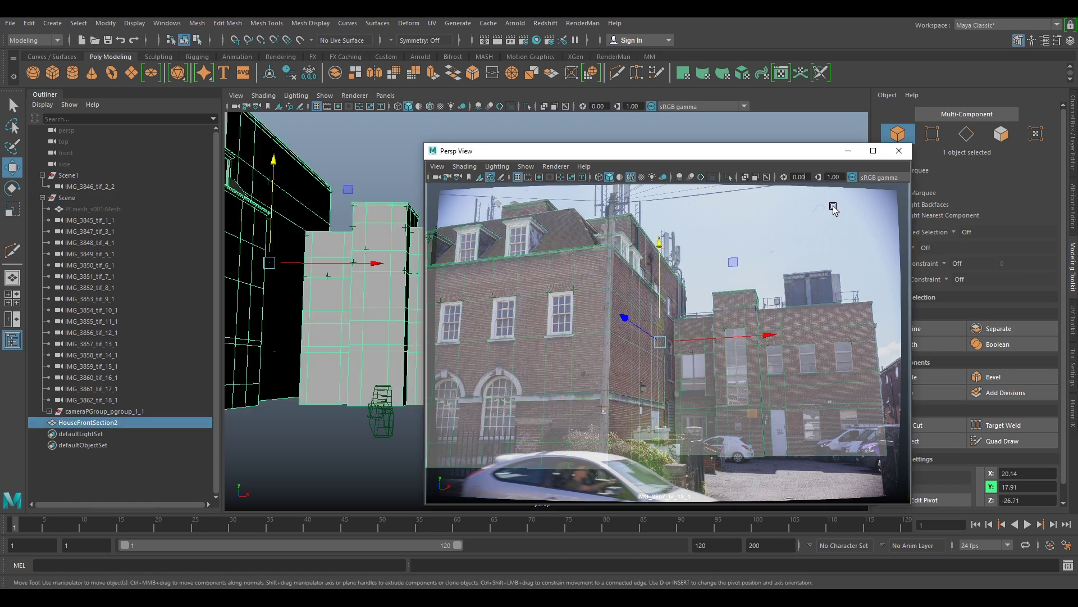
pyautogui.moveTo(789, 152); pyautogui.dragTo(733, 150)
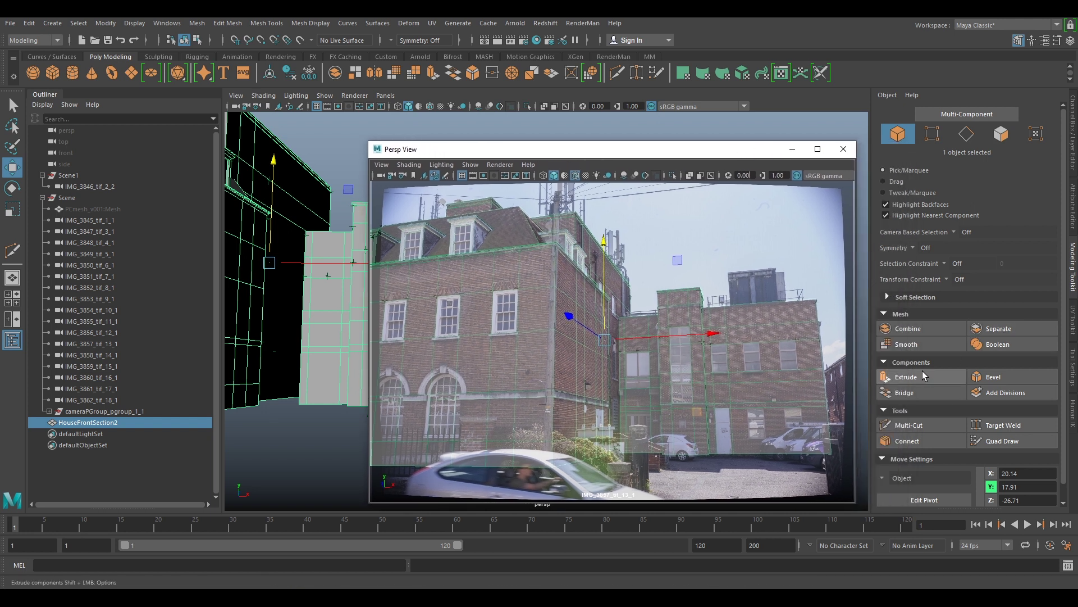
# - Examine the edge cuts around the rear wing's windows and door up close through the IMG_3857_tif_13_1 camera, then return to object selection
pyautogui.click(908, 426)
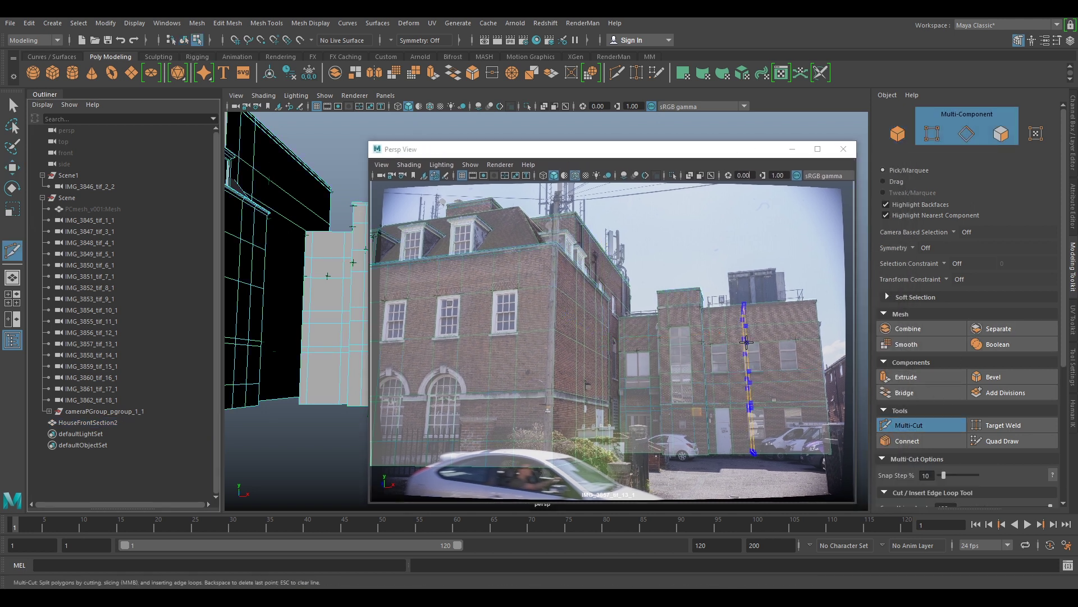
pyautogui.moveTo(759, 354); pyautogui.dragTo(856, 396, button='right')
pyautogui.moveTo(856, 396); pyautogui.dragTo(663, 330, button='middle')
pyautogui.moveTo(663, 330); pyautogui.dragTo(776, 358, button='right')
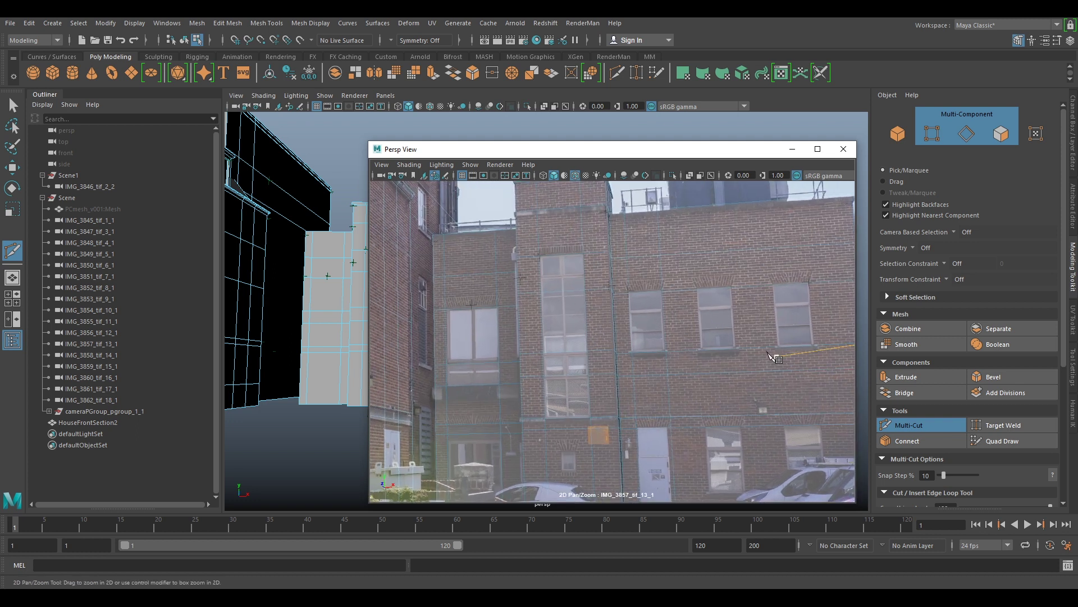
pyautogui.moveTo(776, 358); pyautogui.dragTo(664, 368, button='middle')
pyautogui.moveTo(665, 368); pyautogui.dragTo(682, 372, button='right')
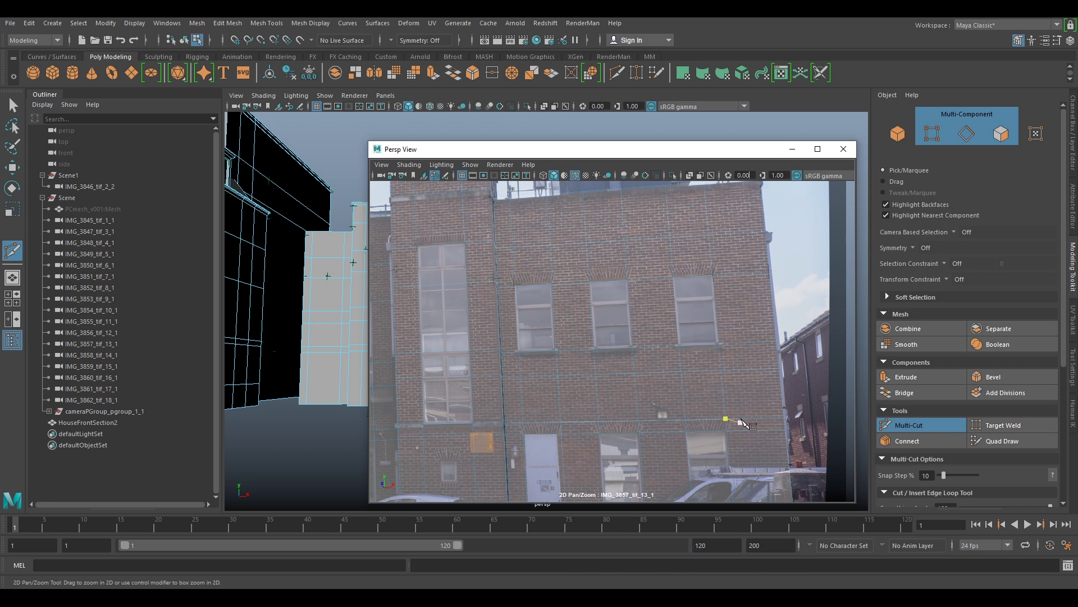
pyautogui.scroll(-3, 731, 405)
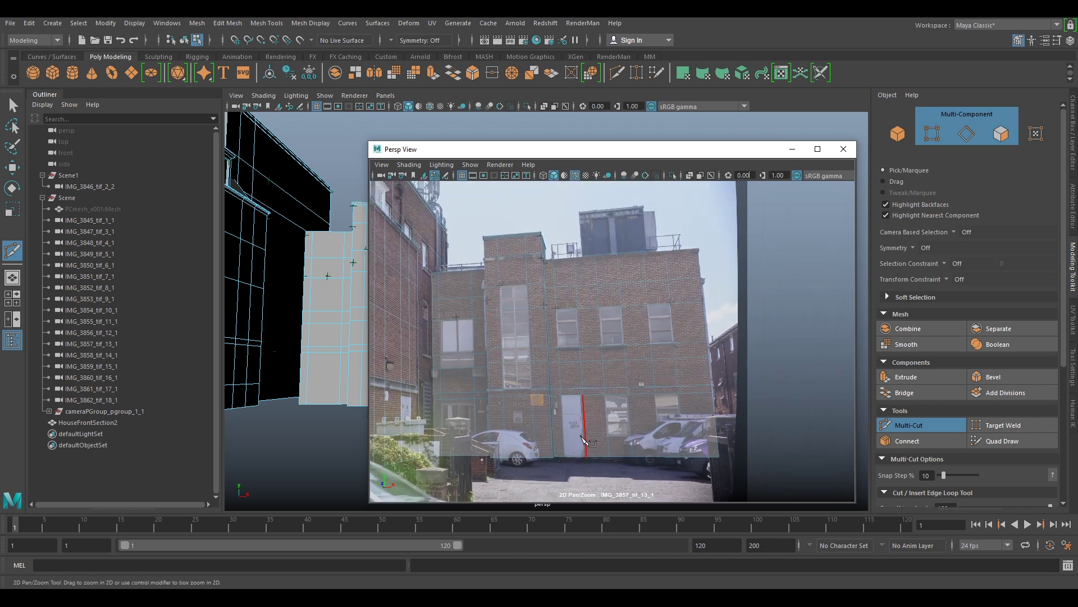
pyautogui.press('\\')
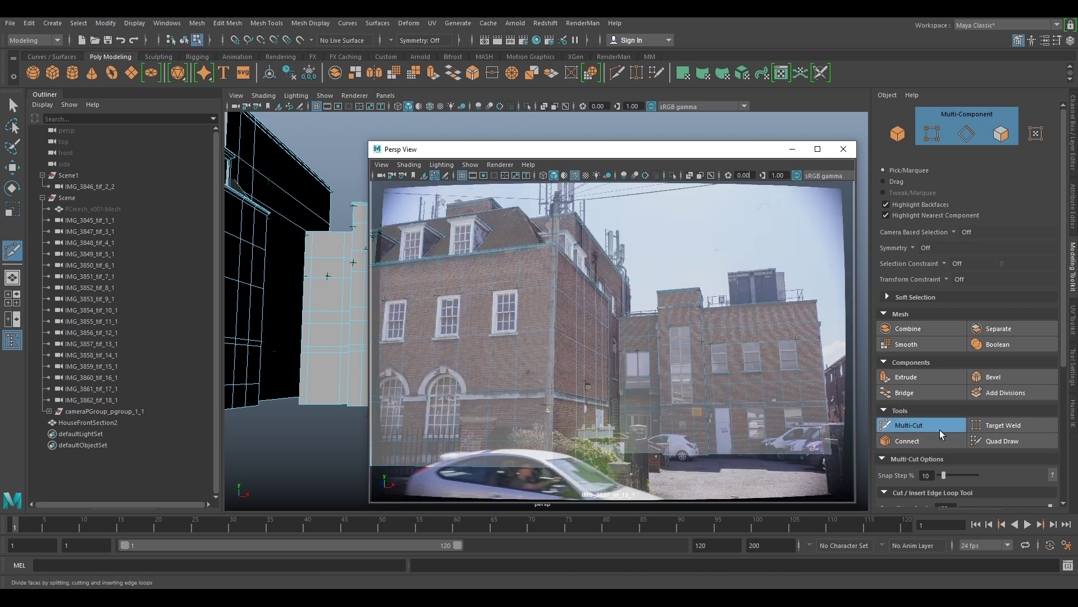
pyautogui.click(915, 429)
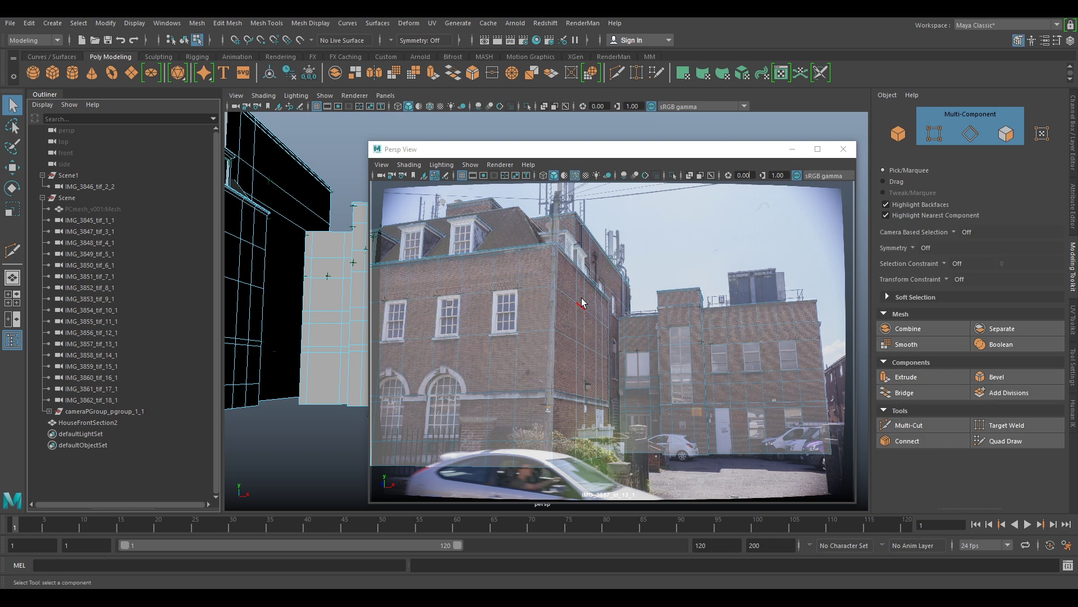
pyautogui.moveTo(756, 334); pyautogui.dragTo(800, 292, button='right')
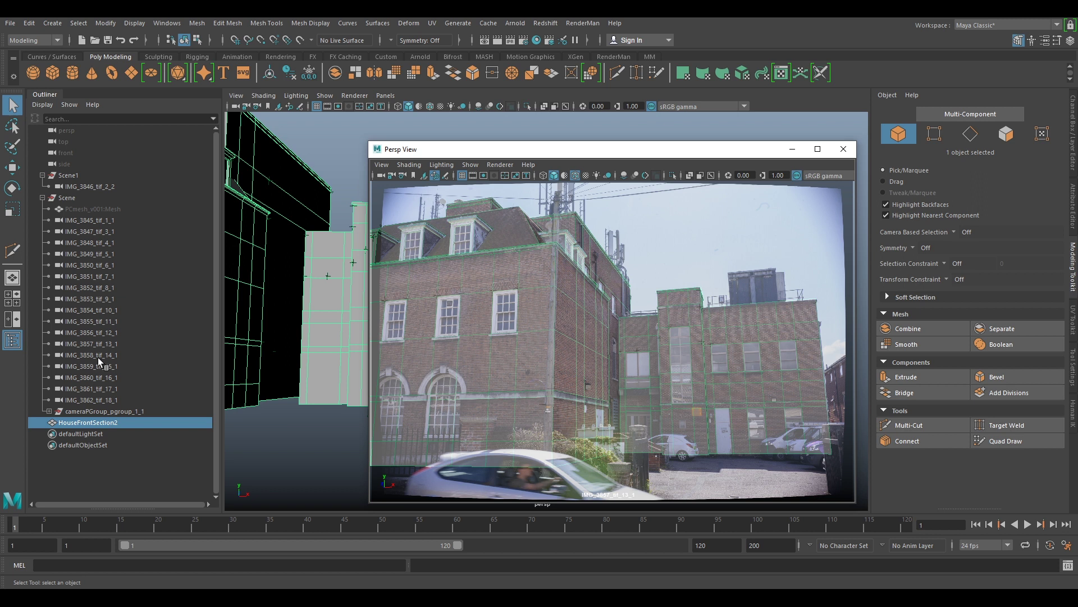
# - Check the selected mesh against the photos through cameras IMG_3852_tif_8_1, IMG_3849_tif_5_1, IMG_3845_tif_1_1 and IMG_3846_tif_2_2
pyautogui.moveTo(93, 291); pyautogui.dragTo(536, 310, button='middle')
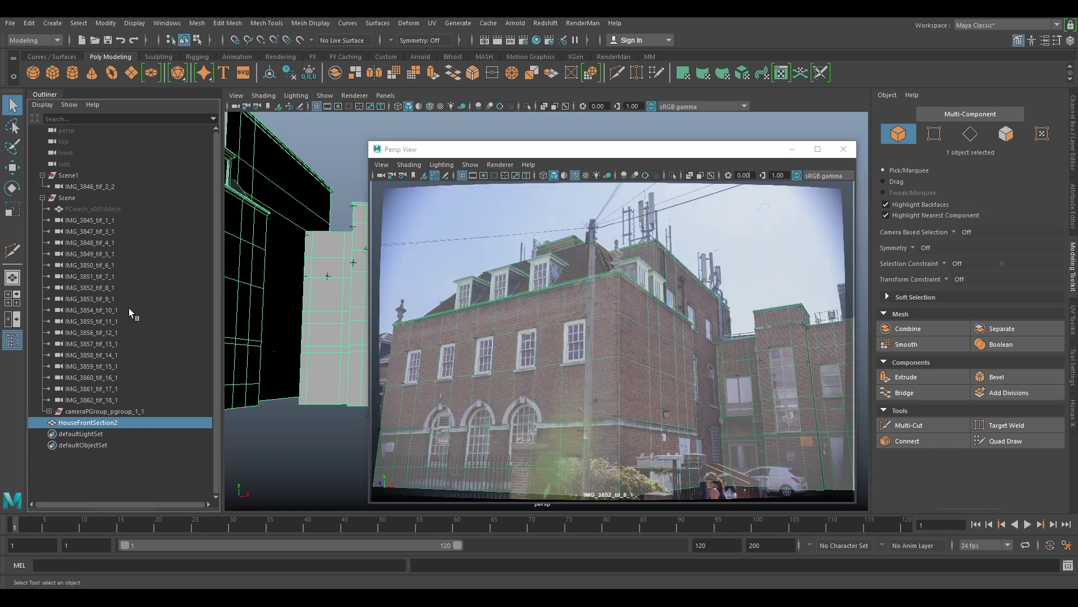
pyautogui.moveTo(94, 254); pyautogui.dragTo(647, 338, button='middle')
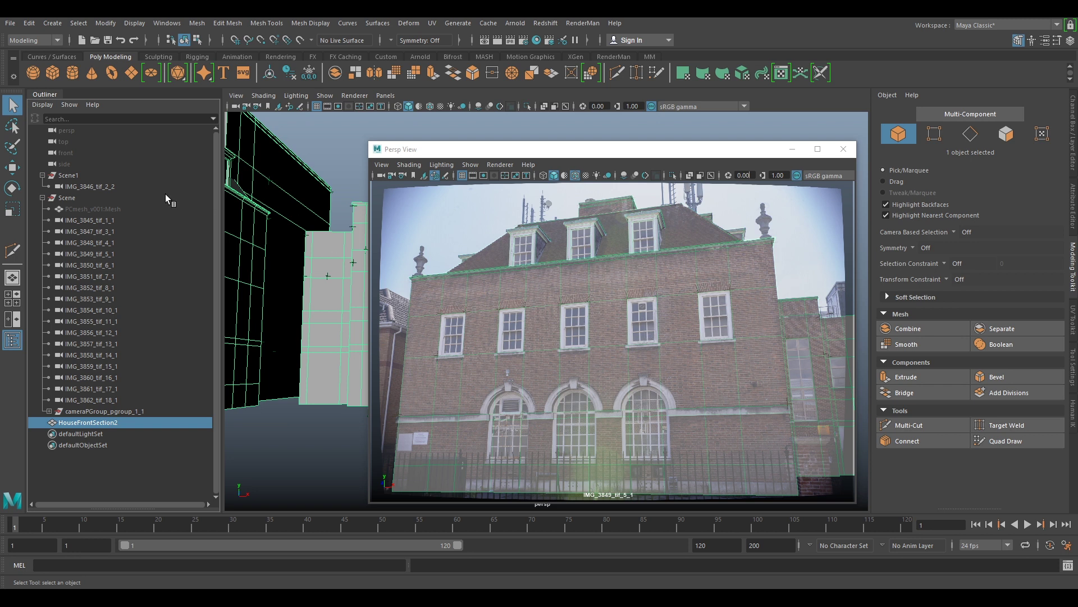
pyautogui.moveTo(104, 222); pyautogui.dragTo(564, 339, button='middle')
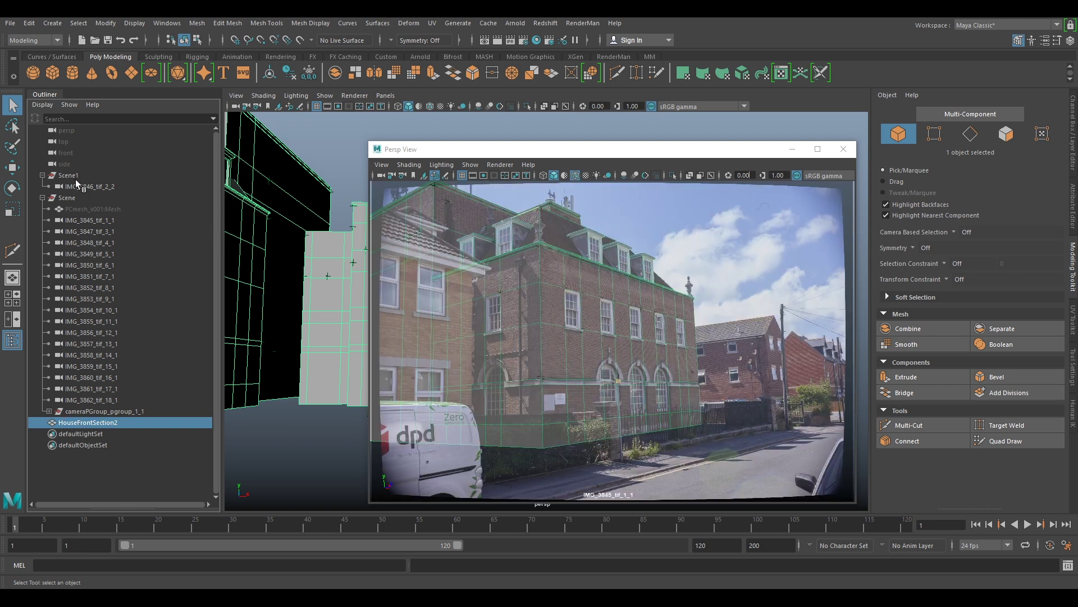
pyautogui.click(90, 188)
pyautogui.moveTo(90, 188); pyautogui.dragTo(559, 305, button='middle')
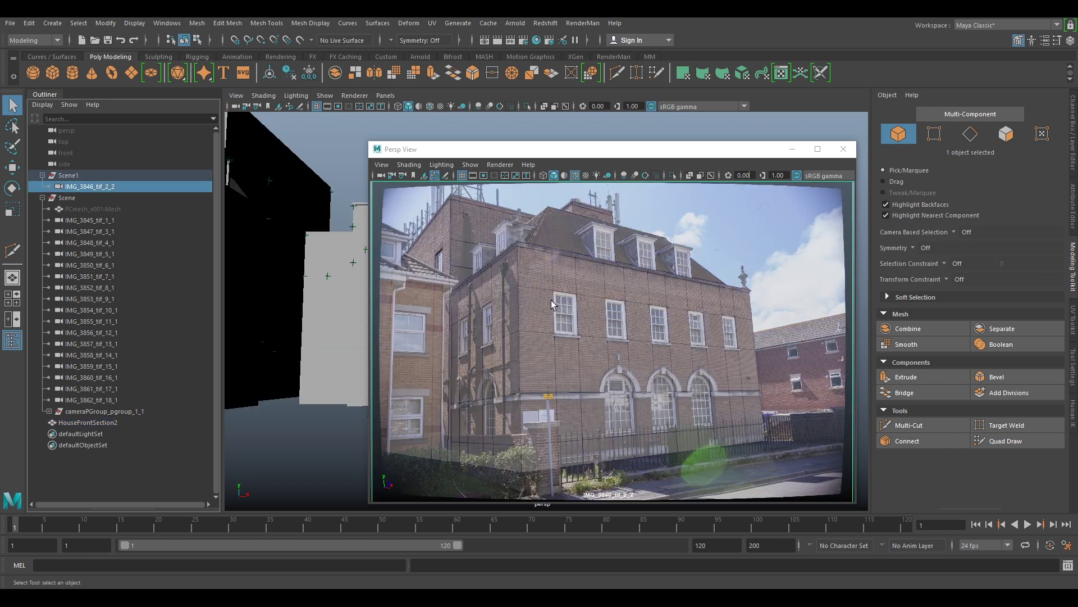
# - Compare the unselected mesh's front facade with the photos through cameras IMG_3845_tif_1_1, IMG_3848_tif_4_1 and IMG_3849_tif_5_1
pyautogui.click(85, 276)
pyautogui.click(112, 220)
pyautogui.moveTo(113, 220); pyautogui.dragTo(574, 326, button='middle')
pyautogui.click(110, 242)
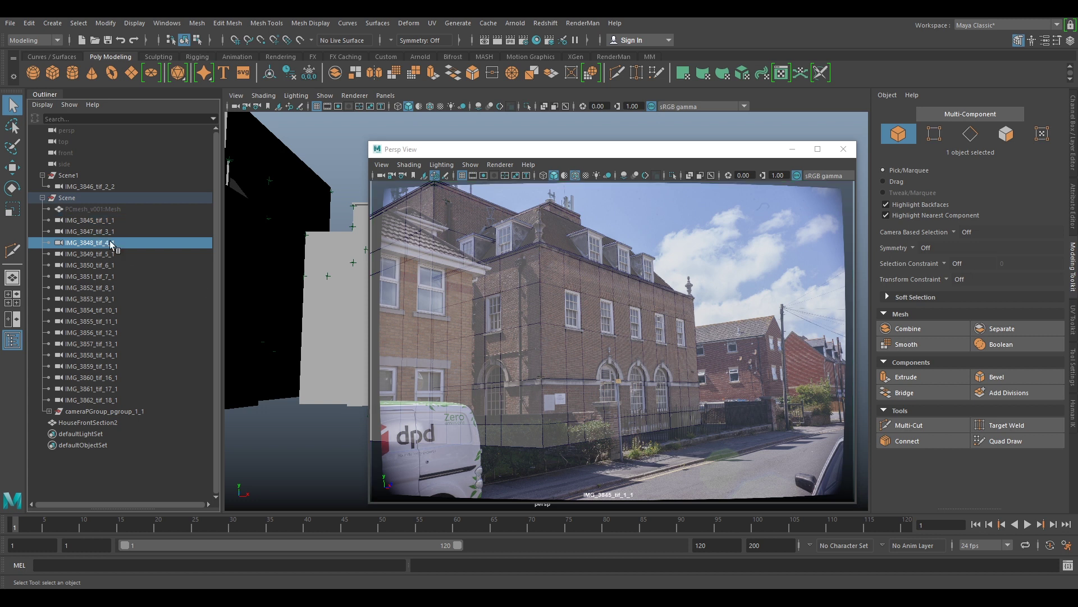
pyautogui.moveTo(109, 242); pyautogui.dragTo(635, 310, button='middle')
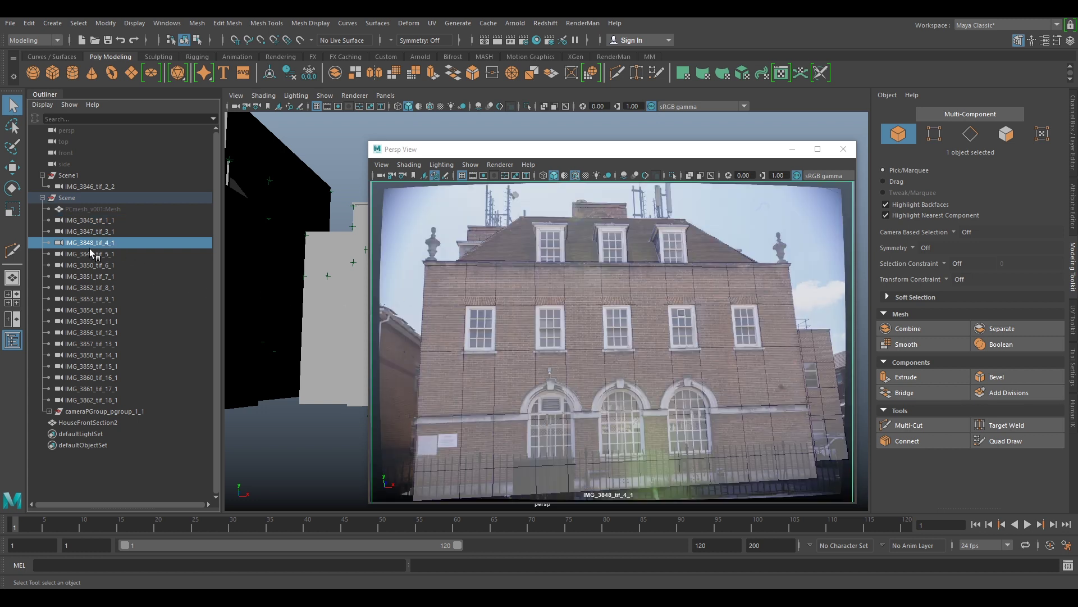
pyautogui.click(90, 253)
pyautogui.moveTo(90, 253); pyautogui.dragTo(604, 384, button='middle')
# - Check the mesh's corner and side wing through cameras IMG_3851_tif_7_1, IMG_3852_tif_8_1, IMG_3853_tif_9_1 and IMG_3854_tif_10_1
pyautogui.click(89, 276)
pyautogui.moveTo(89, 276); pyautogui.dragTo(646, 339, button='middle')
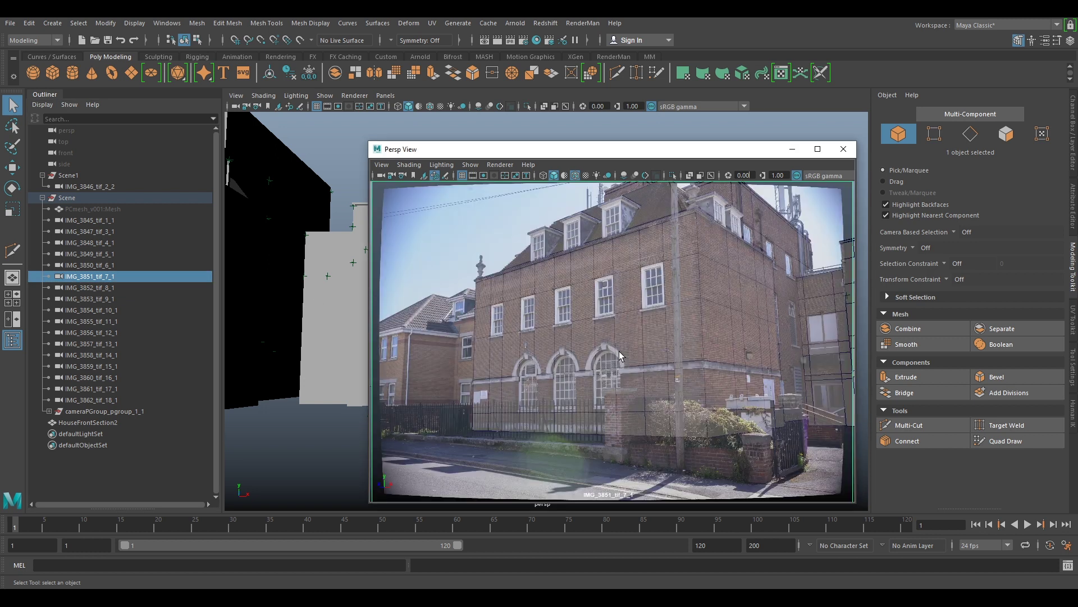
pyautogui.click(89, 288)
pyautogui.moveTo(88, 288); pyautogui.dragTo(685, 324, button='middle')
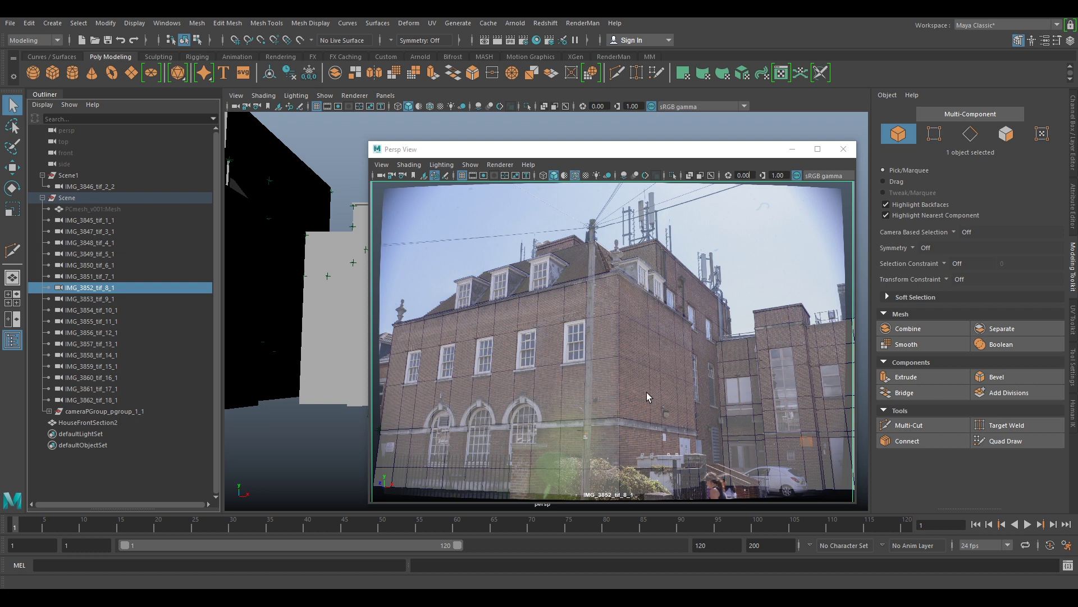
pyautogui.click(88, 299)
pyautogui.moveTo(89, 298); pyautogui.dragTo(694, 358, button='middle')
pyautogui.click(107, 311)
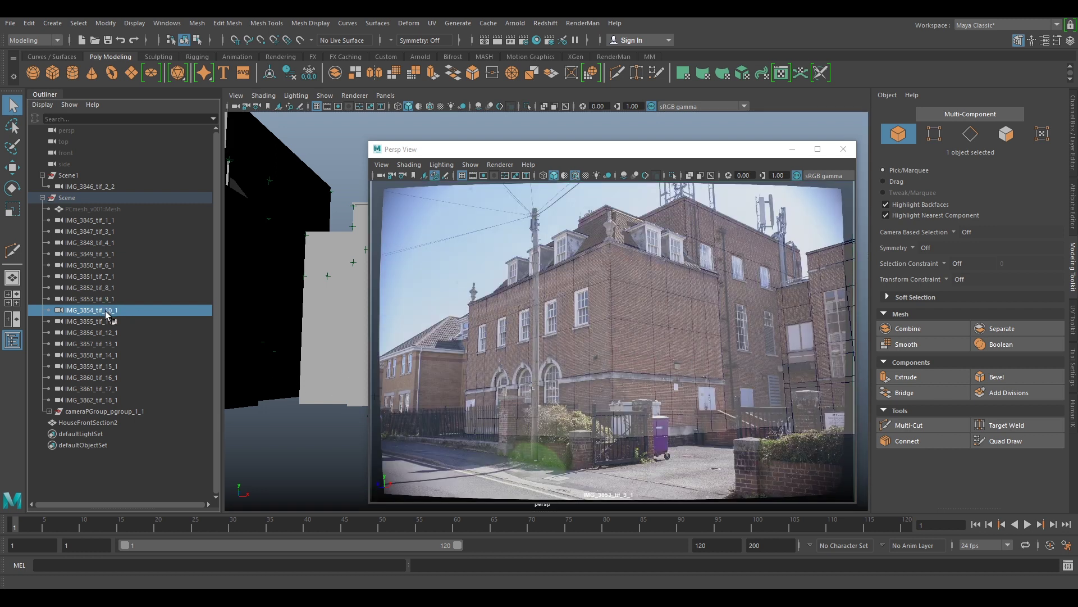
pyautogui.moveTo(107, 310); pyautogui.dragTo(667, 335, button='middle')
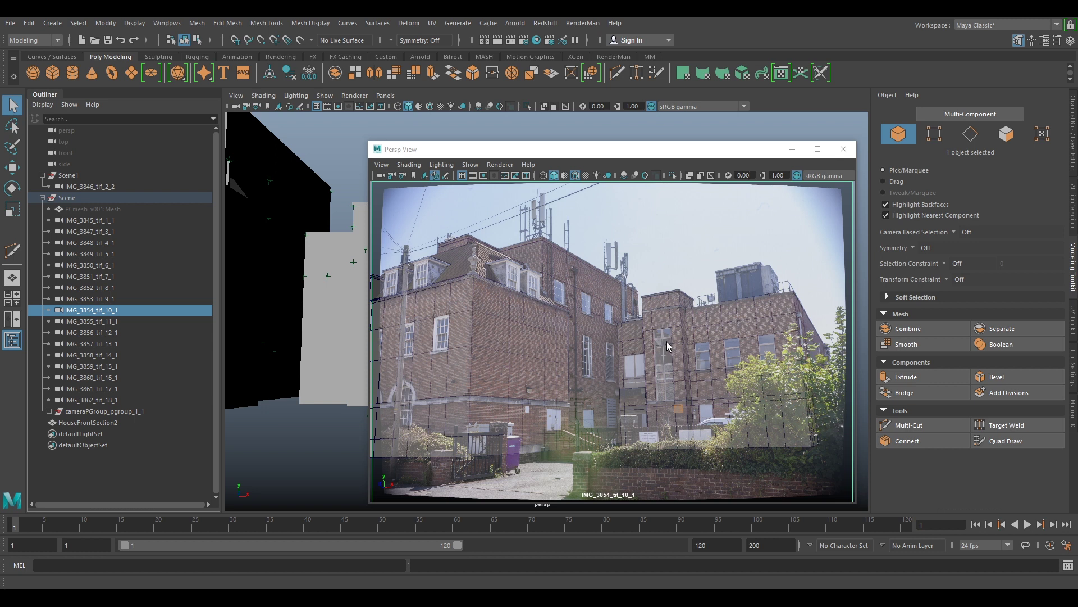